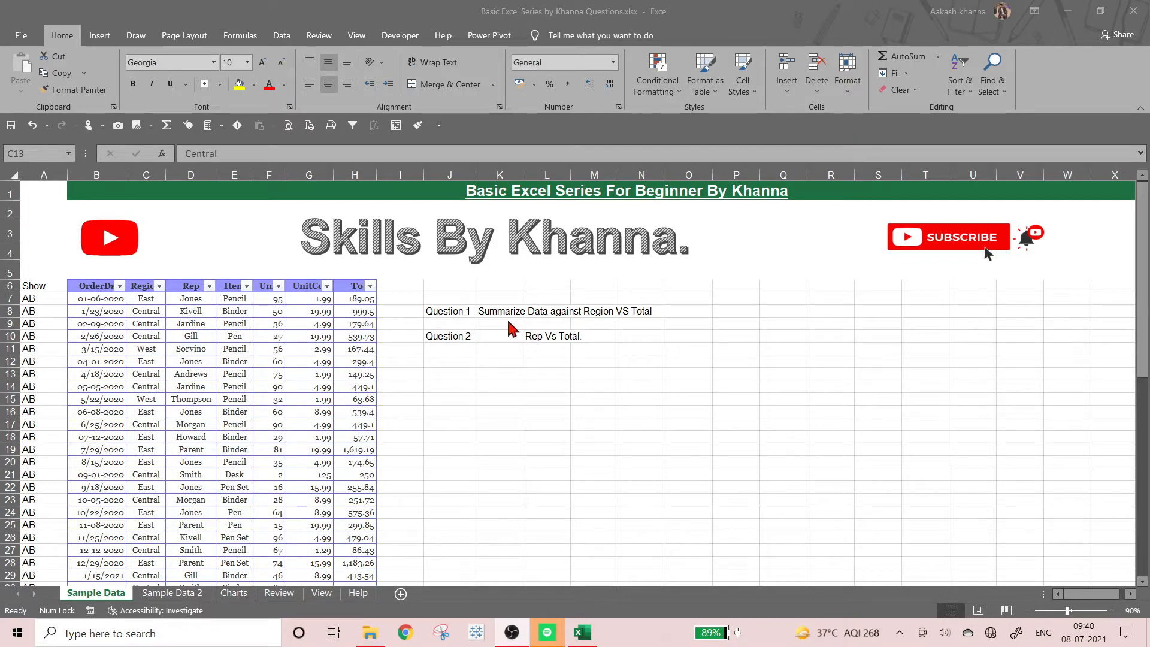
Copy all the Item values from E7 to the end of the table and paste them starting at cell R9
click(233, 300)
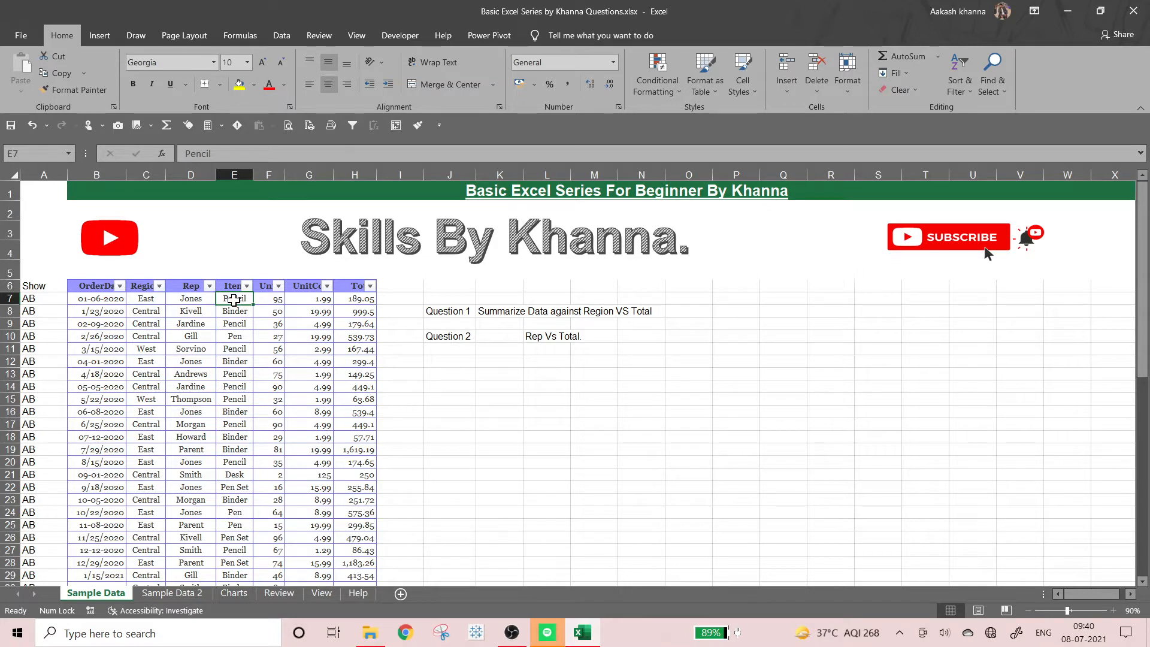
key(ctrl+shift+Down)
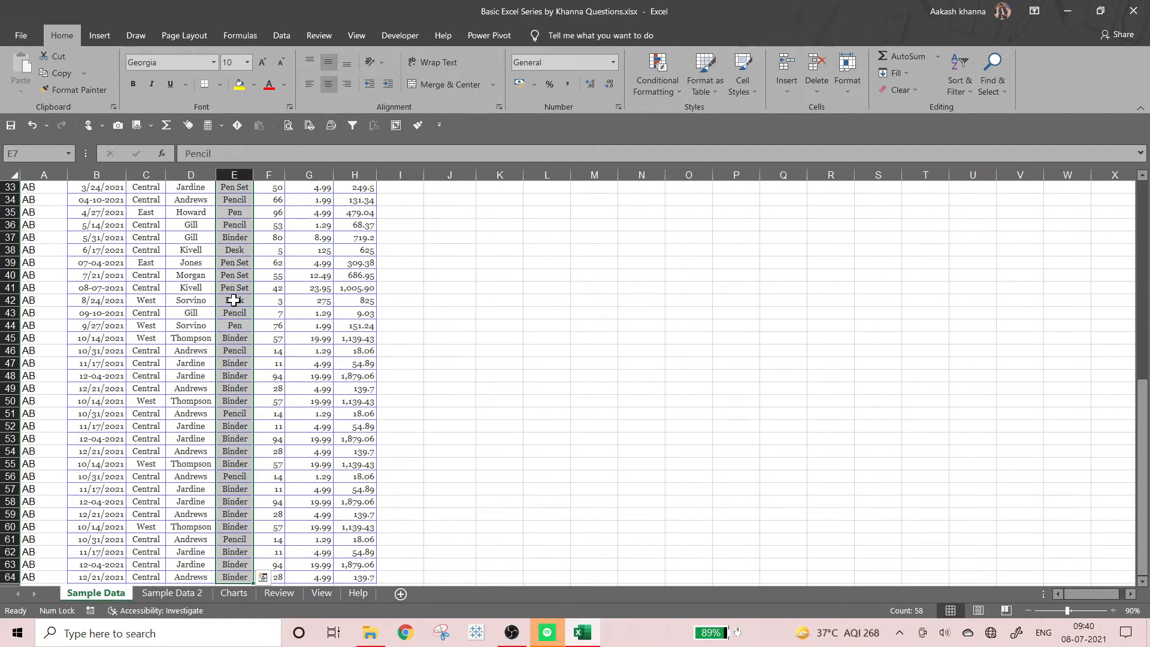
key(ctrl+c)
key(Right)
key(Right)
key(Right)
key(Right)
key(Right)
key(Right)
key(Right)
key(Right)
key(Right)
key(Right)
key(Right)
key(Right)
key(Right)
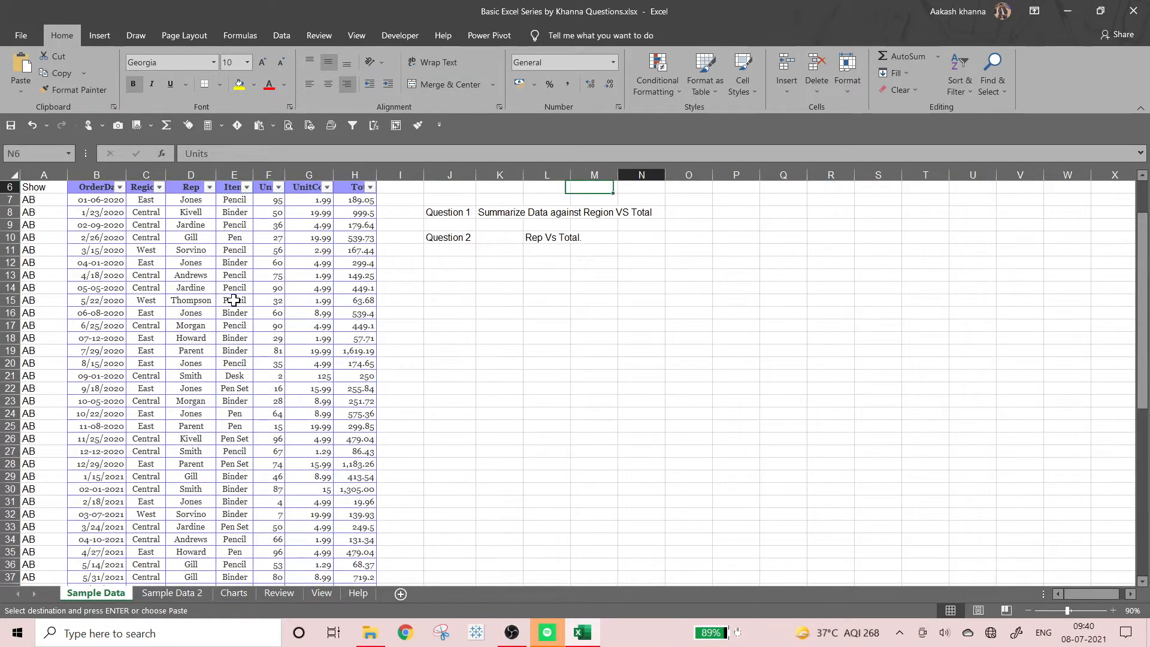
key(Down)
key(Down)
key(ctrl+v)
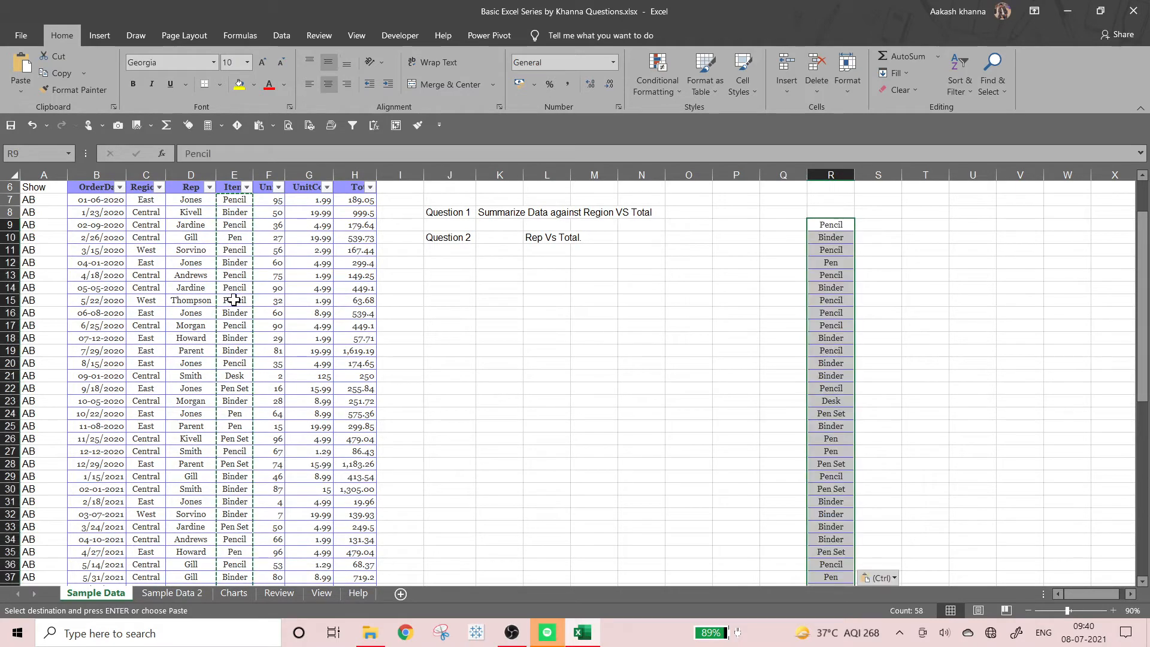
Remove the duplicates from the pasted Item list in column R, treating the data as having no headers
click(281, 35)
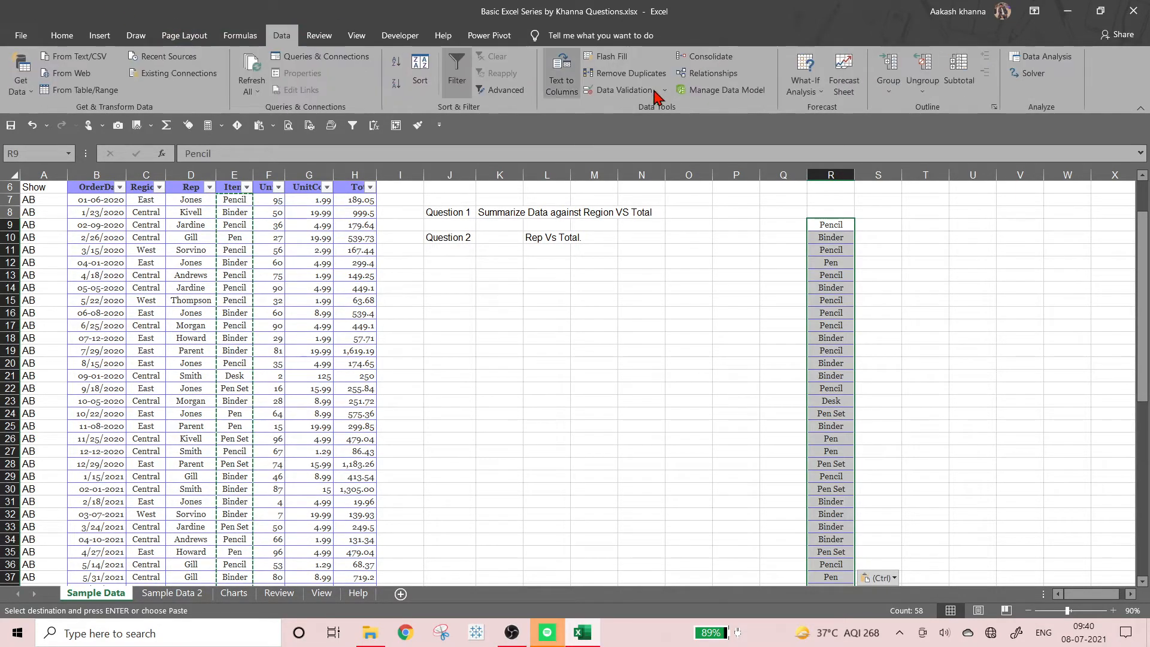
click(658, 76)
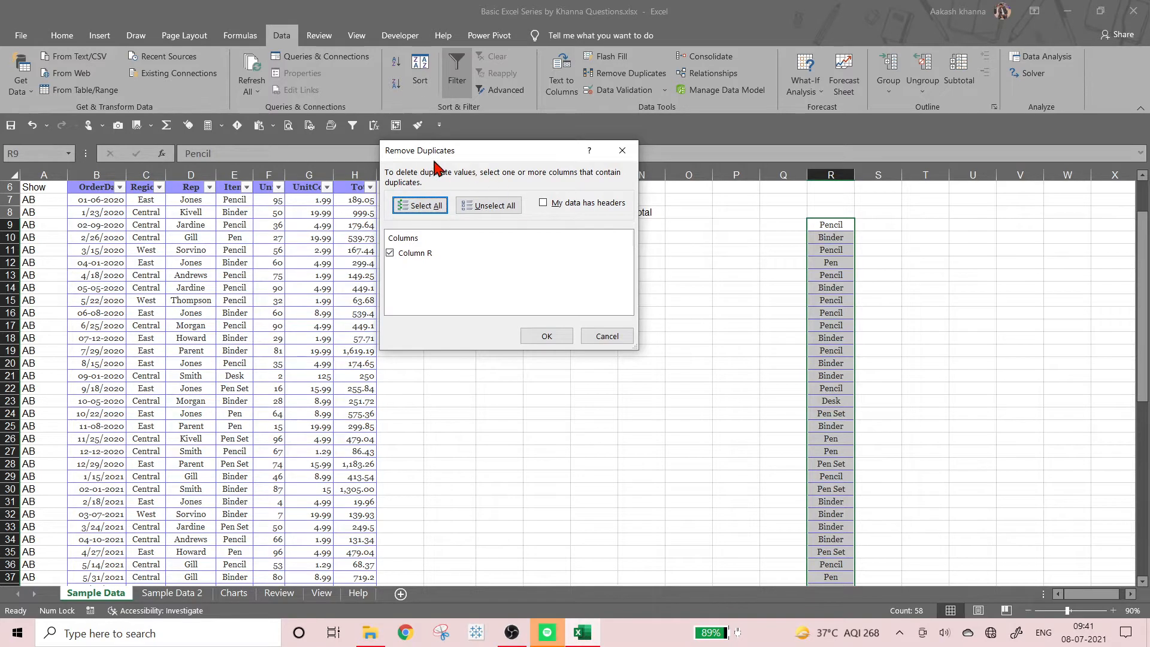
click(532, 336)
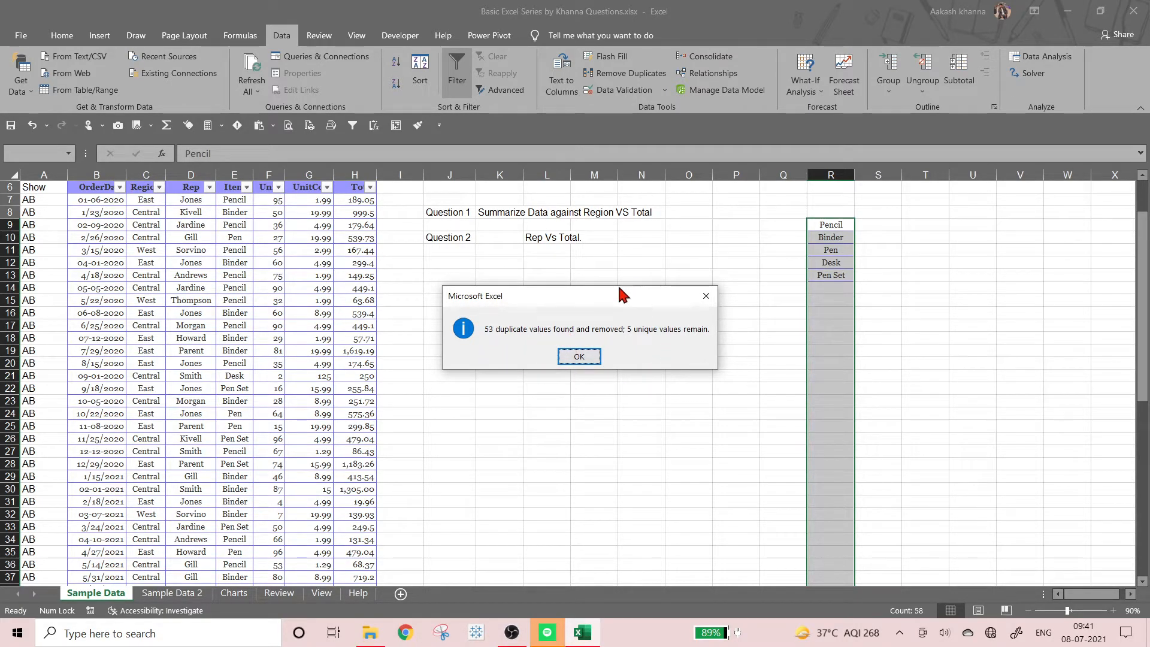
click(578, 356)
click(772, 267)
click(832, 222)
mouse_move(832, 222)
mouse_down()
mouse_move(832, 291)
mouse_move(832, 275)
mouse_up()
Copy the Region, Rep and Item values from row 7 to the last row of the table
click(137, 199)
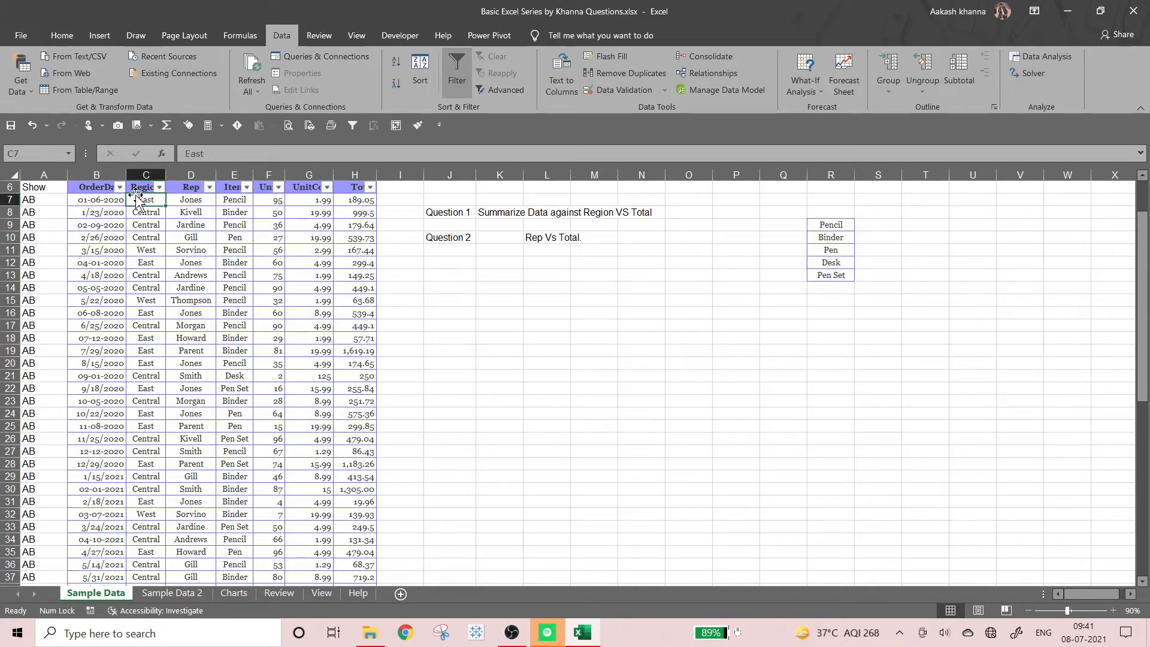
key(shift+Right)
key(shift+Right)
key(shift+Right)
key(shift+Right)
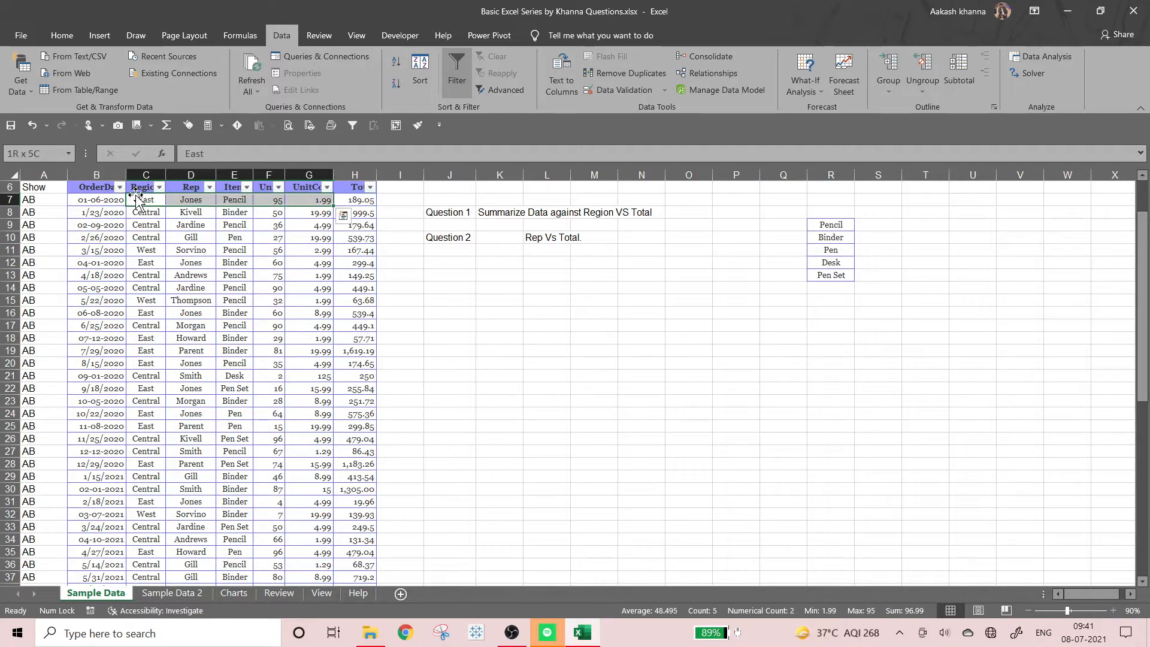
key(shift+Down)
key(shift+Down)
key(shift+Left)
key(shift+Down)
key(shift+Left)
key(shift+Down)
key(shift+Down)
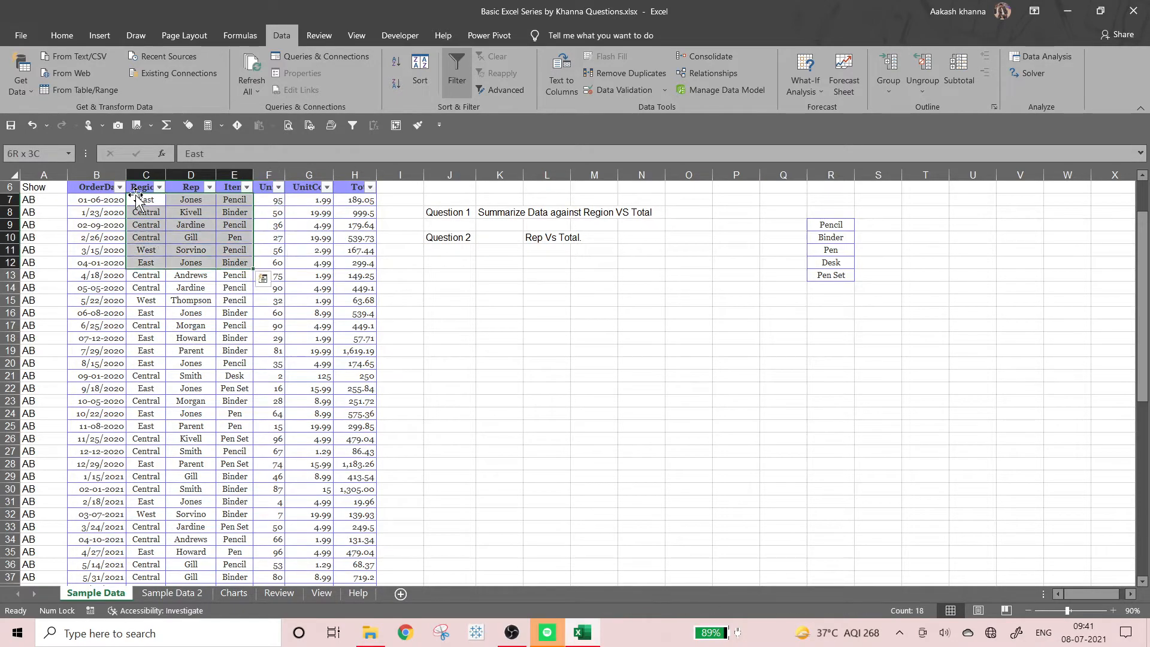
key(ctrl+shift+Down)
key(ctrl+c)
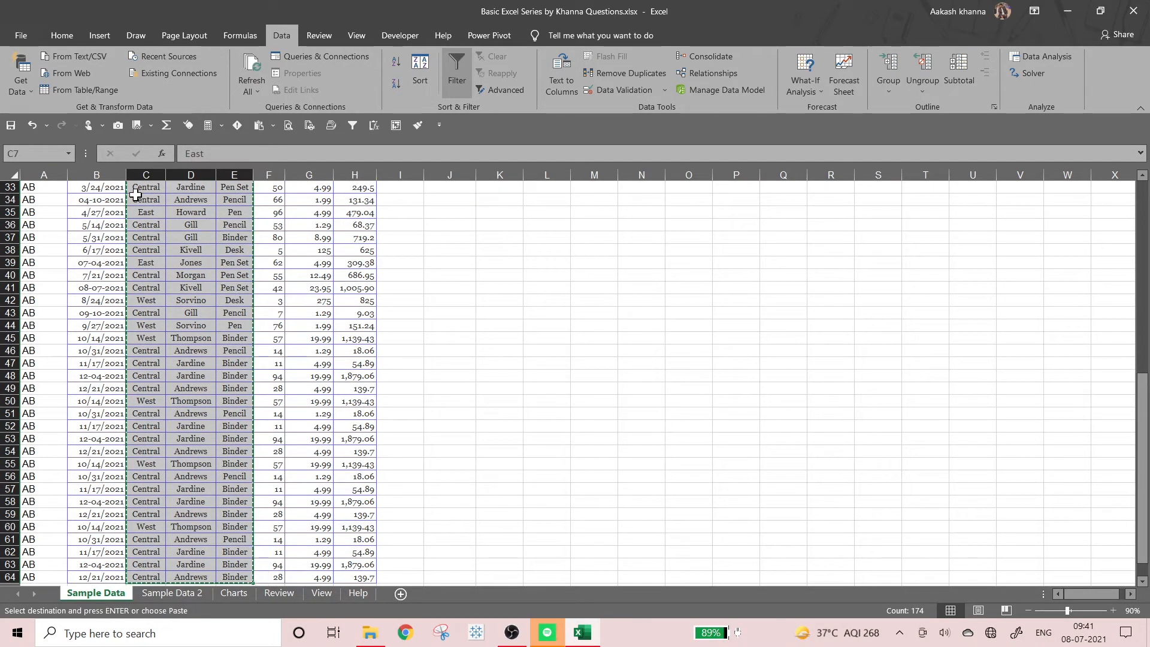
Paste the copied Region, Rep and Item data below the unique item list, starting at cell R15
key(Right)
key(Up)
key(Right)
key(Right)
key(Right)
key(Right)
key(Right)
key(Right)
key(Down)
key(Down)
key(Down)
key(Down)
key(Down)
key(Down)
key(Down)
key(Down)
key(Down)
key(Down)
key(Down)
key(Down)
key(Down)
key(Right)
key(Right)
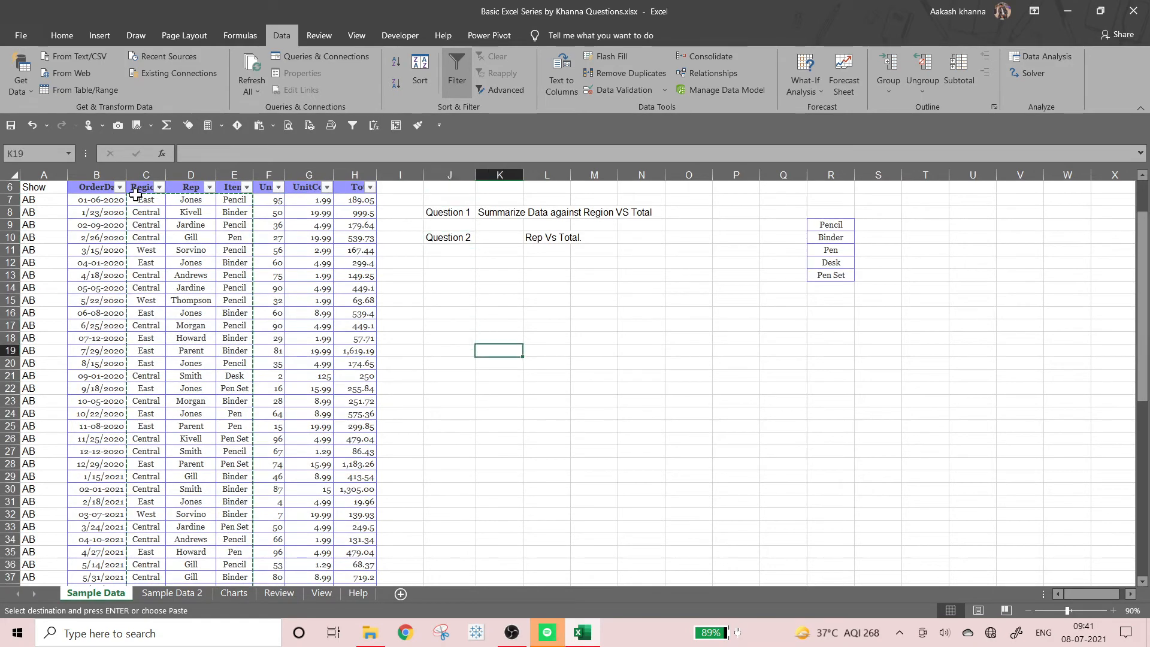
key(Right)
key(Right)
key(Right)
key(Right)
key(Right)
key(Right)
key(Up)
key(Up)
key(Up)
key(Up)
key(Up)
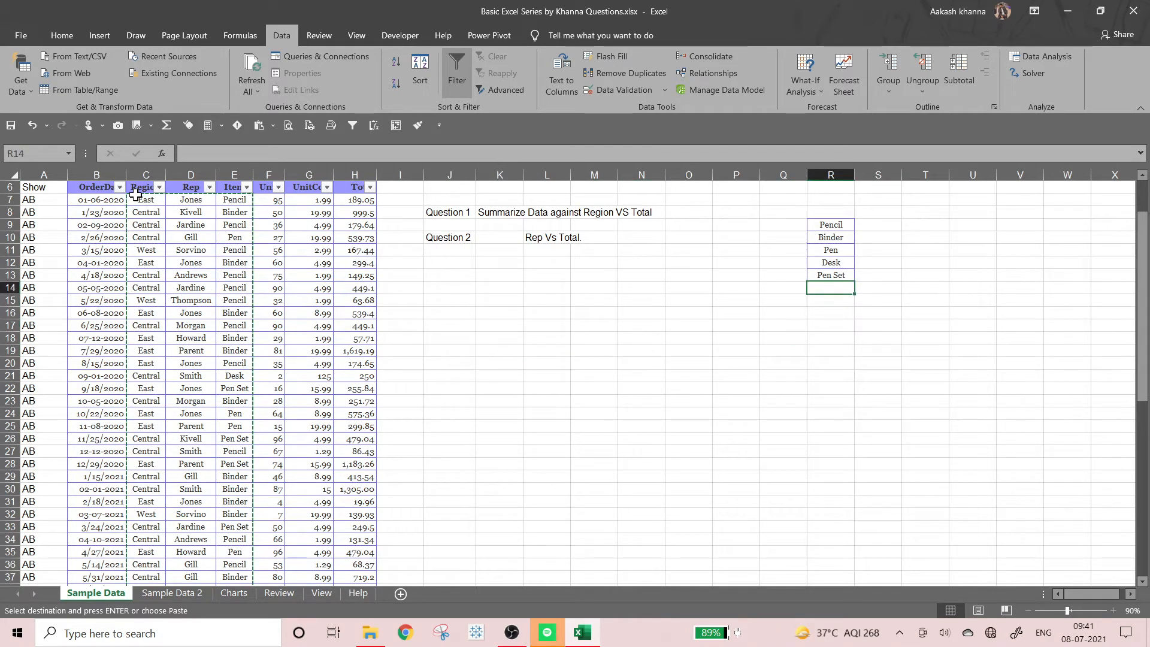
key(Down)
key(ctrl+v)
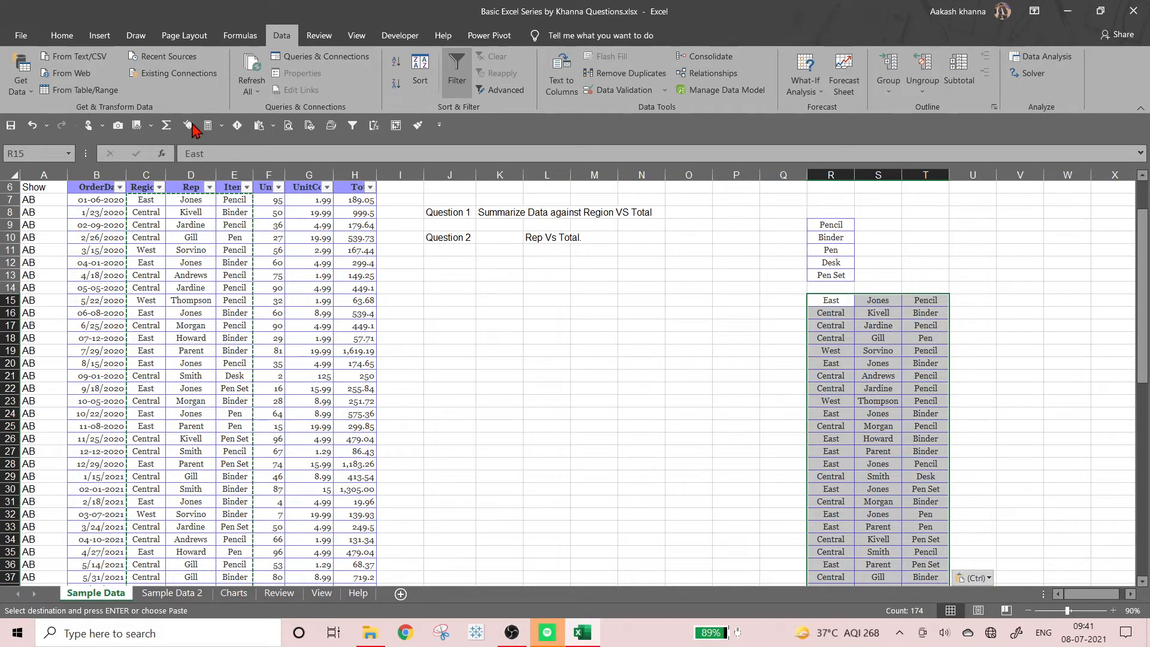
Remove the duplicate rows from the pasted three-column data, comparing columns R, S and T together without headers
click(626, 73)
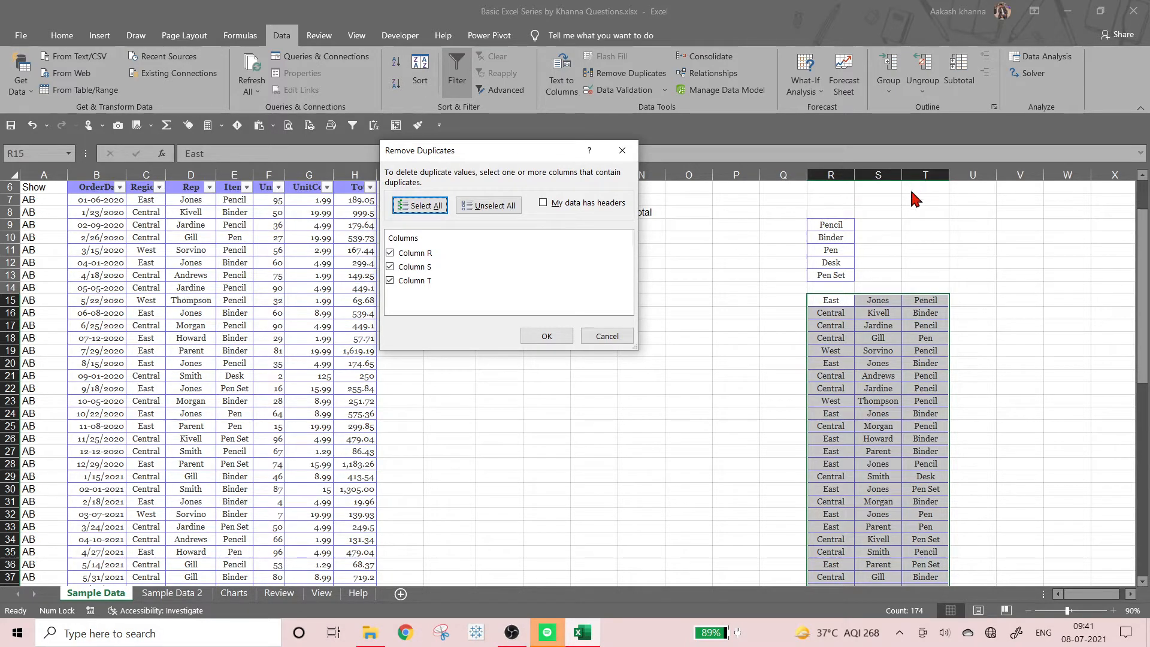
click(544, 335)
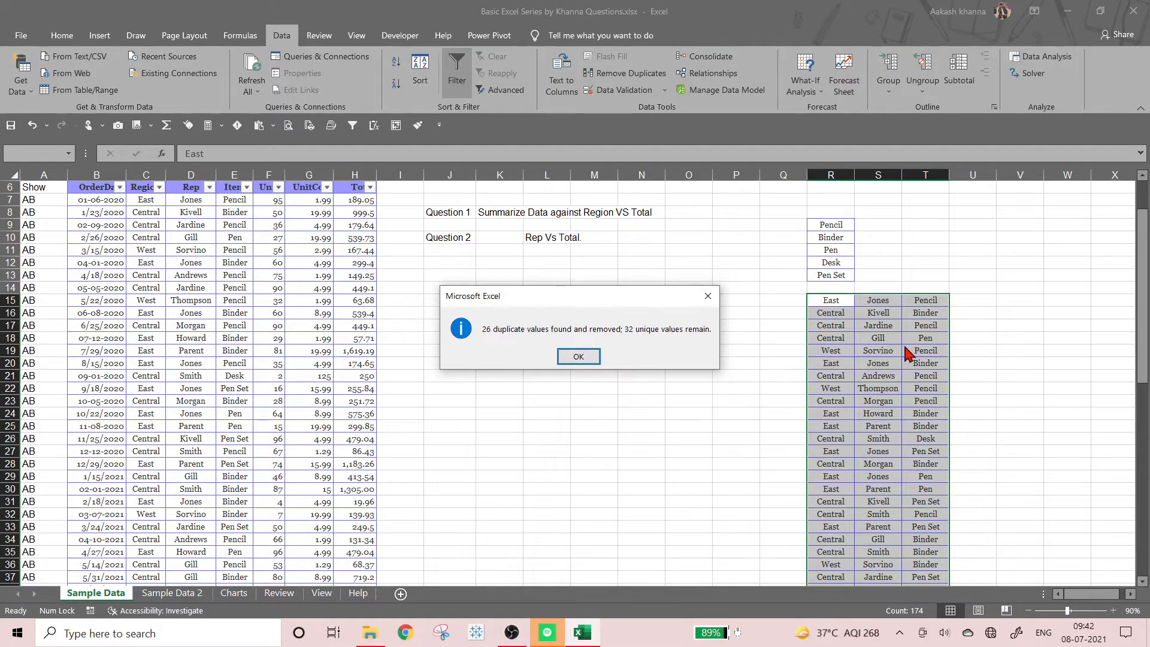
click(574, 357)
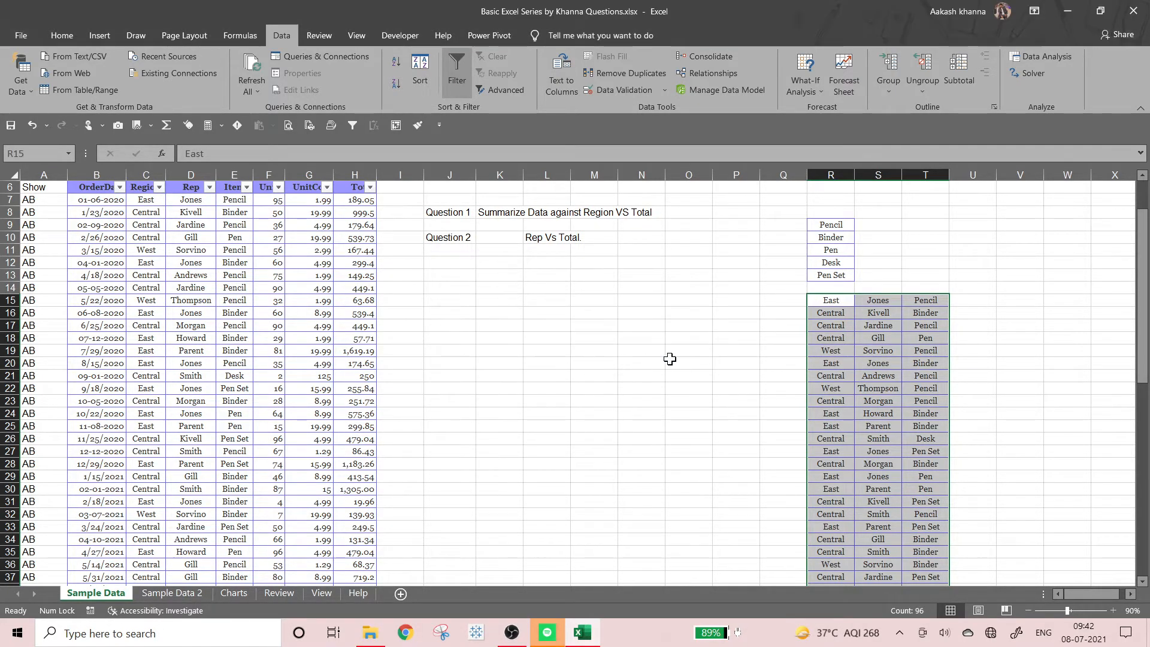
scroll(924, 308, down, 2)
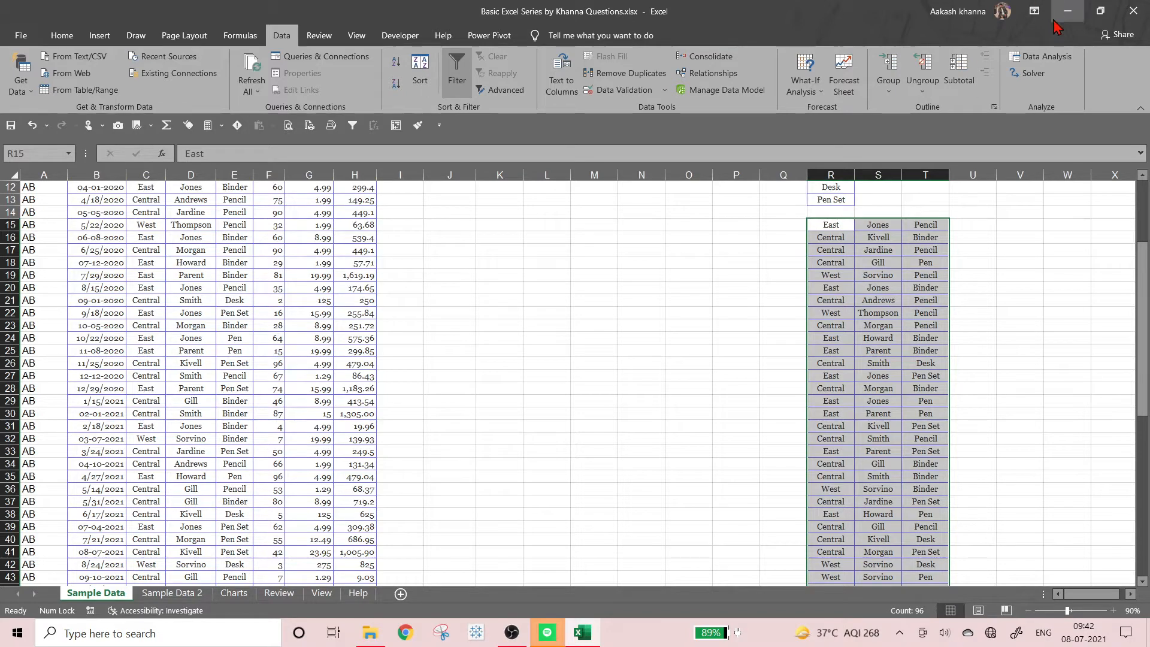
click(939, 286)
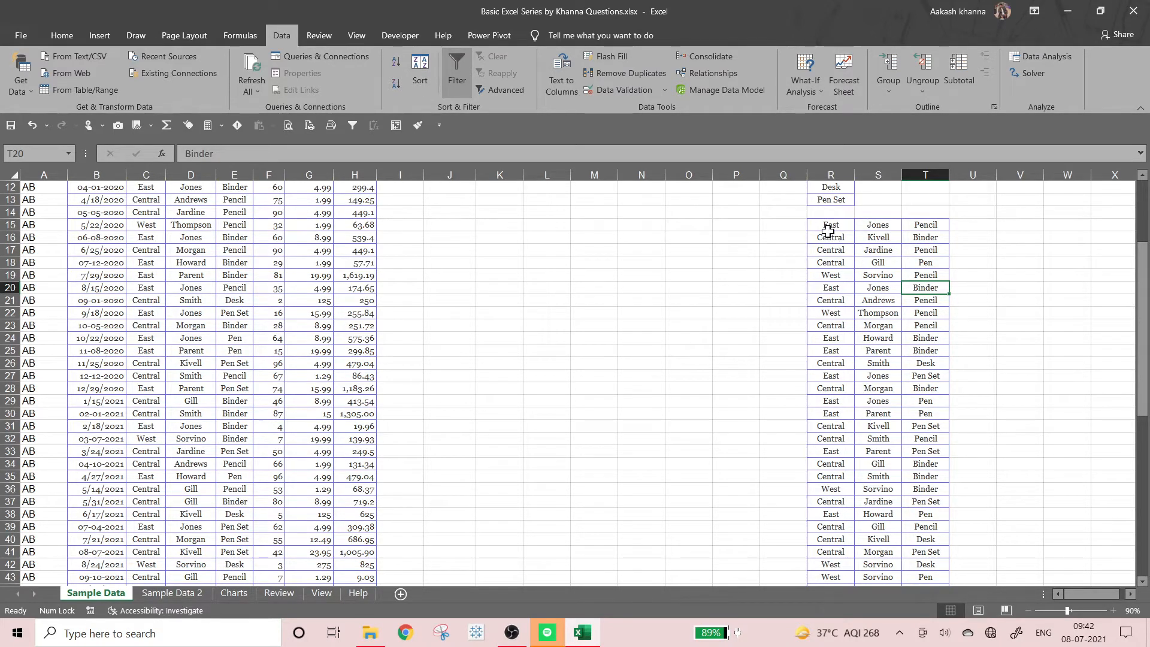
drag(828, 232, 913, 567)
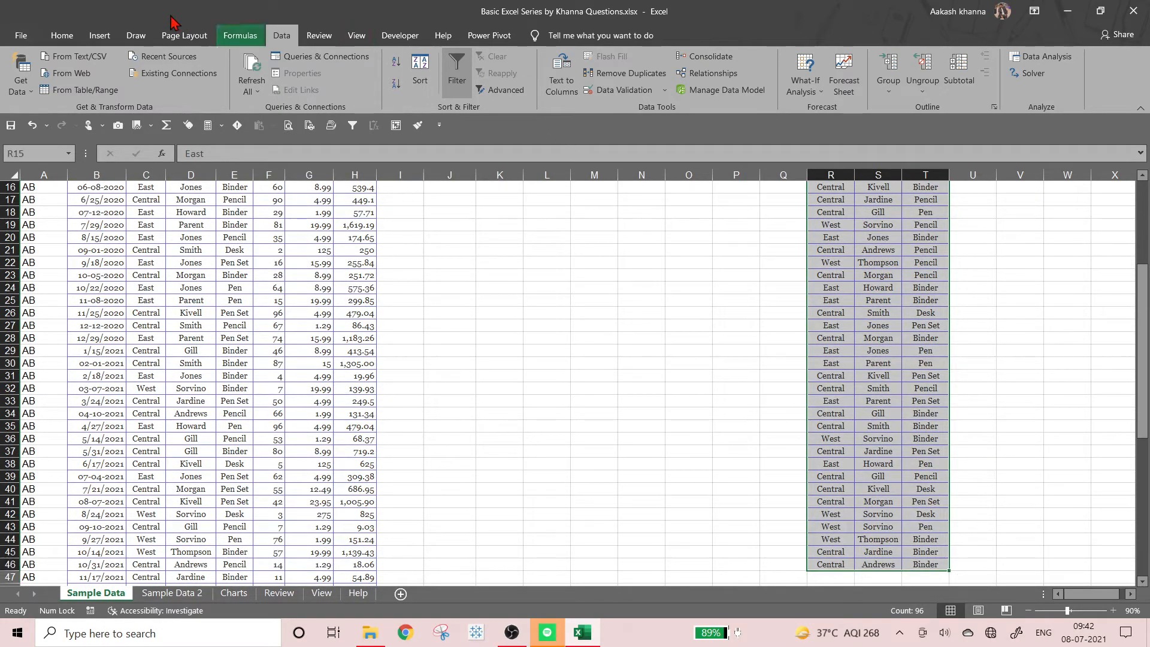
click(21, 36)
click(58, 45)
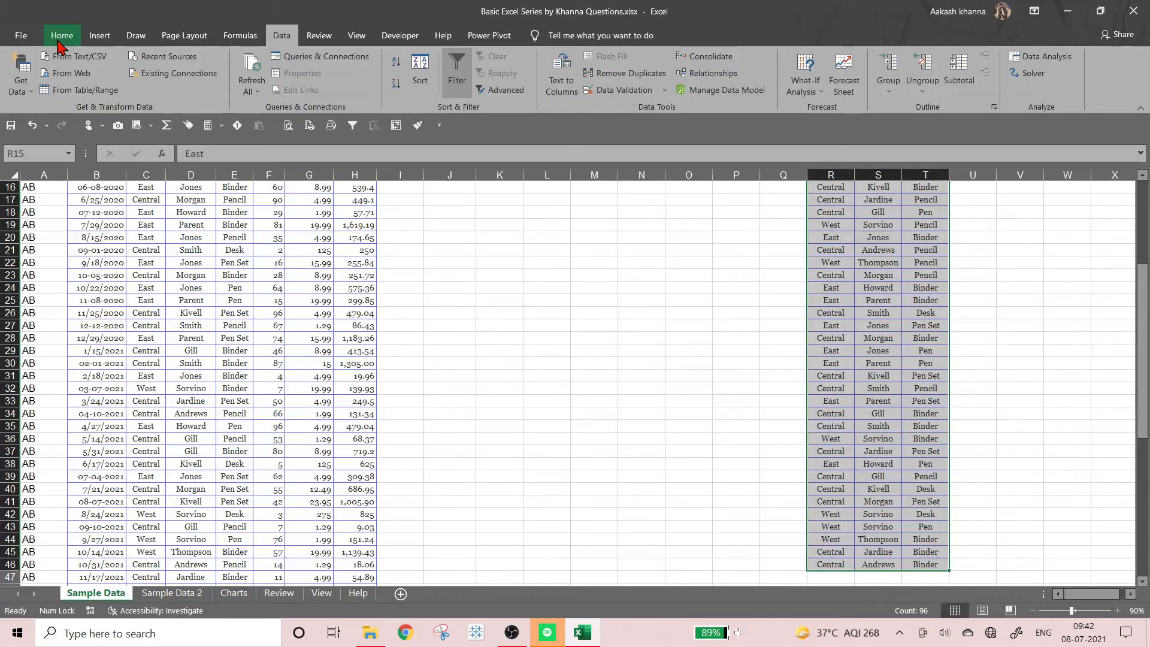
click(60, 39)
click(656, 72)
mouse_move(682, 133)
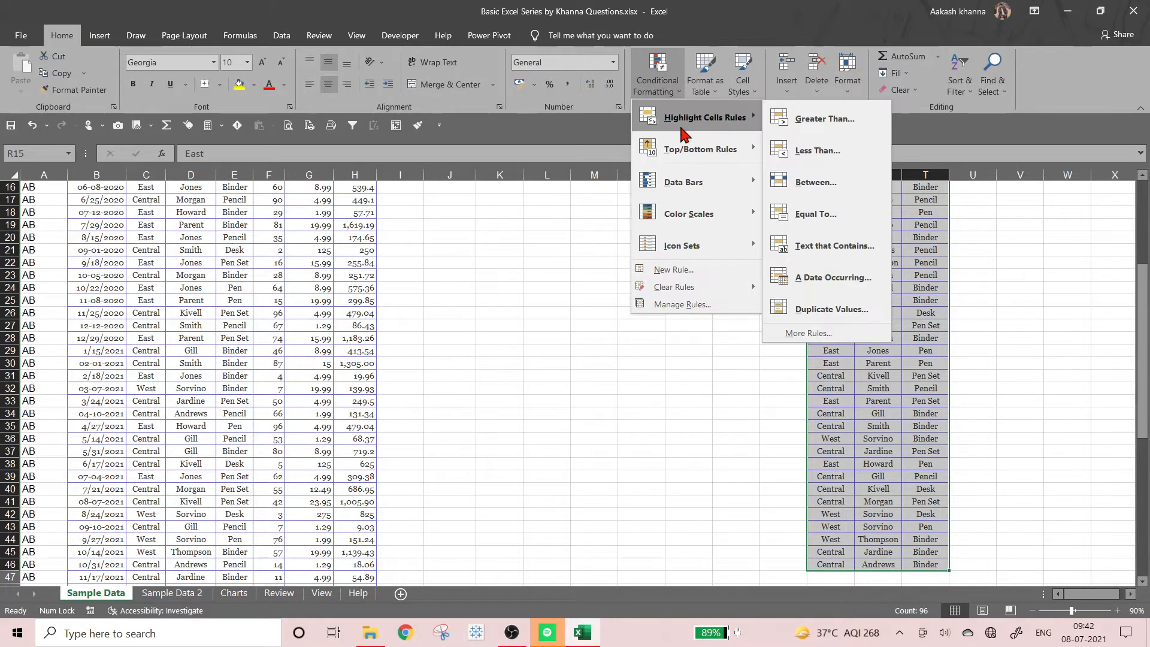
click(791, 308)
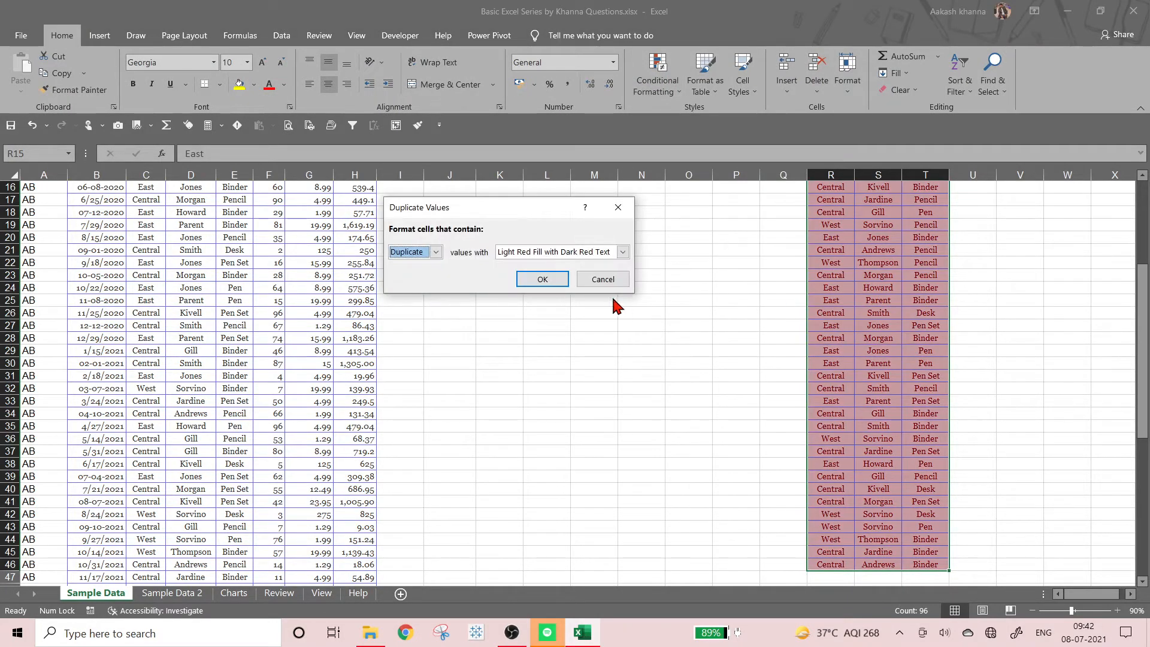
click(603, 280)
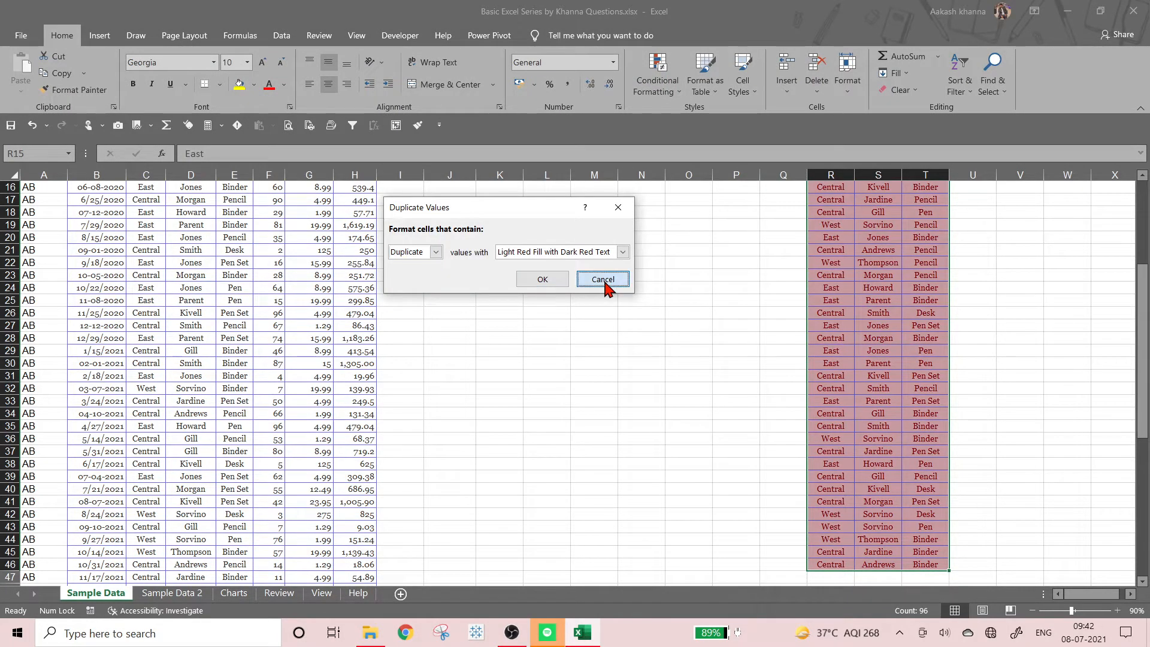
scroll(990, 387, up, 2)
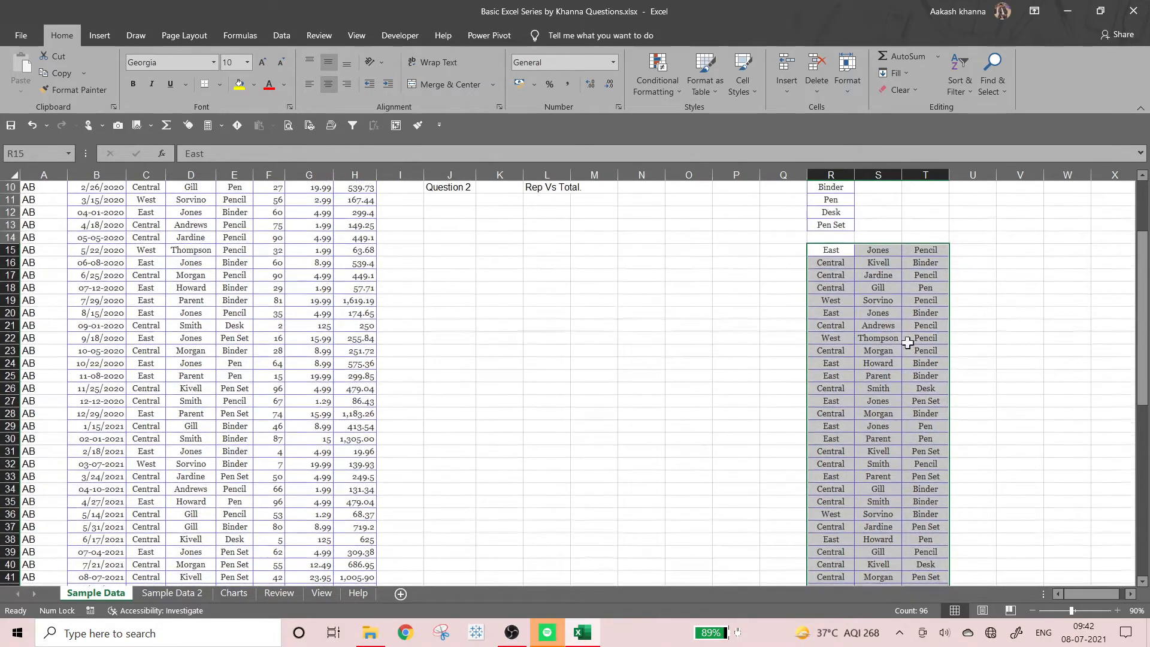
Examine the first rows of the deduplicated list, comparing their region, rep and item combinations
click(816, 273)
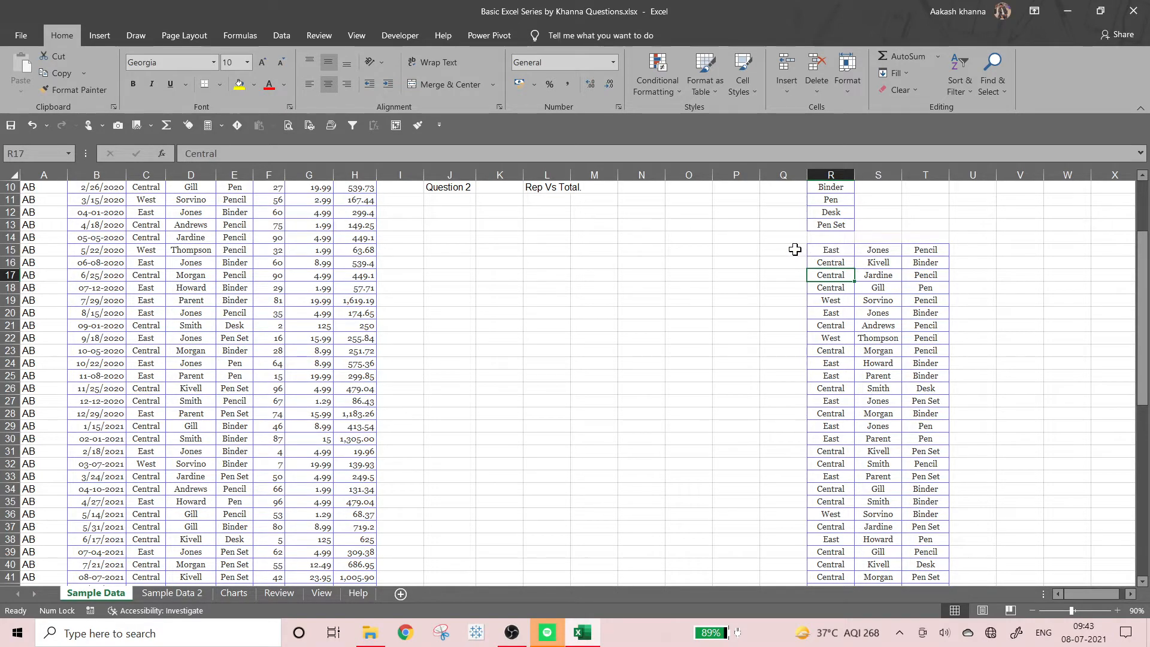
drag(794, 249, 934, 251)
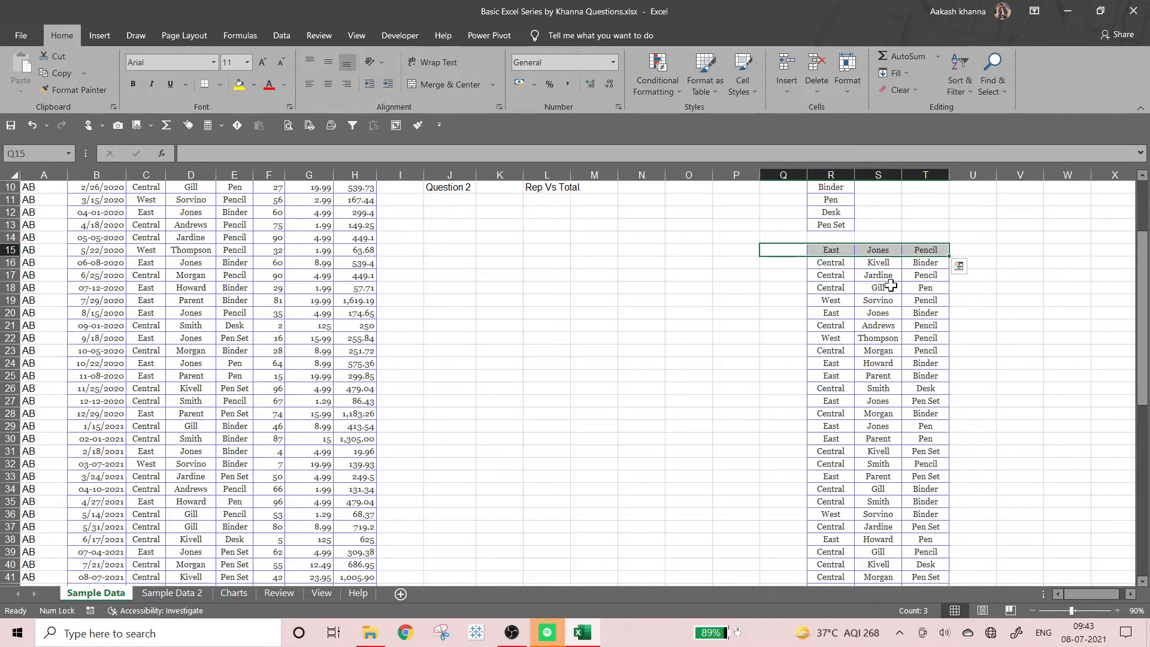
click(833, 239)
click(834, 261)
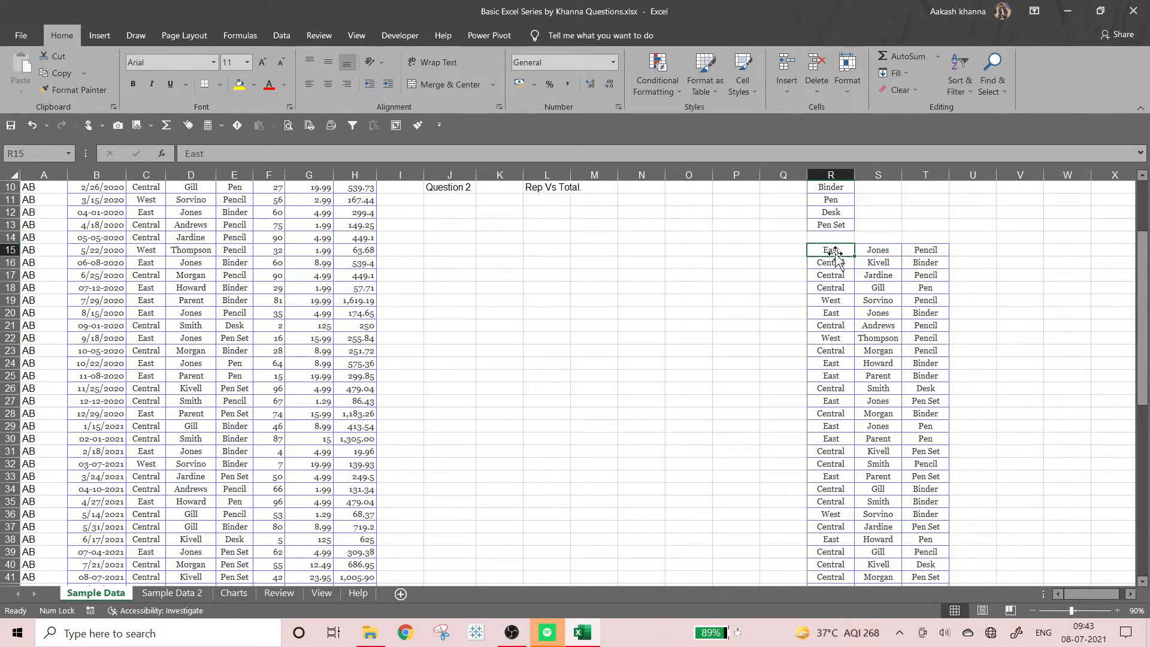
click(878, 261)
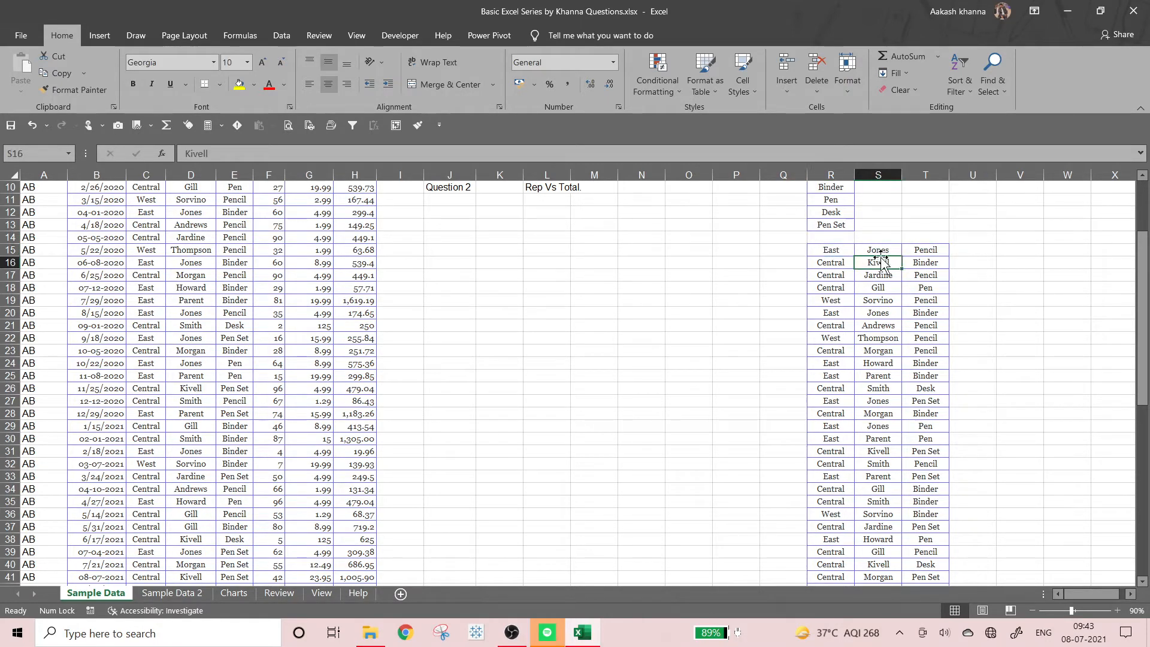
click(919, 249)
click(840, 278)
click(876, 276)
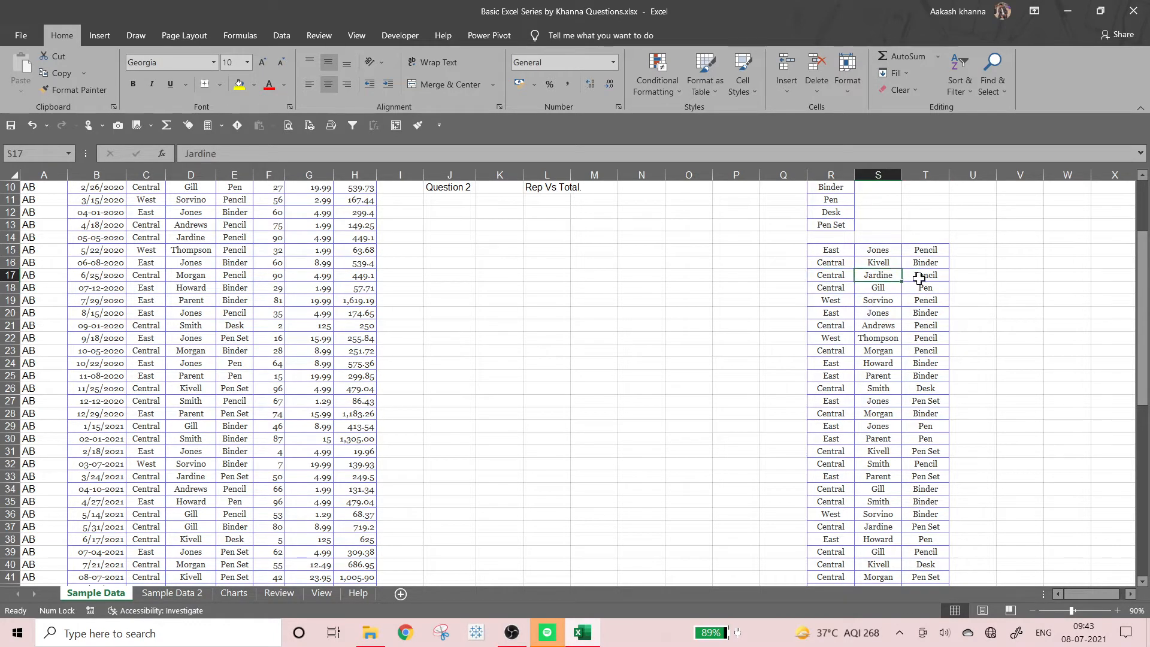
click(922, 277)
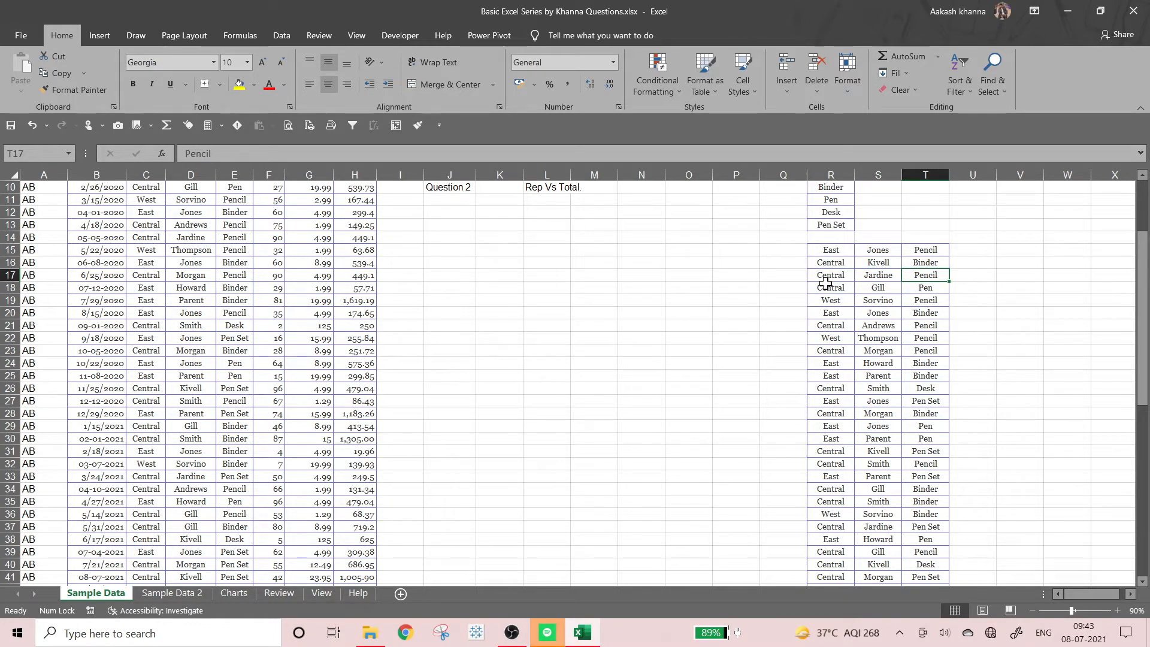
drag(829, 276, 917, 274)
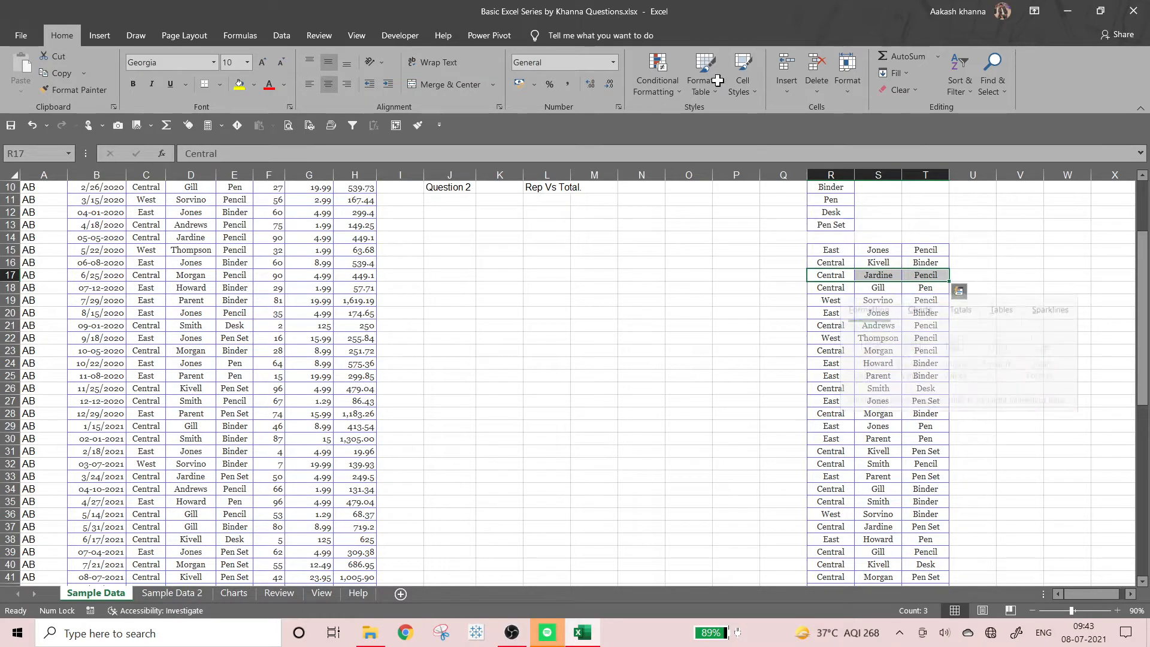
click(662, 92)
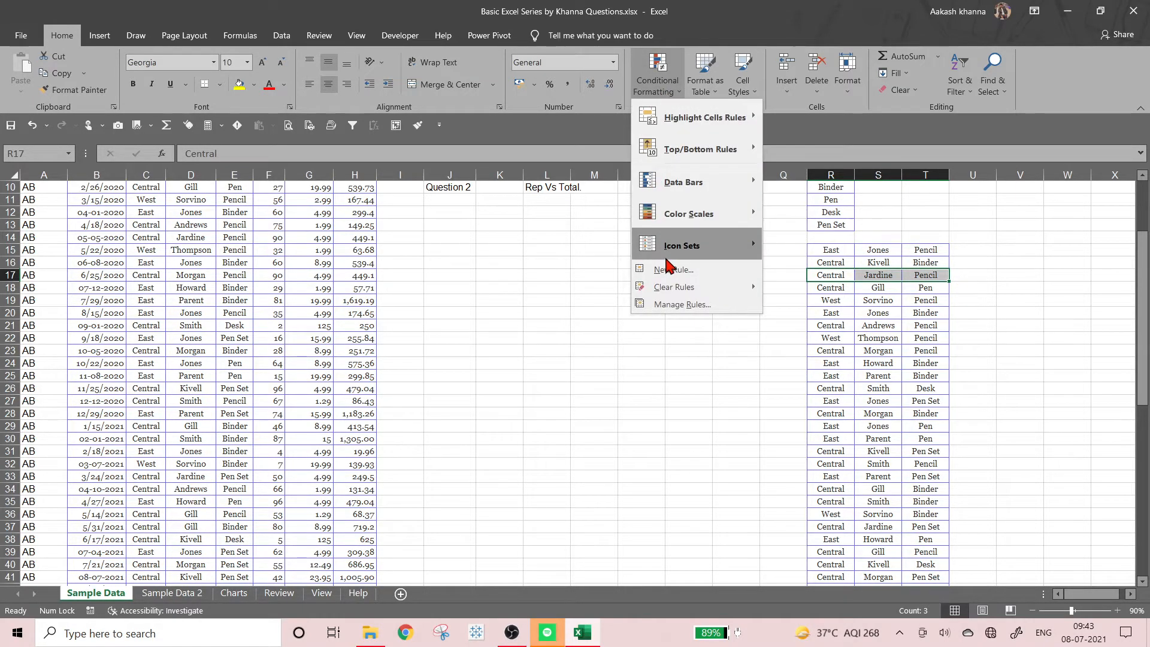
click(669, 270)
click(477, 288)
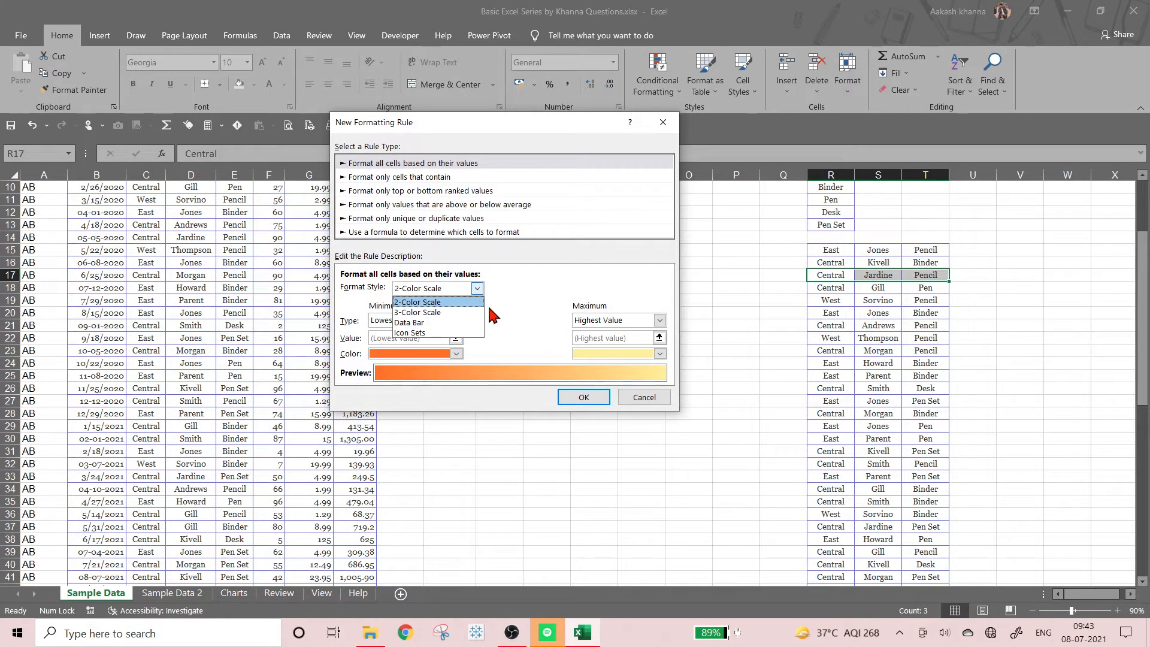
click(618, 388)
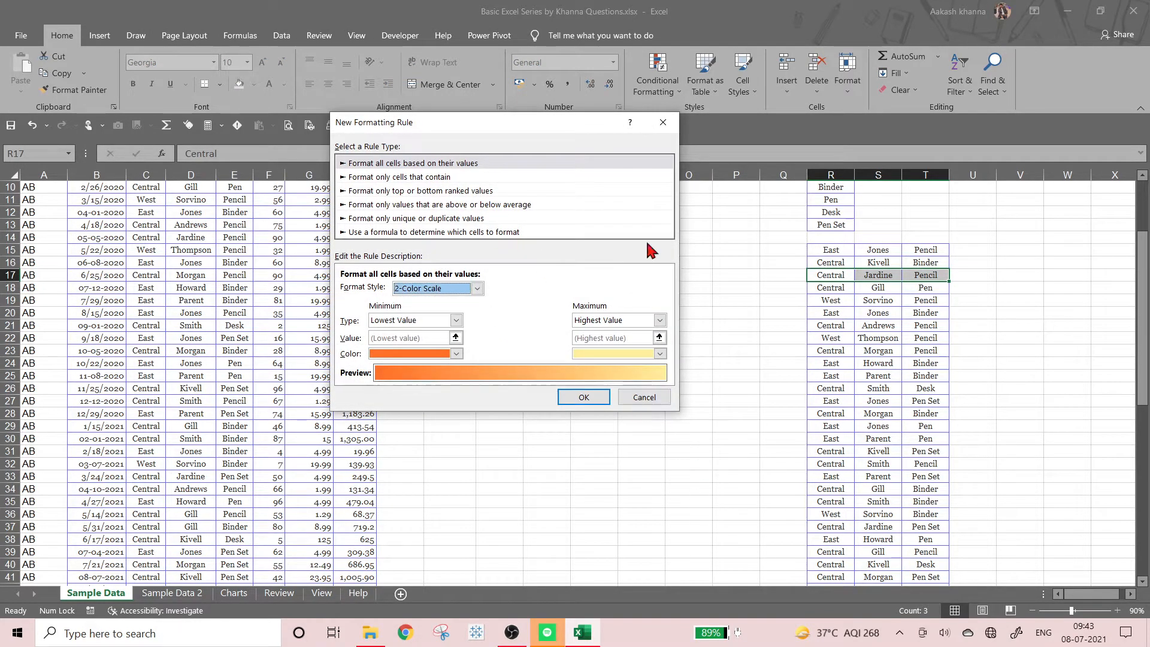
click(644, 397)
Start a Text That Contains conditional formatting rule for the deduplicated row in R17:T17
click(678, 100)
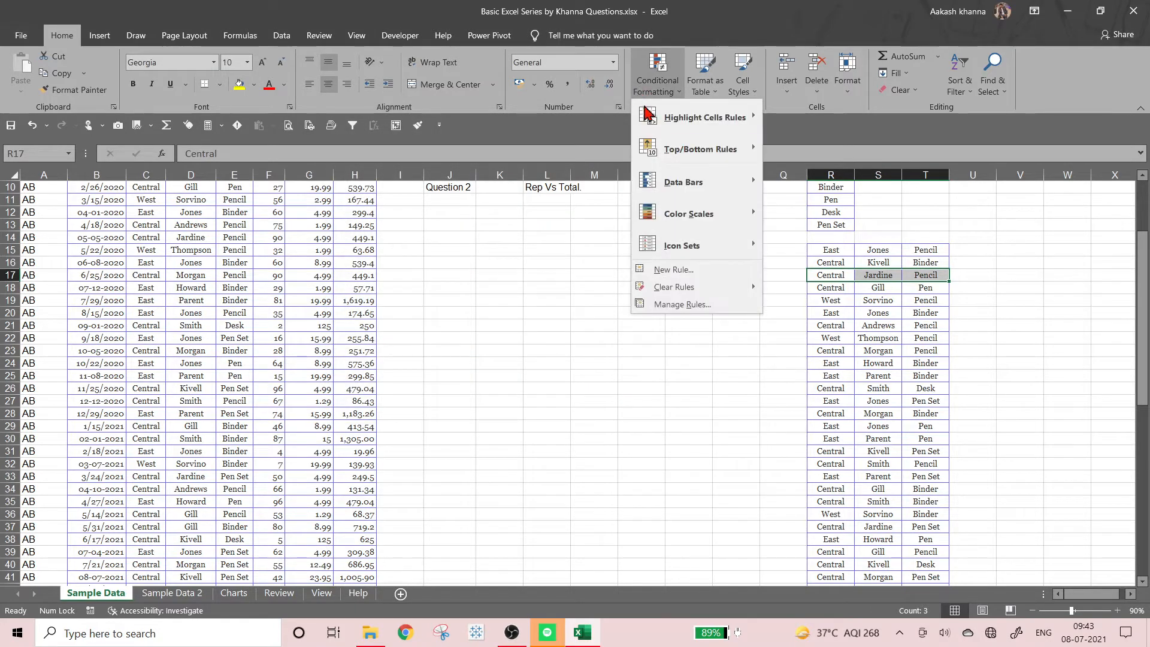
mouse_move(694, 117)
click(820, 245)
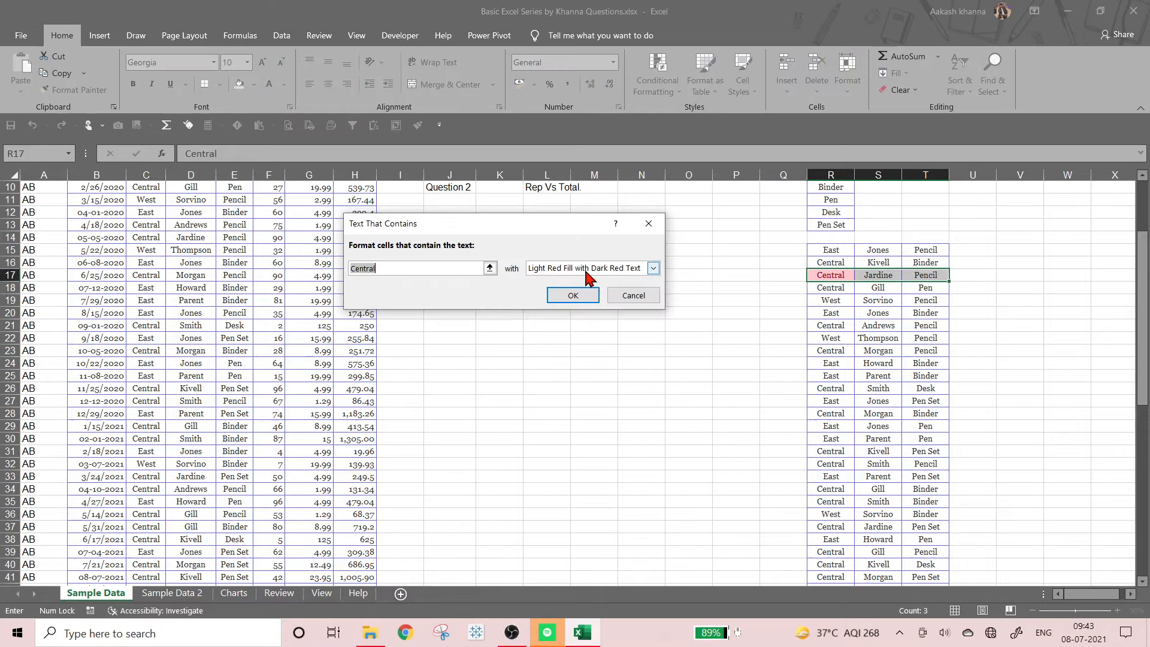
Try to use the range =$R$17:$T$17 as the text to match in the highlight rule
click(469, 267)
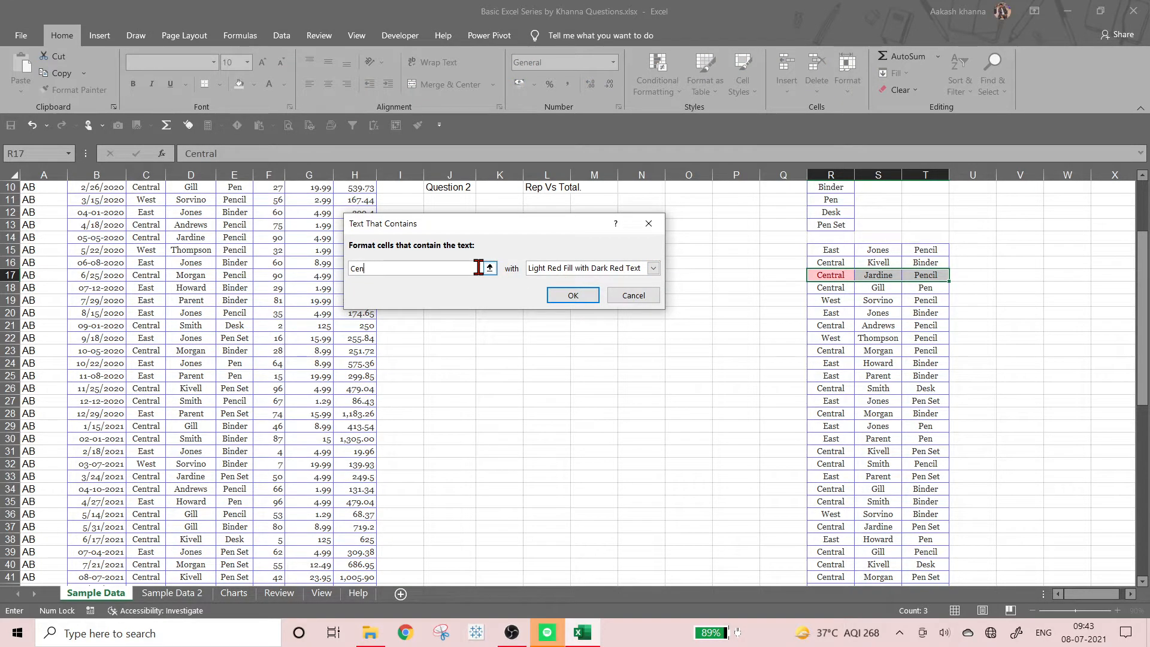
key(BackSpace)
key(BackSpace)
key(BackSpace)
text(Ce)
key(BackSpace)
key(BackSpace)
click(824, 277)
drag(823, 277, 925, 275)
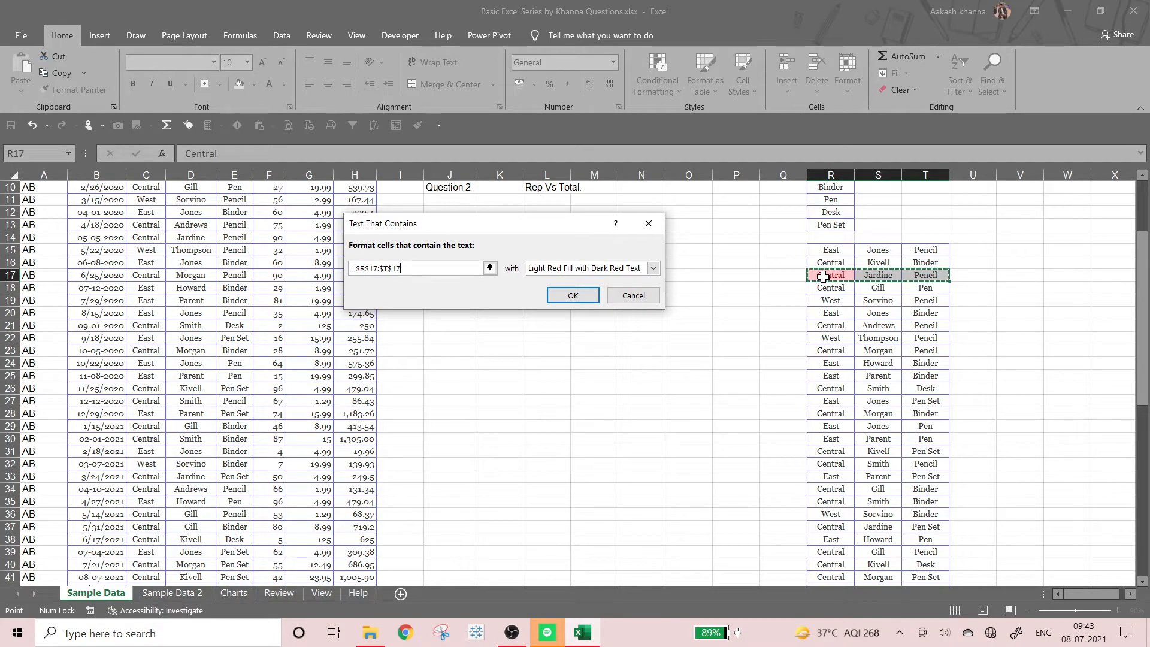
click(587, 296)
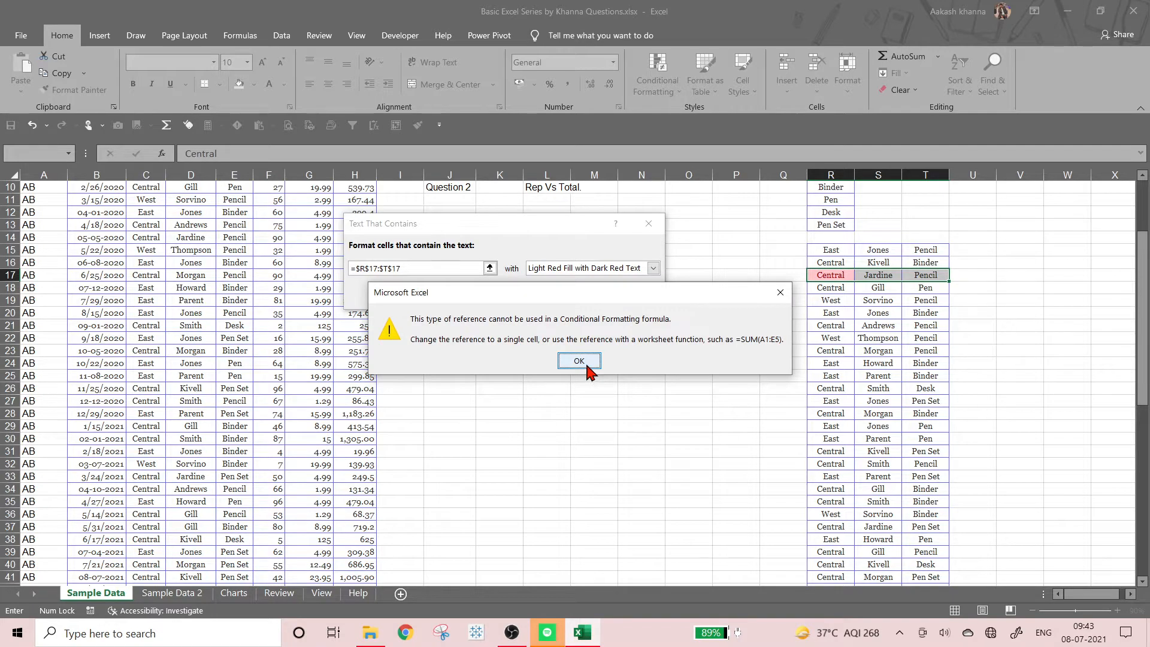
click(586, 365)
Try to replace the range reference in the highlight rule with the text Central
click(432, 267)
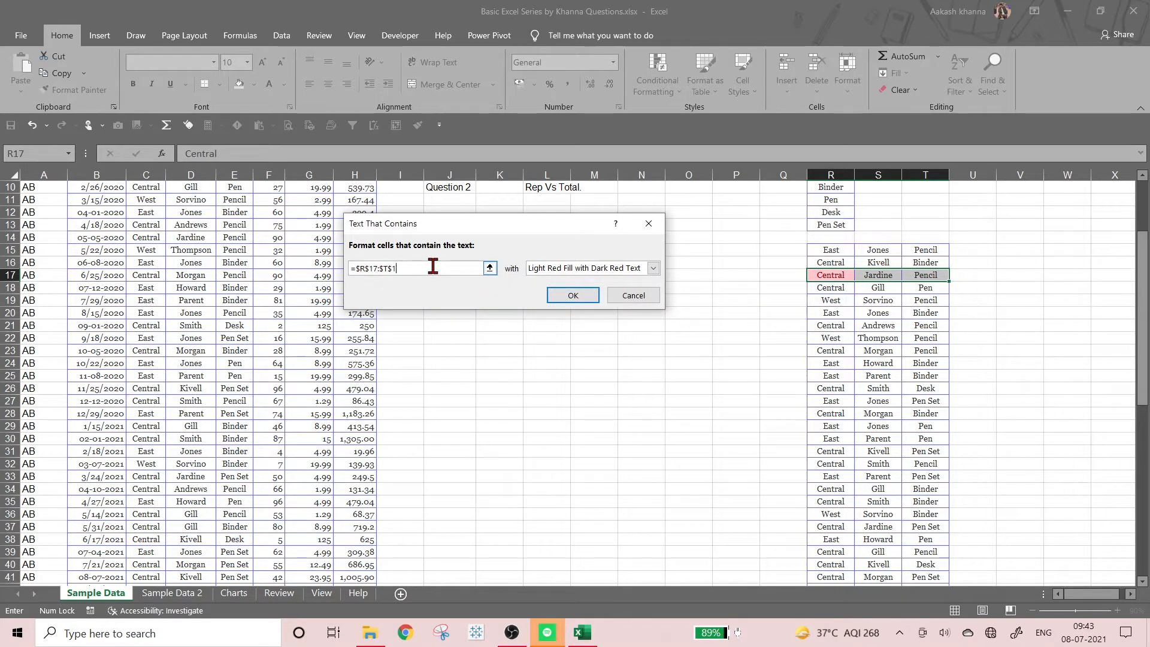
key(BackSpace)
key(BackSpace)
key(BackSpace)
key(BackSpace)
key(BackSpace)
key(BackSpace)
text(Cent)
text(ral)
key(BackSpace)
text(=)
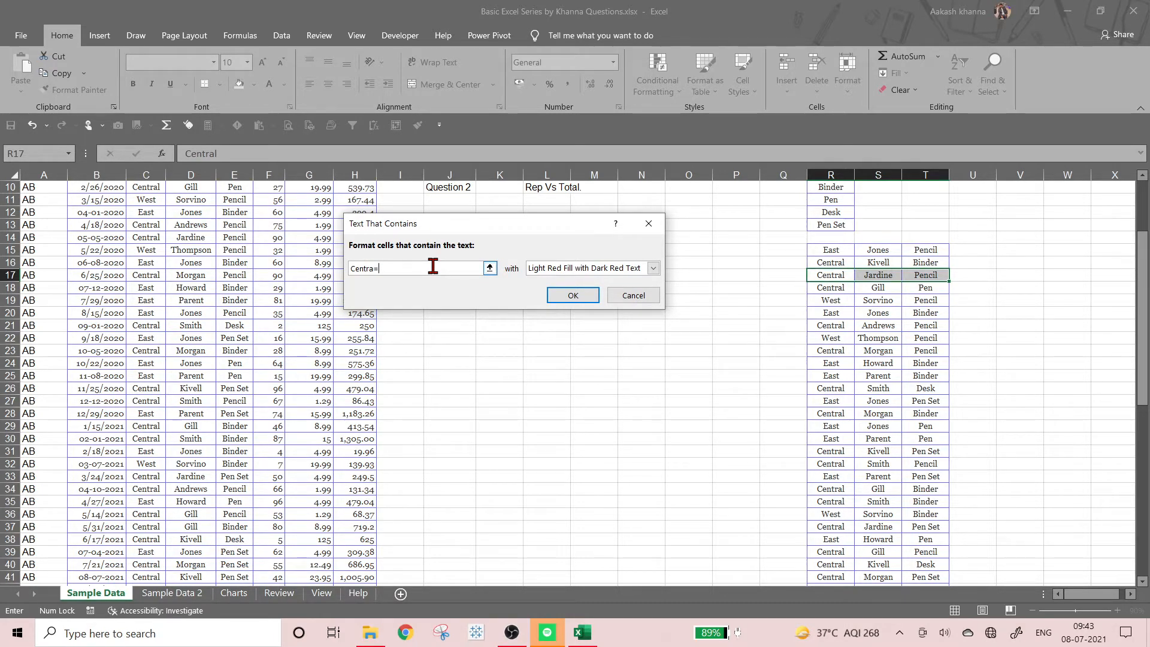
Highlight cells in R17:T17 containing the rep's surname from S17, with Light Red Fill with Dark Red Text
key(BackSpace)
key(BackSpace)
key(BackSpace)
key(BackSpace)
key(BackSpace)
key(BackSpace)
key(BackSpace)
text(Jardine)
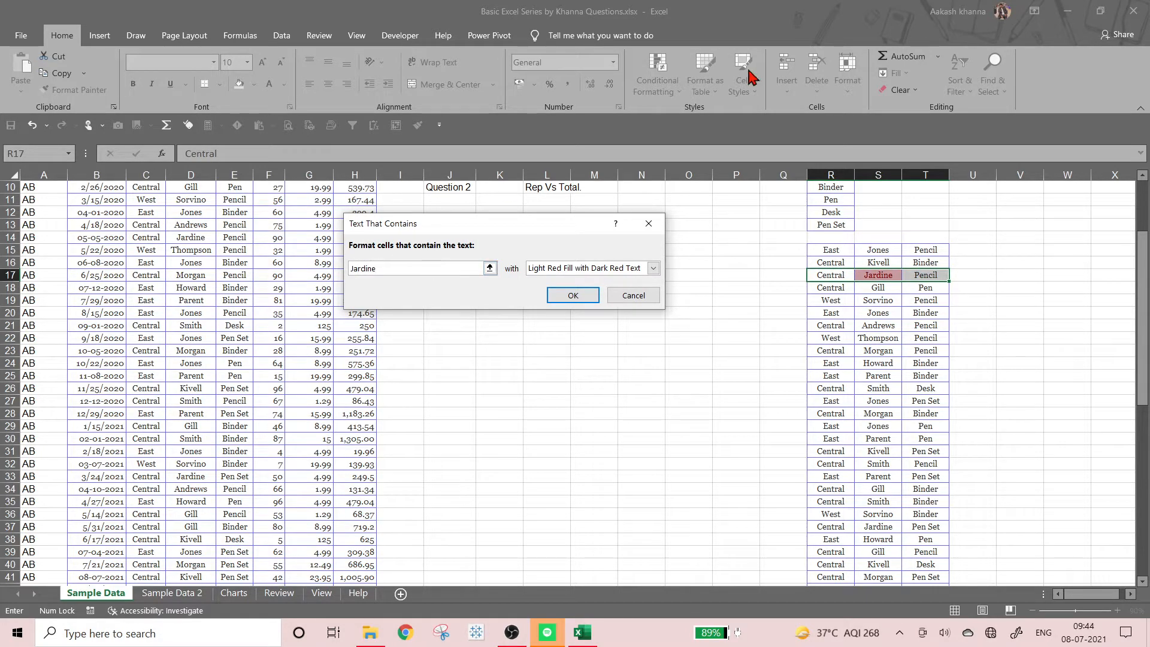
click(573, 295)
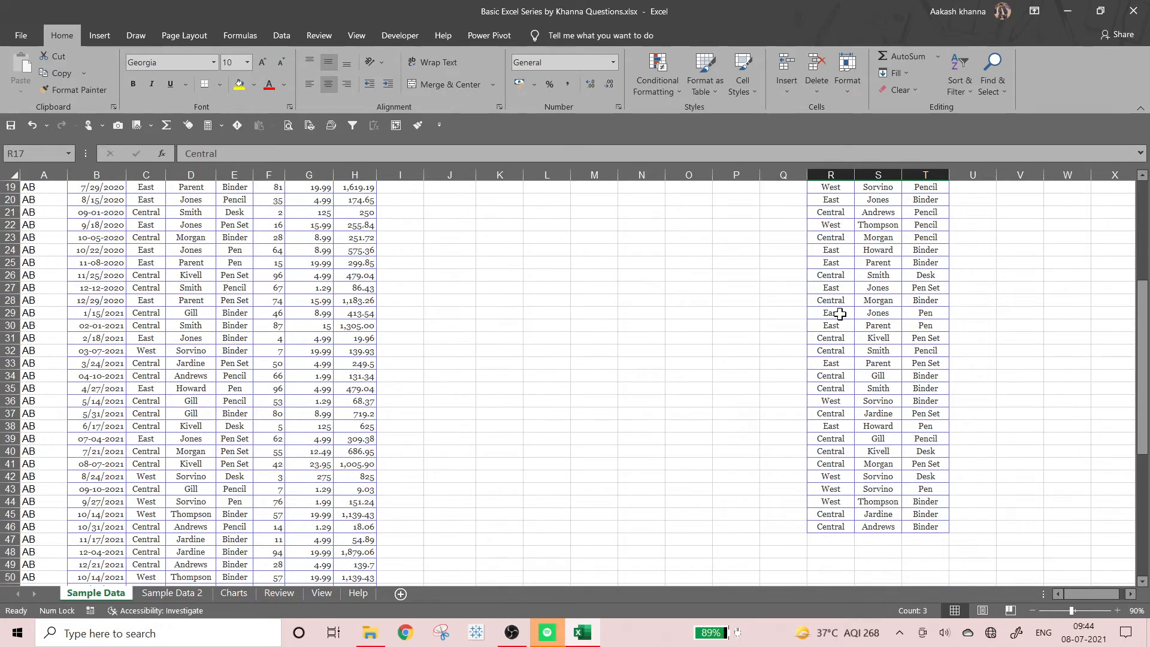
Examine the remaining rows of the deduplicated list, comparing the region, rep and item combinations in rows 42 to 46
scroll(839, 313, down, 2)
click(880, 290)
scroll(883, 251, up, 1)
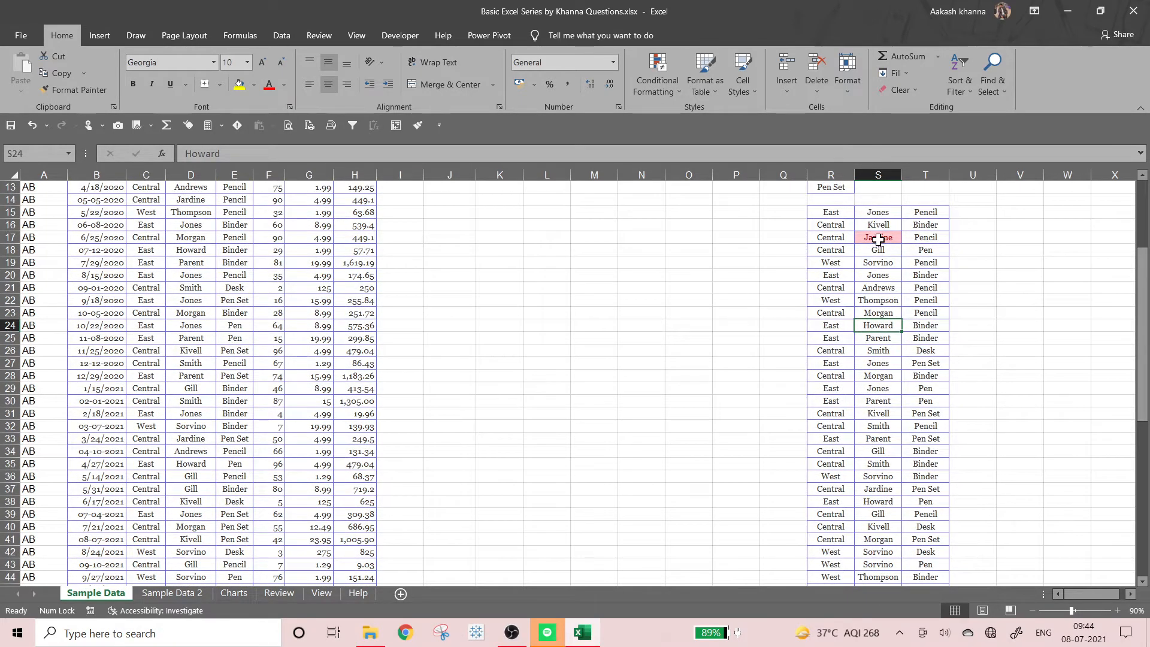
click(878, 239)
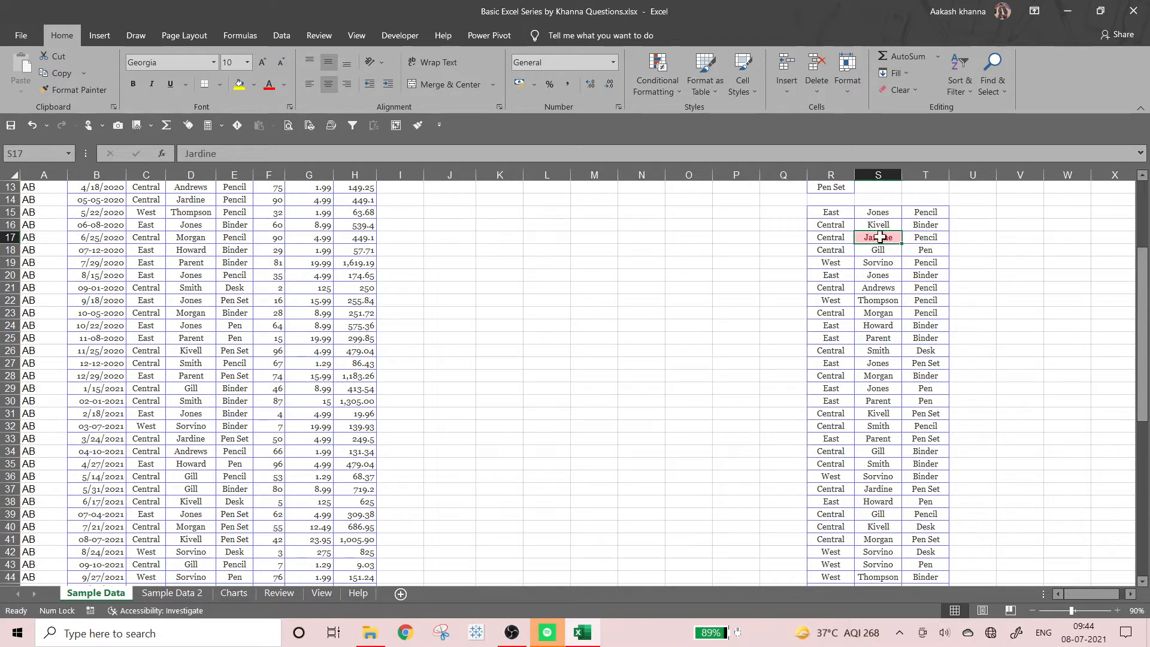
scroll(928, 349, down, 3)
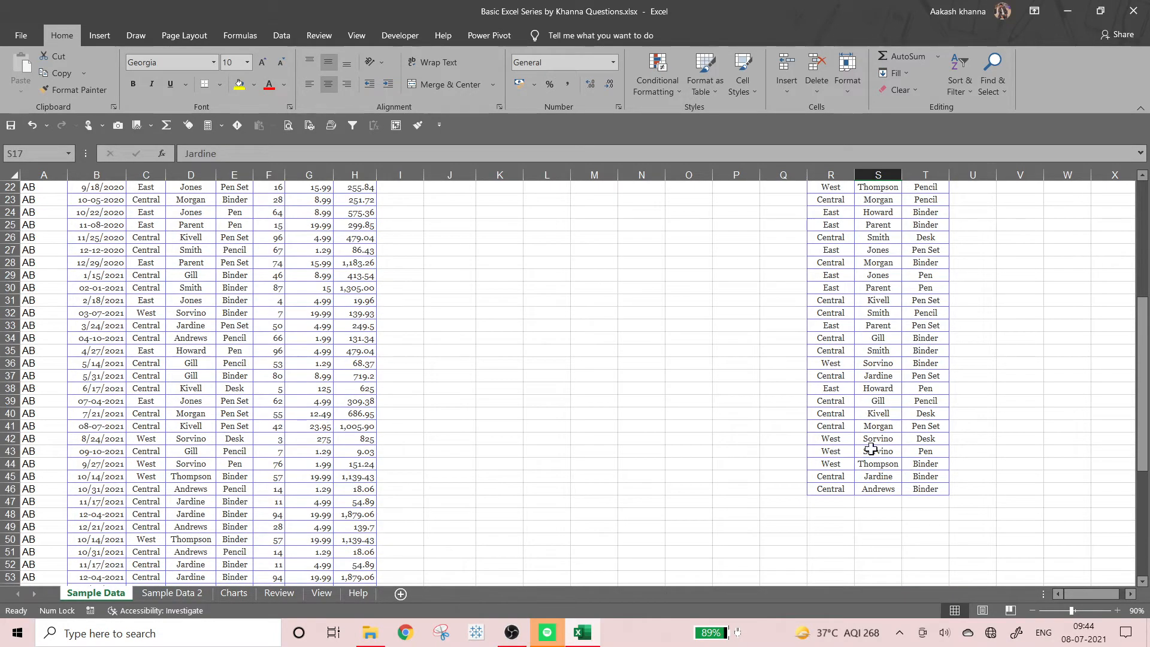
click(824, 451)
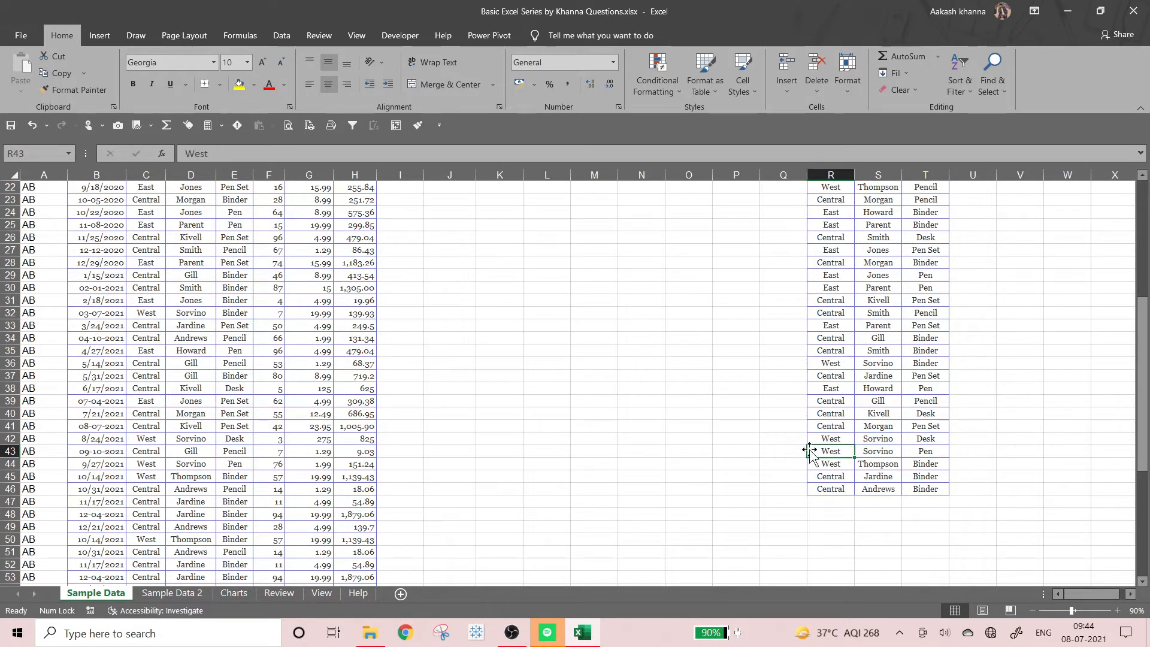
drag(811, 440, 916, 440)
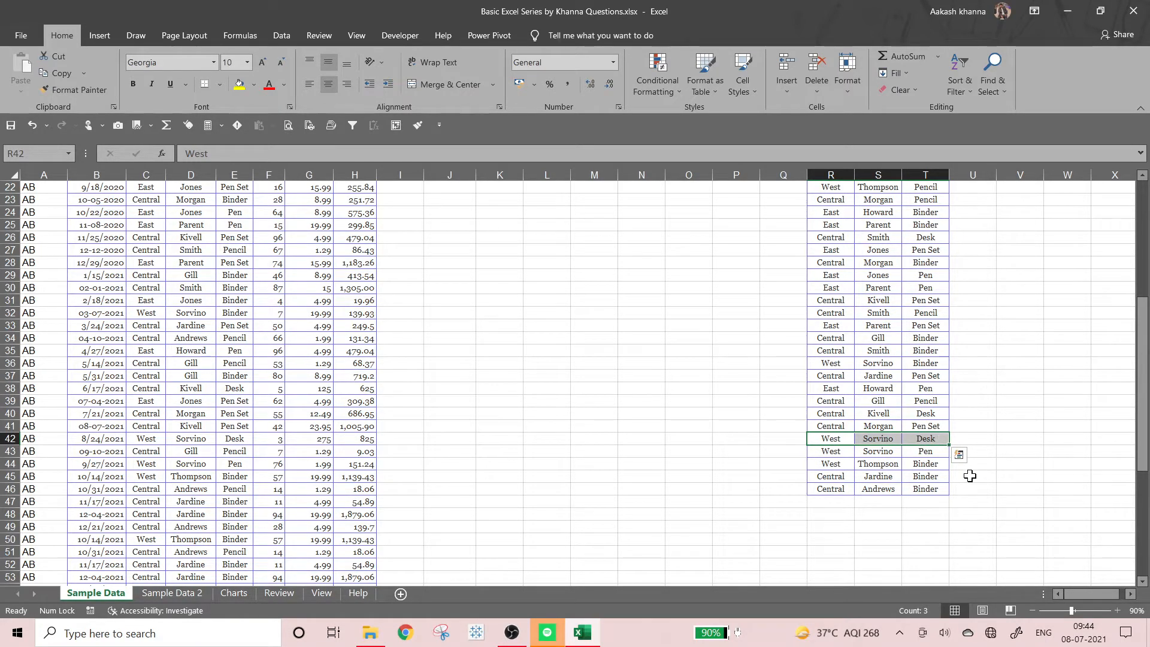
click(943, 454)
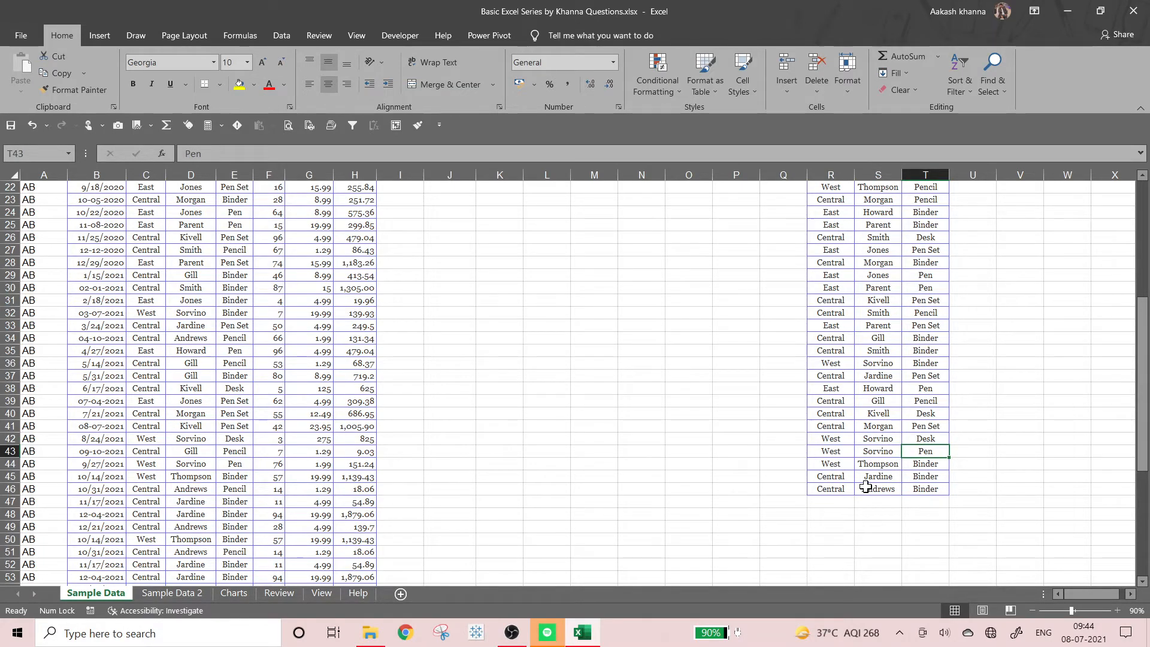
click(936, 477)
Enter the headers A, B and C above the three-column list in cells R14:T14
scroll(936, 477, up, 3)
scroll(936, 477, up, 2)
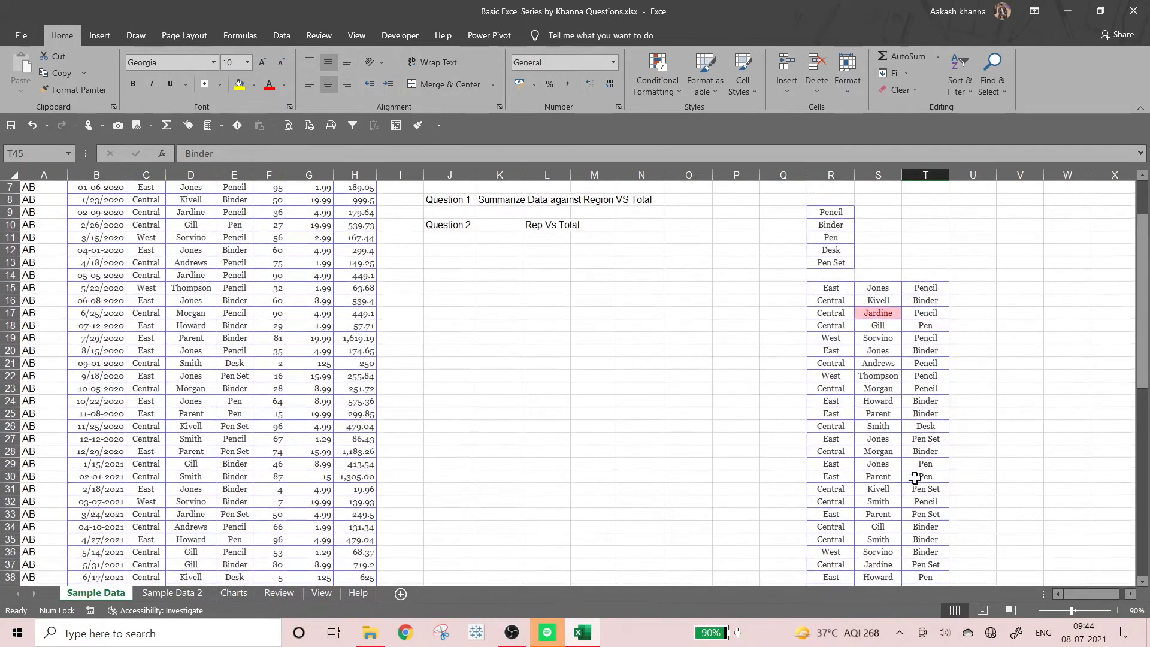
click(835, 278)
text(A)
key(Tab)
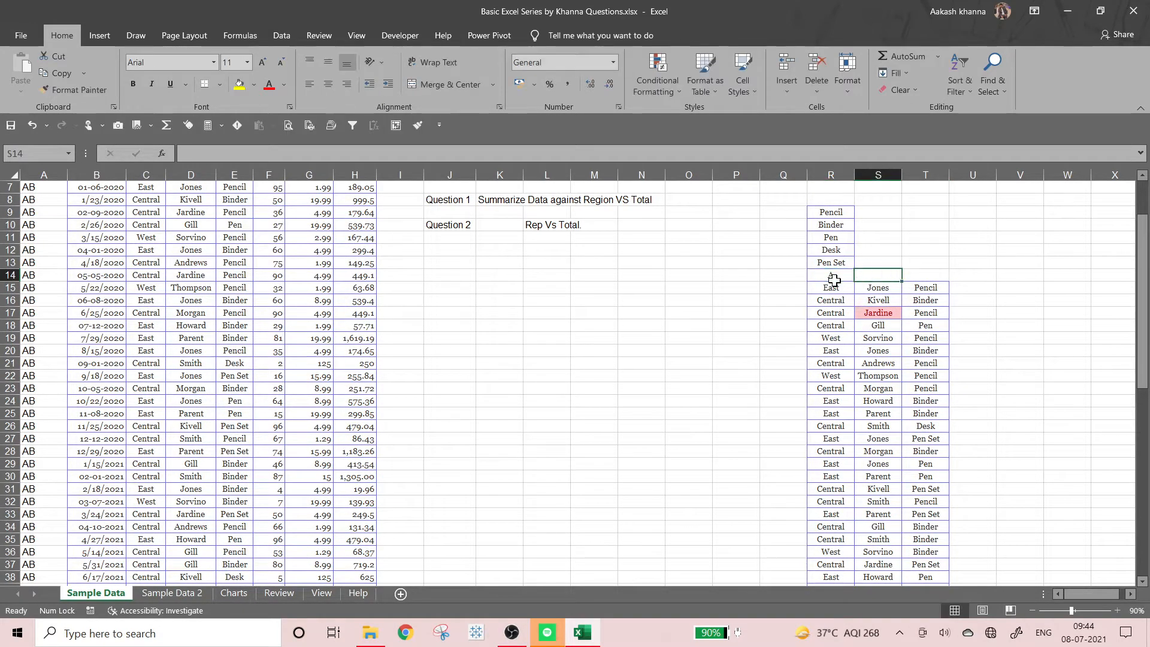
text(B)
key(Tab)
text(C)
key(Return)
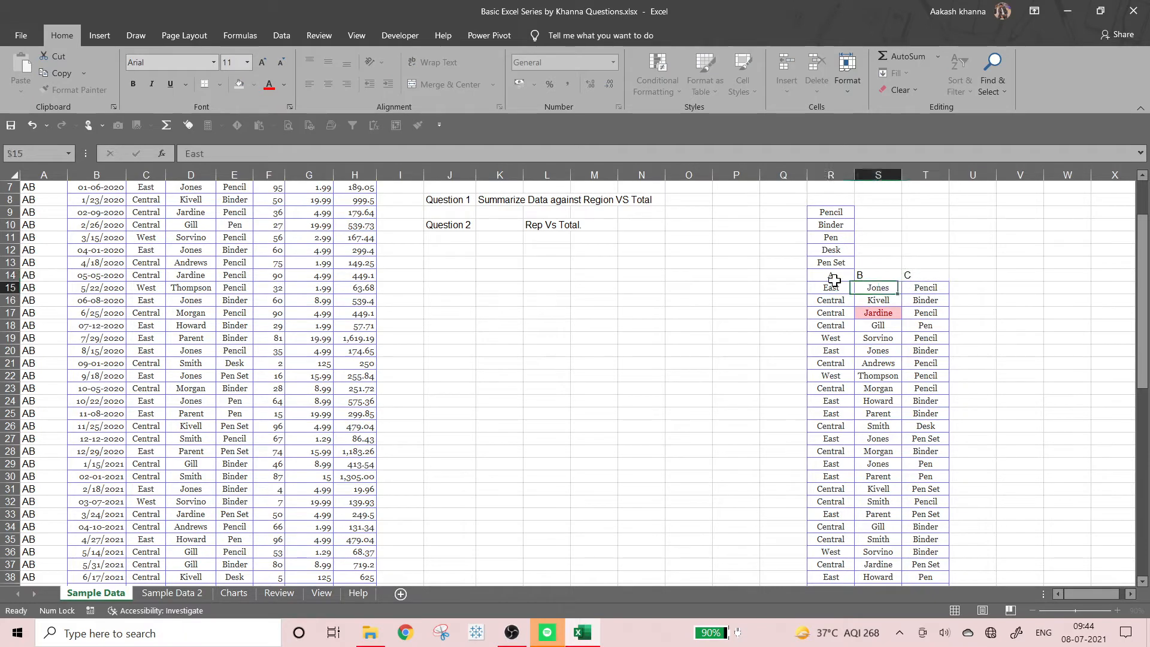
Turn off the sheet's existing filter and apply a new one to the header cells R14:T14
click(834, 278)
key(shift+Right)
key(shift+Right)
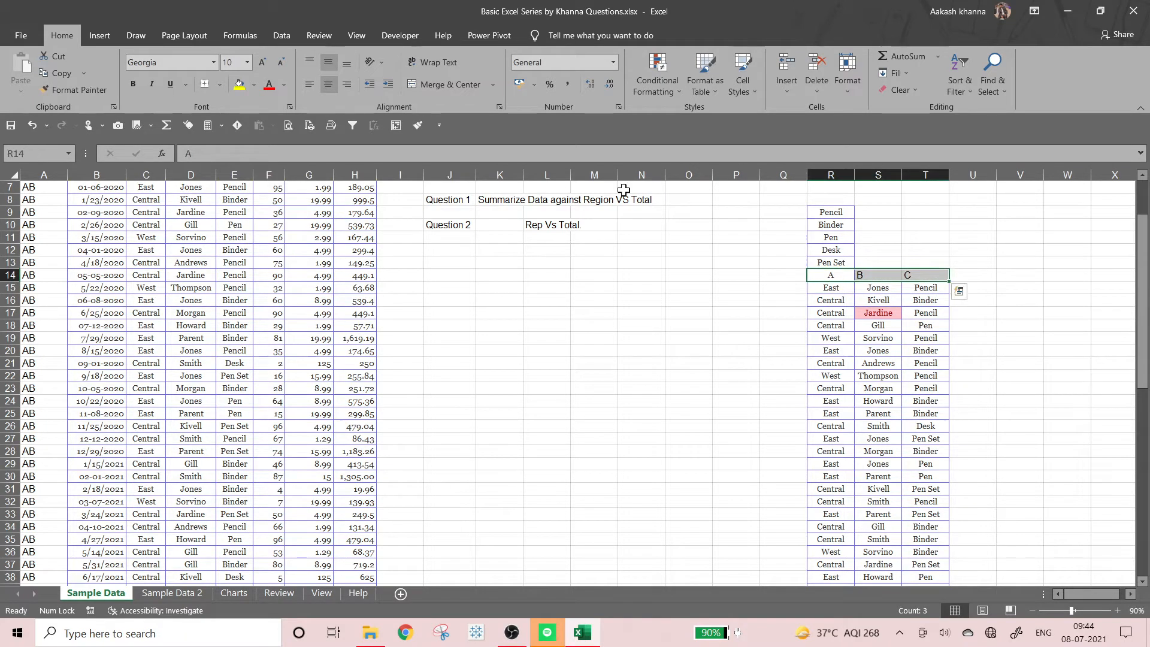
click(958, 83)
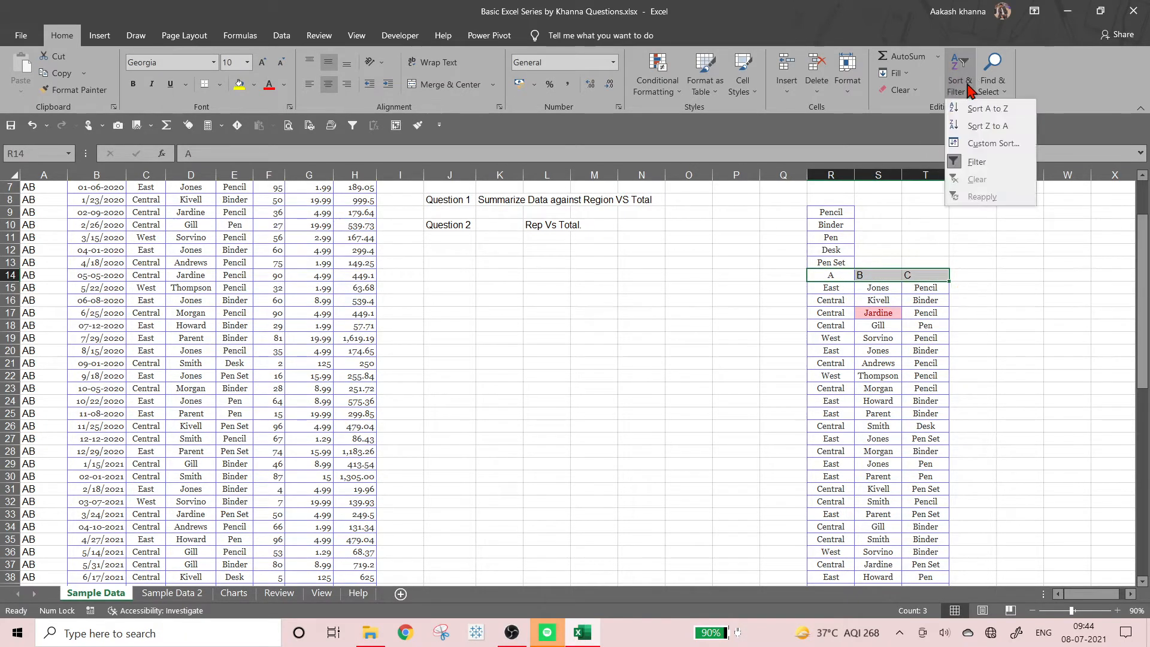
click(1000, 158)
click(963, 96)
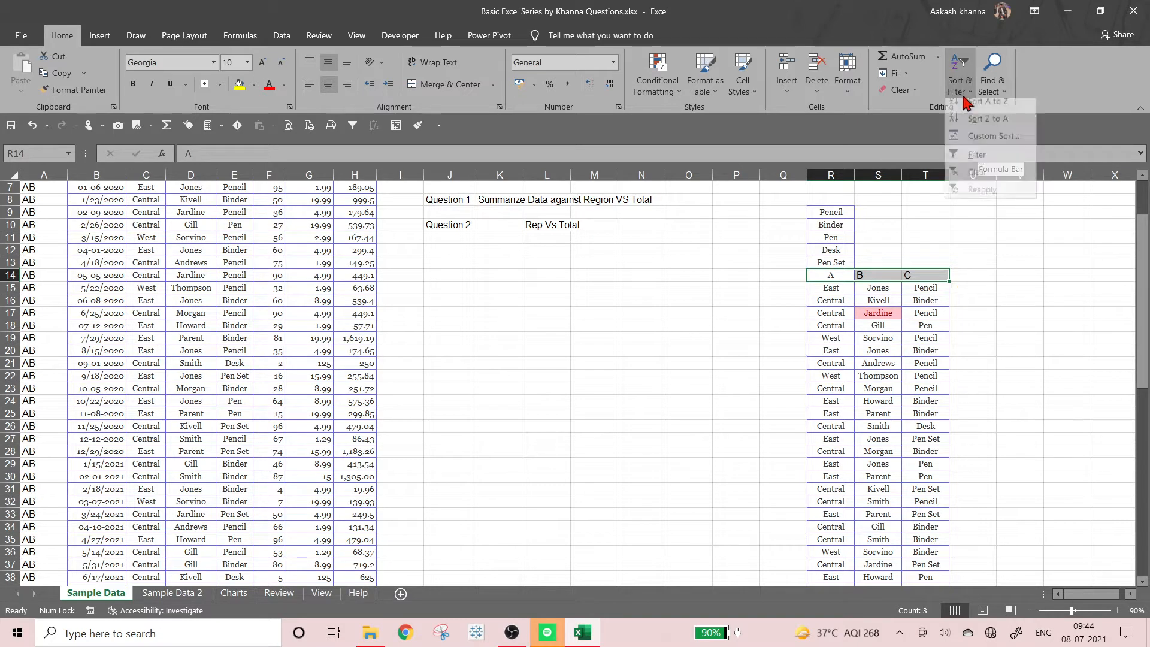
click(975, 154)
click(927, 336)
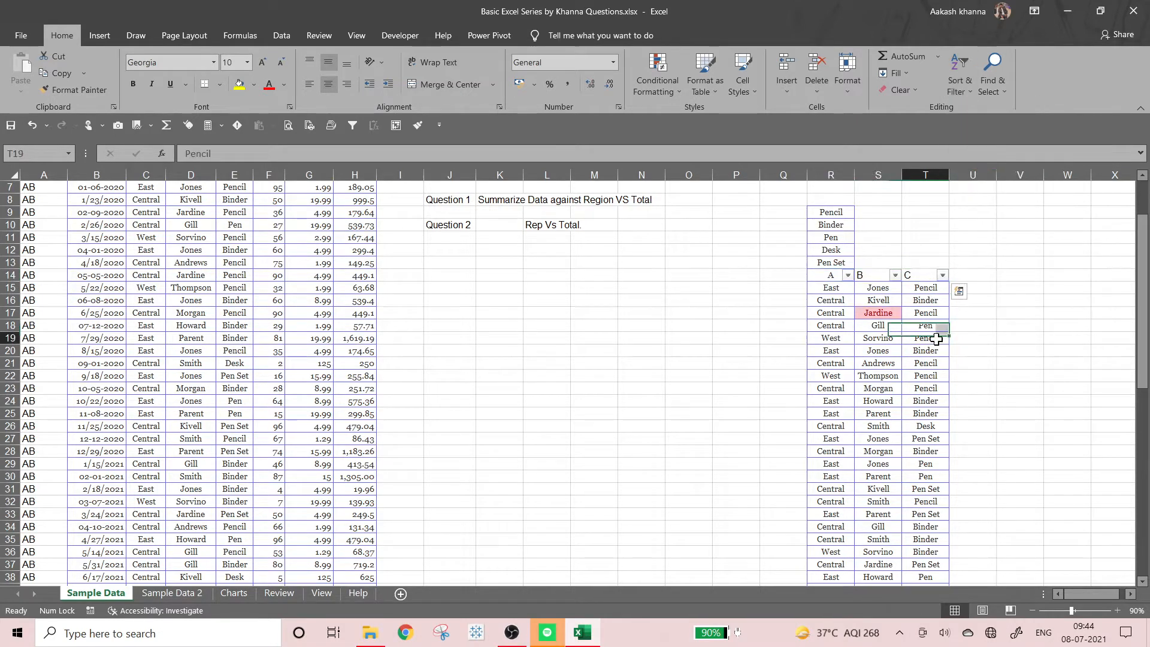
Sort the three-column list A to Z by header A, followed by header B
click(847, 276)
click(761, 297)
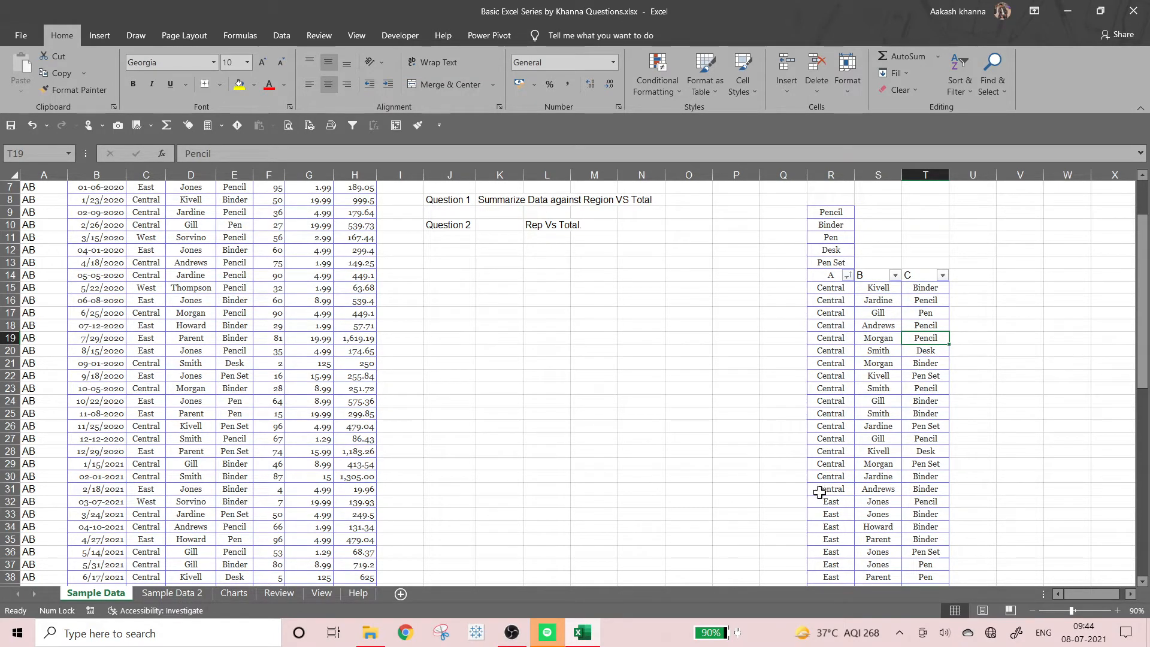
click(894, 275)
click(865, 299)
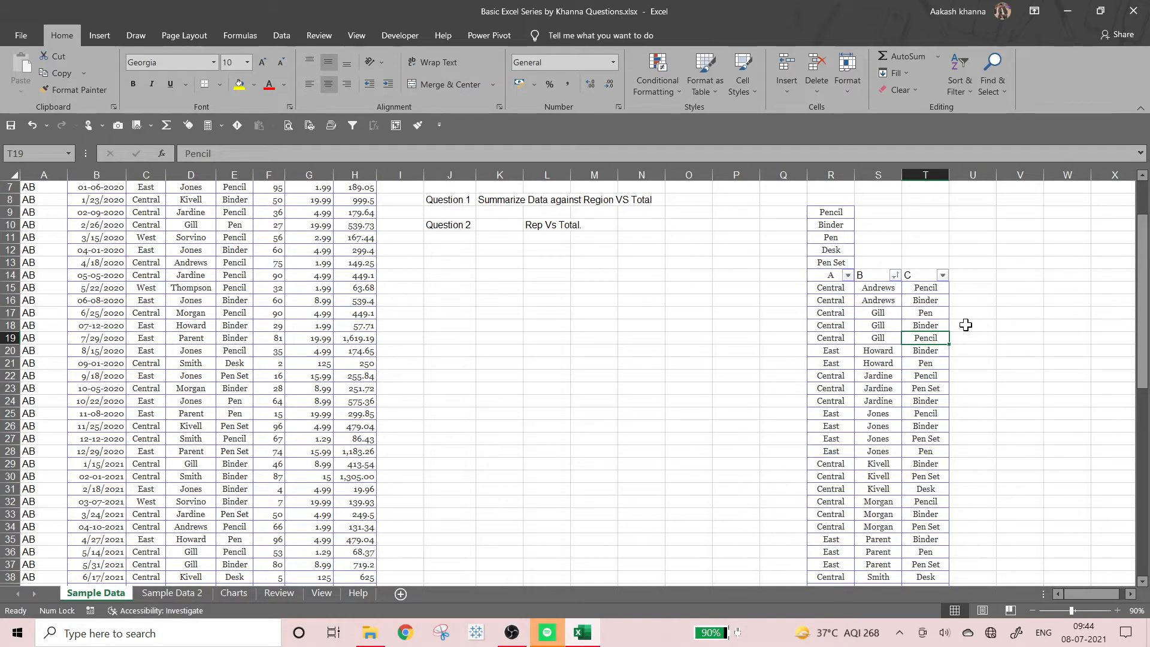
Sort the three-column list A to Z by header C, followed by header B again
click(945, 276)
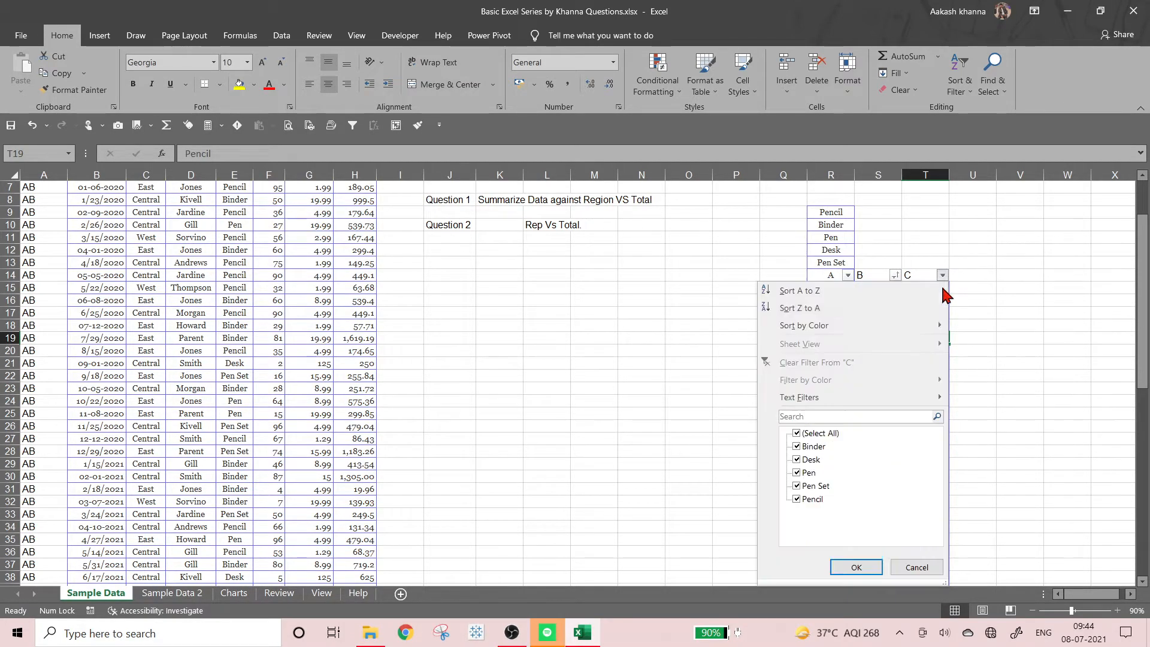
click(936, 293)
click(968, 324)
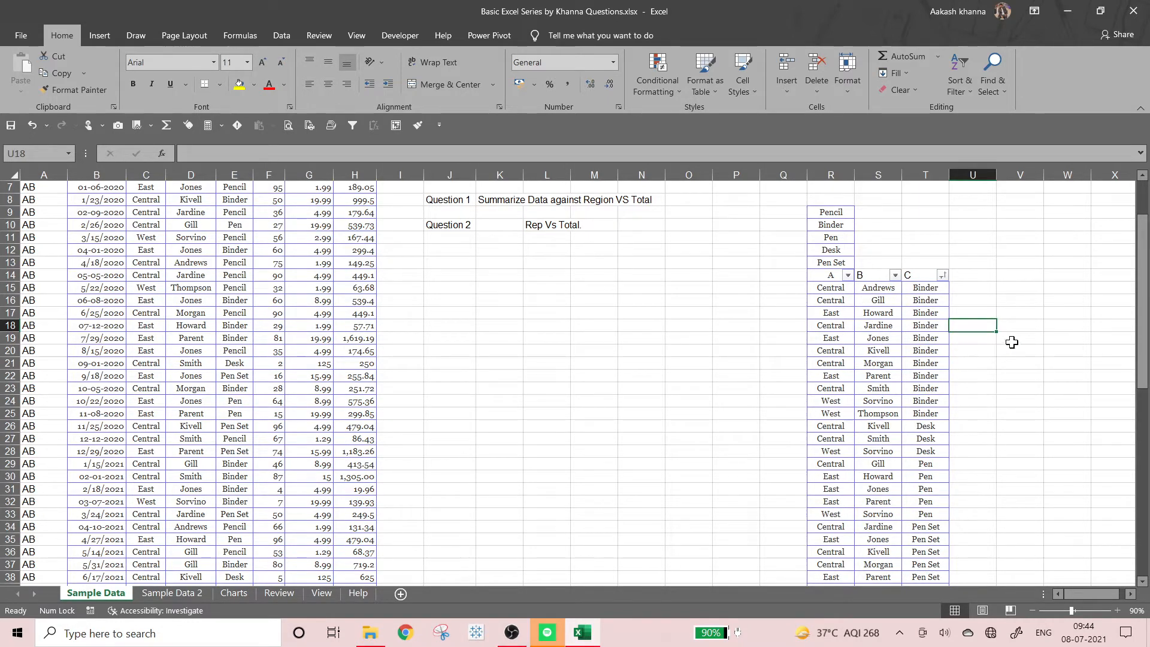
click(942, 276)
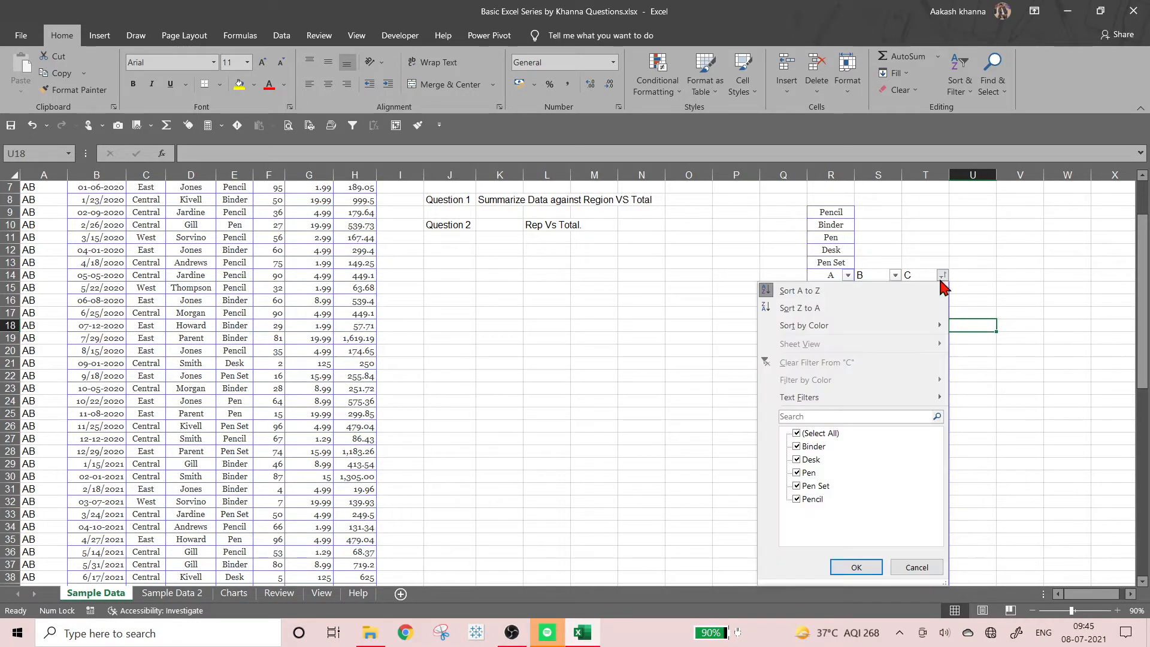
click(919, 569)
click(894, 276)
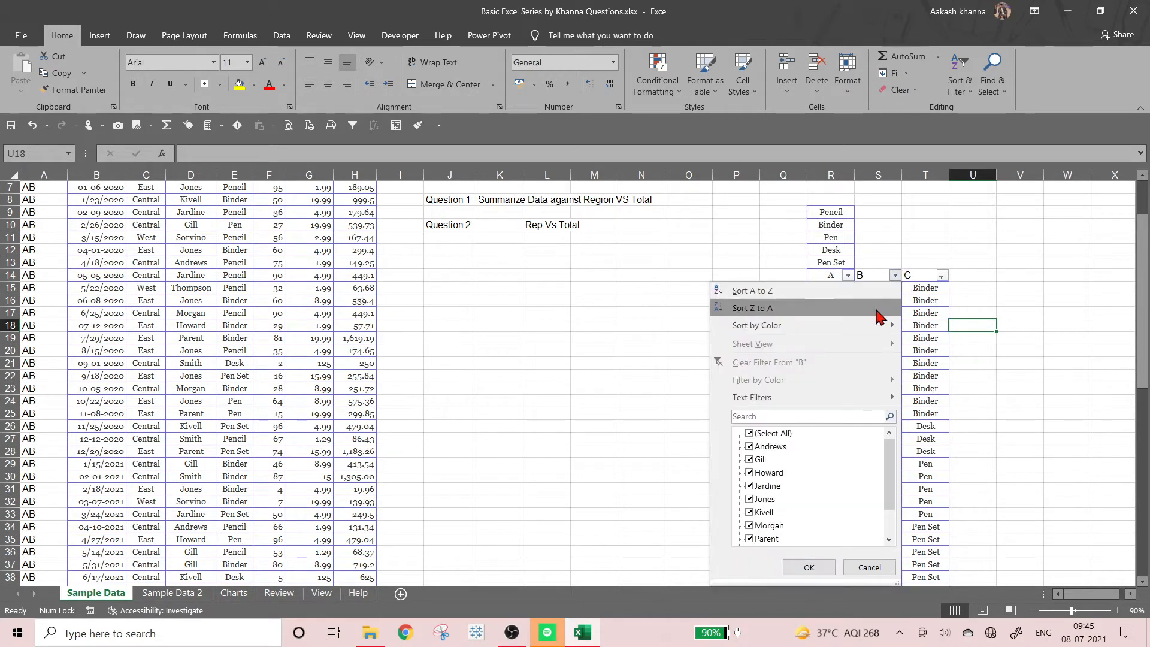
click(874, 291)
click(925, 350)
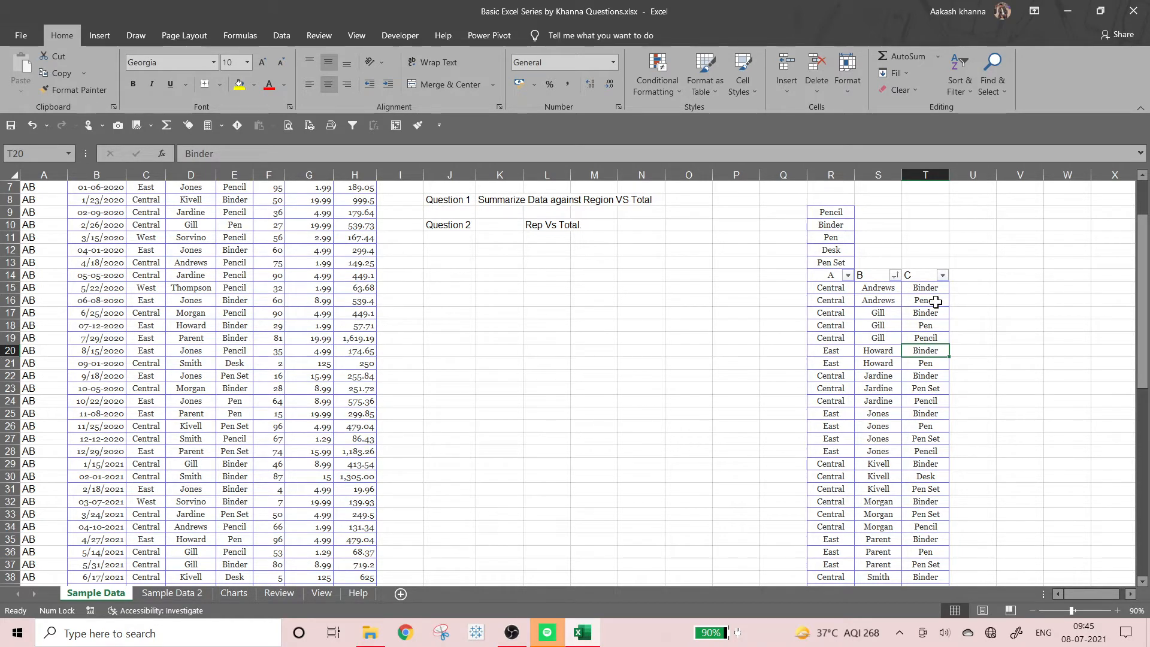
Compare the A, B and C value combinations in the sorted list's first rows and in rows 41 to 44
drag(829, 289, 878, 299)
click(958, 287)
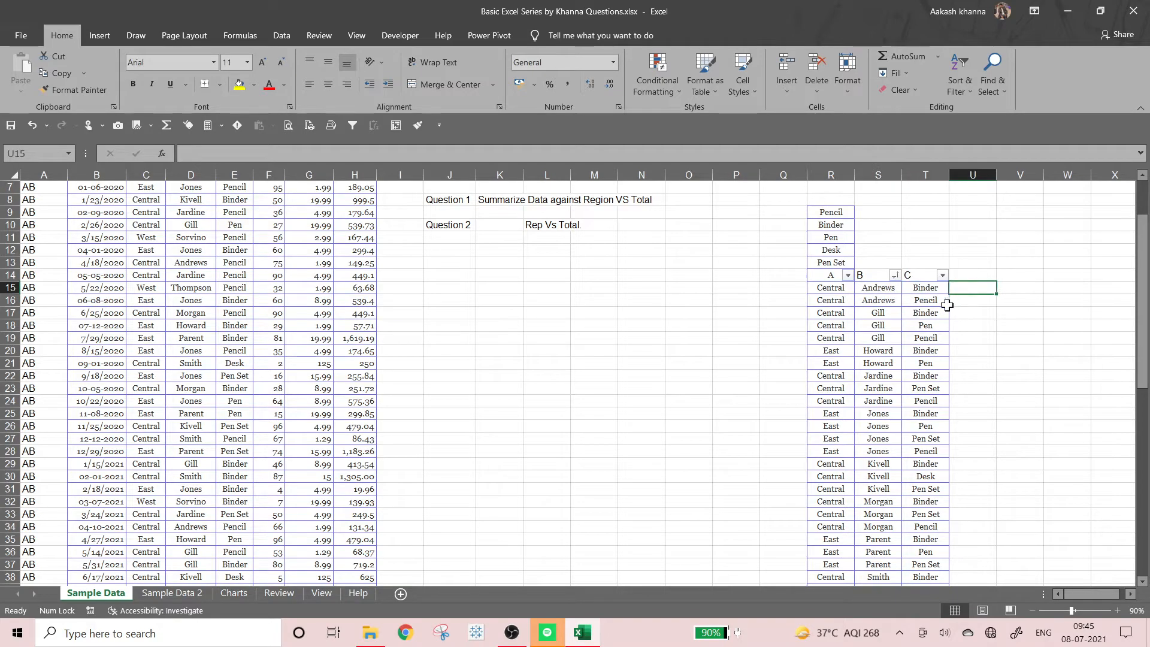
scroll(901, 338, down, 4)
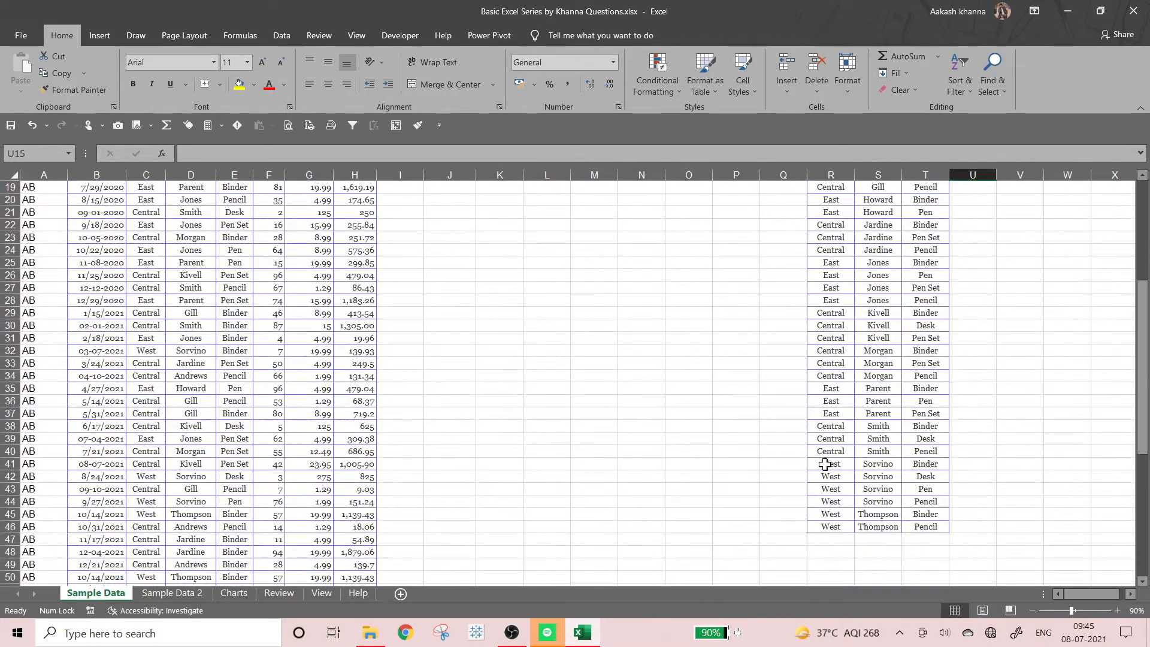
click(829, 467)
click(873, 465)
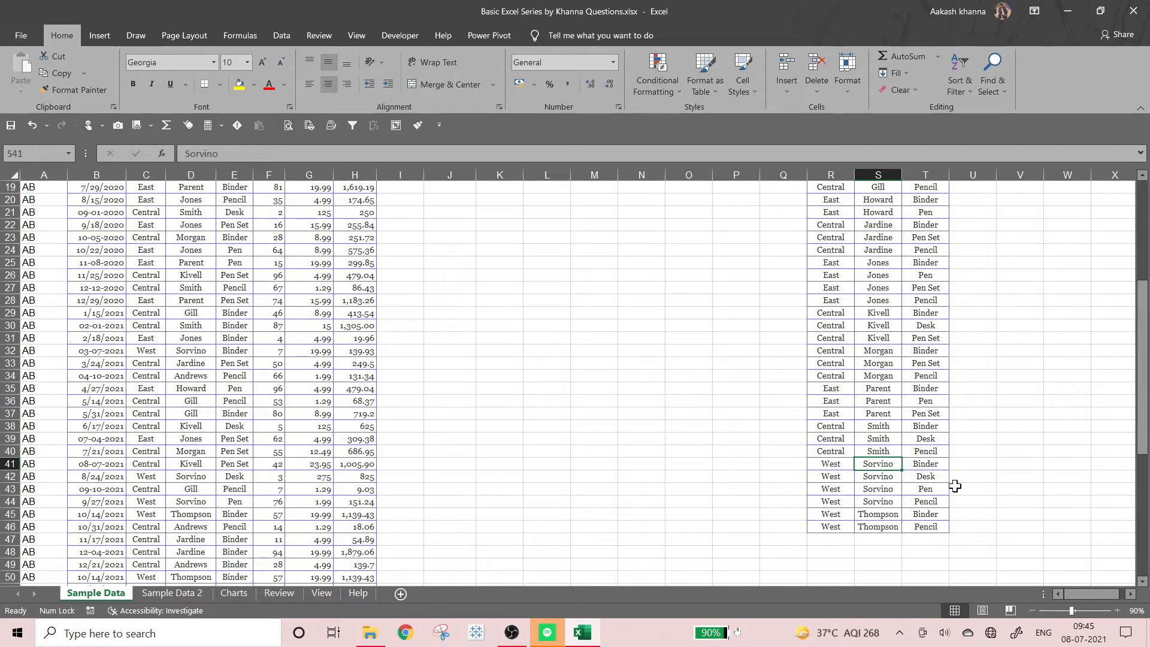
click(931, 463)
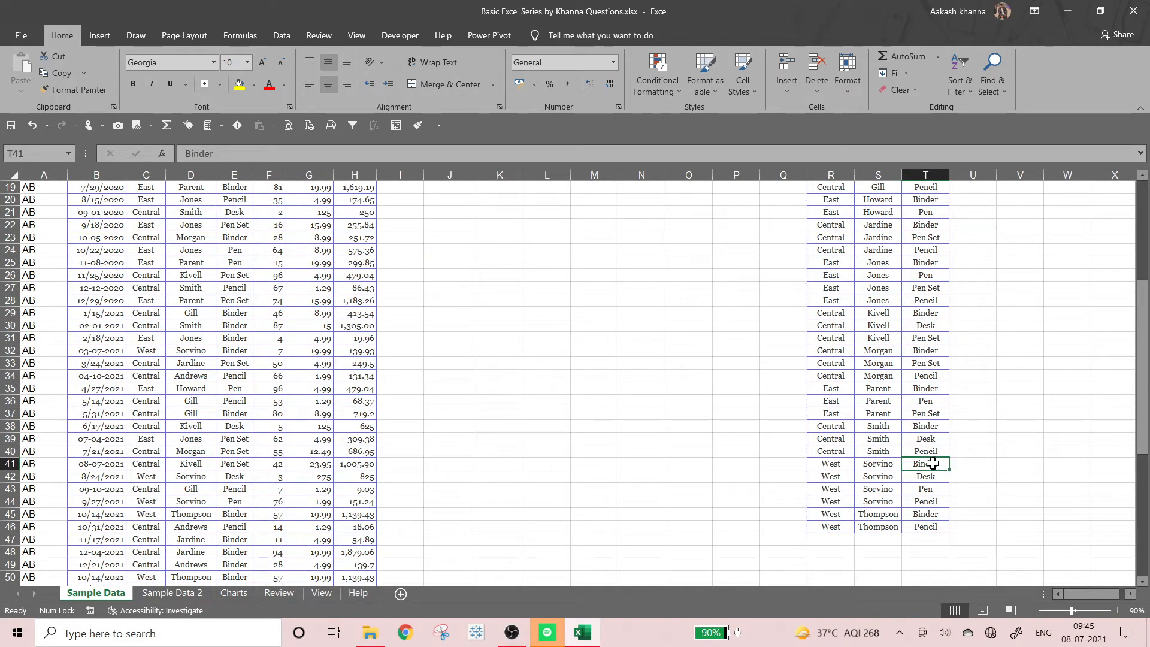
click(838, 480)
click(874, 479)
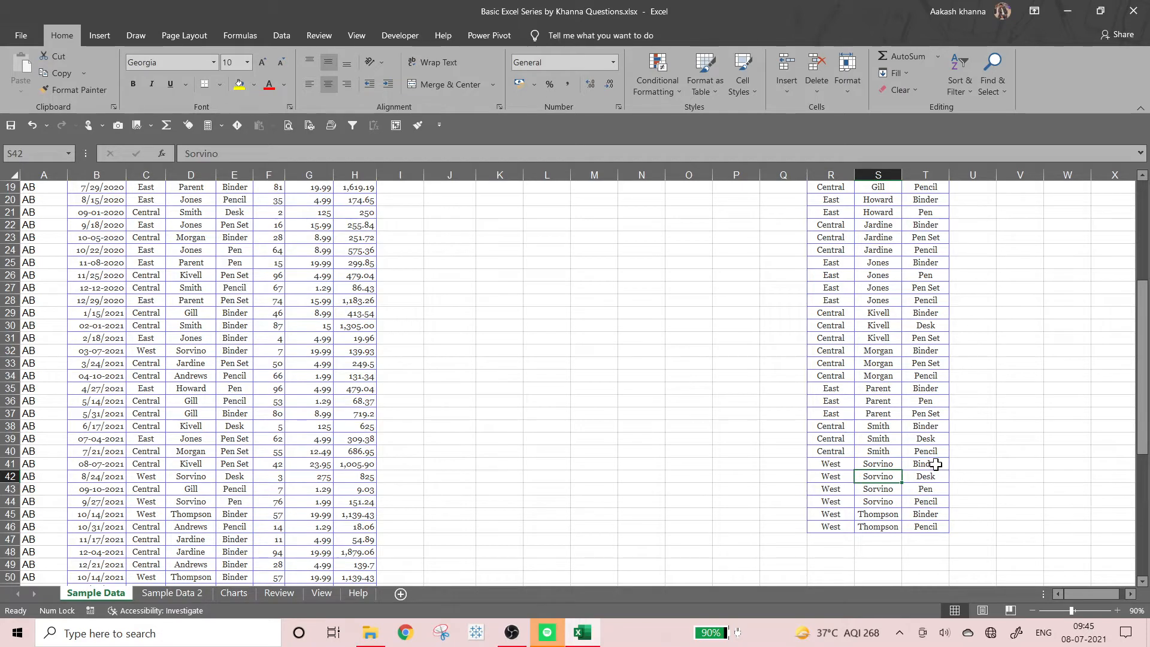
click(935, 464)
click(935, 476)
click(936, 488)
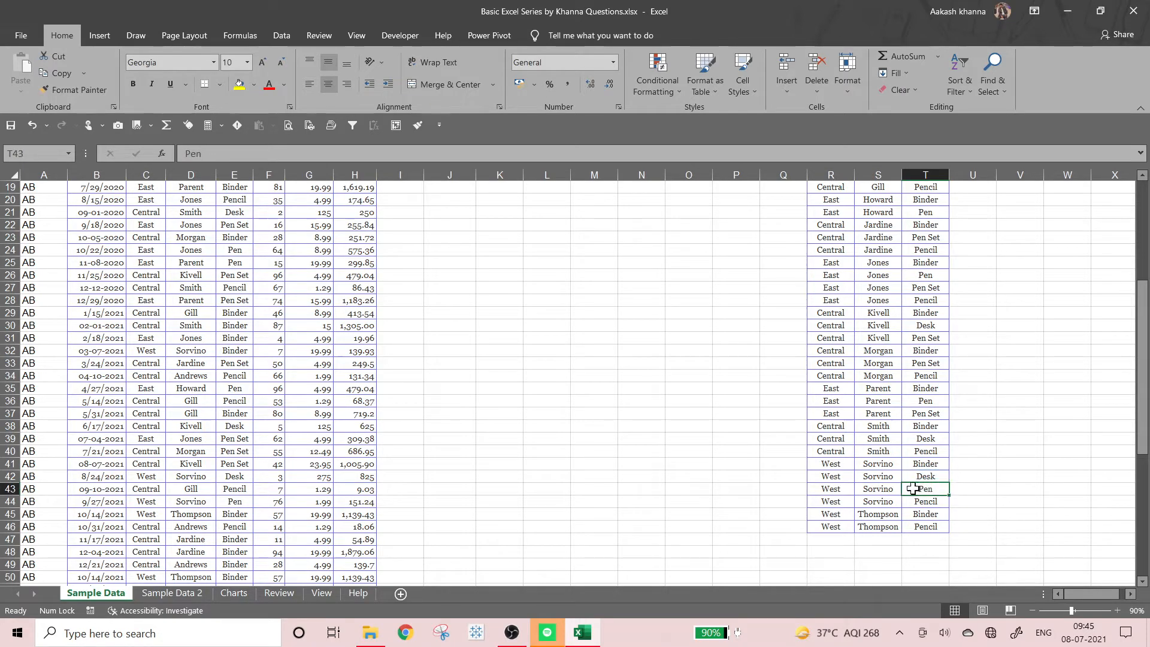
click(937, 505)
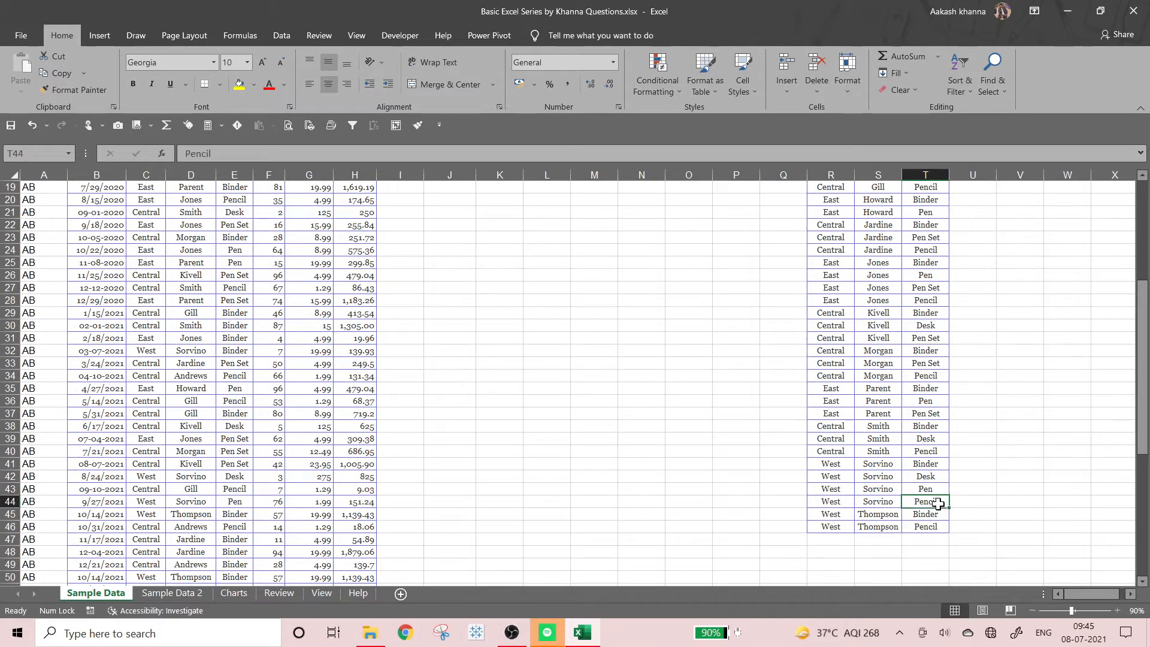
click(942, 452)
Review the single-column list in R9:R13 and compare each column's repeated values in the three-column list
scroll(943, 452, up, 5)
drag(832, 265, 843, 307)
click(952, 341)
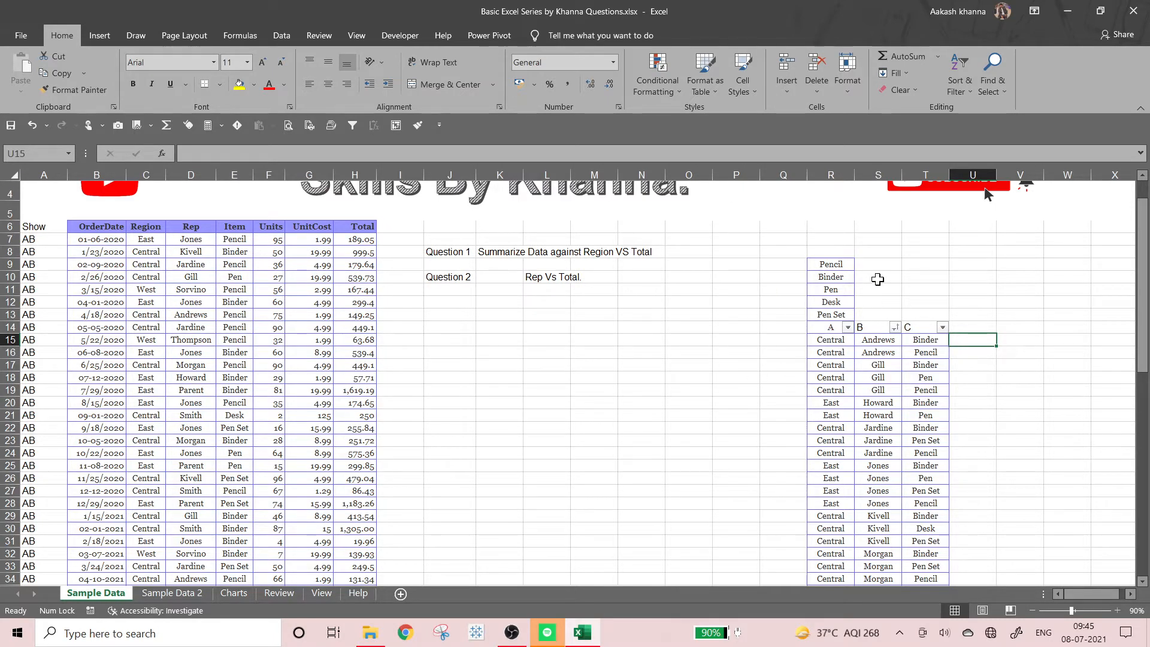
scroll(872, 298, down, 1)
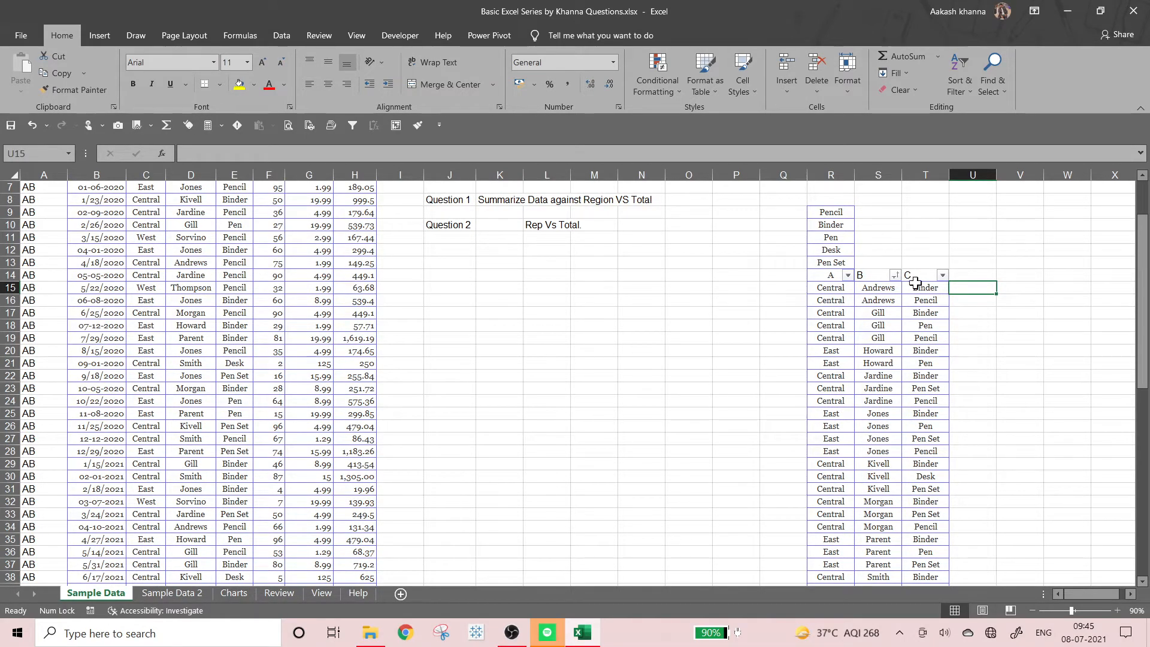
scroll(881, 382, down, 3)
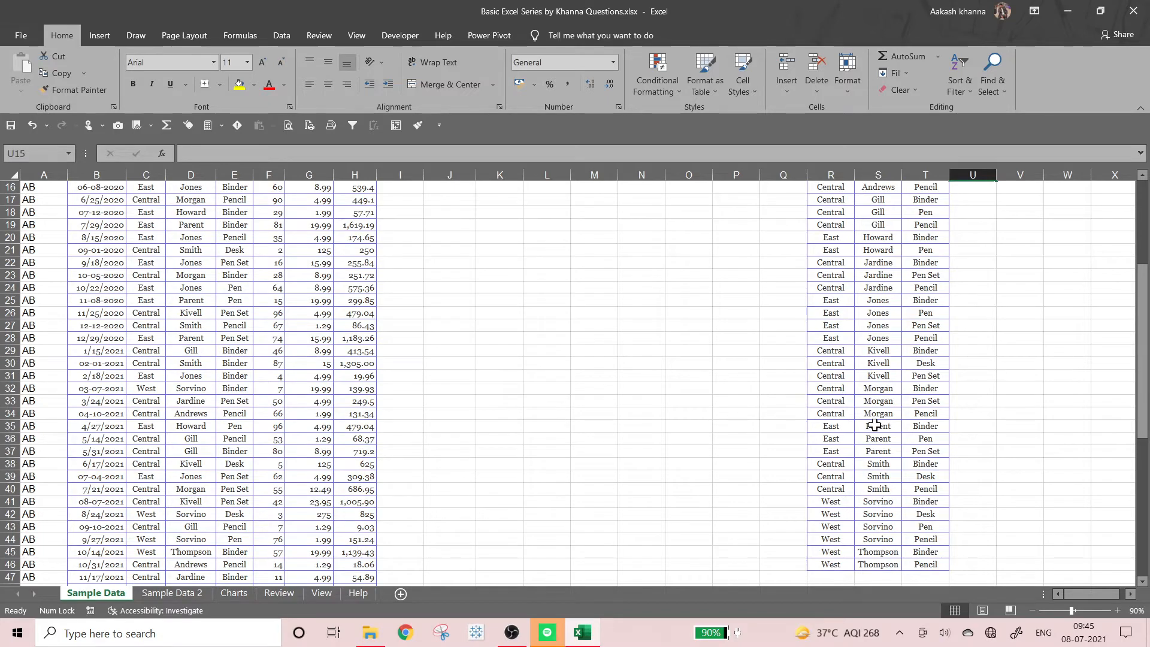
scroll(874, 424, up, 3)
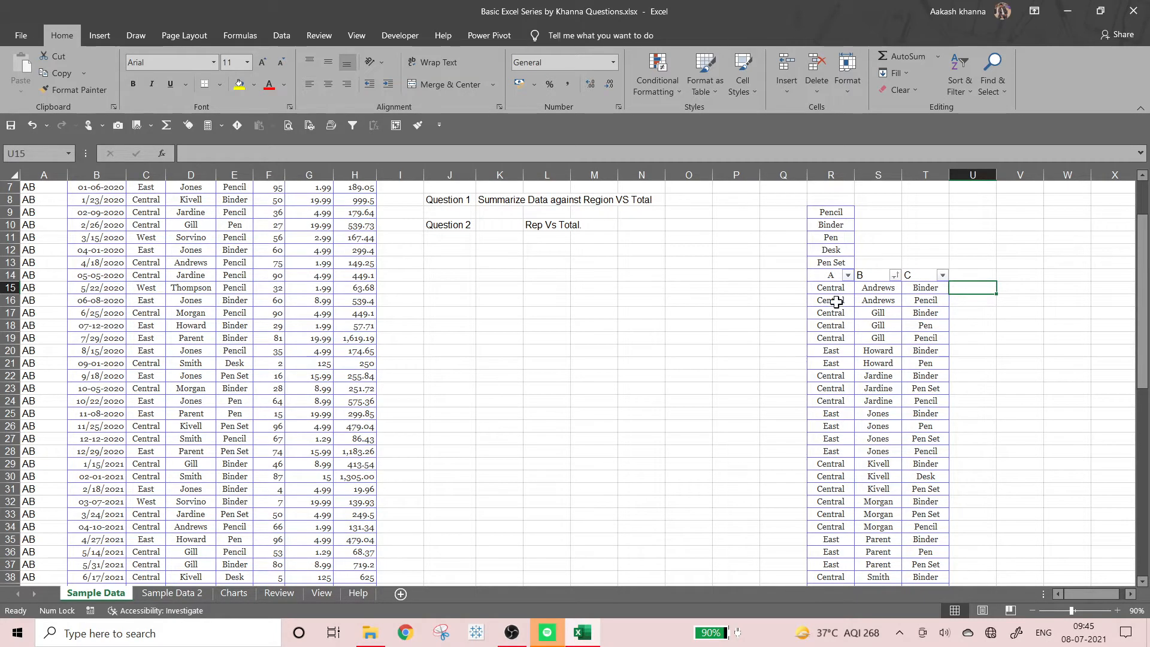
drag(830, 301, 833, 352)
drag(878, 300, 878, 338)
drag(934, 285, 933, 352)
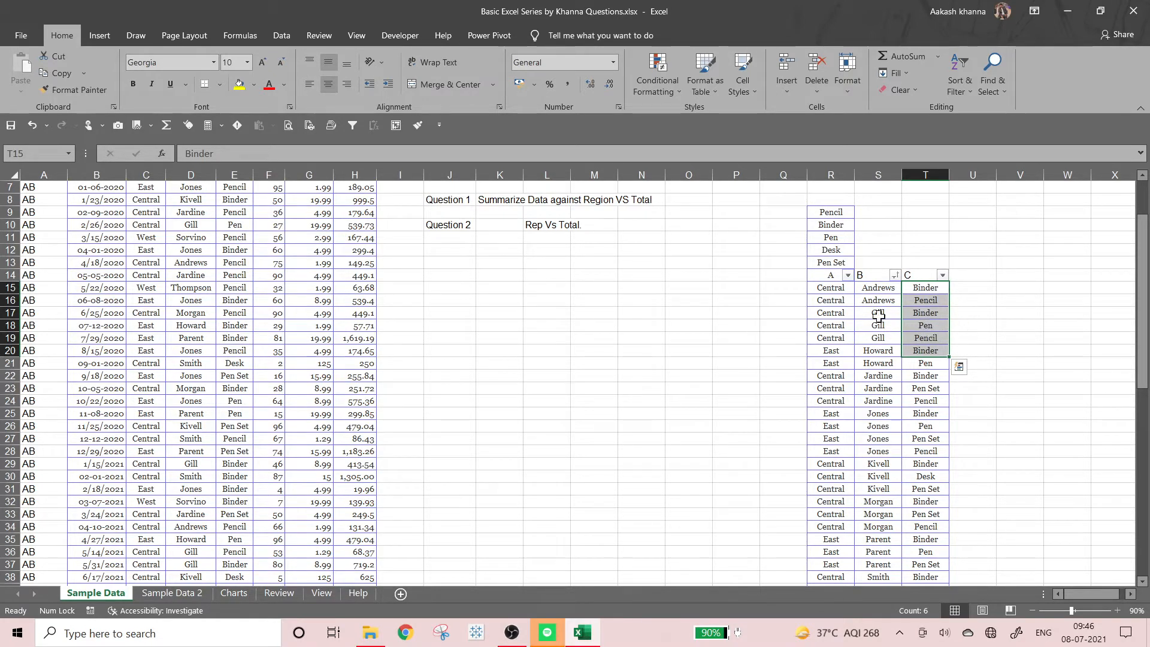
scroll(893, 356, up, 2)
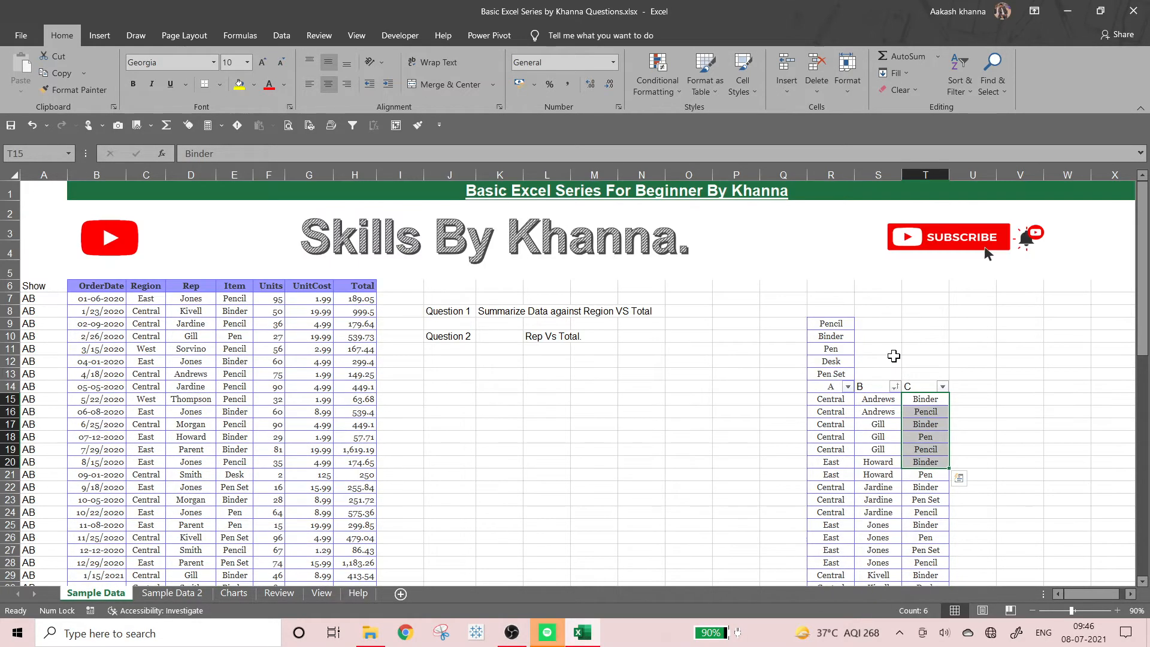
key(ctrl+a)
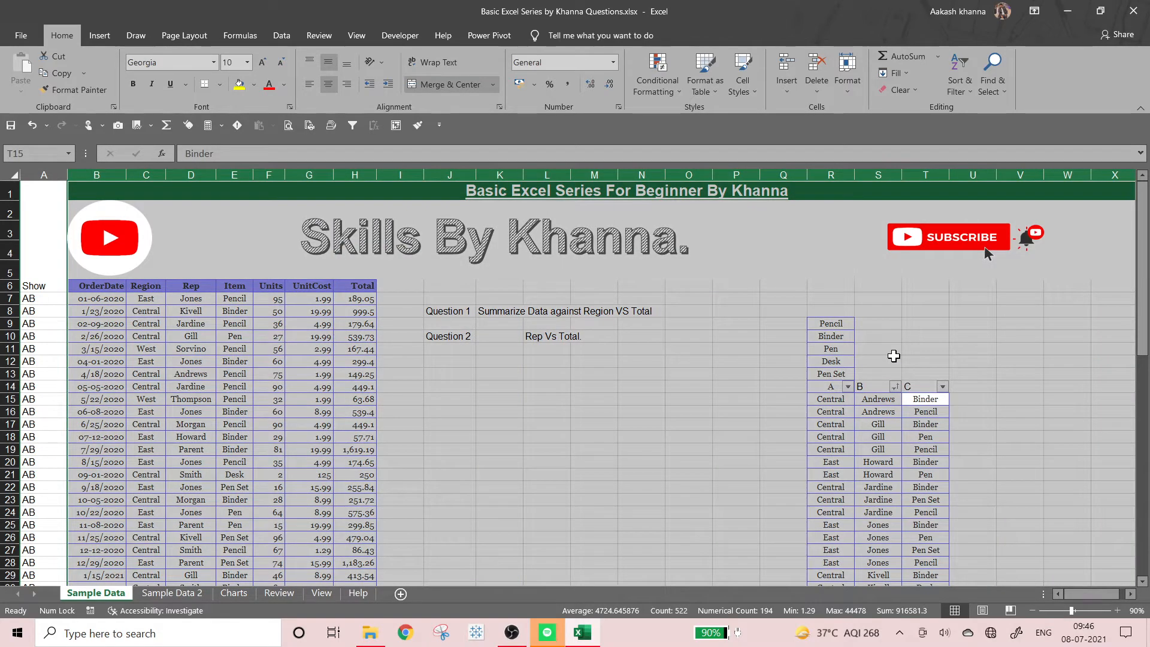
key(Left)
key(Left)
key(Left)
key(ctrl+a)
key(Right)
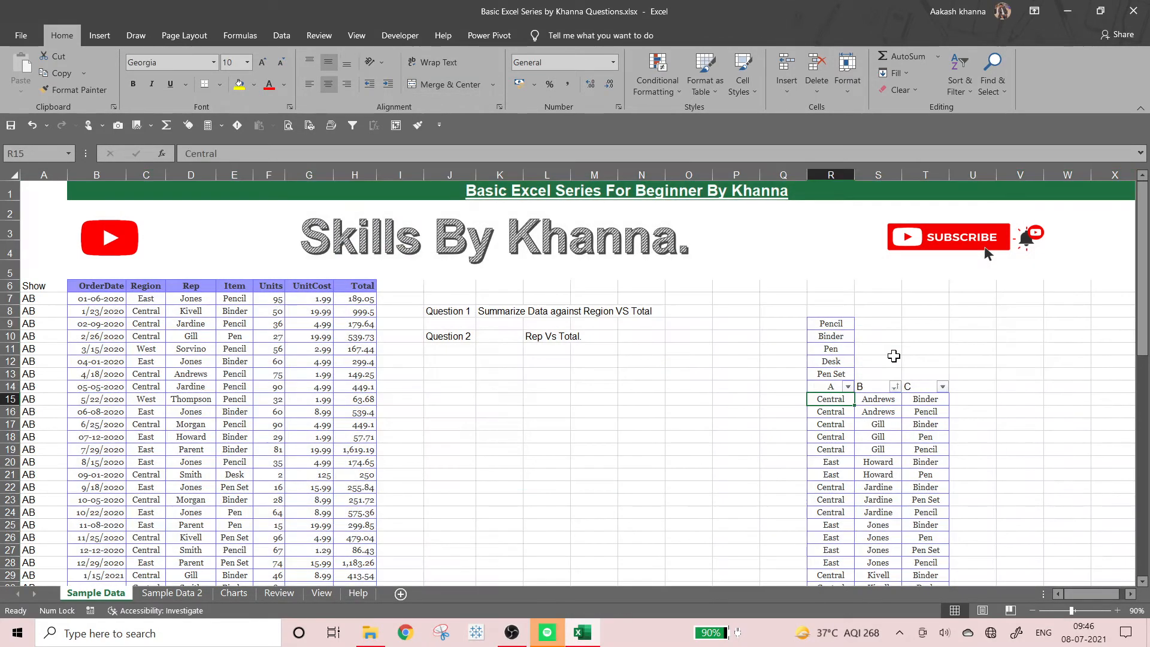
key(Left)
key(ctrl+a)
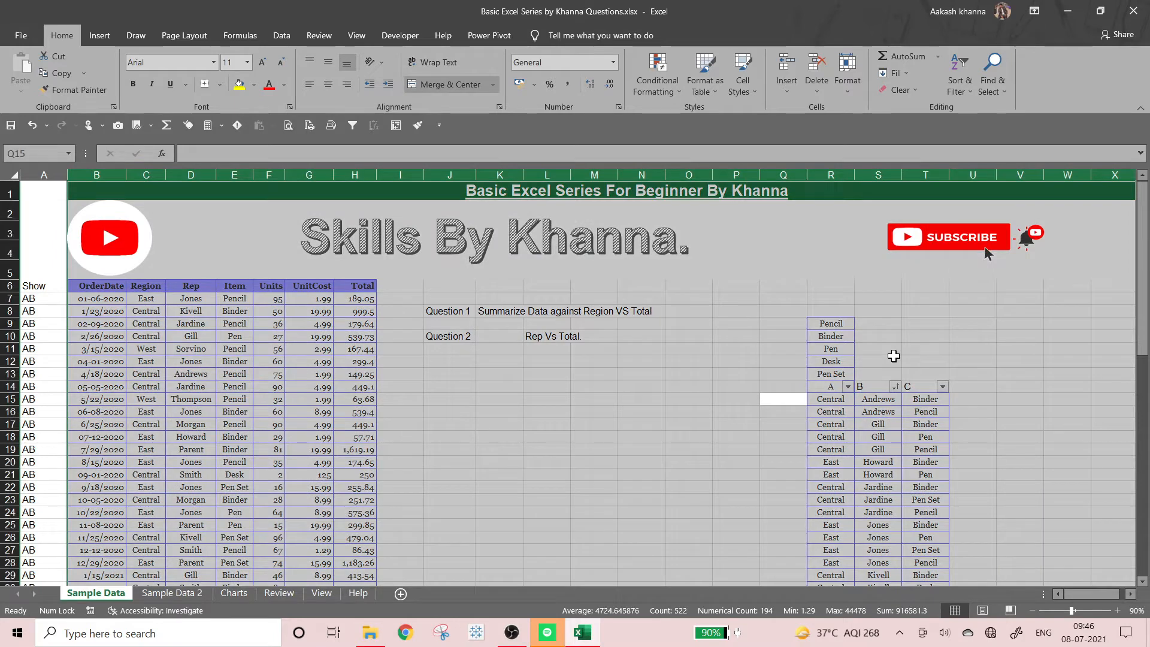
Select everything from cell R8 to the last column, down through the end of the lists, and delete the contents
key(Right)
key(Up)
key(Up)
key(Up)
key(Up)
key(Up)
key(Up)
key(Up)
key(Up)
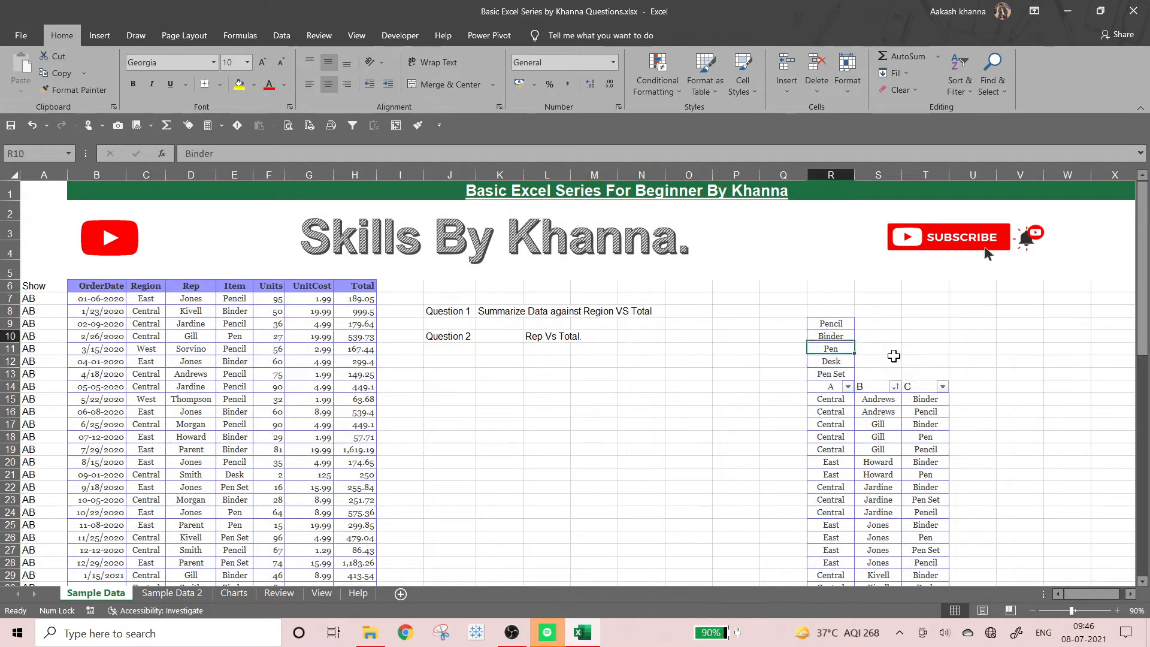
key(Down)
key(ctrl+shift+Down)
key(ctrl+shift+Right)
key(ctrl+shift+Down)
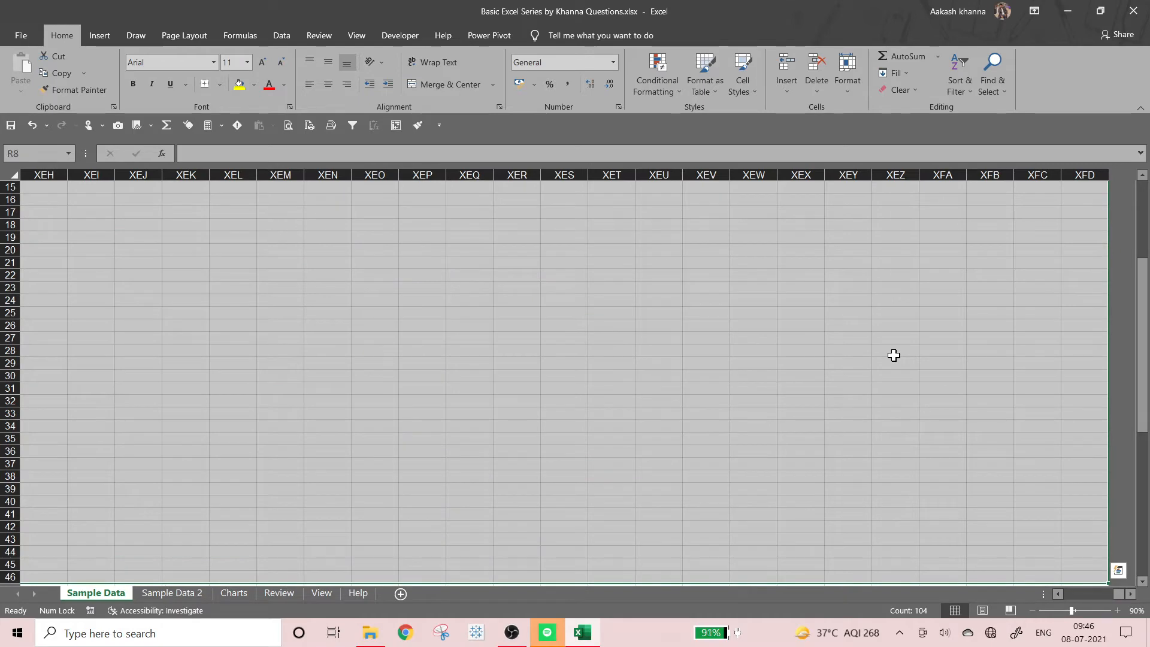
key(ctrl+BackSpace)
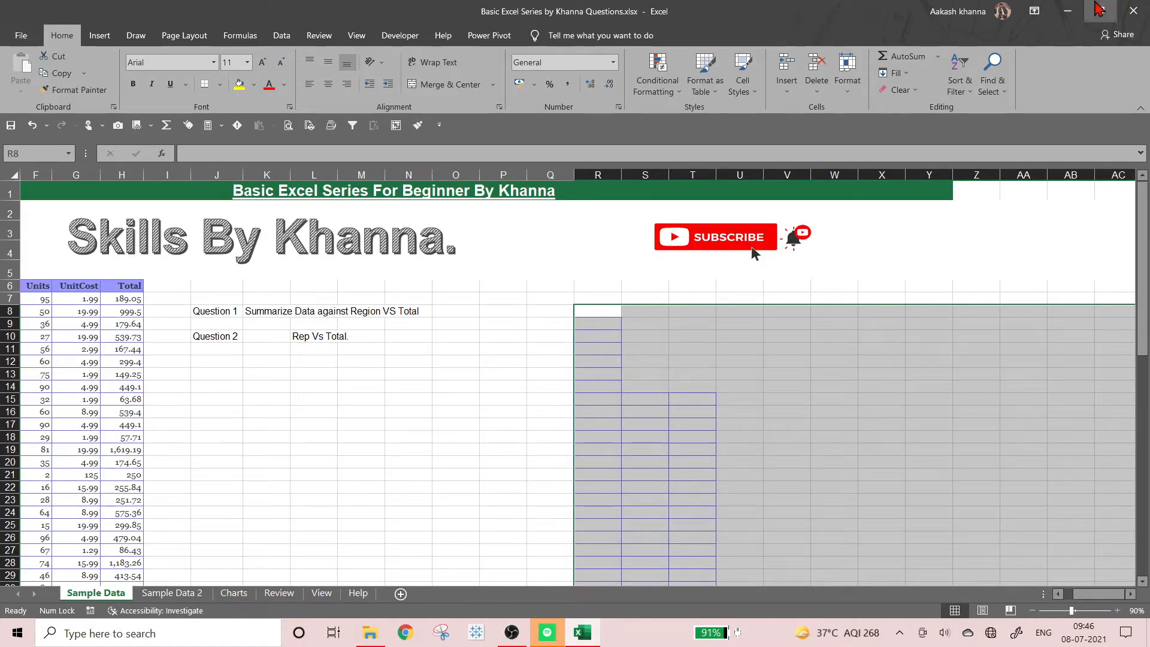
Clear the formats of the emptied range starting at R8 and go to the Show header in A6
click(900, 90)
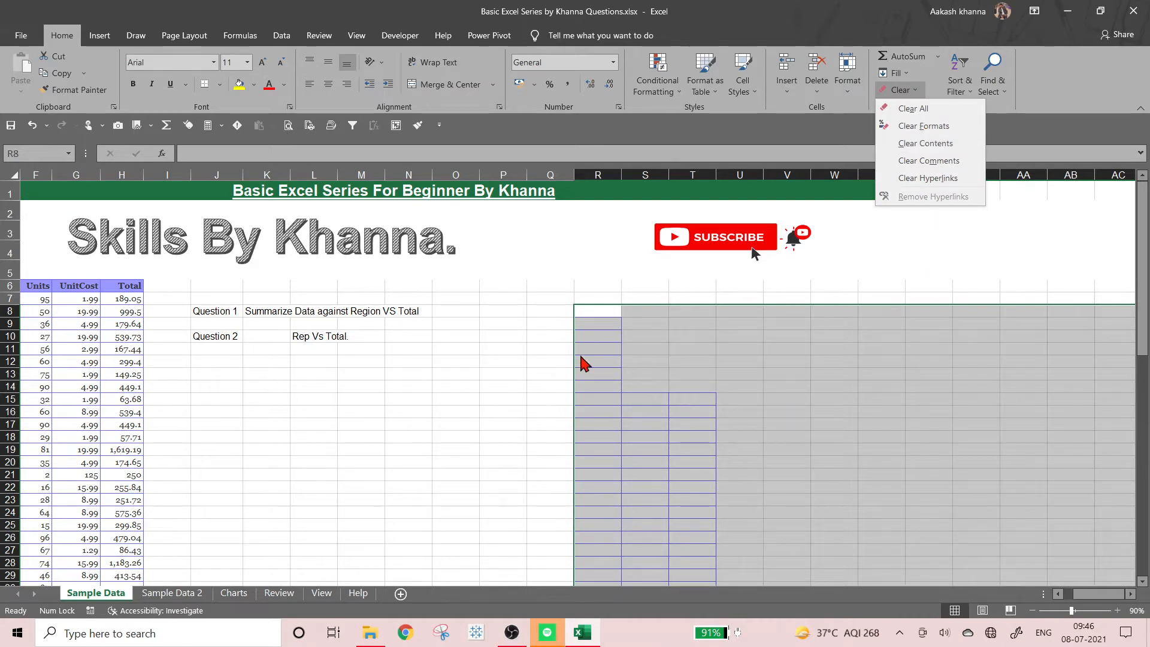
click(937, 126)
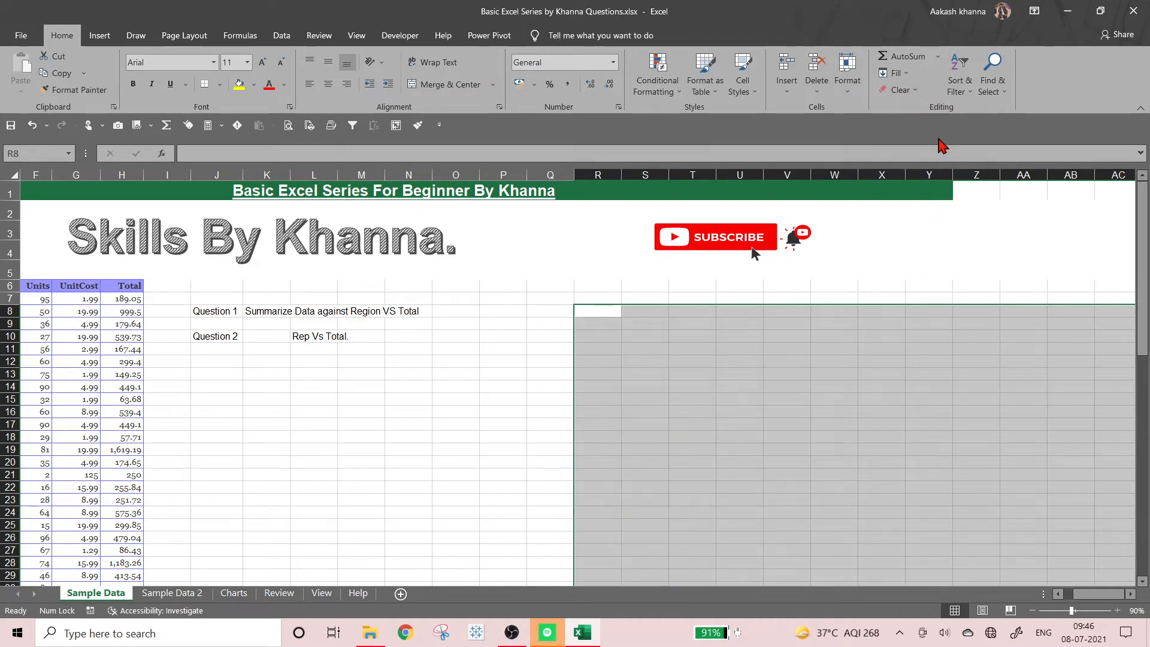
click(602, 409)
click(307, 389)
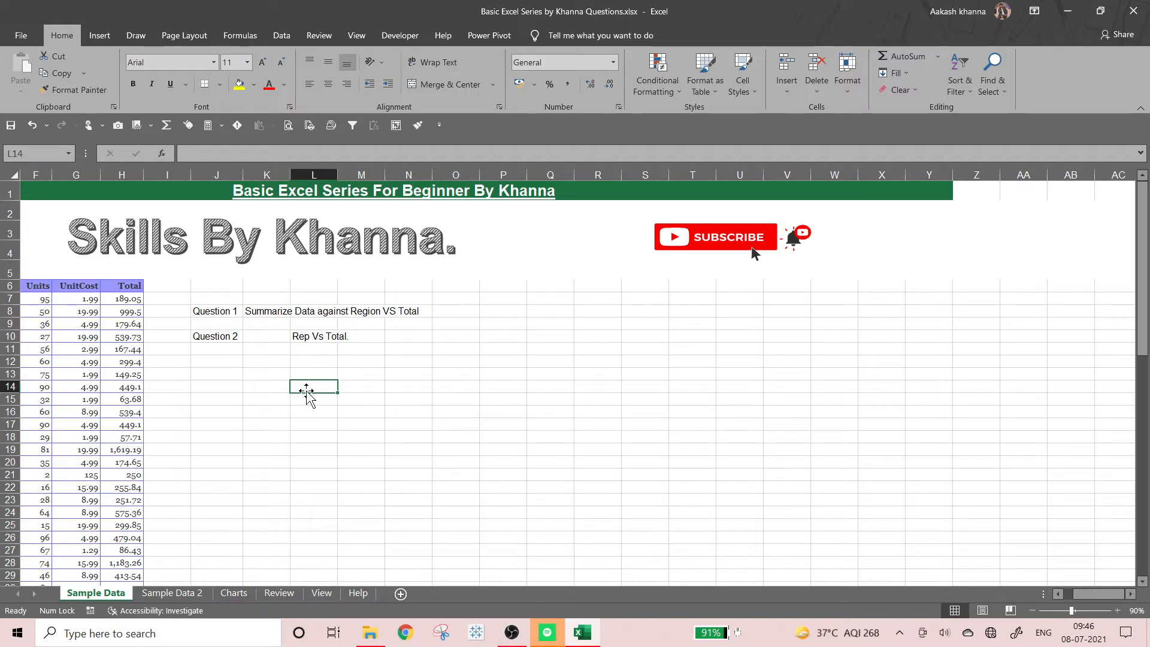
key(ctrl+Left)
key(ctrl+Left)
key(Down)
key(Down)
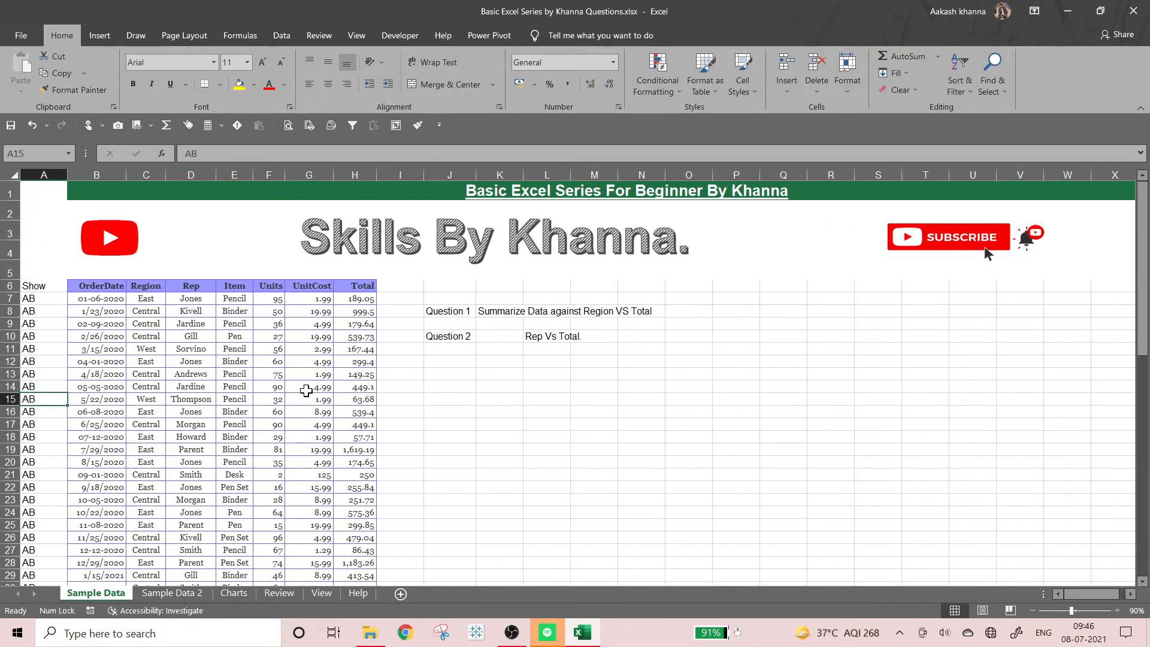
key(ctrl+Up)
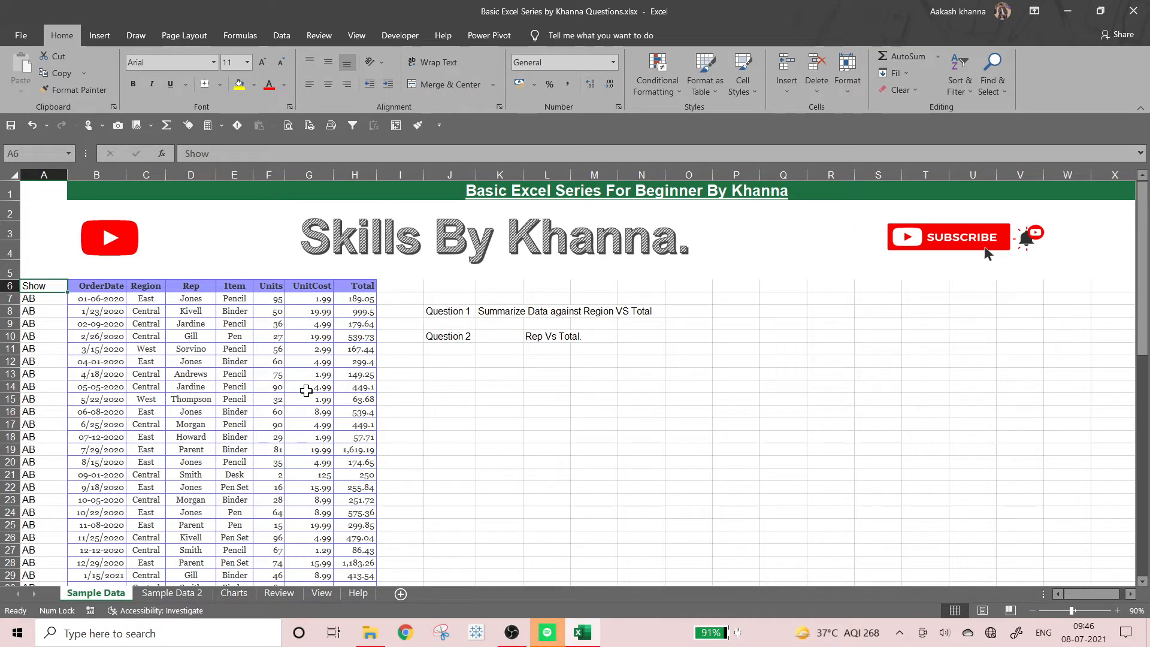
Undo the clearing of the lists' contents and formats, and go to the first list entry in R9
key(ctrl+z)
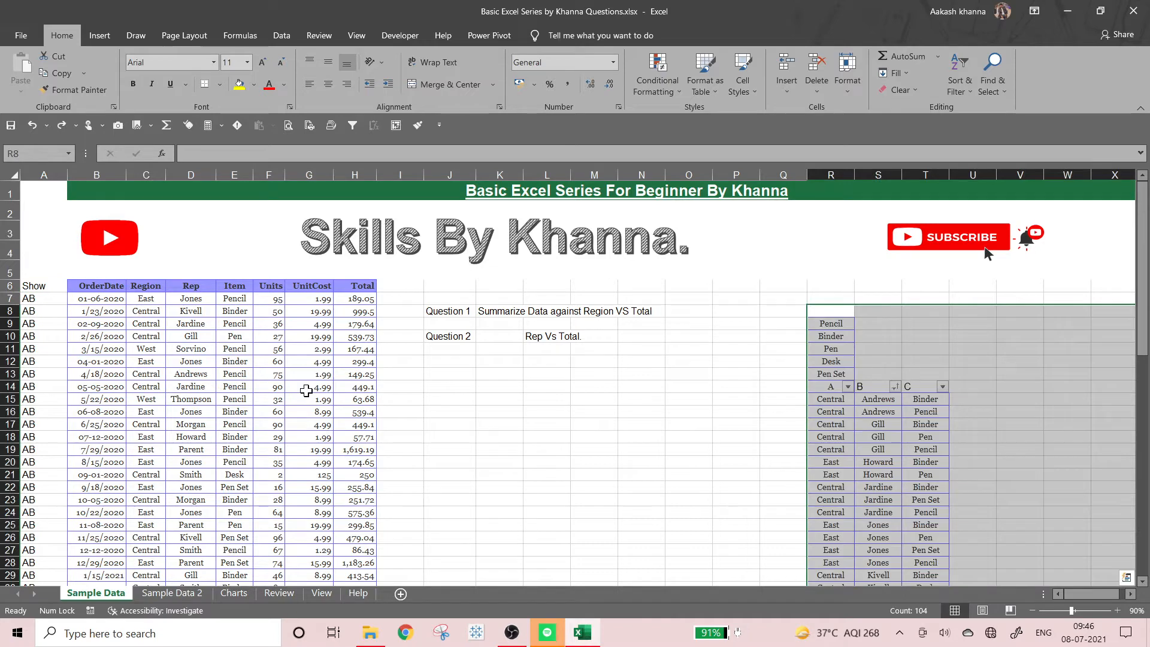
click(842, 376)
key(Up)
key(Up)
key(Up)
key(Up)
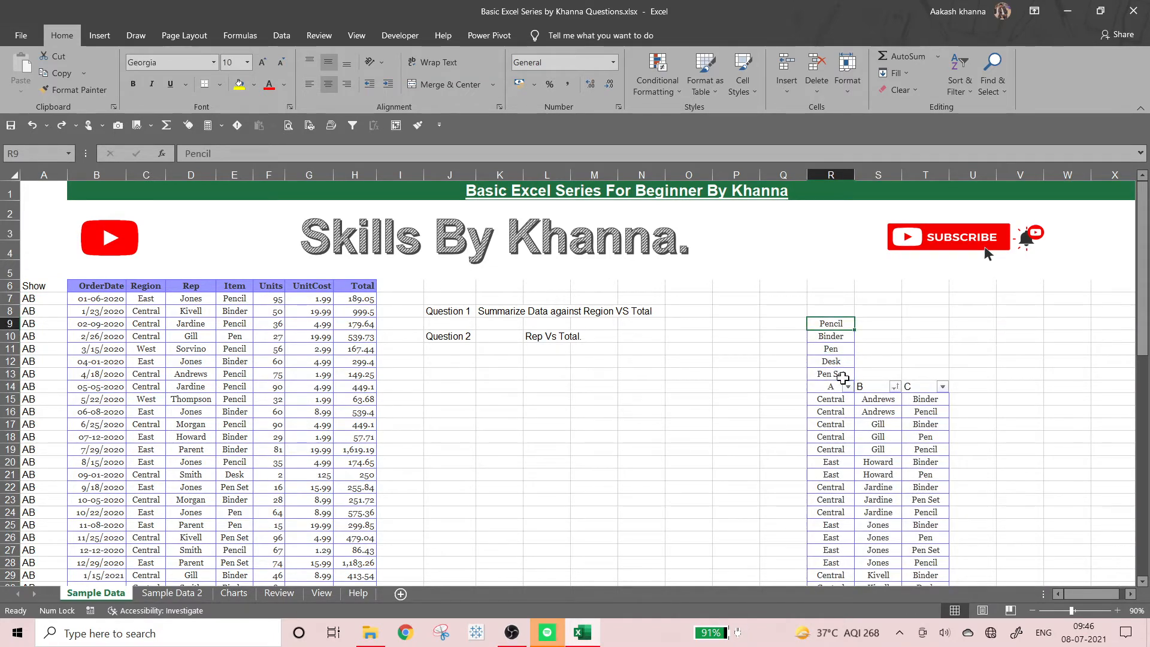
Select both lists in R9:T46 and delete only their contents
key(shift+Down)
key(shift+Down)
key(shift+Down)
key(shift+Down)
key(shift+Down)
key(shift+Down)
key(shift+Down)
key(shift+Down)
key(shift+Down)
key(shift+Down)
key(shift+Down)
key(shift+Down)
key(shift+Down)
key(shift+Down)
key(shift+Down)
key(shift+Down)
key(shift+Down)
key(shift+Down)
key(shift+Down)
key(shift+Down)
key(shift+Right)
key(shift+Right)
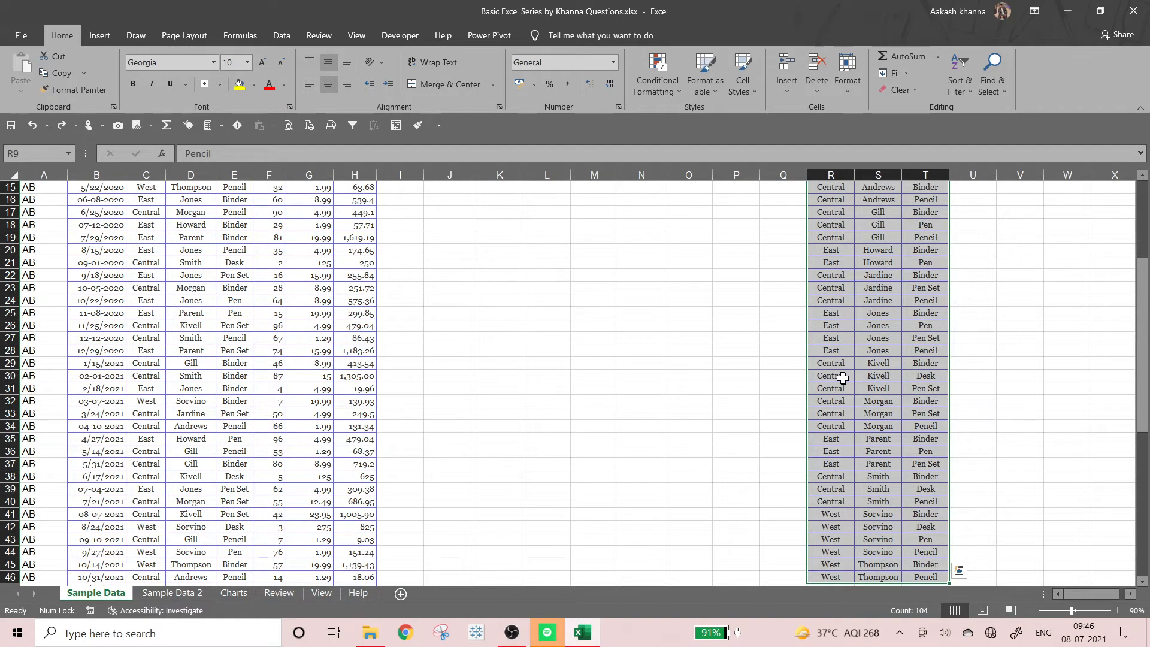
key(Delete)
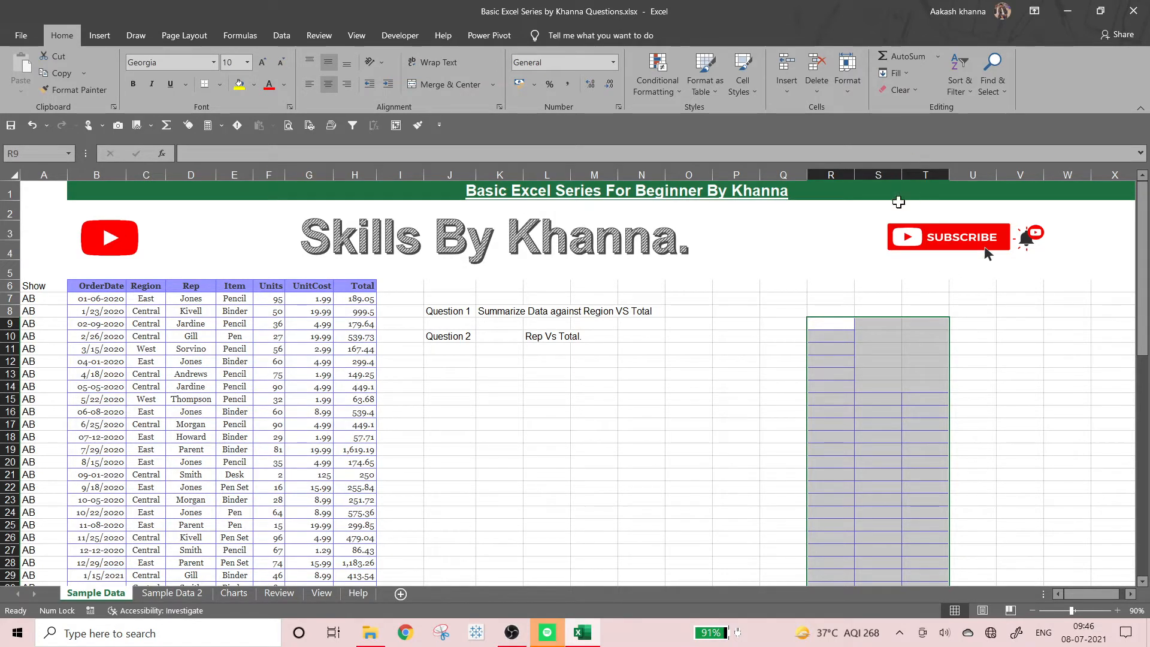
Remove the cell borders from R9:T46, and undo the border removal
click(219, 85)
click(282, 192)
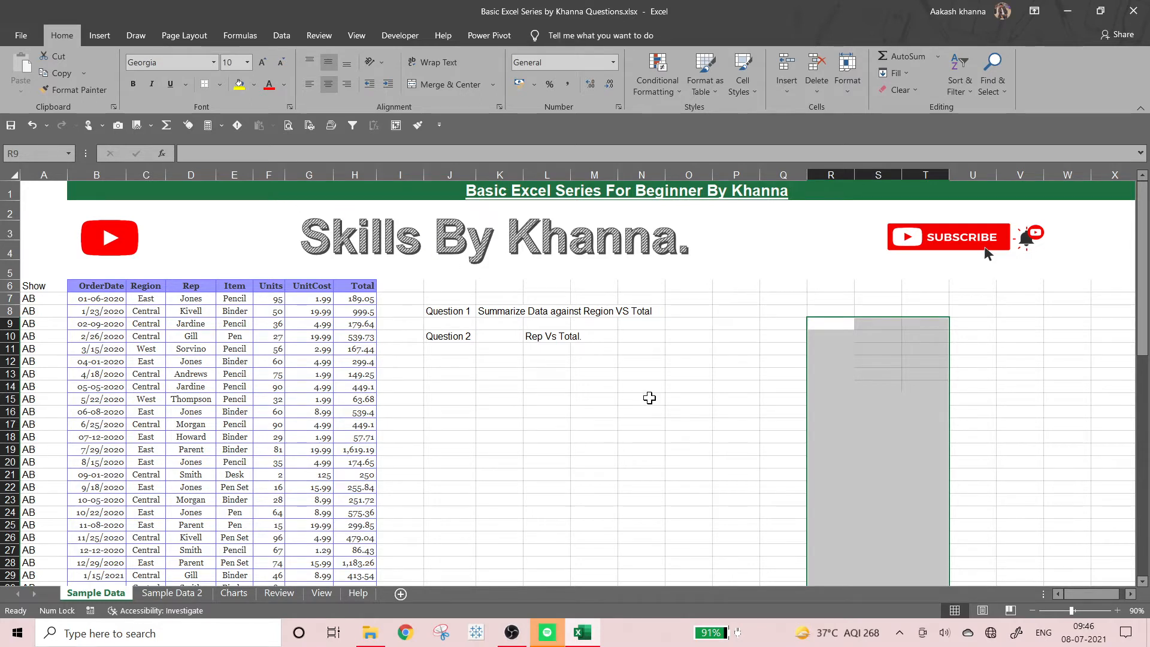
key(ctrl+z)
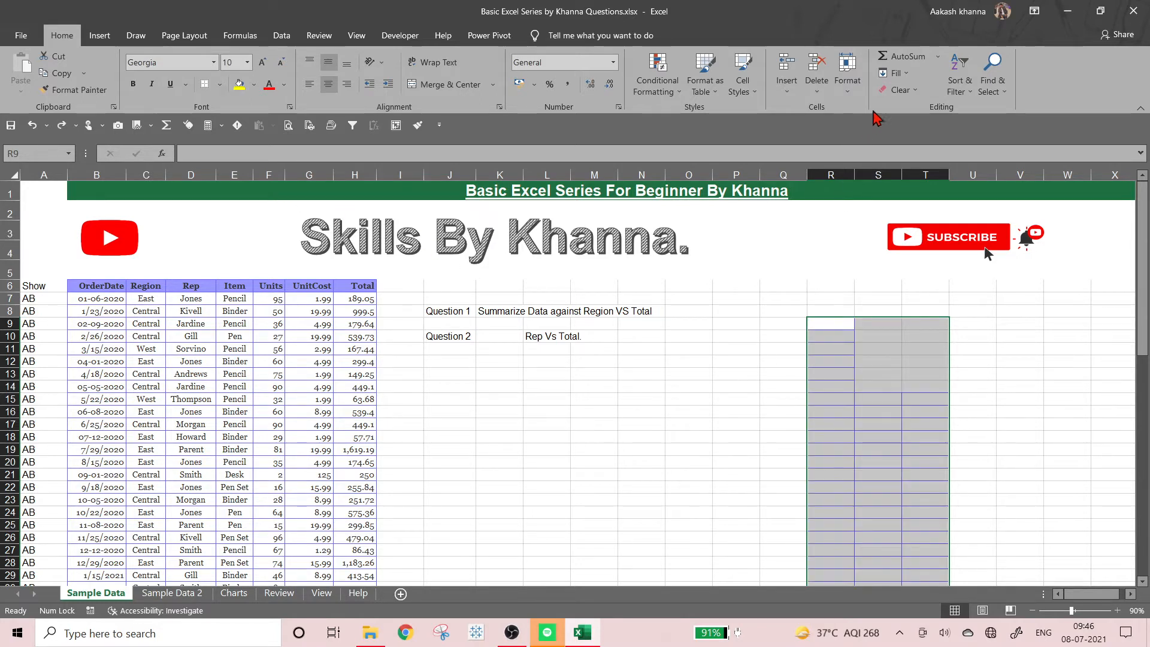
Clear the formats of R9:T46, and undo both the format clearing and the deletion of the lists' contents
click(911, 96)
click(925, 132)
key(ctrl+z)
click(802, 461)
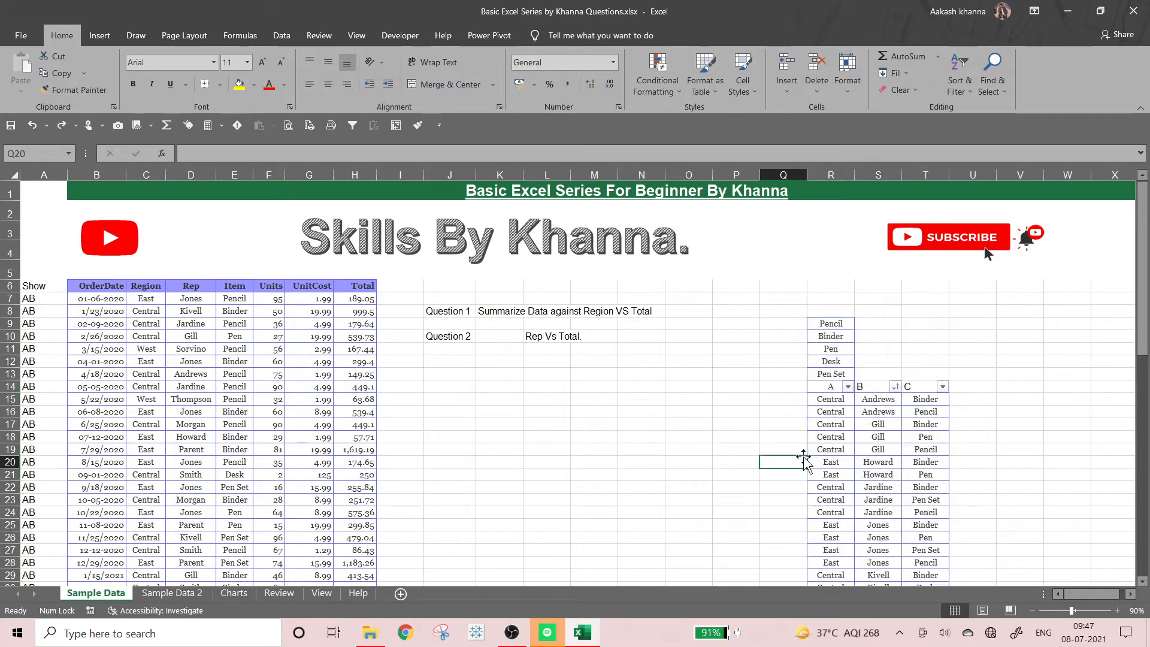
Select both lists in R9:T46 and clear everything from them, contents and formats together
click(846, 321)
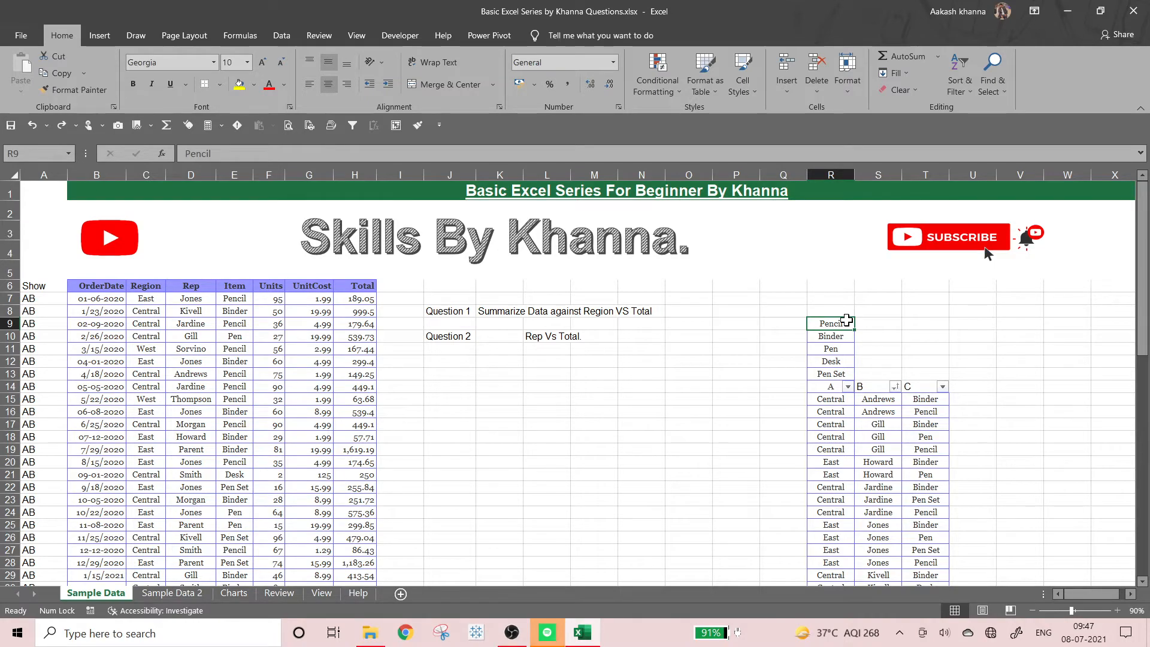
key(ctrl+shift+Down)
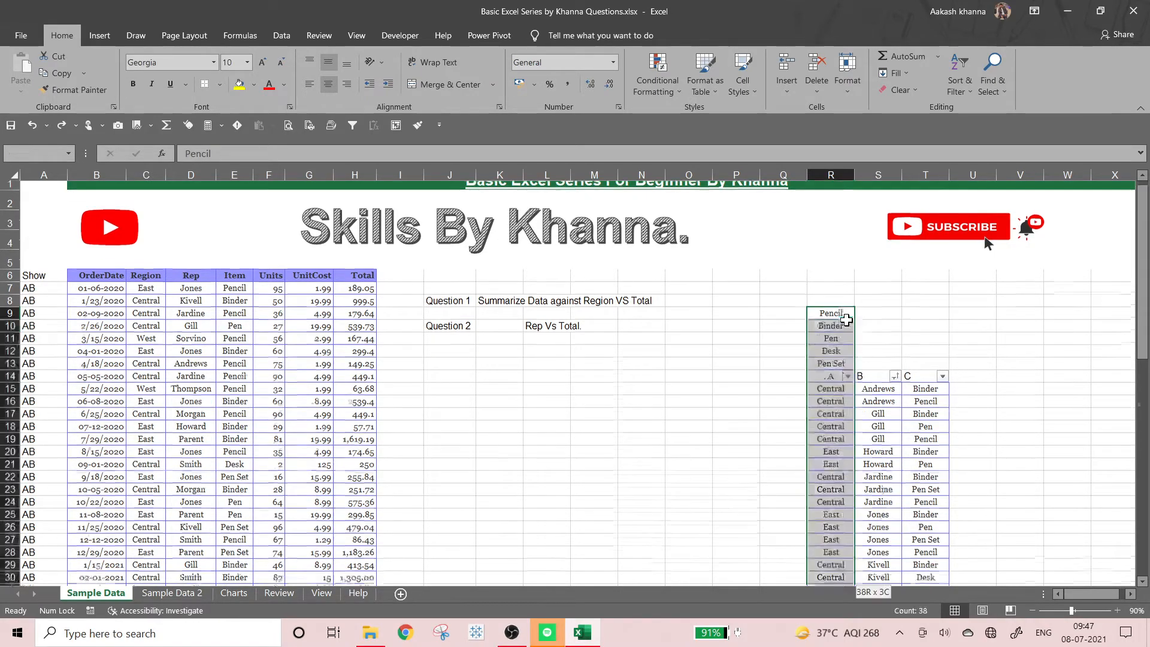
key(shift+Right)
key(shift+Right)
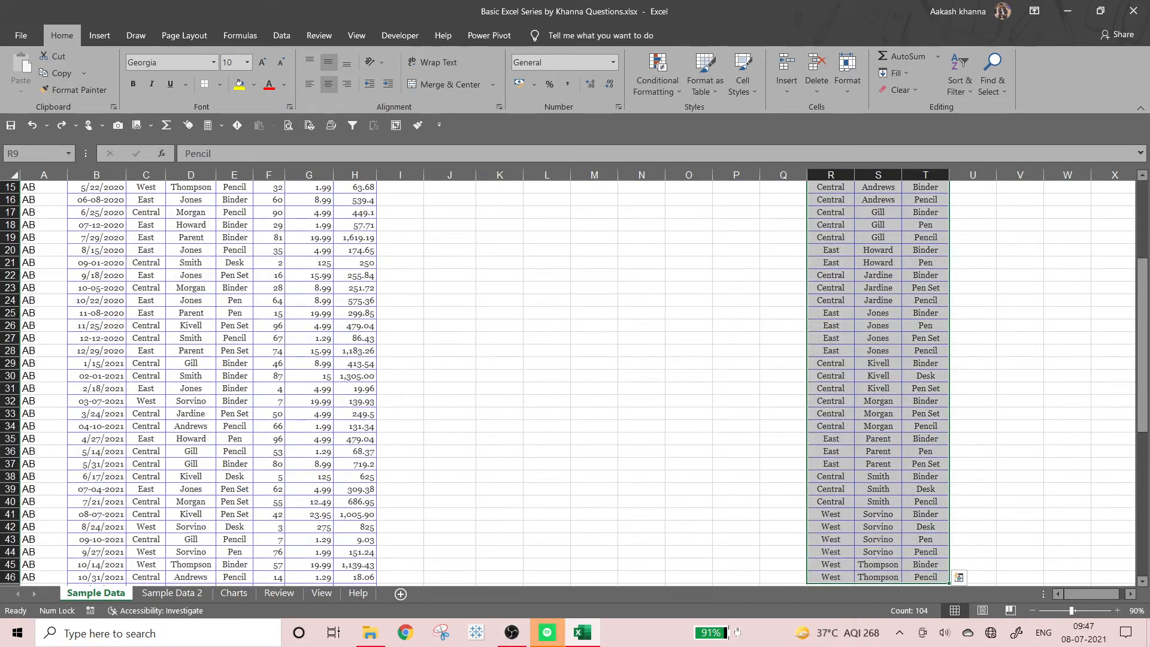
click(925, 97)
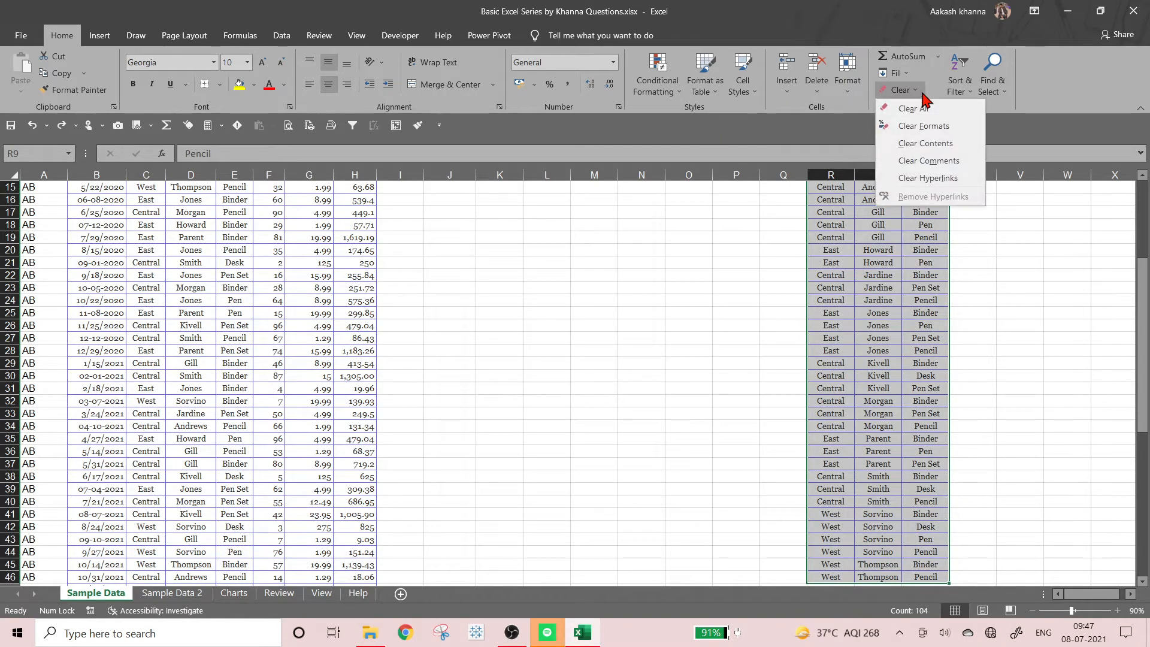
click(916, 107)
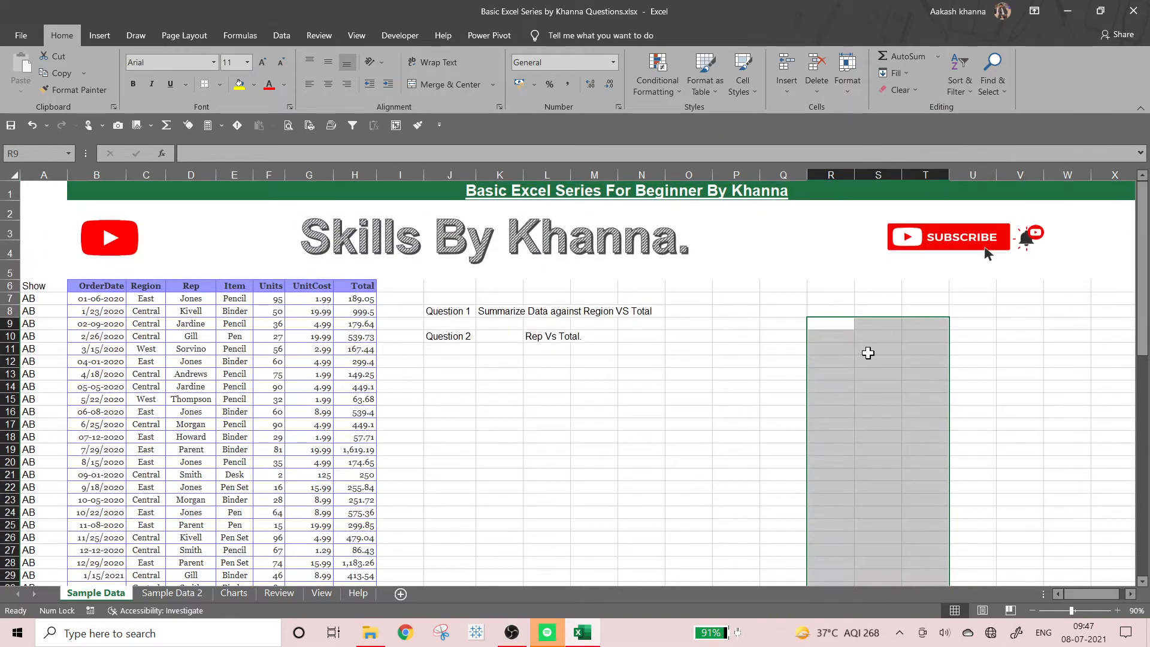
scroll(867, 347, down, 6)
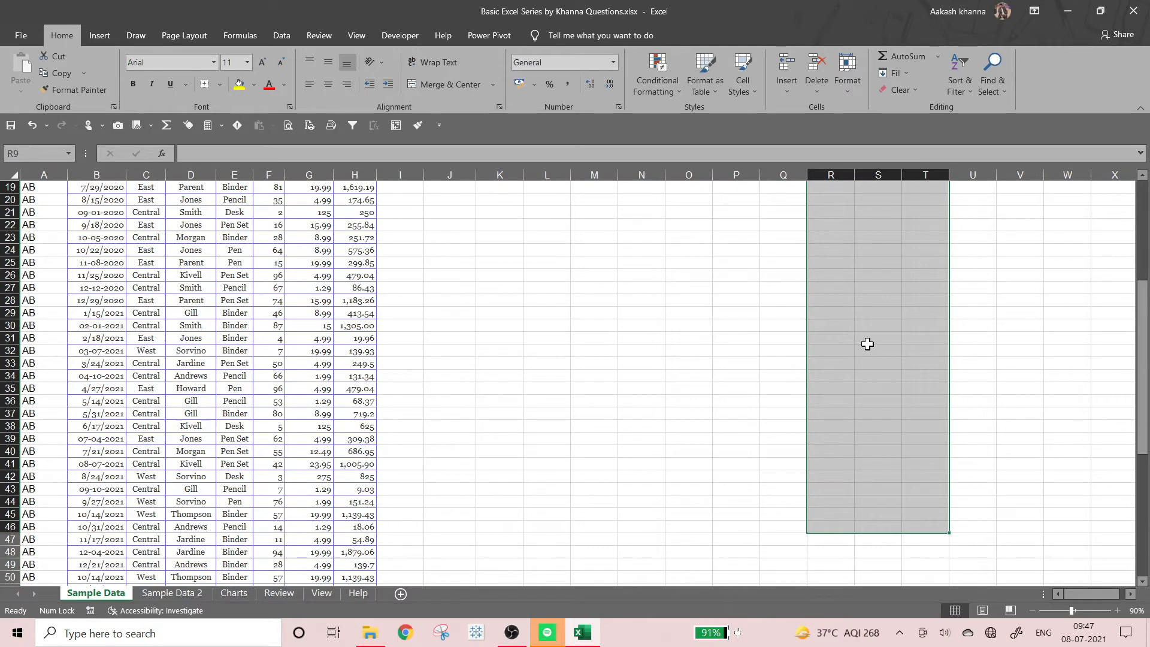
scroll(867, 344, up, 5)
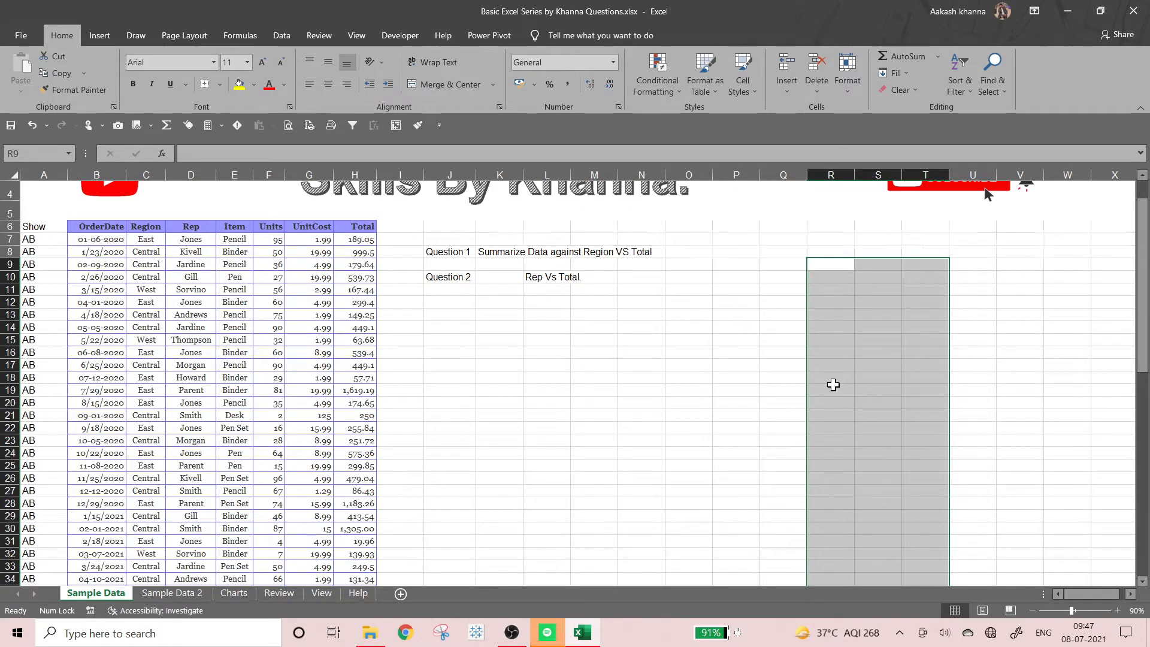
scroll(821, 392, up, 1)
Go to the OrderDate header in B6, the first cell of the sample data table
click(493, 321)
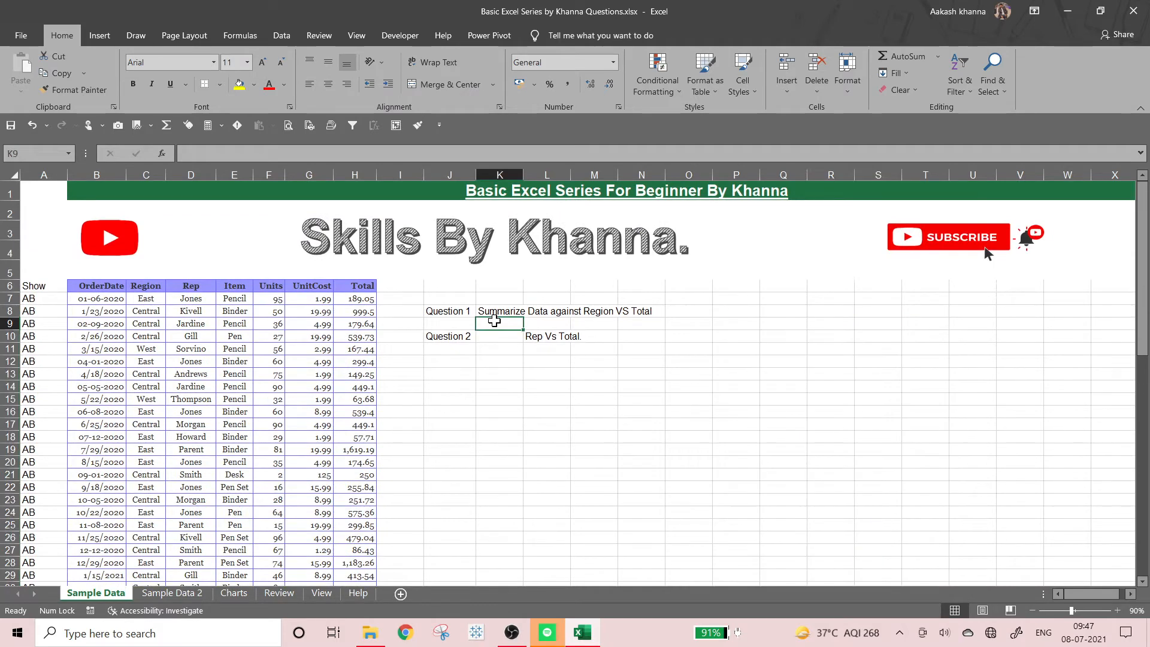
key(Left)
key(Left)
key(Left)
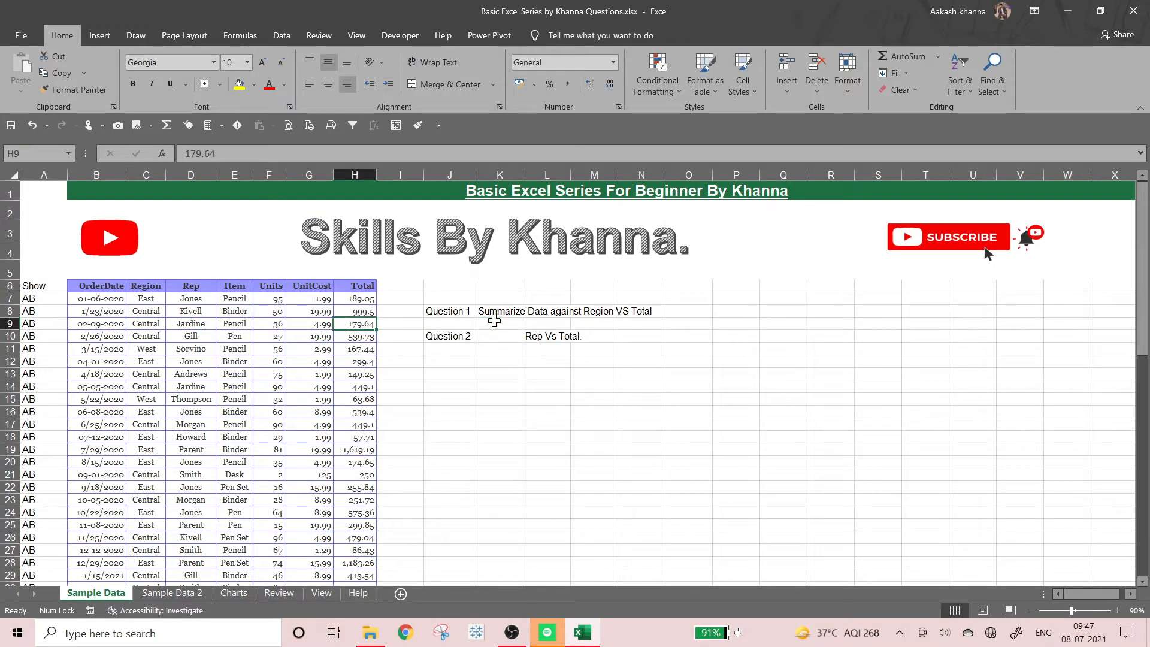
key(ctrl+Up)
key(ctrl+Up)
key(ctrl+Left)
key(Down)
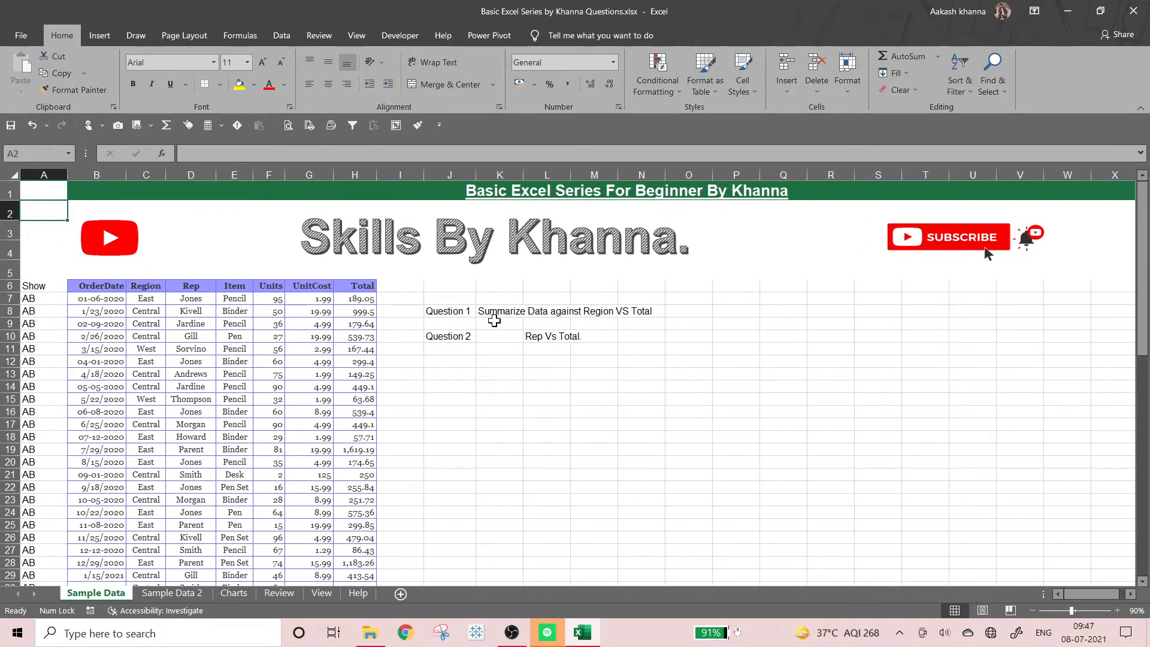
key(Down)
key(Down)
key(Down)
key(Down)
key(Right)
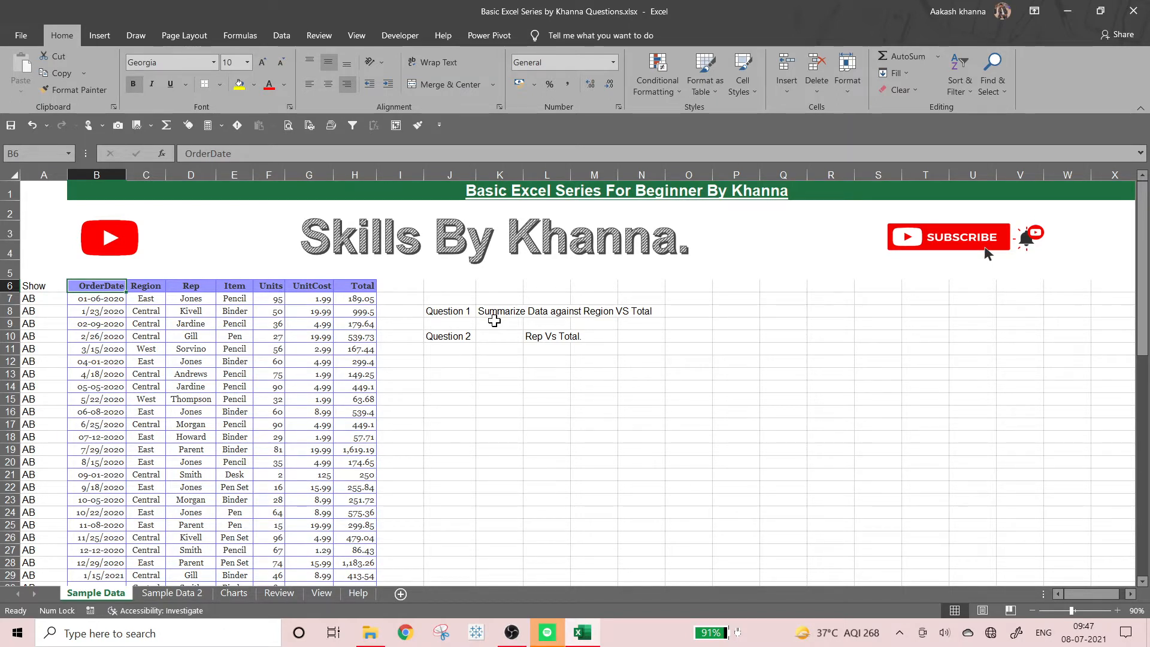
Go through the sample table's column headers from OrderDate to Total and return to OrderDate
key(Right)
key(Right)
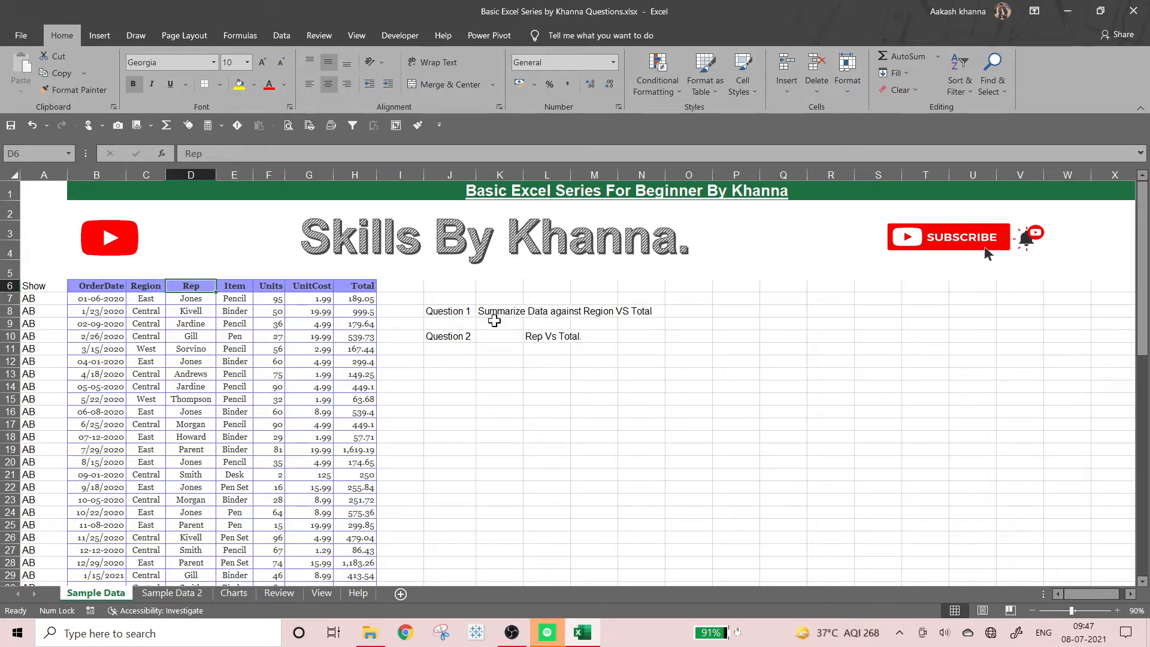
key(Right)
key(Right)
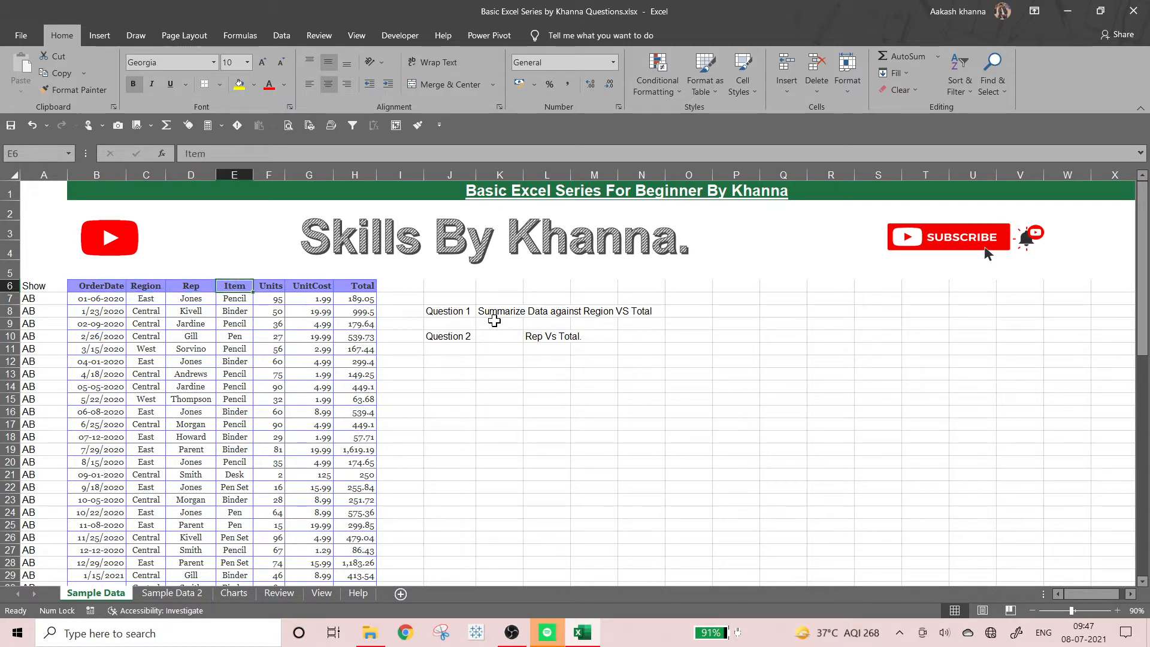
key(Right)
key(Right)
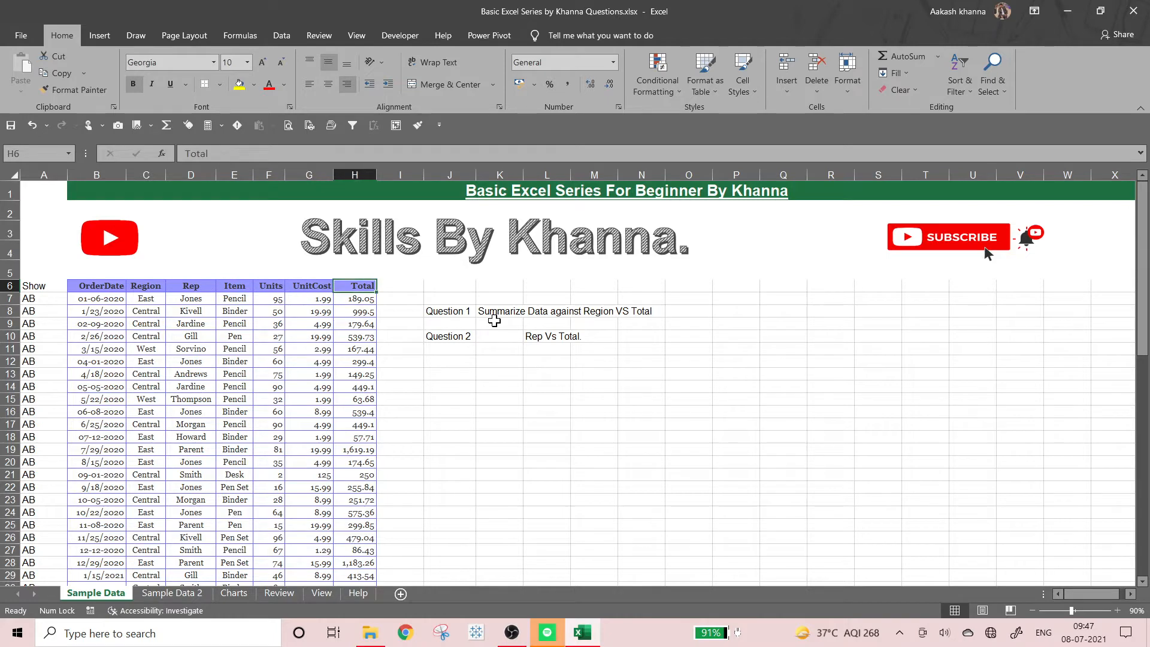
key(Left)
key(Left)
key(Left)
key(Left)
key(Left)
key(Left)
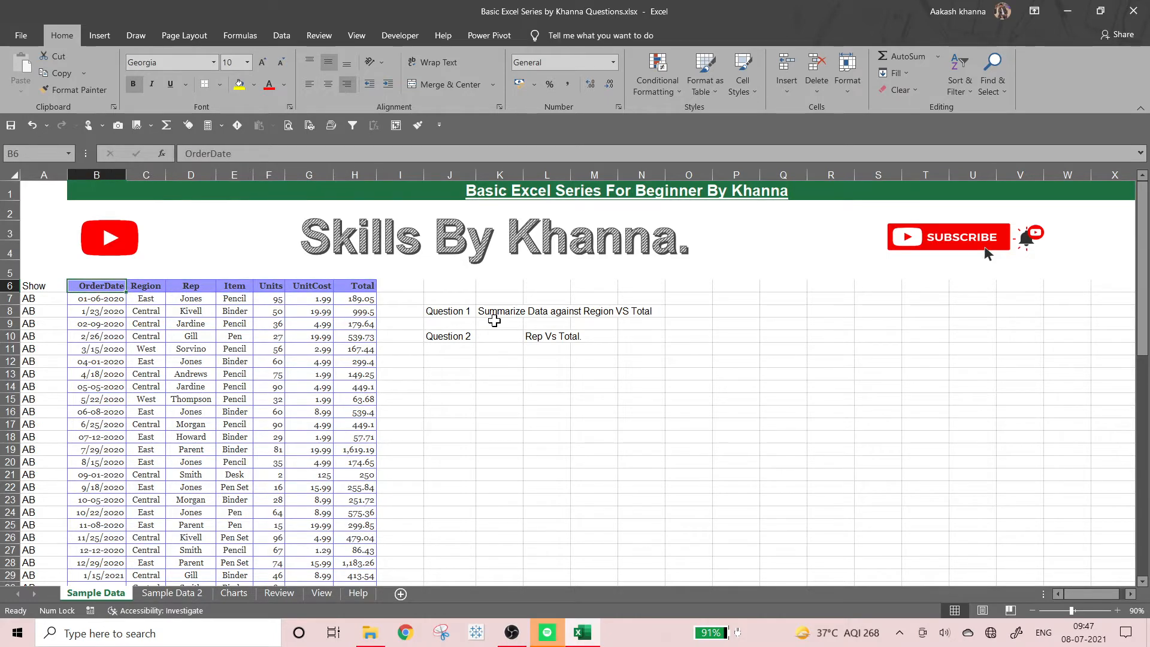
Select the whole sample data table B6:H64 and look over its rows
key(ctrl+shift+Right)
key(ctrl+shift+Down)
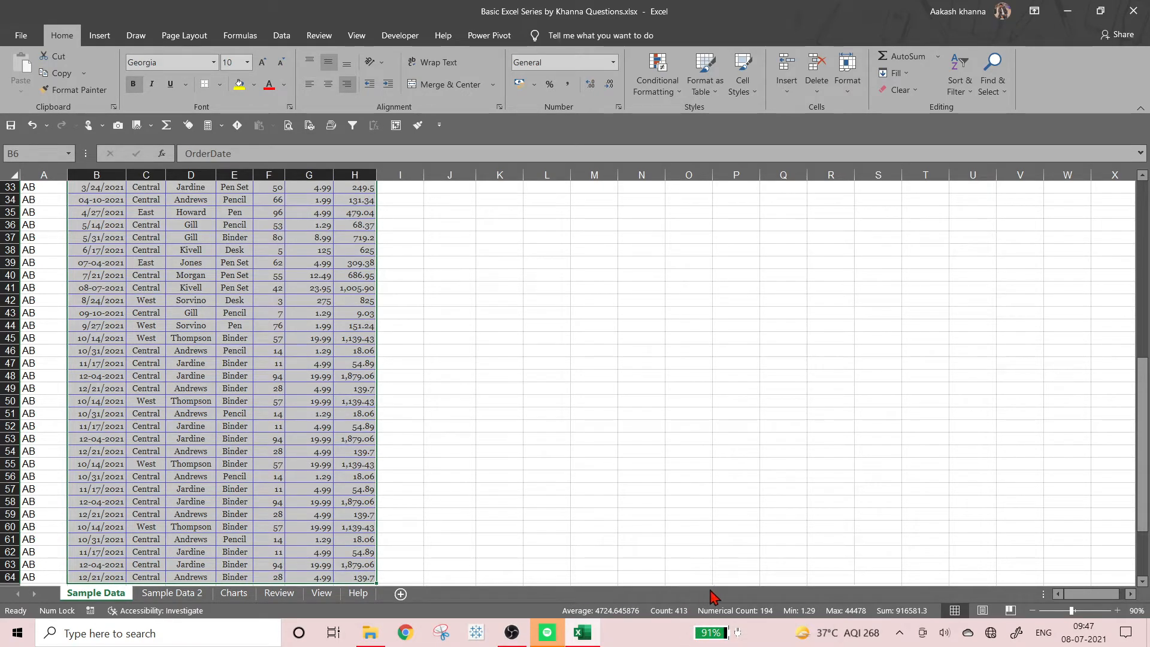
scroll(250, 568, up, 1)
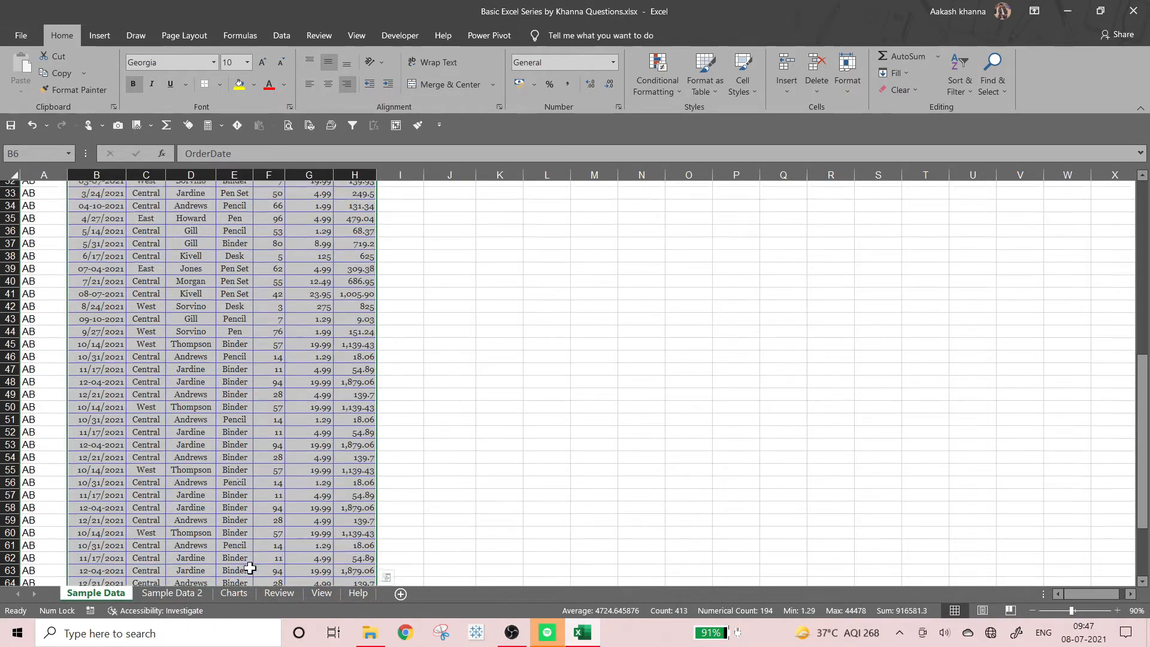
scroll(250, 567, up, 1)
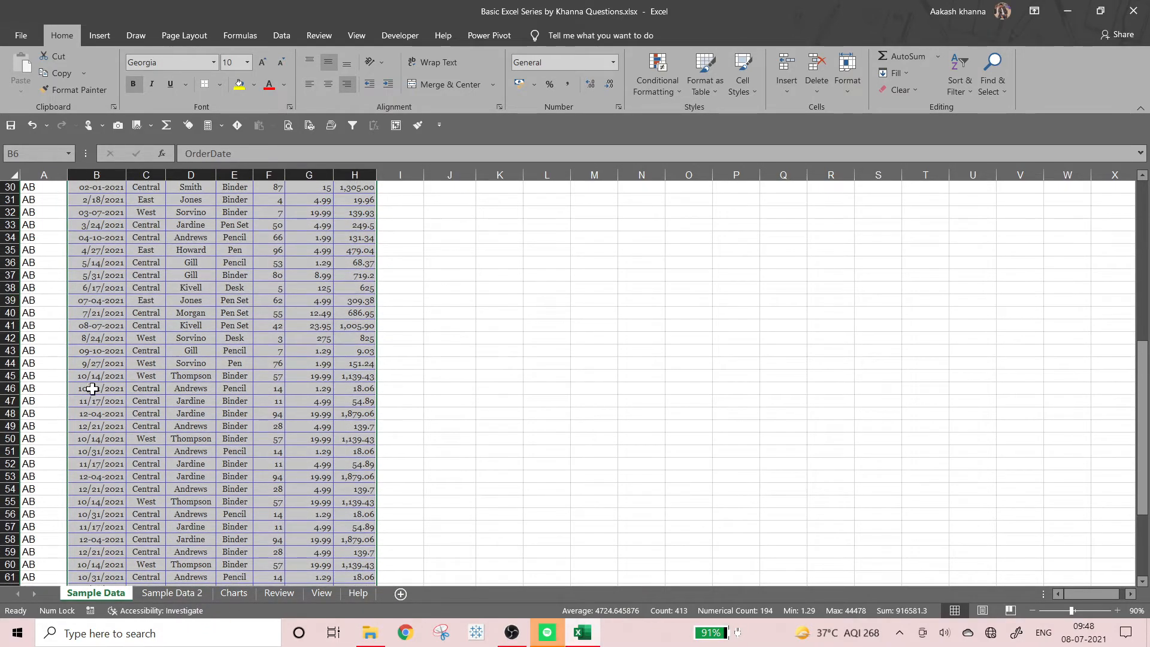
scroll(91, 389, up, 8)
scroll(243, 414, up, 2)
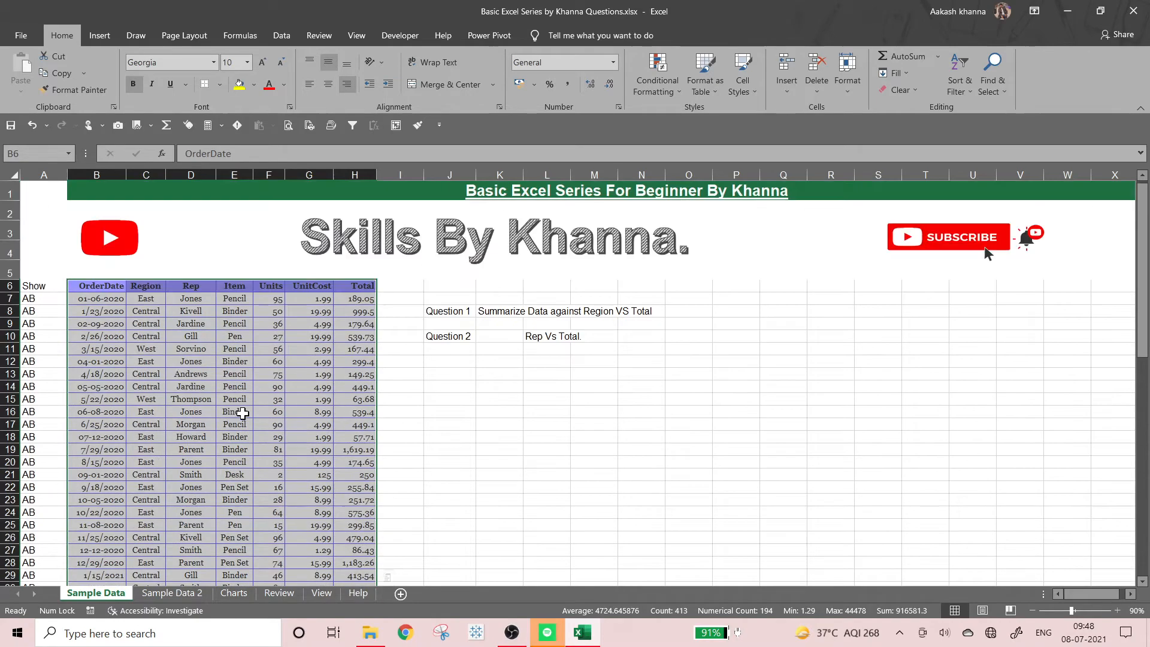
Examine the OrderDate column in B6:B64 and the Units values in F7:F64 by selecting each range
click(88, 286)
key(ctrl+shift+Down)
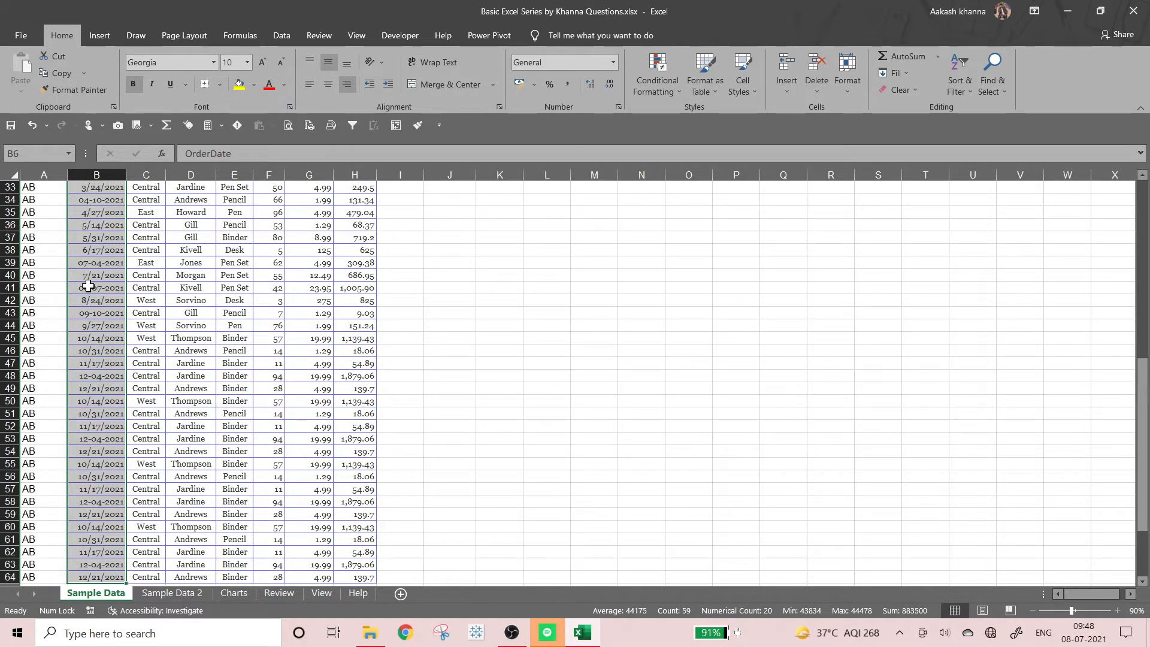
key(ctrl+Up)
key(ctrl+Down)
key(Down)
key(Right)
key(Right)
key(Right)
key(Right)
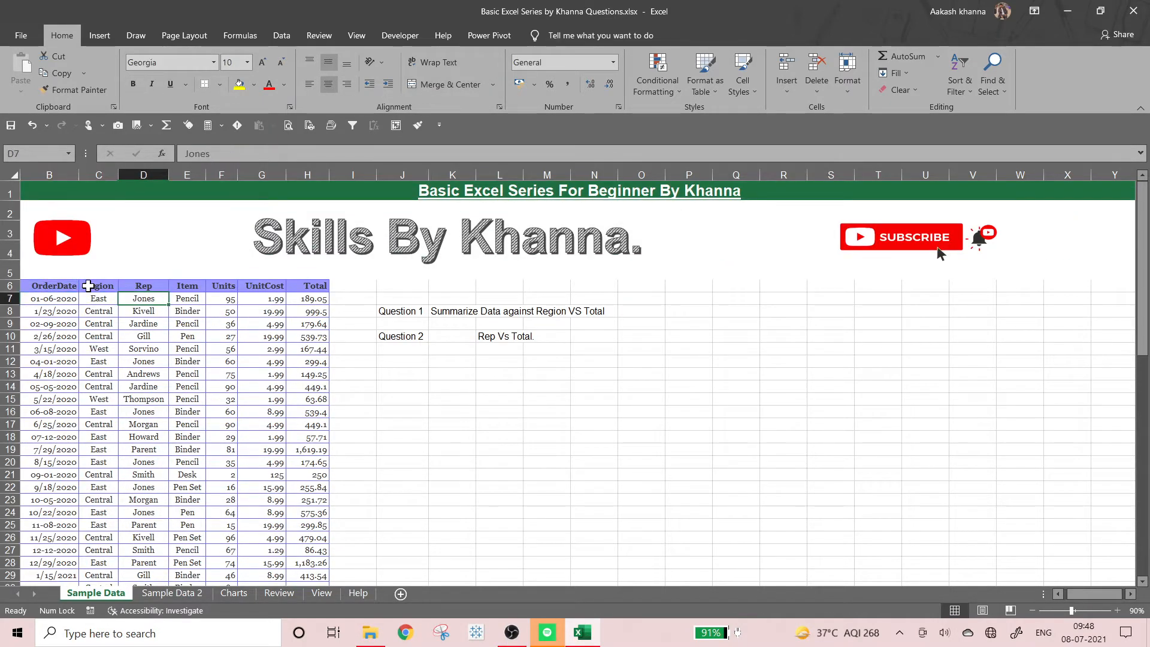
key(ctrl+shift+Down)
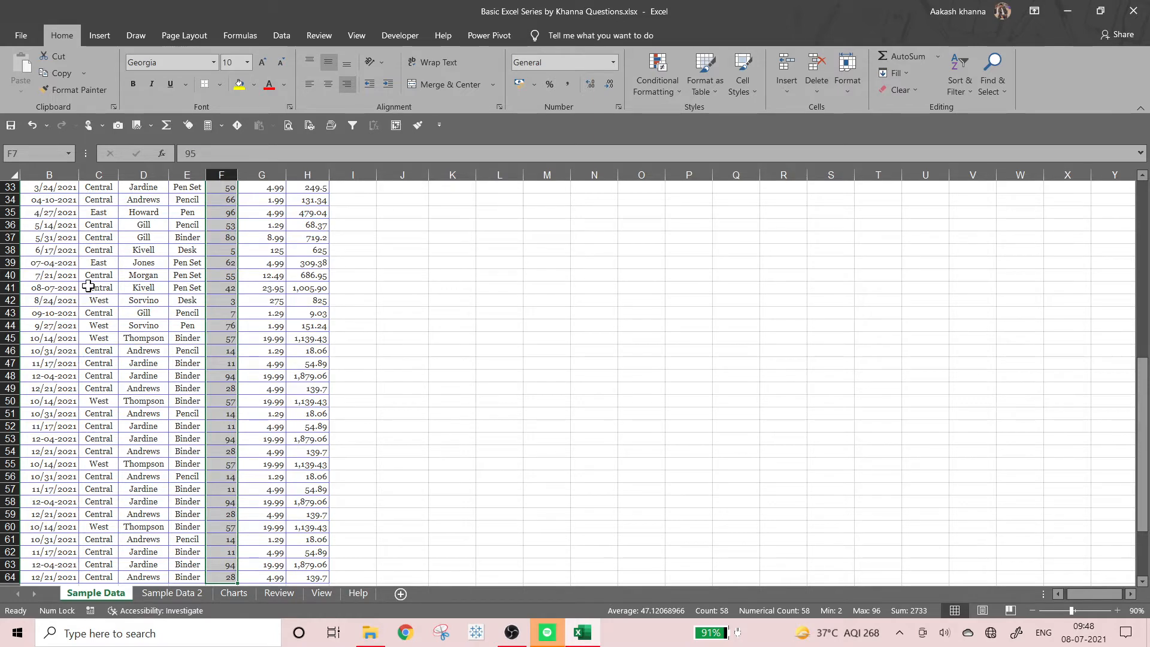
key(ctrl+Home)
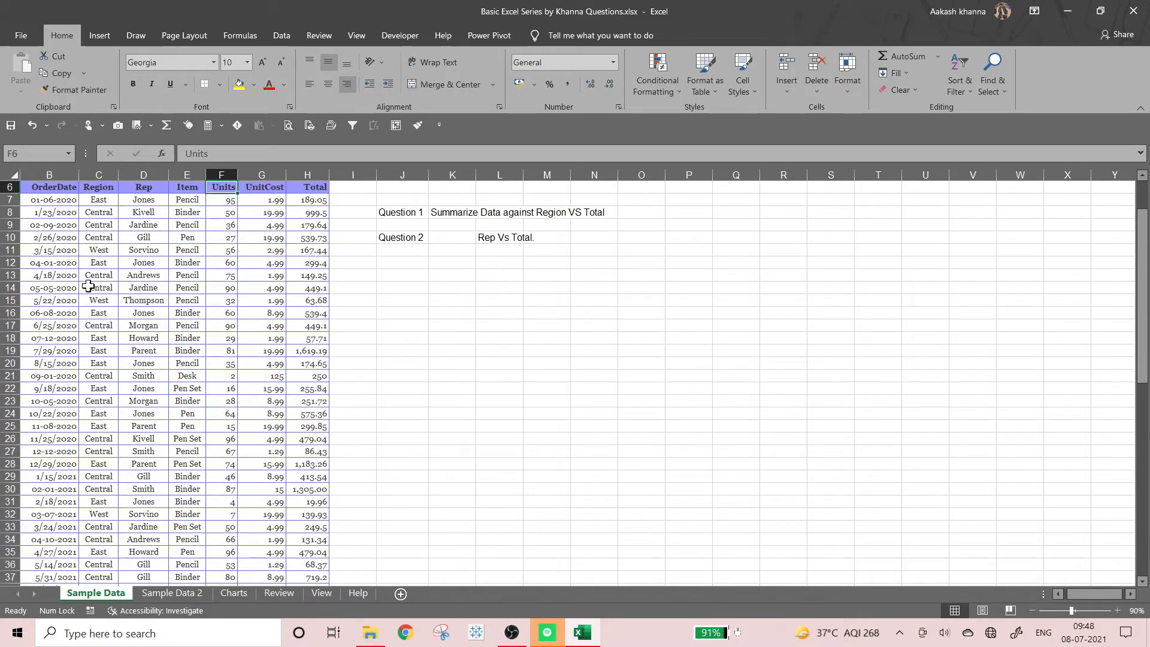
Go to the Question 1 label in J8 to read the summary task beside the table
key(Down)
key(Down)
key(Down)
key(Down)
key(Right)
key(Right)
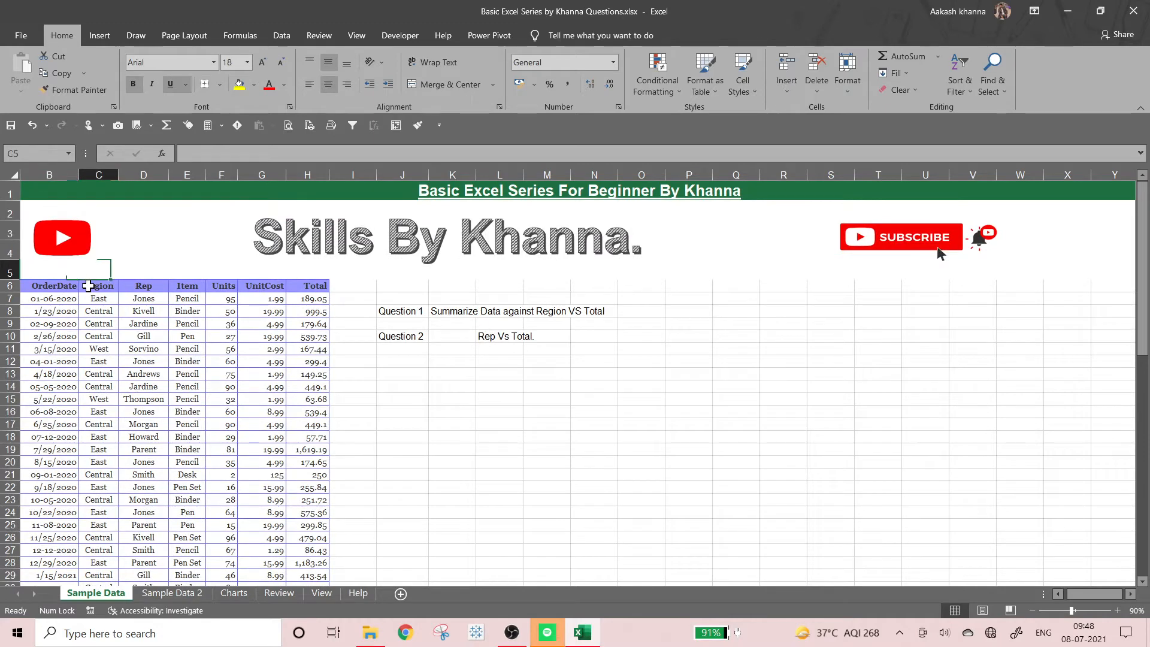
key(Right)
key(Right)
key(Right)
key(Right)
key(Right)
key(Right)
key(Down)
key(Down)
key(Down)
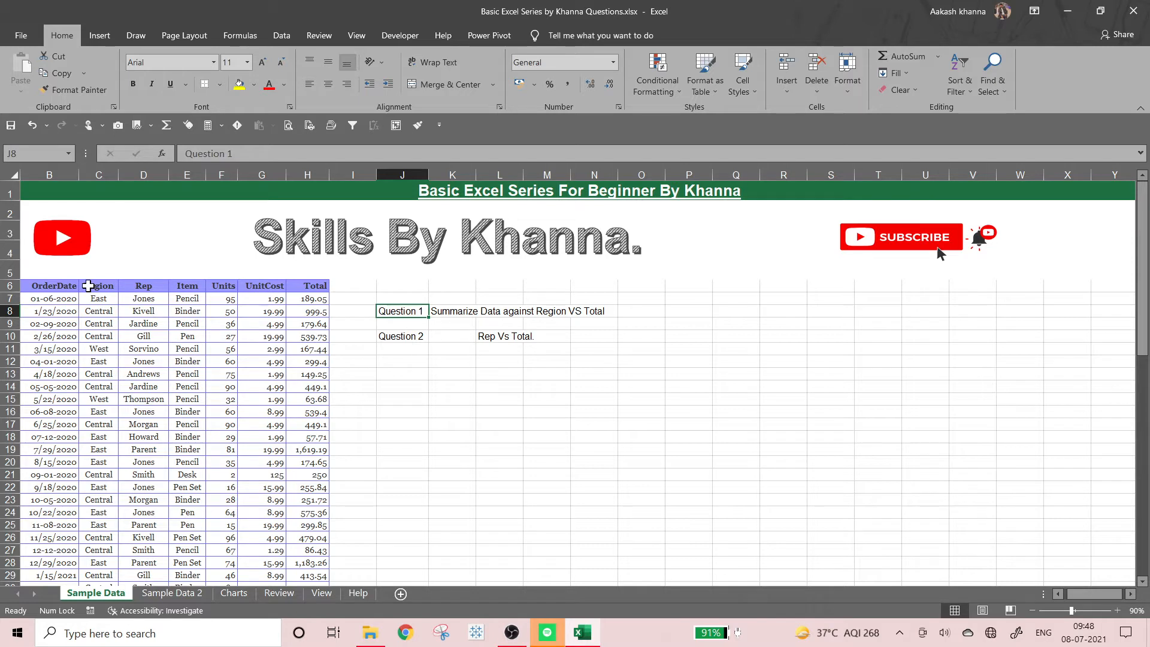
Replace the first Total value in H7 with the formula =F7*G7, multiplying Units by UnitCost
key(Left)
key(Left)
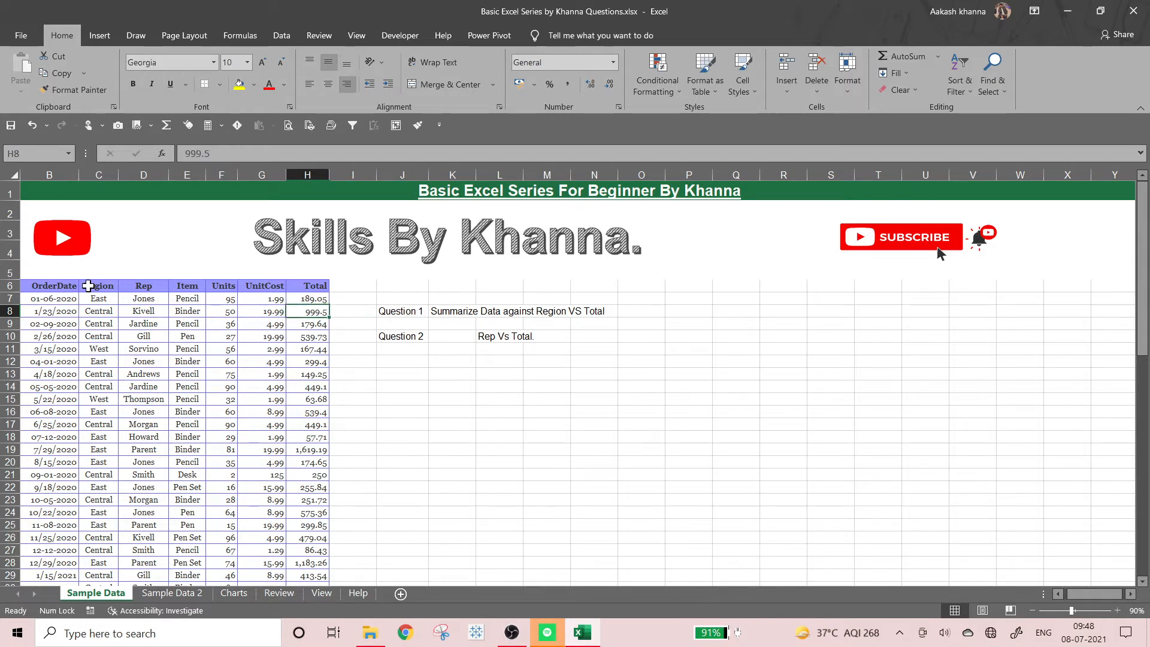
key(Up)
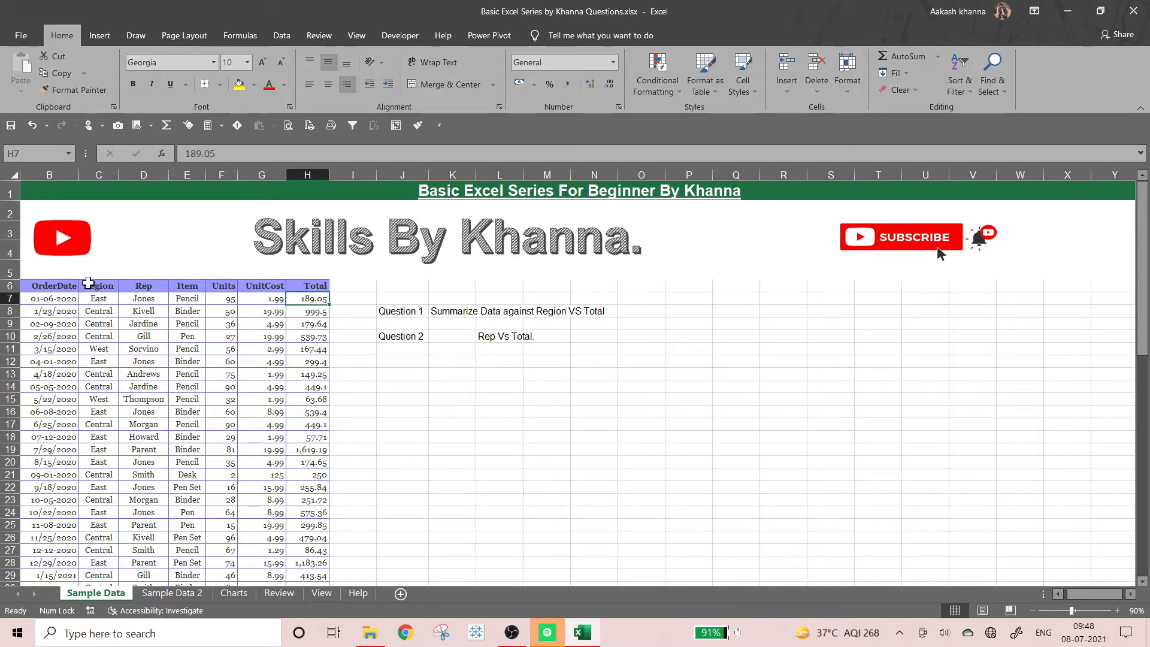
text(=)
key(Left)
key(Left)
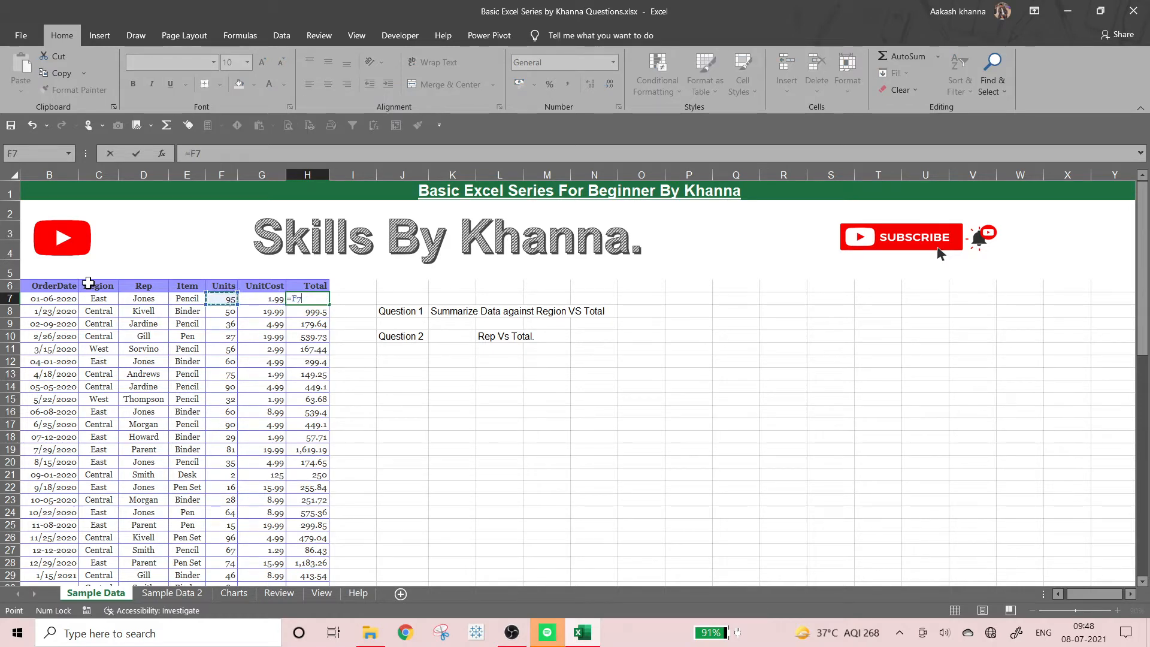
text(*)
key(Left)
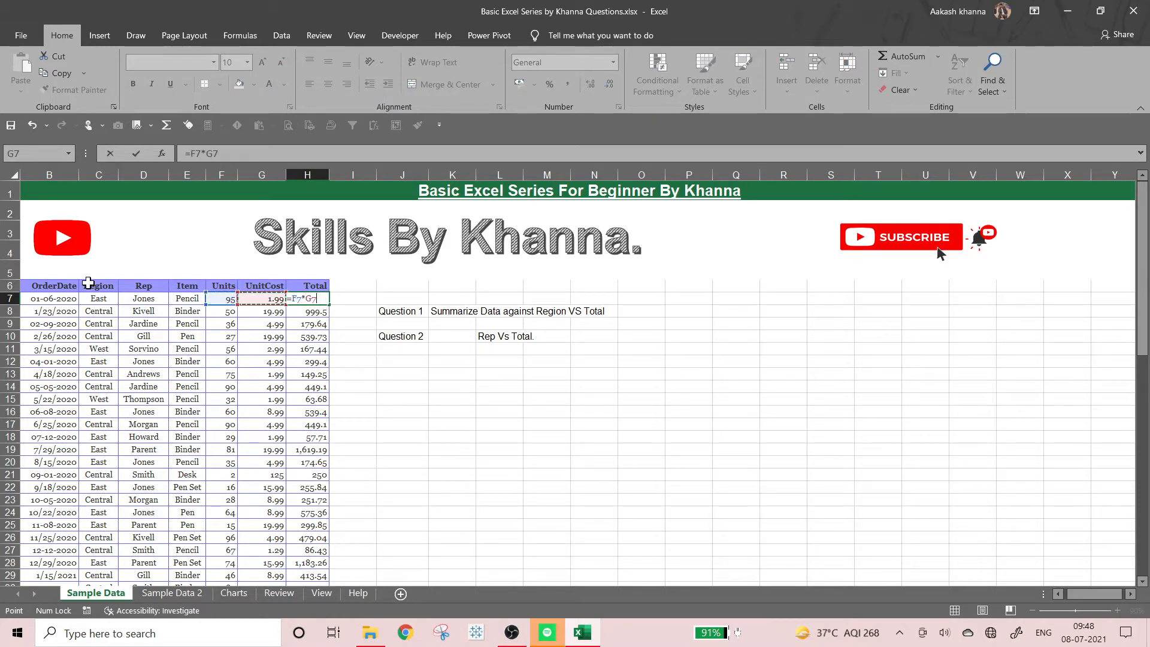
key(Return)
Copy the H7 formula down the Total column through H64 and save the workbook
key(Up)
key(ctrl+c)
key(Down)
key(ctrl+shift+Down)
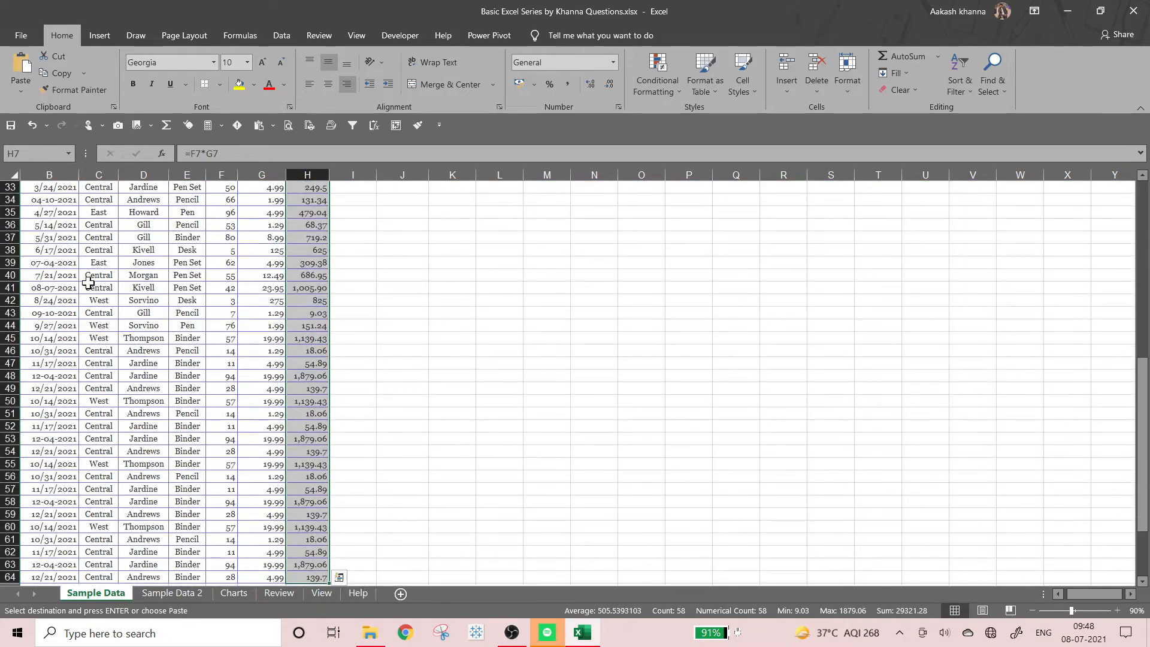
key(ctrl+v)
key(ctrl+s)
scroll(939, 254, up, 3)
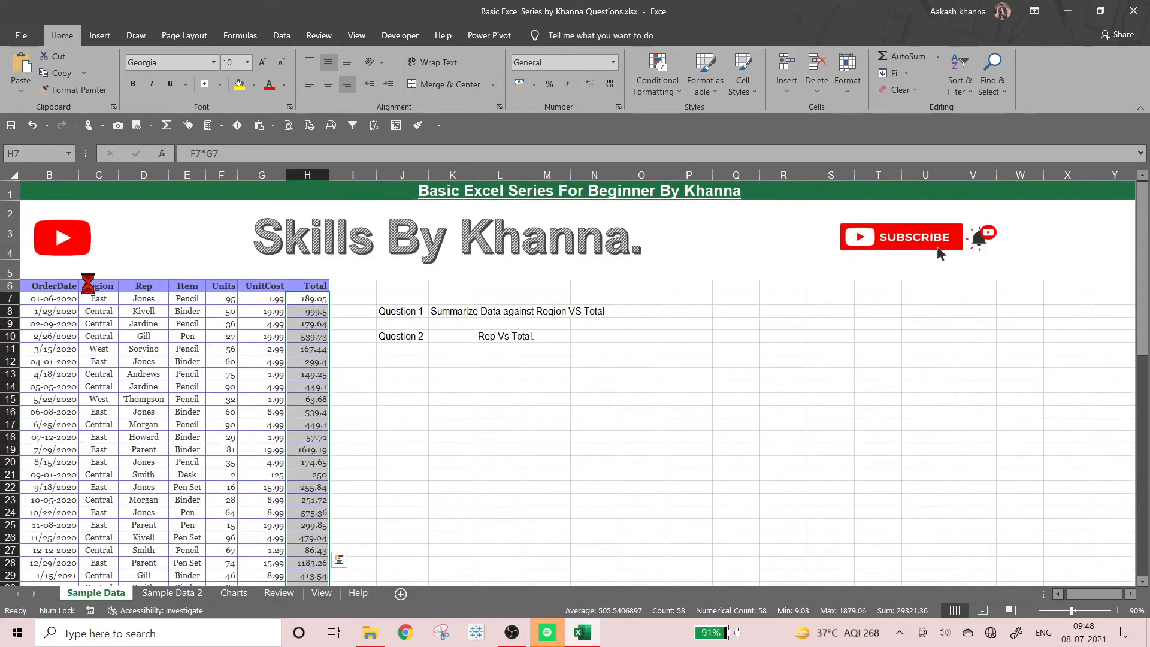
Check the copied formulas in the first rows of the Total column, starting at H8
key(Up)
key(Down)
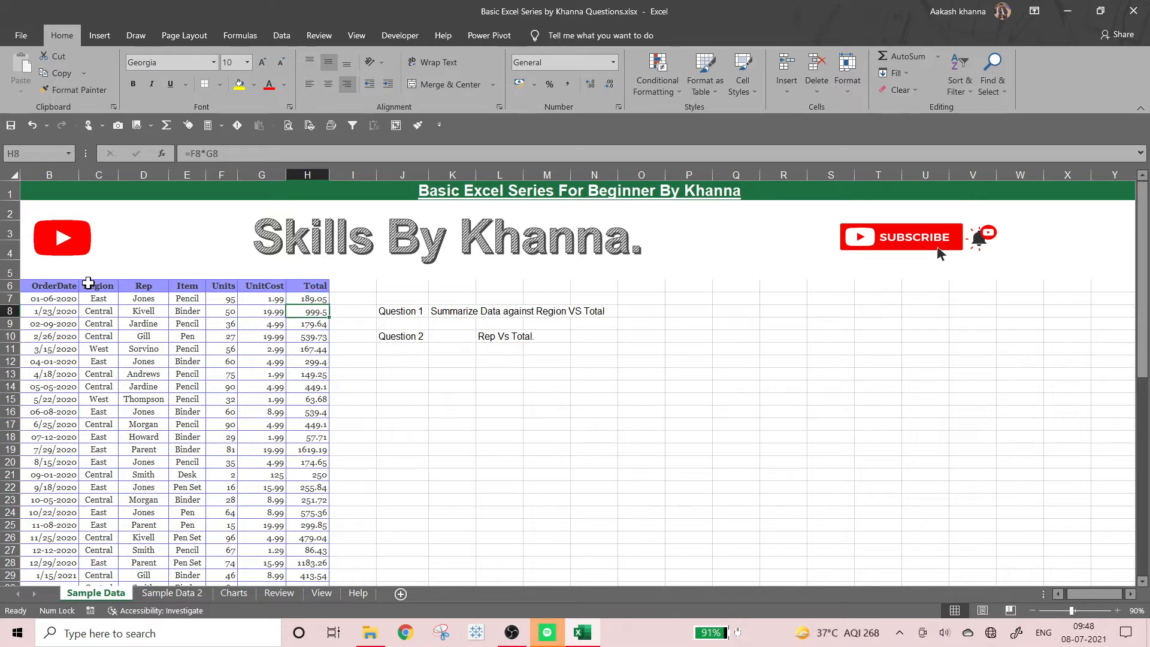
key(Down)
key(Down)
key(Down)
key(Down)
key(Down)
key(Down)
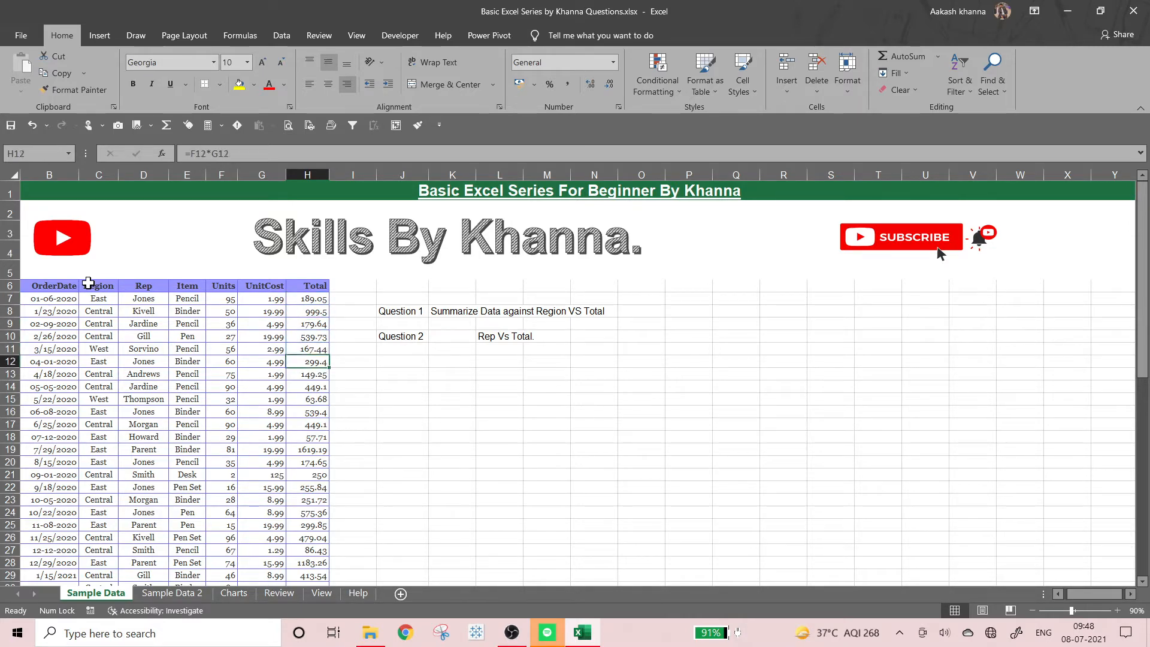
Return to the start of the sheet and go to the Rep header in D6
key(Up)
key(Up)
key(Up)
key(Up)
key(Up)
key(Up)
key(Up)
key(Up)
key(Up)
key(Up)
key(Up)
key(Up)
key(Left)
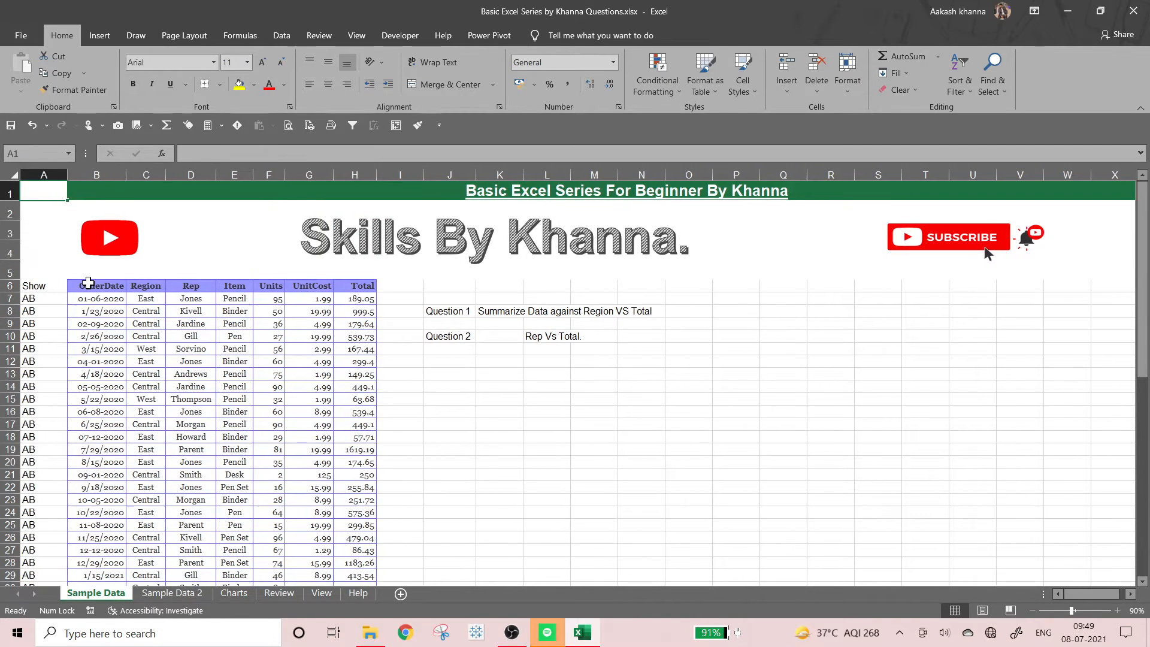
key(Down)
key(Down)
key(Right)
key(Down)
key(Down)
key(Down)
key(Right)
key(Right)
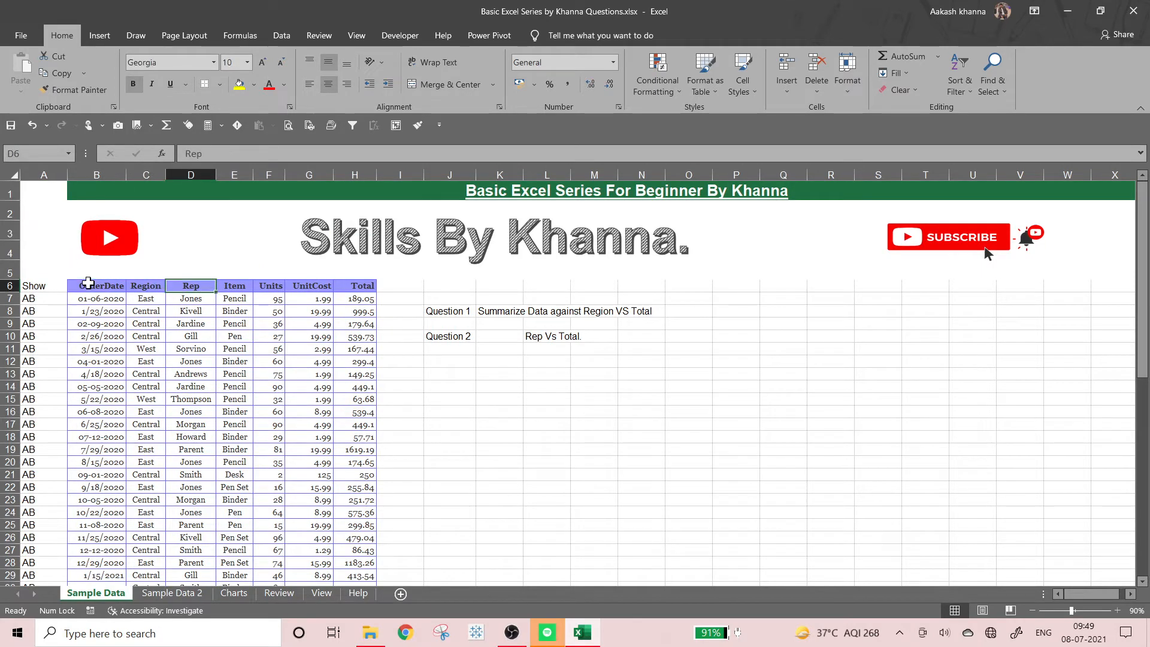
Select the whole sample data table, B6:H64, including its header row from OrderDate to Total
key(Left)
key(Left)
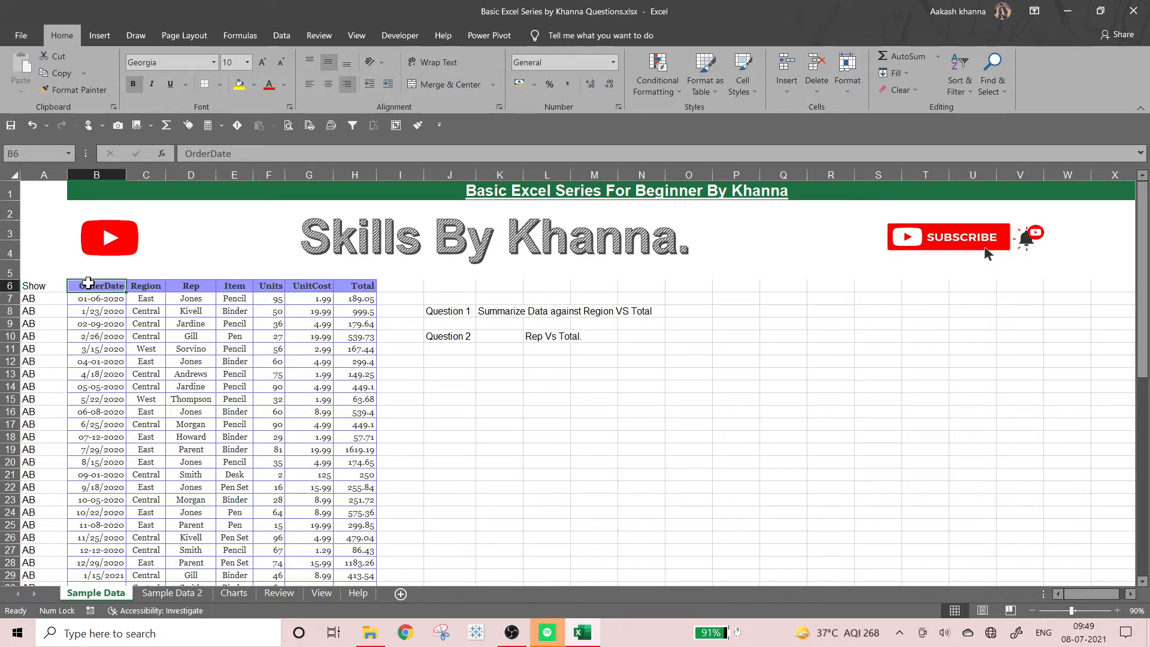
key(ctrl+shift+Right)
key(ctrl+shift+Down)
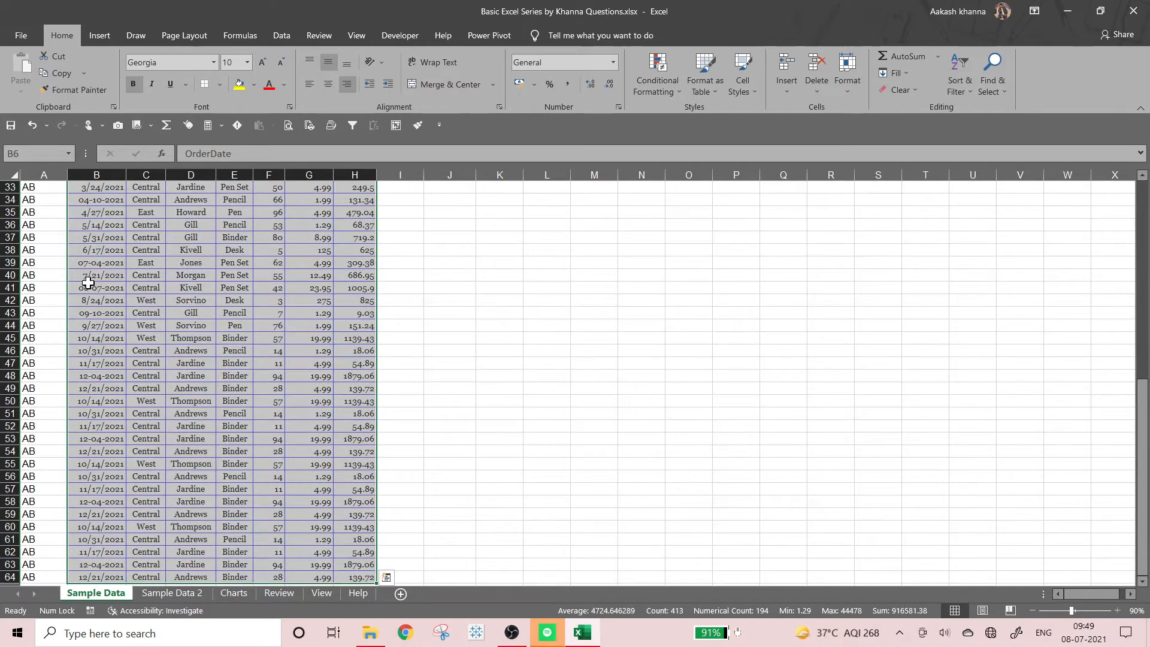
scroll(88, 282, up, 11)
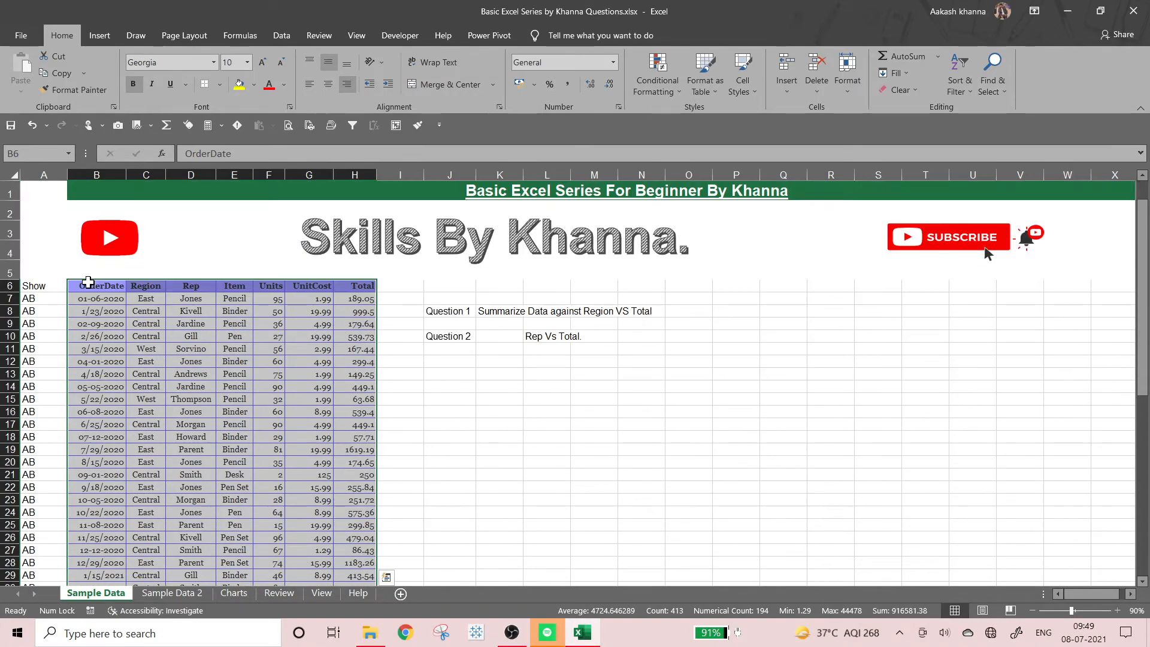
Insert a PivotTable from the selected range on the existing Sample Data worksheet, located at K13
click(91, 36)
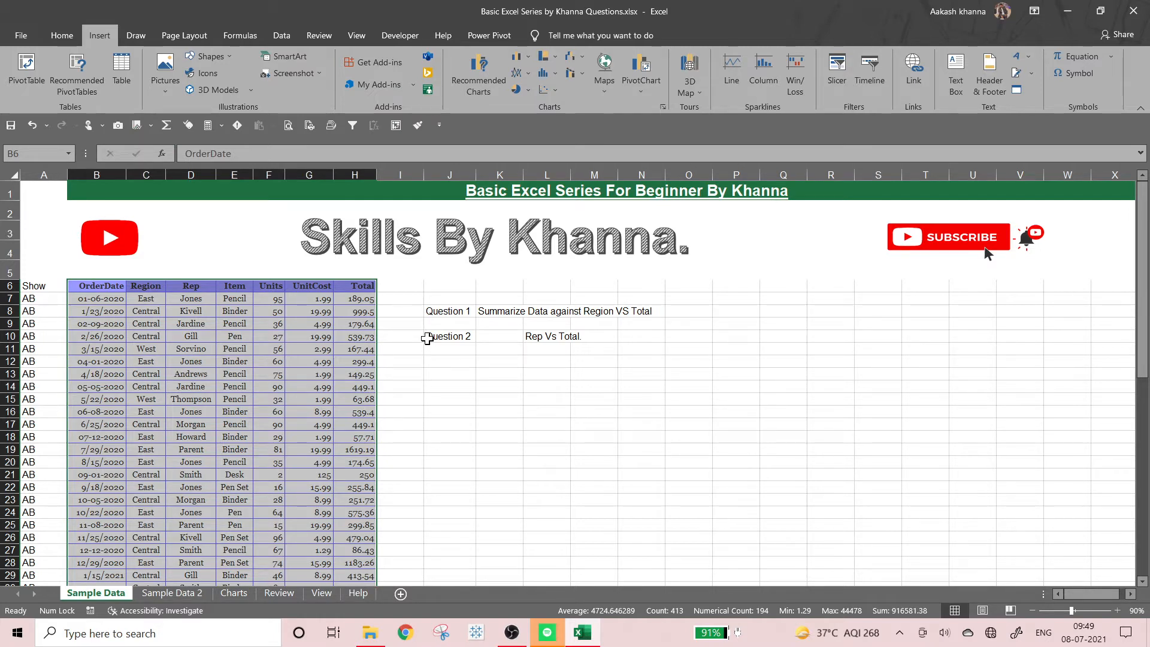
click(44, 69)
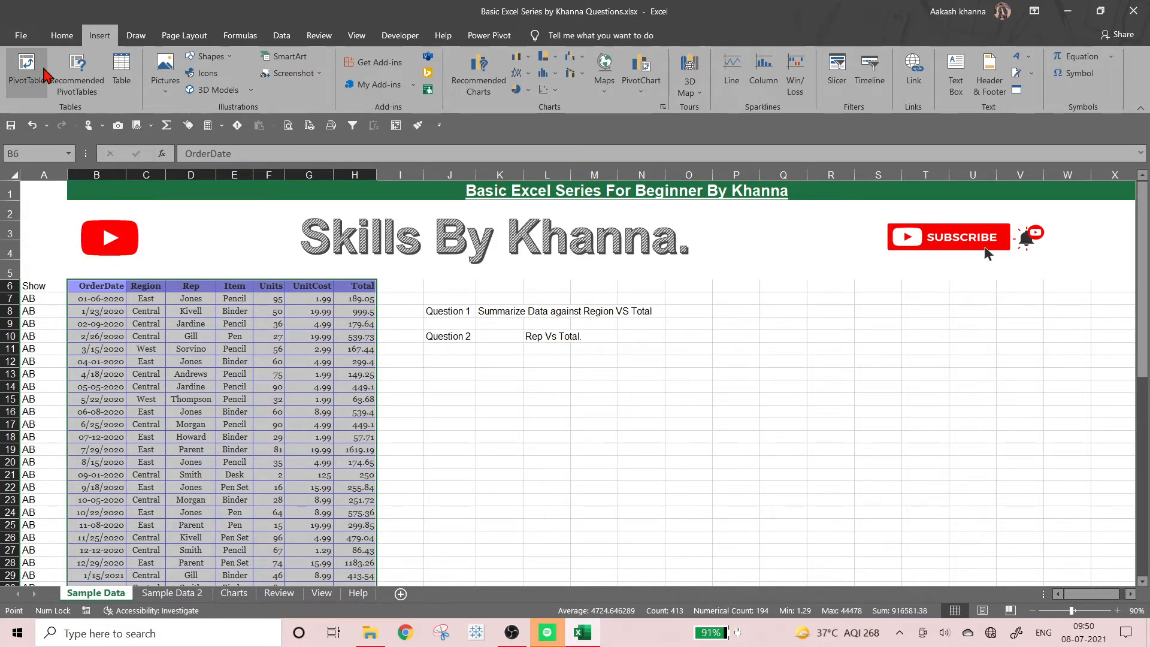
drag(446, 122, 561, 195)
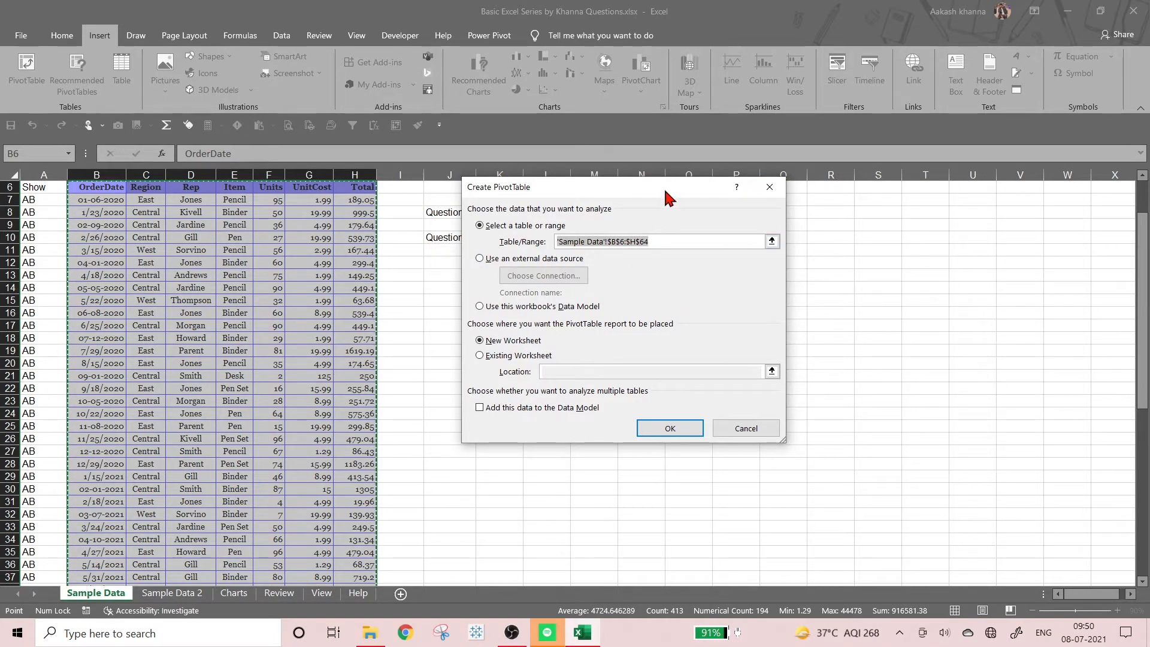
drag(664, 190, 813, 156)
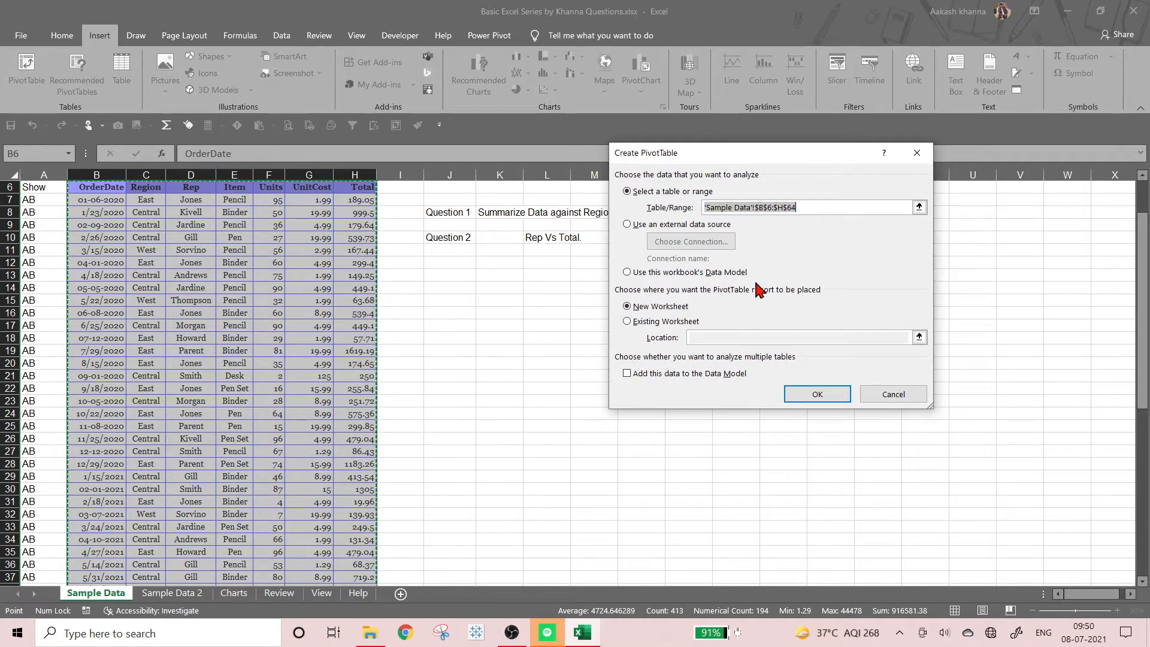
click(660, 328)
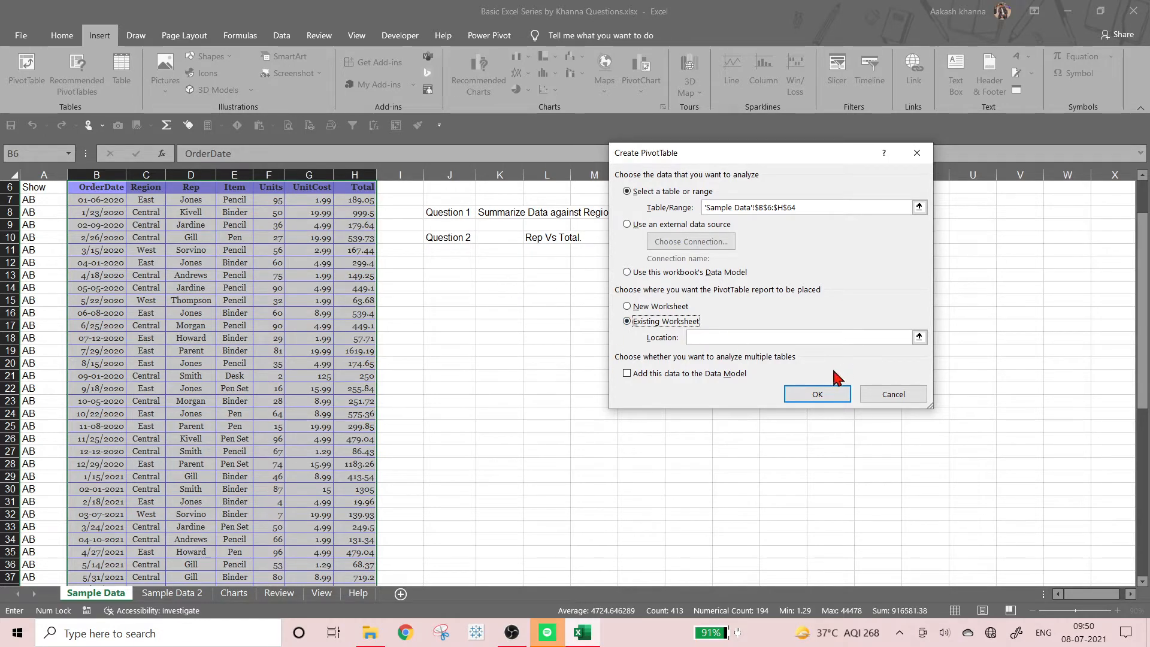
click(743, 338)
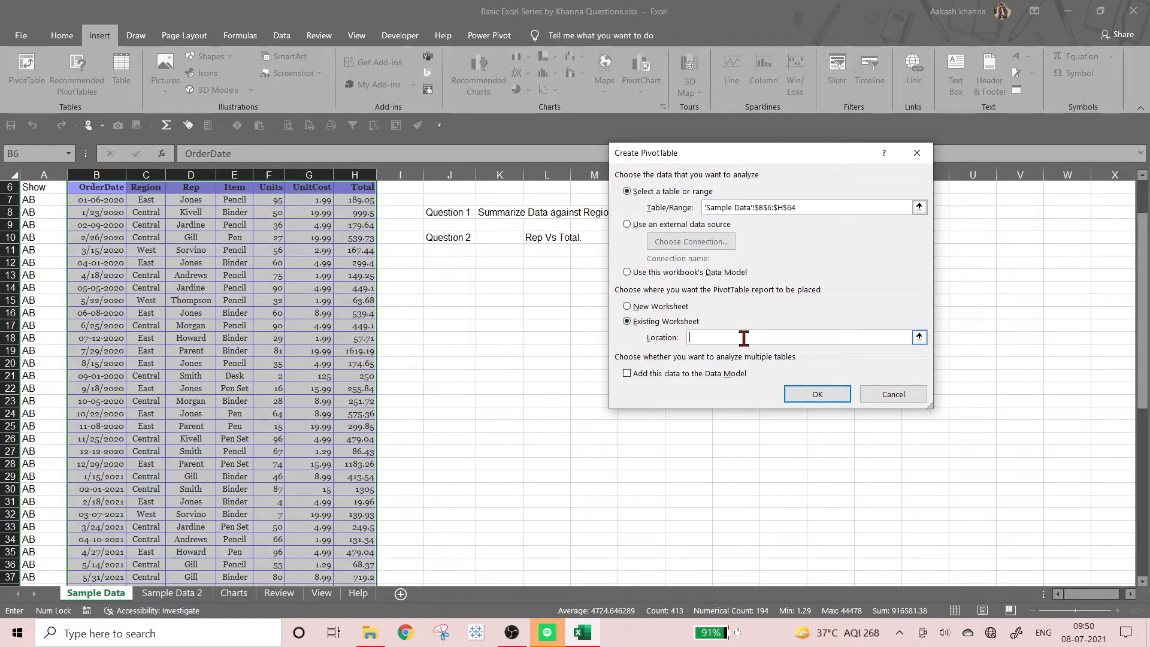
click(511, 277)
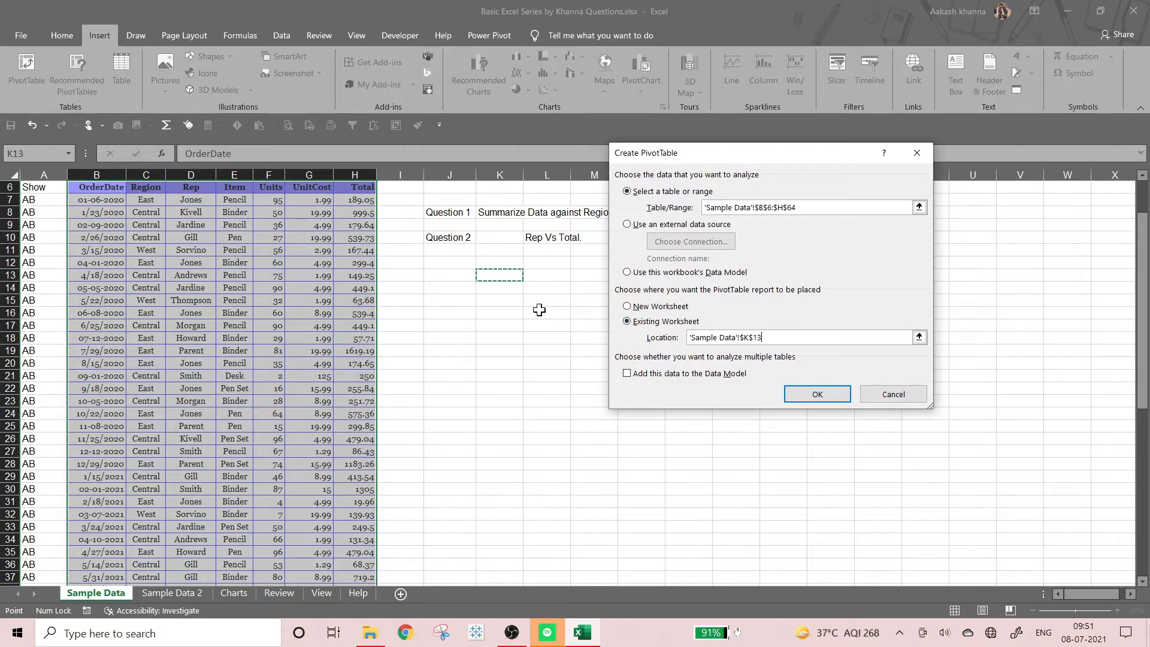
click(802, 390)
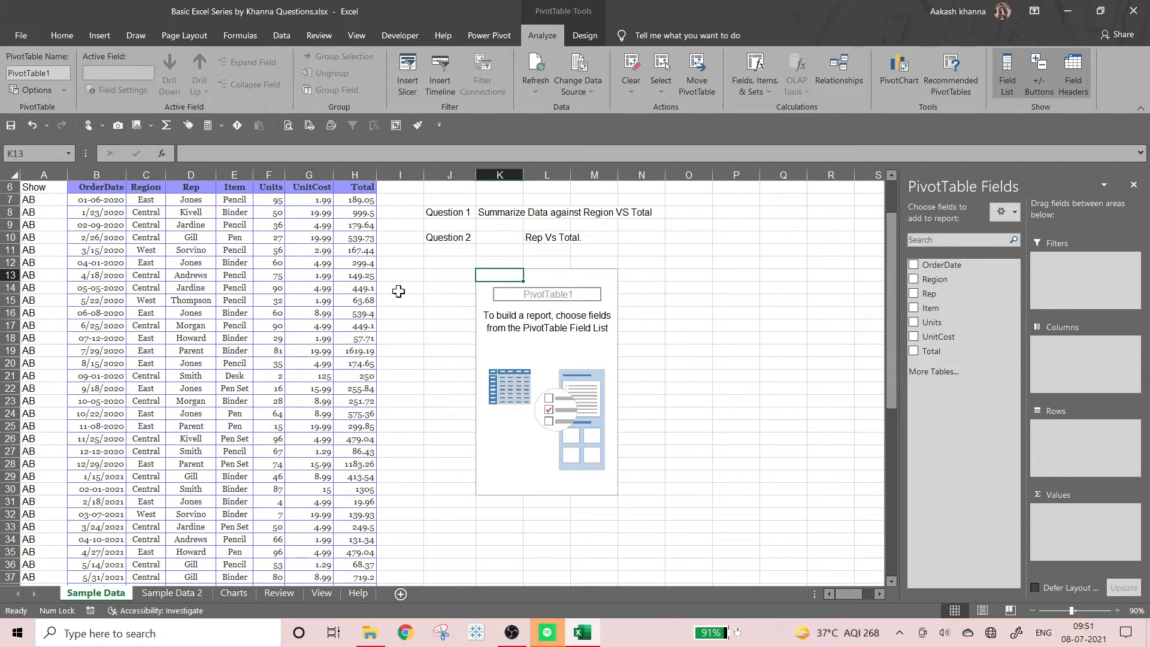
Insert another PivotTable from Sample Data B6:H64, placing it on a new worksheet
click(105, 190)
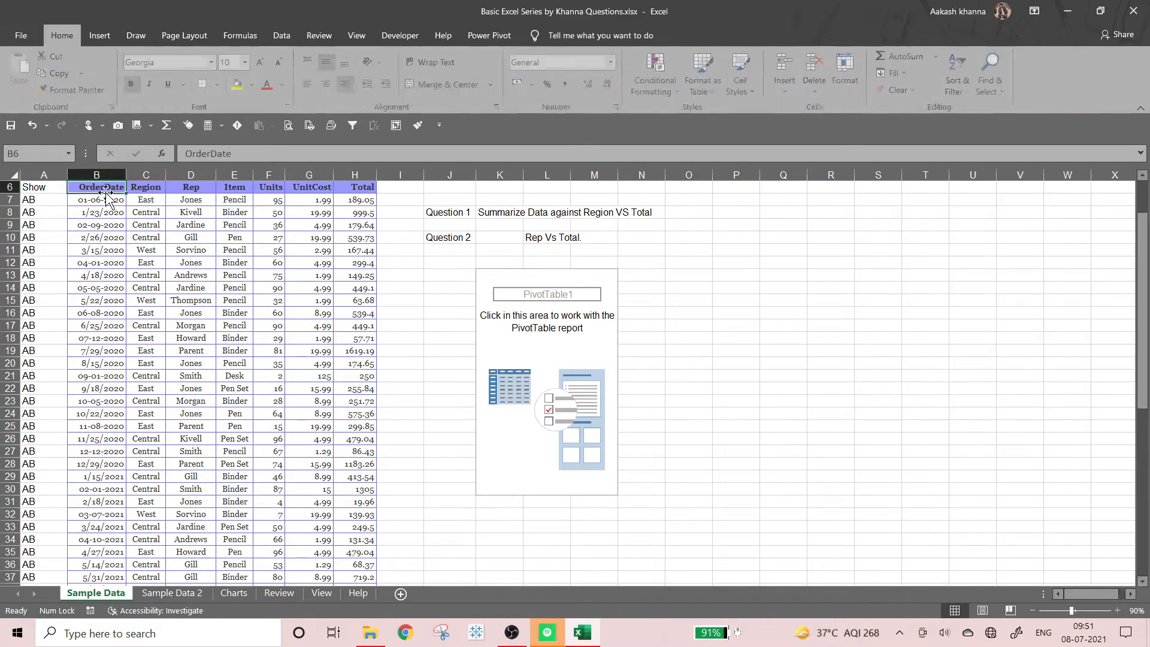
key(ctrl+shift+Right)
key(ctrl+shift+Down)
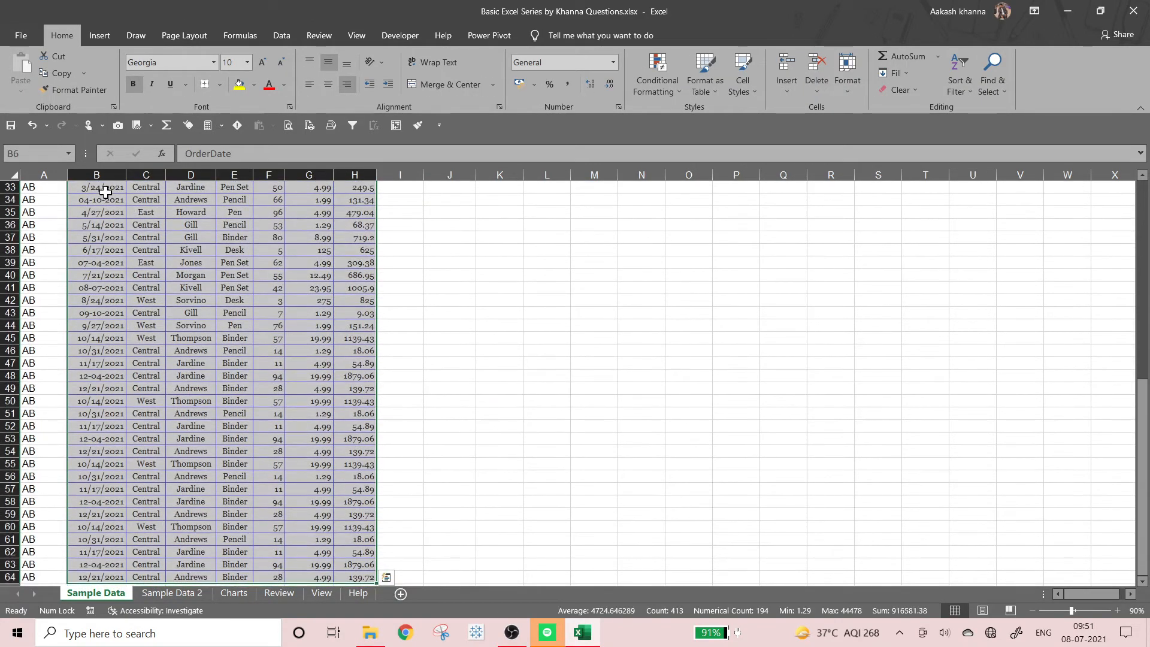
click(96, 37)
click(24, 78)
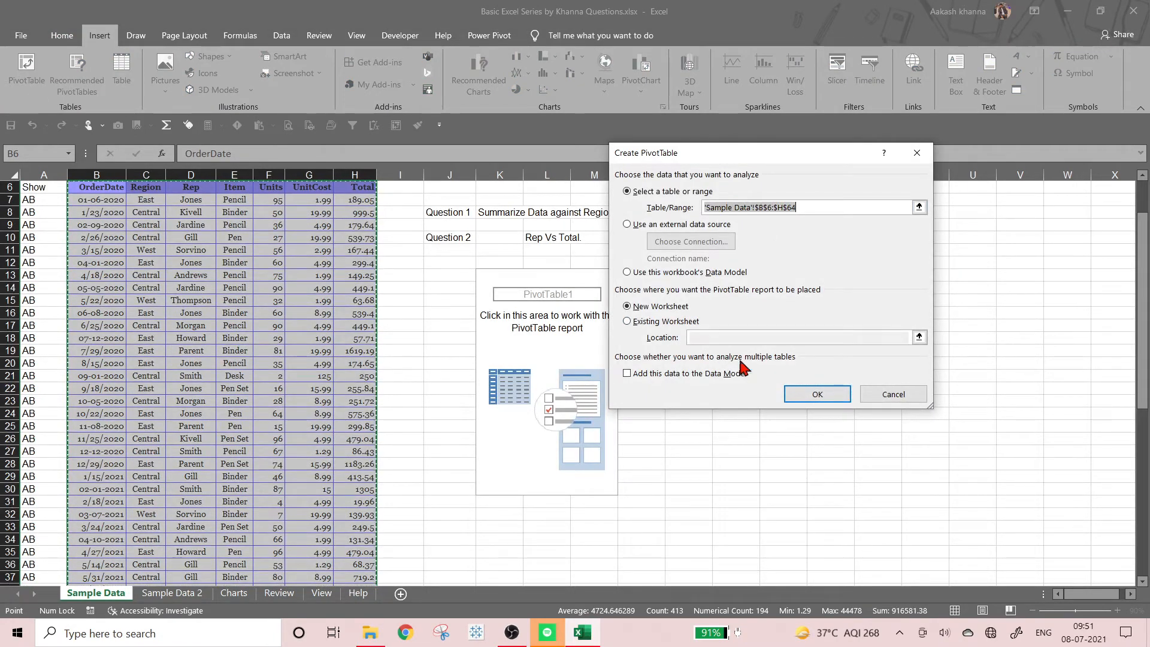
click(790, 393)
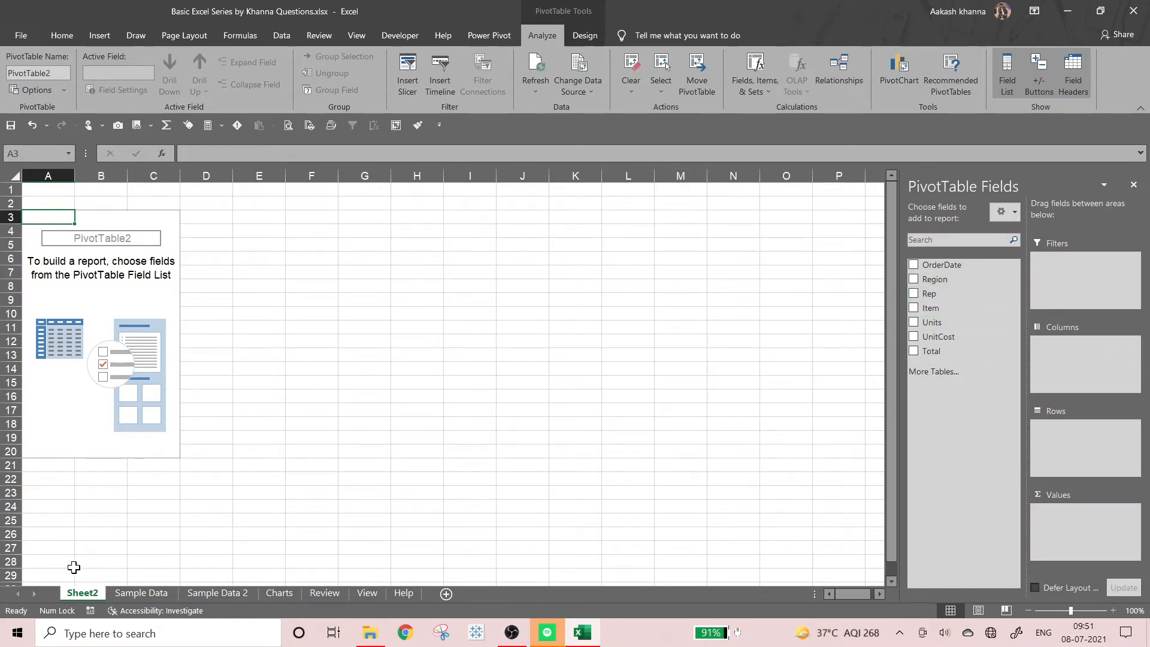
Delete the new worksheet Sheet2 that holds the second PivotTable
right_click(70, 596)
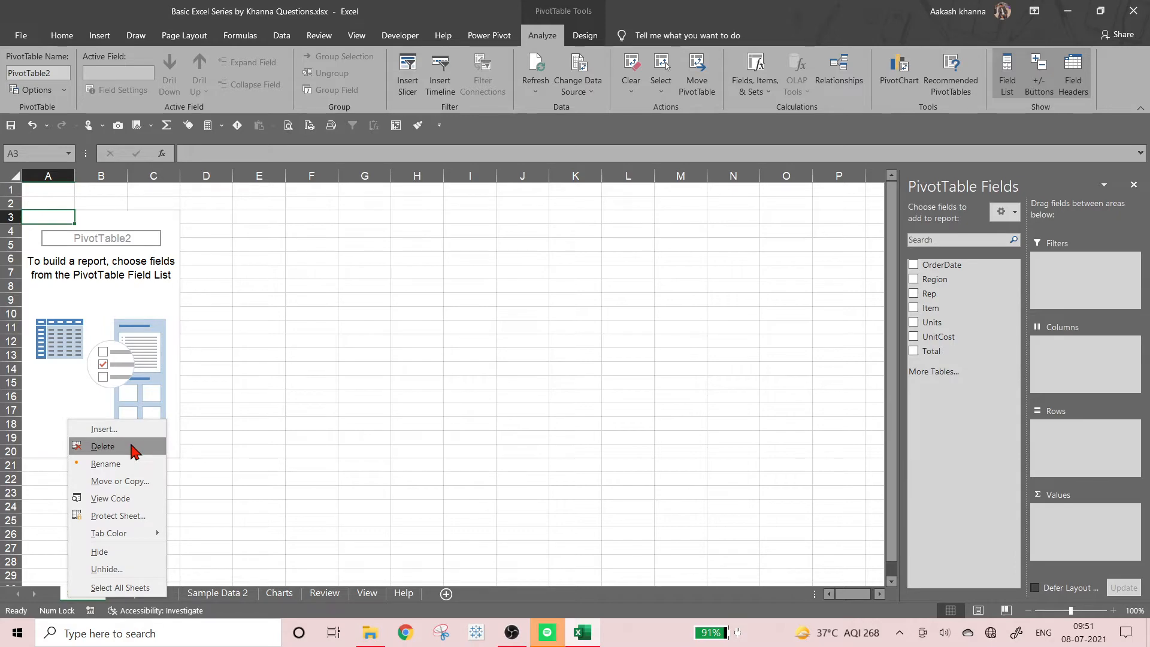
click(103, 447)
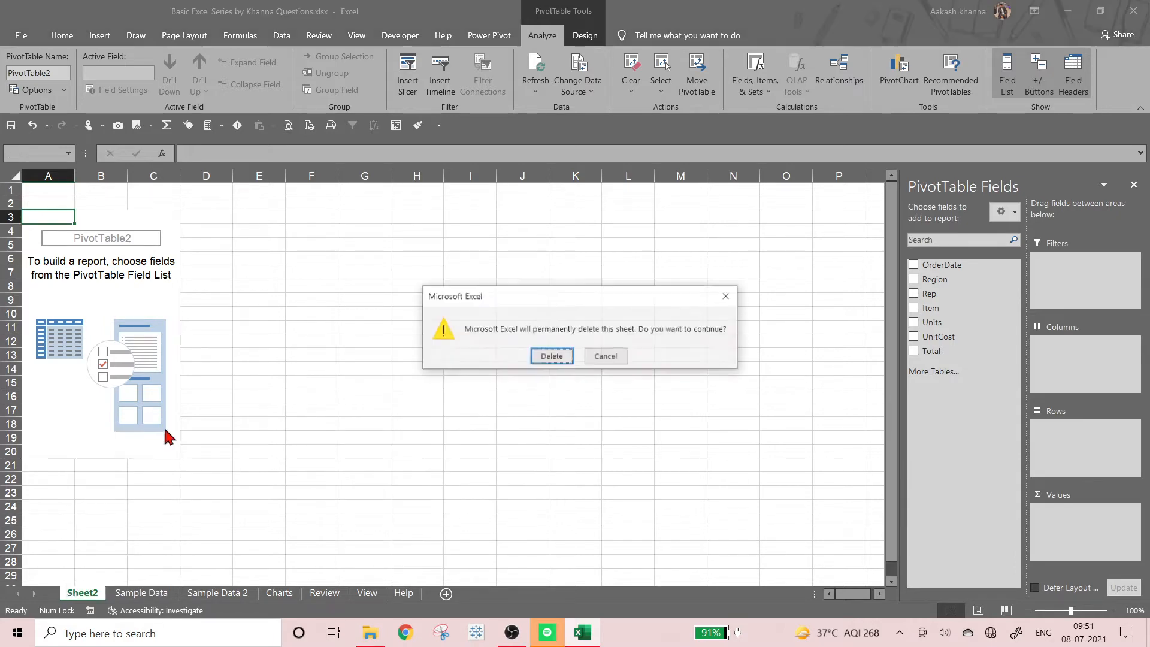
click(545, 358)
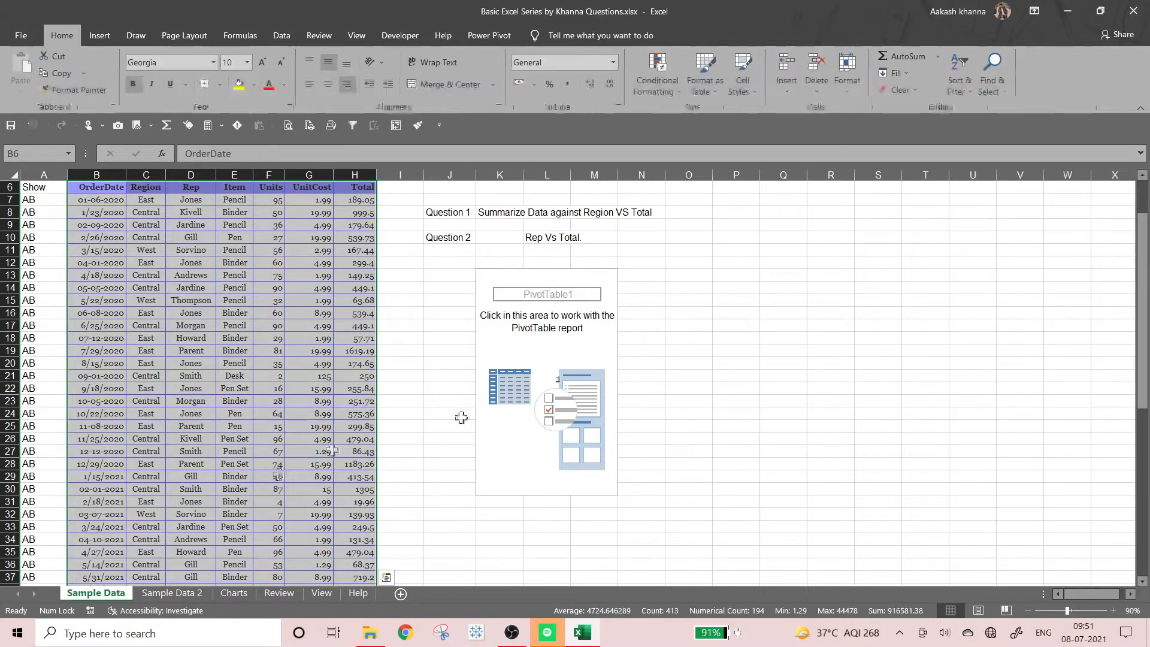
Examine the empty PivotTable placeholder and its field list, selecting cells inside and outside the report area
click(496, 374)
click(600, 438)
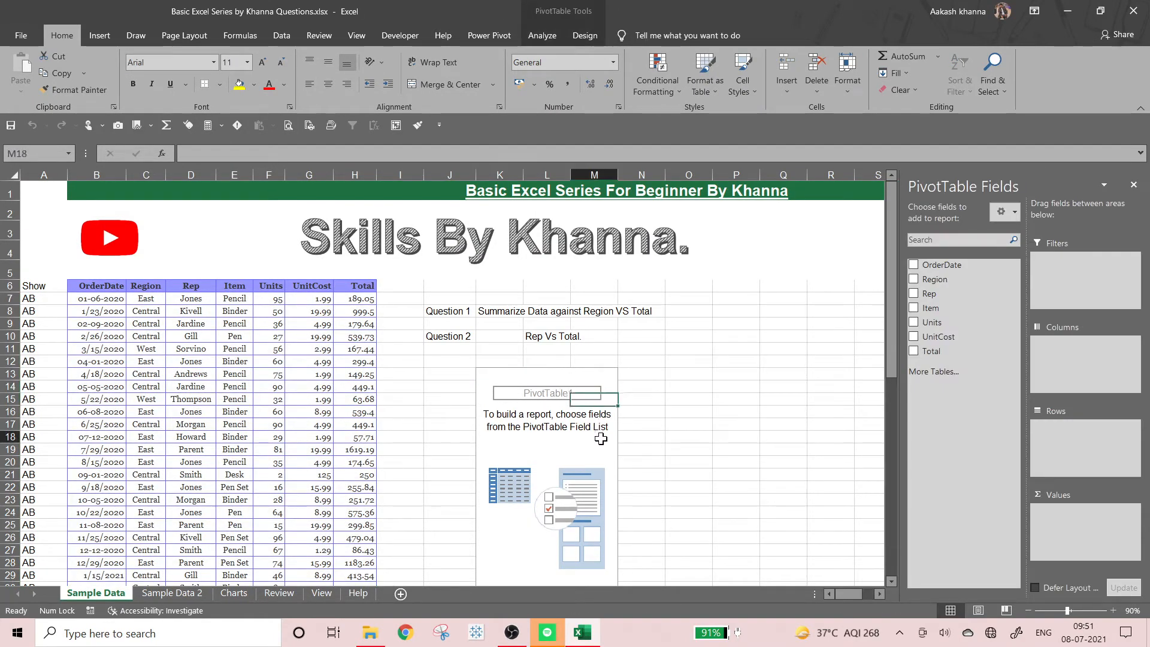
click(478, 460)
click(514, 391)
click(520, 466)
scroll(519, 470, down, 1)
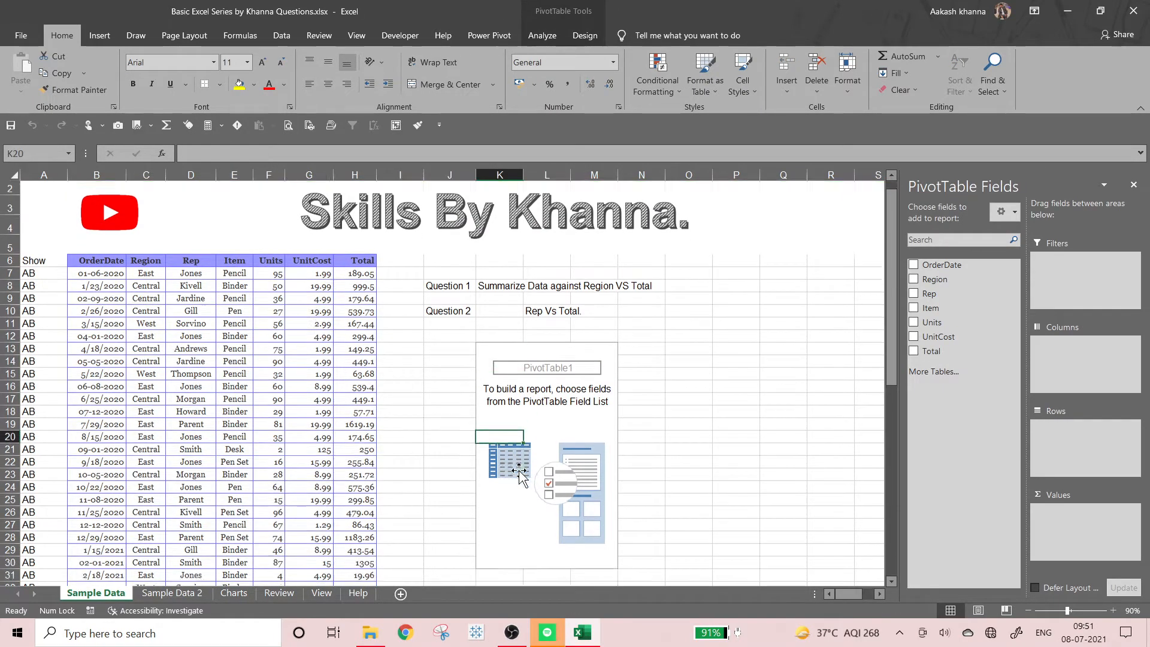
scroll(519, 470, down, 1)
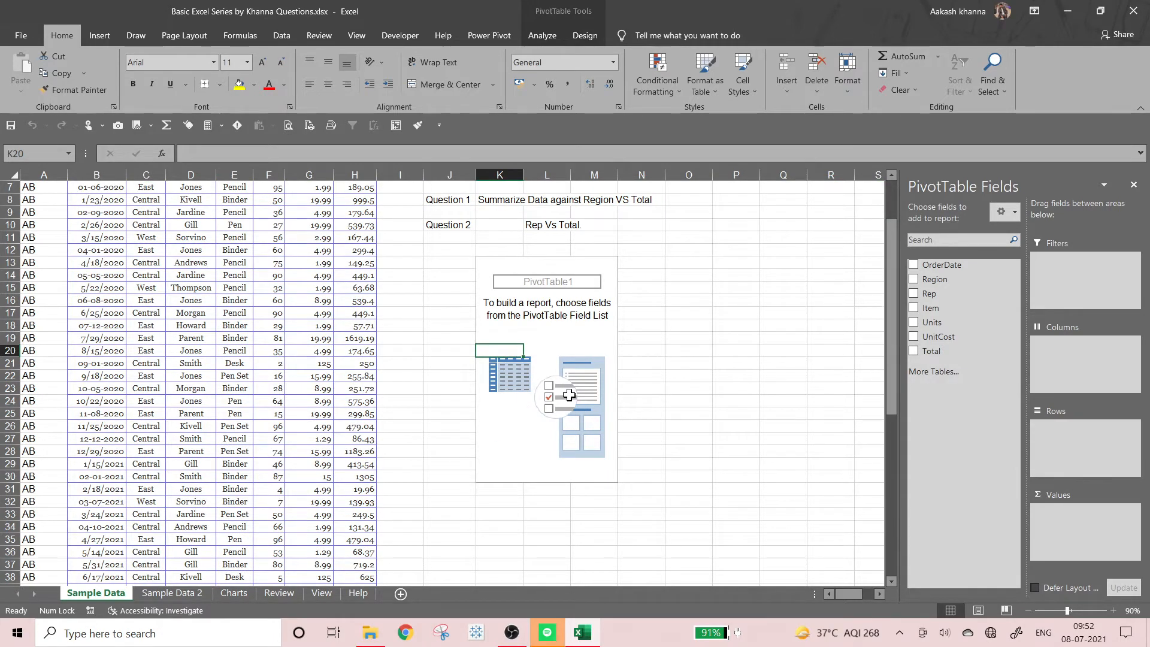
scroll(569, 394, up, 2)
click(544, 337)
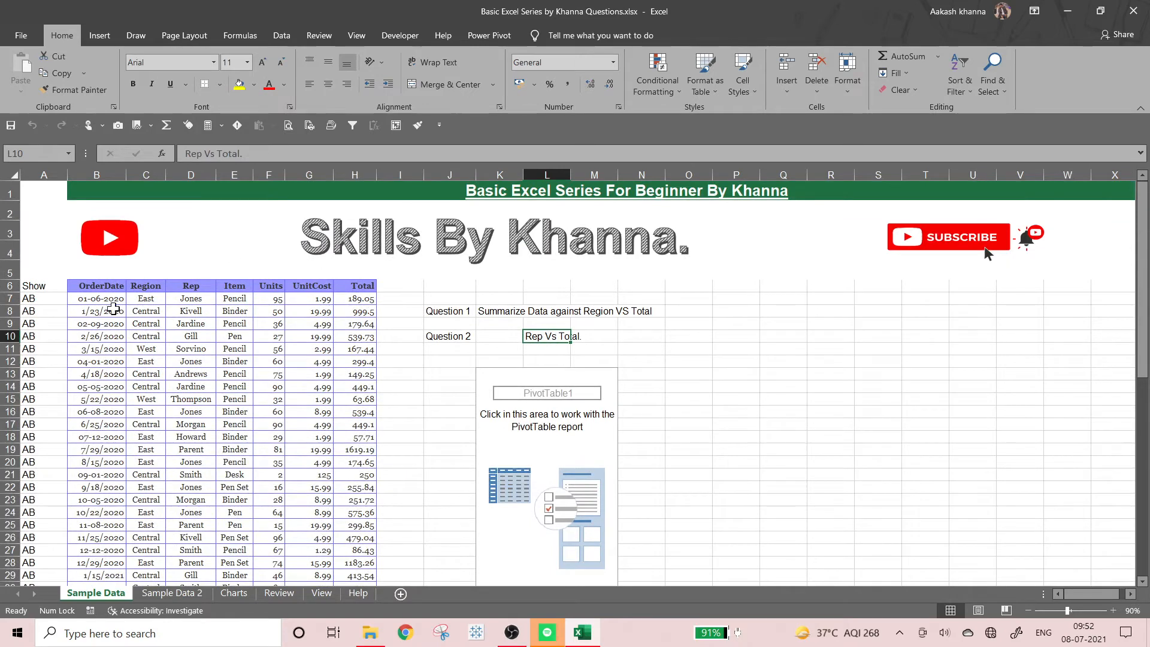
Build the PivotTable at K13 with Region as the rows and the sum of Total as the values
click(479, 385)
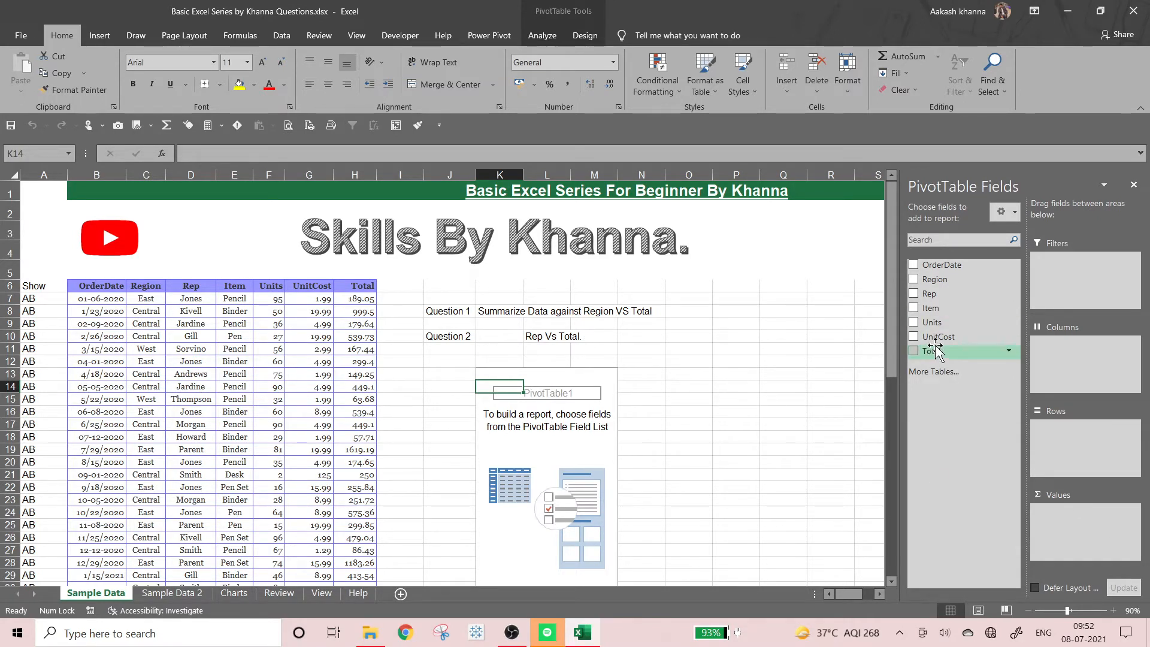
click(914, 280)
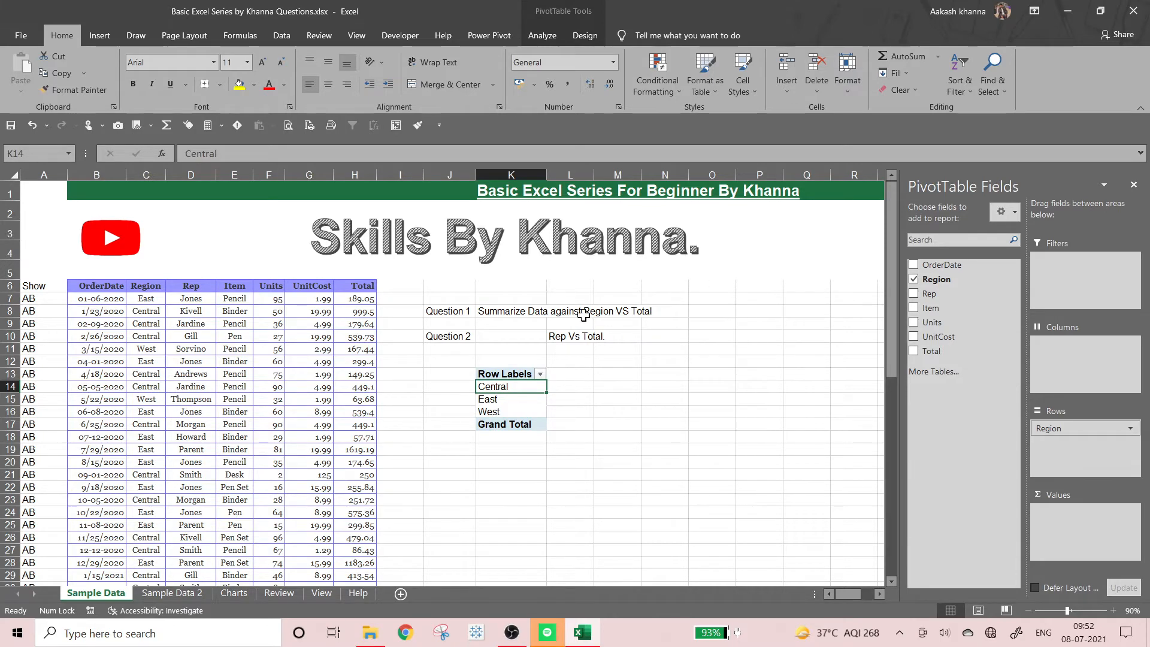
click(526, 376)
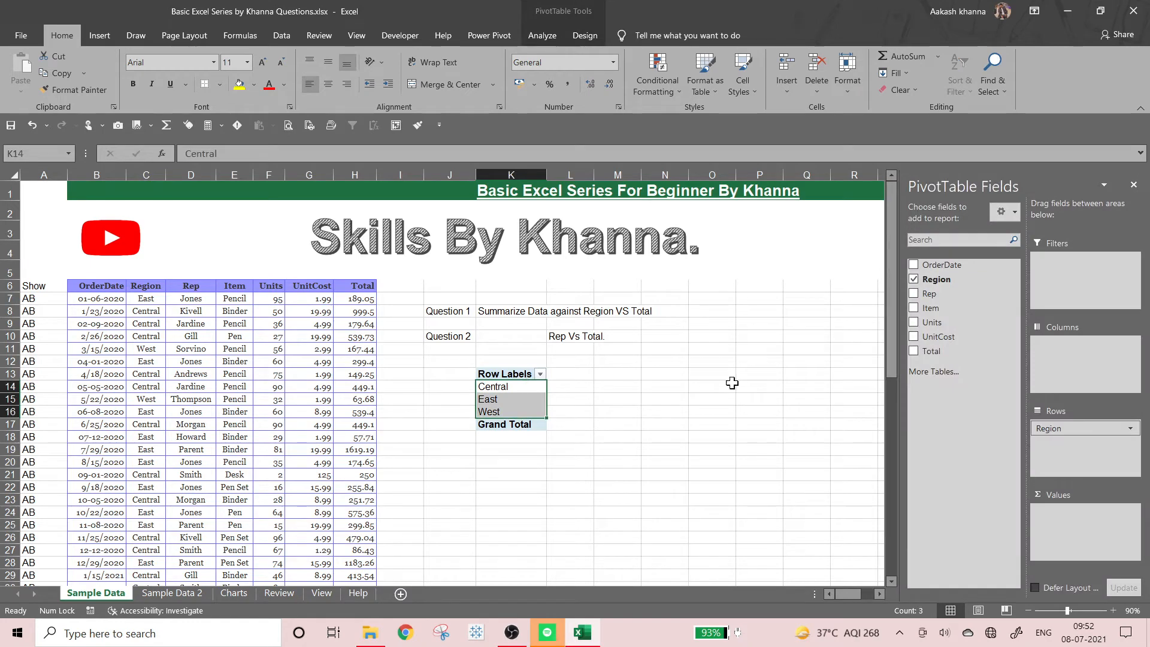
click(913, 350)
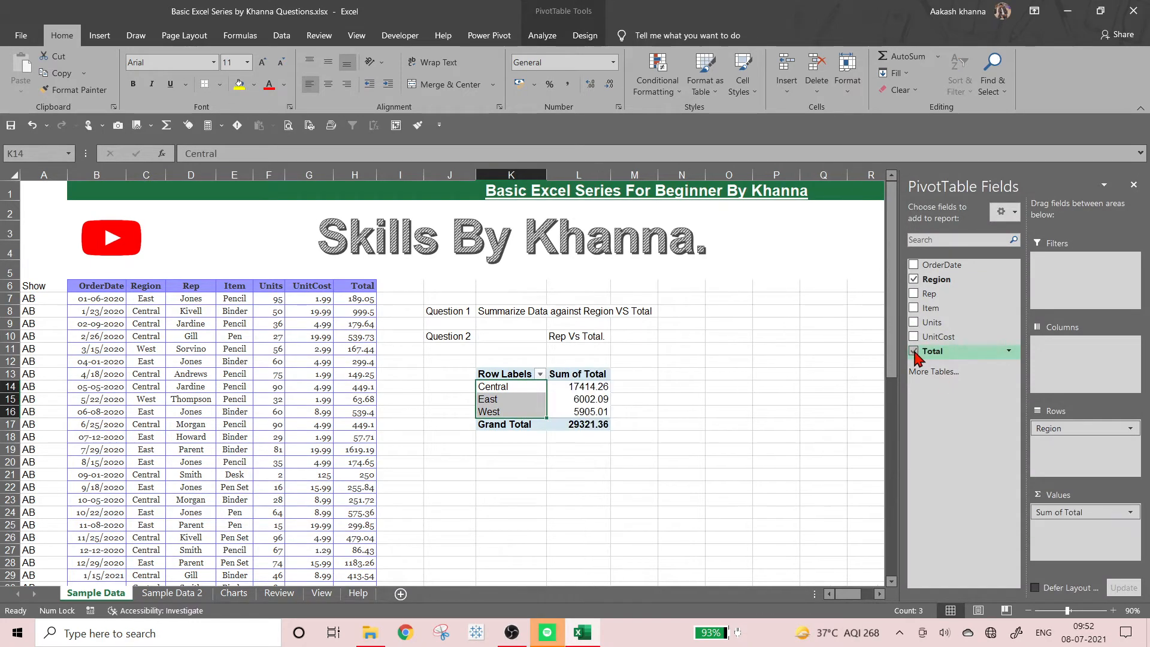
click(641, 389)
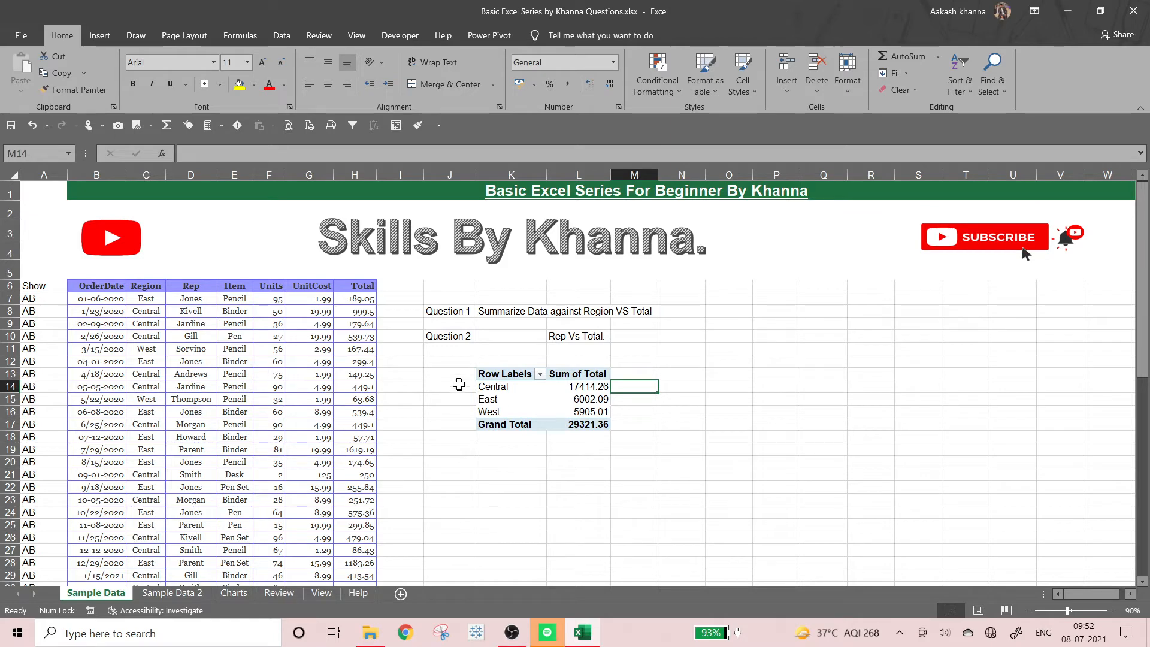
Rename the PivotTable headers in K13 and L13 to "Regioin" and "Total Value"
click(509, 374)
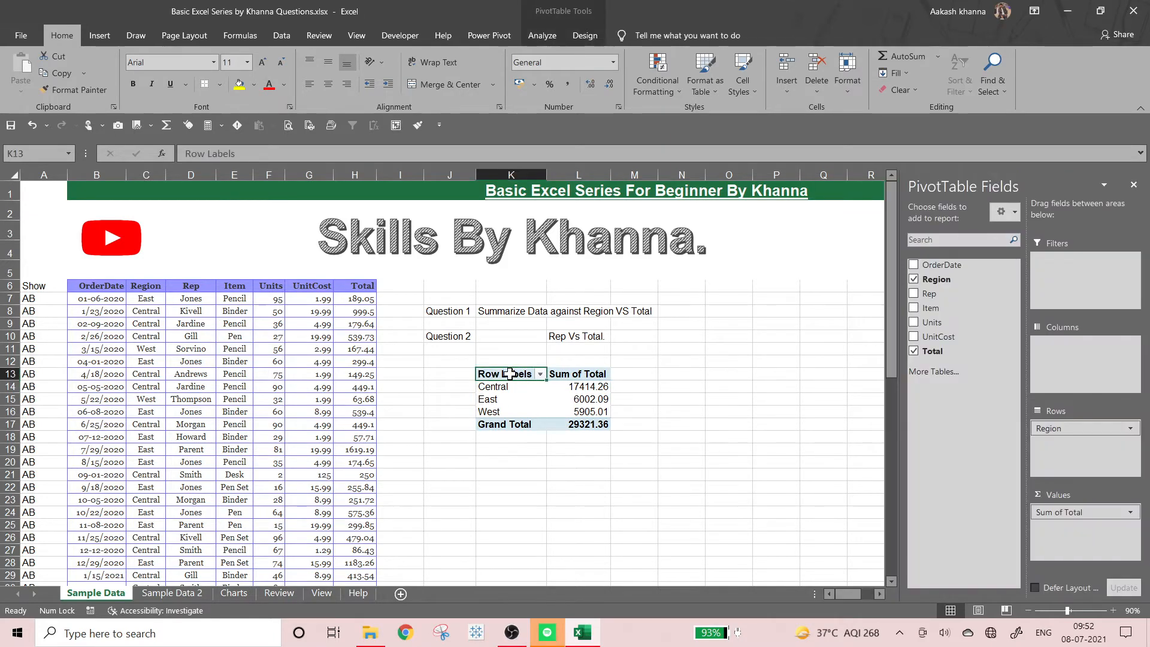
text(Regioin)
key(Tab)
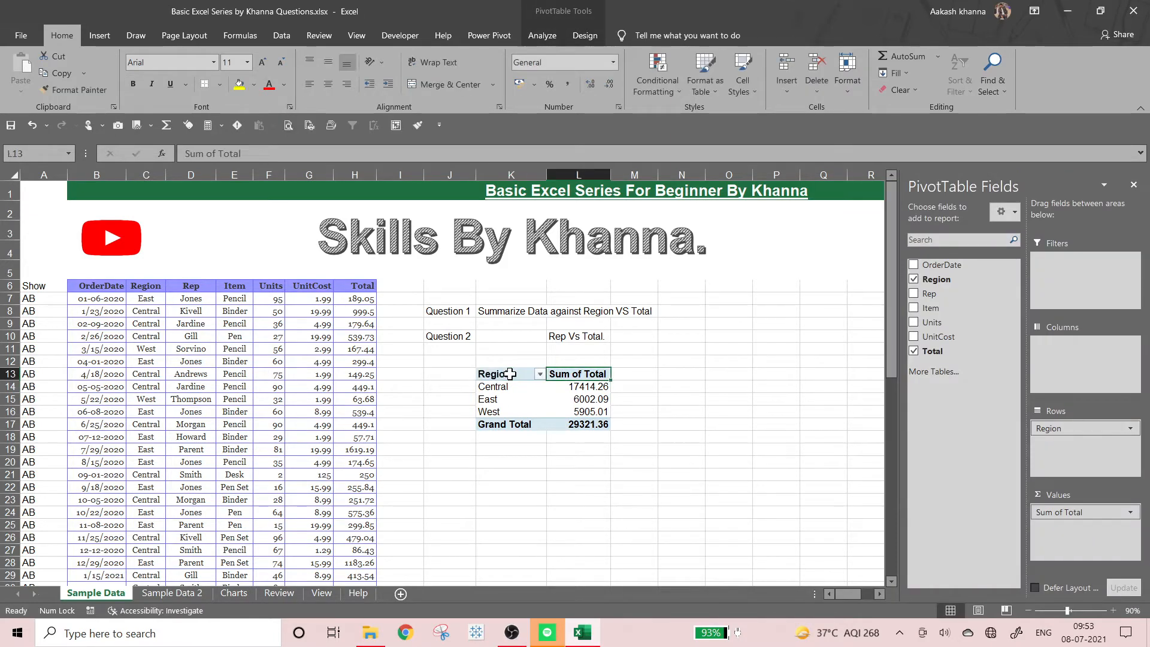
text(Total)
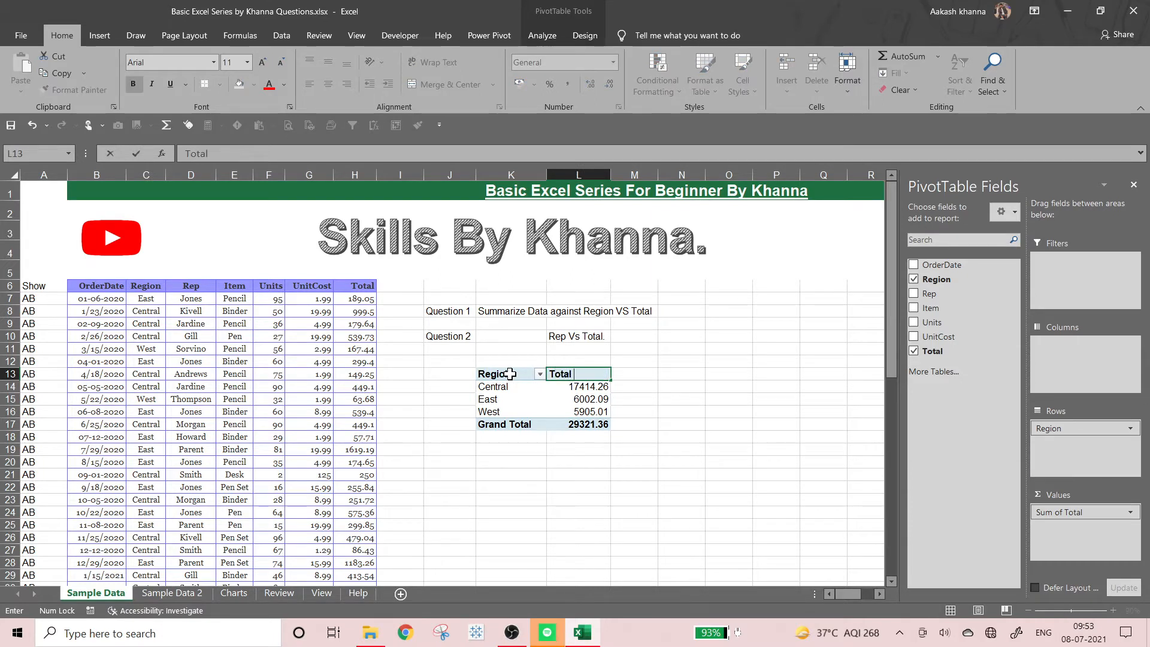
text( Value)
key(Return)
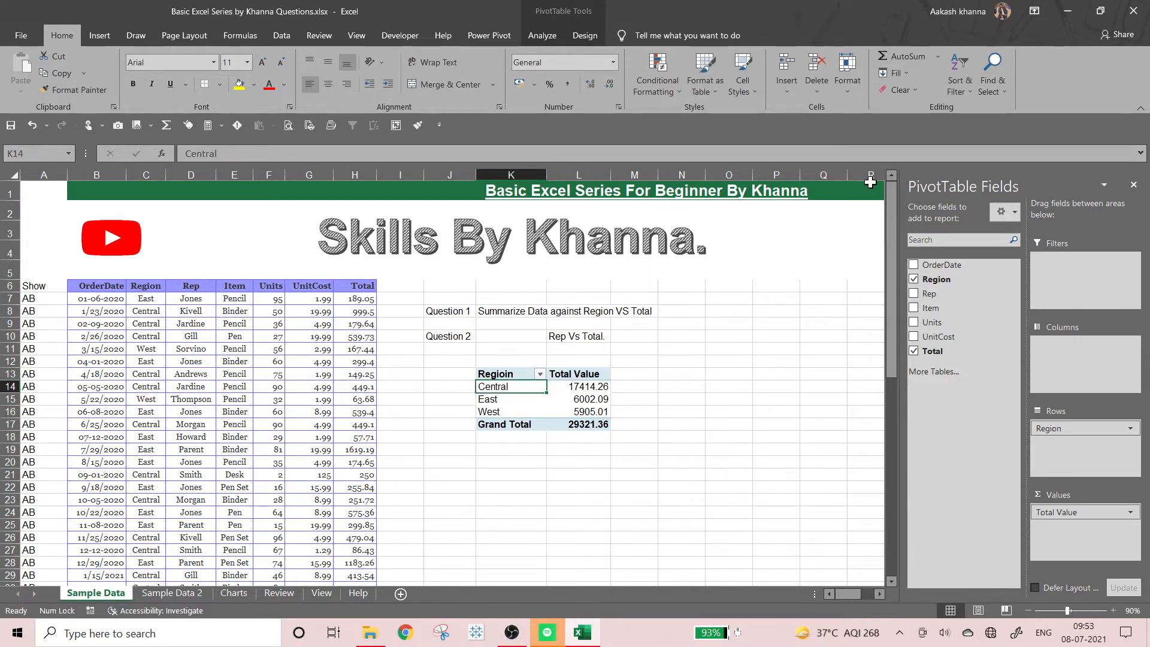
Format the PivotTable amounts in L14:L17, including the grand total, in the dollar Accounting format
drag(577, 385, 582, 424)
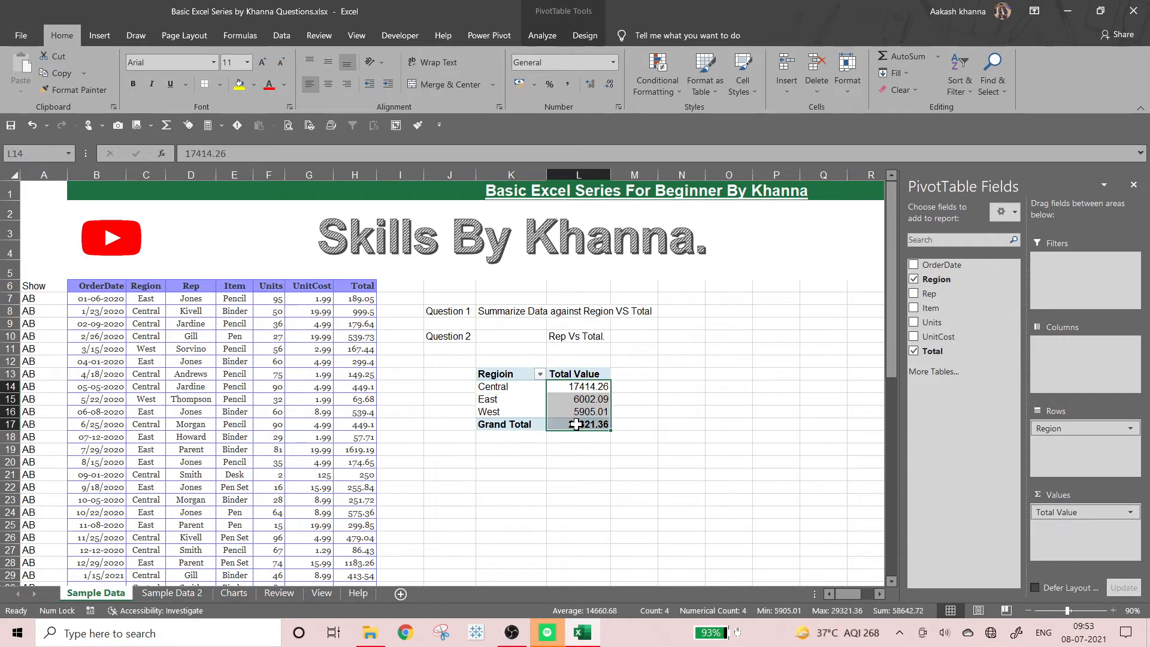
click(533, 88)
click(542, 121)
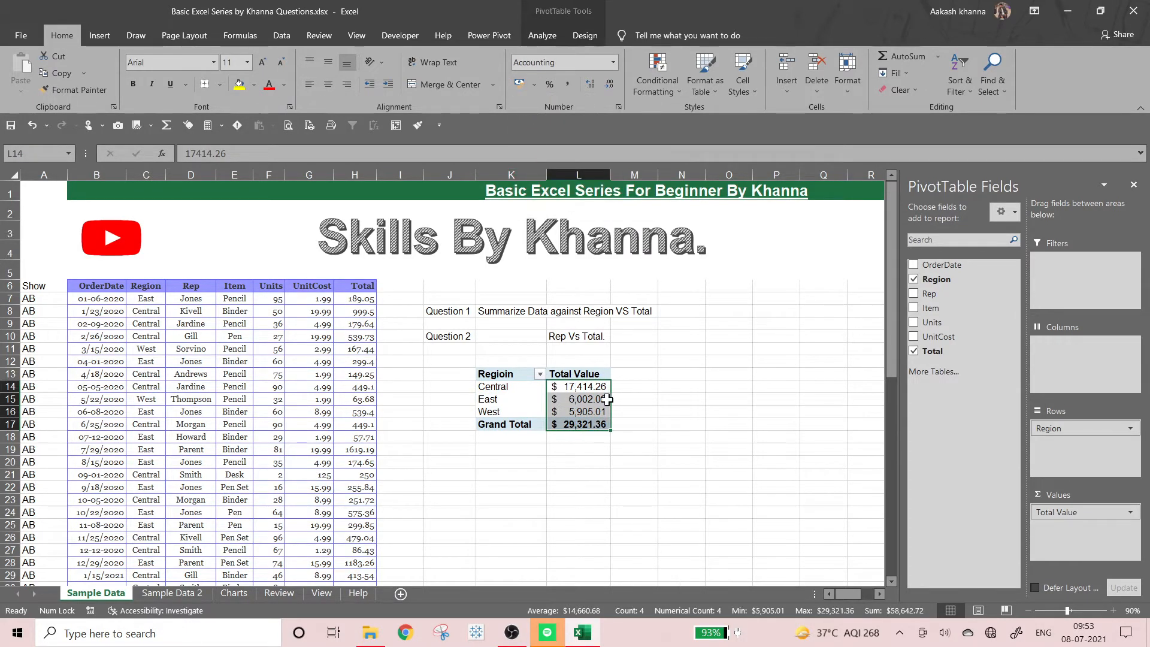
click(621, 425)
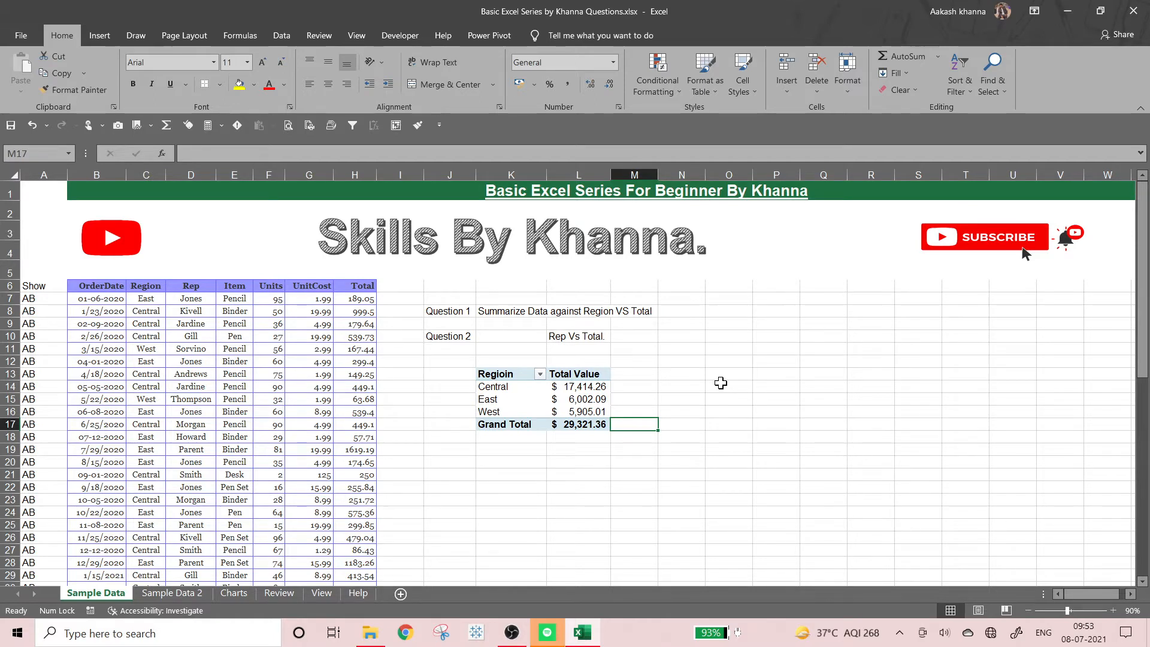
Go to the empty cell O13, beside the Region PivotTable
key(Up)
key(Up)
key(Up)
key(Right)
key(Right)
key(Up)
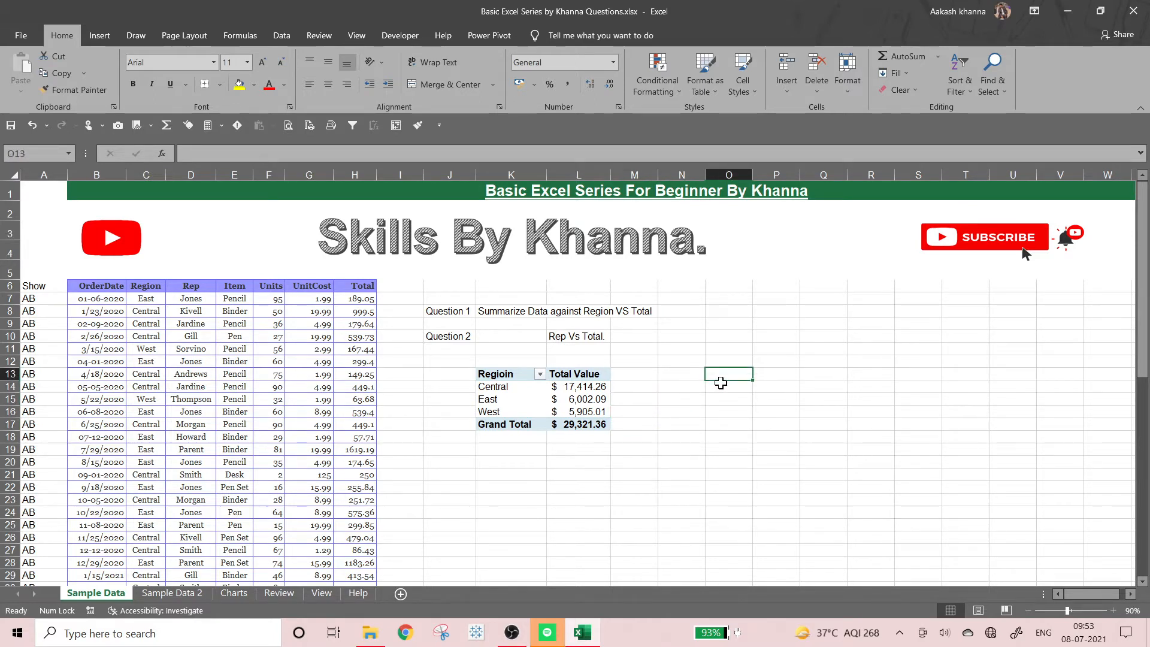
Enter the region names Central, East and West in cells O14 to O16
key(Down)
text(Central)
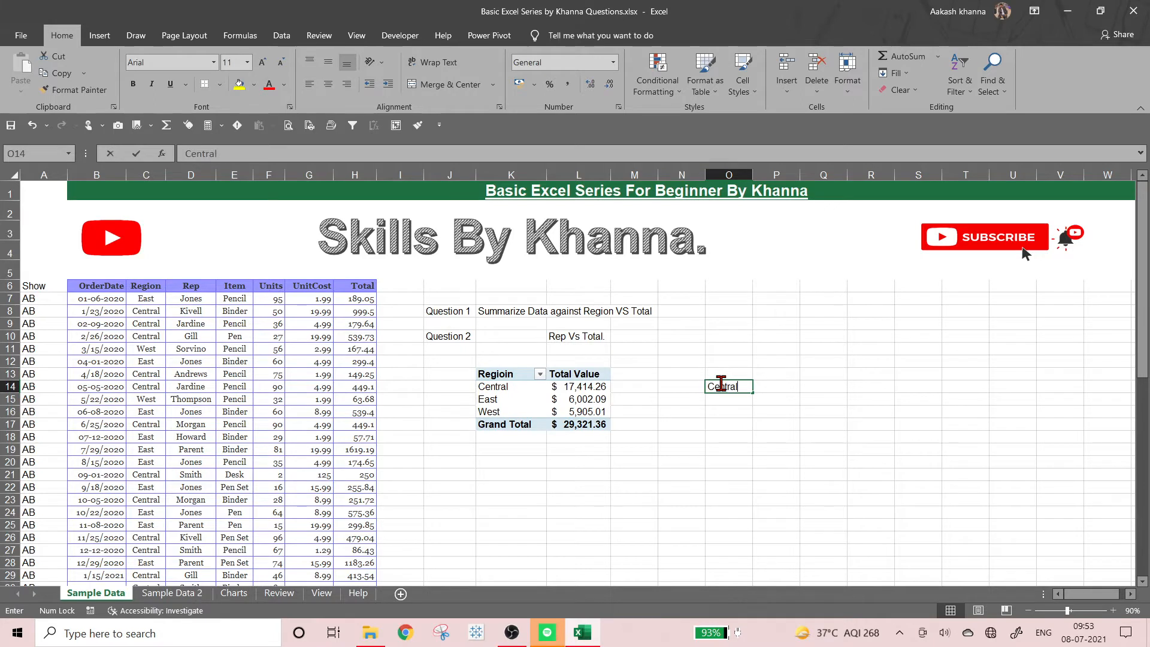
key(Return)
text(East)
key(Return)
text(We)
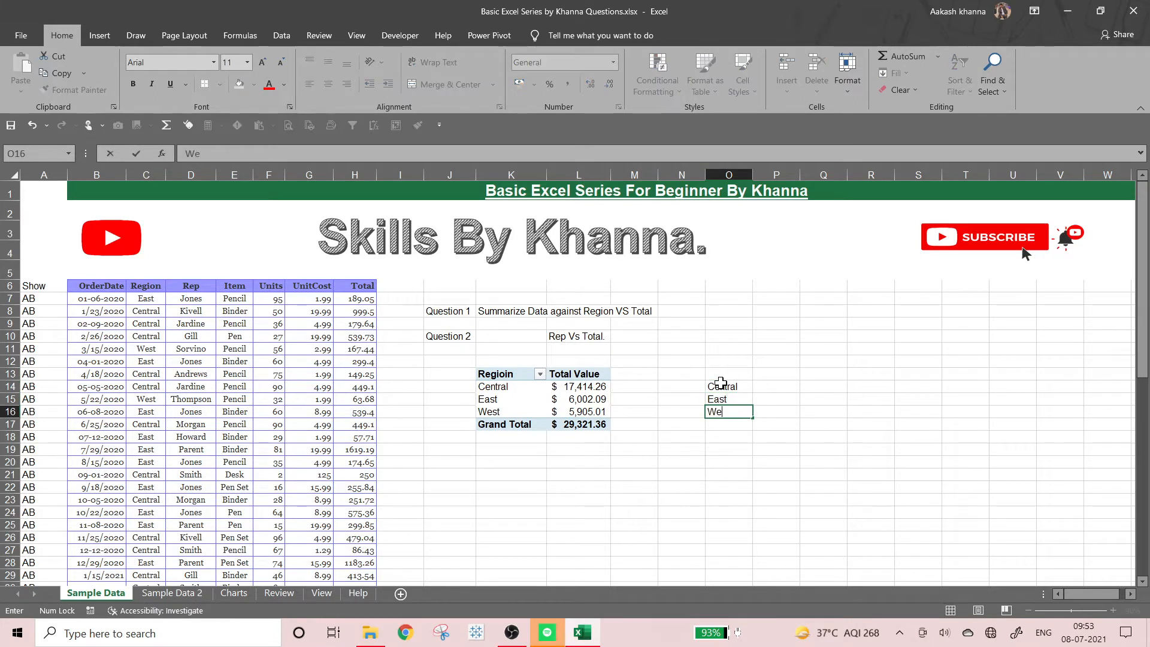
key(Right)
Enter the label "Sumif" in cell Q9
key(Up)
key(Up)
key(Up)
key(Up)
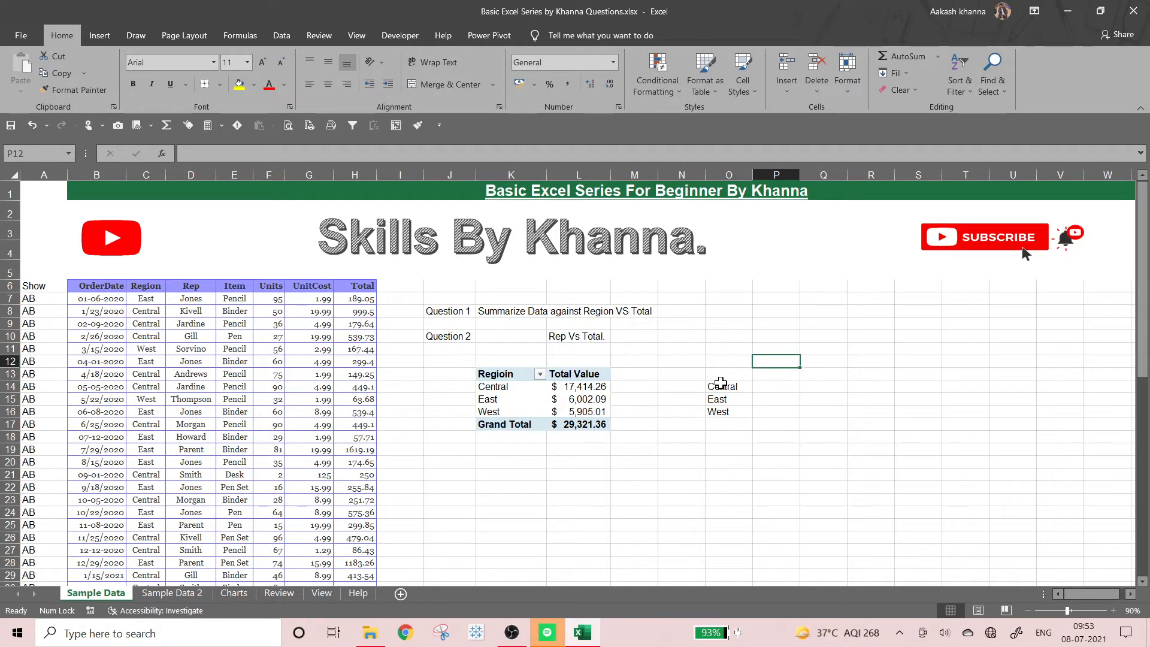
key(Right)
key(Up)
key(Up)
key(Up)
text(Sumif)
key(Right)
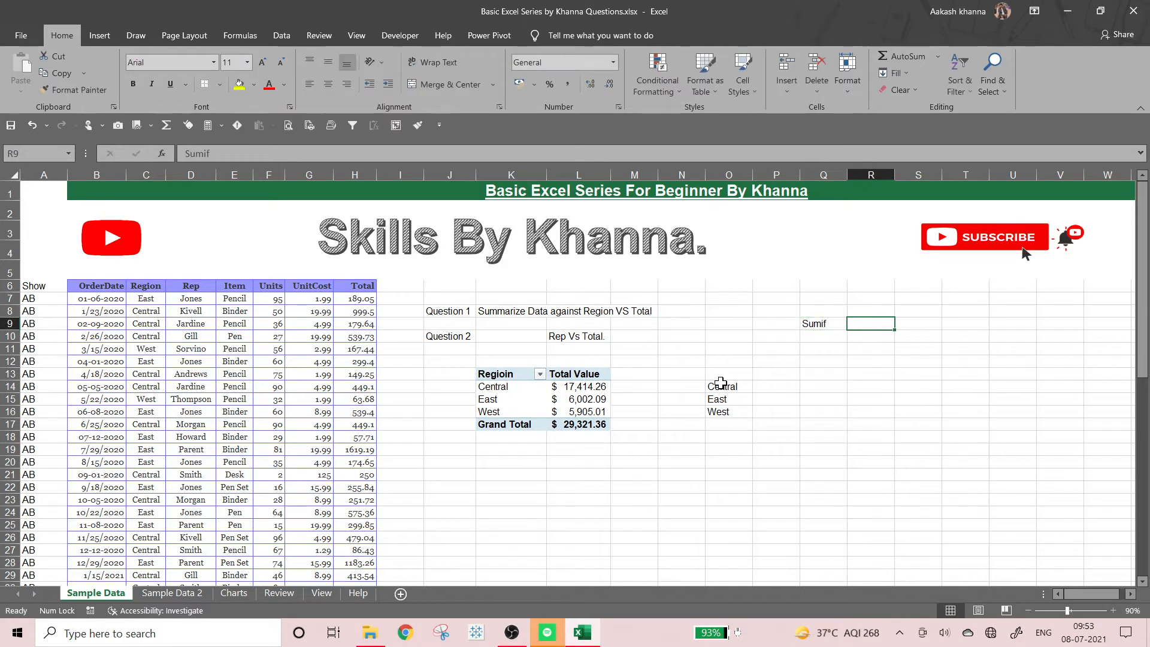
key(Left)
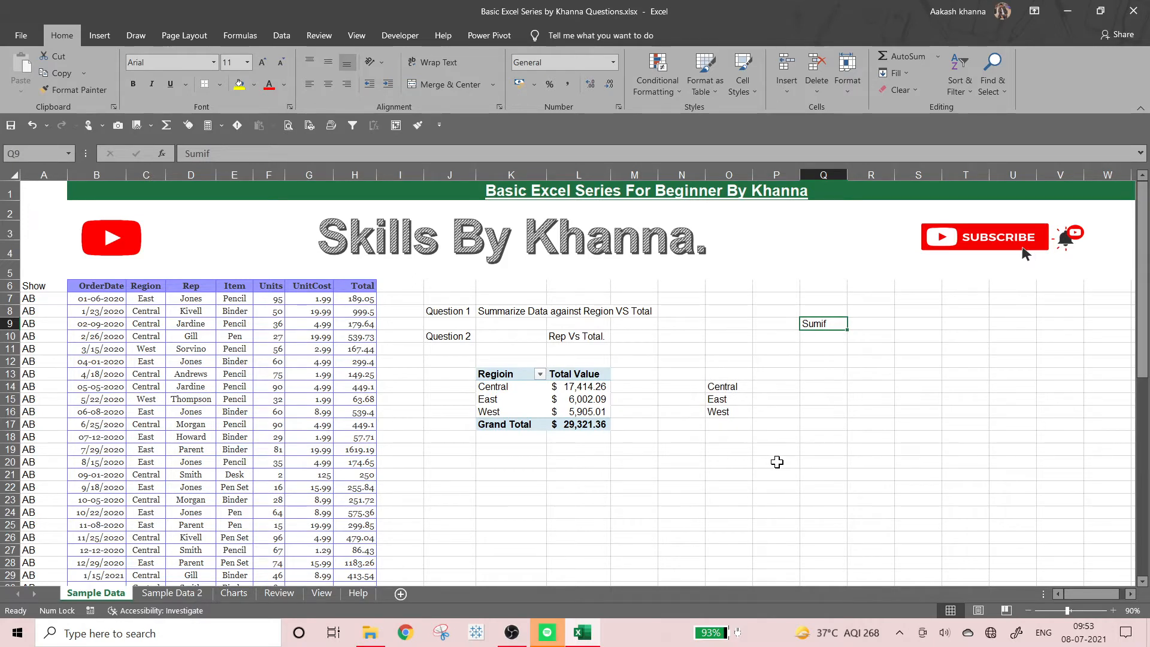
Enter the description "Criteria based summation" in cell R9, beside the Sumif label
click(871, 326)
text(C)
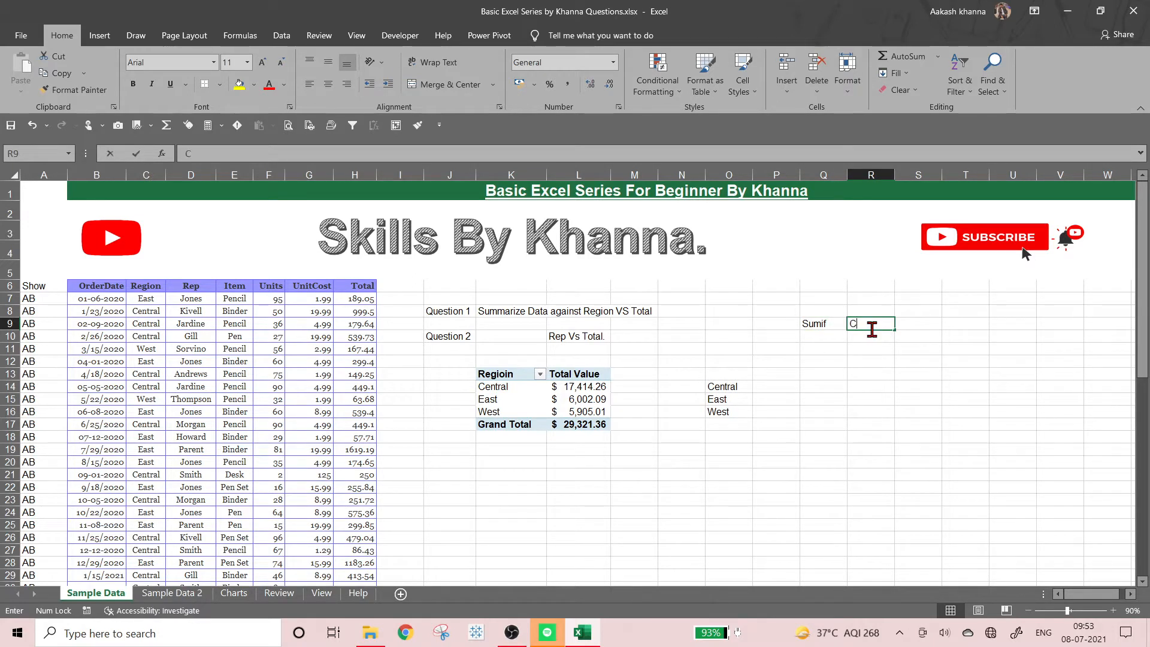
text(retie)
key(BackSpace)
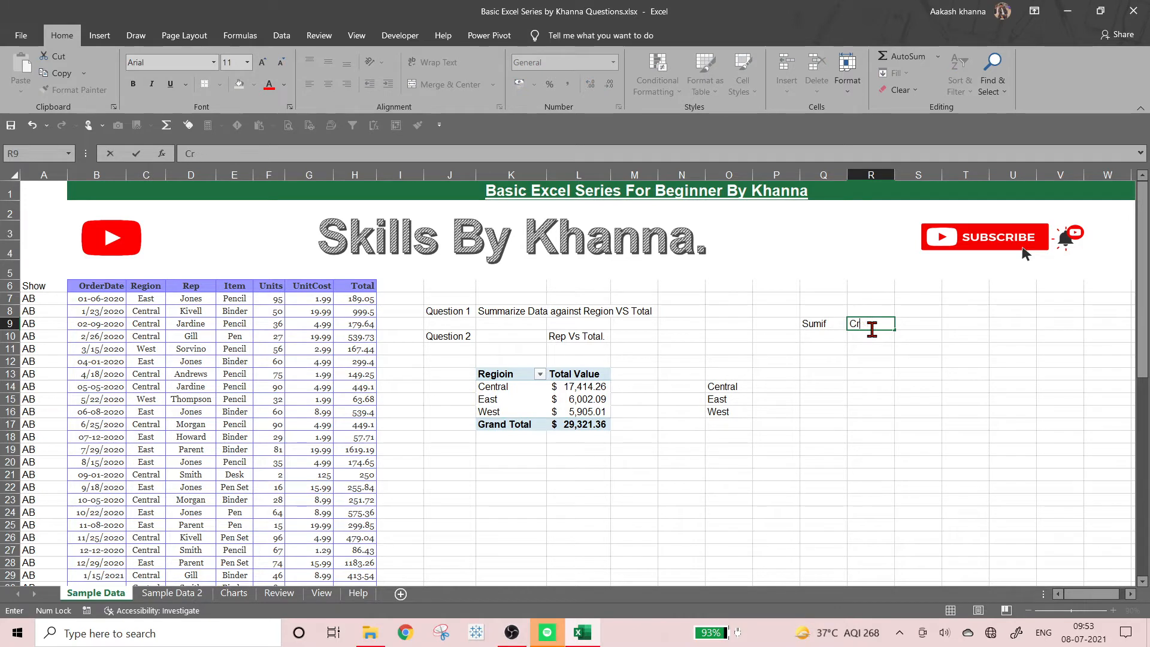
text(iteria based summa)
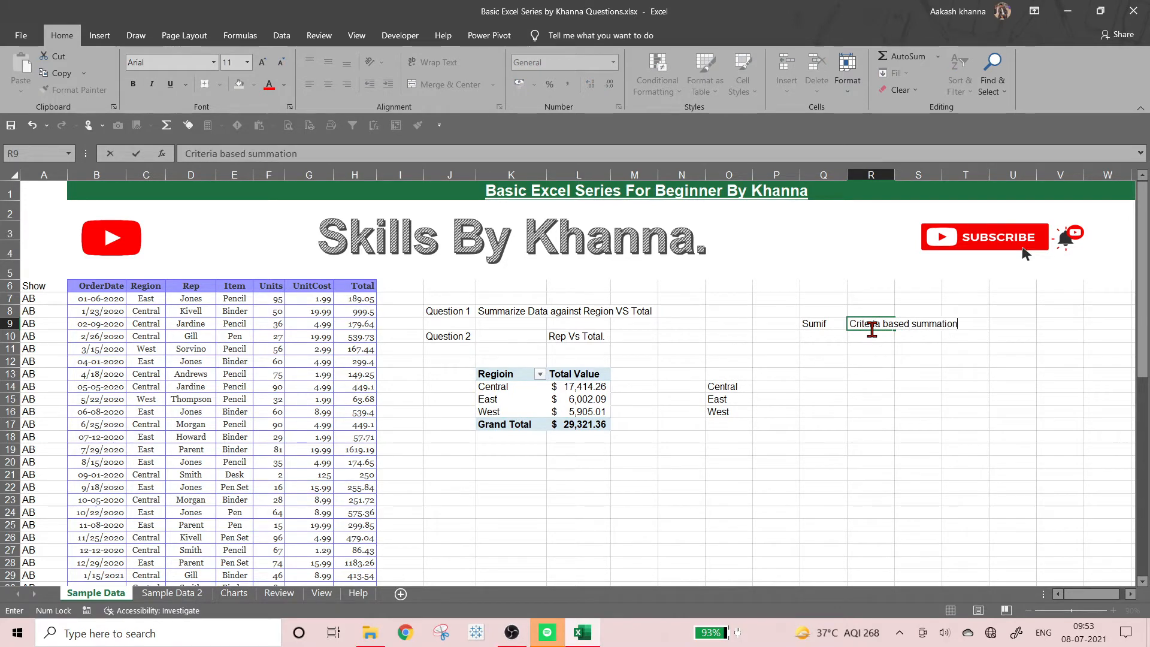
text(tion)
key(Return)
Search for the SUMIF function and insert it in cell P14, beside the Central label
key(Right)
key(Down)
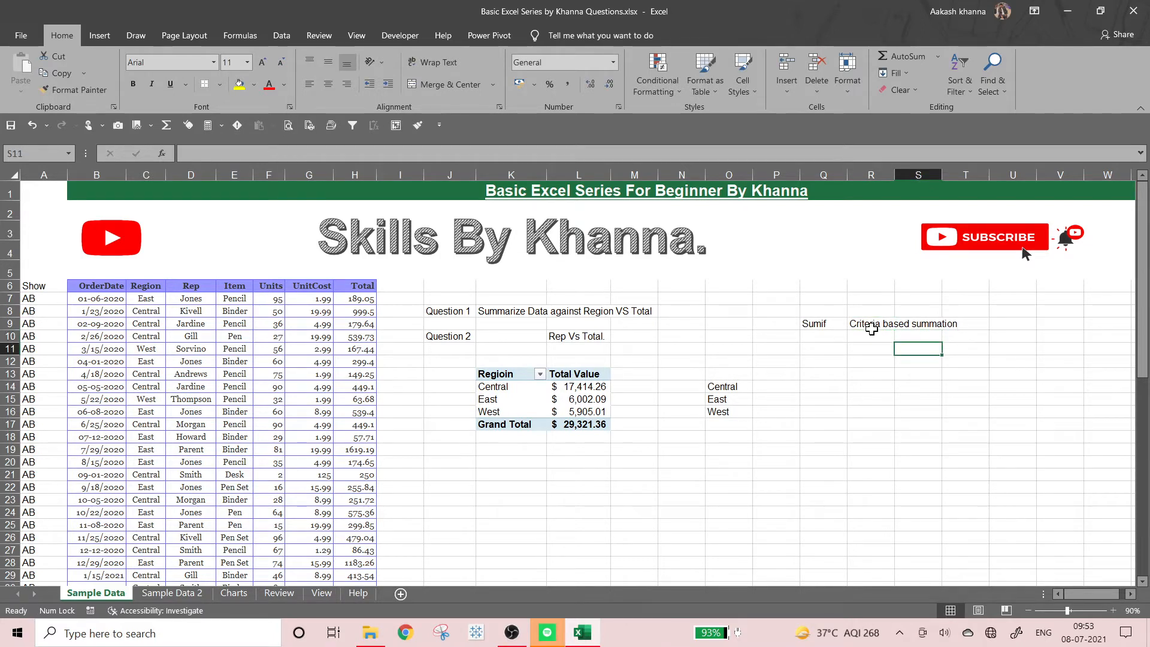
key(Left)
key(Left)
key(Down)
key(Down)
key(Down)
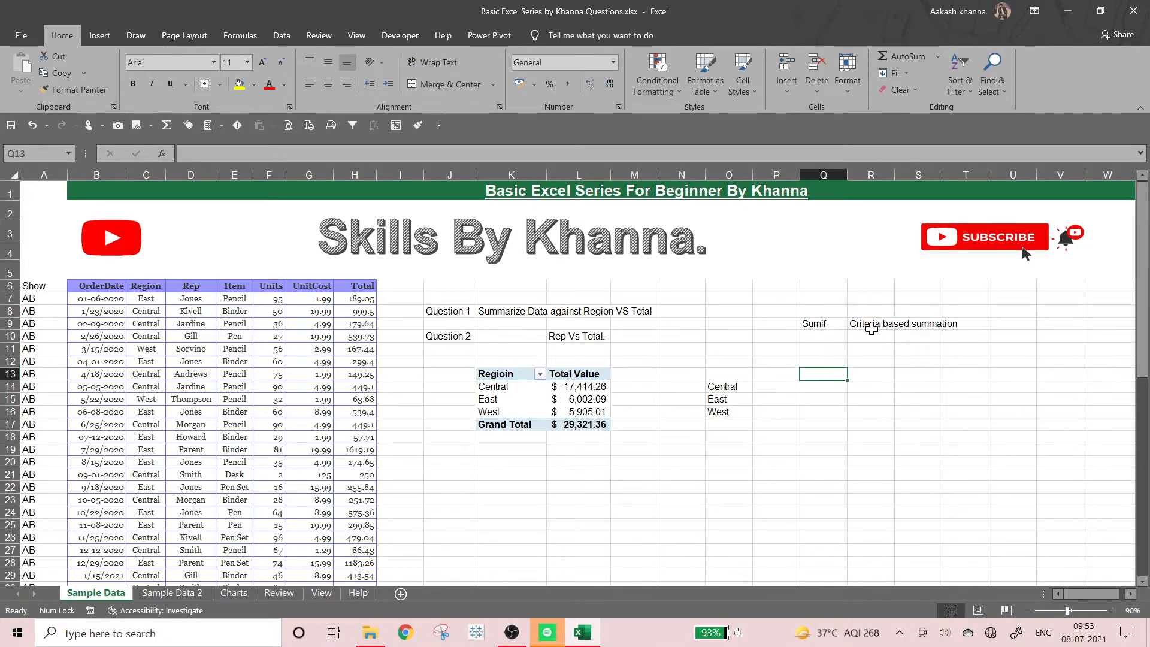
key(Left)
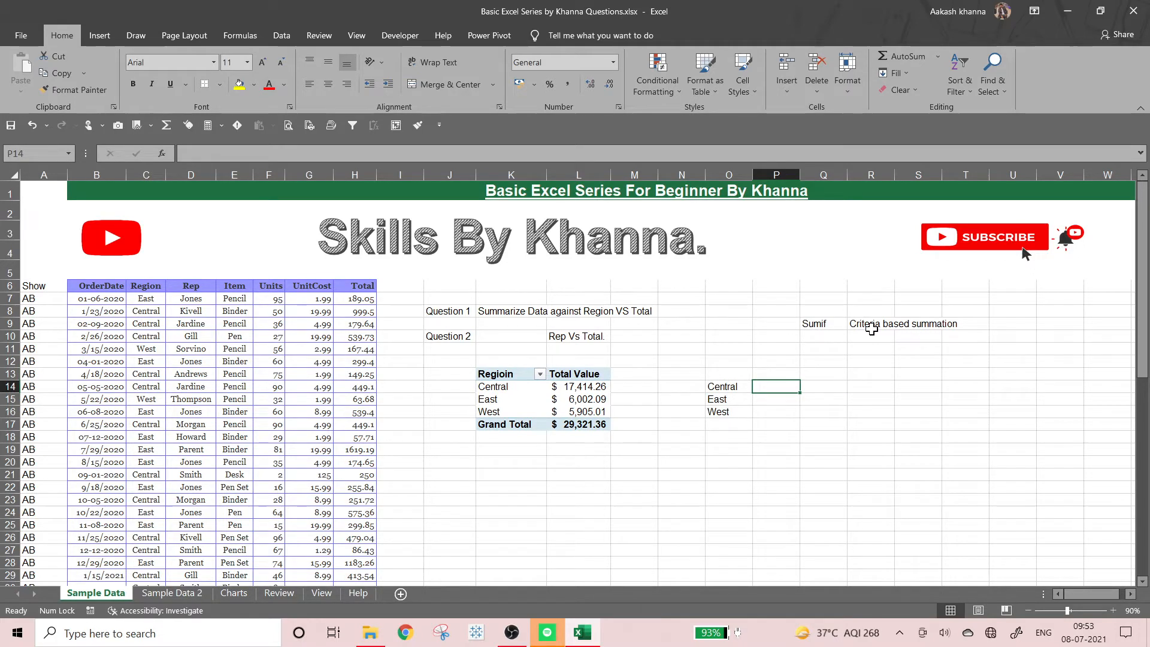
text(=)
key(BackSpace)
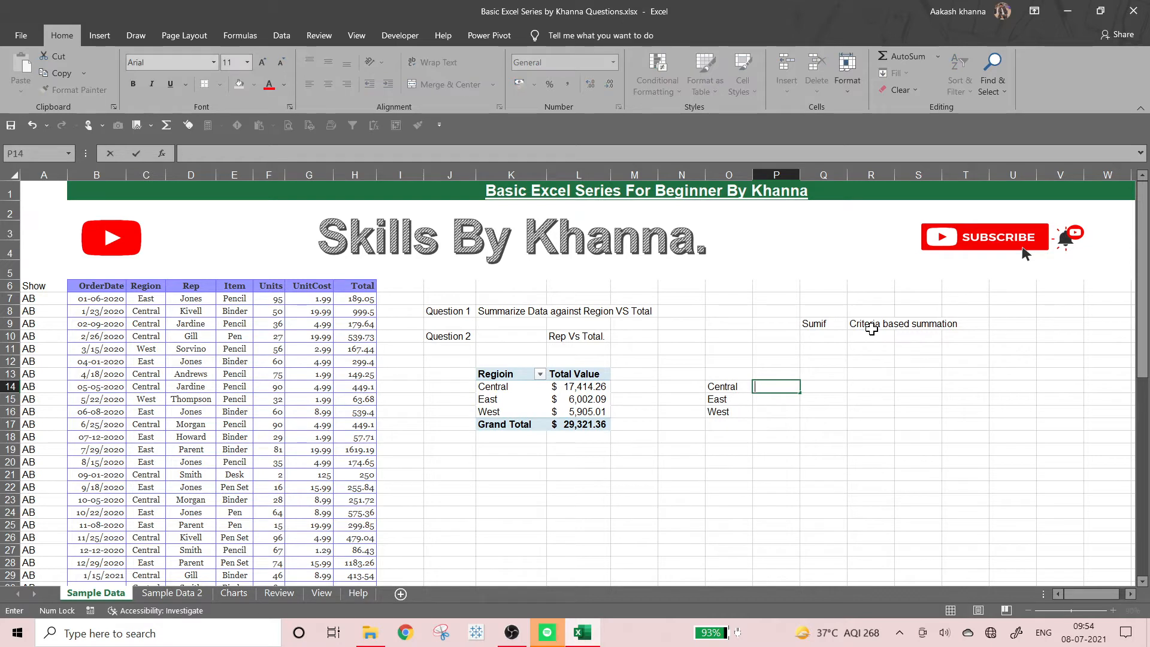
click(808, 385)
click(780, 386)
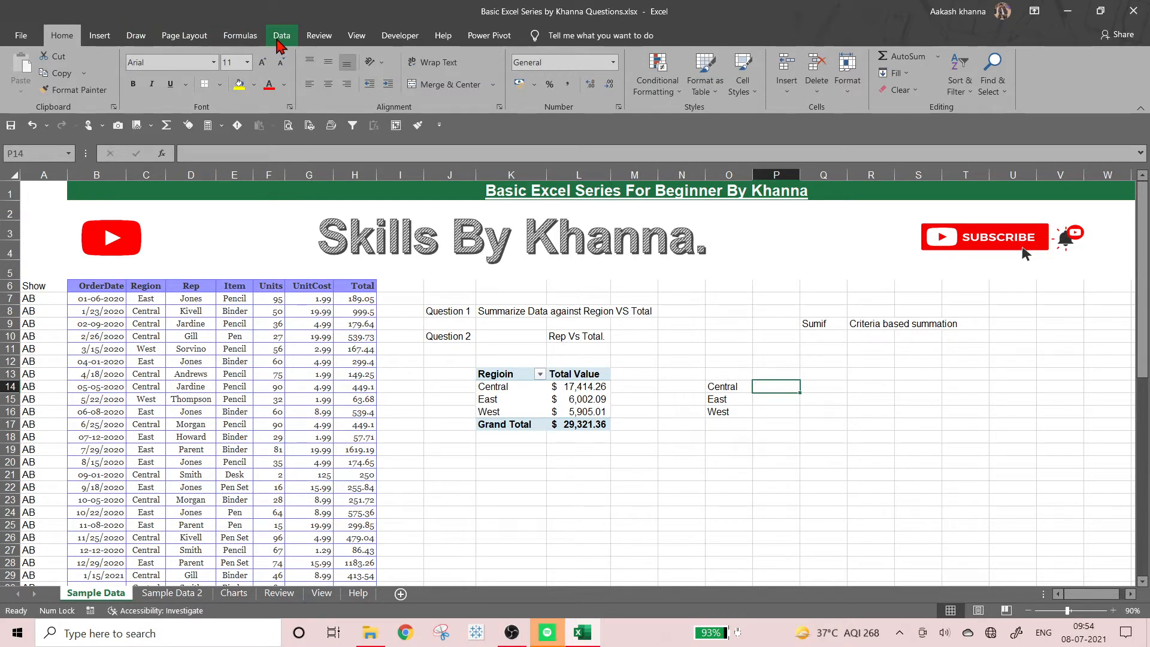
click(240, 36)
click(24, 71)
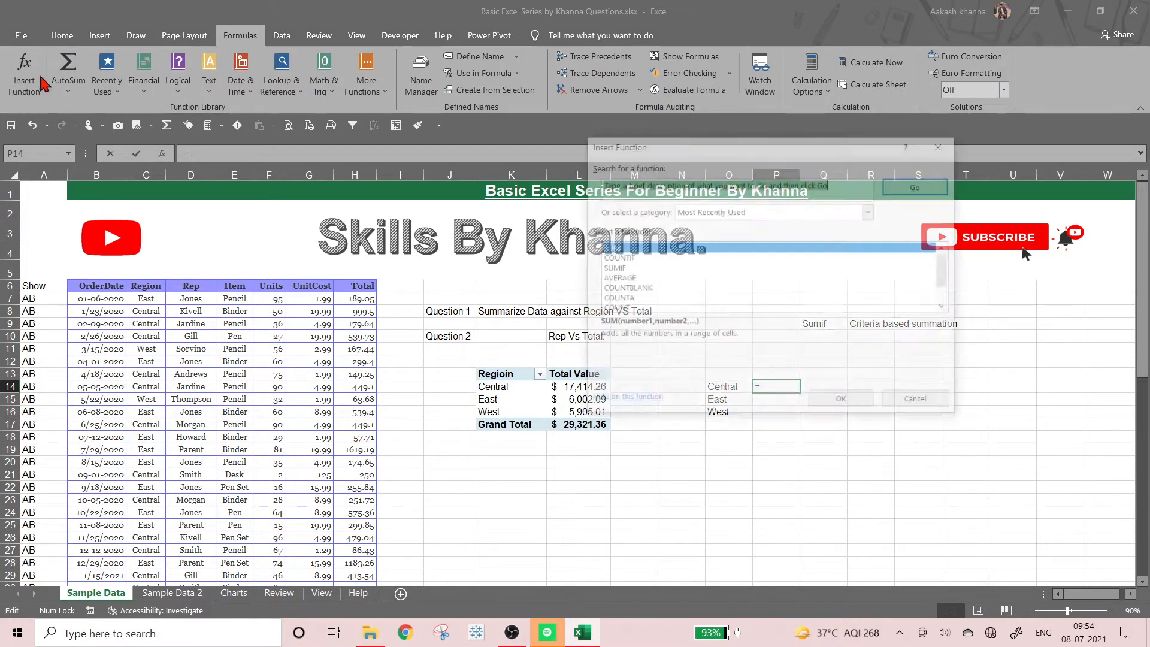
text(sum)
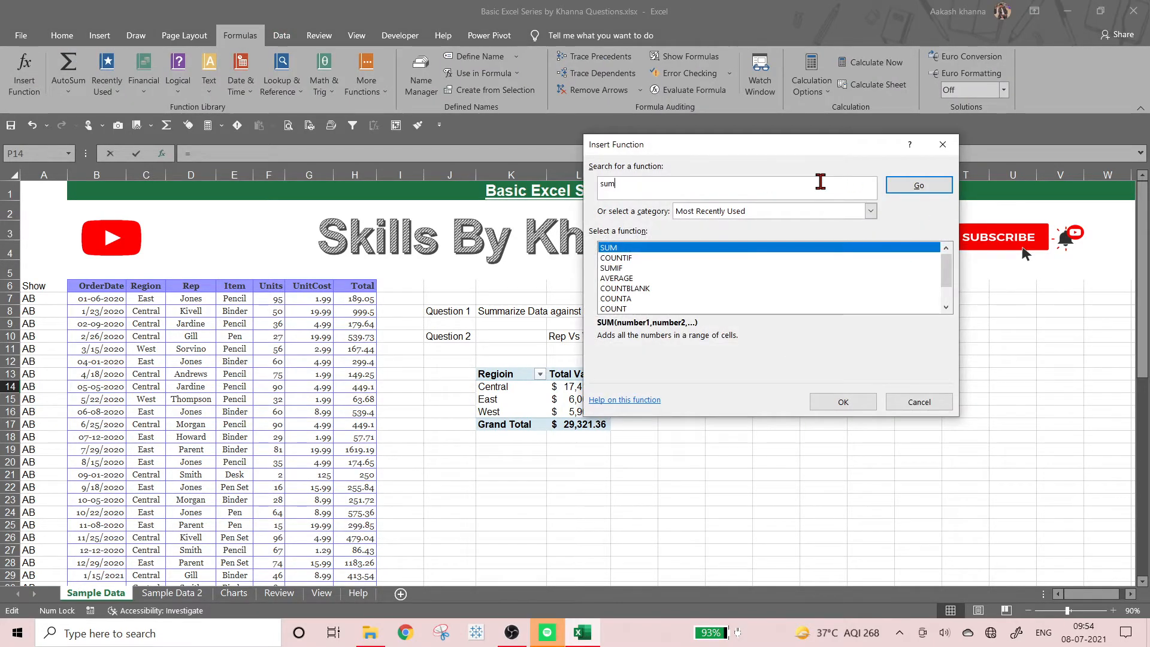
text(if)
click(932, 188)
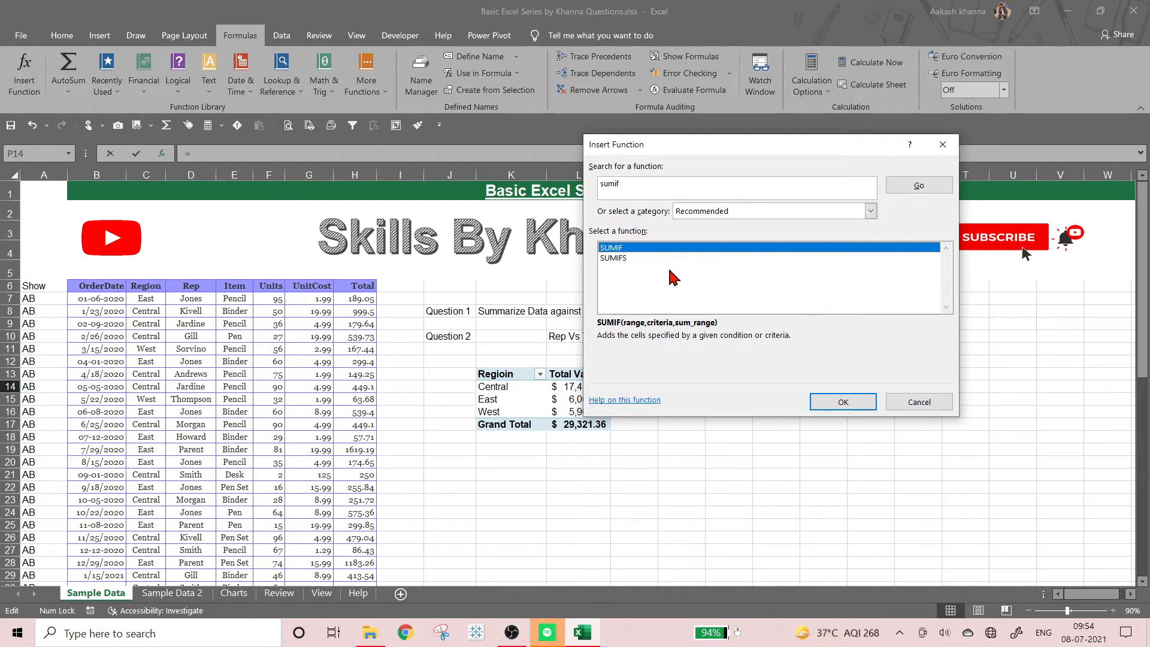
click(844, 401)
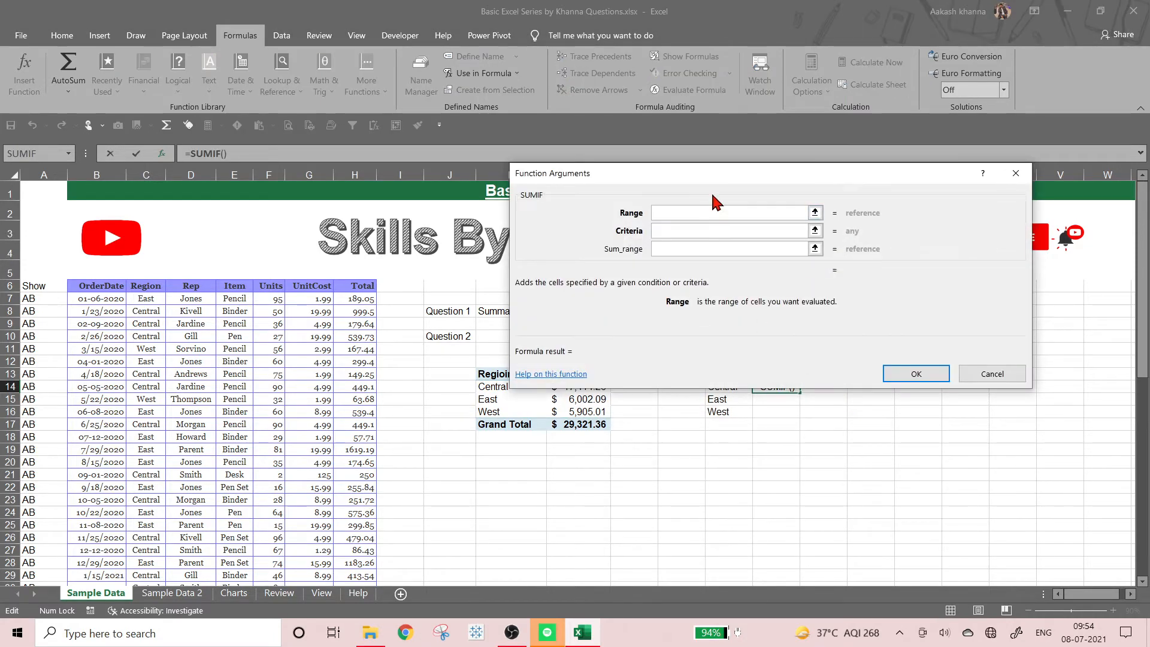
Set the SUMIF range to the Region column as the absolute reference $C$6:$C$64
drag(720, 179, 792, 155)
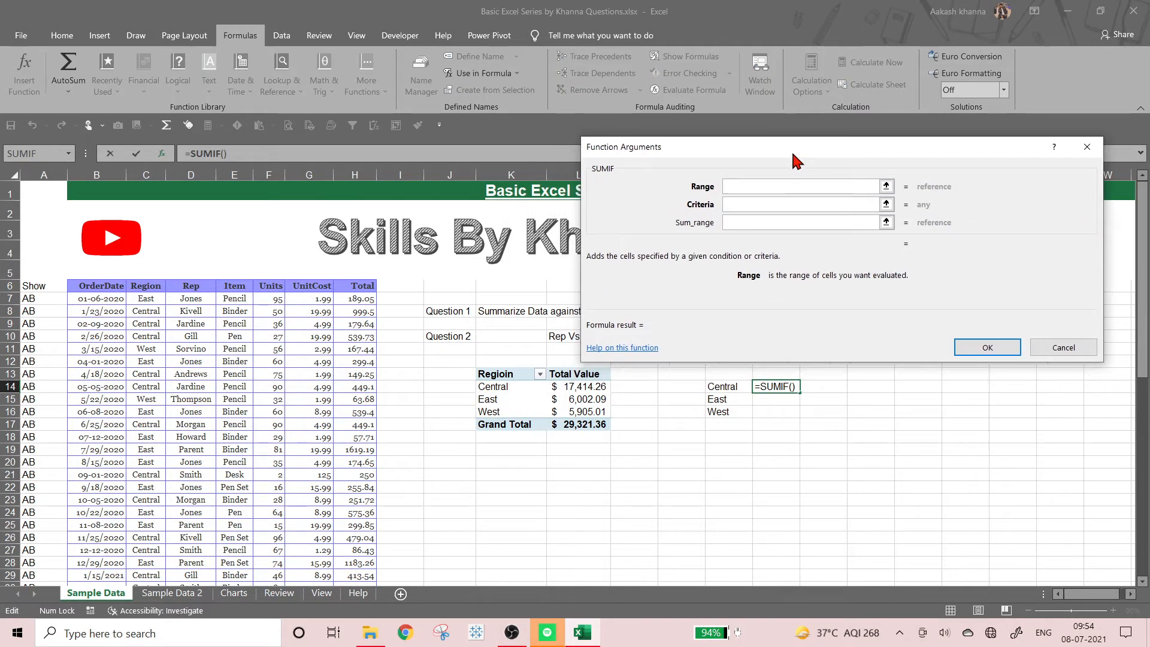
click(145, 291)
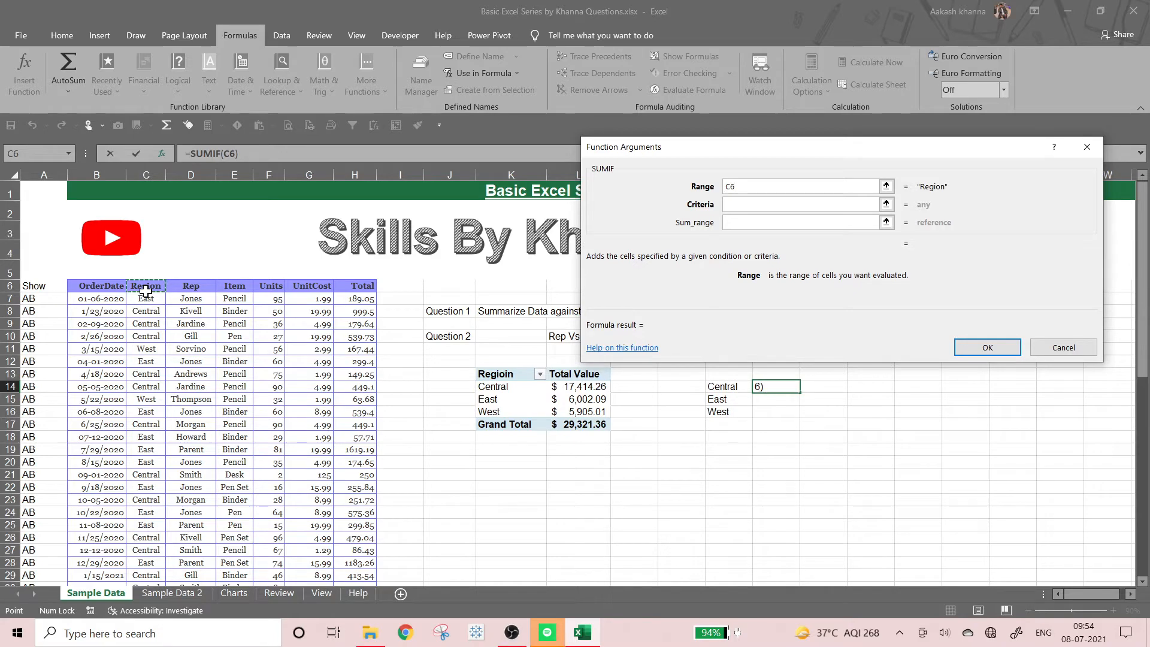
key(ctrl+shift+Down)
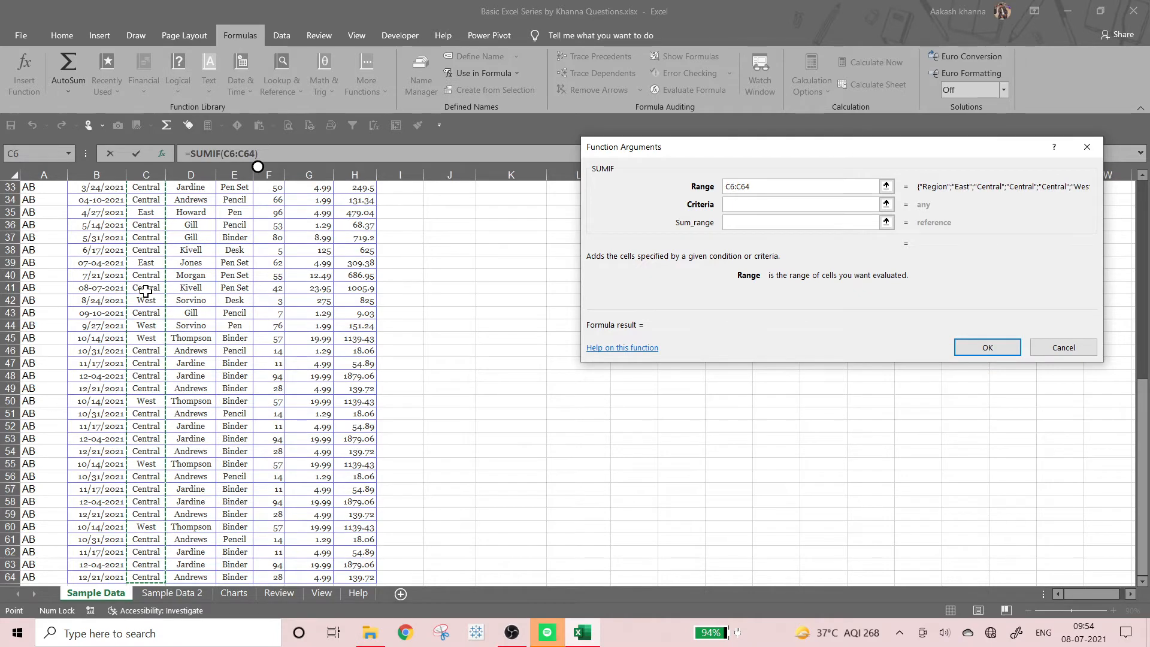
key(F4)
text(,)
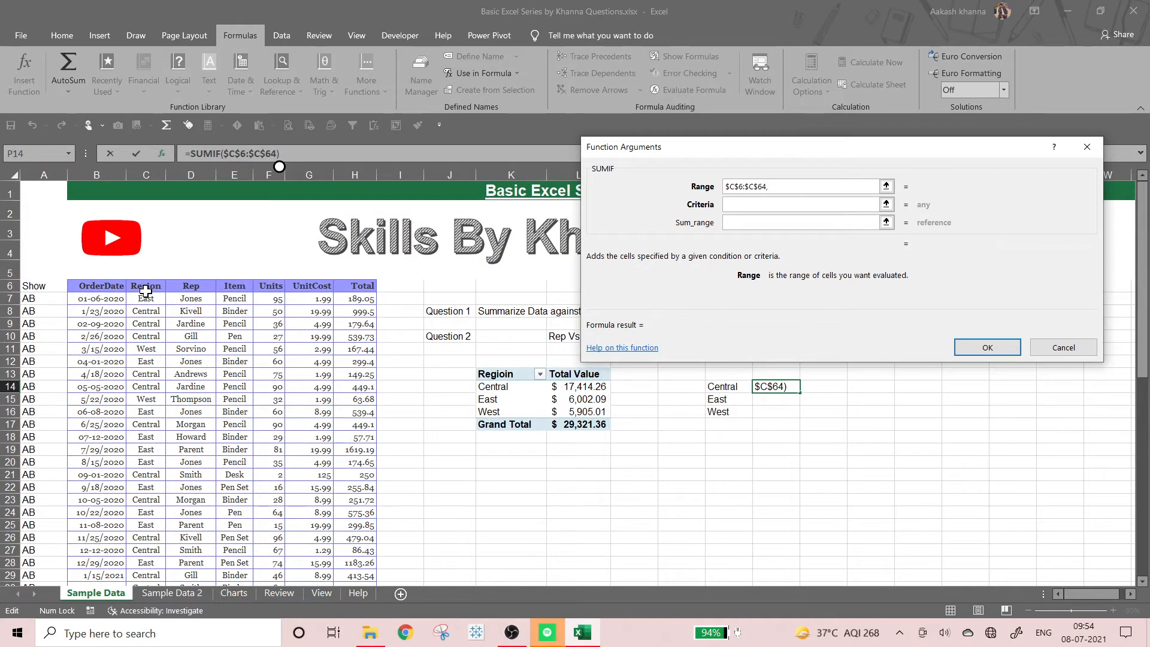
key(BackSpace)
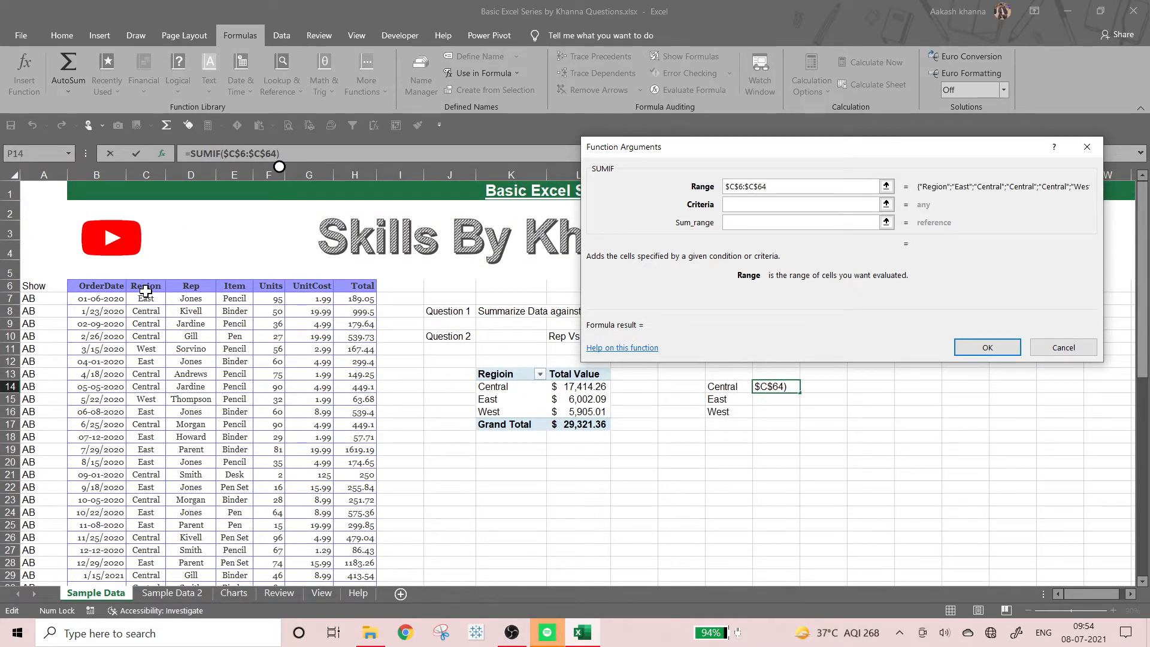
click(737, 383)
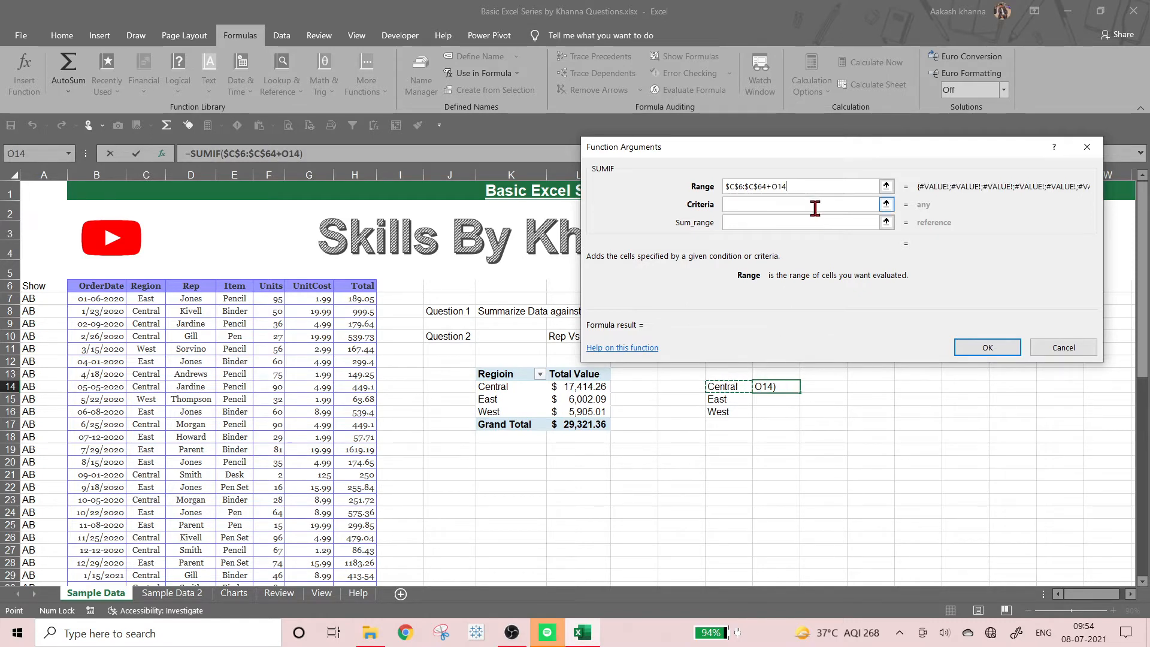
key(BackSpace)
key(BackSpace)
key(BackSpace)
key(BackSpace)
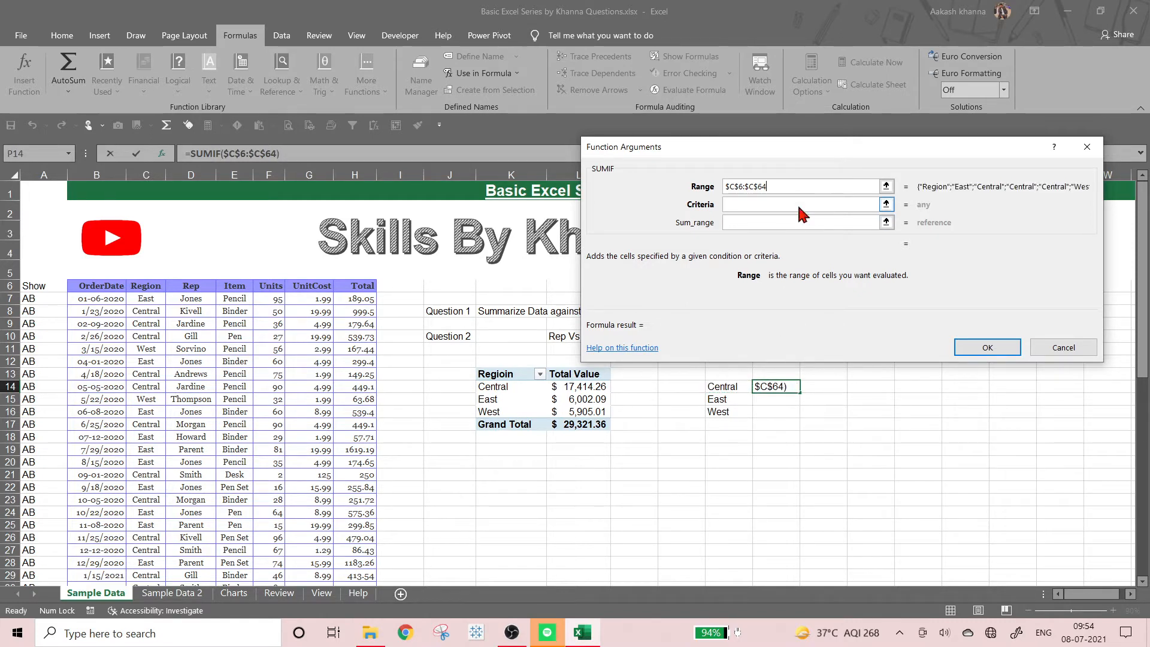
Set the SUMIF sum range to the Total values in H7:H64
click(798, 208)
click(724, 389)
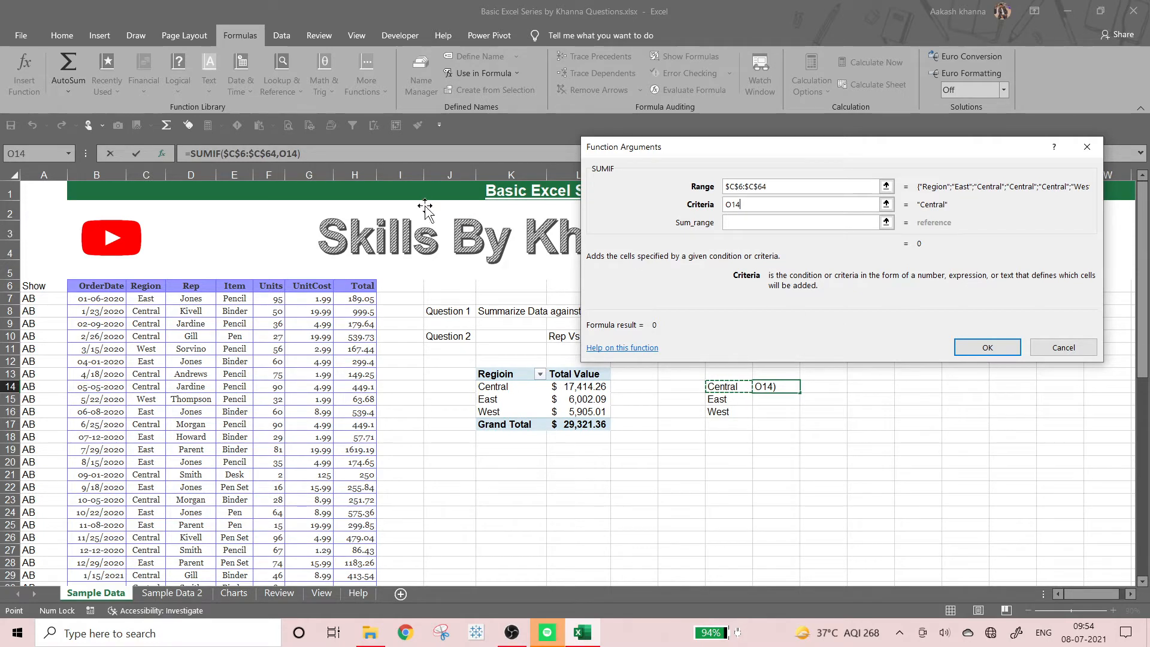
click(358, 300)
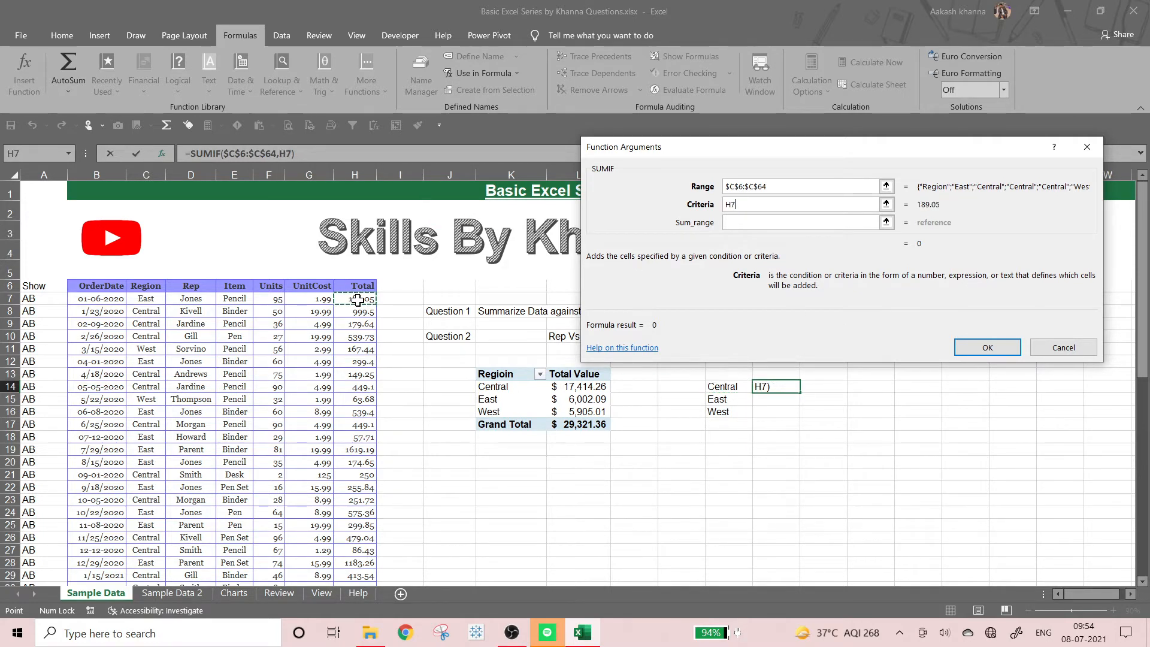
key(ctrl+shift+Down)
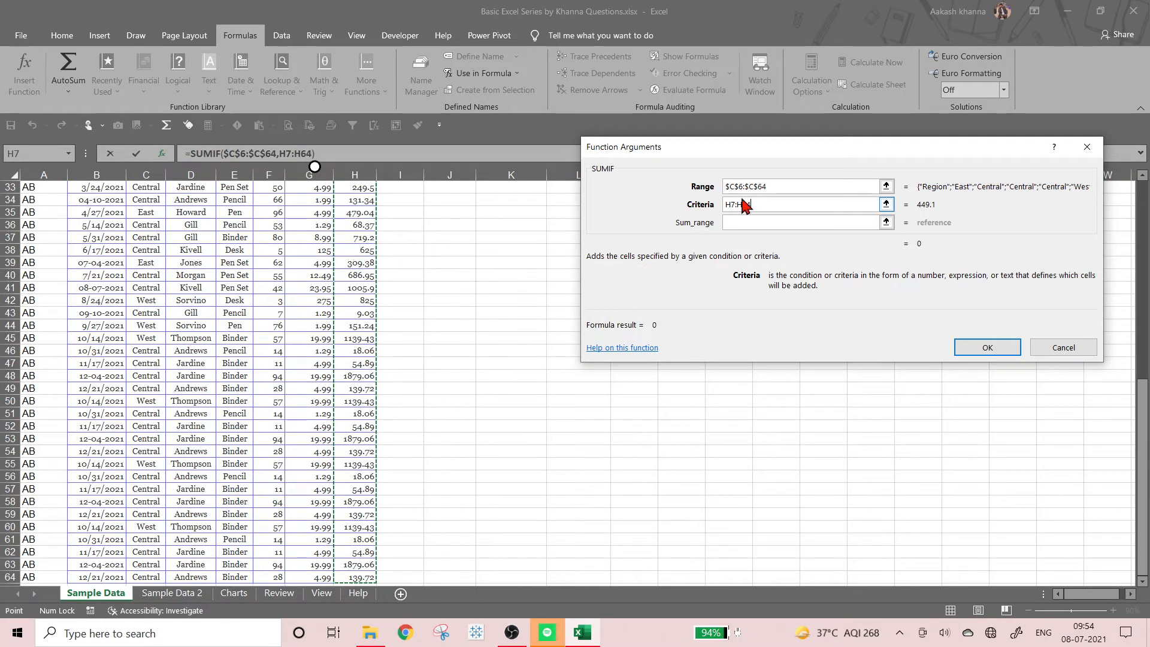
drag(754, 205, 713, 205)
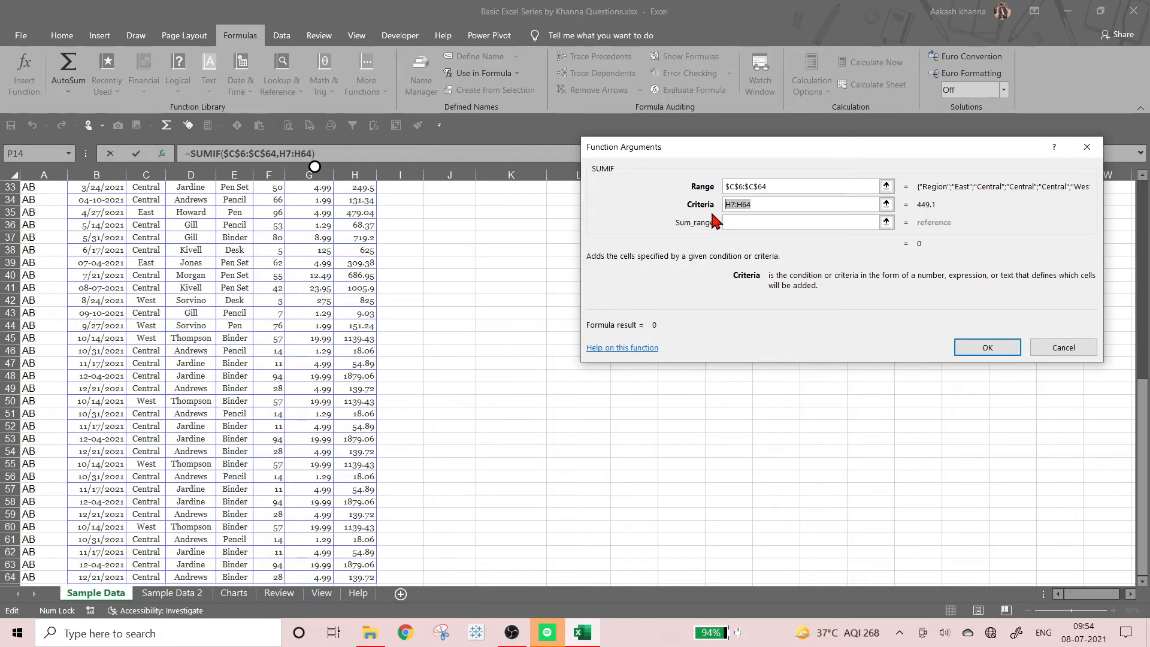
key(BackSpace)
click(755, 222)
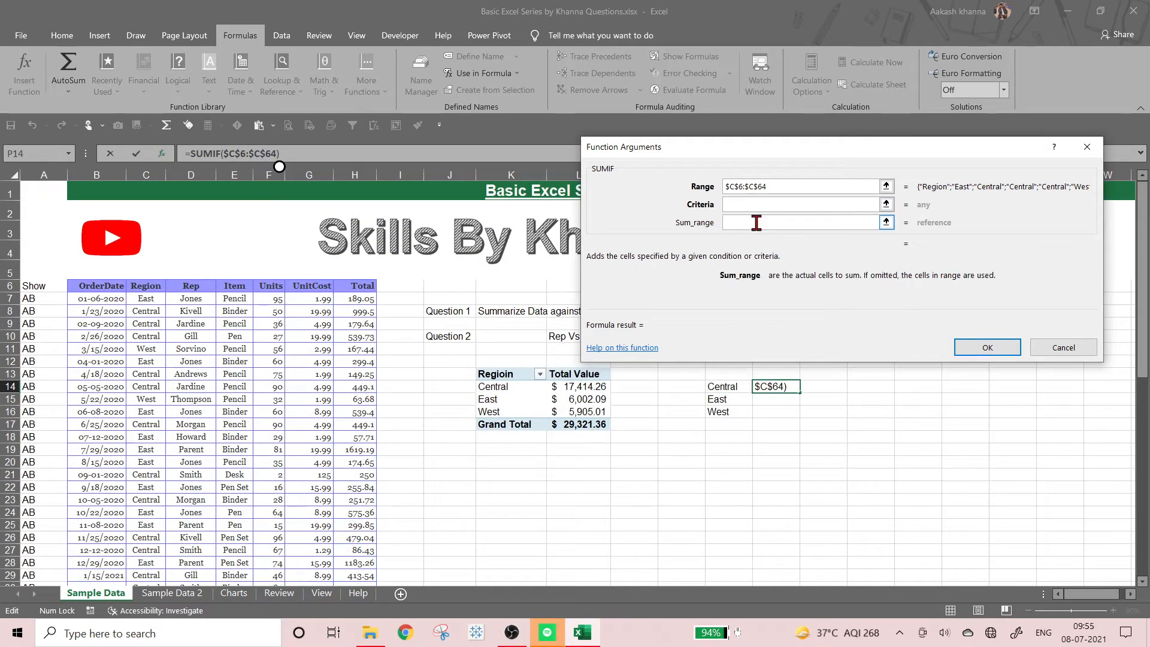
key(ctrl+v)
Complete the P14 SUMIF formula with O14 as the criteria and fill it down to P16
click(788, 204)
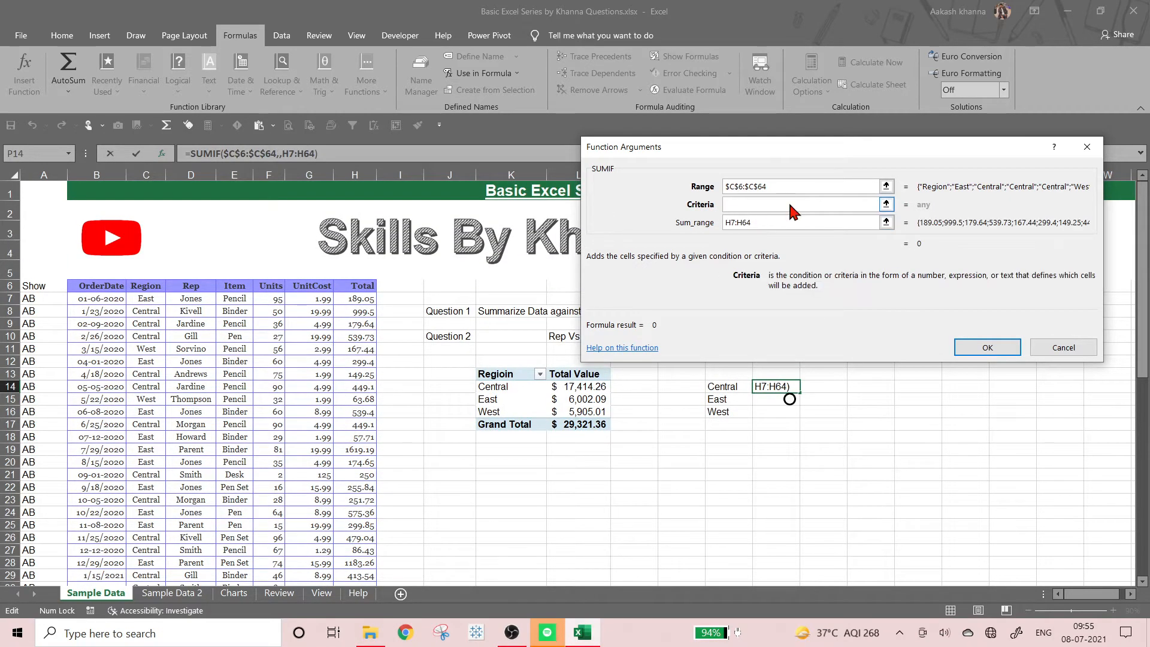
click(725, 387)
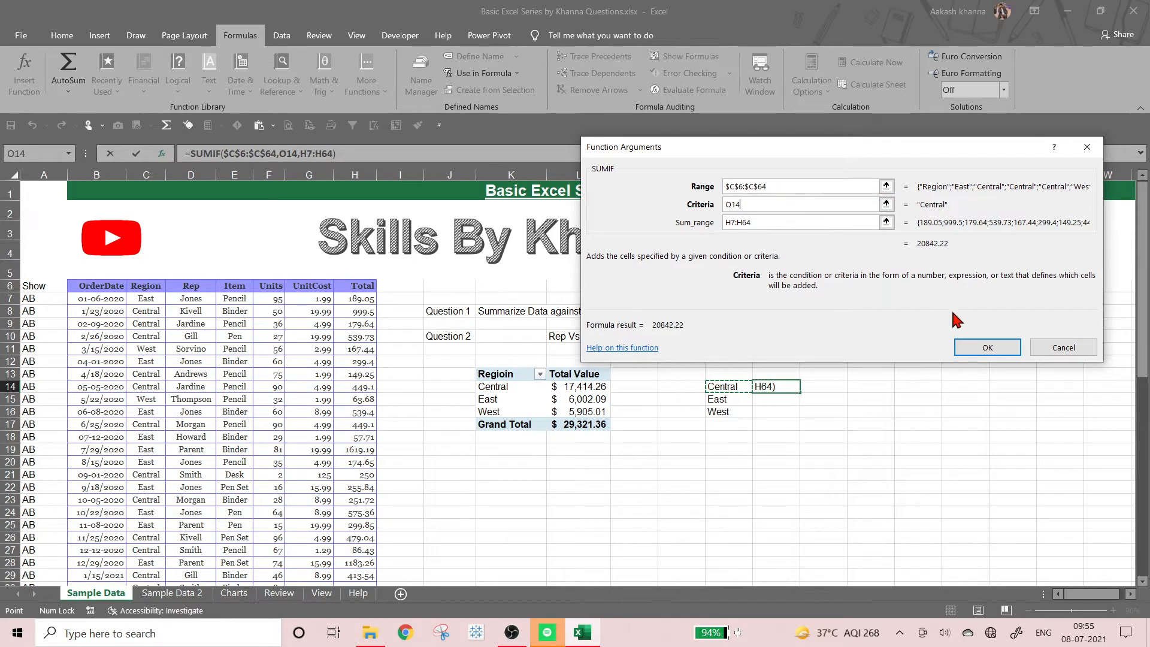
click(977, 348)
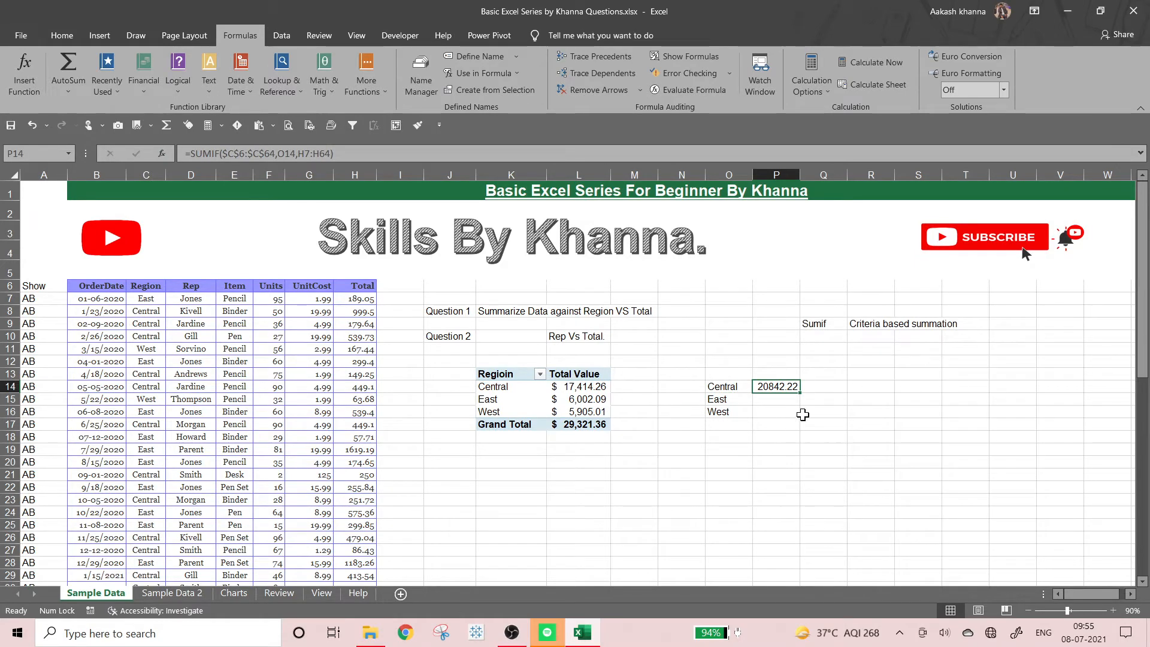
mouse_move(800, 395)
mouse_down()
mouse_move(802, 419)
mouse_move(781, 387)
mouse_move(790, 408)
mouse_up()
click(843, 394)
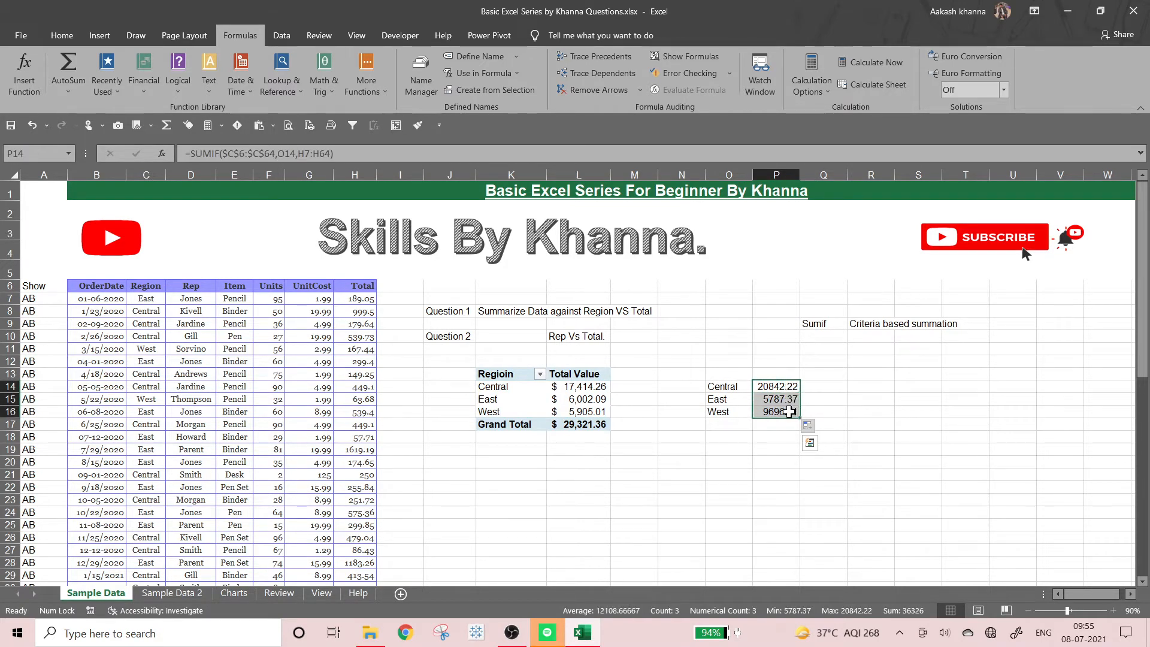
Select the Total values H7:H64 to check their overall sum
click(366, 300)
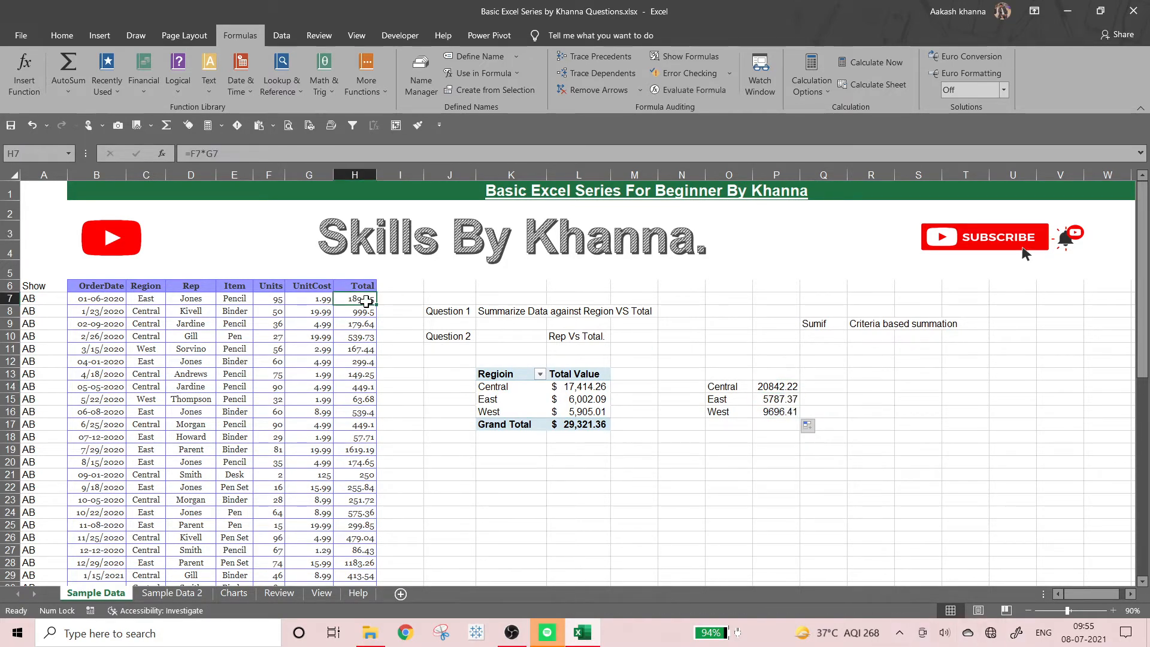
key(ctrl+shift+Down)
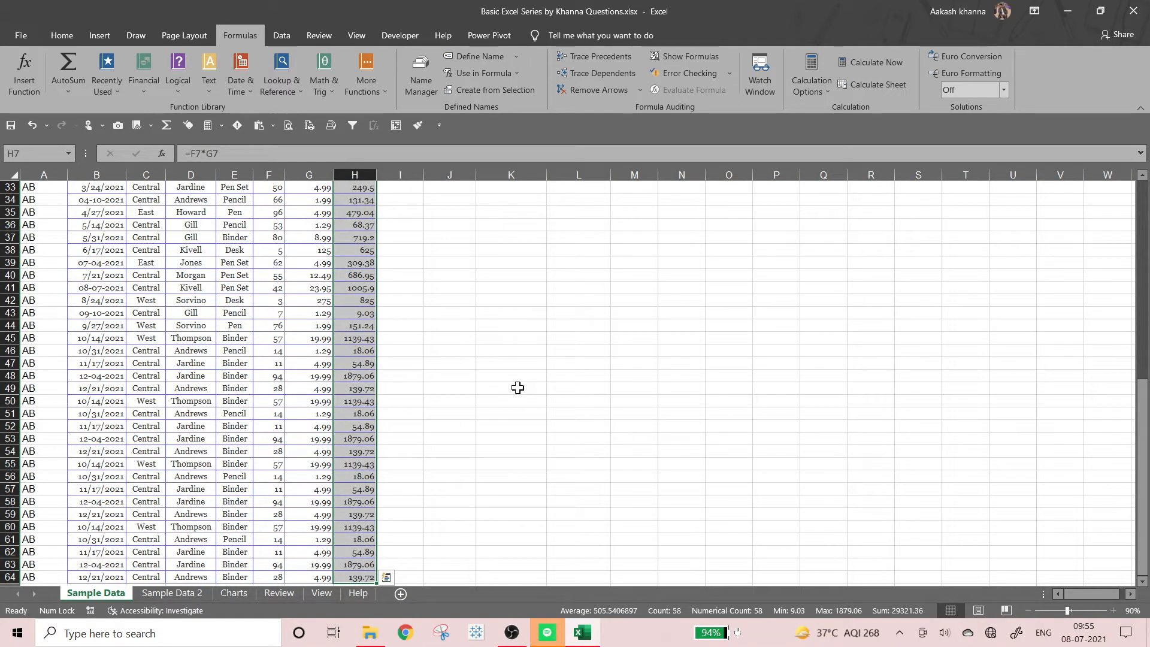
Read through the Region column entries from the first data row down to the end of the sample data
scroll(517, 387, up, 10)
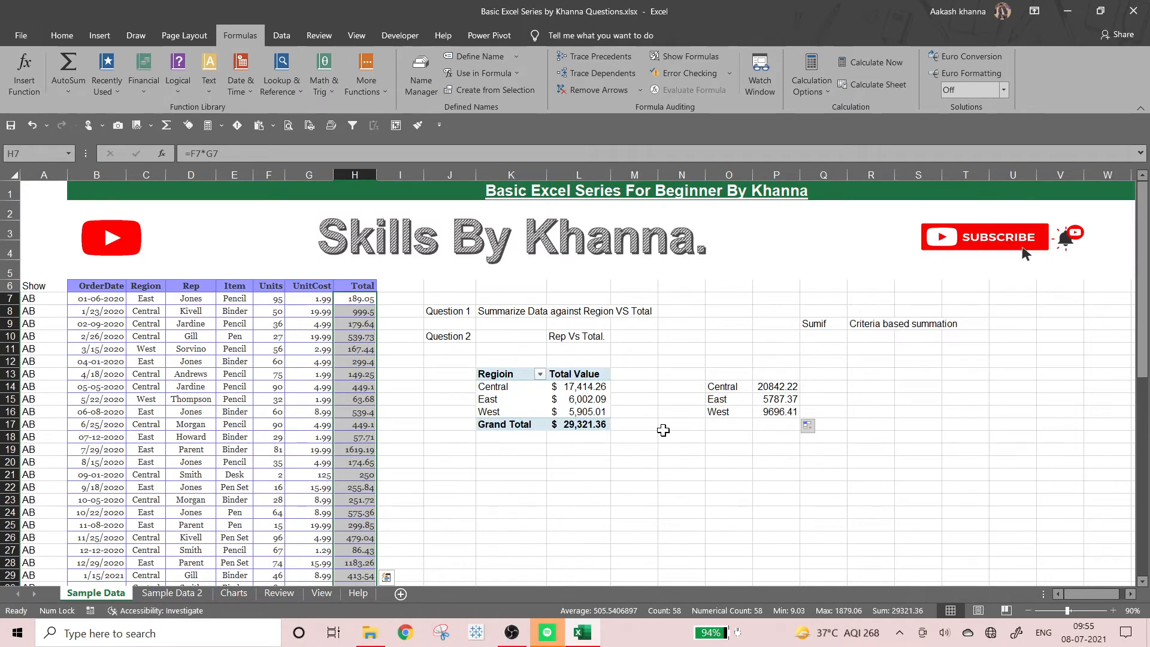
click(575, 436)
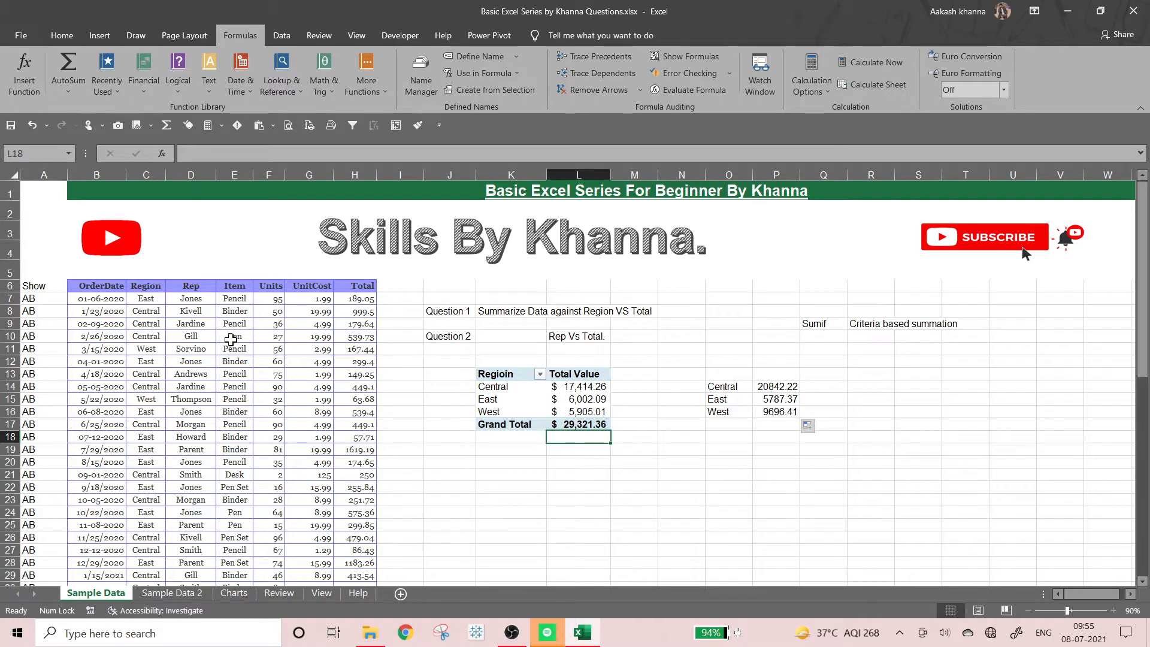
click(144, 309)
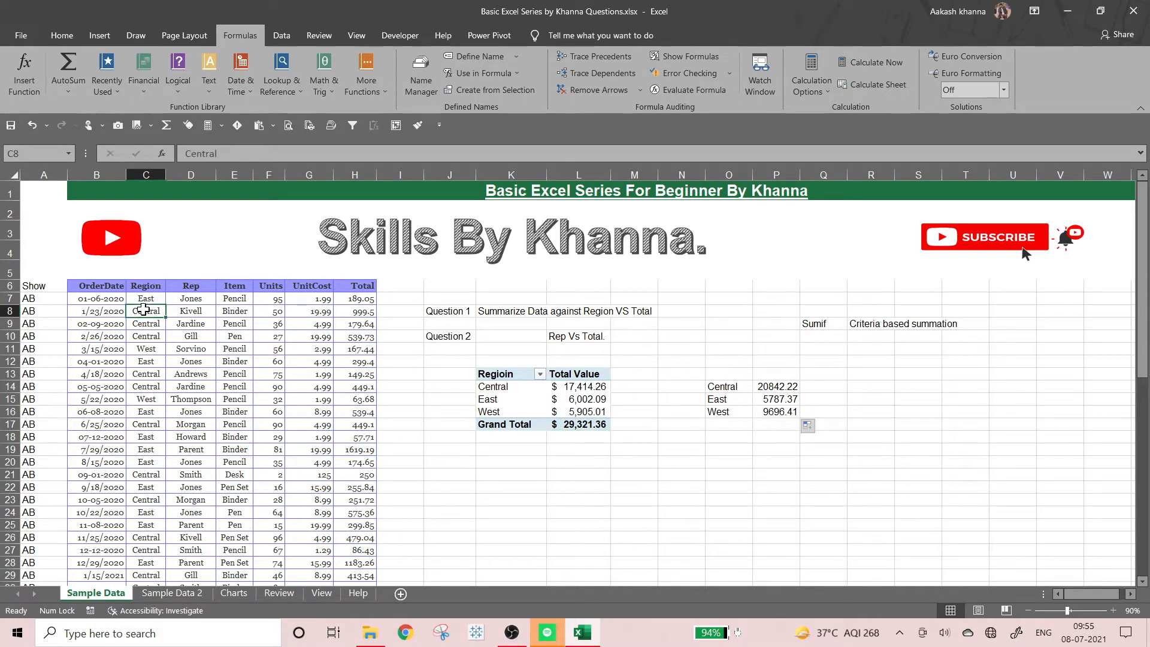
key(Up)
key(Down)
key(Down)
key(Down)
key(Down)
key(Down)
key(Down)
key(Down)
key(Down)
key(Down)
key(Down)
key(Down)
key(Down)
key(Down)
key(Down)
key(Down)
key(Down)
key(Down)
key(Down)
key(Down)
key(Down)
key(Down)
key(Down)
key(Down)
key(Down)
key(Down)
key(Down)
key(Down)
key(Down)
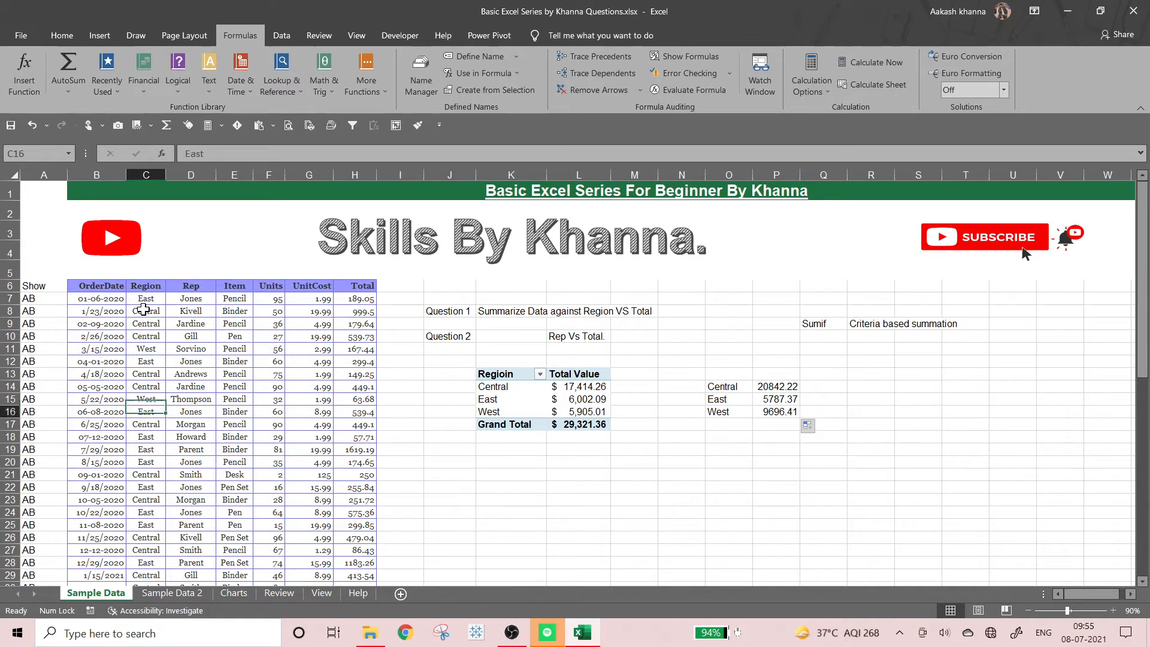
key(Down)
key(Down)
key(Down)
key(Down)
key(Down)
key(Down)
key(Down)
key(Down)
key(Down)
key(Down)
key(Down)
key(Down)
key(Down)
key(Down)
key(Down)
key(Down)
key(Down)
key(Down)
key(Down)
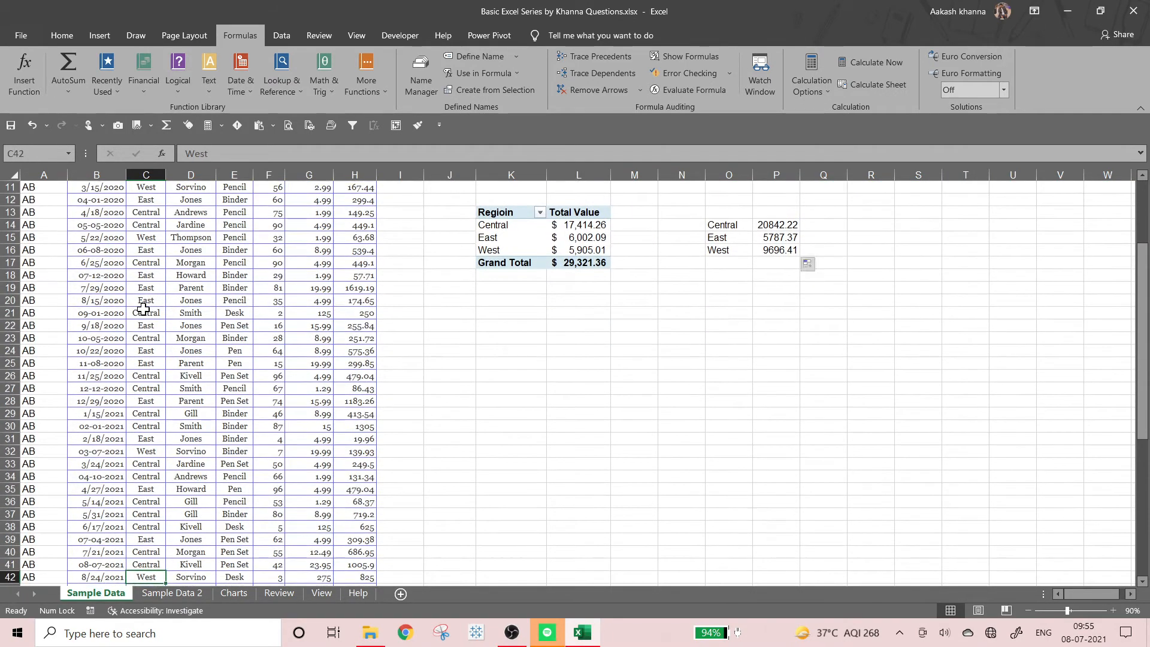
key(Up)
key(Up)
key(Up)
key(Up)
key(Up)
key(Up)
key(Up)
key(Up)
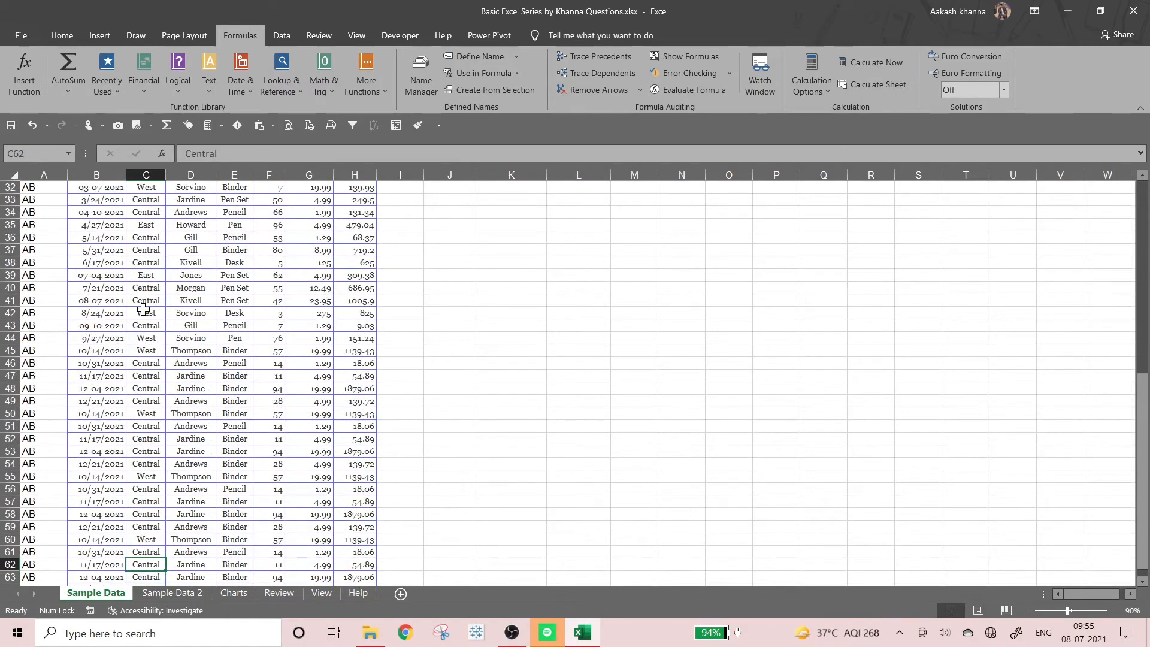
Turn on filters for the header row B6:H6 of the sample data
key(ctrl+Up)
key(Left)
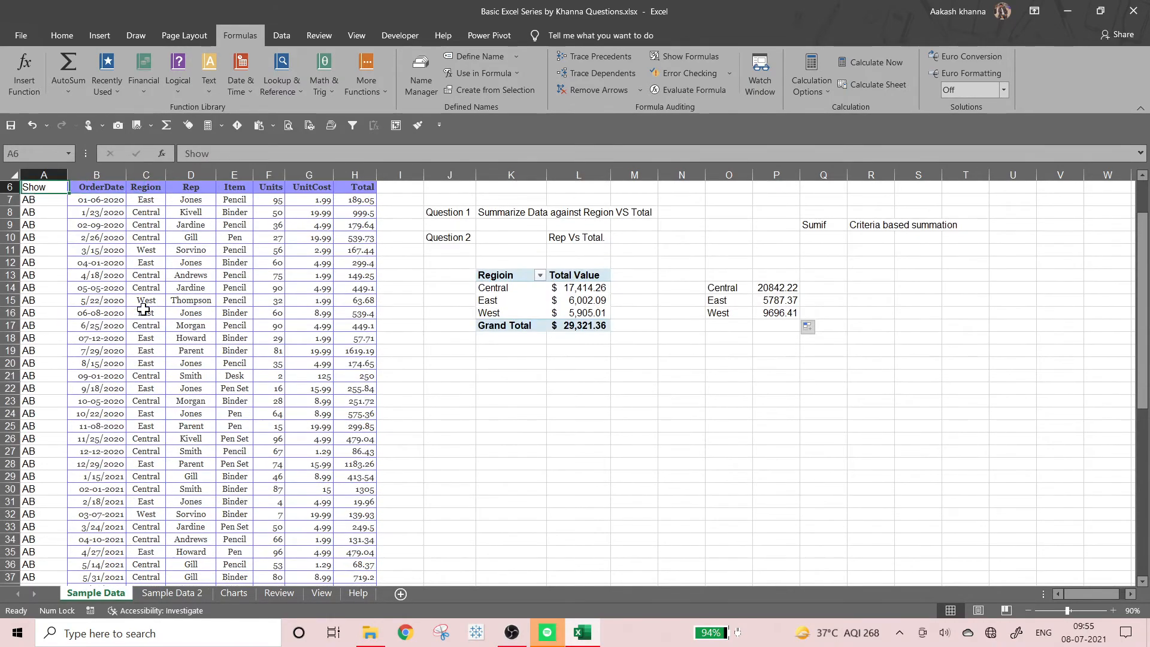
scroll(144, 308, up, 1)
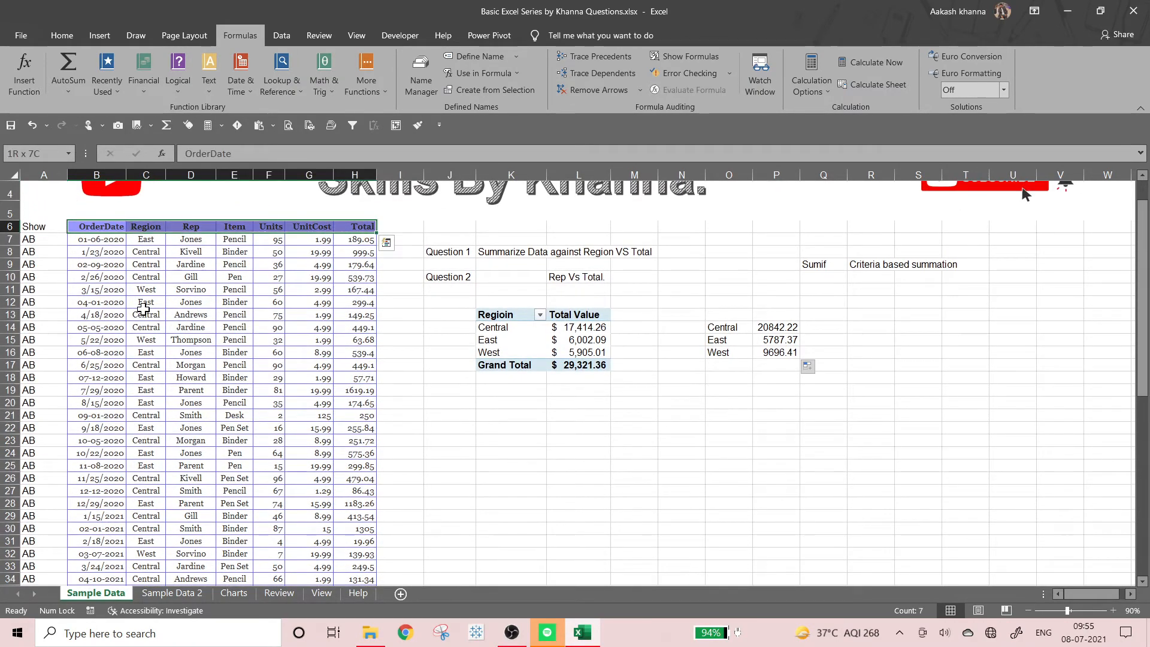
key(ctrl+shift+l)
key(Right)
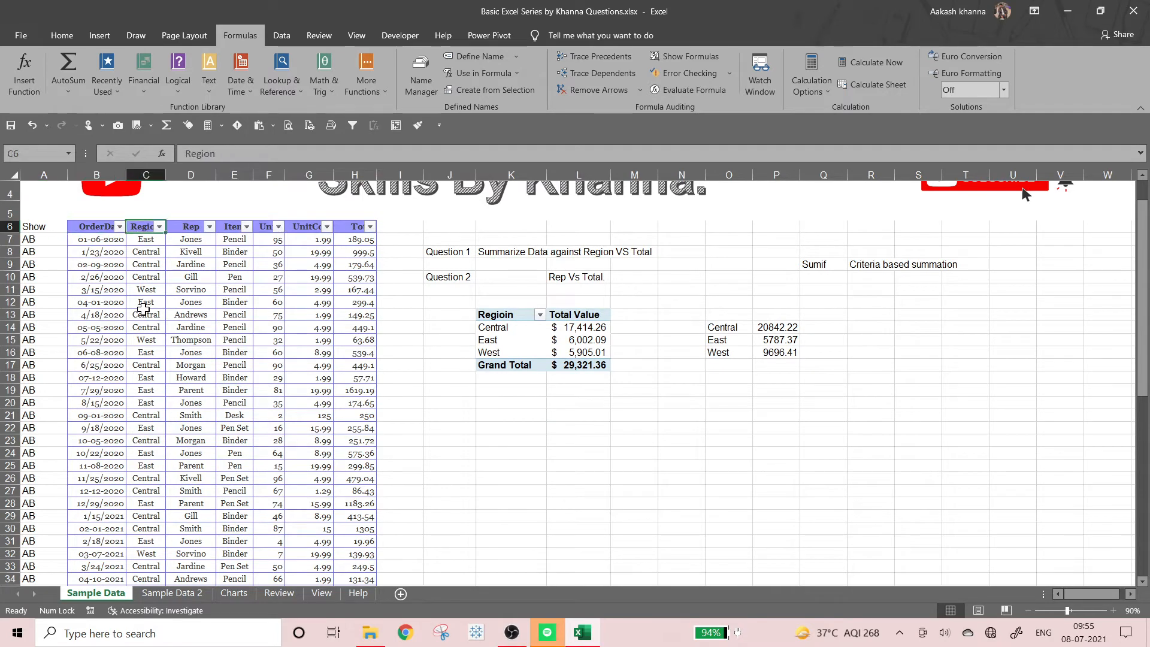
Filter the Region column to show only Central
key(alt+Down)
key(Down)
key(space)
key(Down)
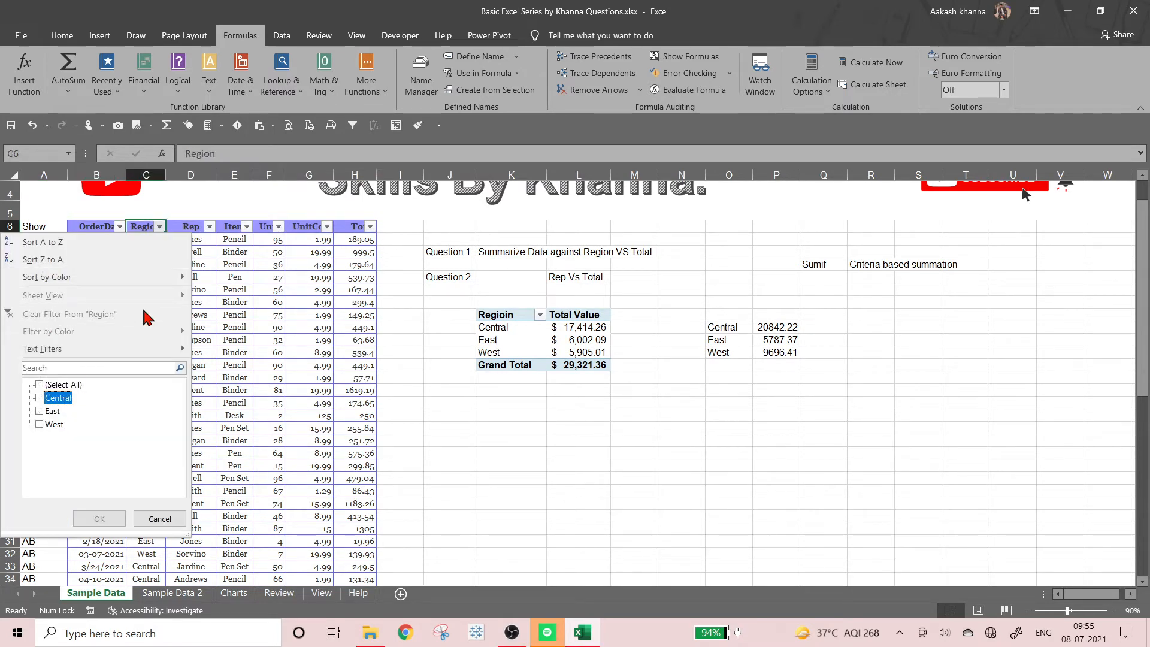
key(space)
key(Return)
Select the filtered Total values from H8 to H64 and compare their sum with the Central SUMIF result in P14
key(Right)
key(Right)
key(Right)
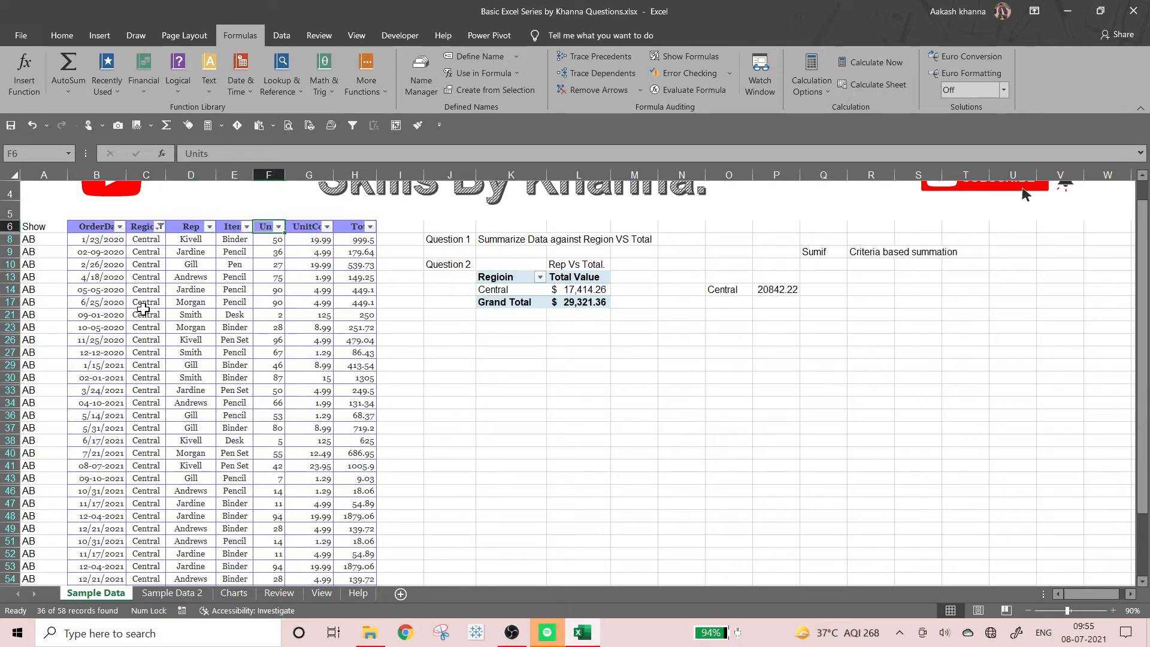
key(Right)
key(Right)
key(Down)
key(ctrl+shift+Down)
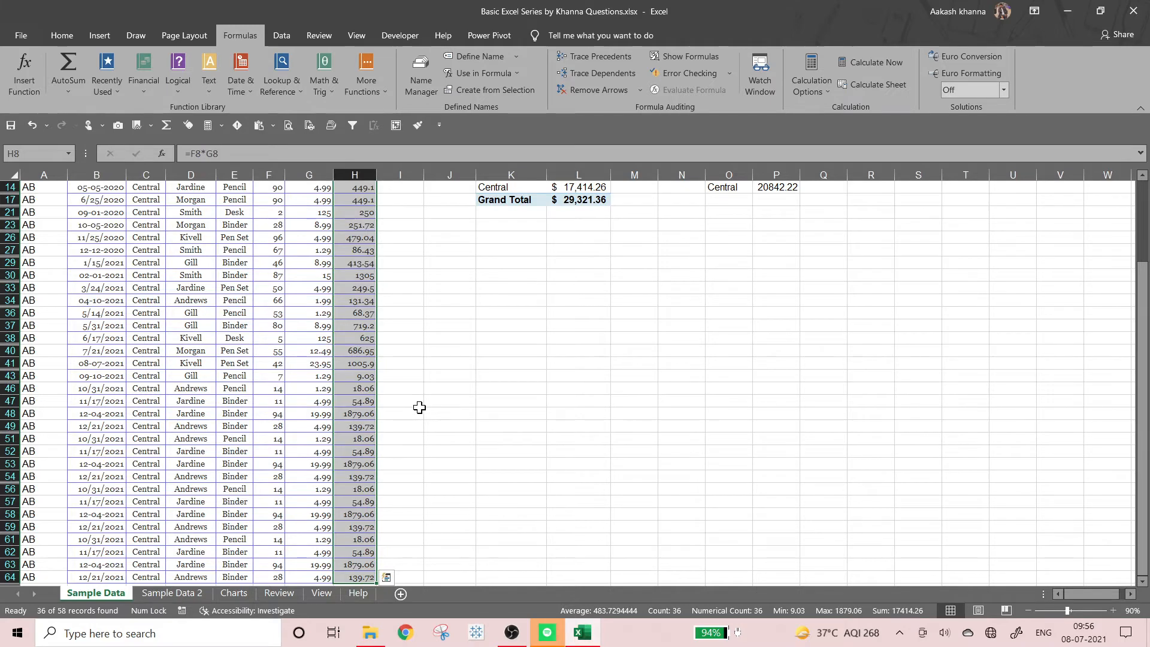
scroll(419, 407, up, 4)
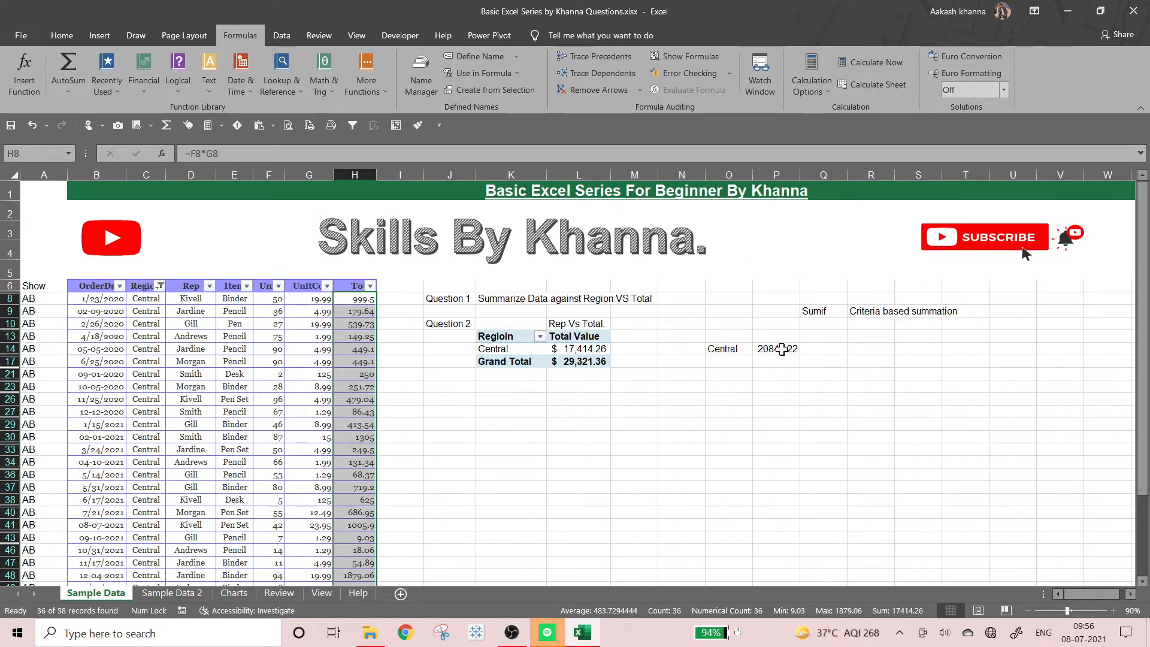
click(781, 349)
click(736, 351)
click(772, 349)
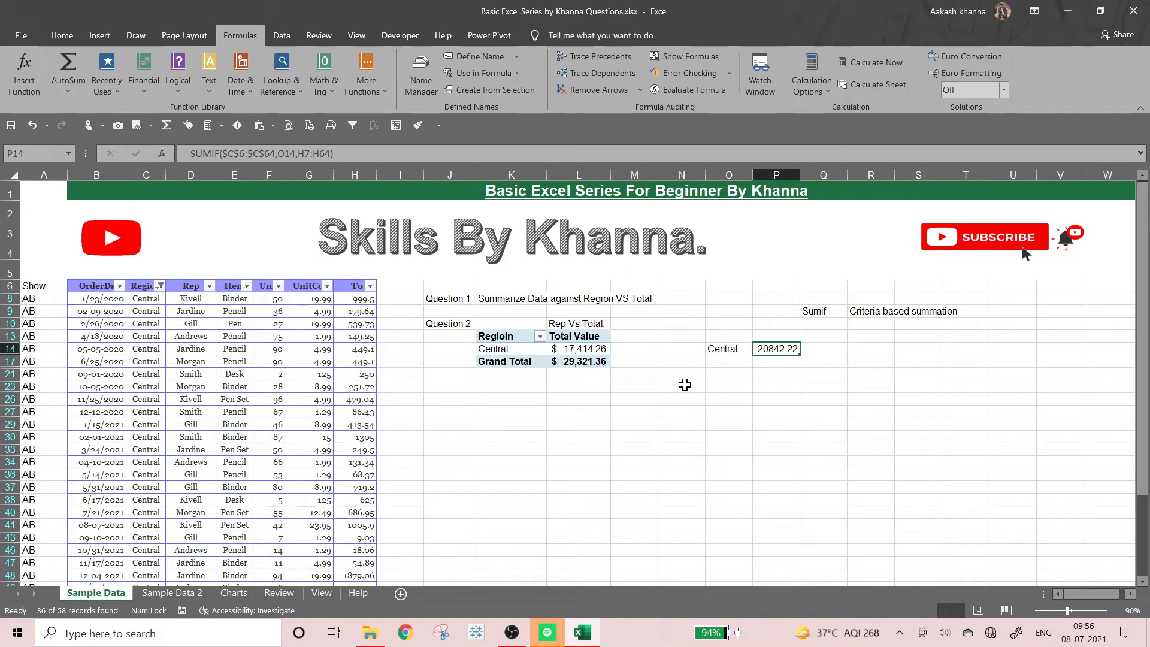
Inspect the ranges referenced by the SUMIF formula in P14 along the Region and Total columns, leaving the formula as is
click(264, 153)
scroll(174, 377, down, 7)
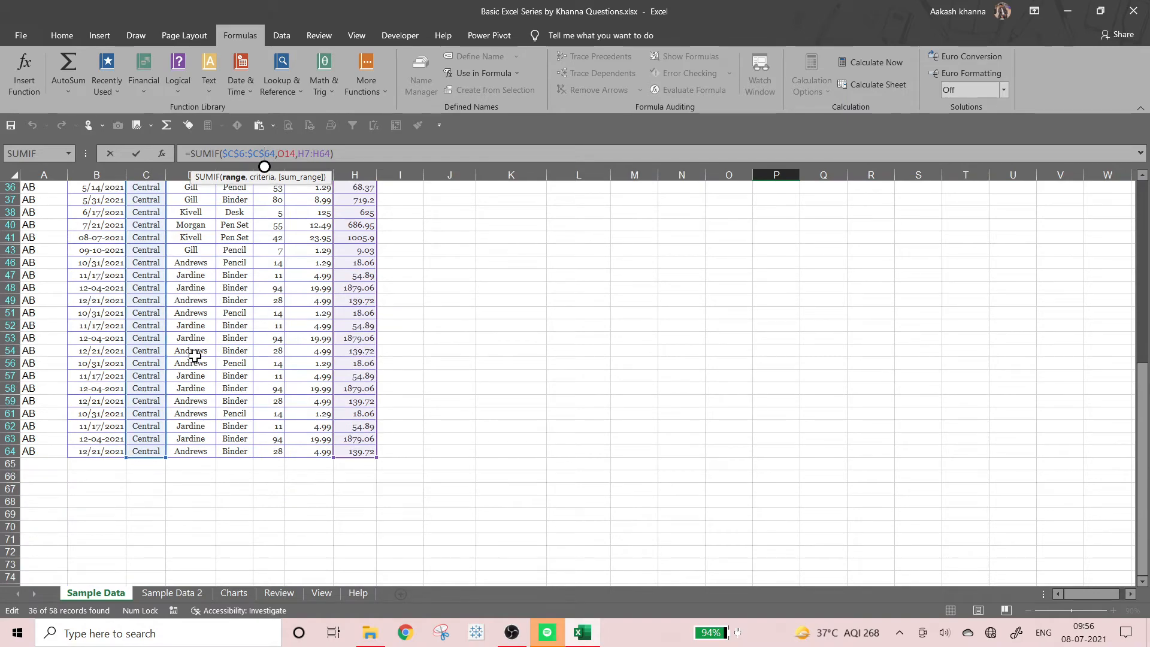
scroll(194, 356, up, 5)
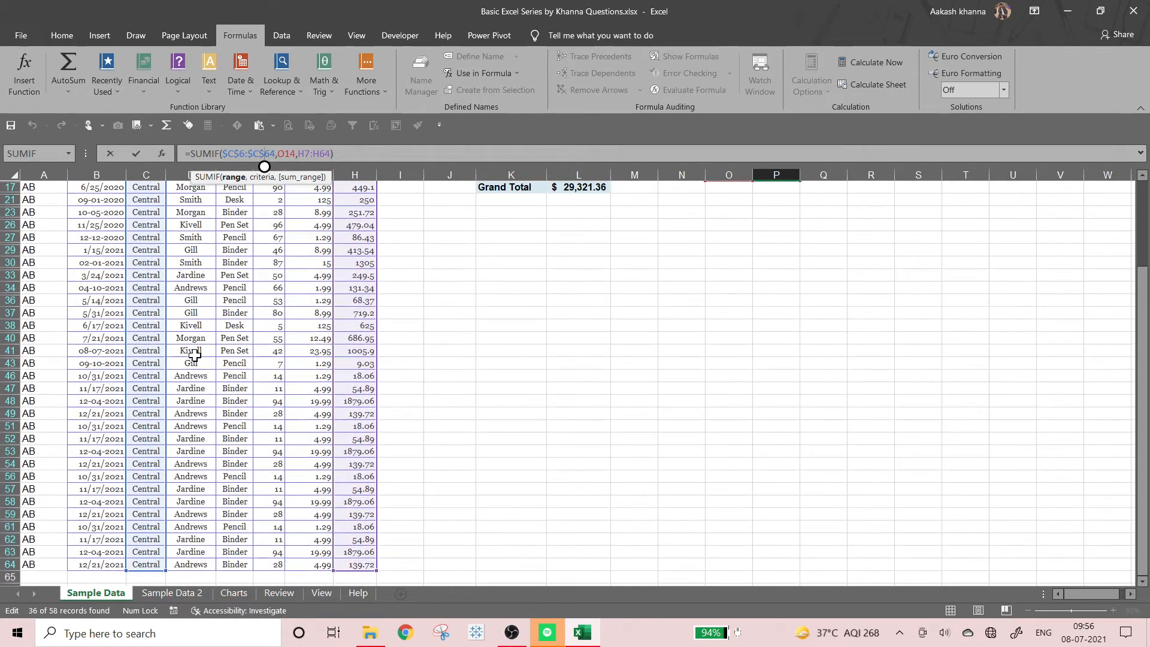
scroll(195, 356, up, 5)
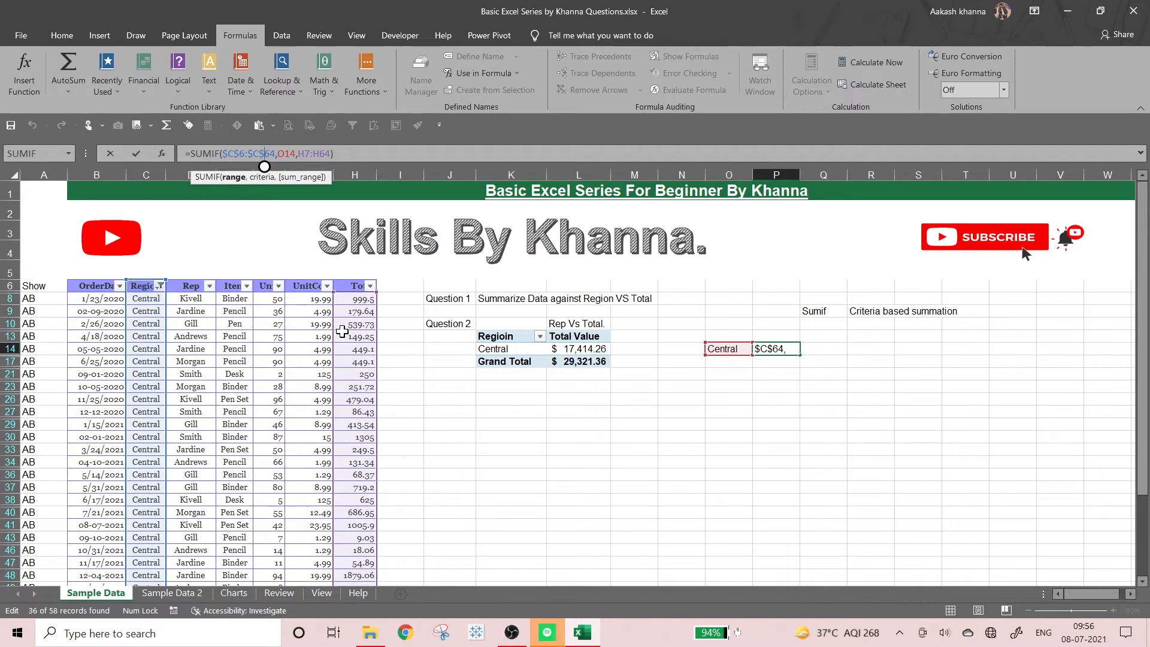
click(405, 360)
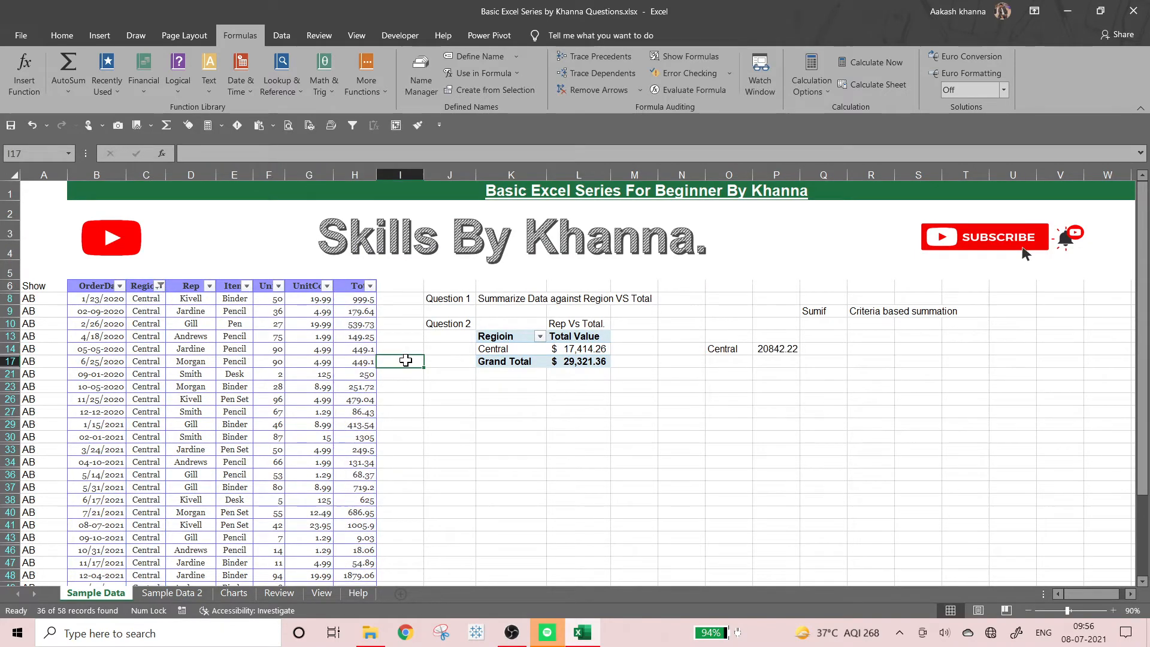
click(748, 352)
click(784, 353)
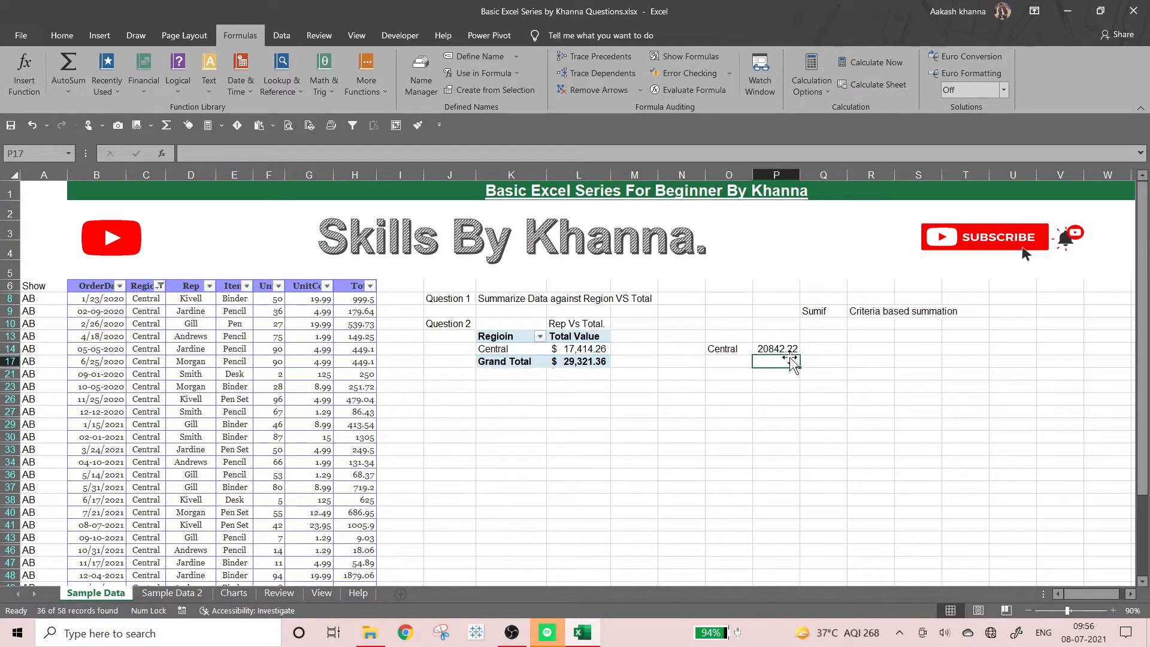
Enter a formula in Q14 subtracting the PivotTable's Central total in L14 from the SUMIF result in P14
click(822, 349)
text(=)
key(Left)
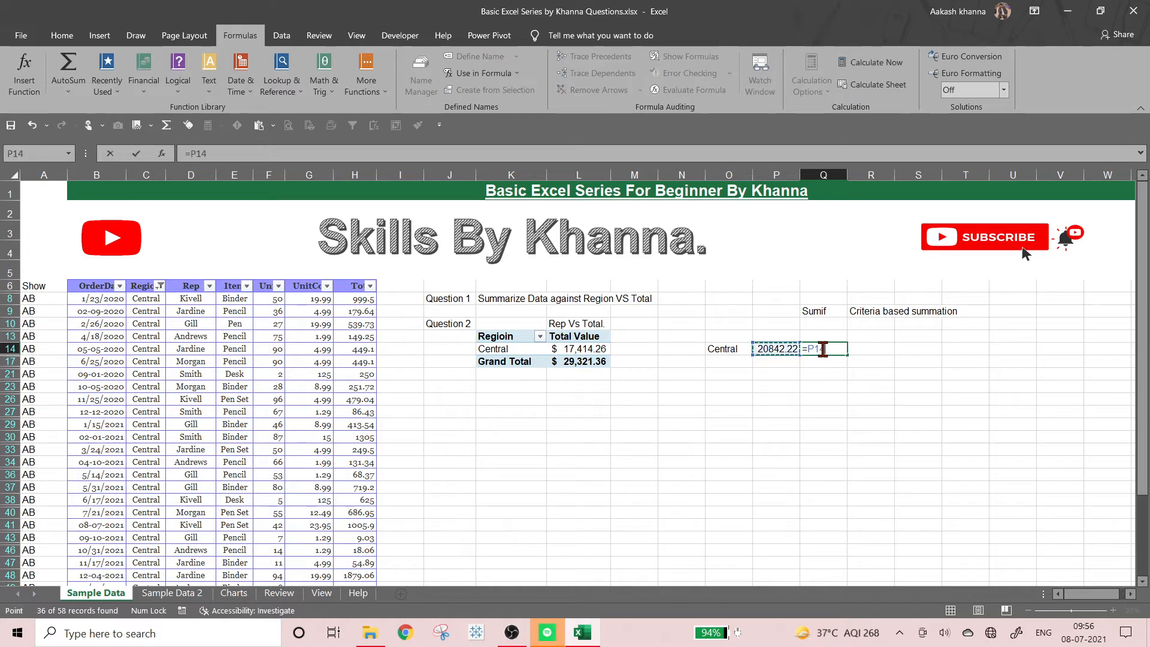
text(-)
key(Left)
key(Left)
key(Left)
key(Left)
key(Left)
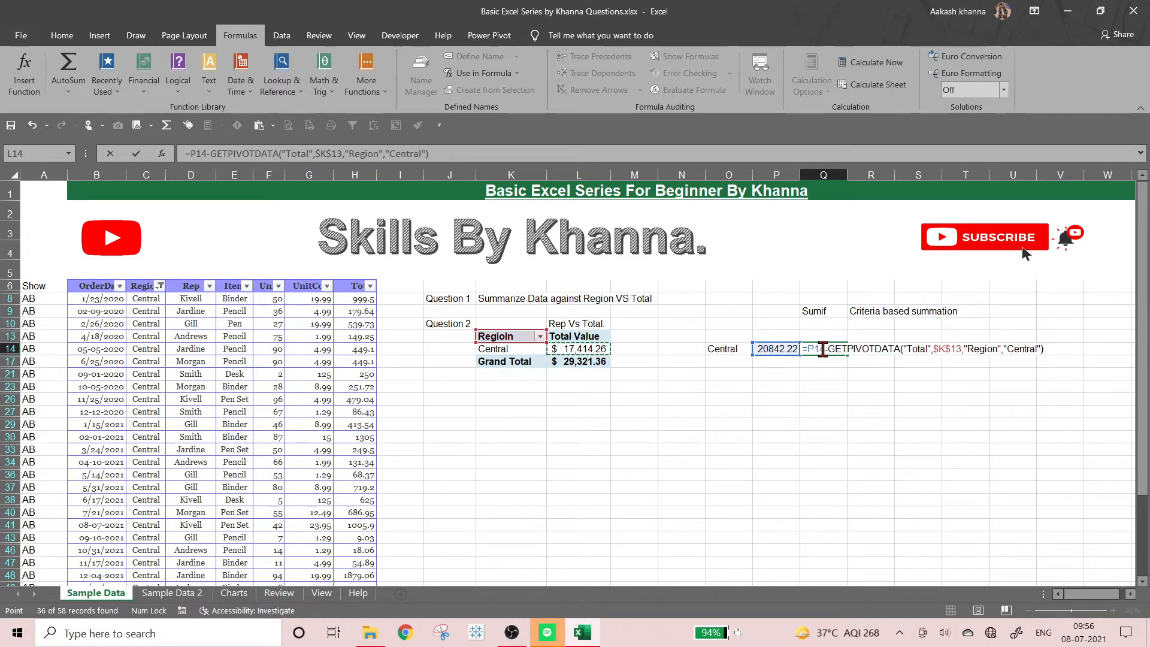
key(ctrl+Return)
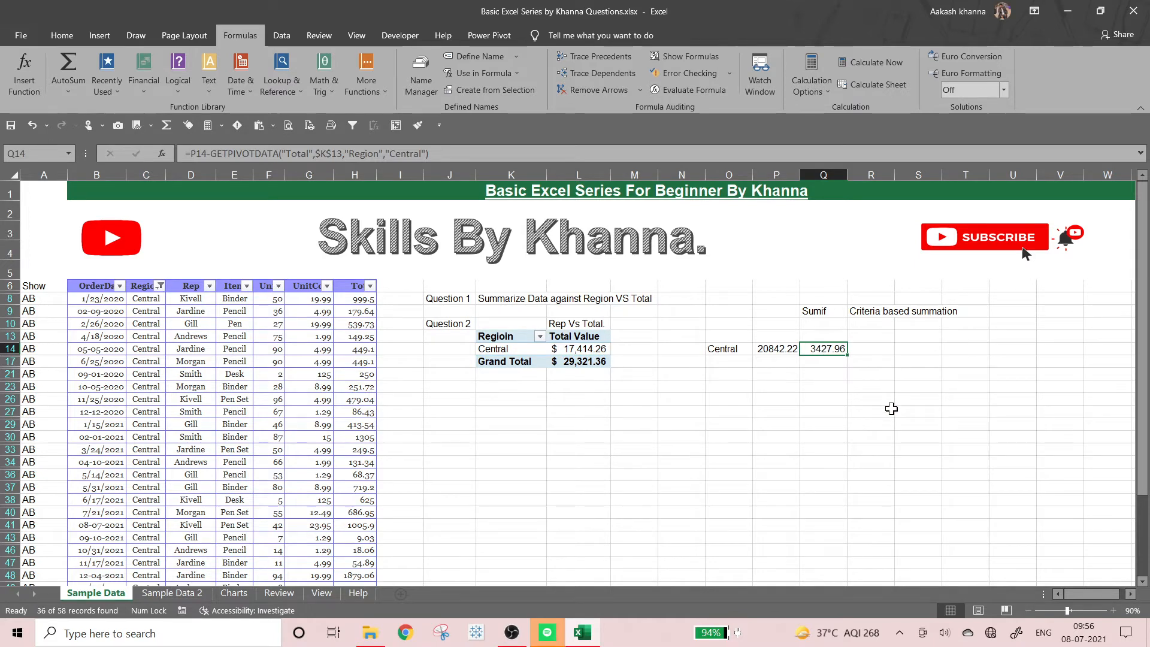
Remove the difference formula from Q14 and turn off the filters on the sample data
key(Left)
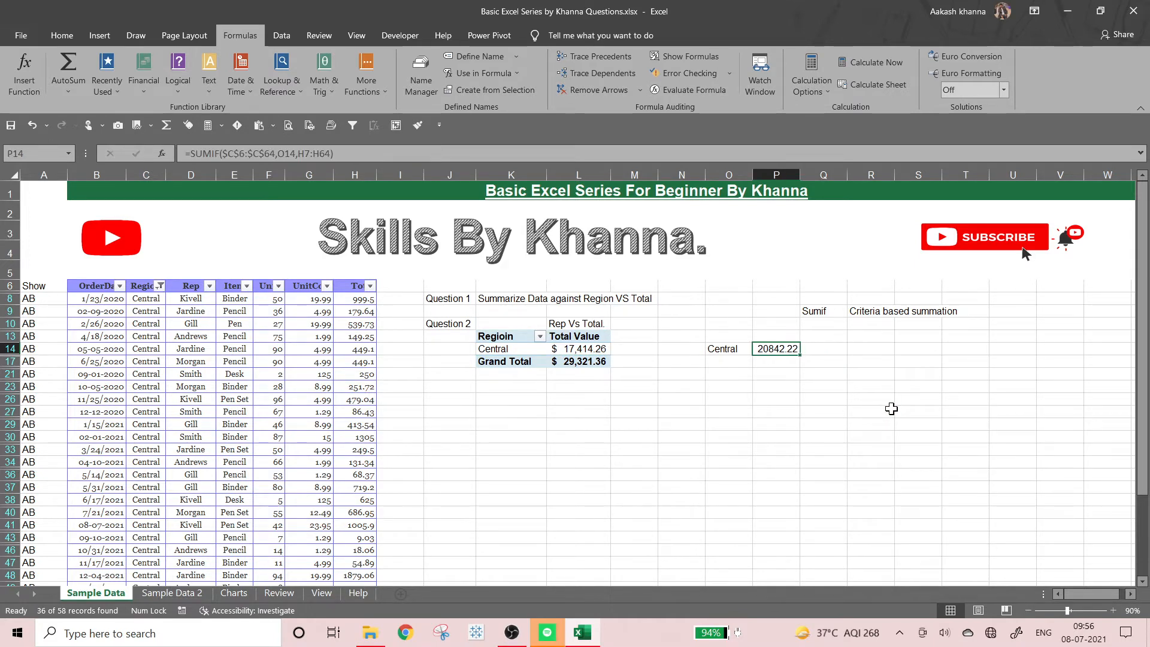
key(ctrl+Left)
key(ctrl+Left)
key(ctrl+Left)
key(ctrl+Left)
key(ctrl+Left)
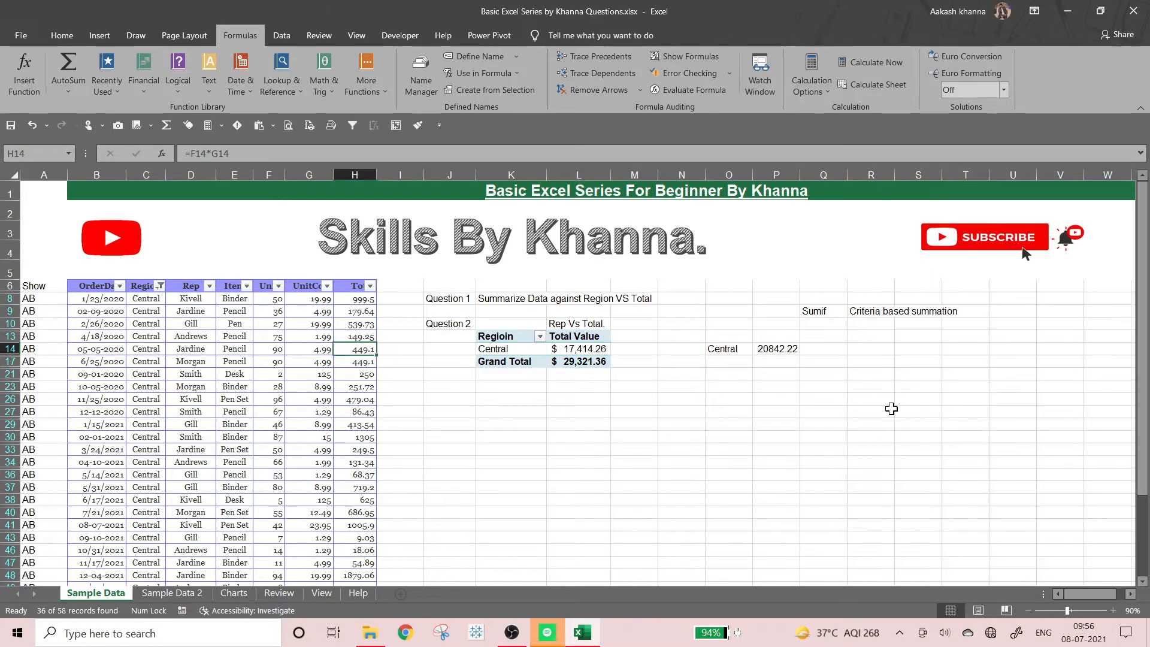
key(ctrl+shift+l)
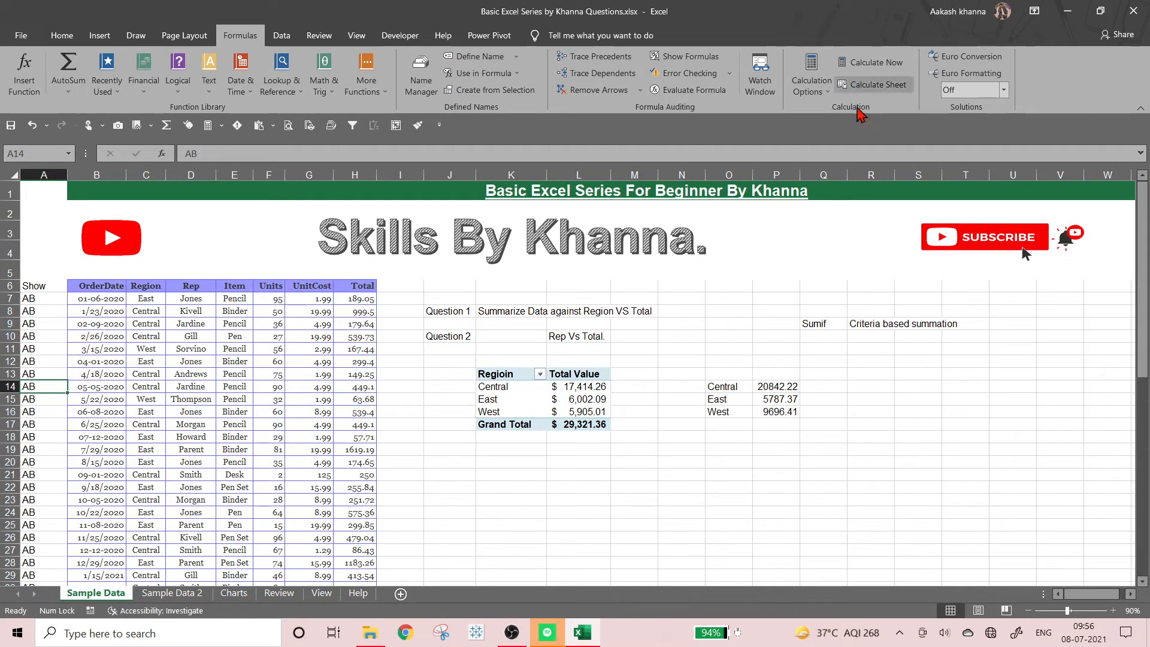
Check the SUMIF formulas for East and West in P15 and P16
click(728, 332)
drag(728, 331, 887, 381)
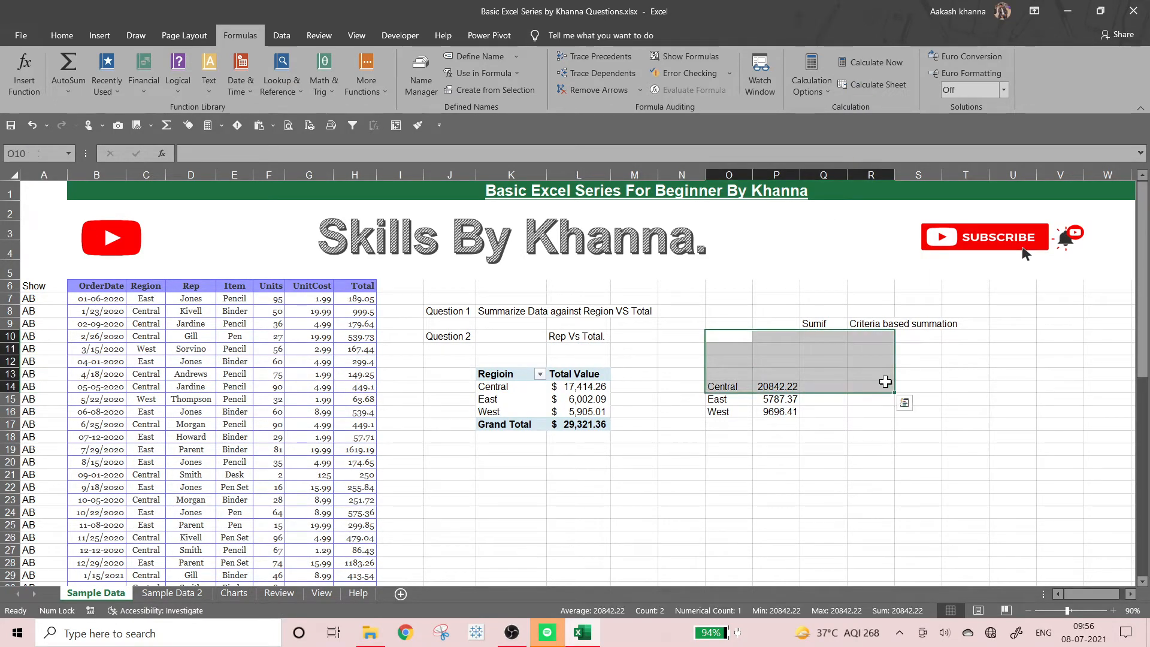
click(799, 367)
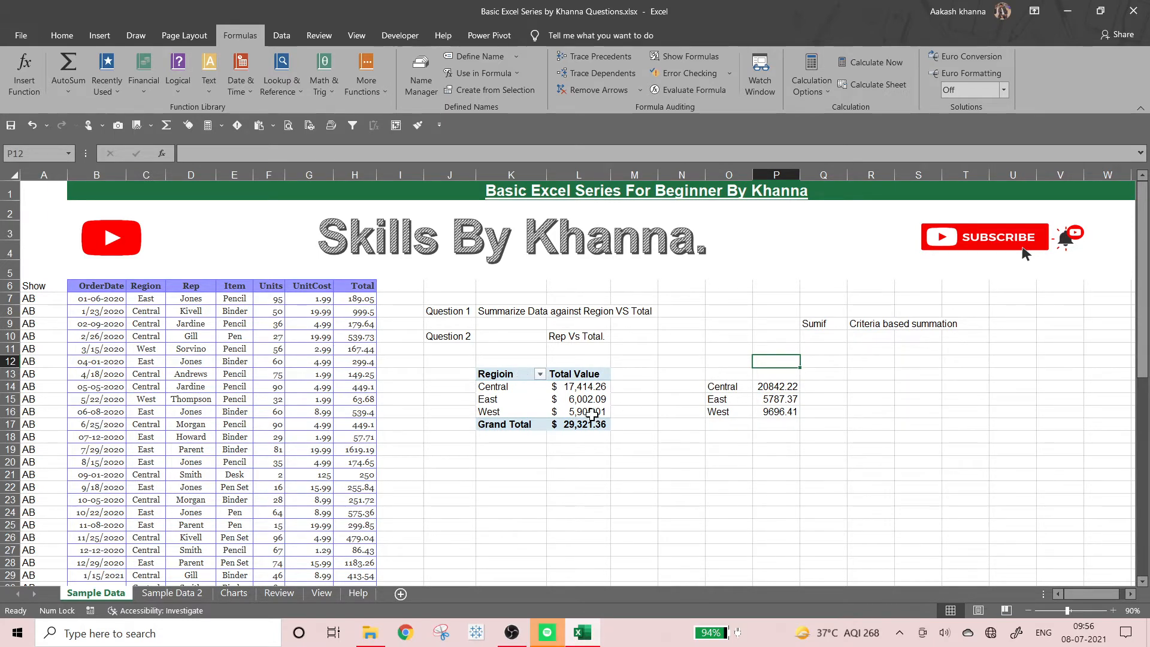
click(772, 401)
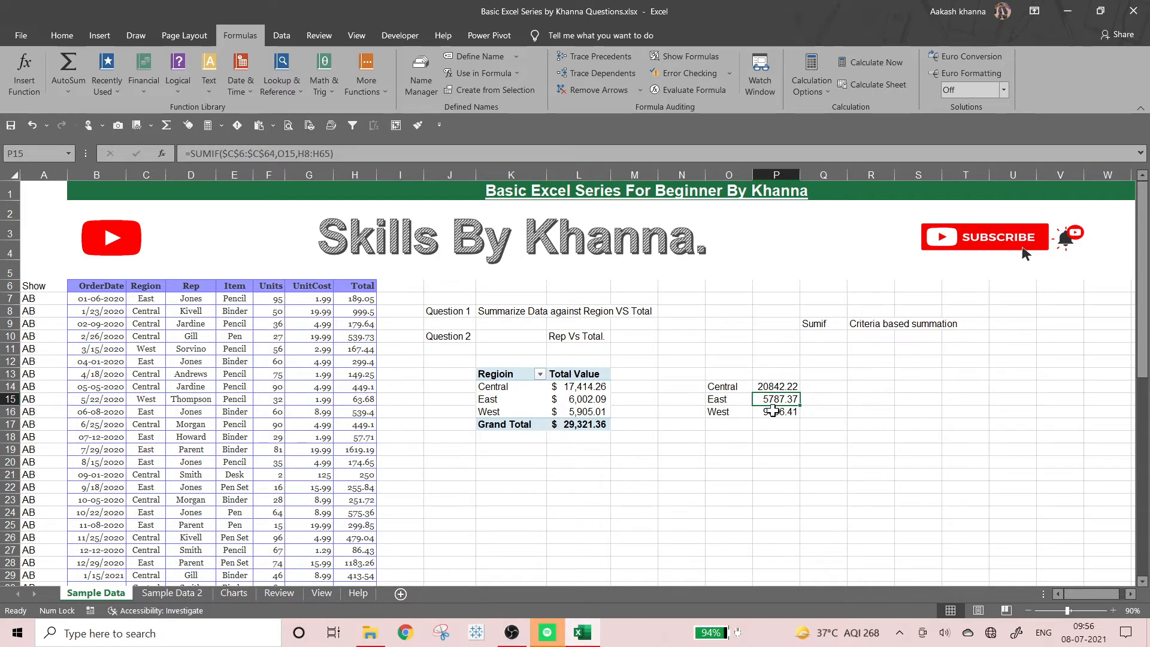
click(765, 411)
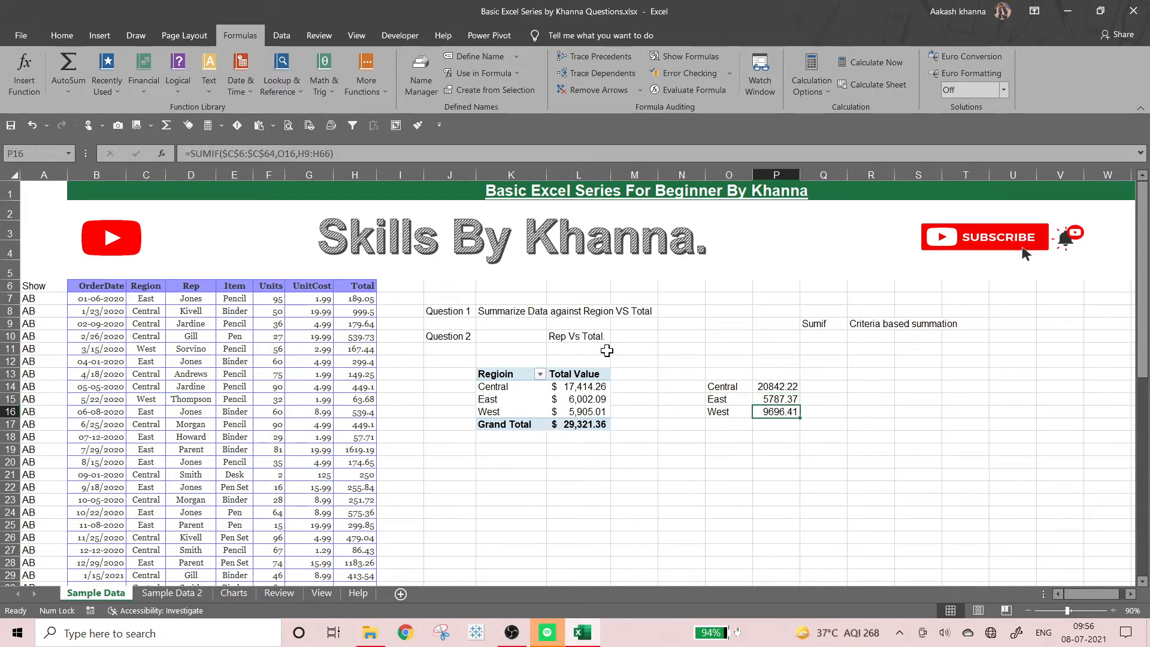
Compare the PivotTable summary with the SUMIF table and the Region values C7:C16 in the sample data
drag(634, 450, 455, 346)
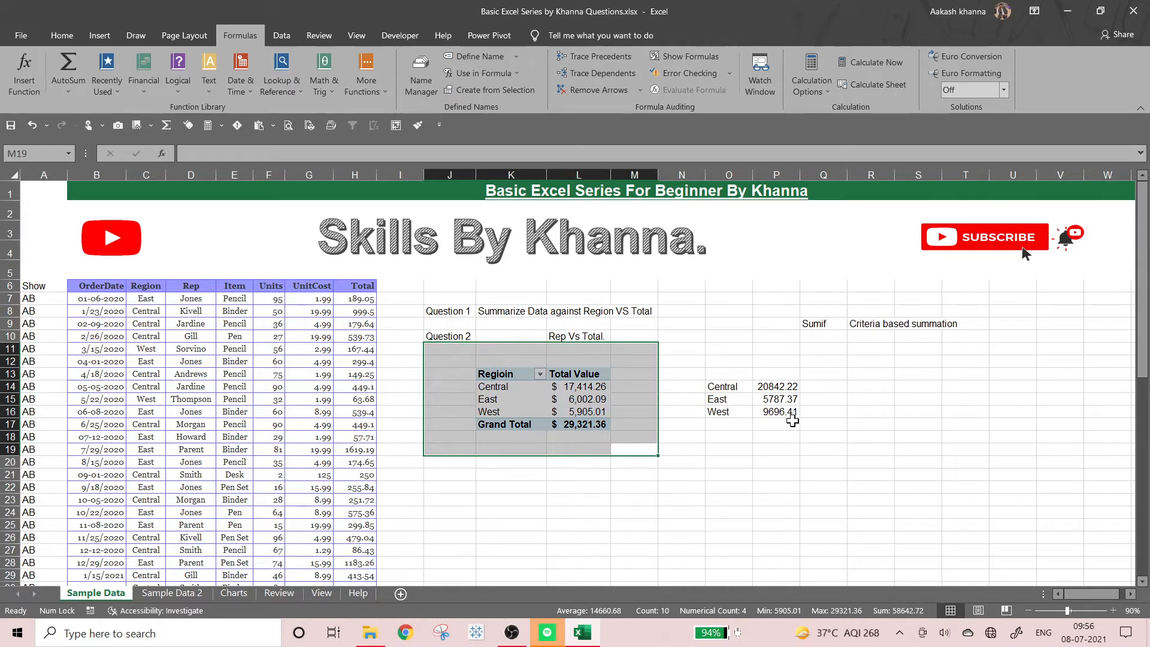
drag(716, 324, 901, 443)
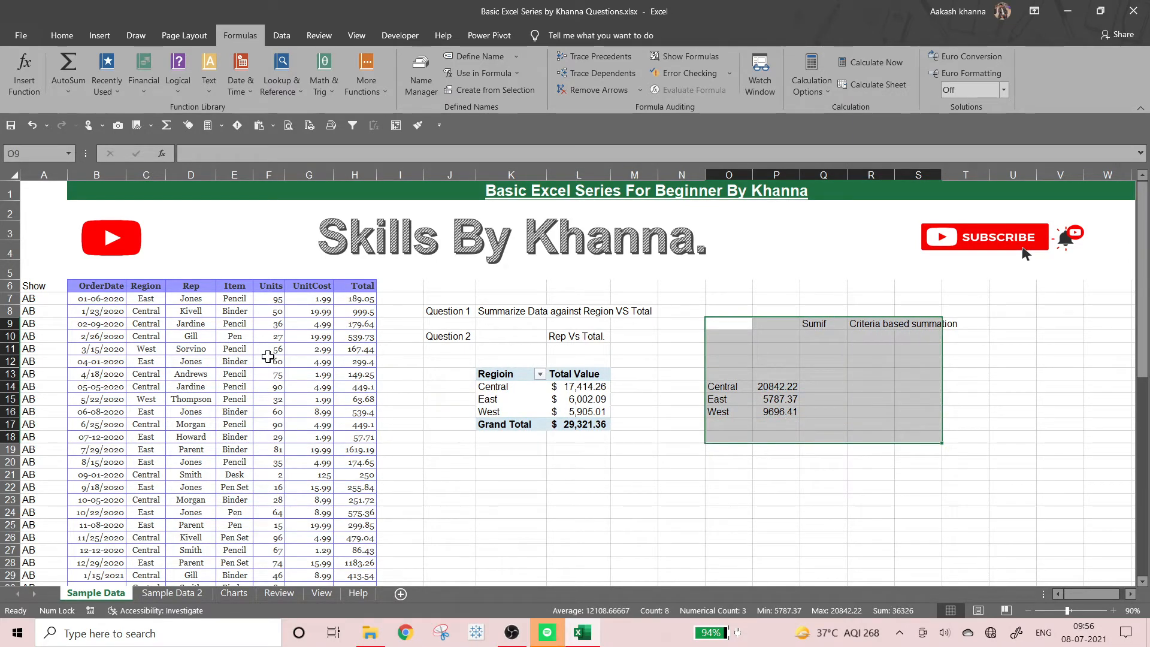
drag(146, 296, 147, 412)
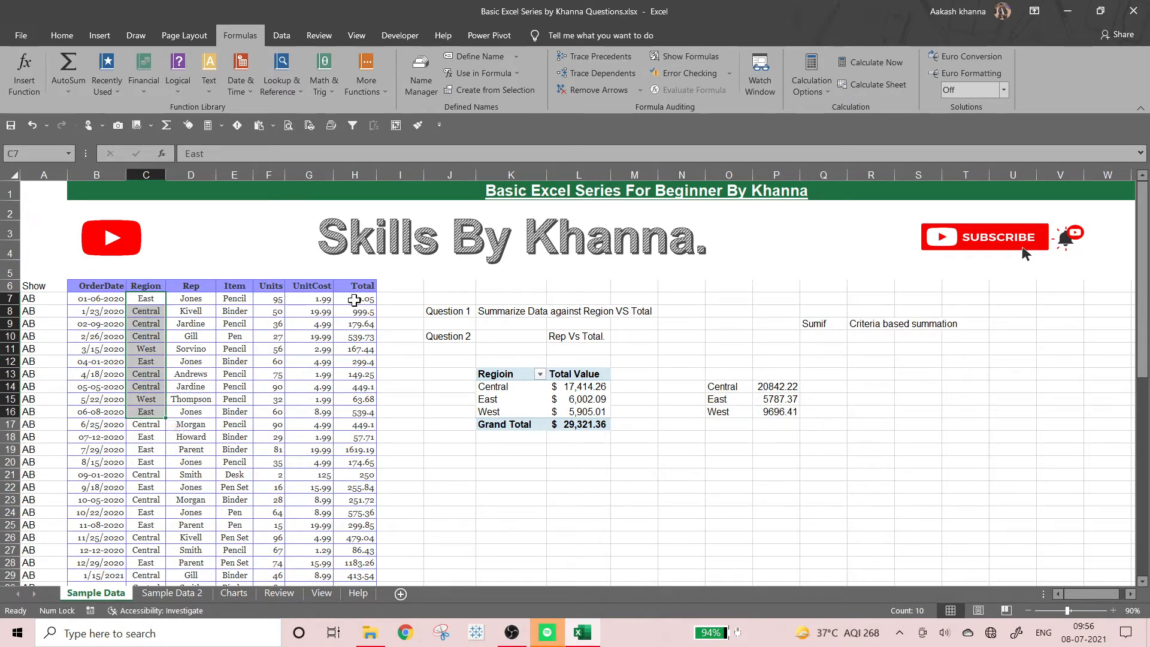
drag(720, 311, 948, 466)
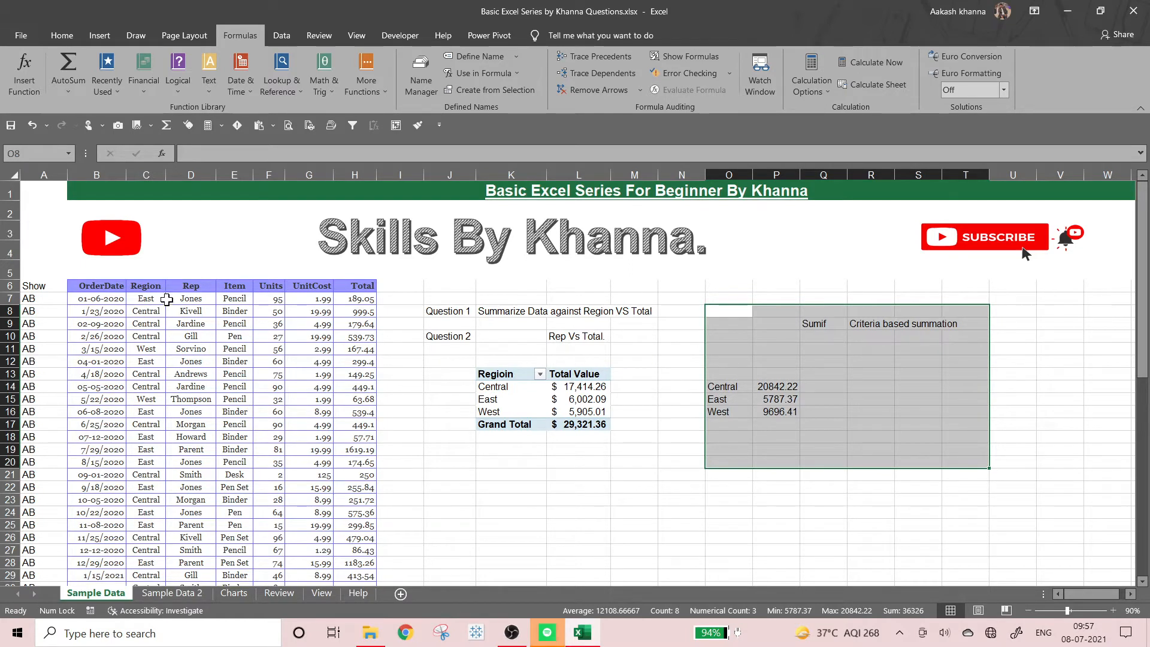
click(820, 395)
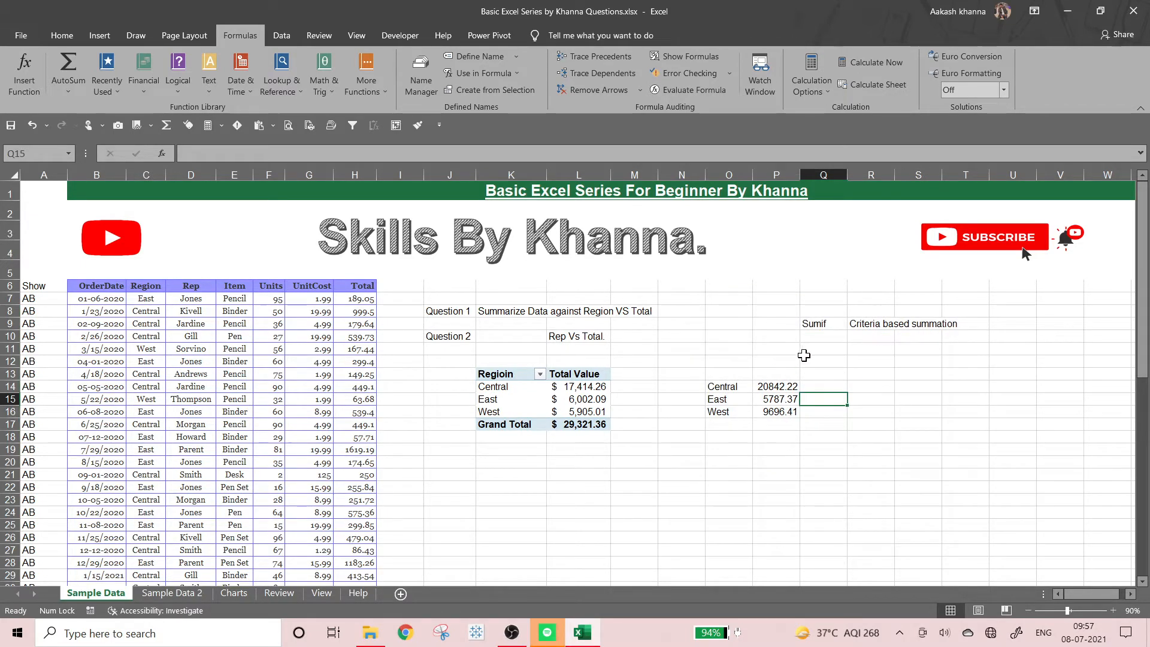
drag(715, 324, 949, 446)
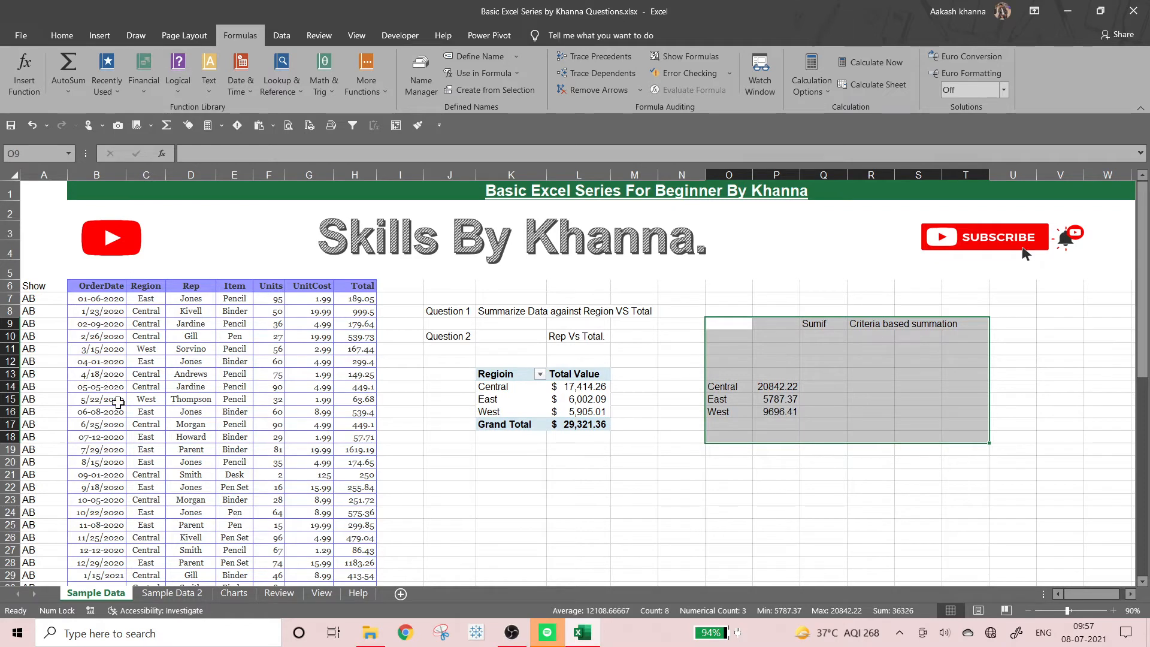
Delete the SUMIF summary in O9:T18 and review the remaining Region PivotTable
key(Delete)
click(497, 449)
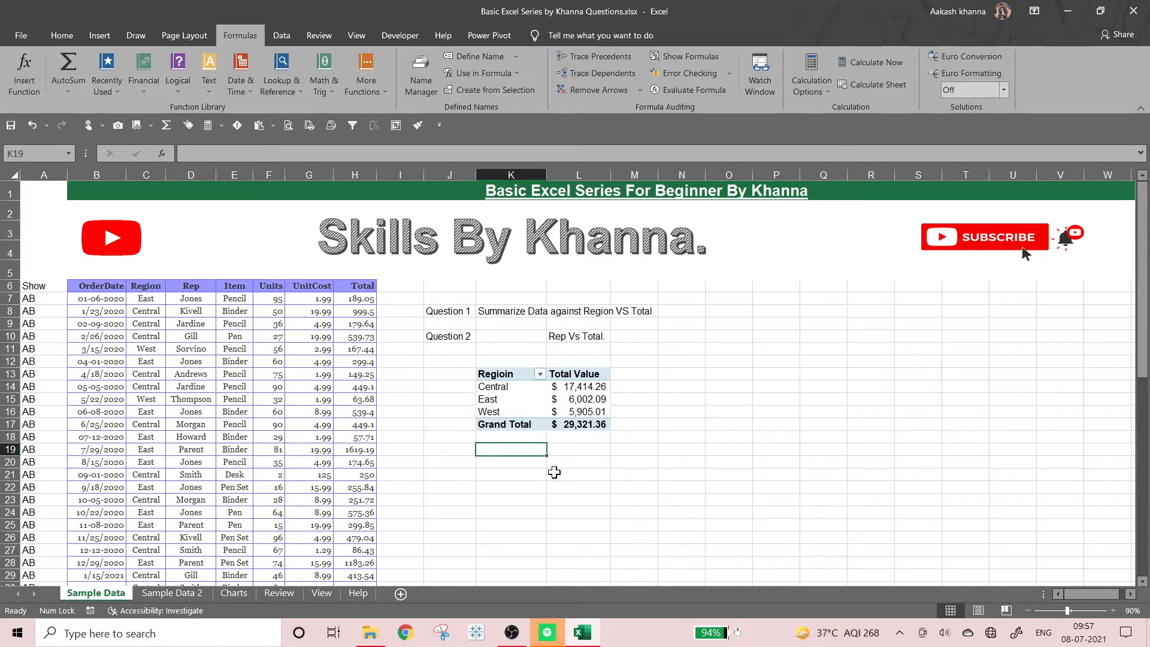
click(509, 415)
click(557, 449)
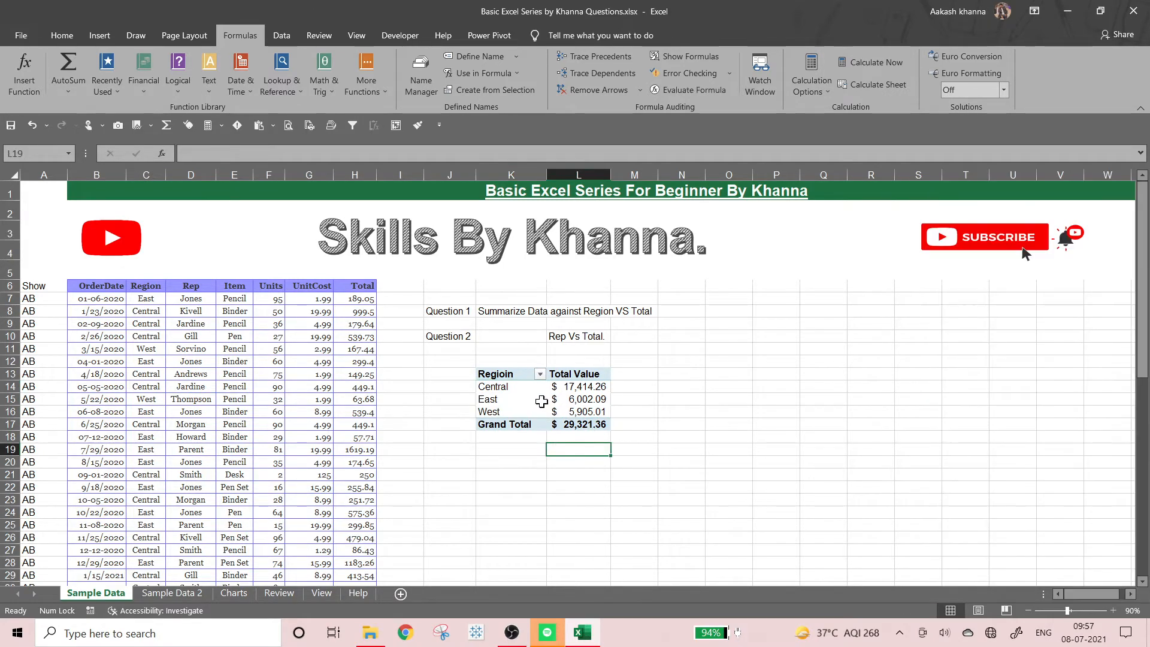
click(513, 376)
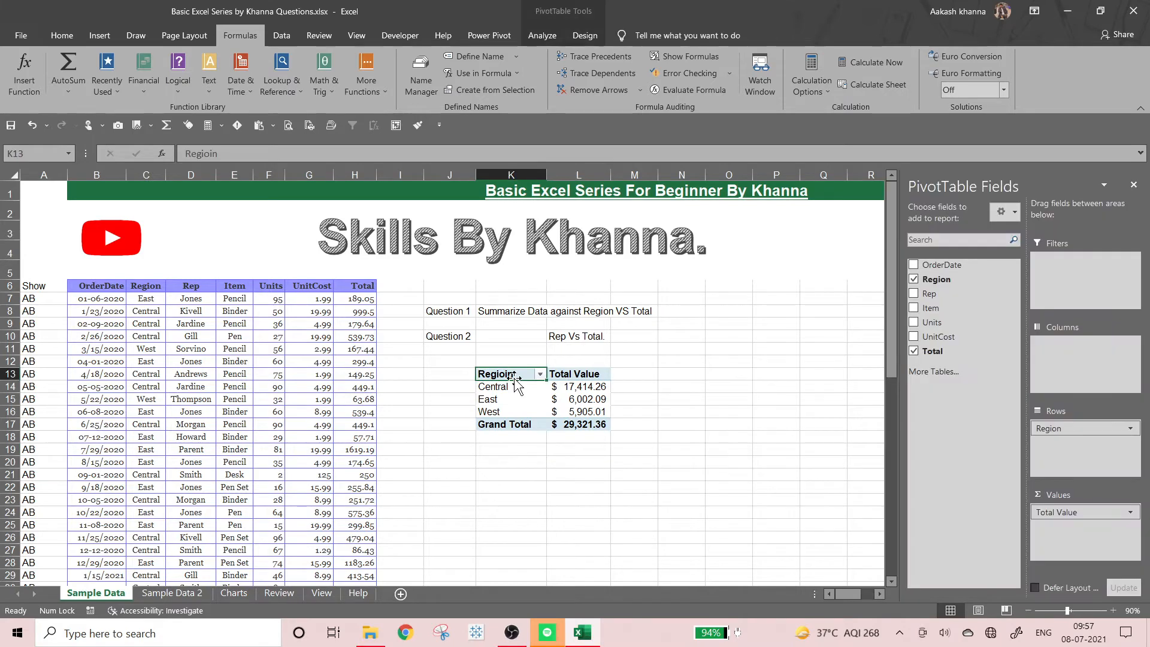
click(622, 440)
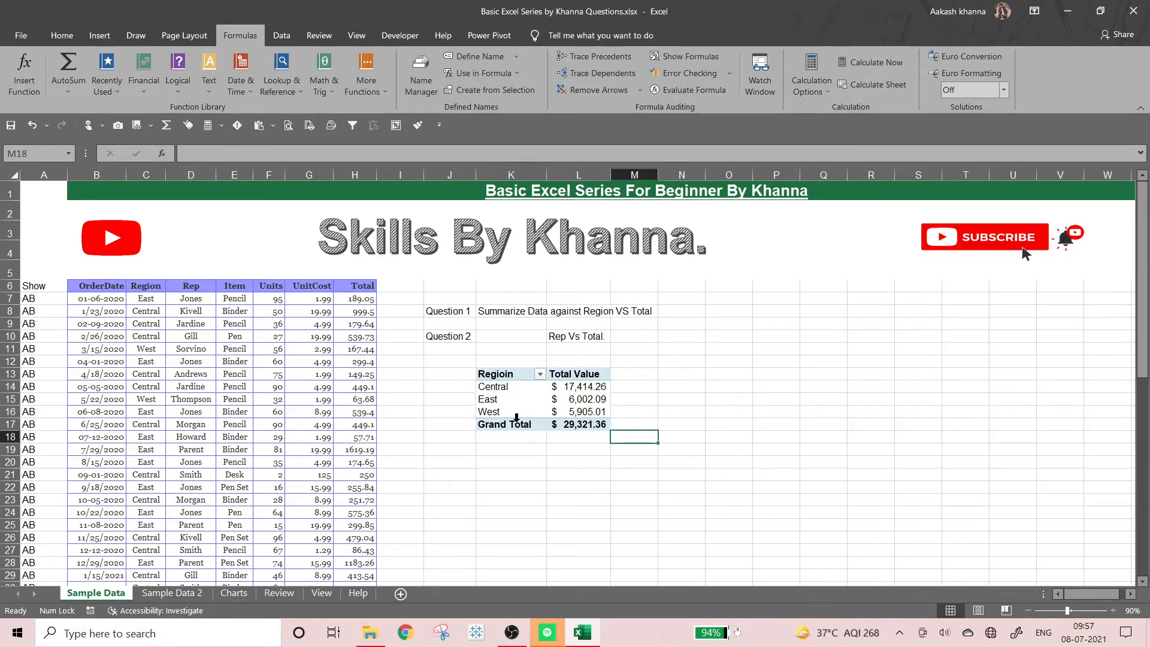
click(498, 461)
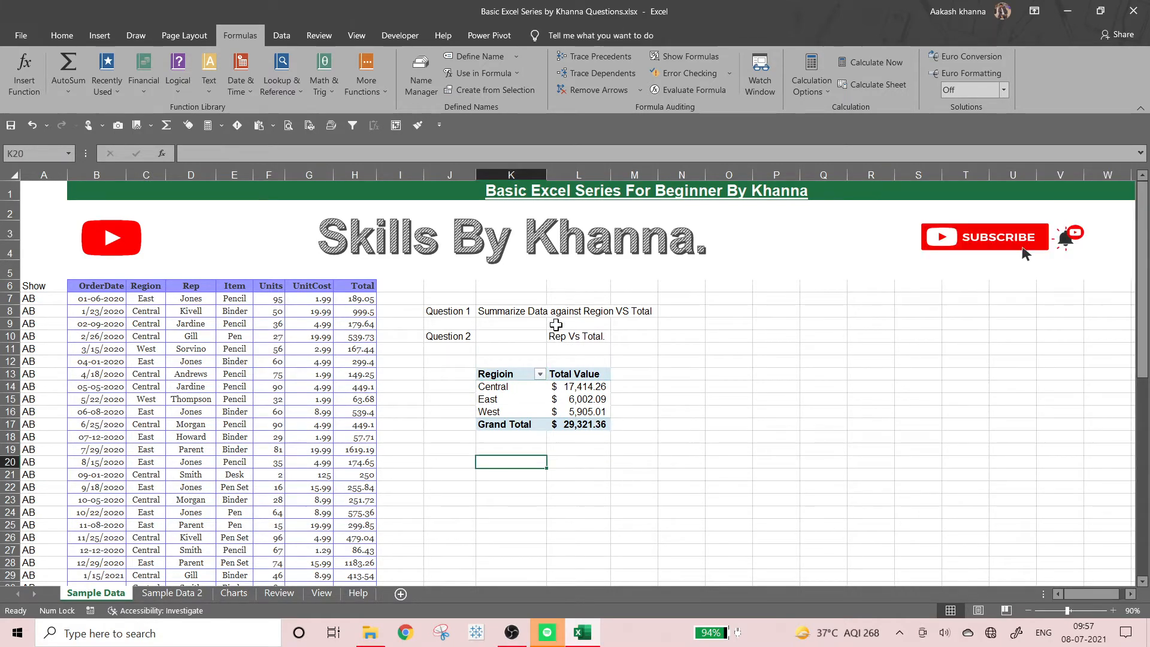
Create a PivotTable from the sample data range A6:H64, placed on the existing worksheet at K22
click(119, 288)
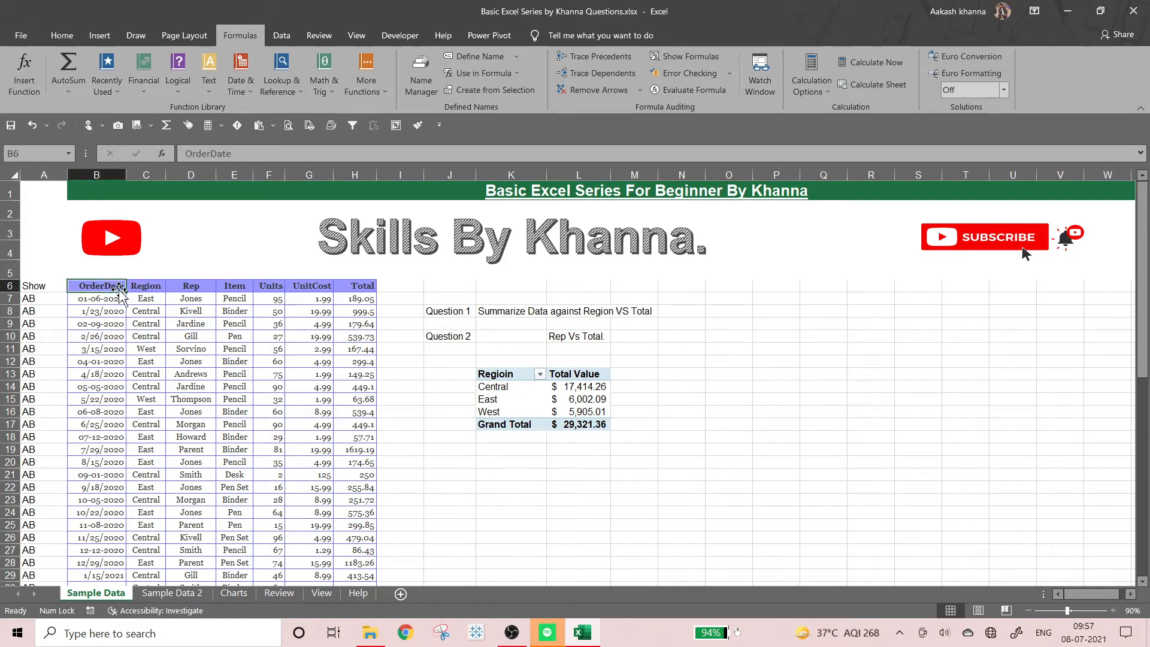
key(Down)
key(Down)
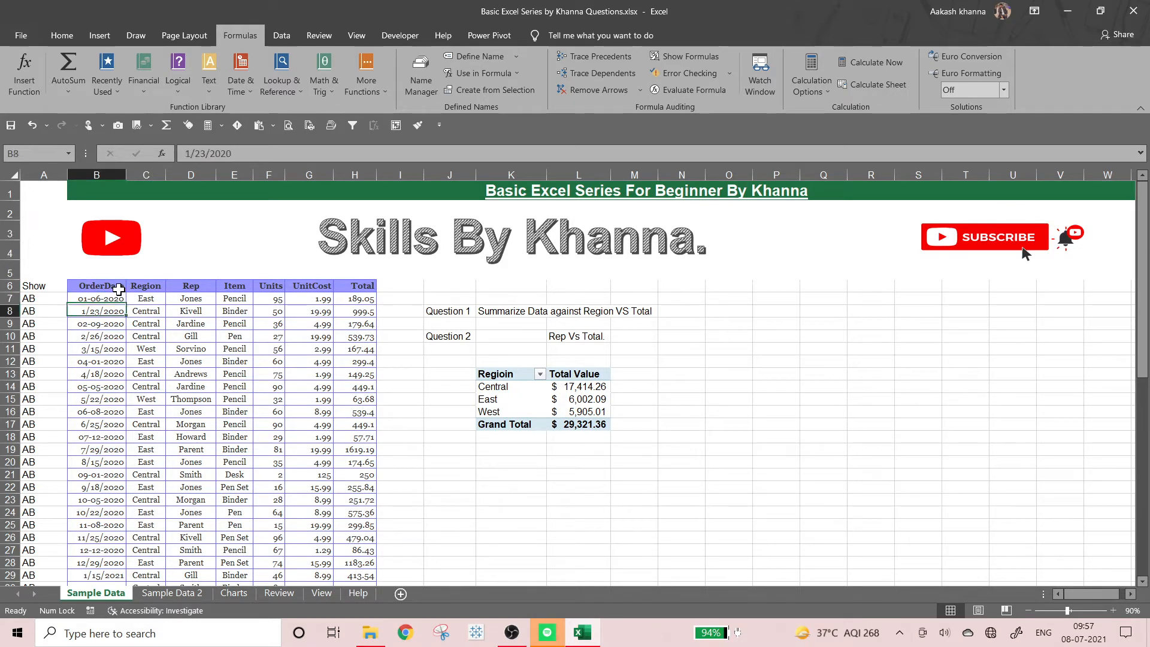
key(Right)
key(Down)
key(Down)
key(Down)
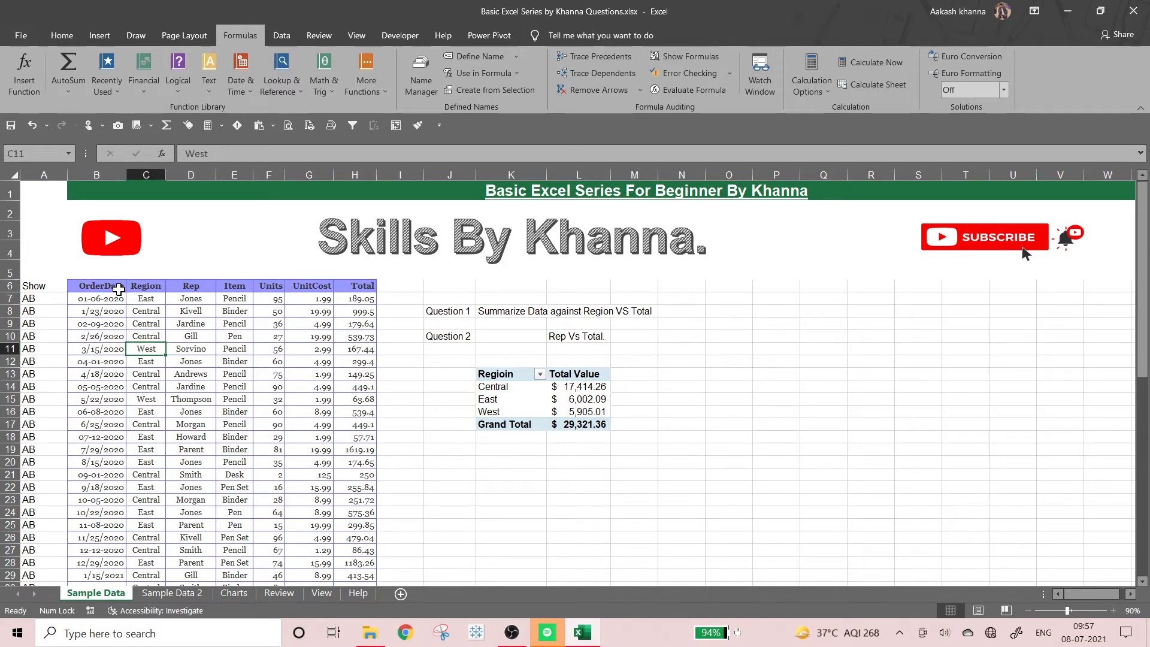
click(97, 39)
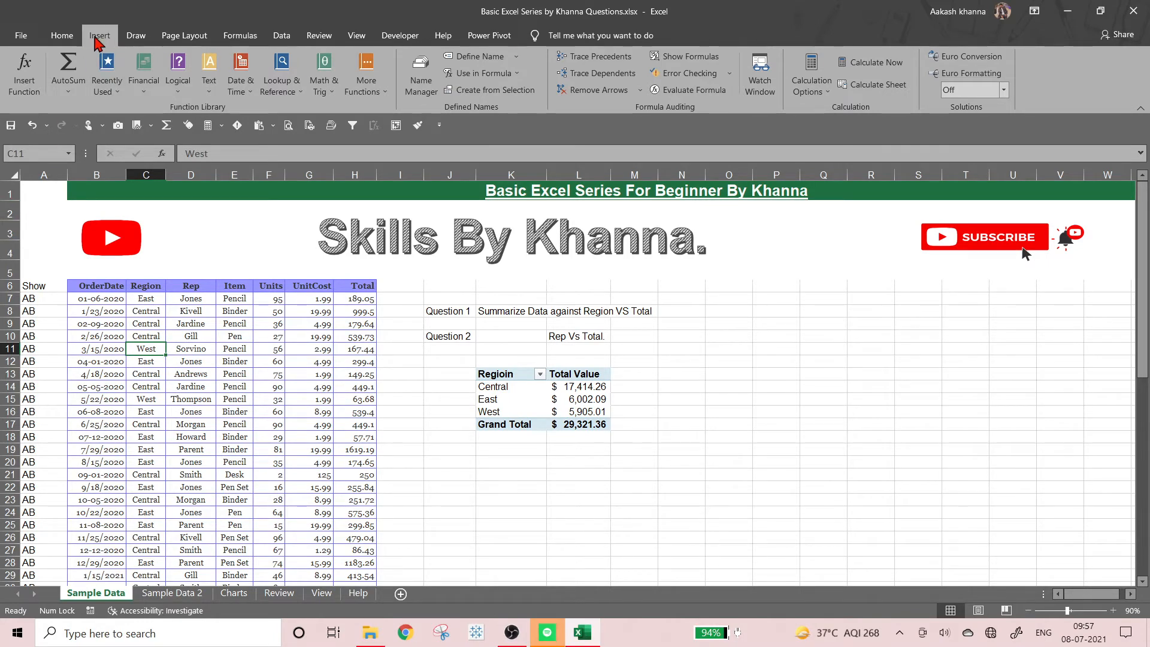
click(26, 69)
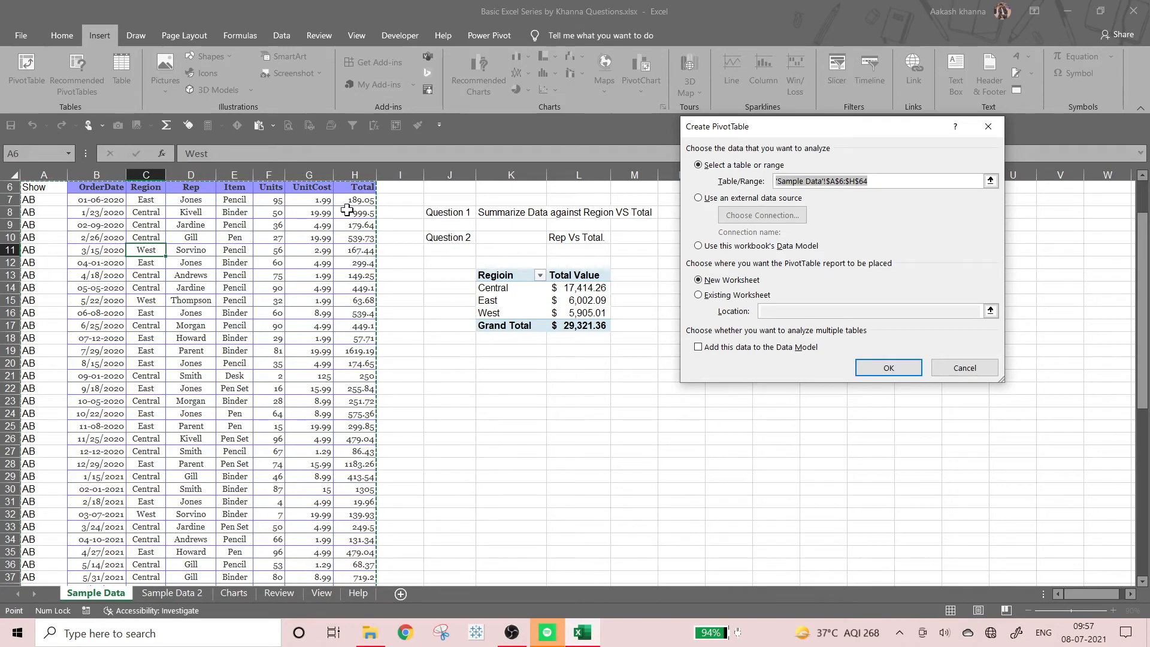
click(720, 295)
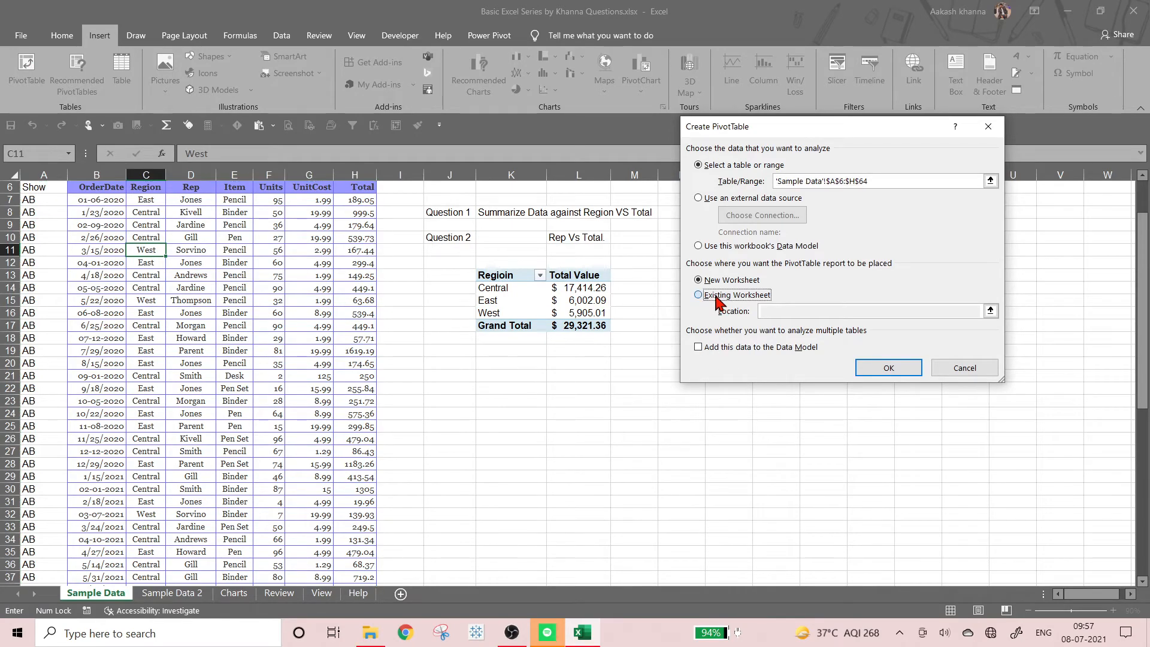
click(782, 310)
click(513, 390)
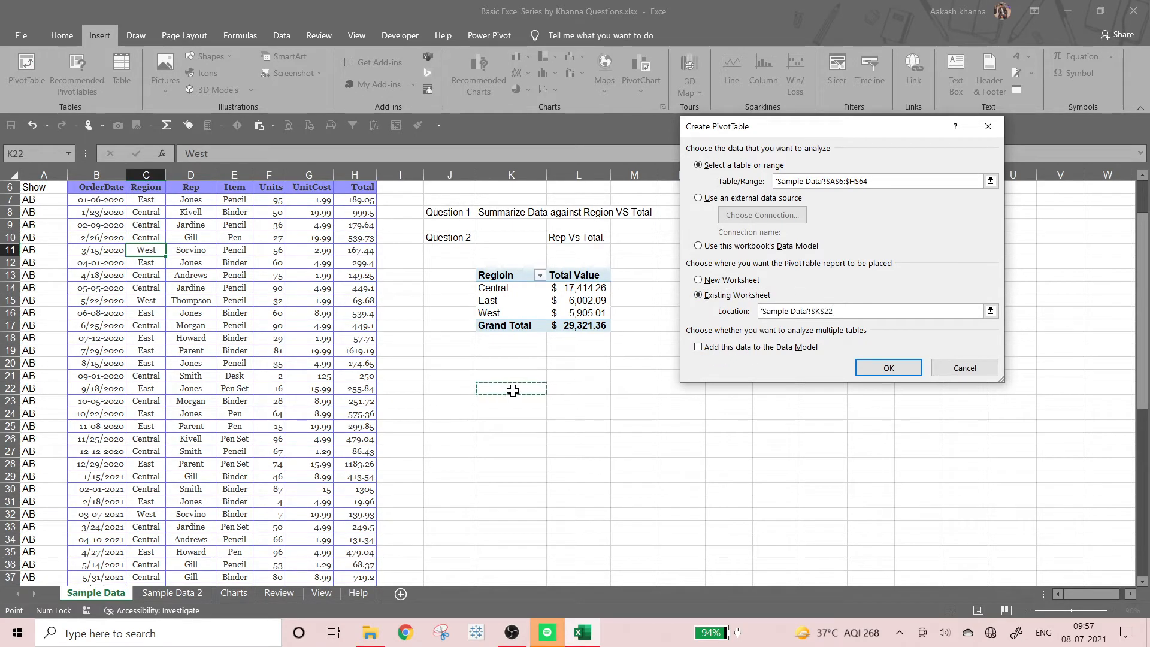
click(886, 368)
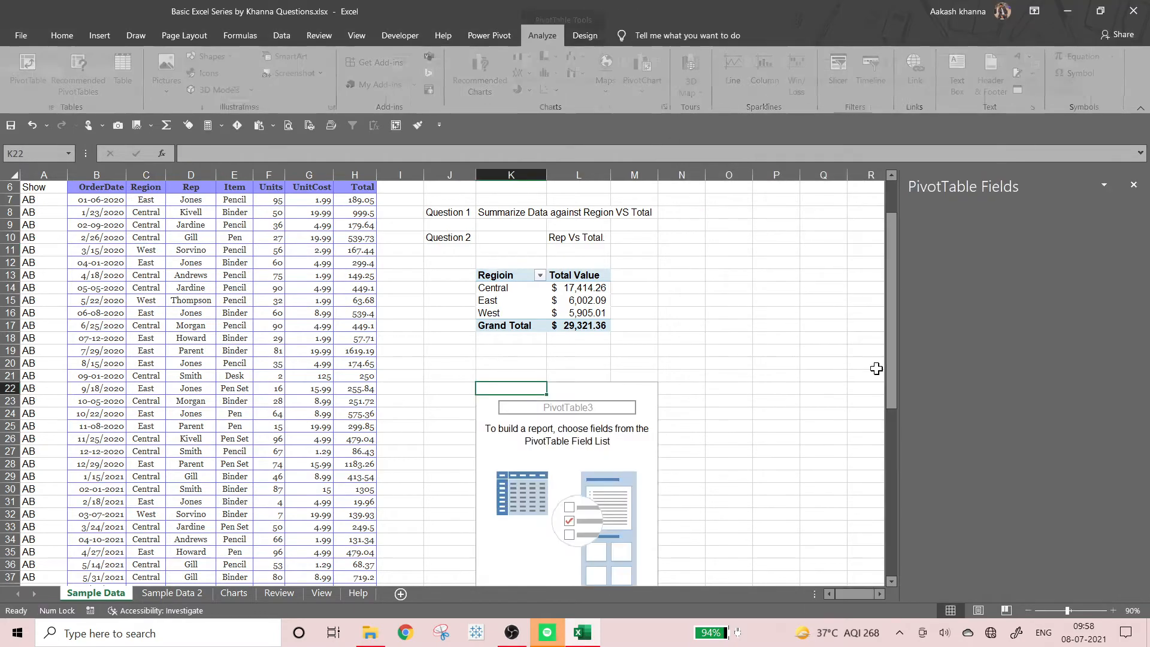
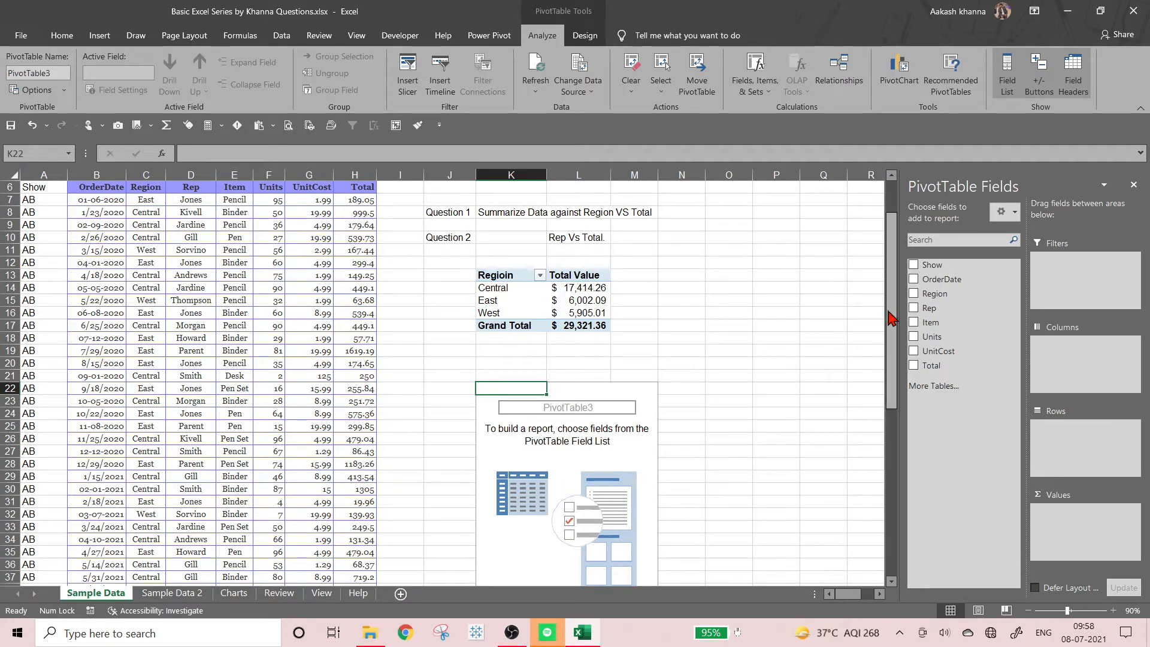
Add Rep as rows and the sum of Total as values, and compare the grand total with the Region PivotTable's
click(913, 309)
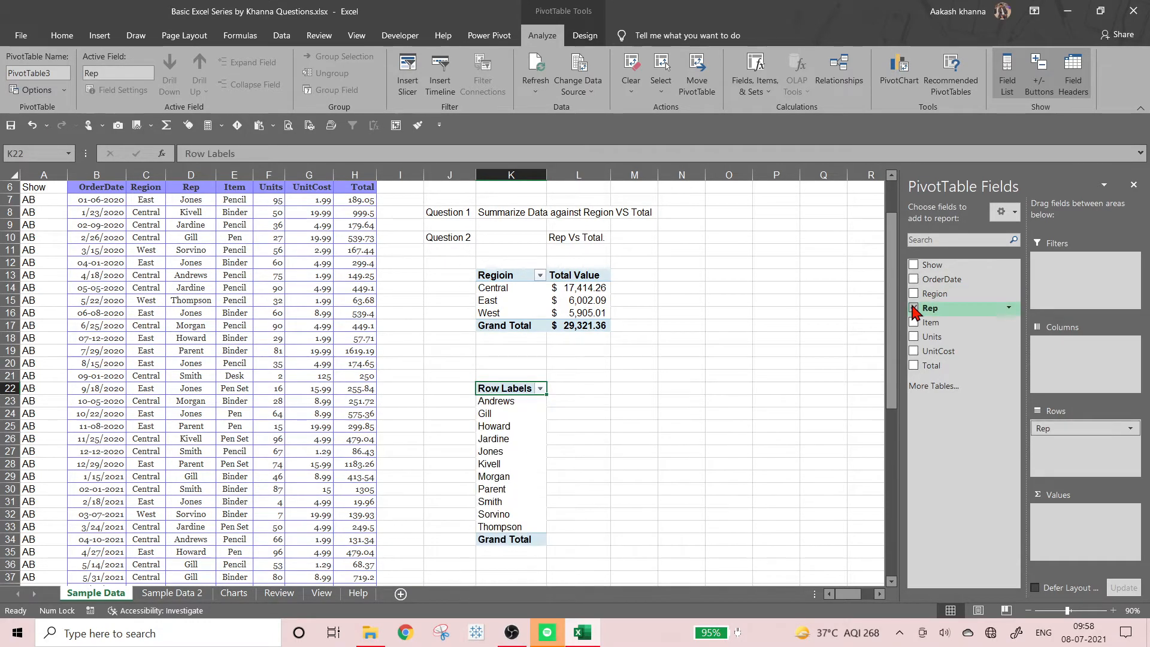
click(913, 365)
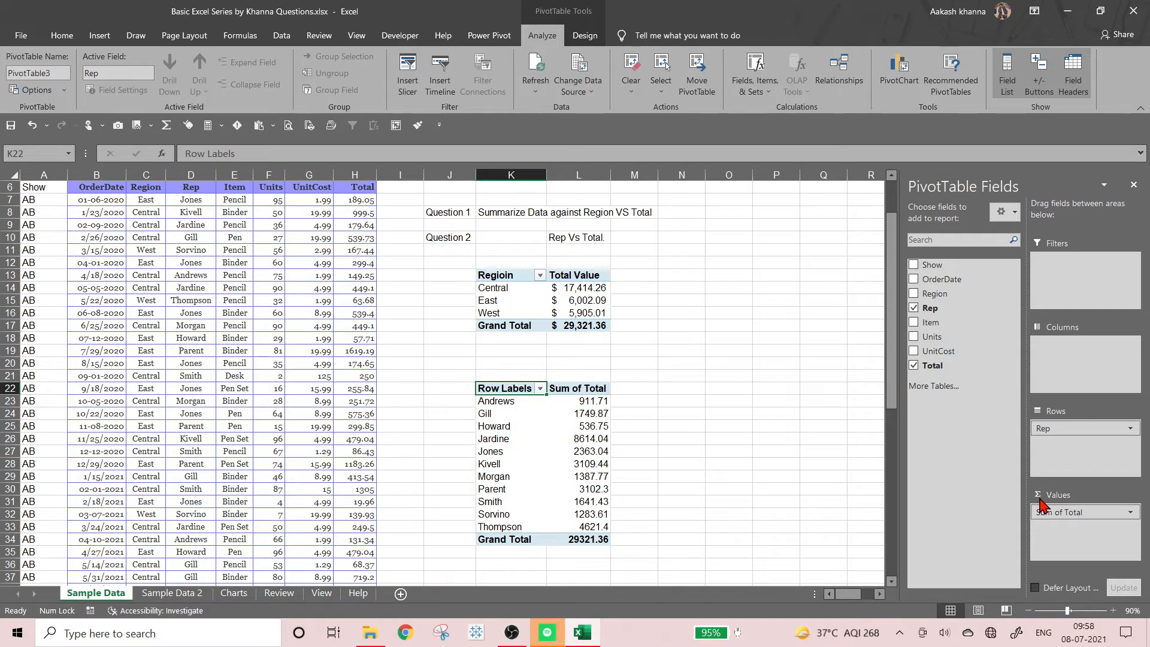
click(1053, 513)
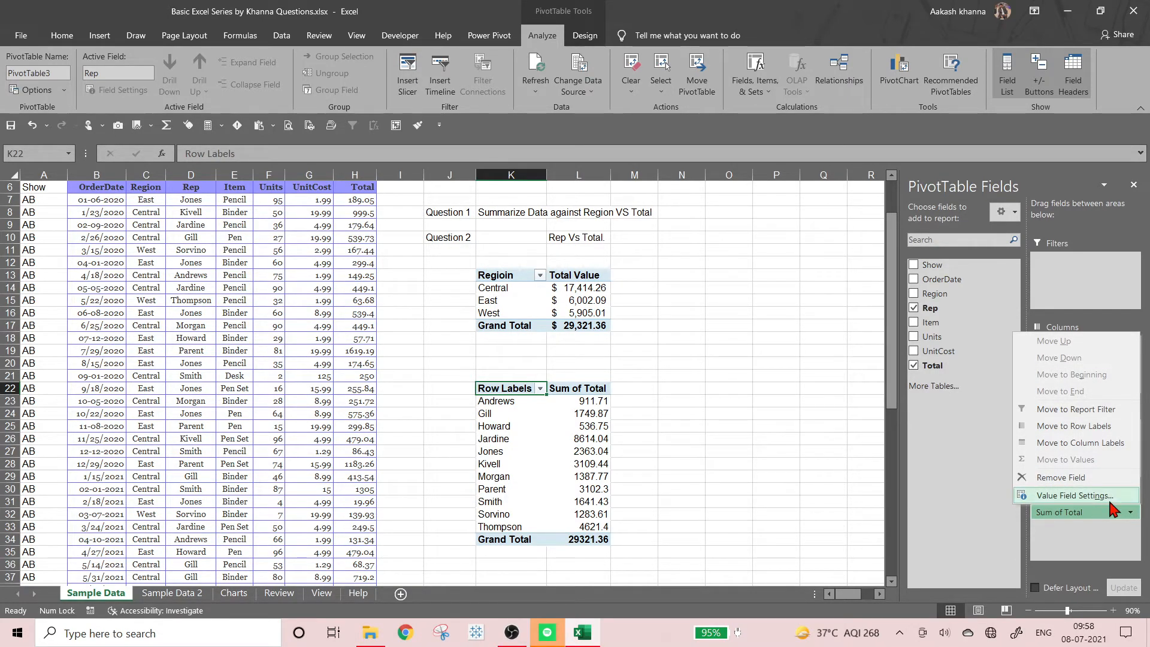
click(1079, 528)
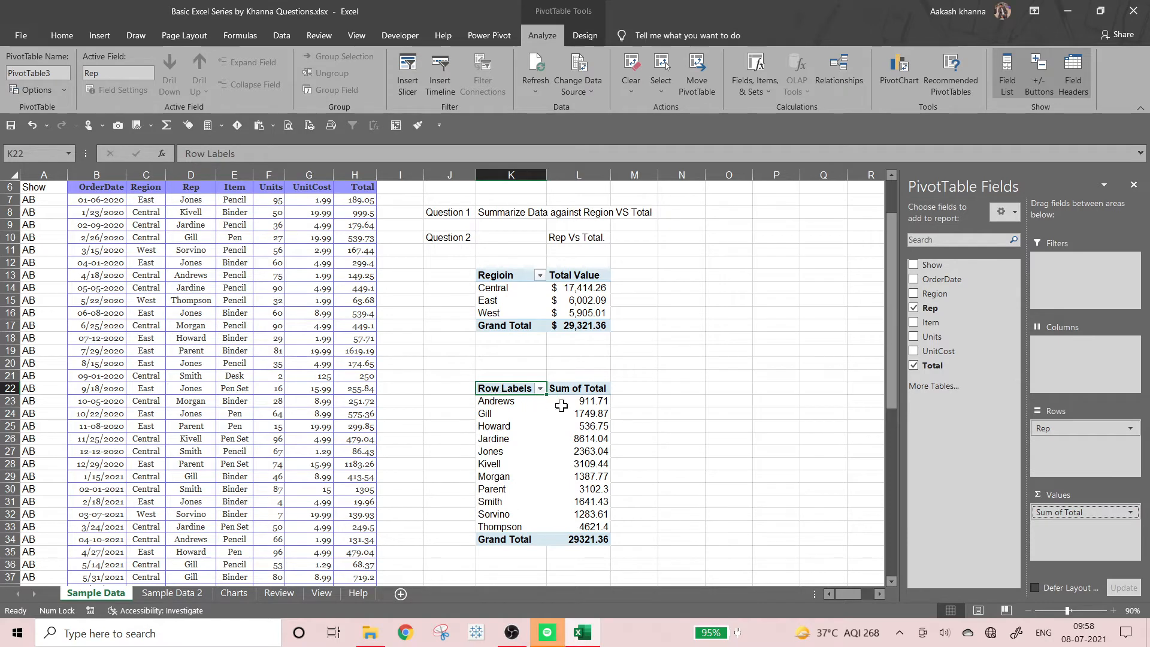
mouse_move(561, 406)
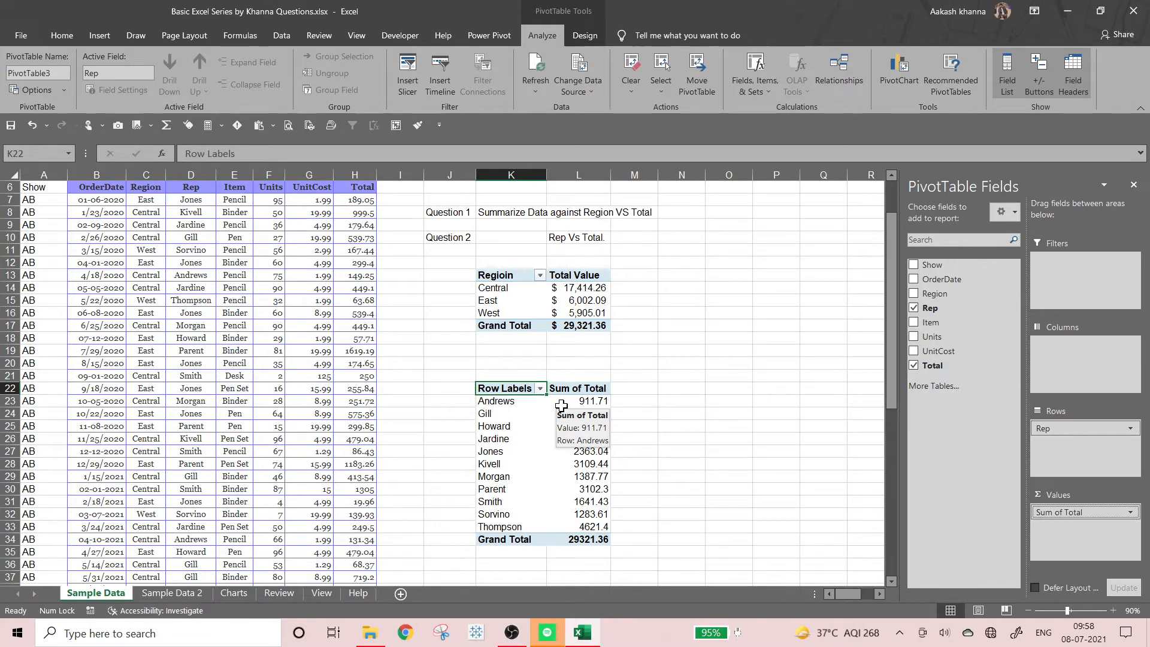
click(600, 535)
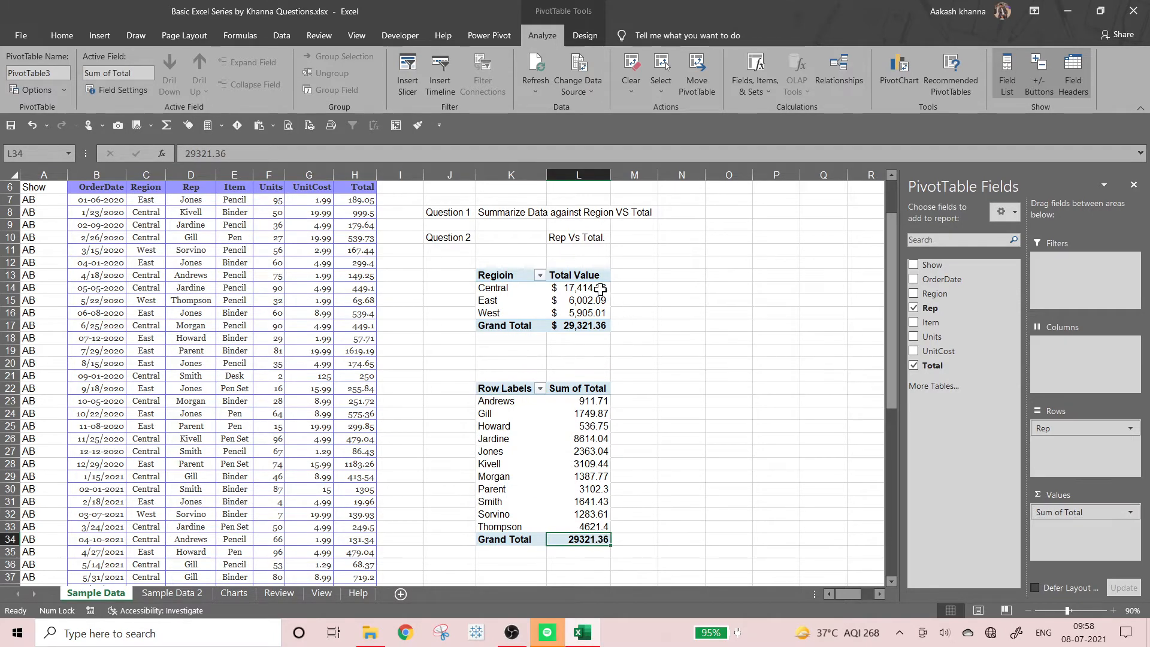
click(585, 327)
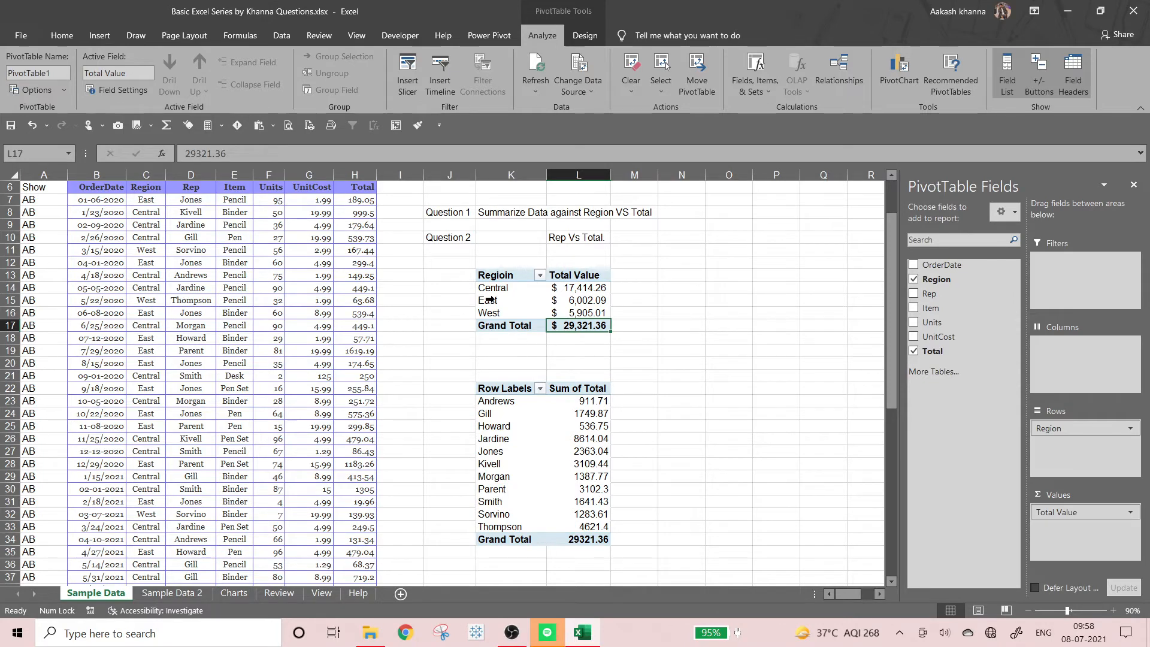
Correct the row header of the upper PivotTable in K13 to Region
click(516, 274)
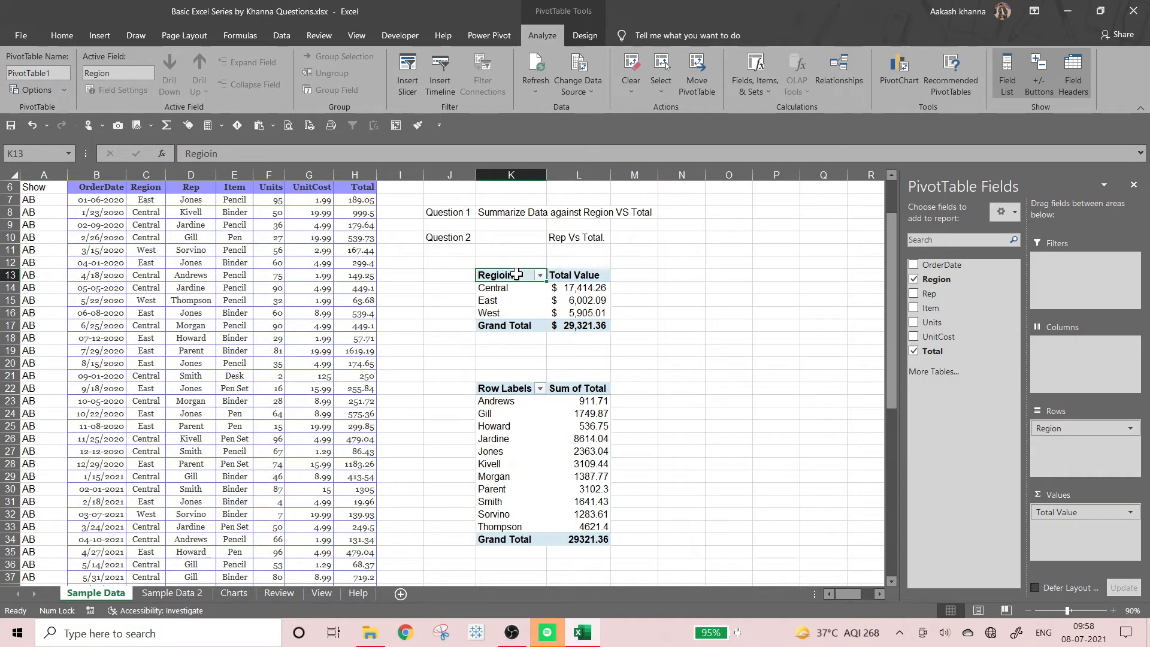
text(Region)
key(Return)
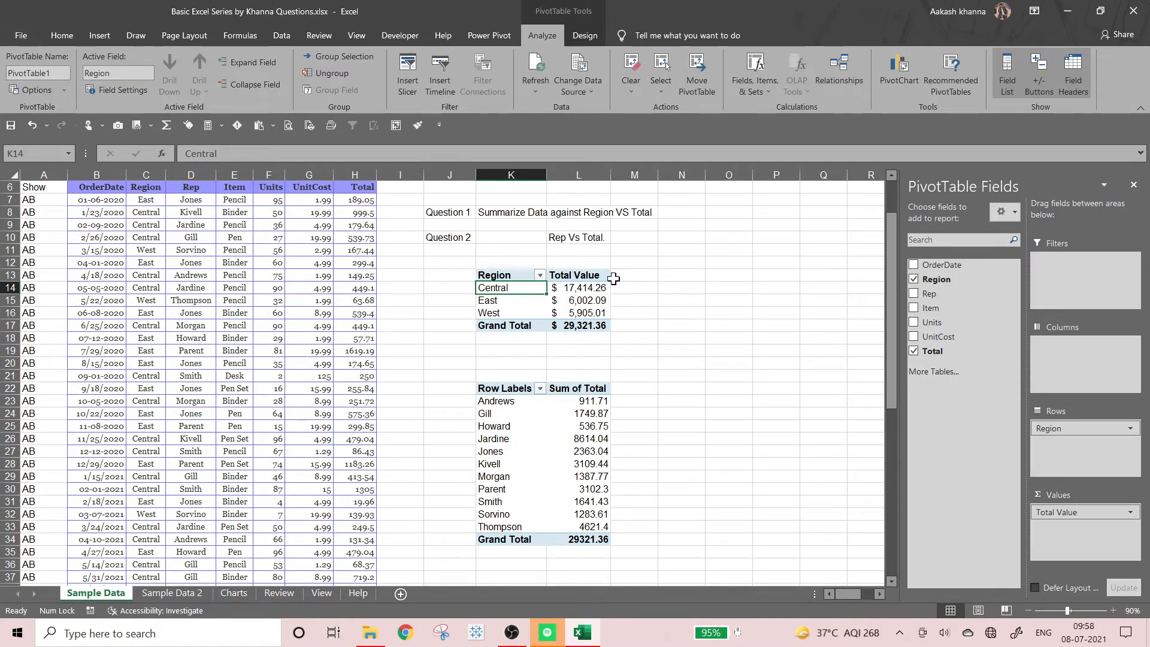
click(623, 309)
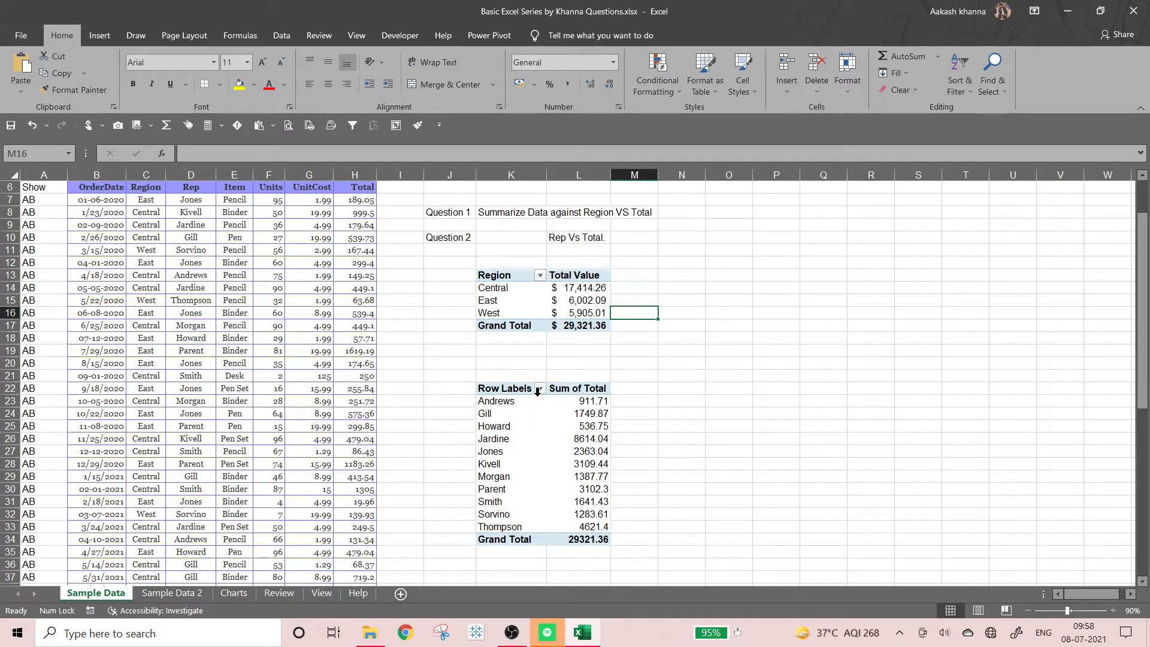
Apply the dollar accounting format to the Rep PivotTable's totals in L23:L34
drag(603, 399, 599, 539)
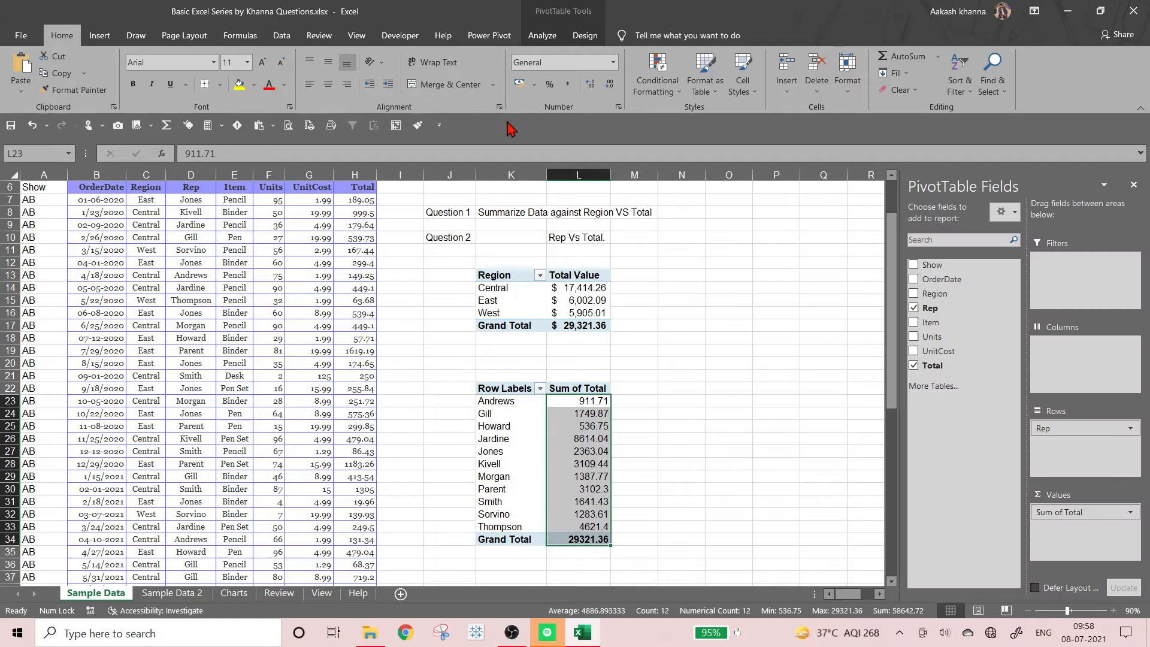
click(534, 84)
click(535, 122)
click(641, 483)
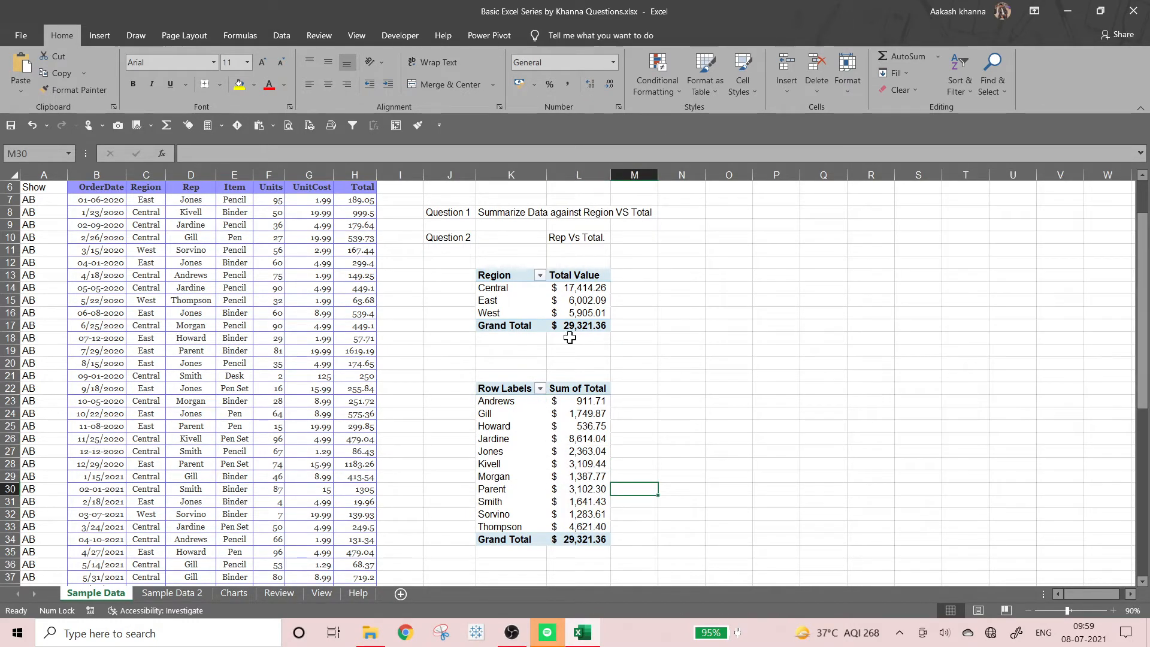
Review the sample data rows alongside the Region and Rep PivotTables
scroll(473, 425, up, 1)
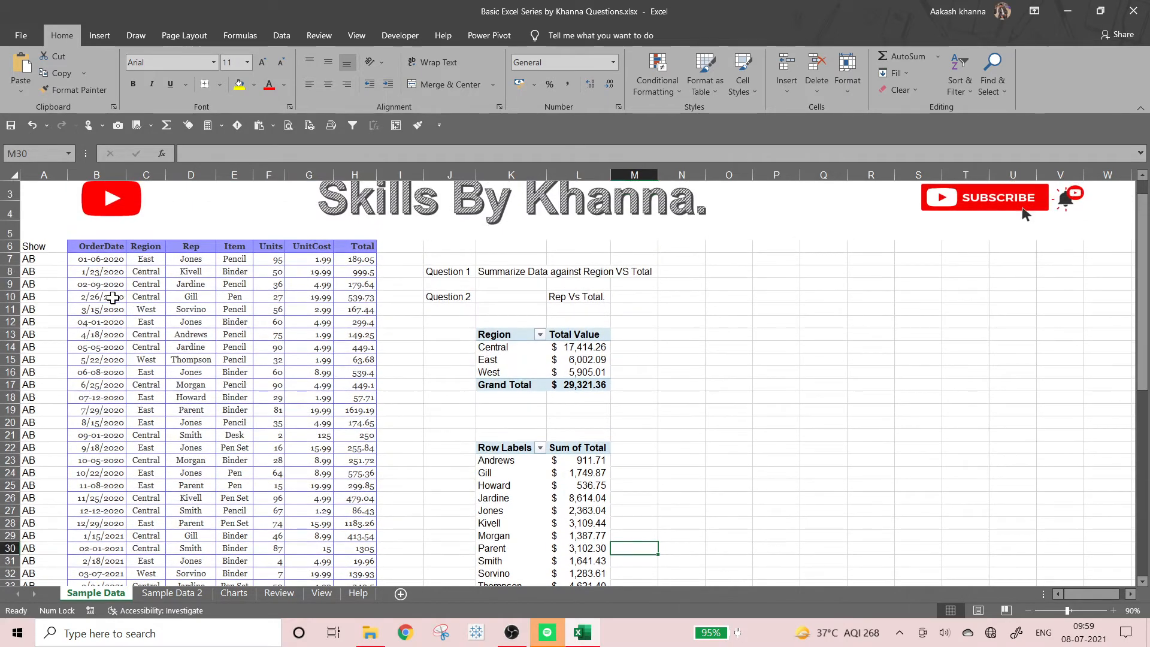
scroll(212, 347, down, 10)
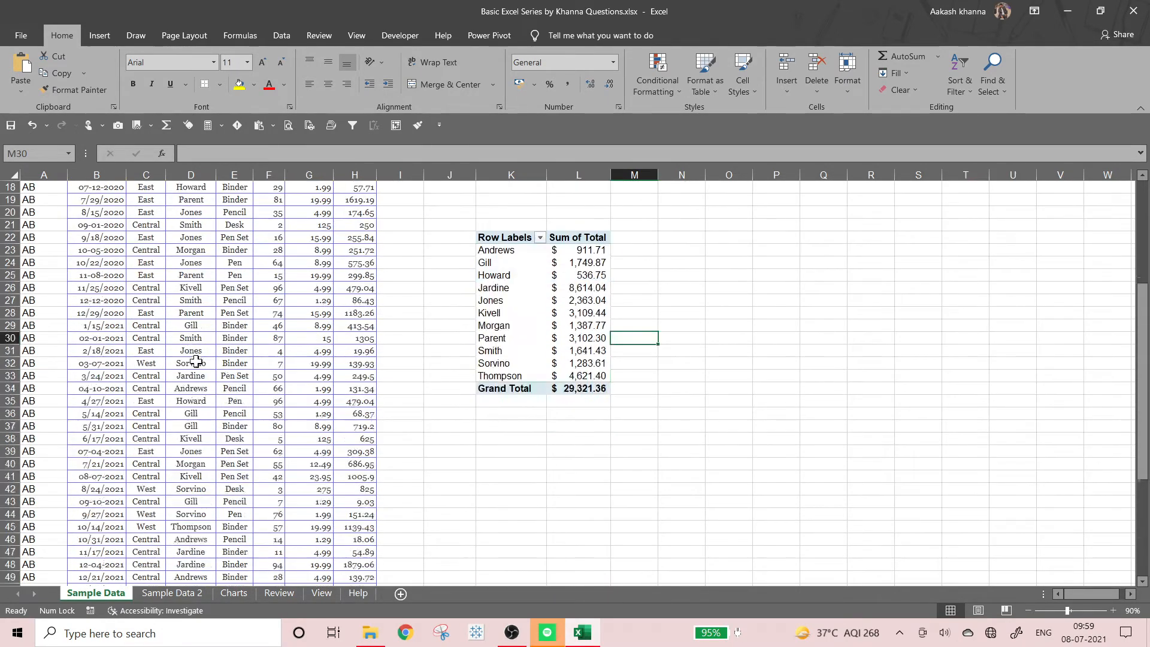
scroll(161, 386, up, 9)
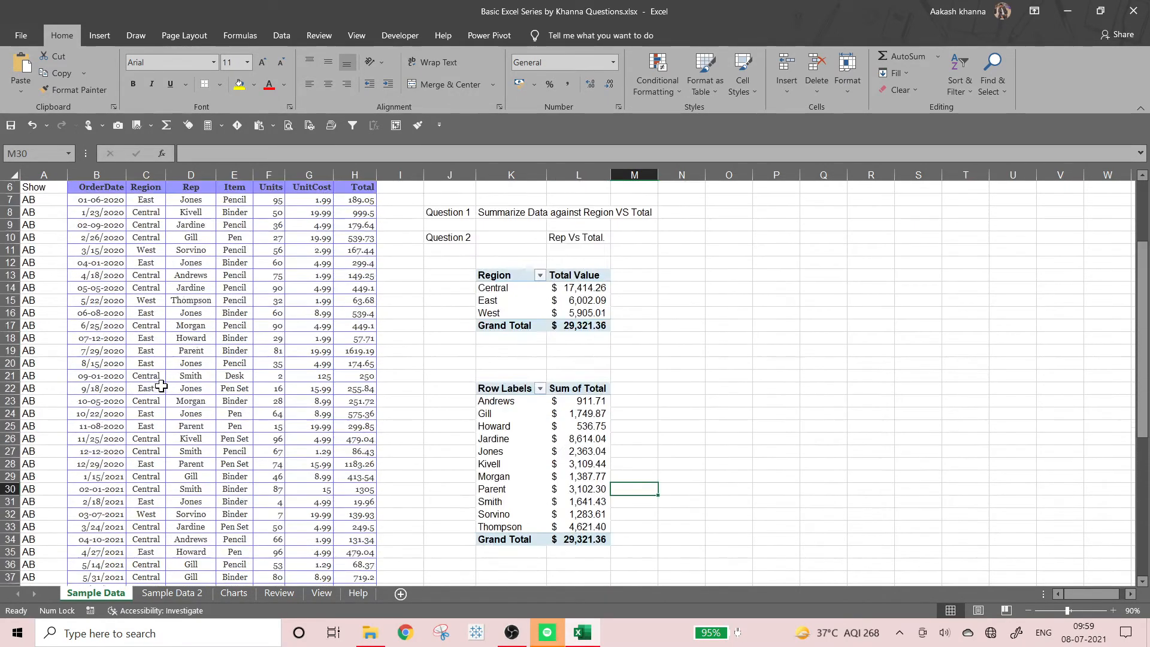
scroll(210, 363, up, 2)
scroll(288, 348, down, 1)
scroll(321, 359, down, 1)
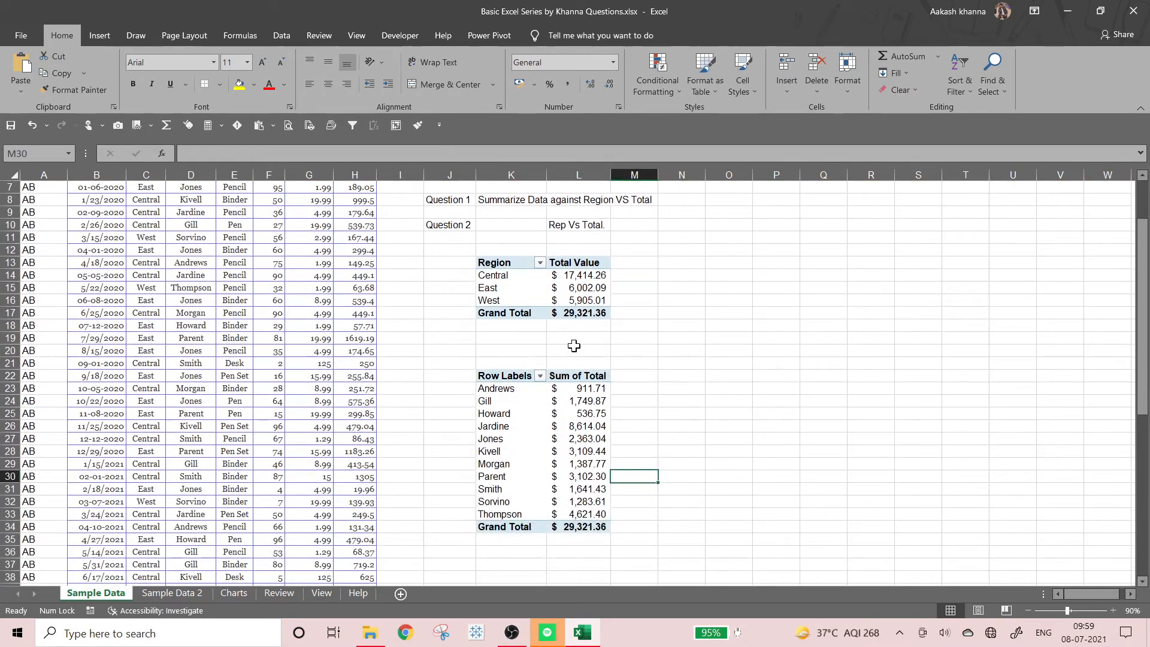
scroll(616, 370, up, 2)
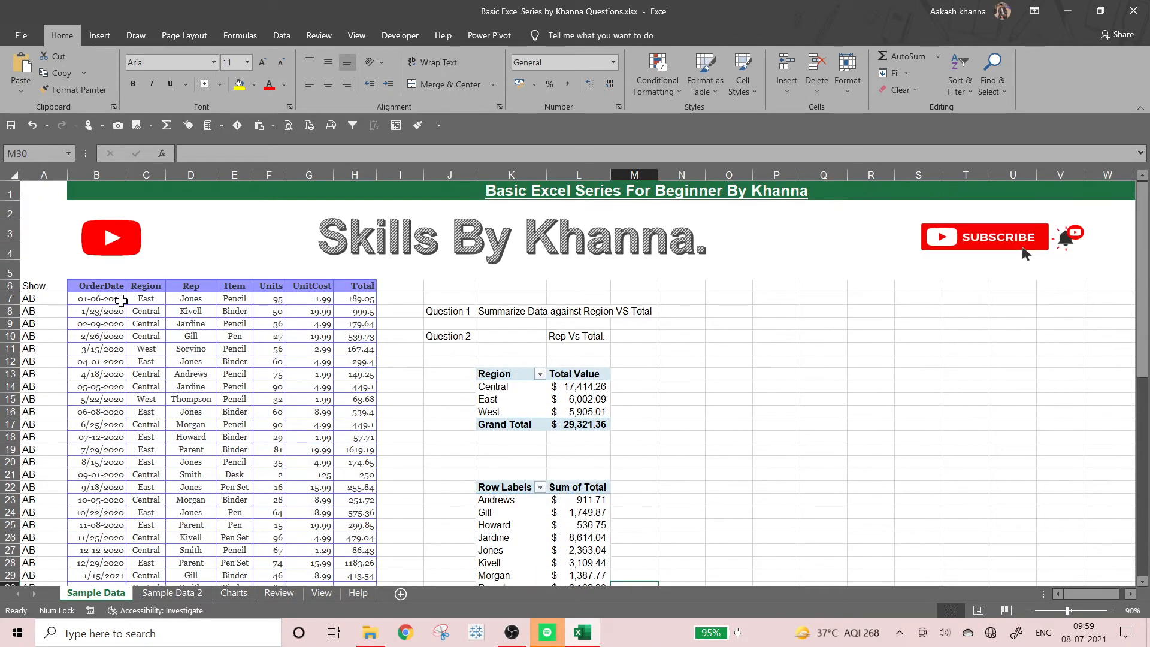
click(311, 349)
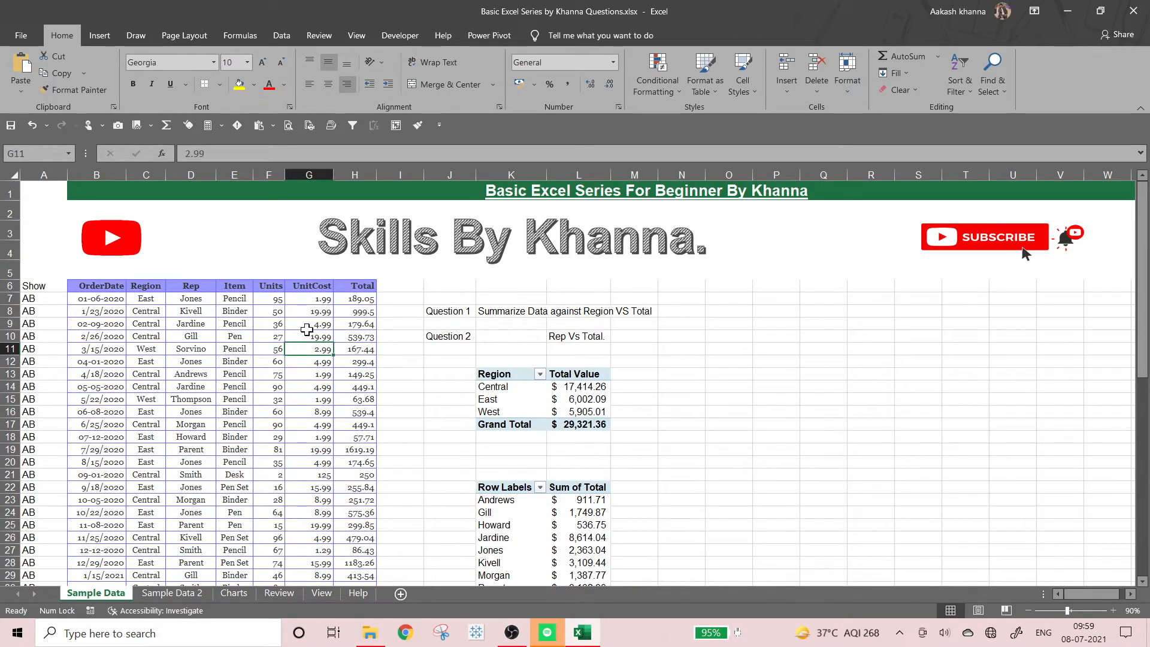
click(100, 35)
click(25, 71)
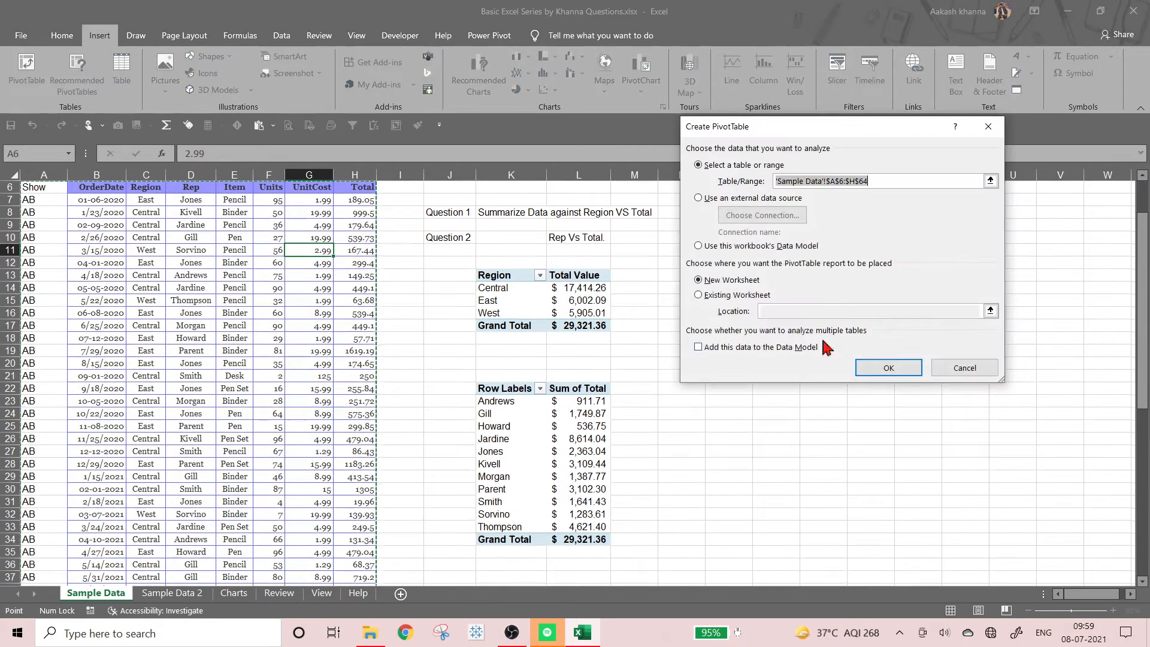
click(668, 300)
click(698, 295)
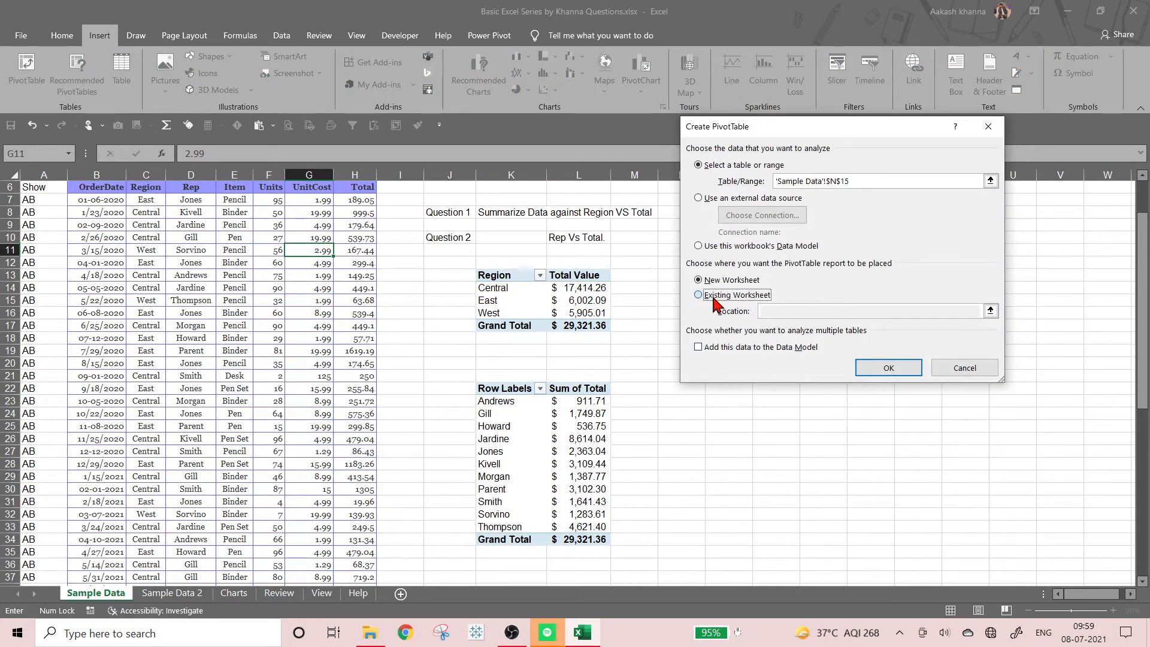
click(815, 310)
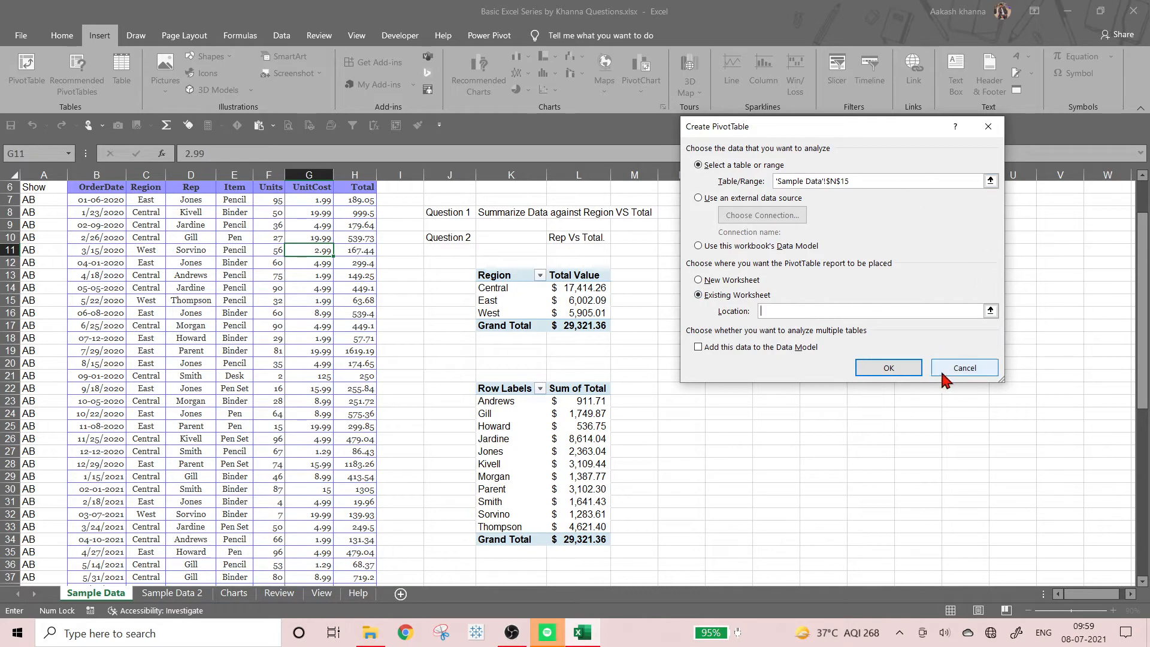
click(964, 367)
Create a PivotTable from the sample data range A6:H64, placed on the existing worksheet at N22
click(204, 299)
click(27, 71)
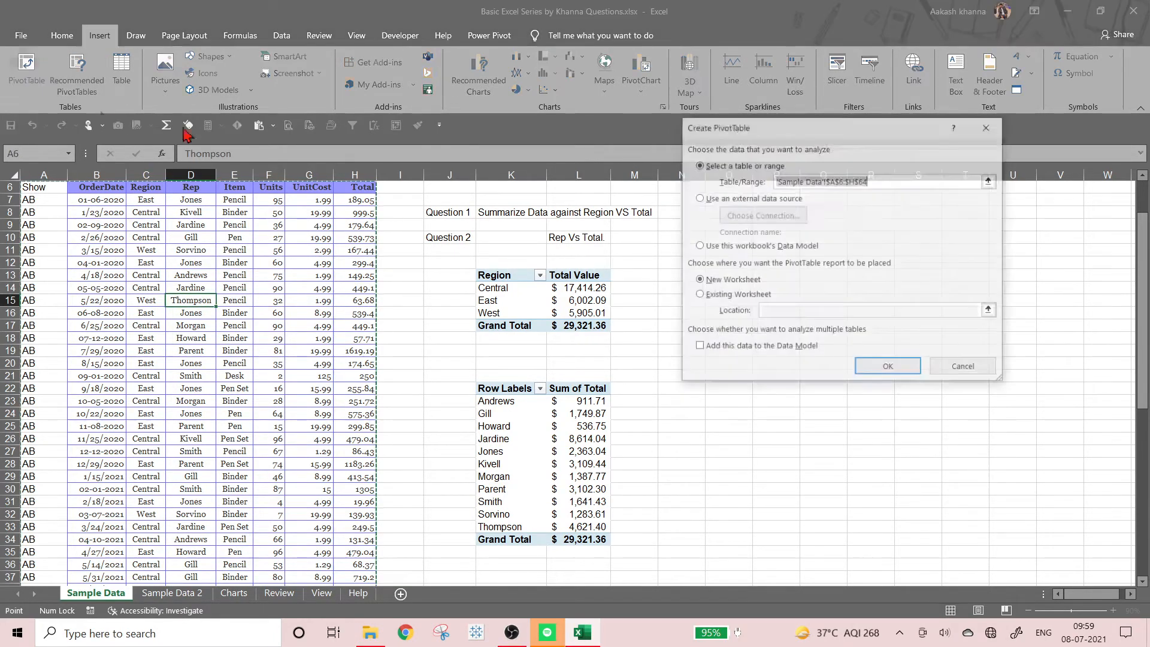
click(757, 297)
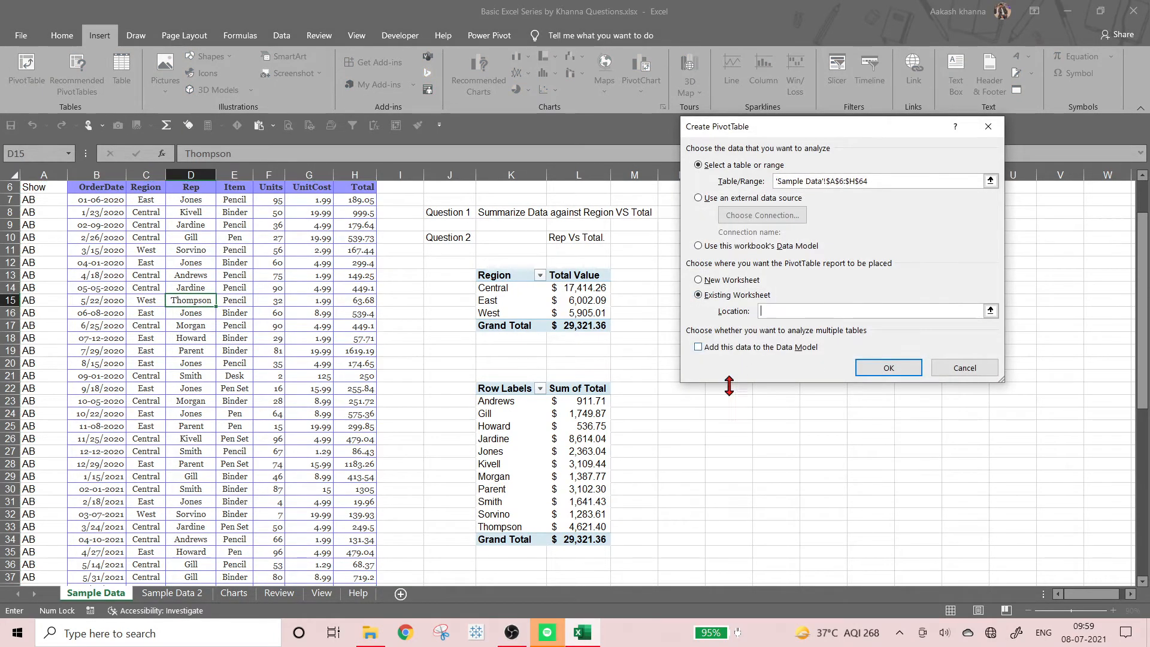
click(689, 393)
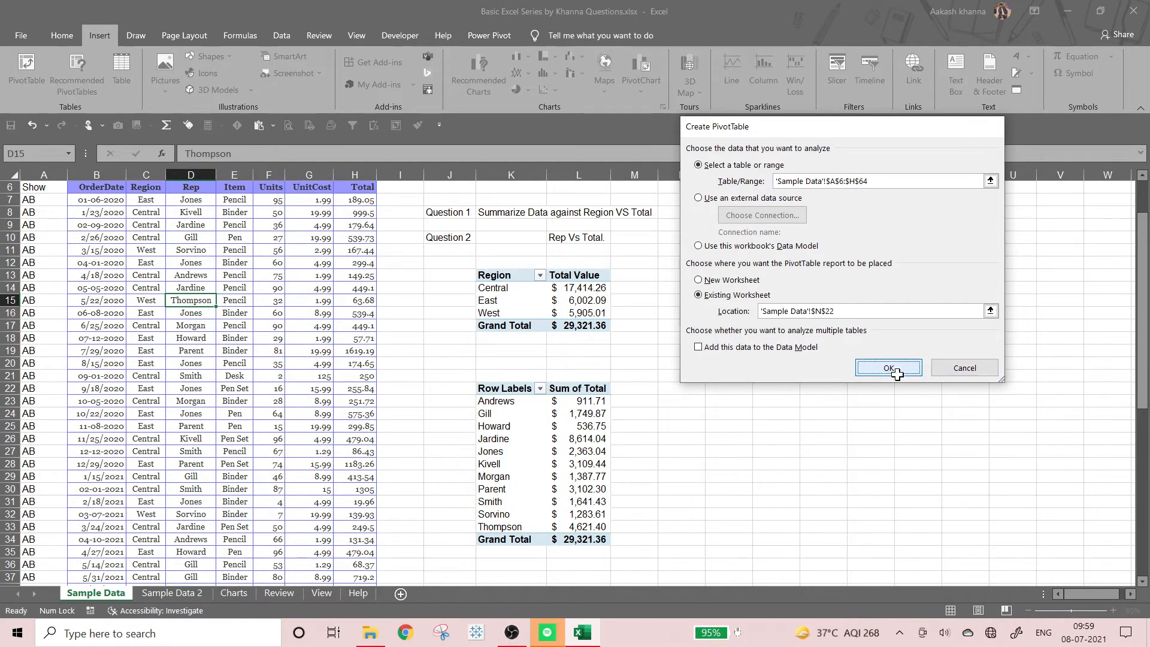
click(888, 368)
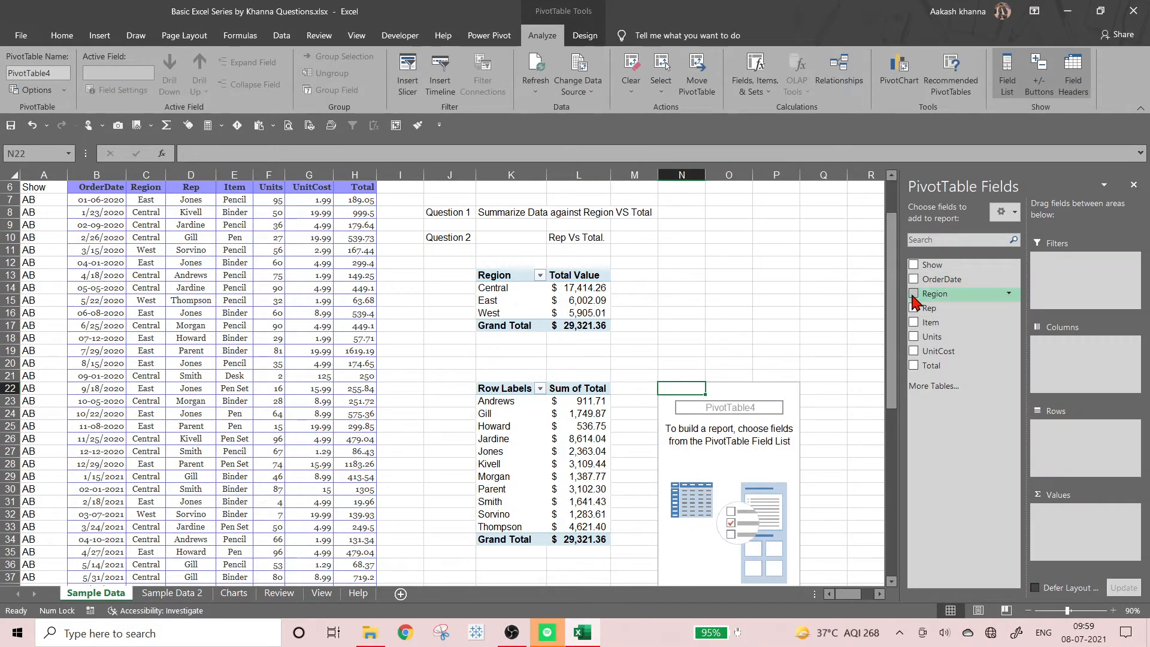
Add Region as rows and Total as values in the new PivotTable, and summarize Total by Count
click(913, 294)
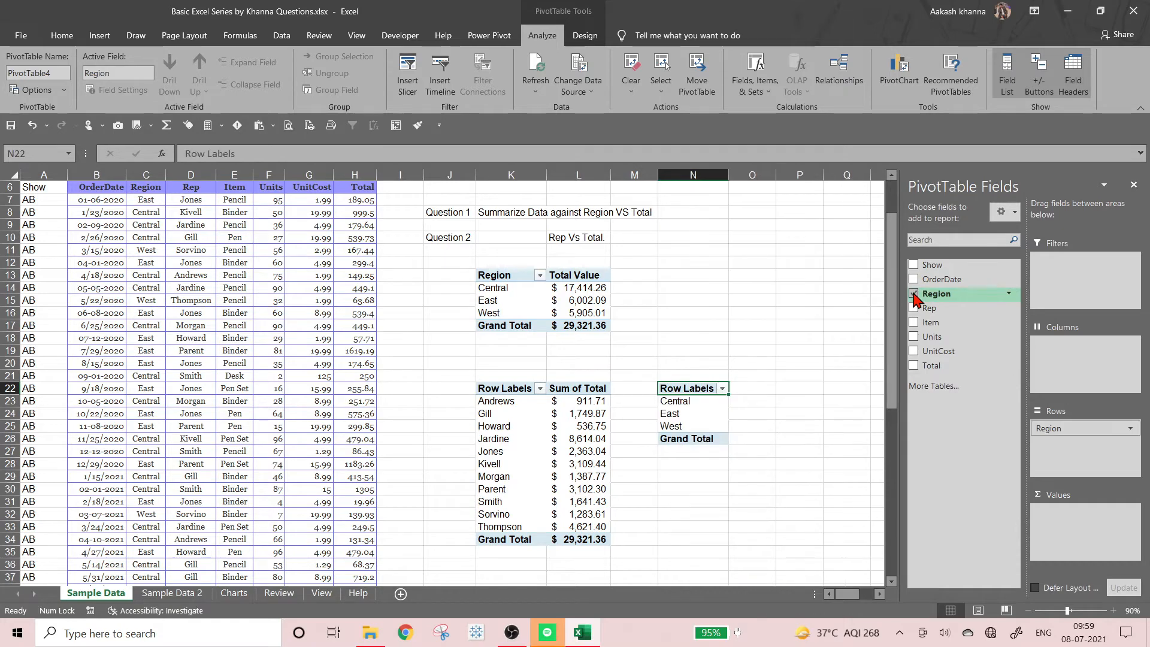
click(913, 367)
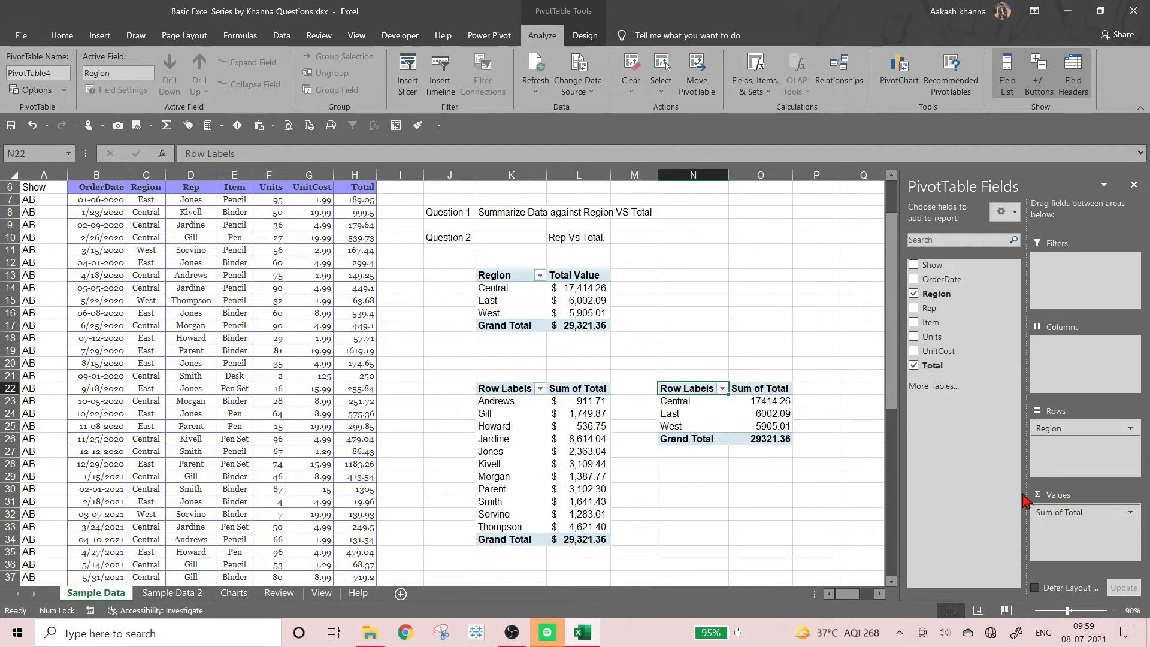
click(1131, 513)
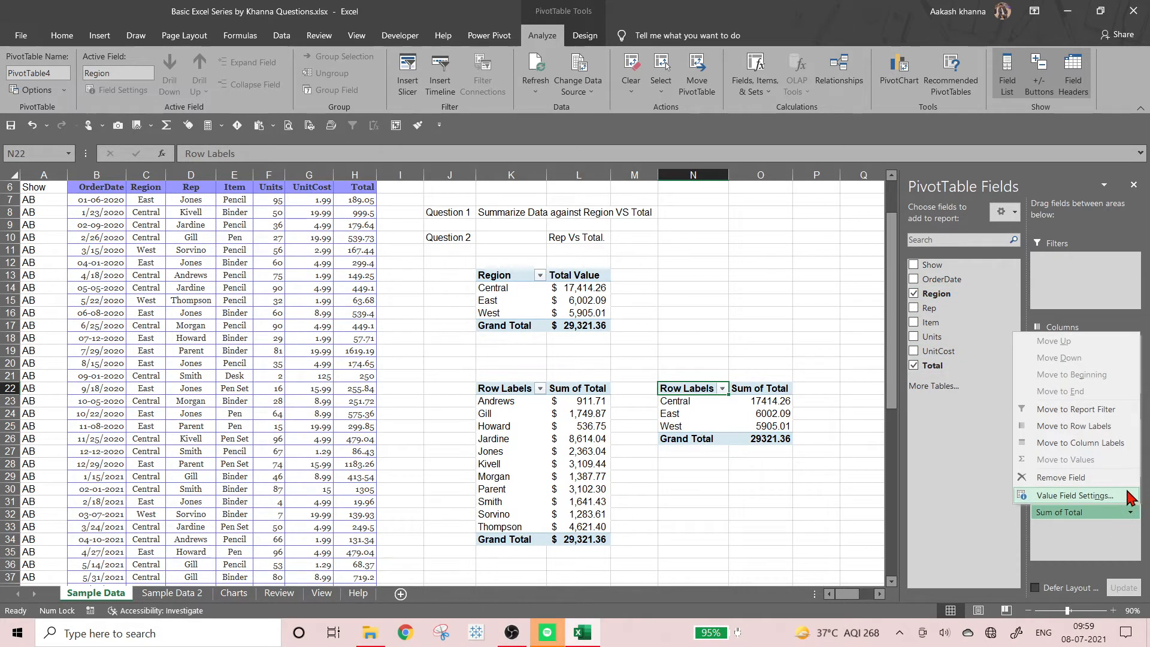
click(1128, 496)
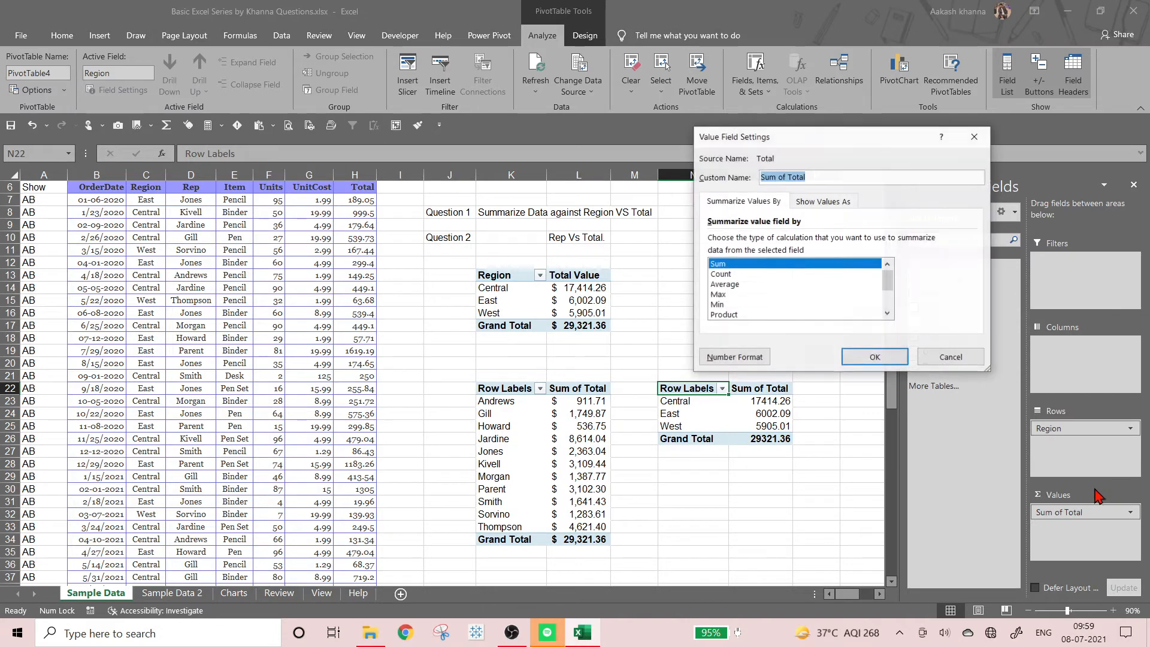
click(778, 274)
click(874, 357)
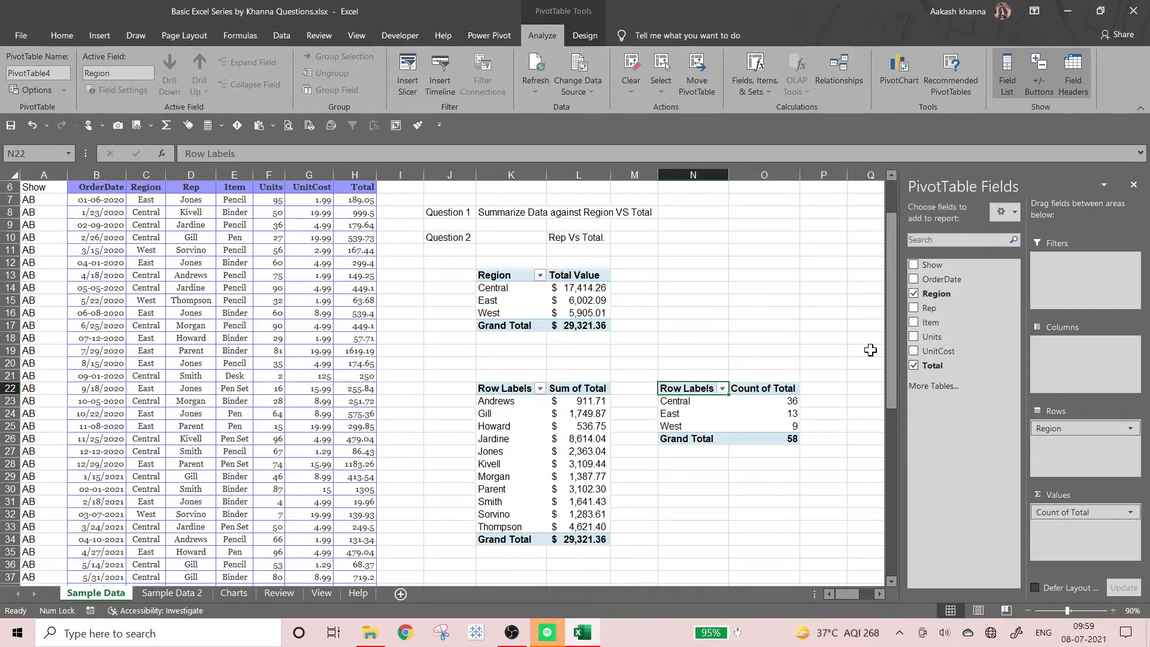
Compare the per-region counts in the new PivotTable with the total values in the upper Region PivotTable
click(752, 462)
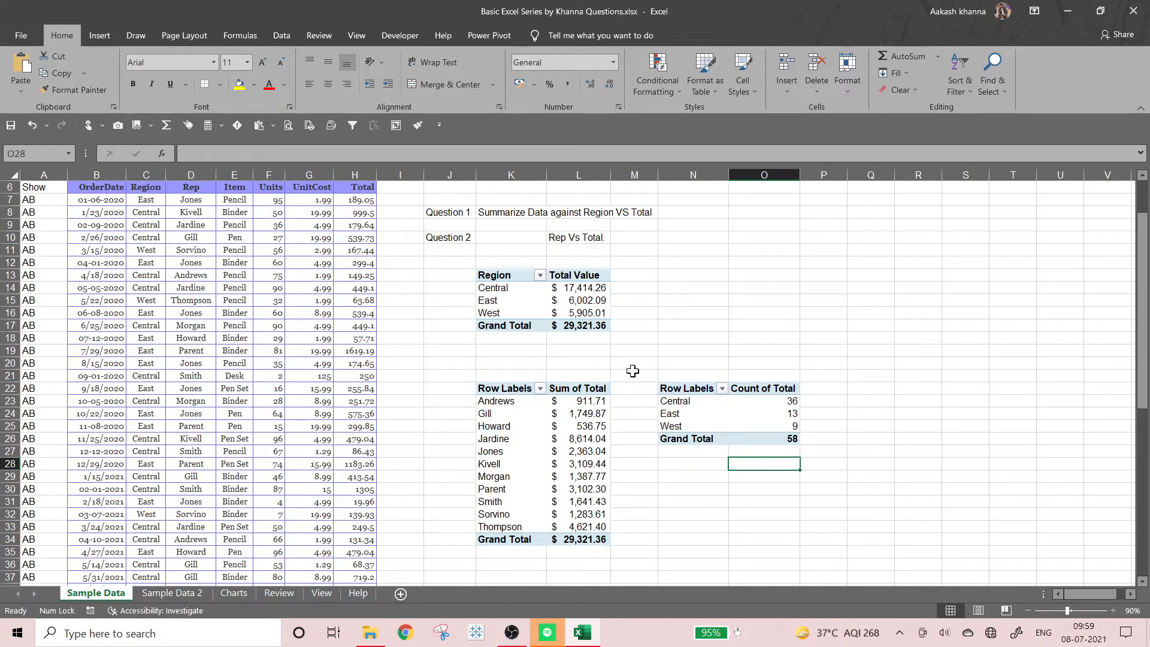
click(772, 401)
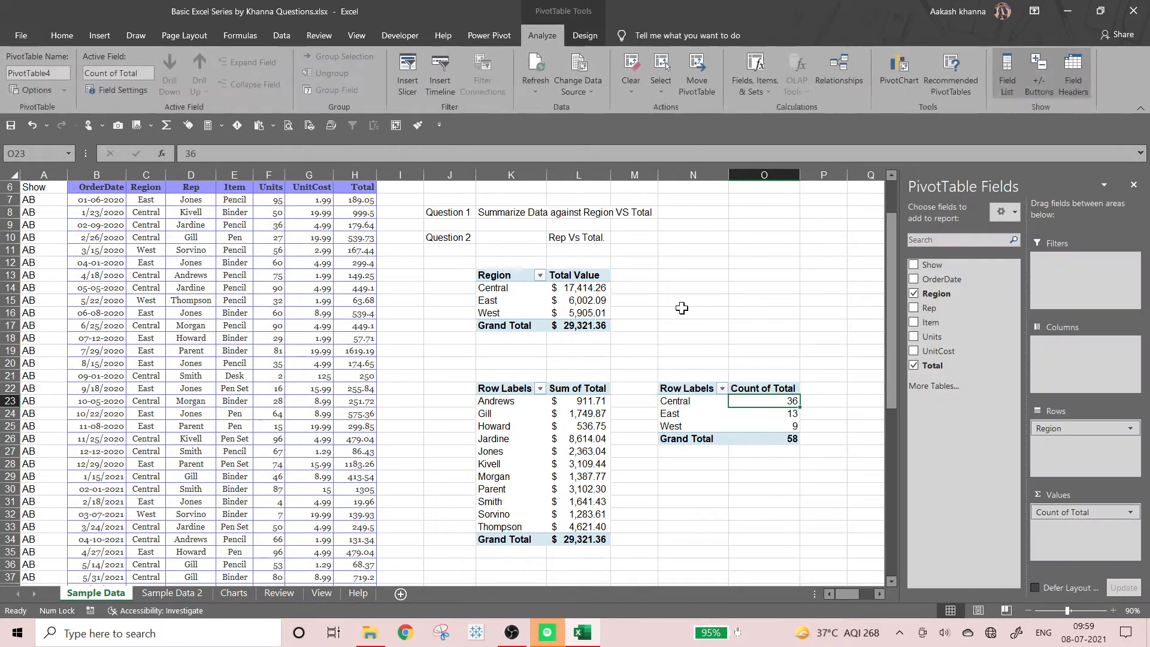
click(747, 323)
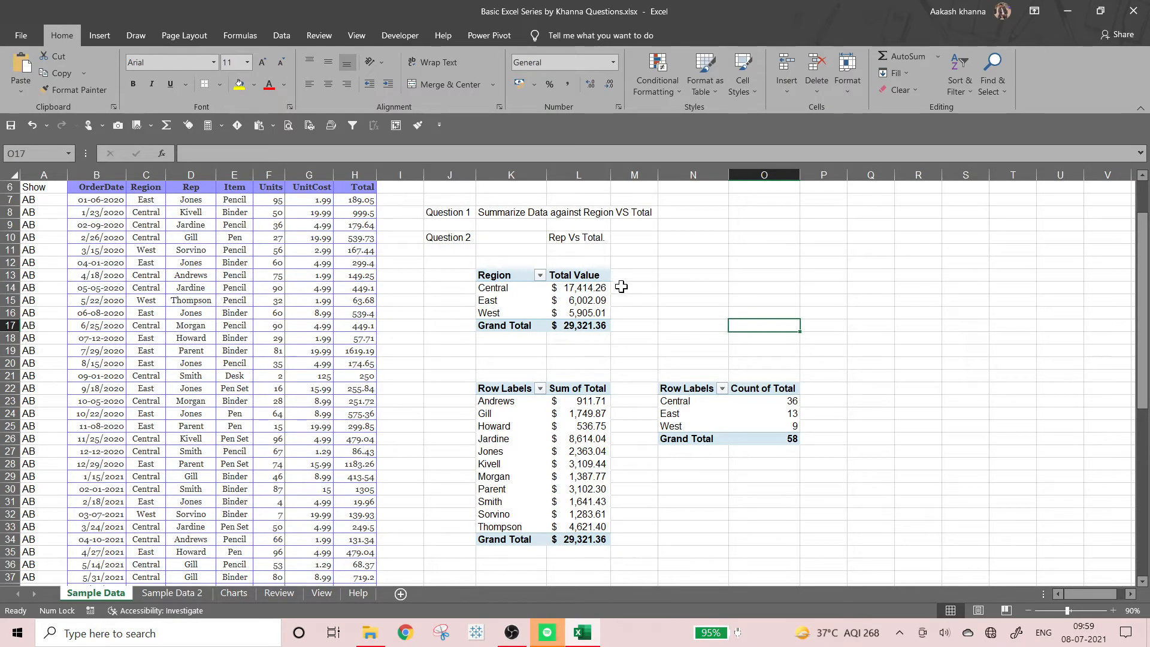
click(621, 287)
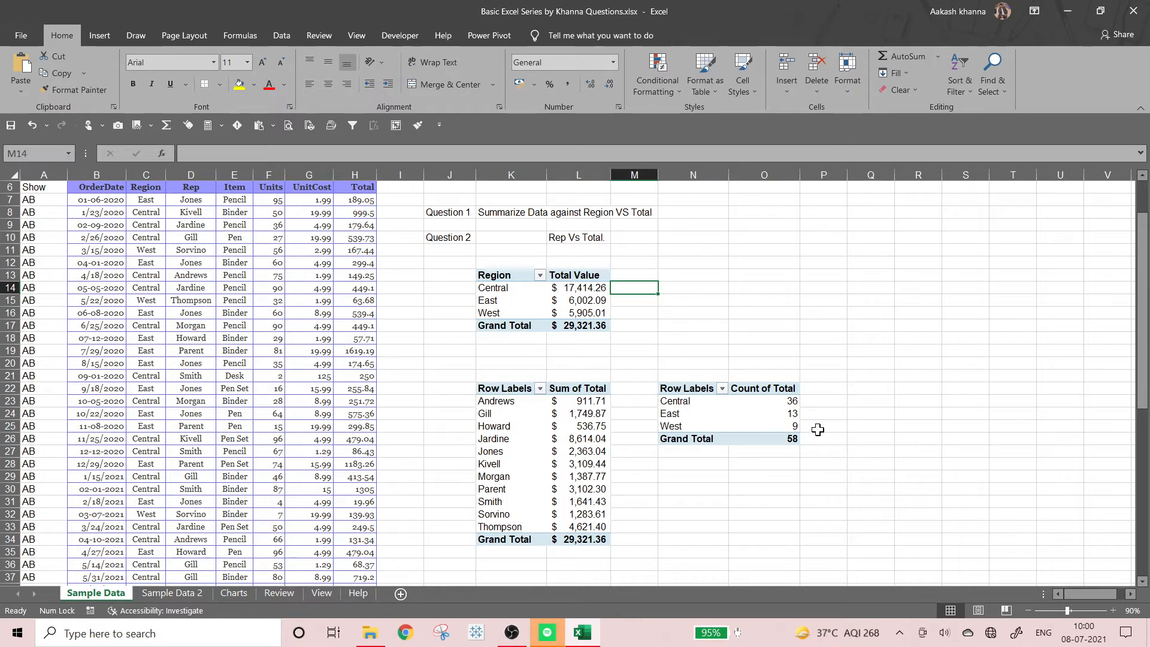
mouse_move(607, 313)
click(687, 390)
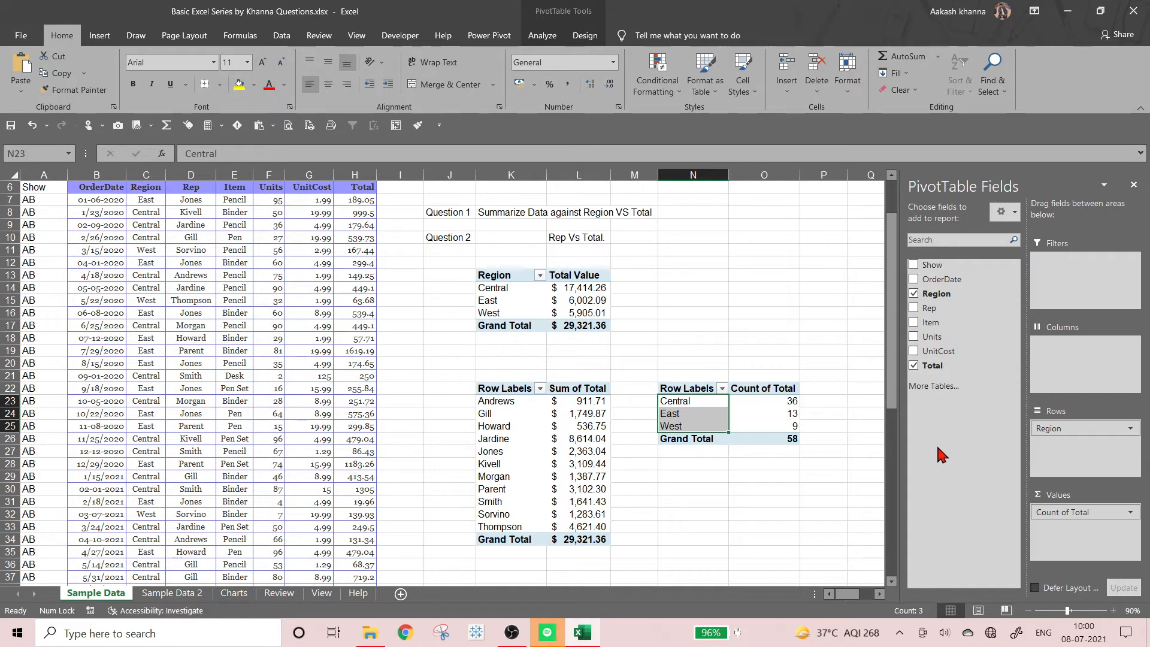
click(793, 424)
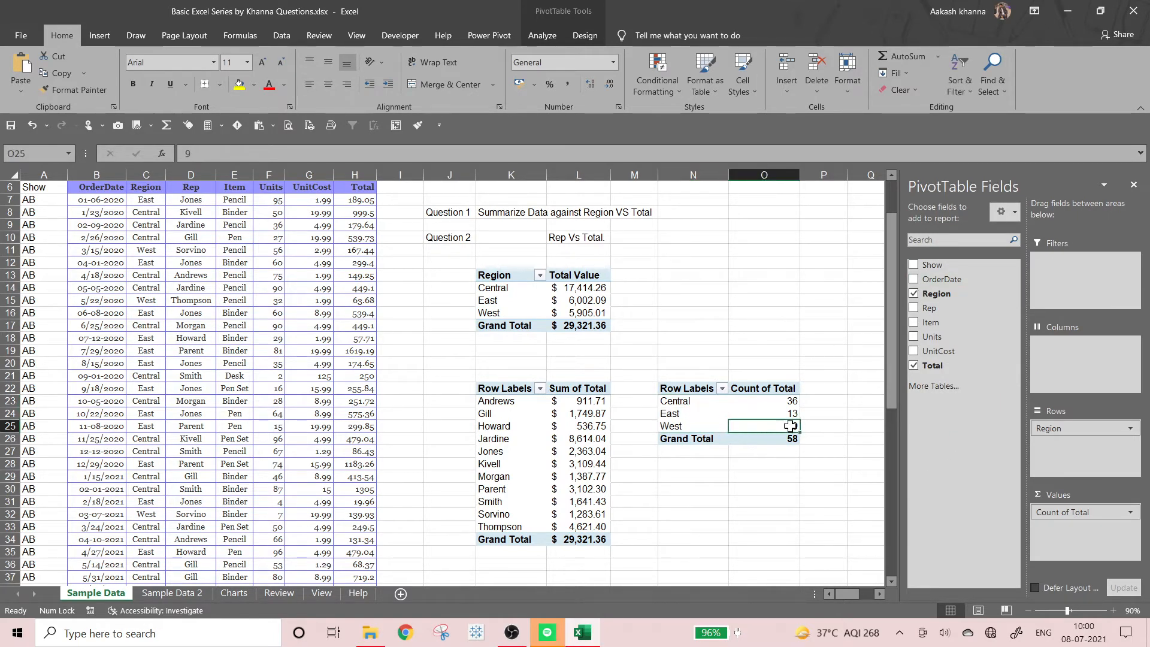
Add the Region field as a report filter to the PivotTable that summarizes Total by Rep
click(532, 404)
click(564, 453)
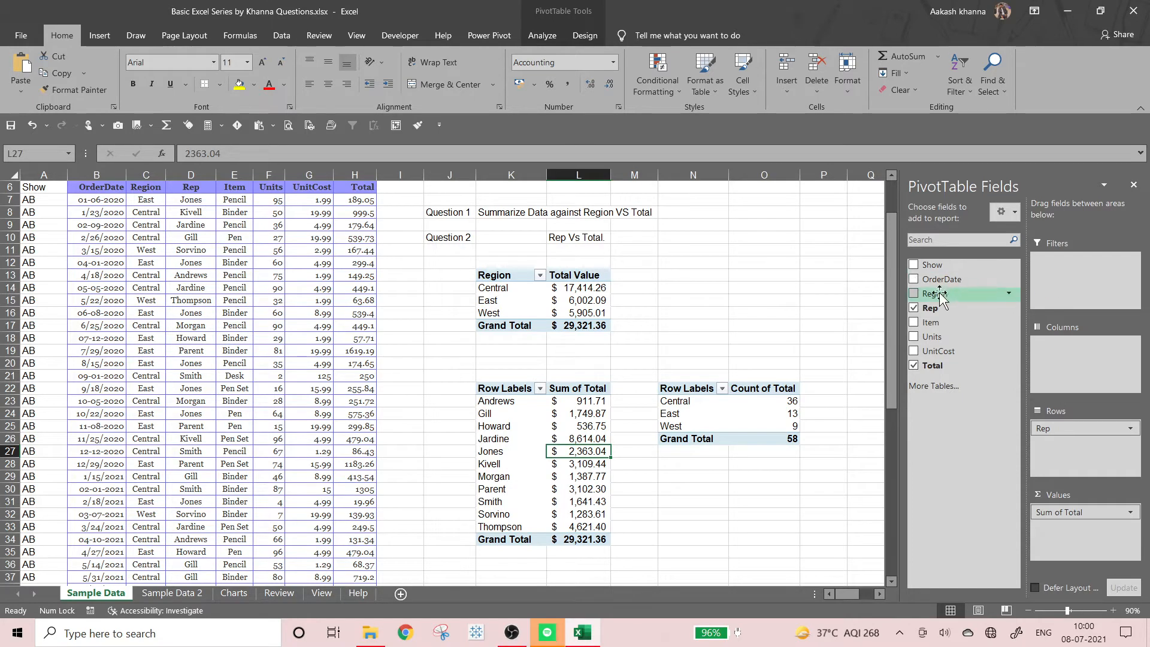
drag(913, 299, 1091, 267)
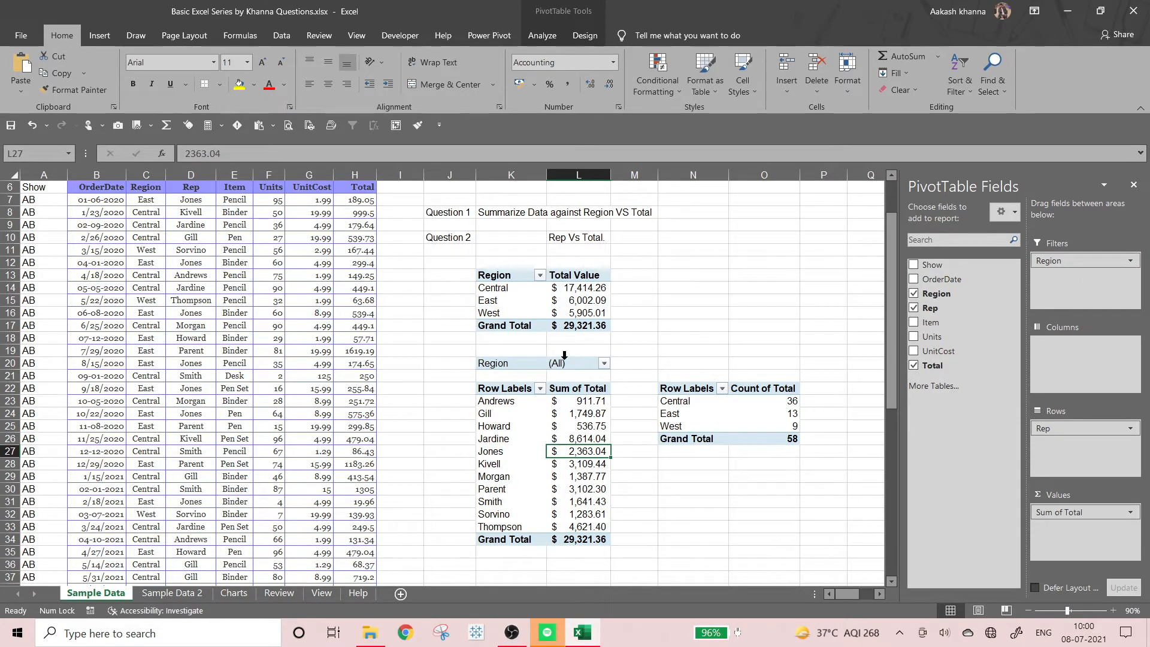
click(638, 363)
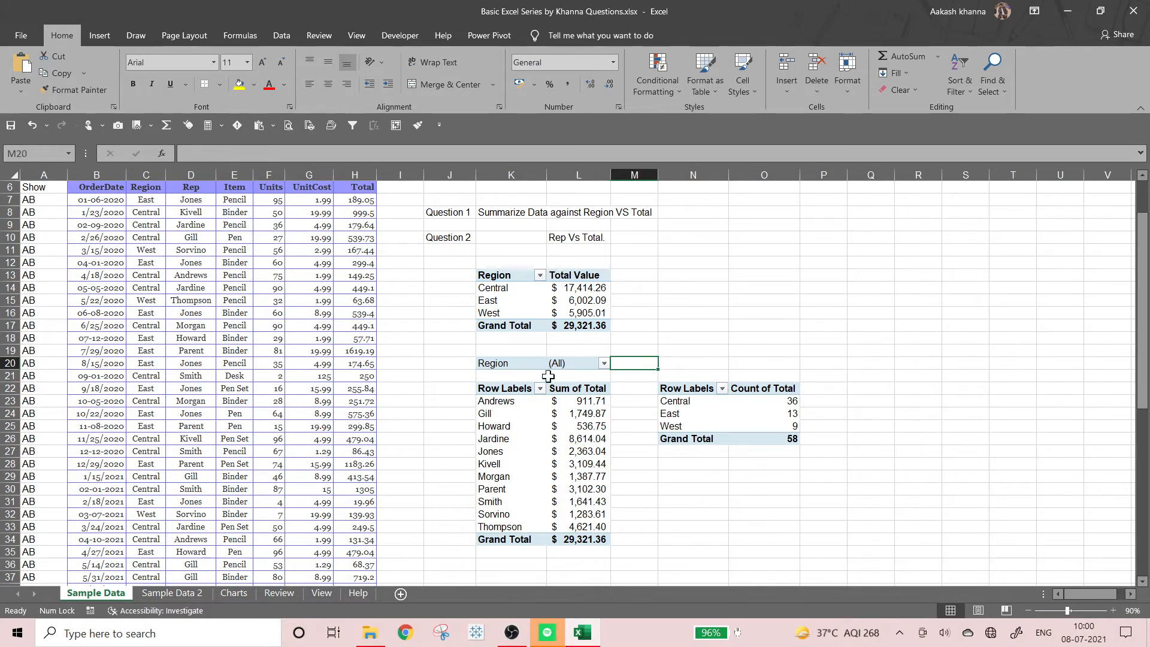
Filter the Rep PivotTable to the Central region only, with multiple item selection enabled in the Region report filter
click(603, 363)
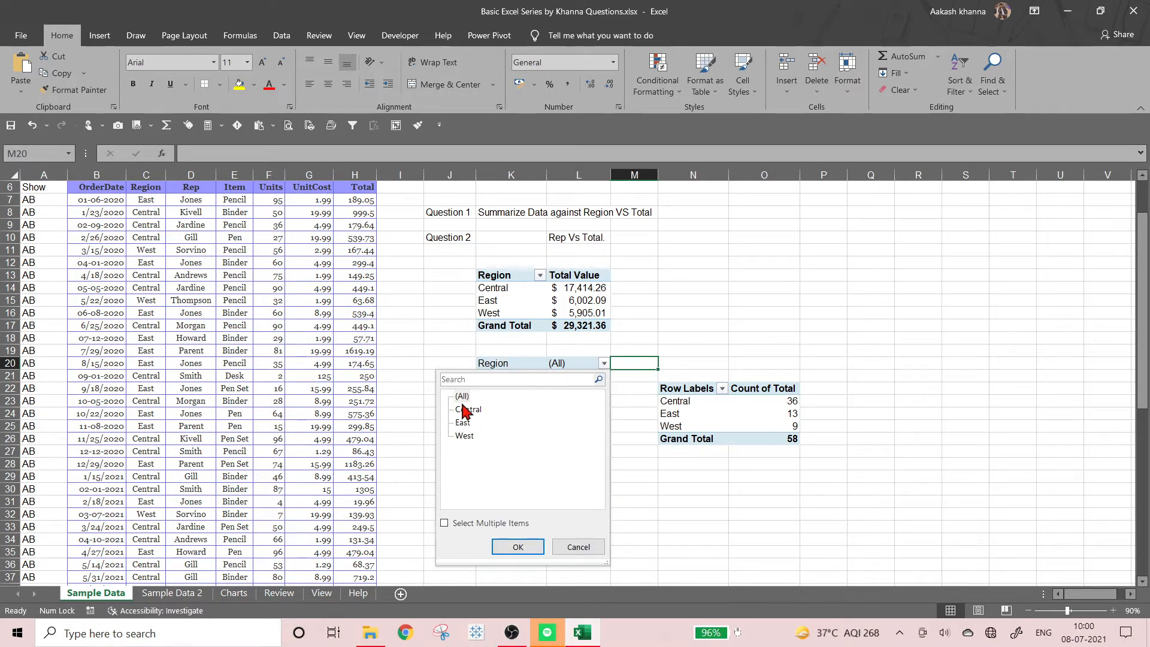
click(444, 523)
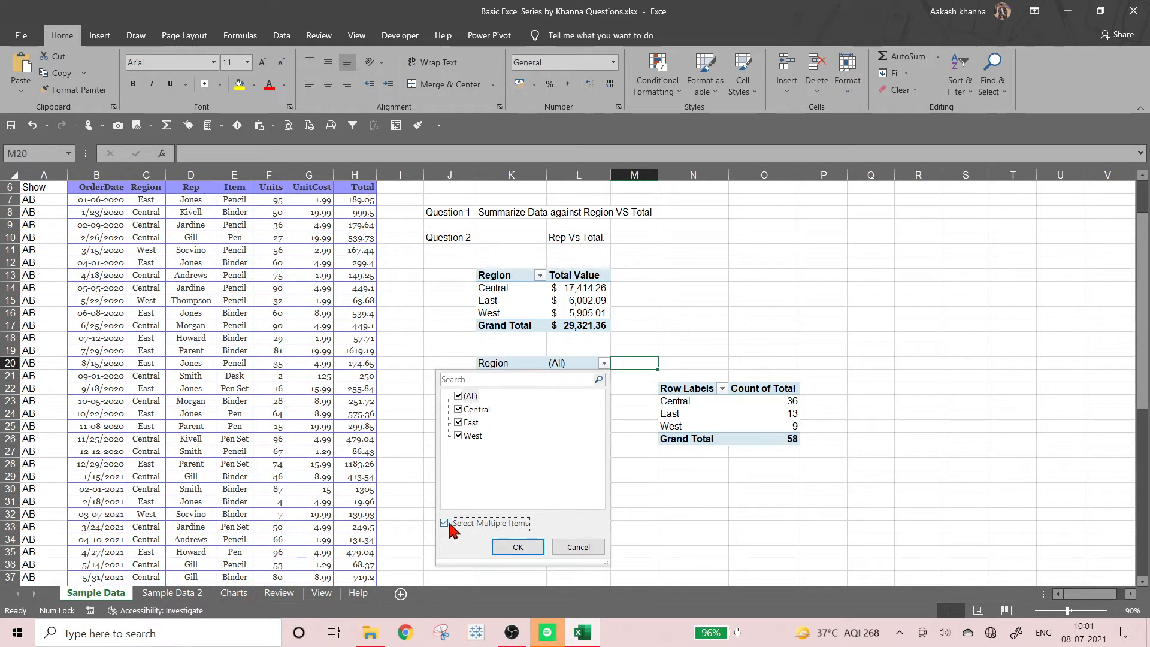
click(465, 398)
click(459, 395)
click(459, 409)
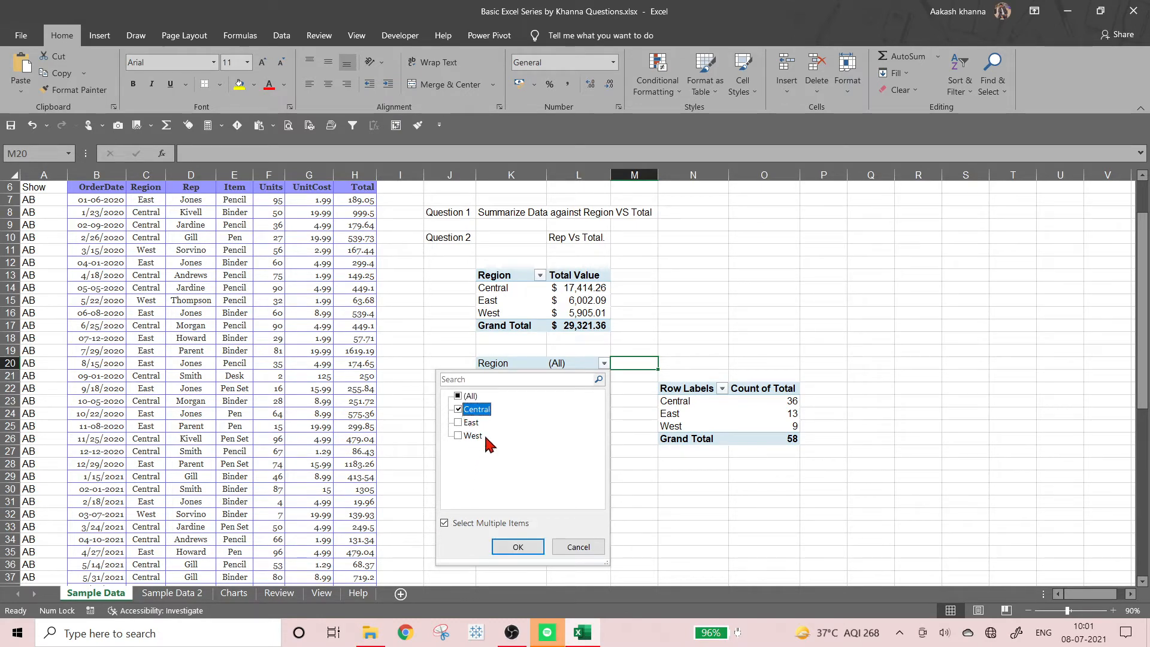
click(526, 548)
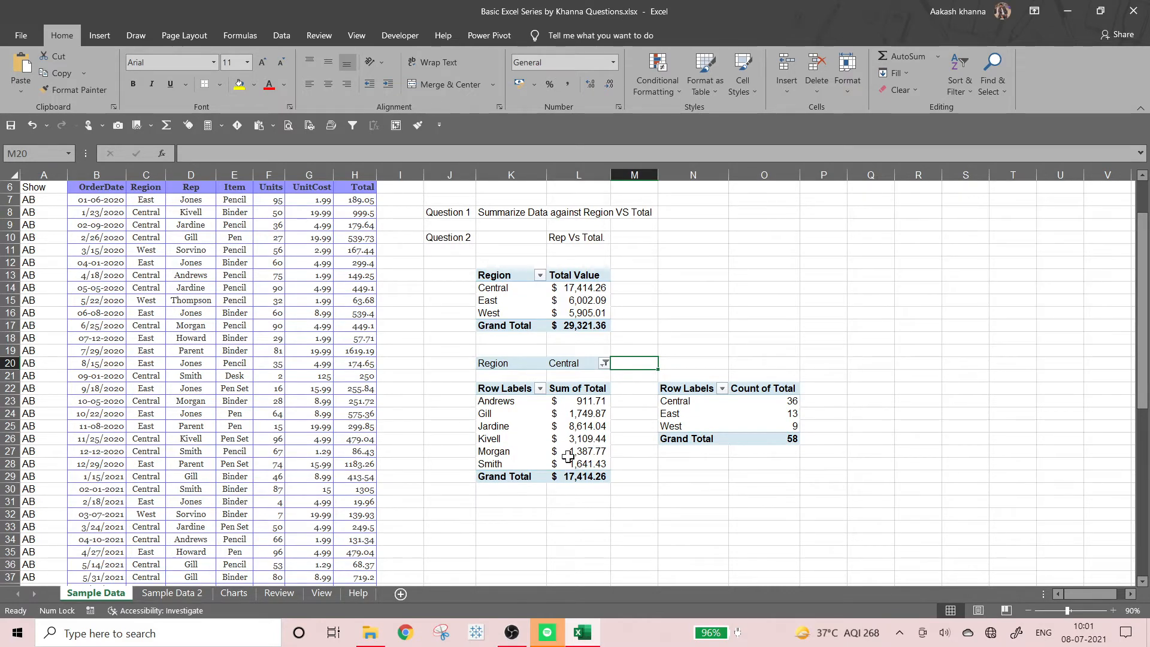
Reset the Rep PivotTable's Region report filter to include all regions
click(604, 363)
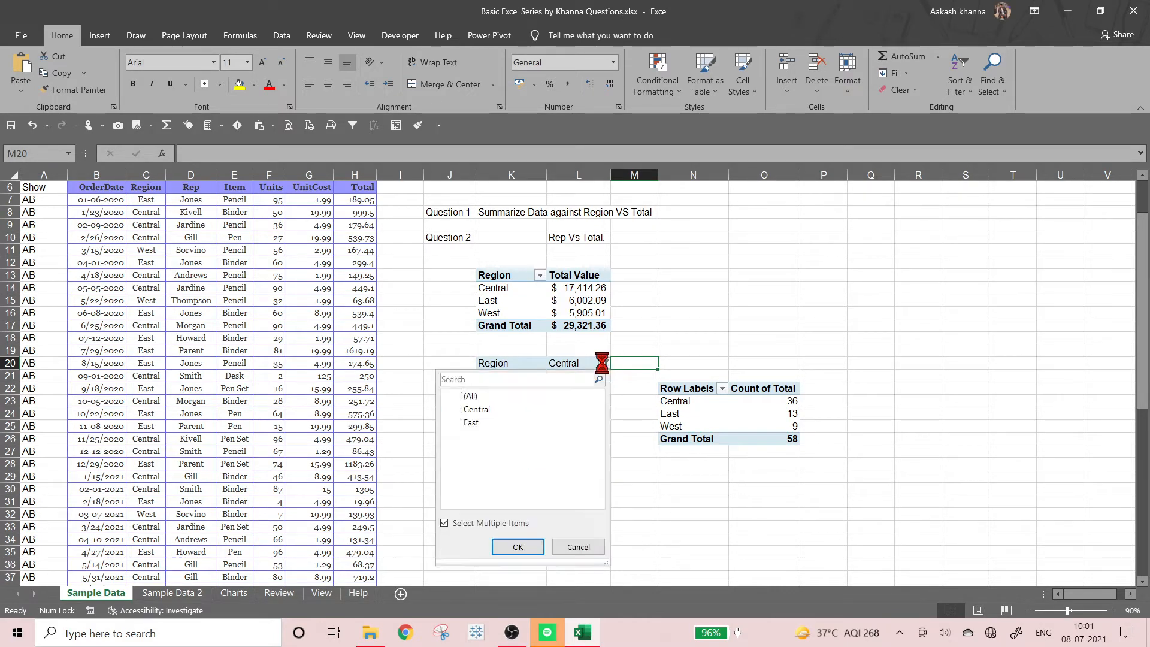
click(458, 396)
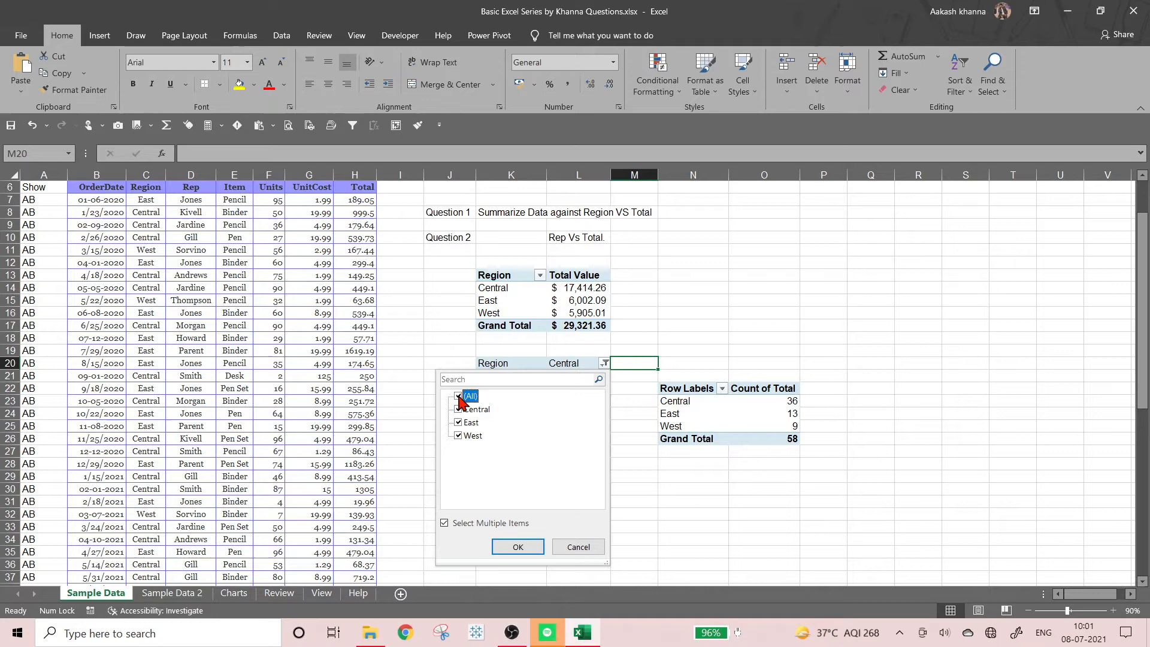
click(518, 546)
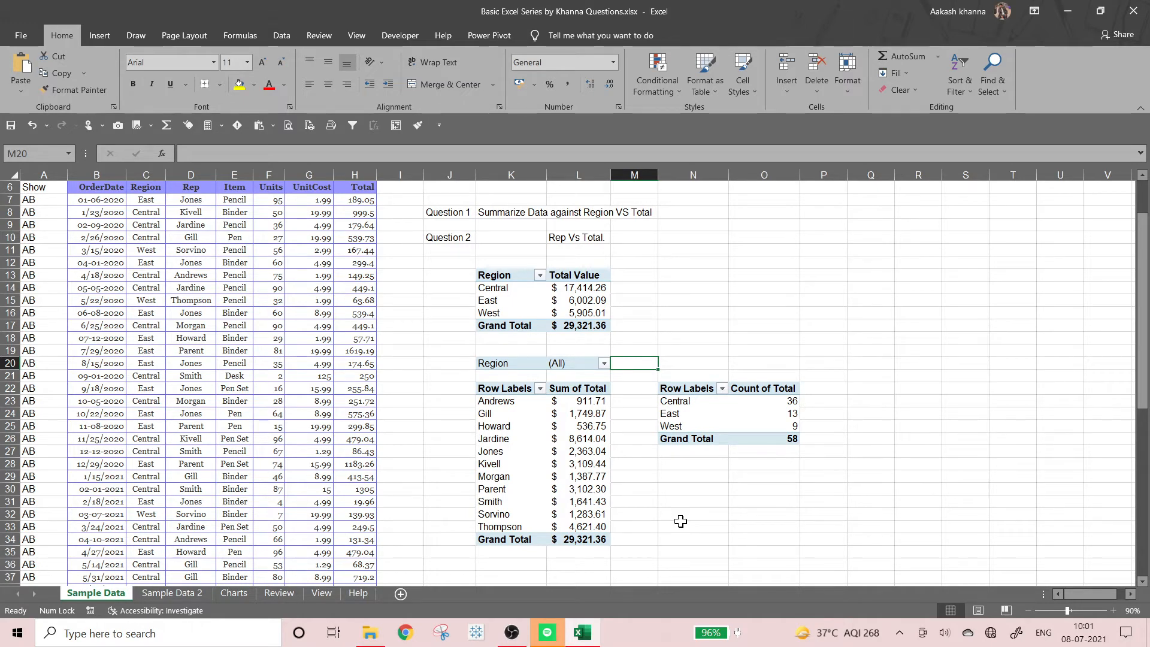
Try to insert a PivotTable based on the Sample Data table into the existing worksheet at cell N13
click(689, 277)
click(206, 235)
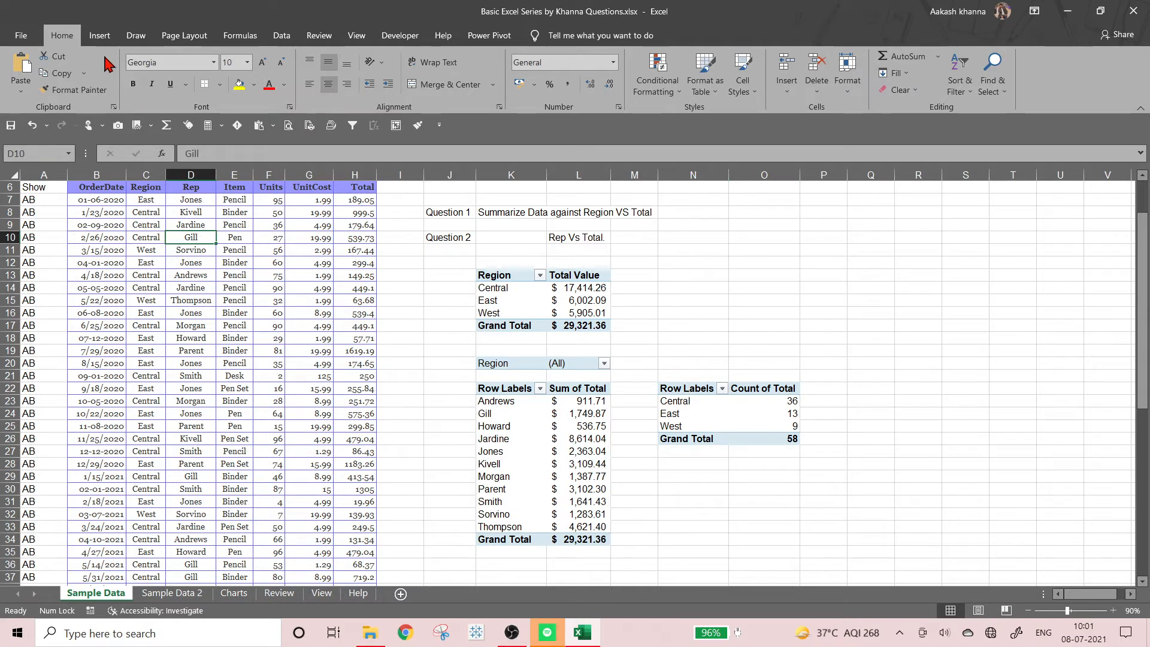
click(100, 35)
click(27, 72)
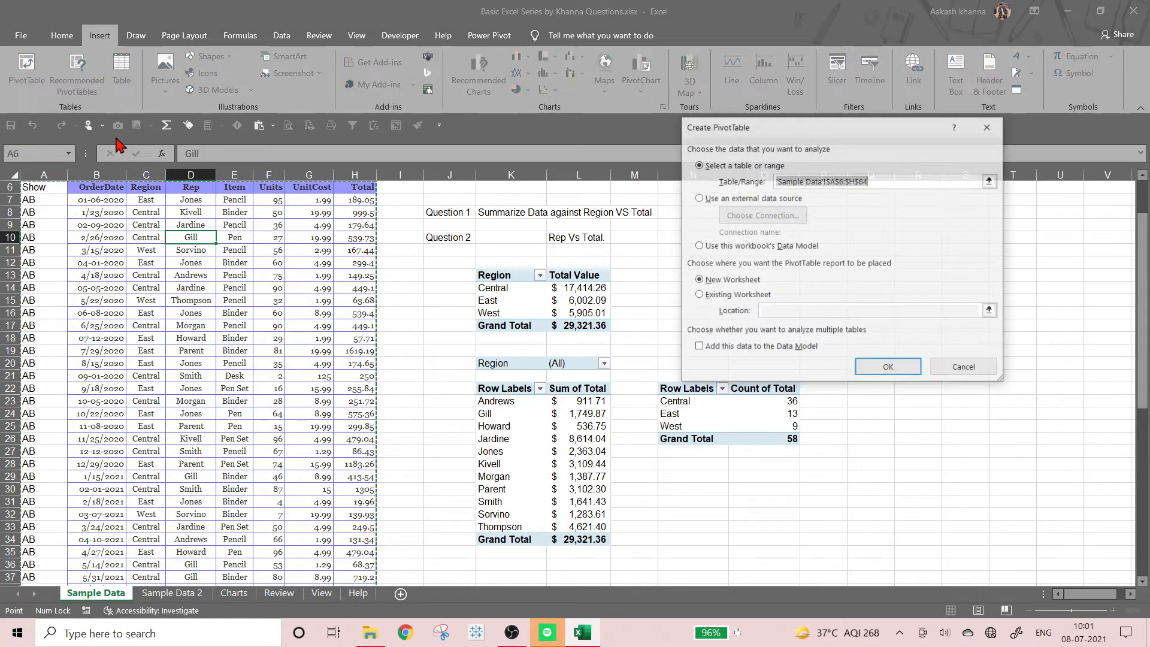
click(782, 309)
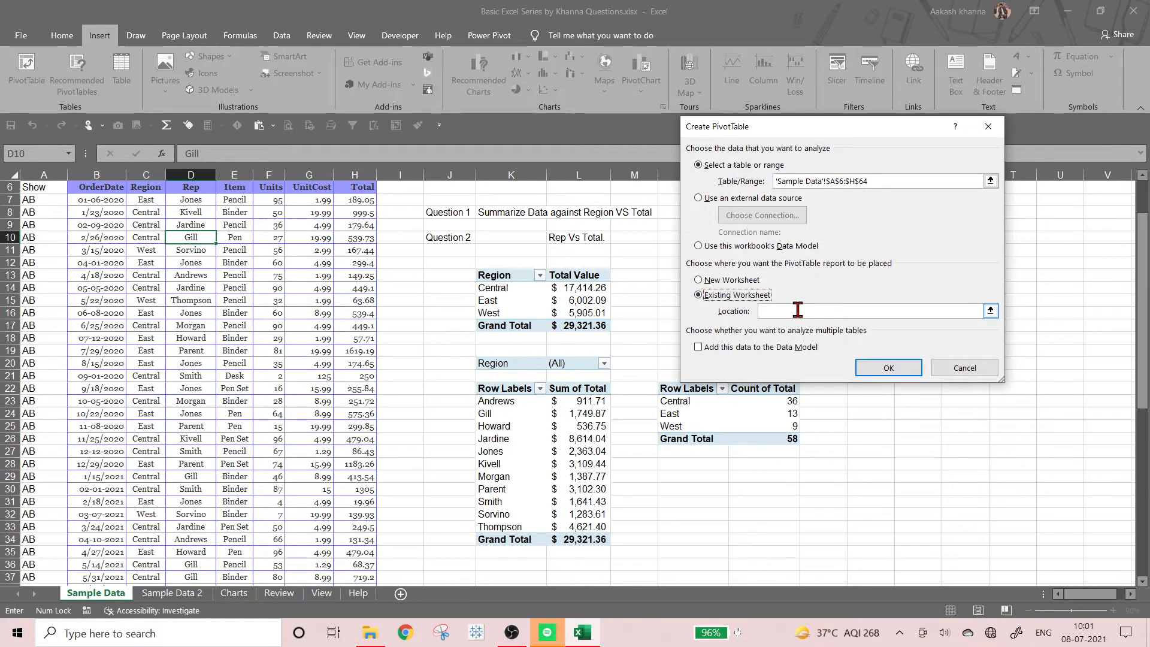
click(661, 273)
click(883, 367)
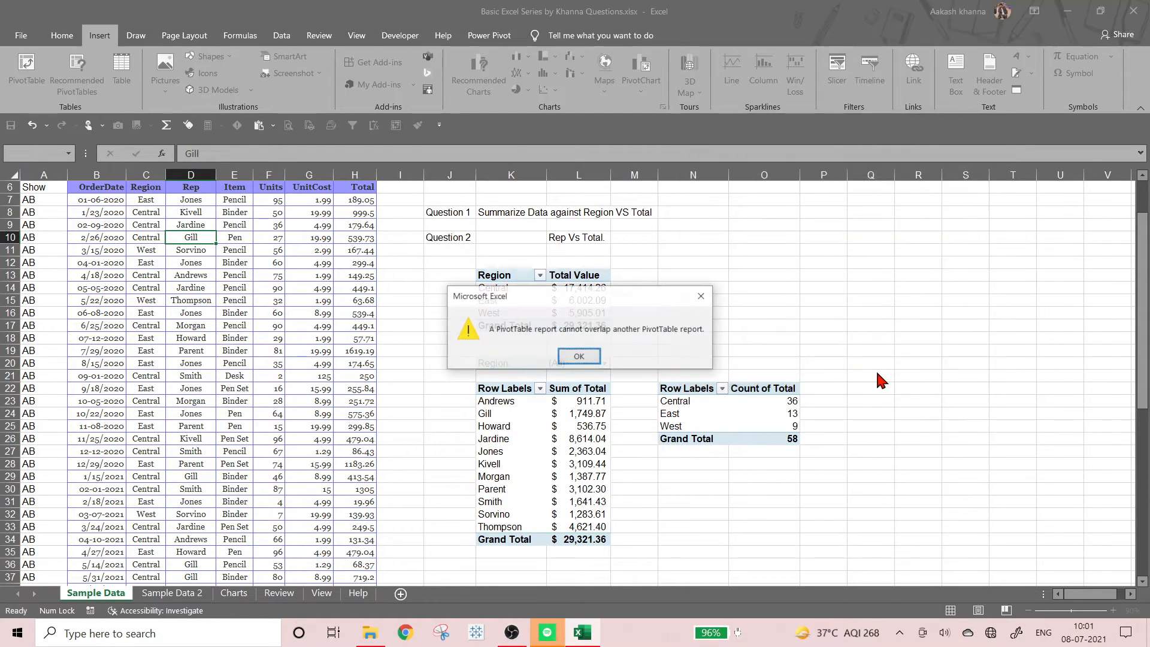
click(565, 361)
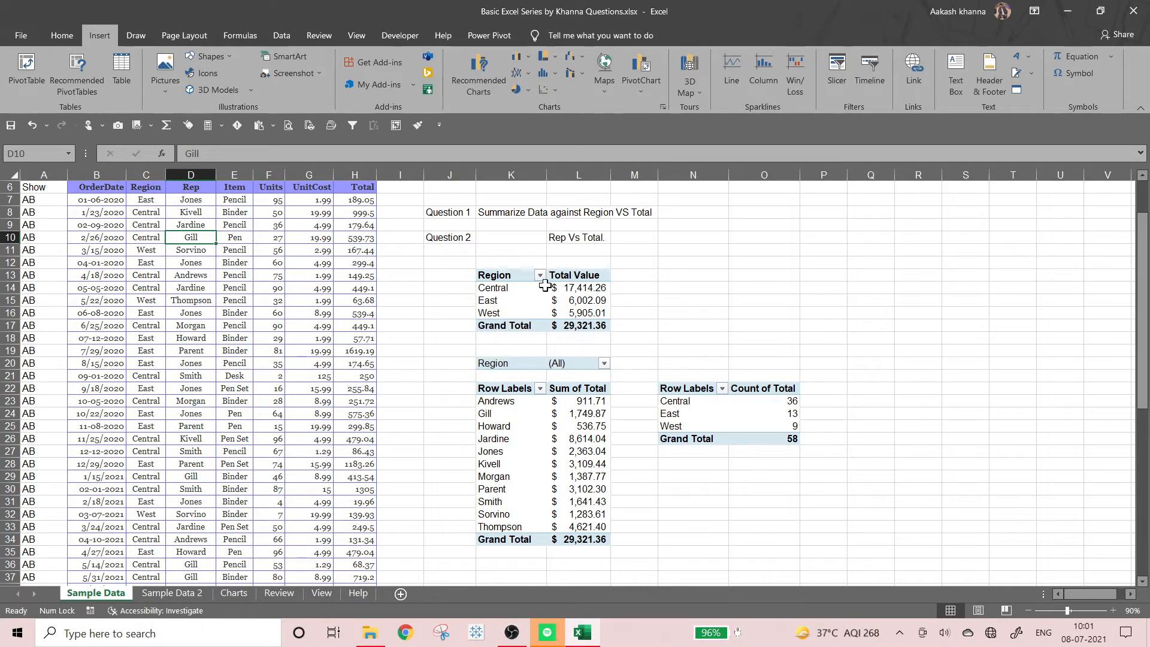
Try once more to place a PivotTable of range A6:H64 at N13, and dismiss the resulting message
click(27, 69)
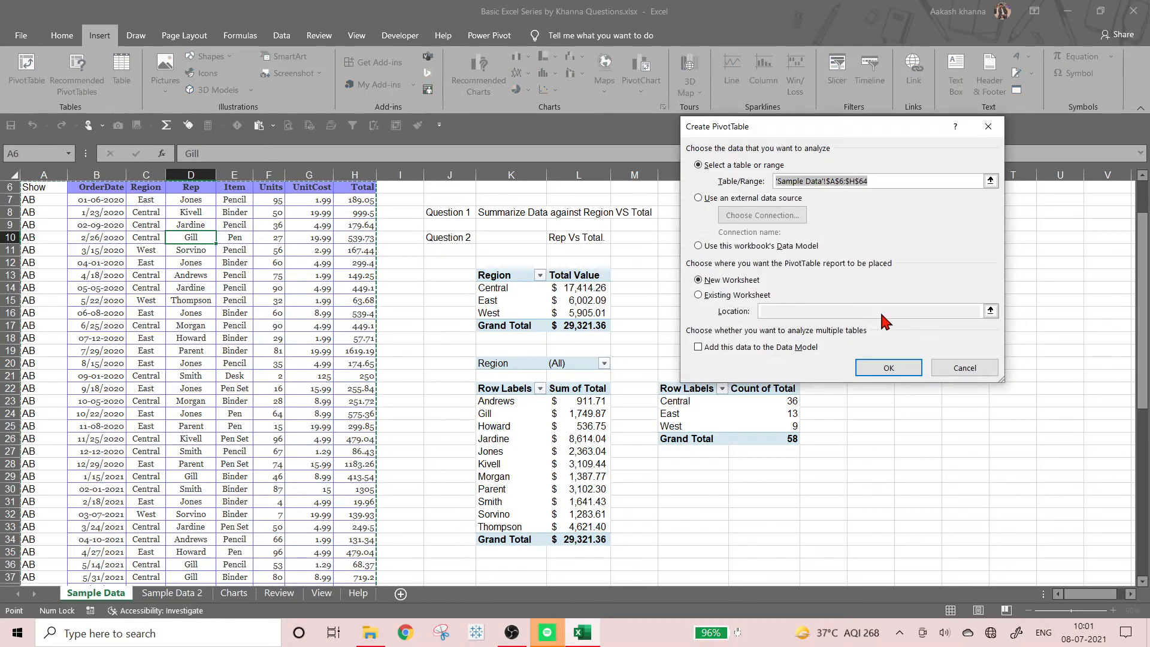
click(698, 295)
click(666, 277)
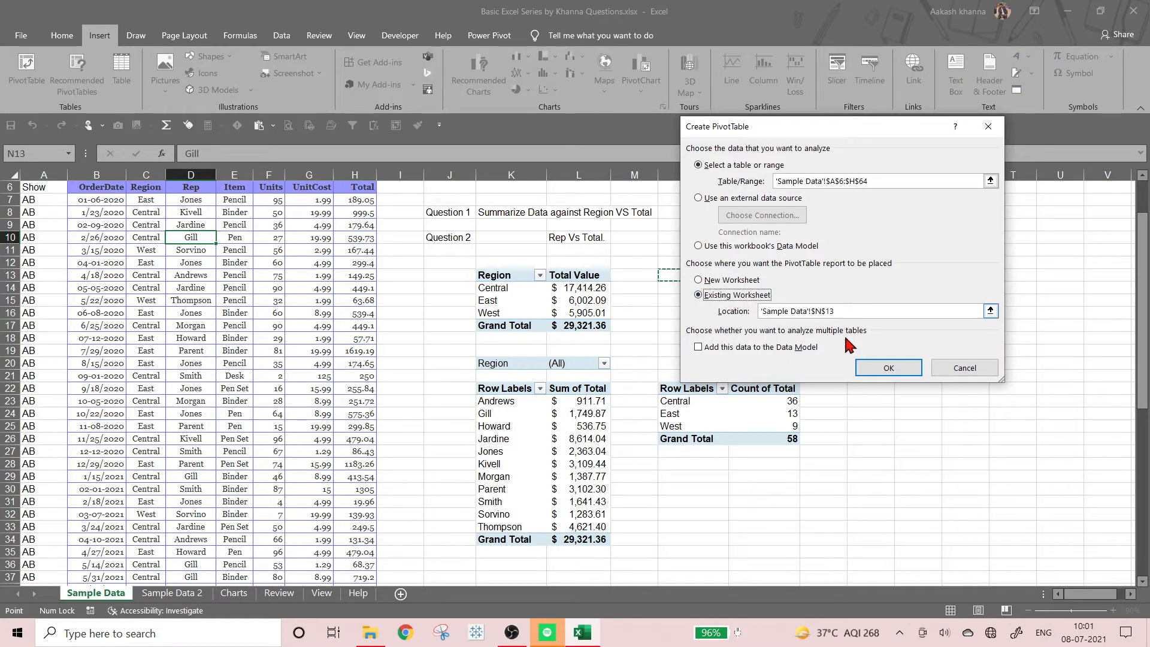
click(888, 367)
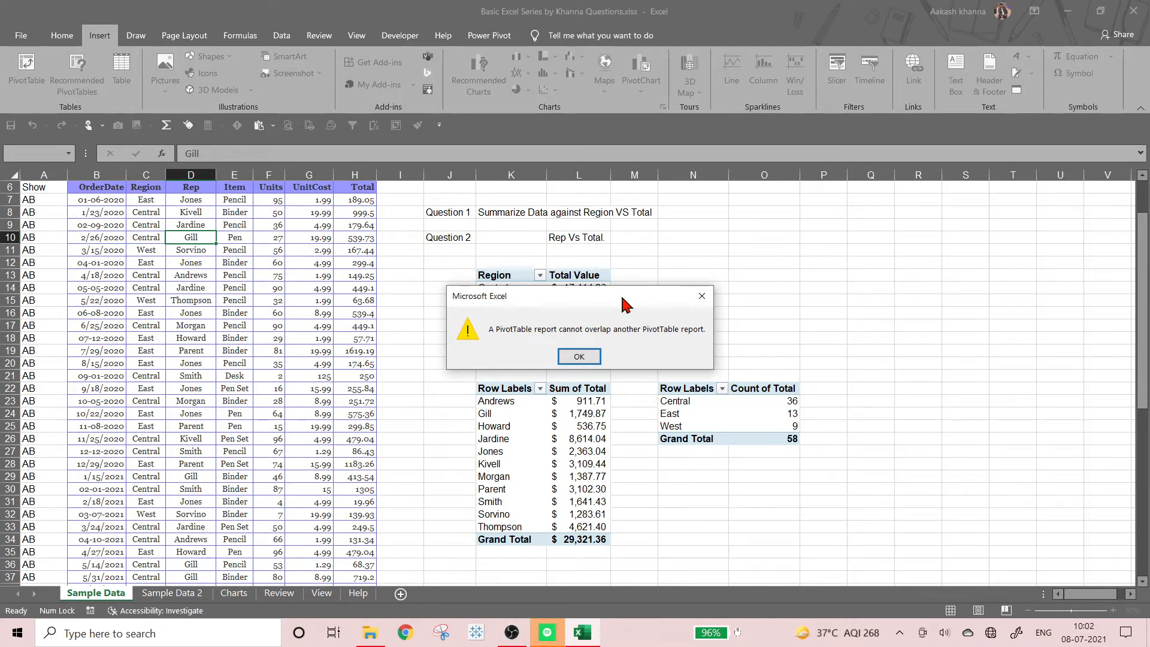
drag(623, 304, 769, 233)
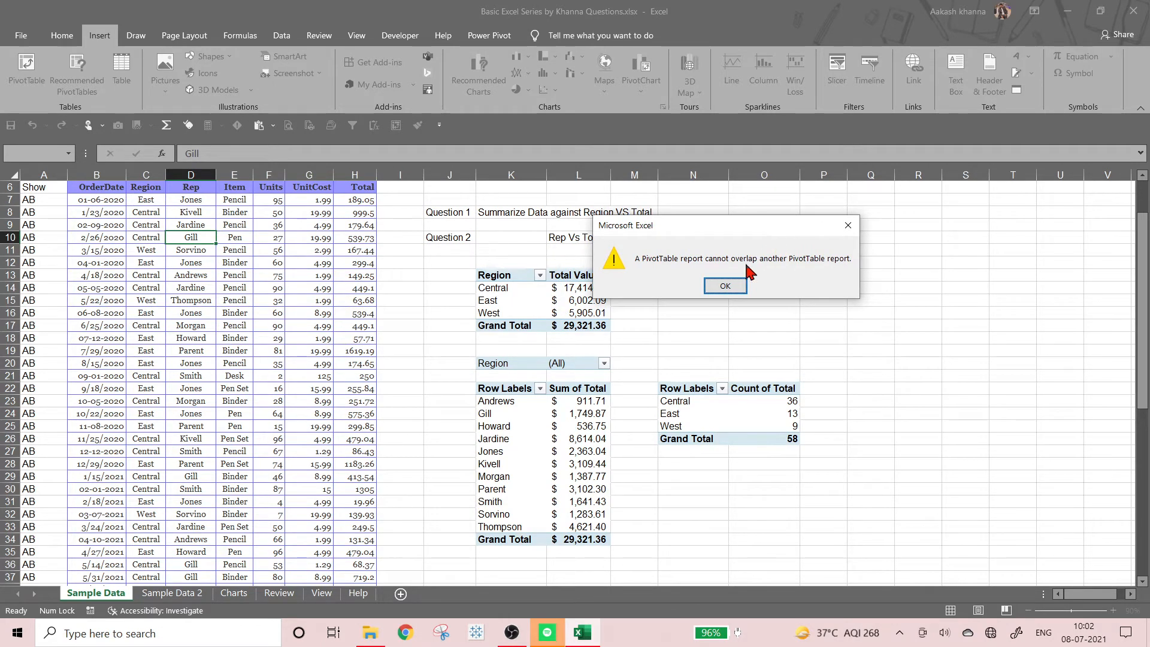
click(710, 291)
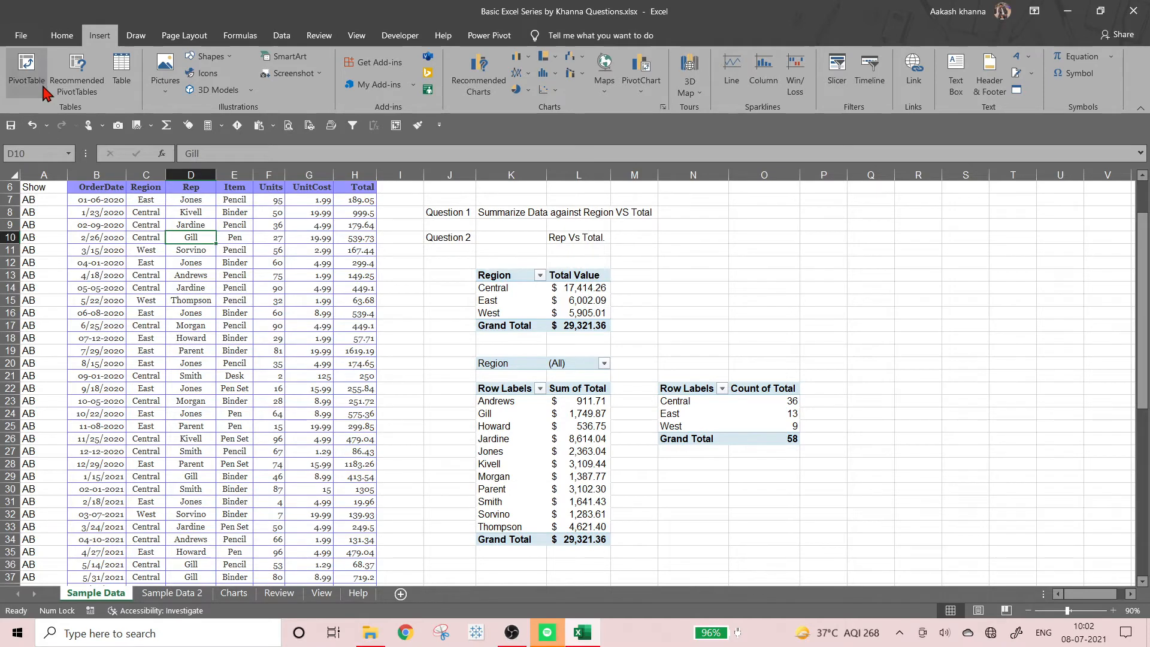
Create a PivotTable from Sample Data range A6:H64 in the existing worksheet at cell K38
click(27, 69)
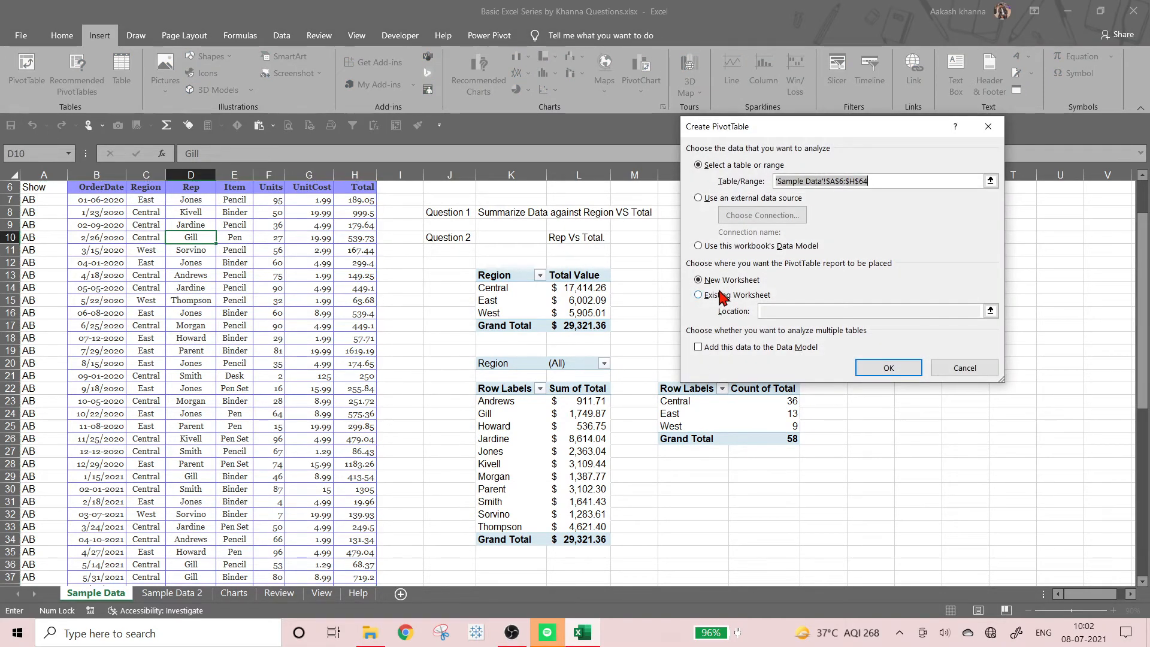
click(722, 295)
scroll(601, 441, down, 3)
click(512, 476)
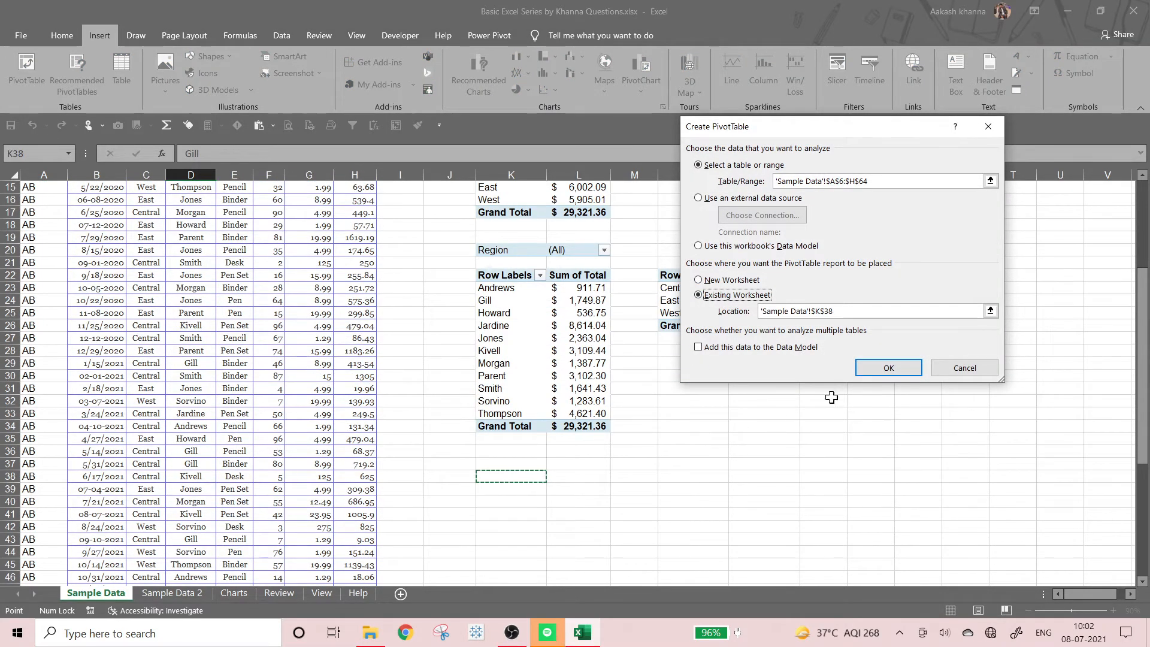
click(880, 368)
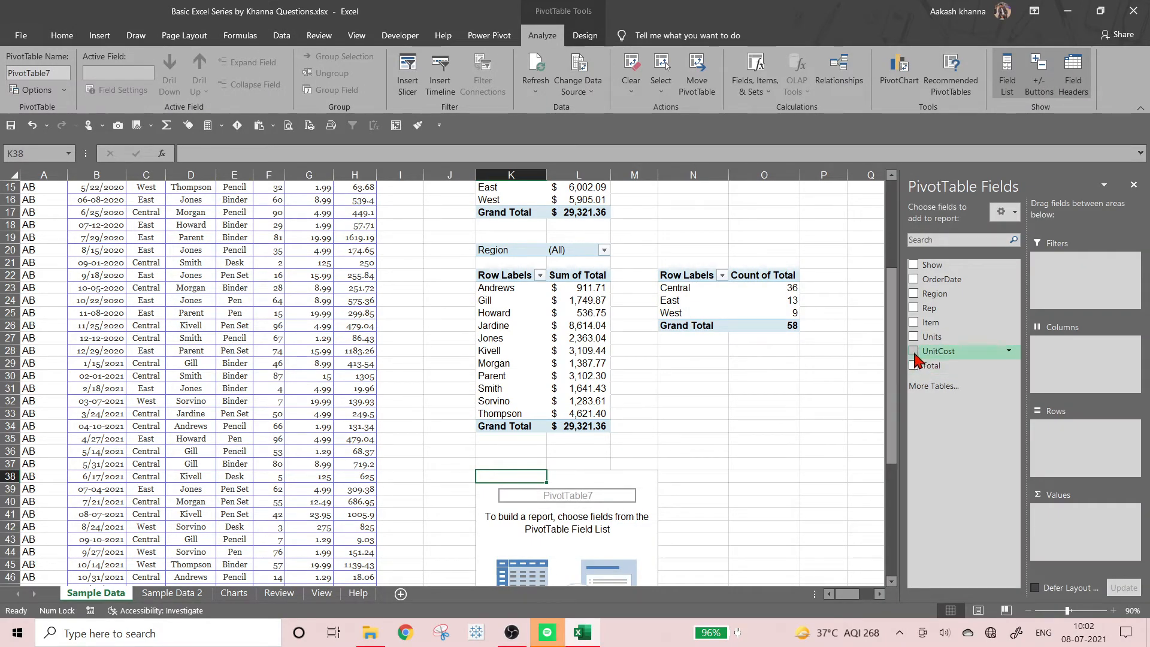
Summarize the sum of Total by Item in the new PivotTable at K38
click(914, 324)
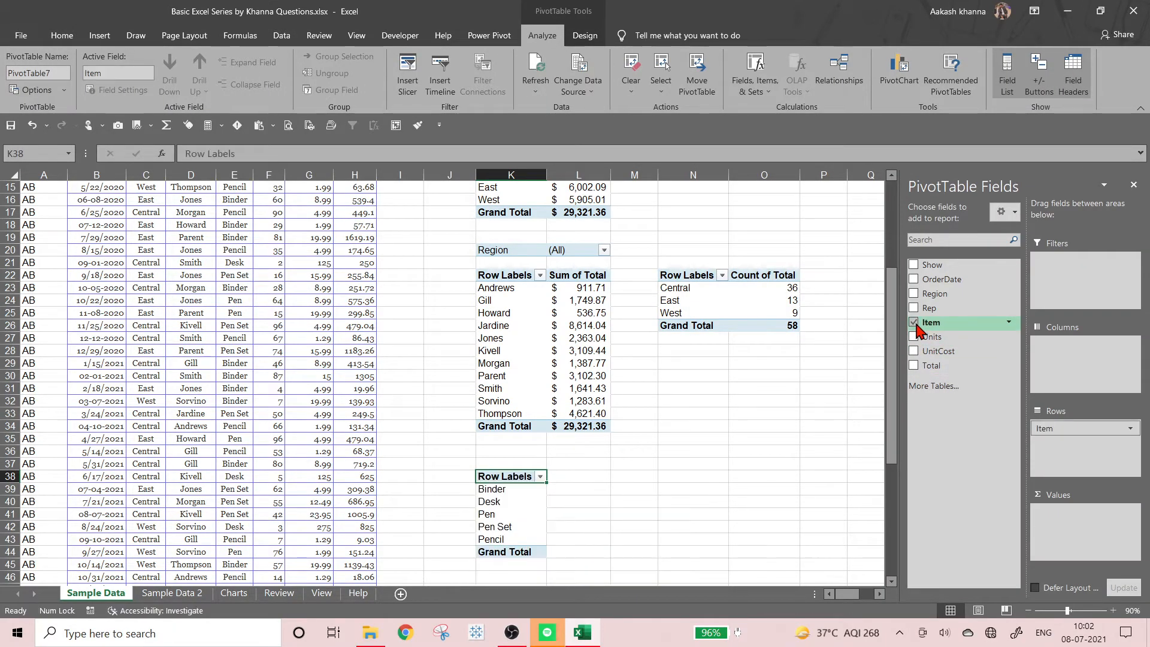
click(913, 366)
click(670, 539)
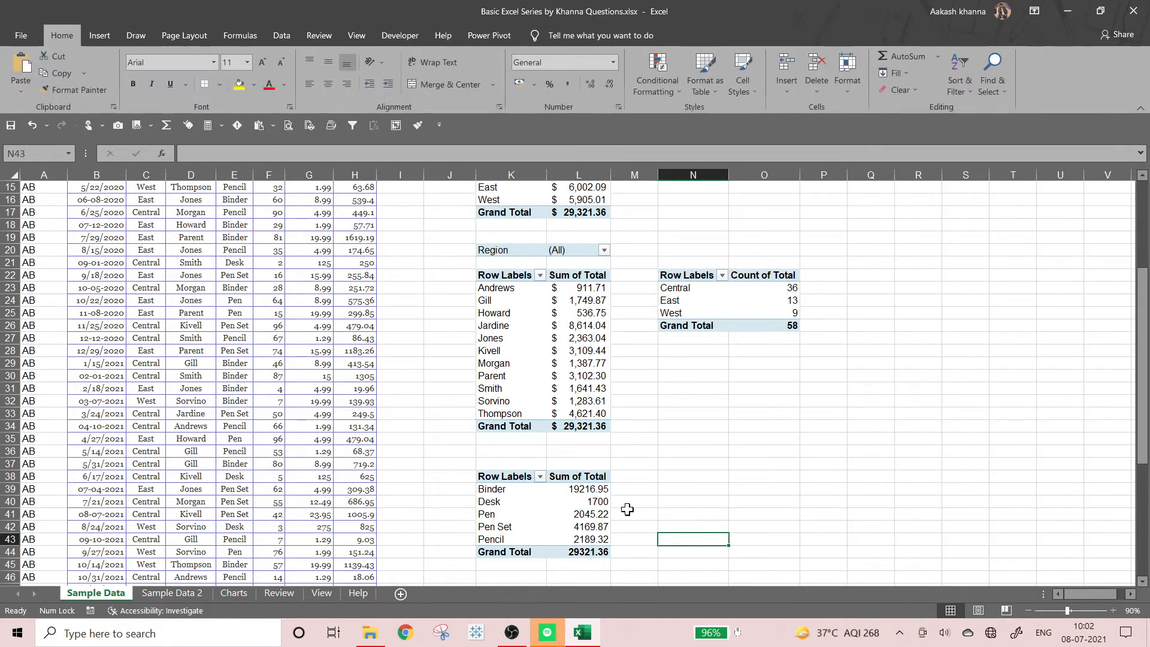
Format the Item PivotTable's values in L39:L44 with the $ English (United States) accounting format
drag(590, 489, 590, 551)
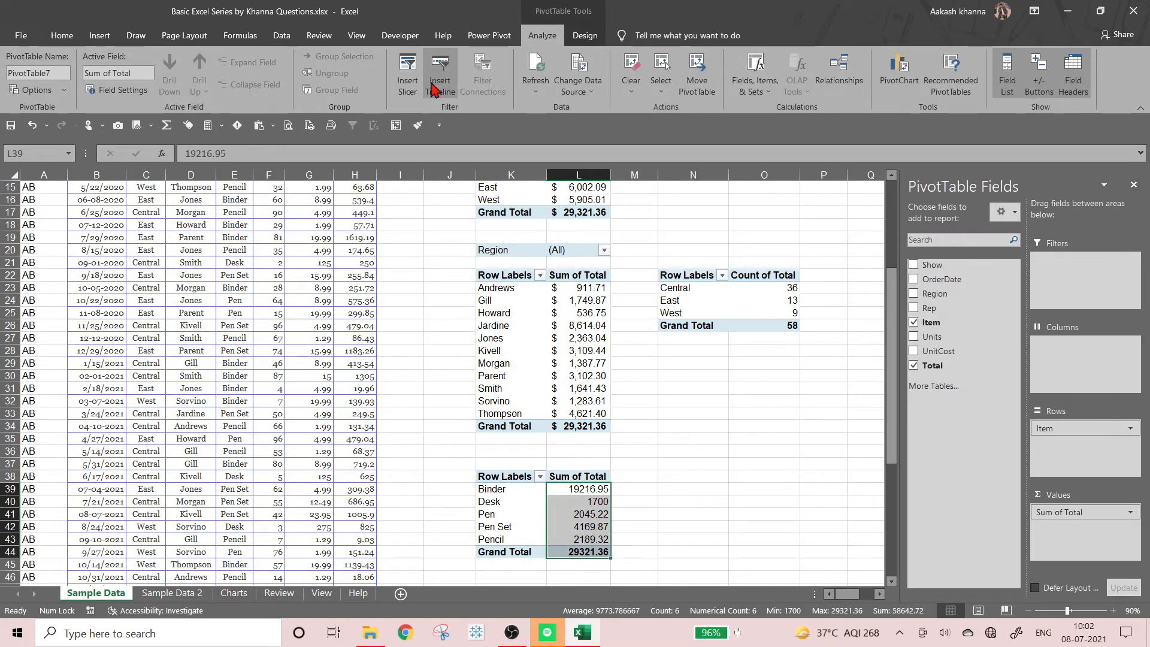
click(62, 35)
click(534, 84)
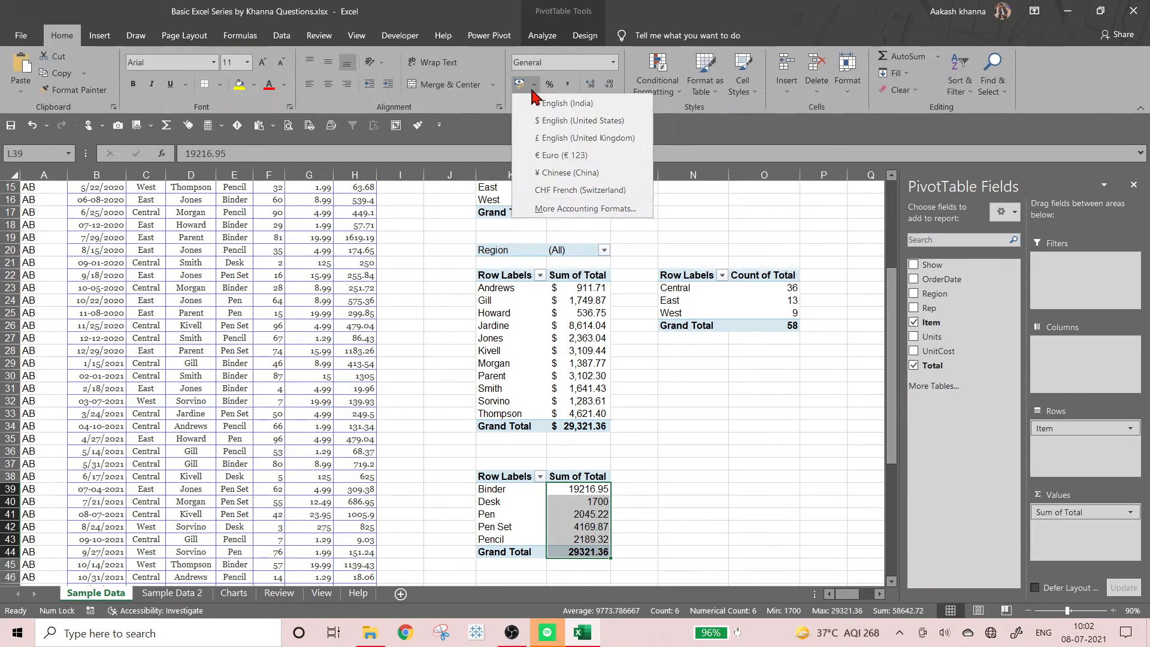
click(539, 120)
click(634, 517)
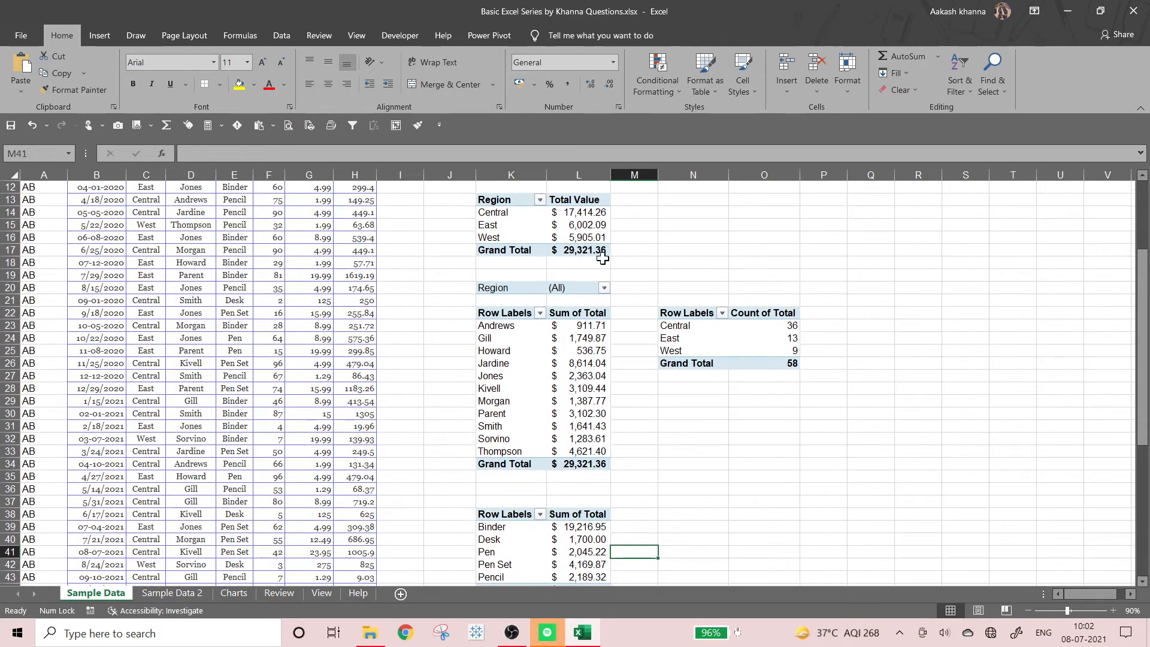
Compare the grand totals of the Region, Rep and Item PivotTables
click(624, 249)
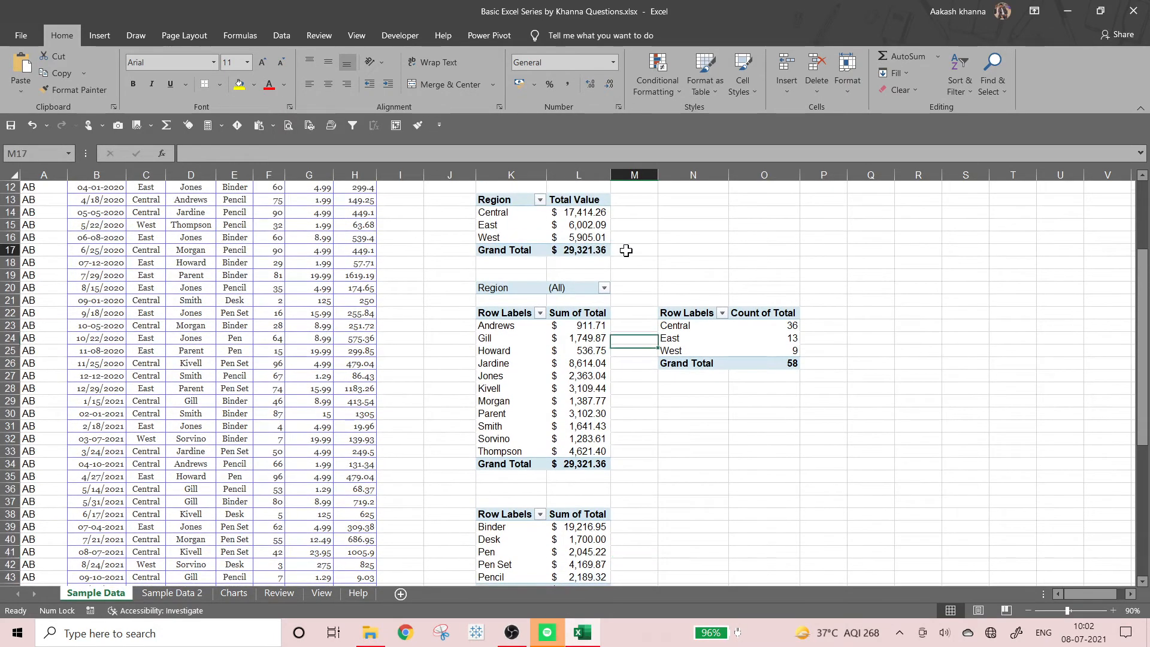
click(624, 463)
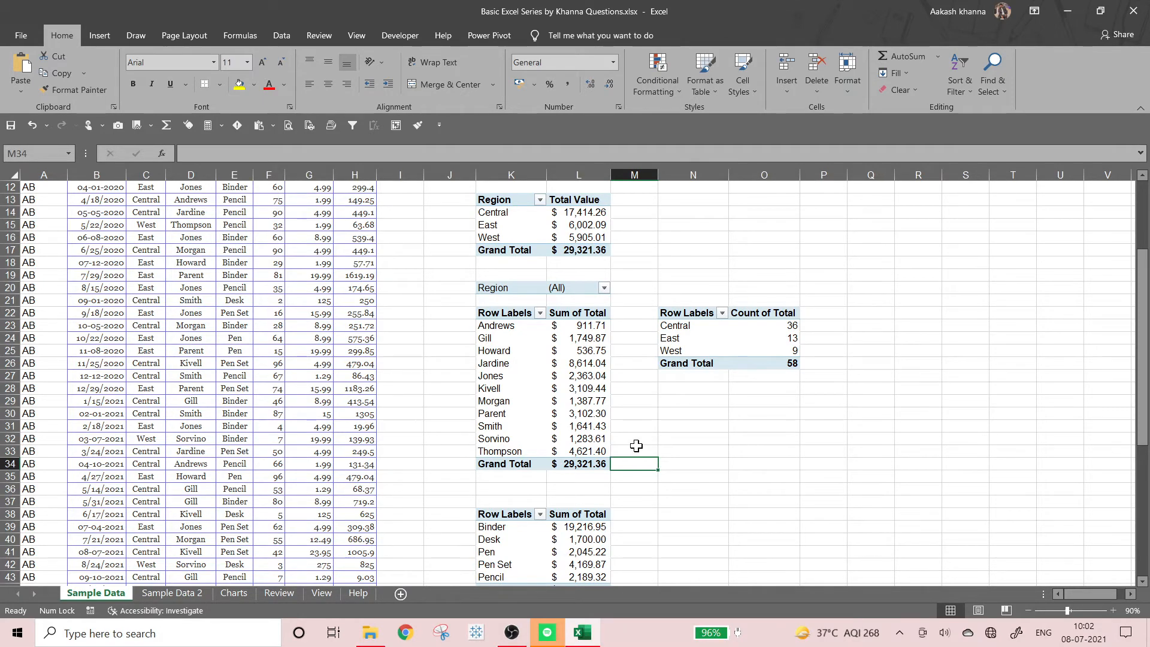
scroll(632, 450, down, 3)
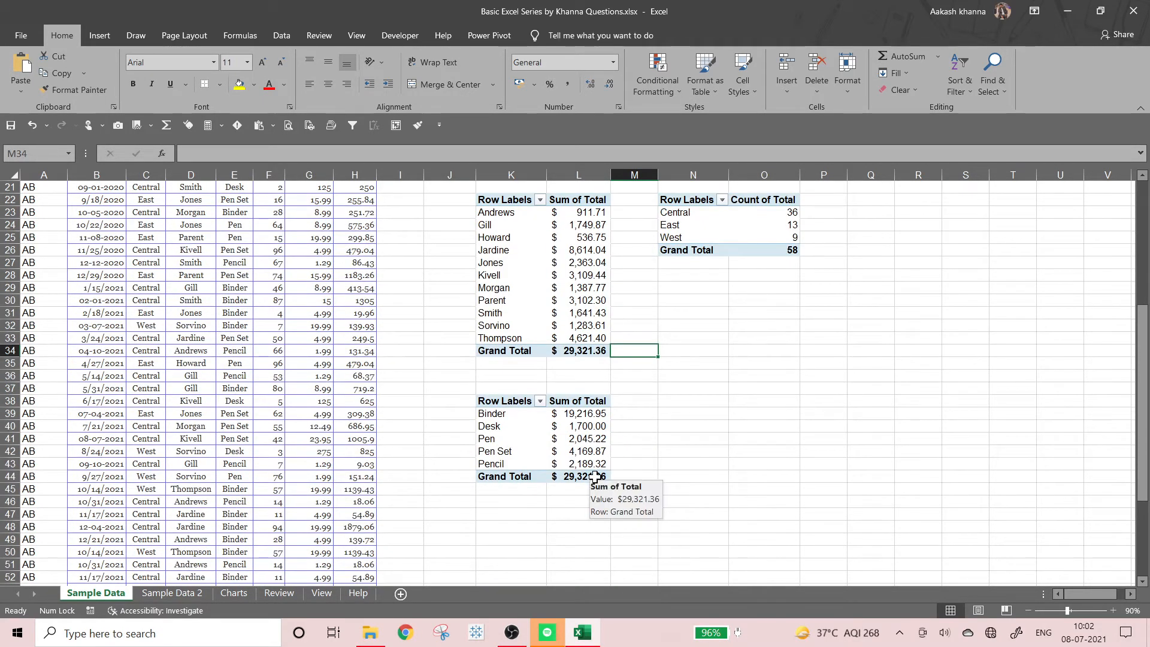
click(594, 476)
scroll(684, 466, up, 2)
scroll(682, 466, up, 2)
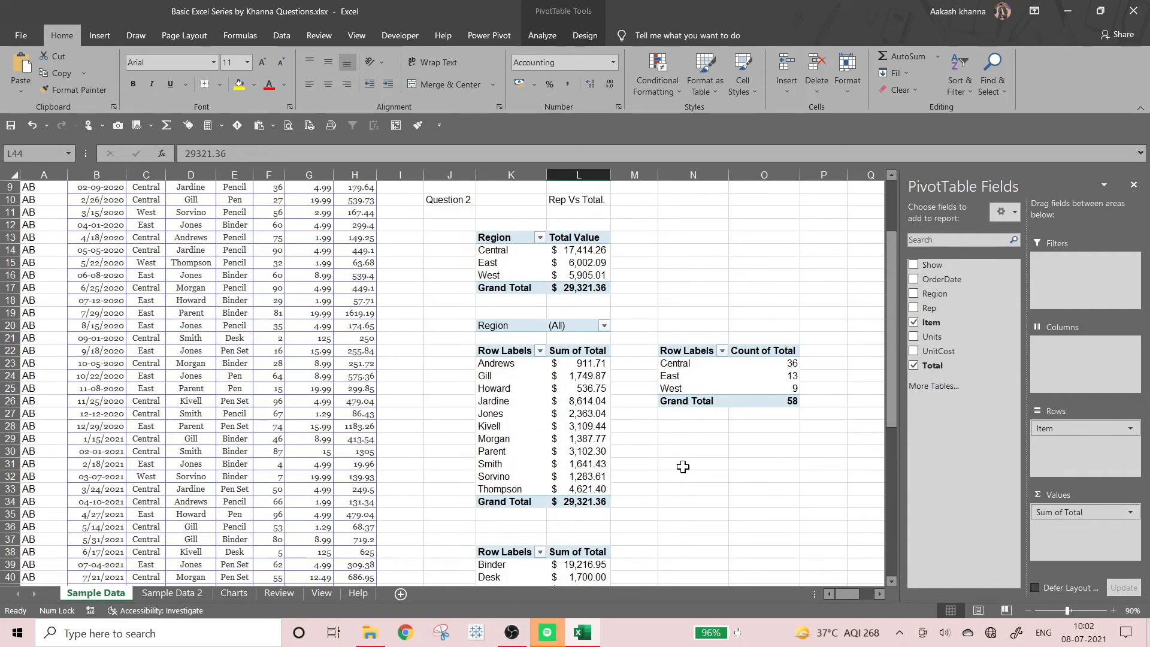
scroll(671, 443, down, 2)
click(666, 425)
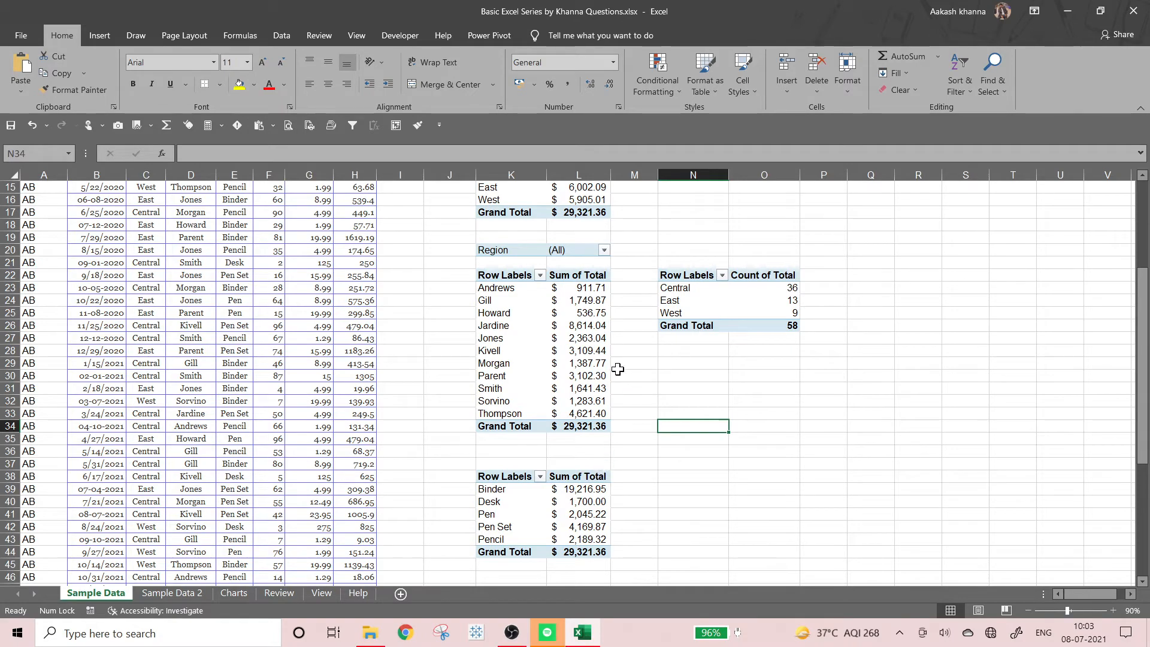
scroll(614, 367, up, 1)
click(583, 250)
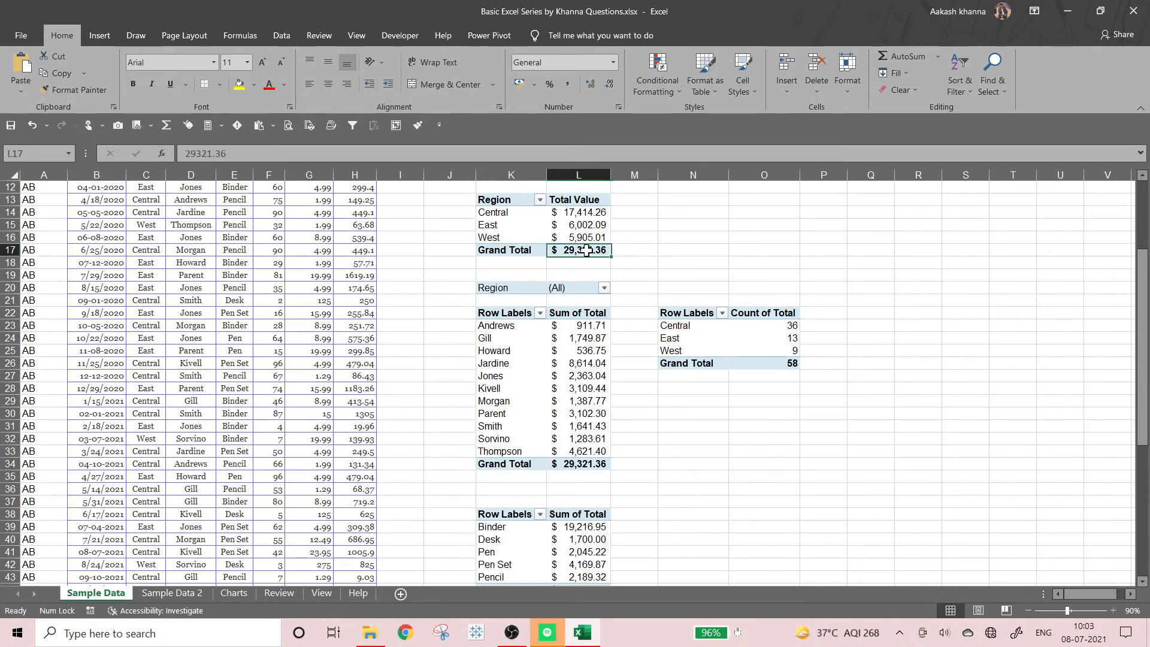
scroll(596, 479, down, 2)
click(593, 512)
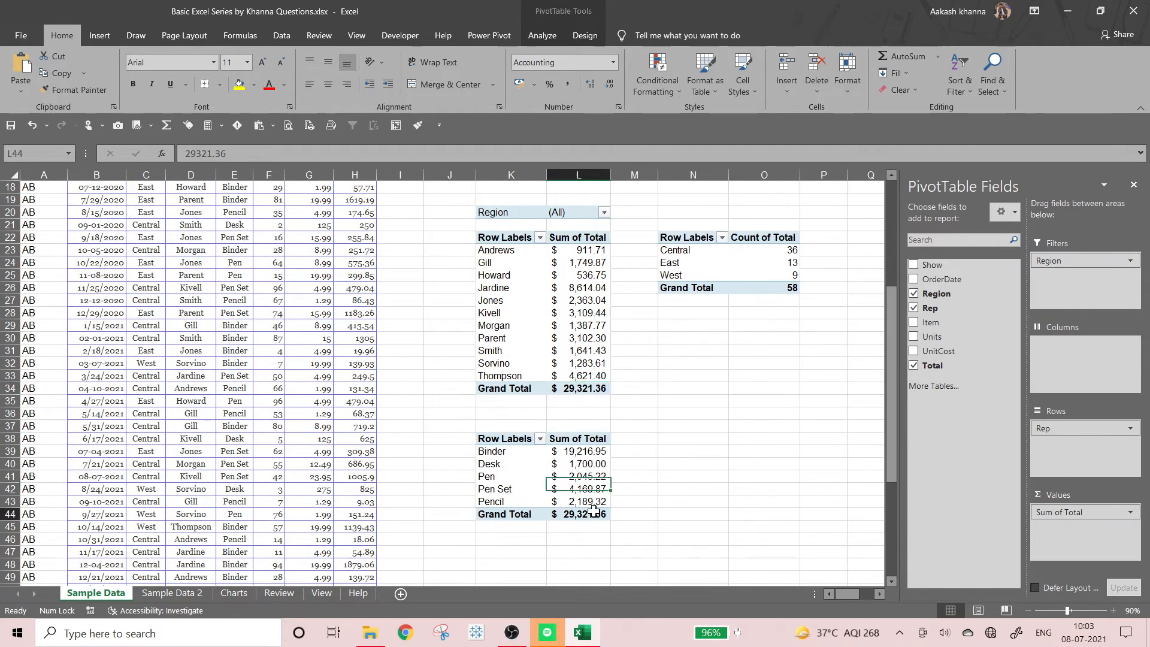
Clear the Total value in H41 of the source data and refresh the Rep PivotTable below the Region filter at K20
click(366, 476)
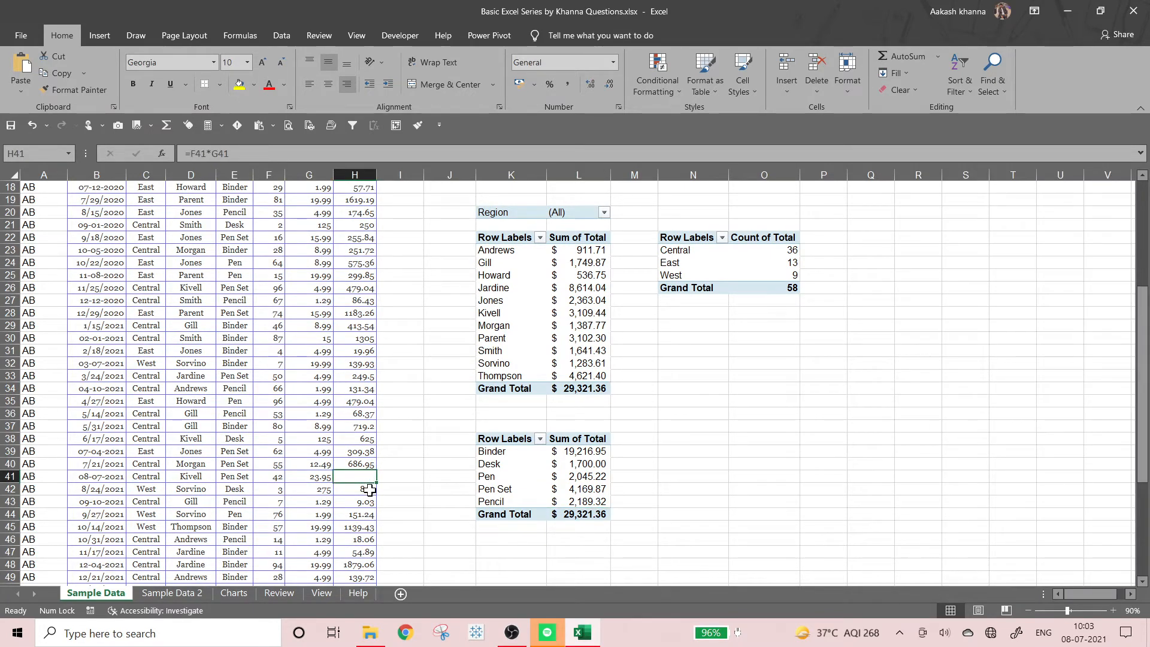
click(369, 490)
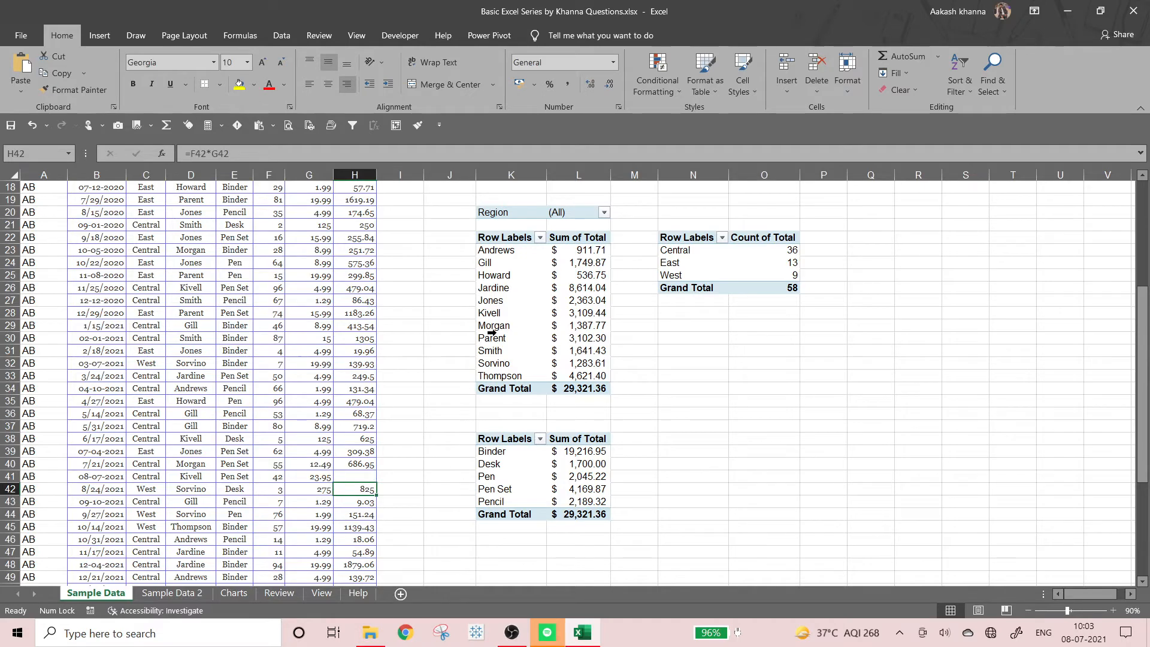
right_click(523, 214)
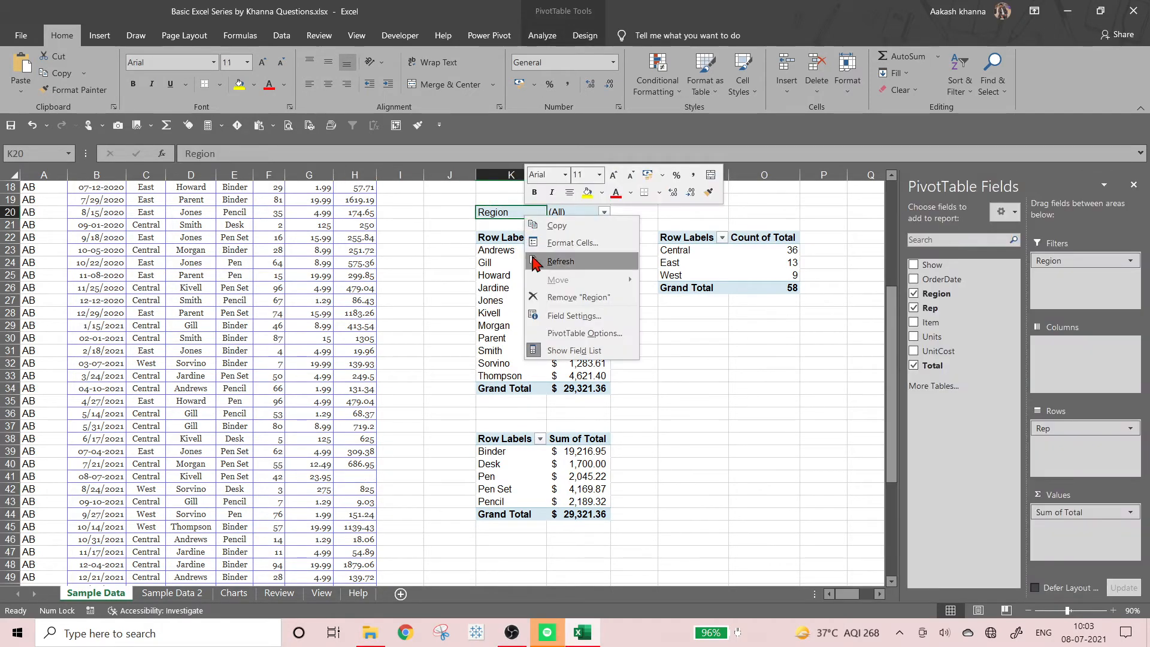
click(533, 258)
scroll(638, 450, up, 1)
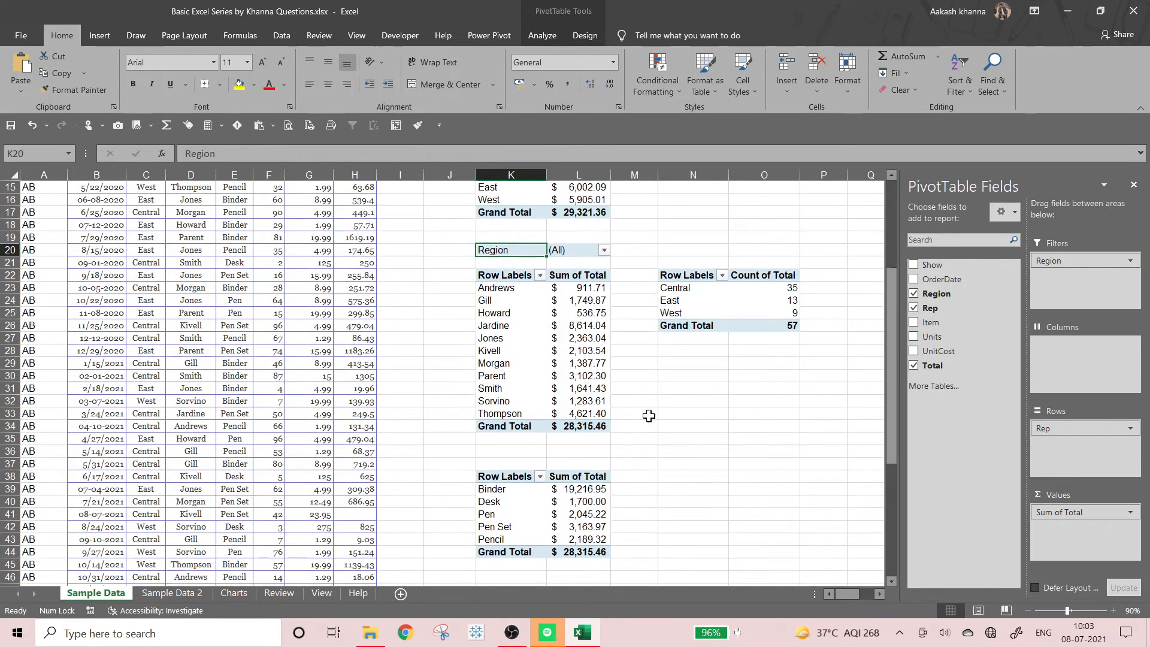
scroll(574, 222, up, 1)
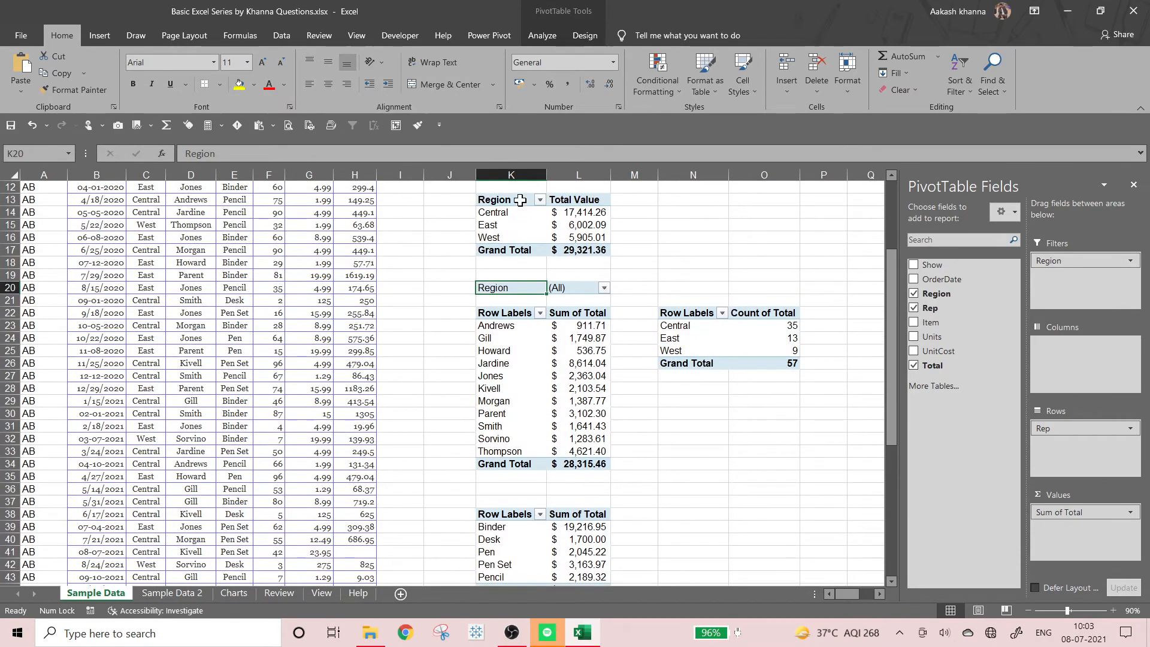
Refresh the Region PivotTable at K13
right_click(520, 200)
click(553, 261)
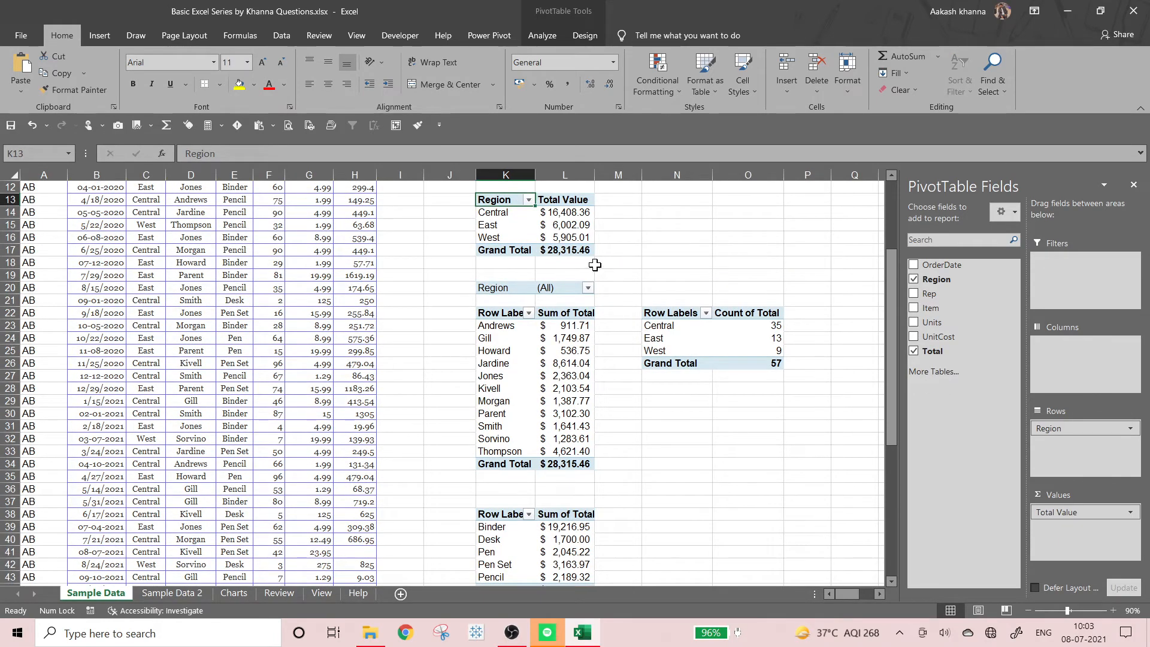
scroll(595, 264, down, 2)
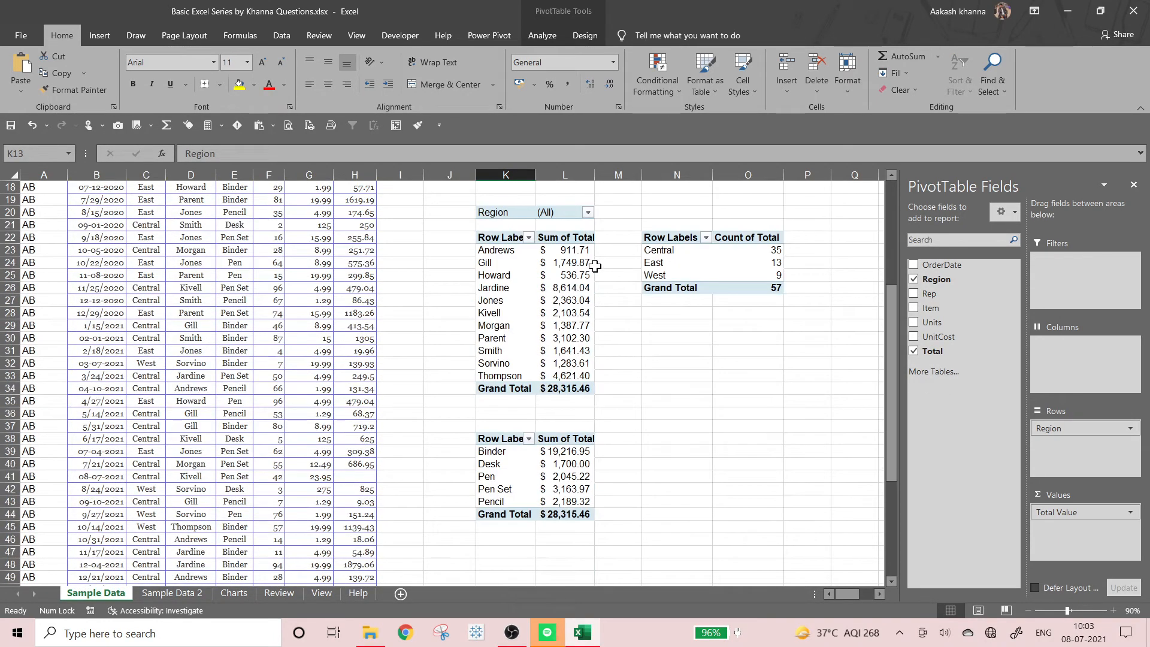
Undo the PivotTable refreshes and the clearing of the source Total in H41
click(365, 479)
key(ctrl+z)
key(ctrl+z)
key(ctrl+z)
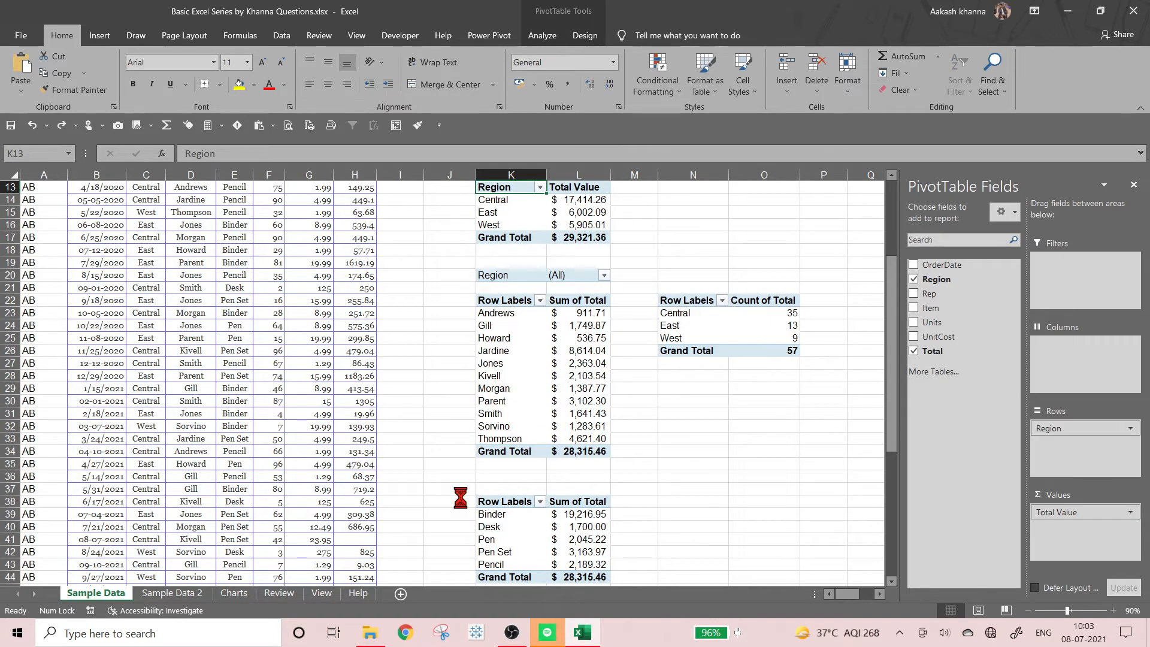
click(460, 497)
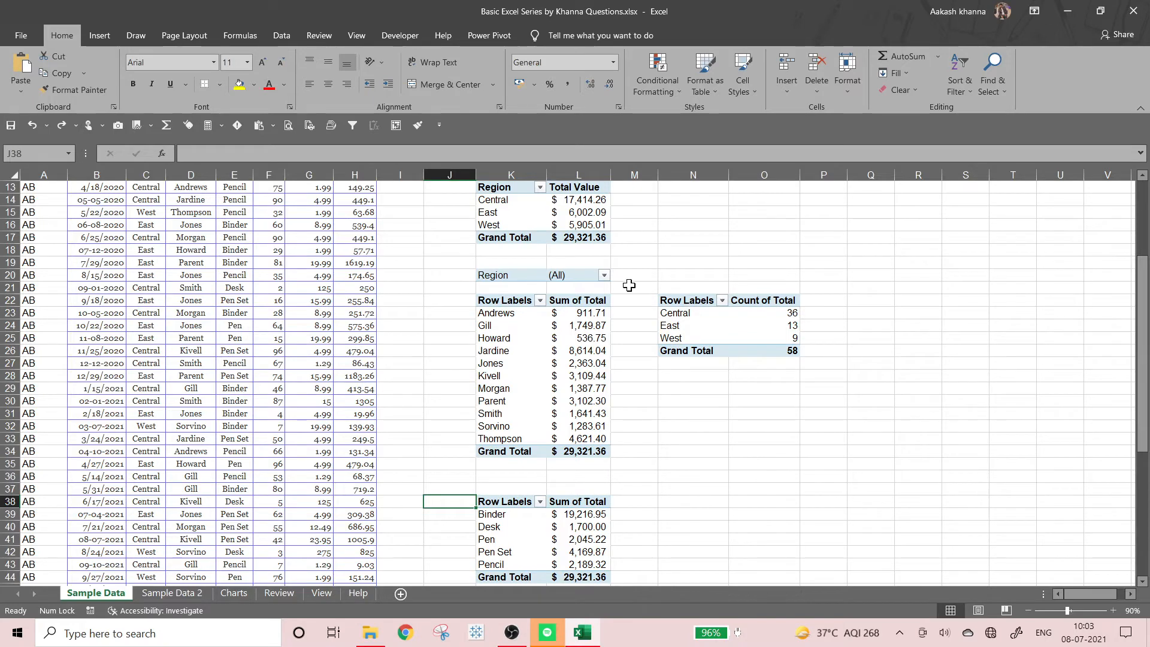
scroll(629, 285, up, 1)
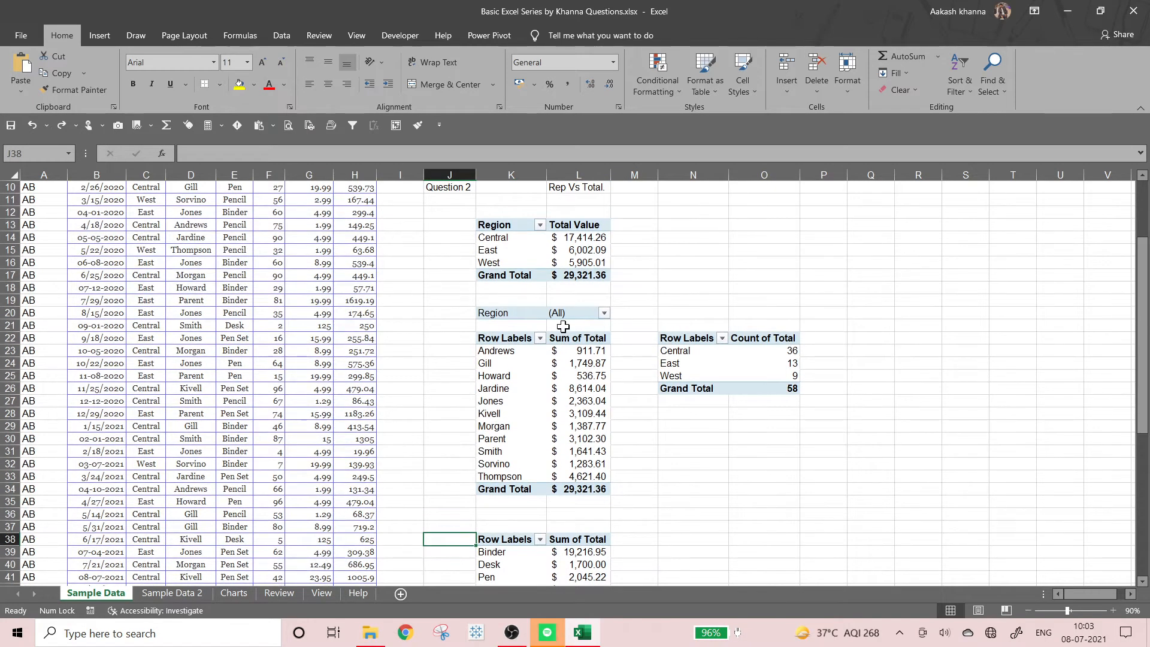
scroll(622, 246, down, 2)
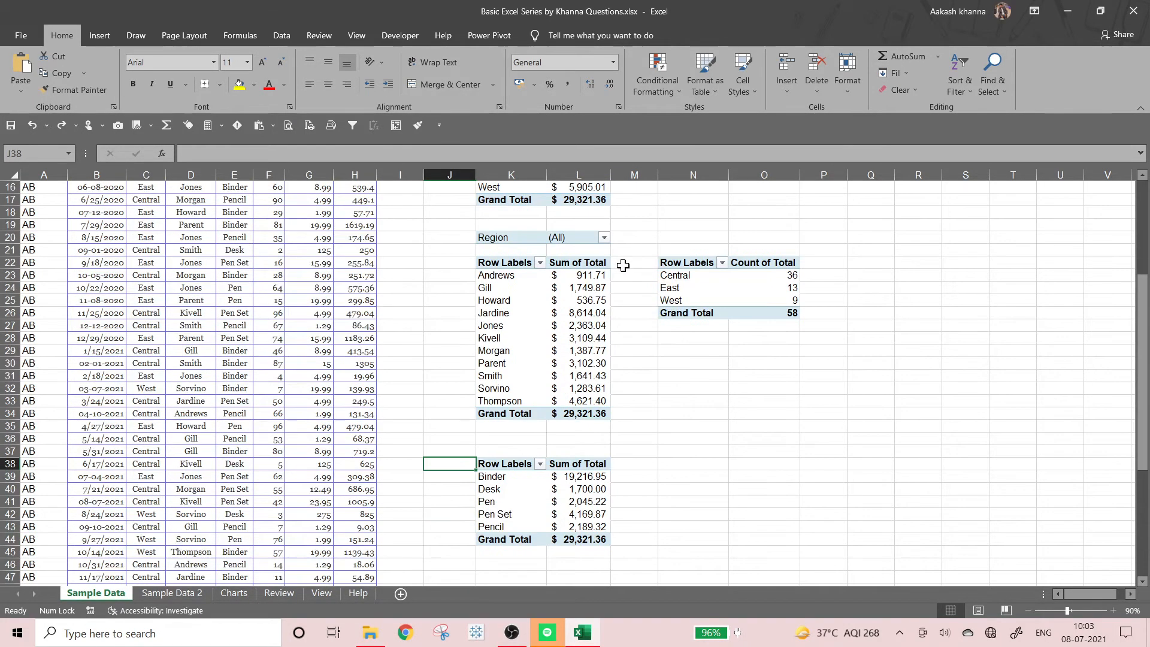
scroll(621, 264, up, 3)
click(580, 313)
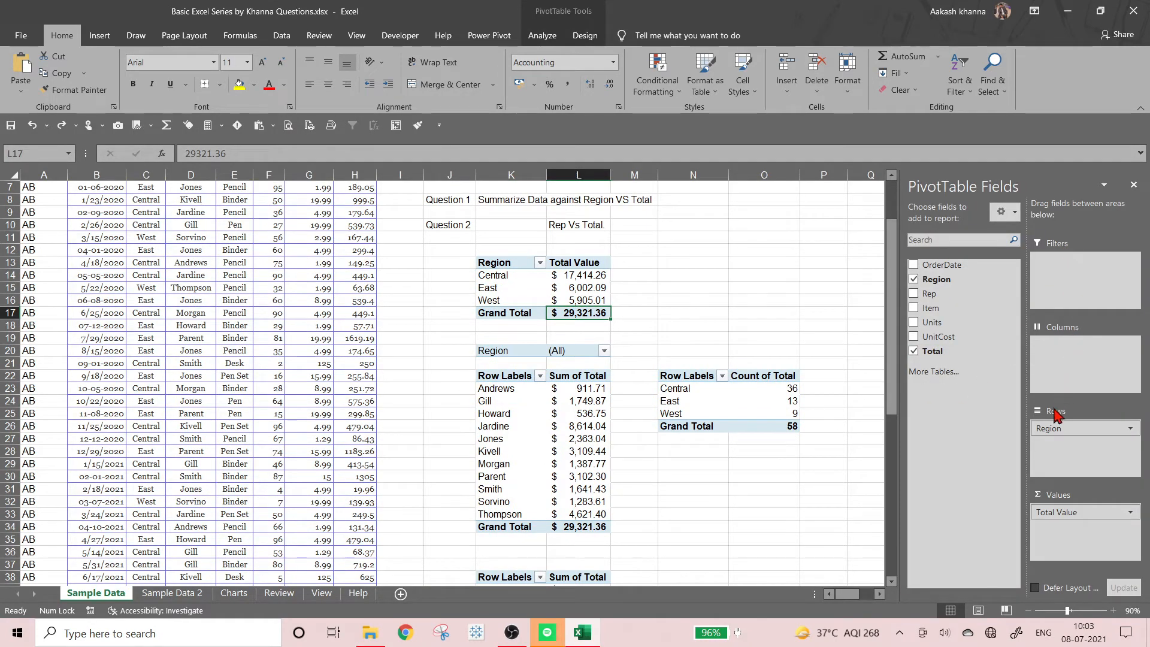
drag(676, 473, 674, 422)
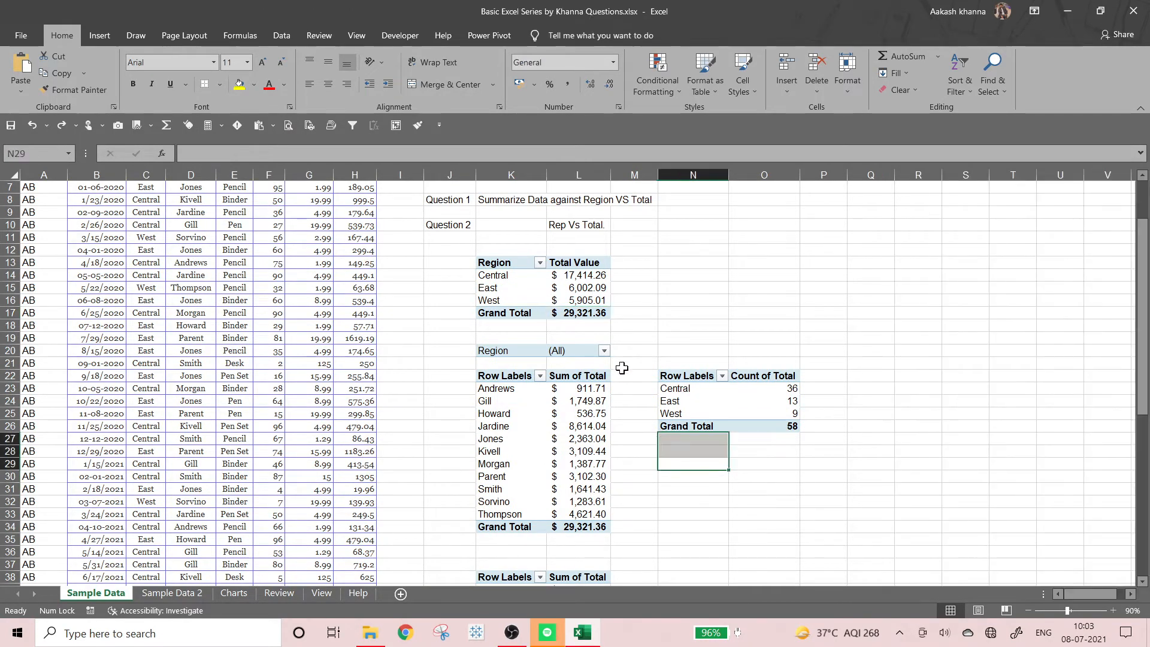
drag(622, 370, 670, 442)
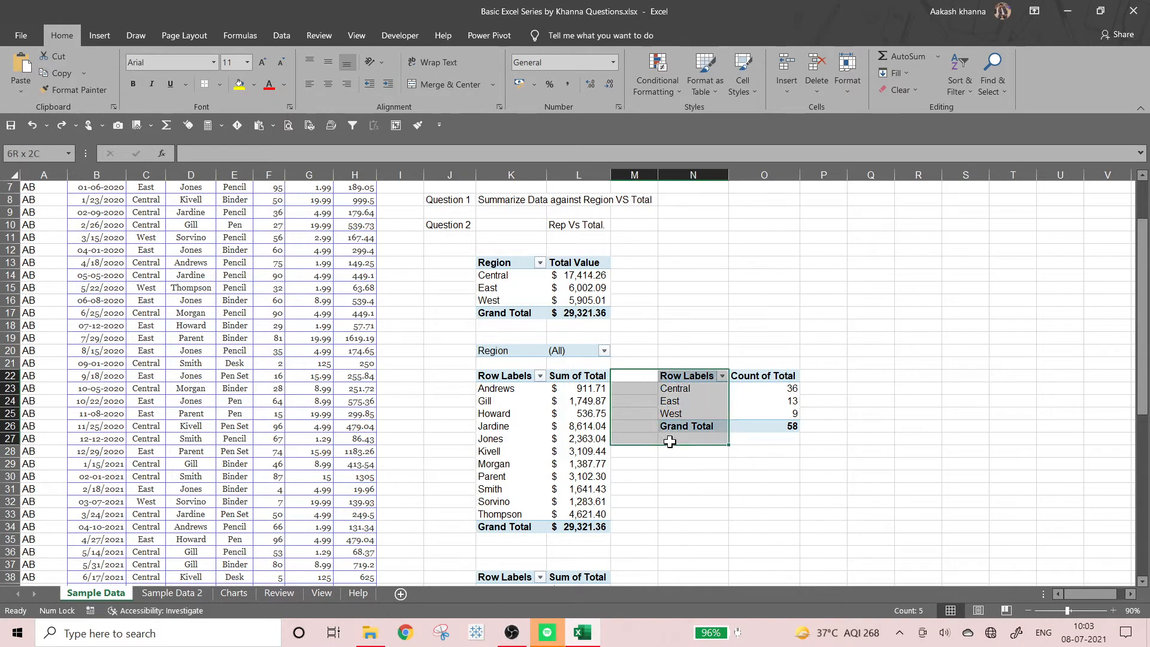
click(730, 337)
Move the Region field from rows to columns in the Count of Total PivotTable at N22
click(683, 376)
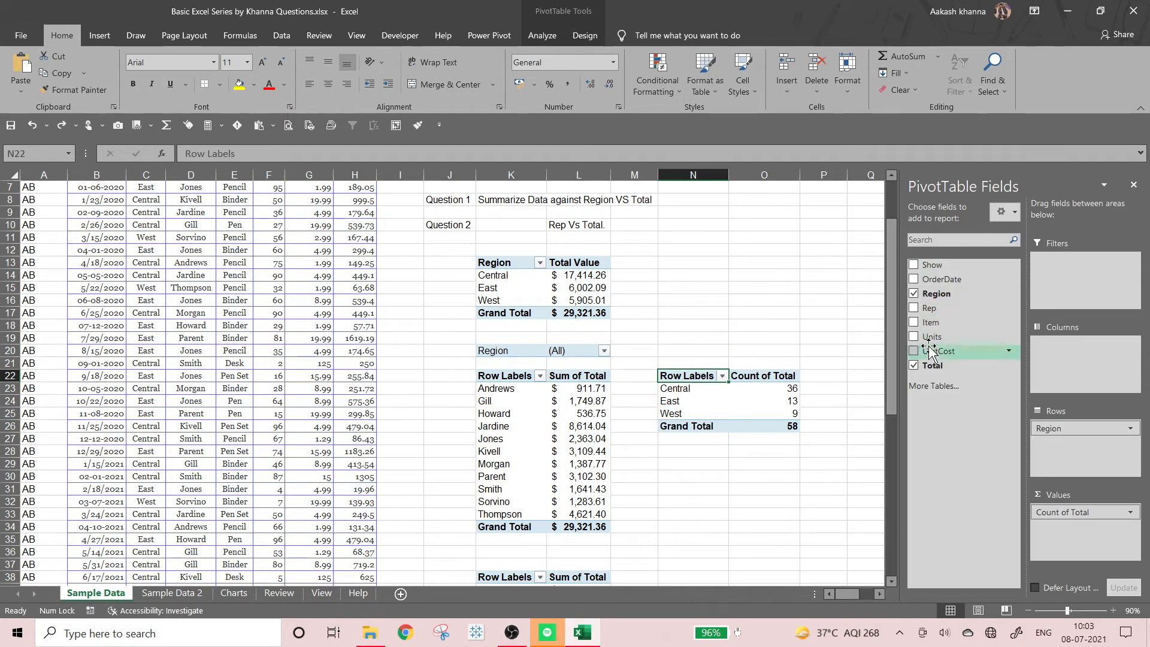
drag(1057, 429, 1067, 363)
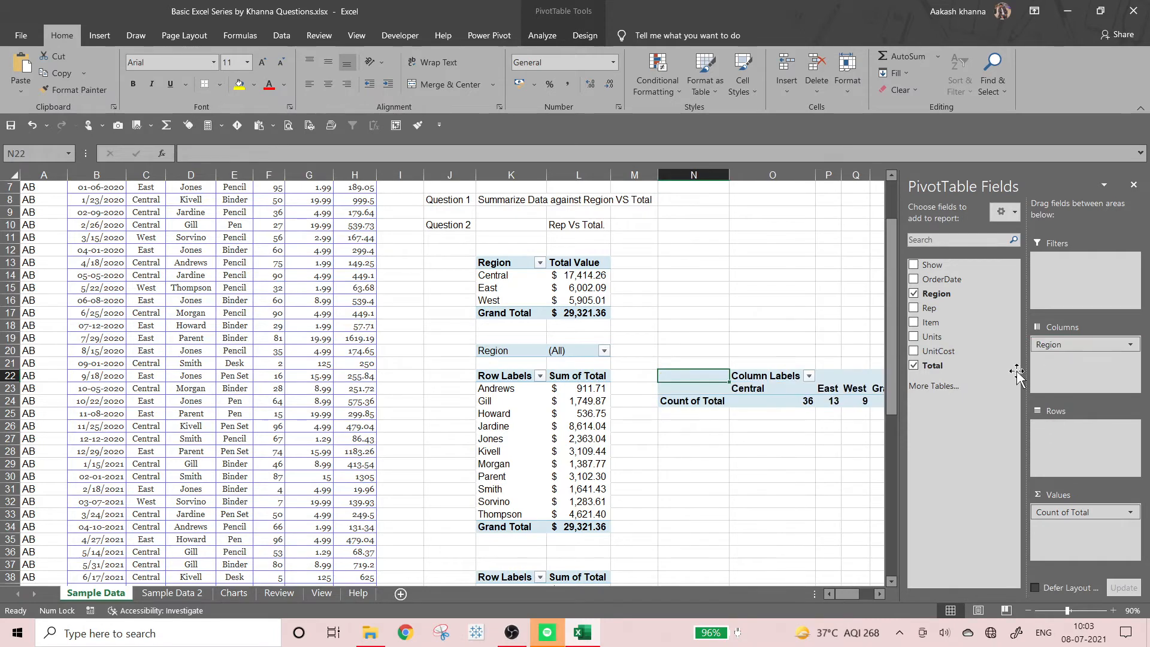
click(823, 439)
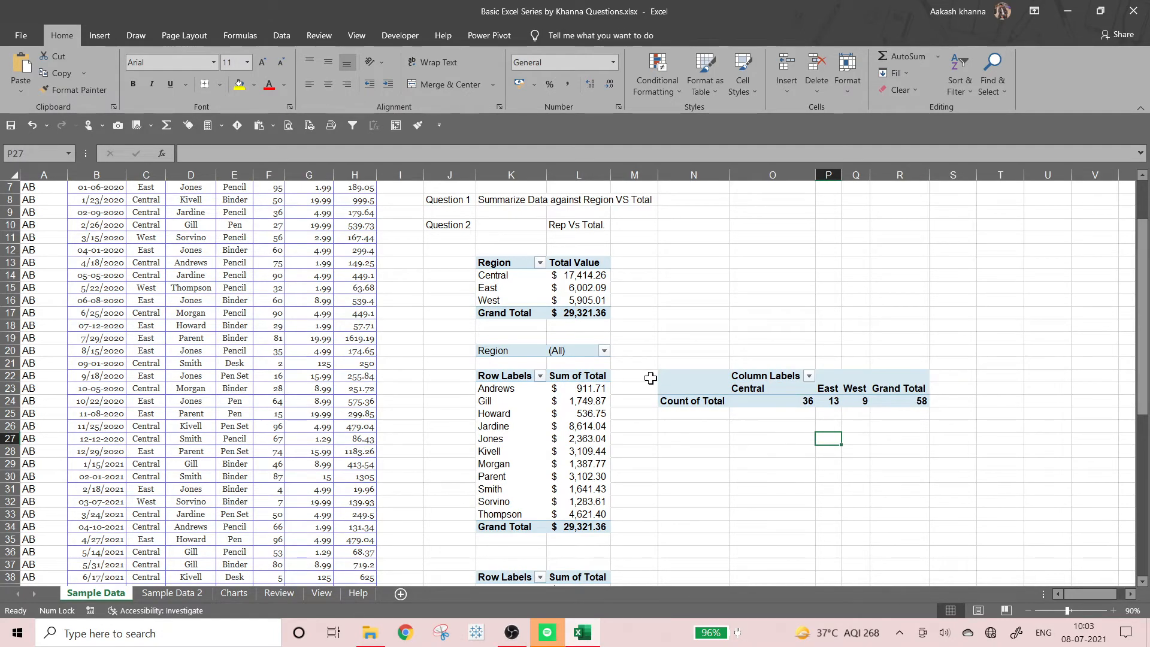
click(719, 395)
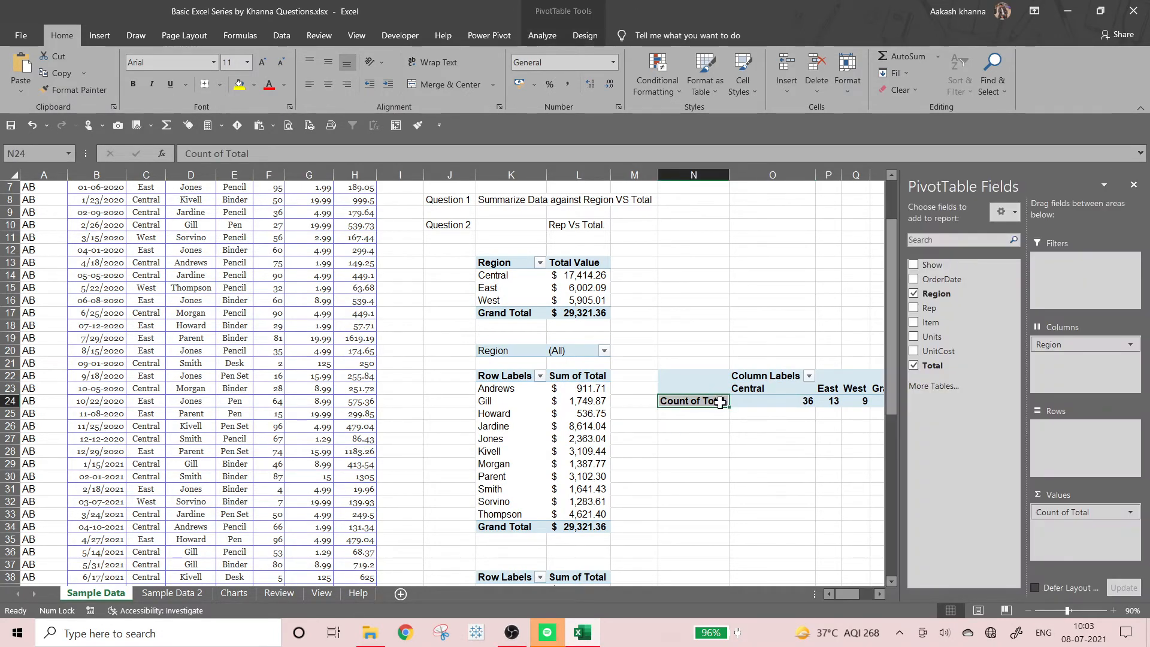
click(822, 413)
click(791, 392)
drag(791, 394, 864, 402)
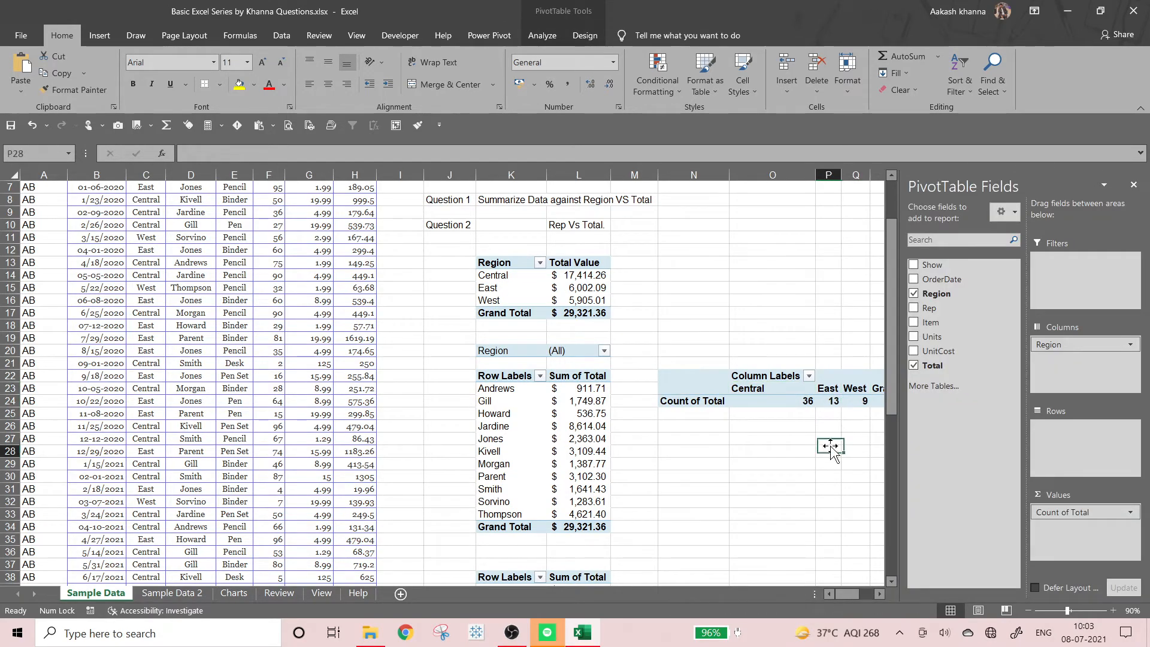
click(828, 451)
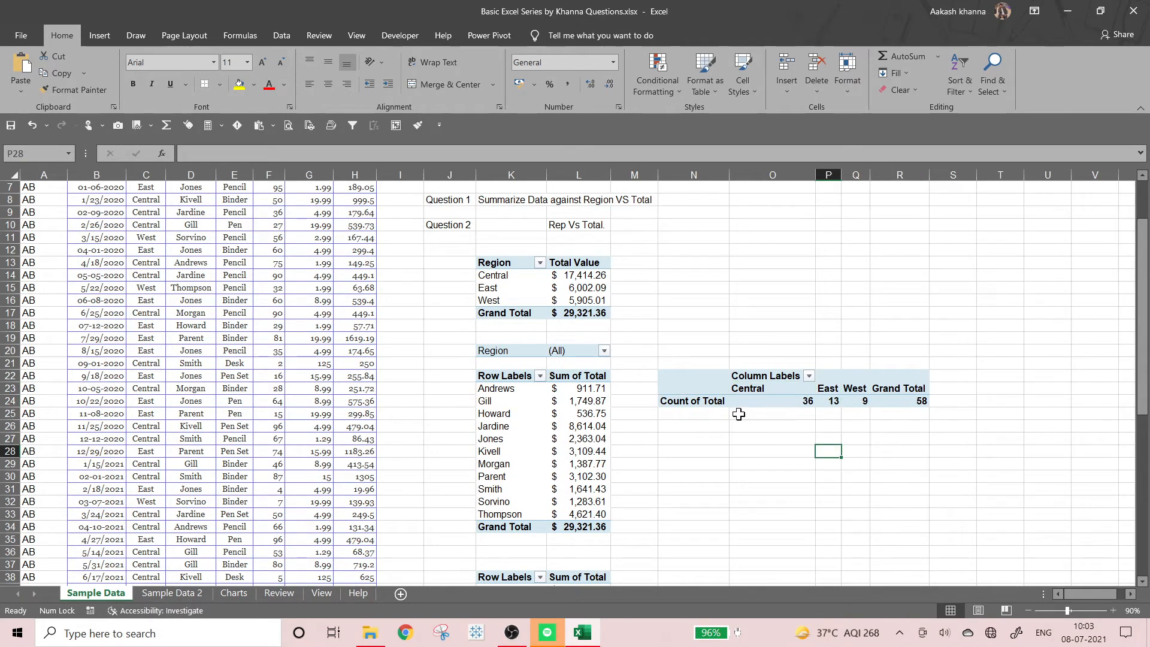
Try the Region field as columns in the Total Value PivotTable at K13, and return it to rows
click(516, 263)
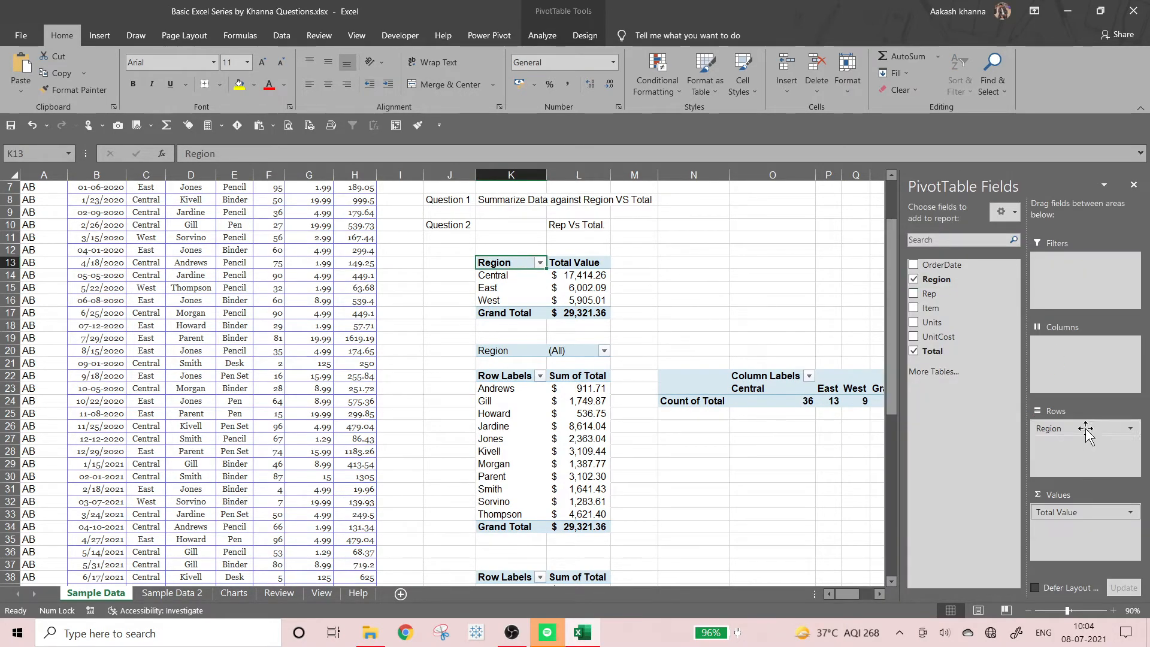
drag(1085, 431, 1072, 345)
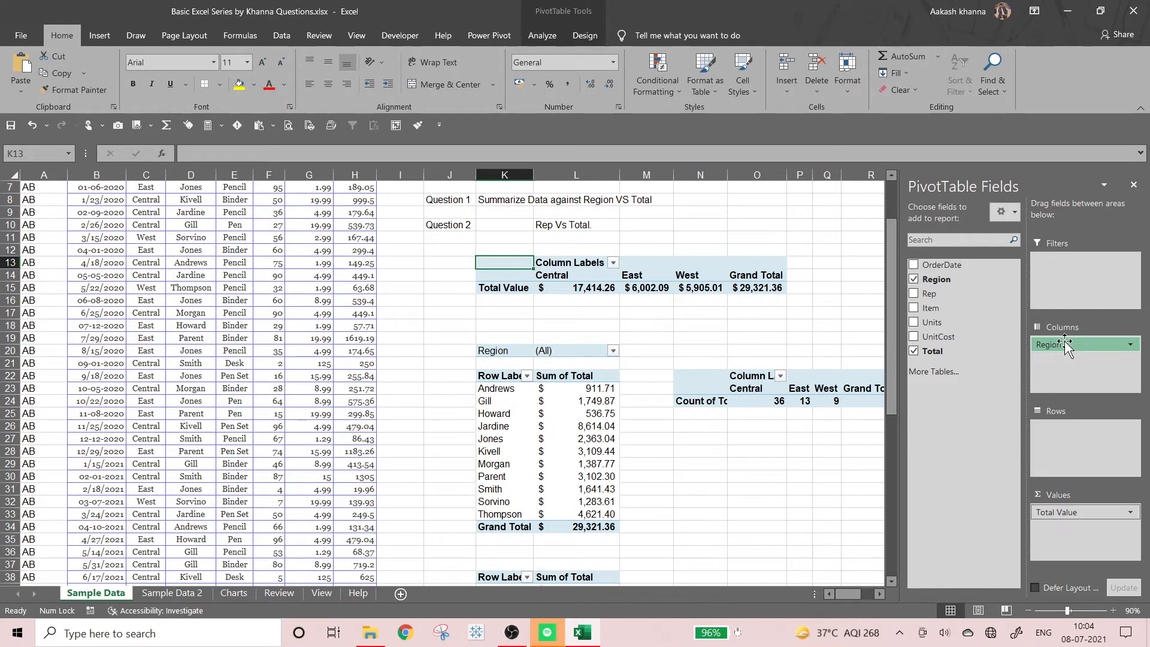
drag(1066, 346, 1075, 435)
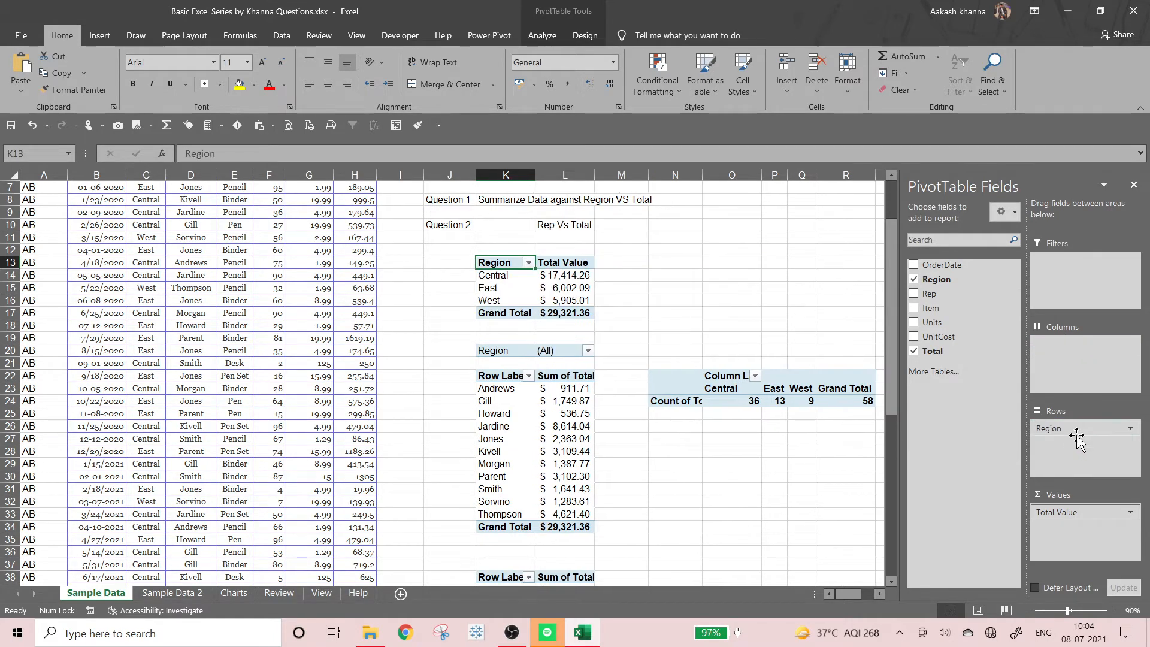
click(683, 305)
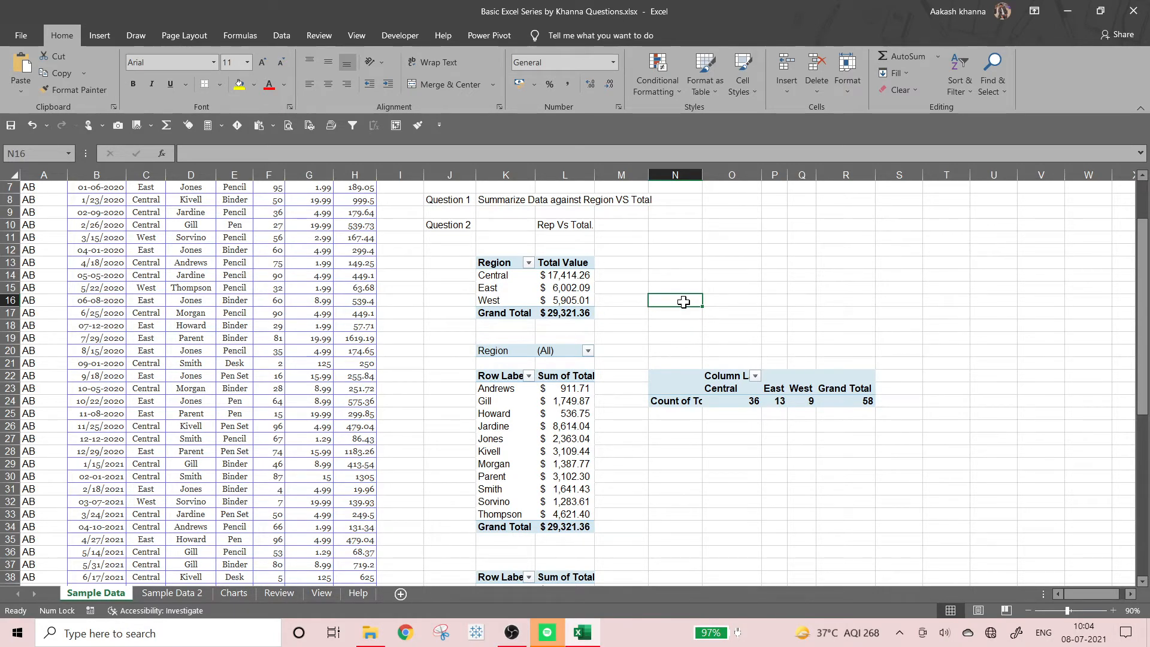
scroll(683, 306, up, 2)
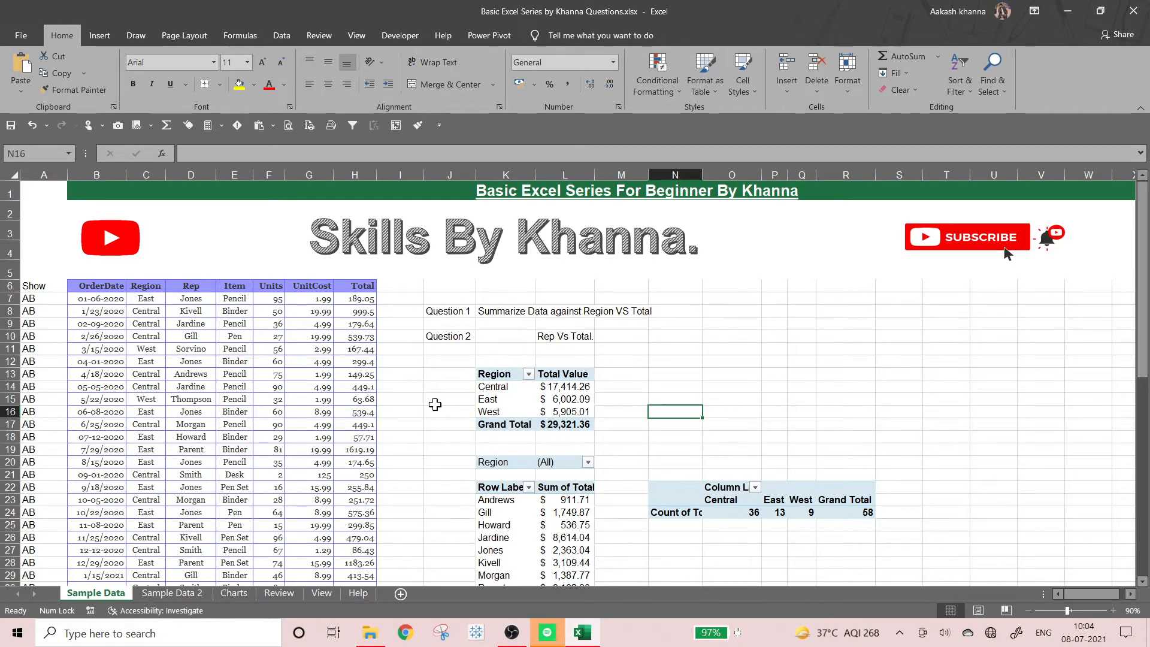
scroll(435, 405, down, 3)
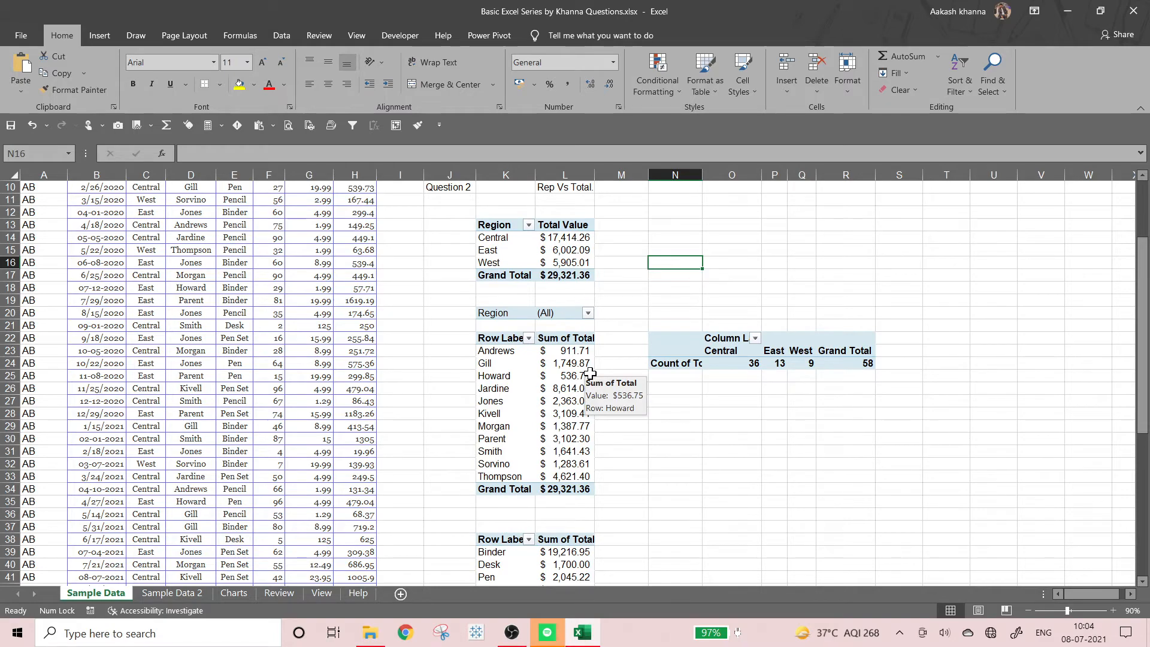
scroll(450, 285, down, 2)
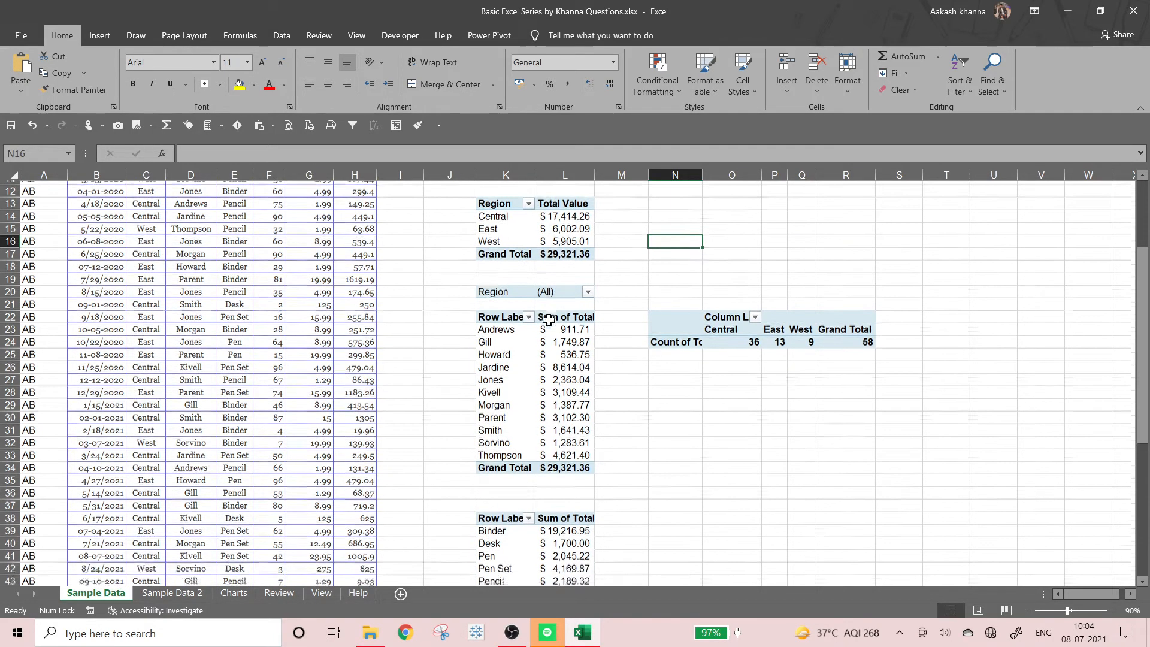
scroll(540, 331, up, 2)
scroll(539, 332, up, 3)
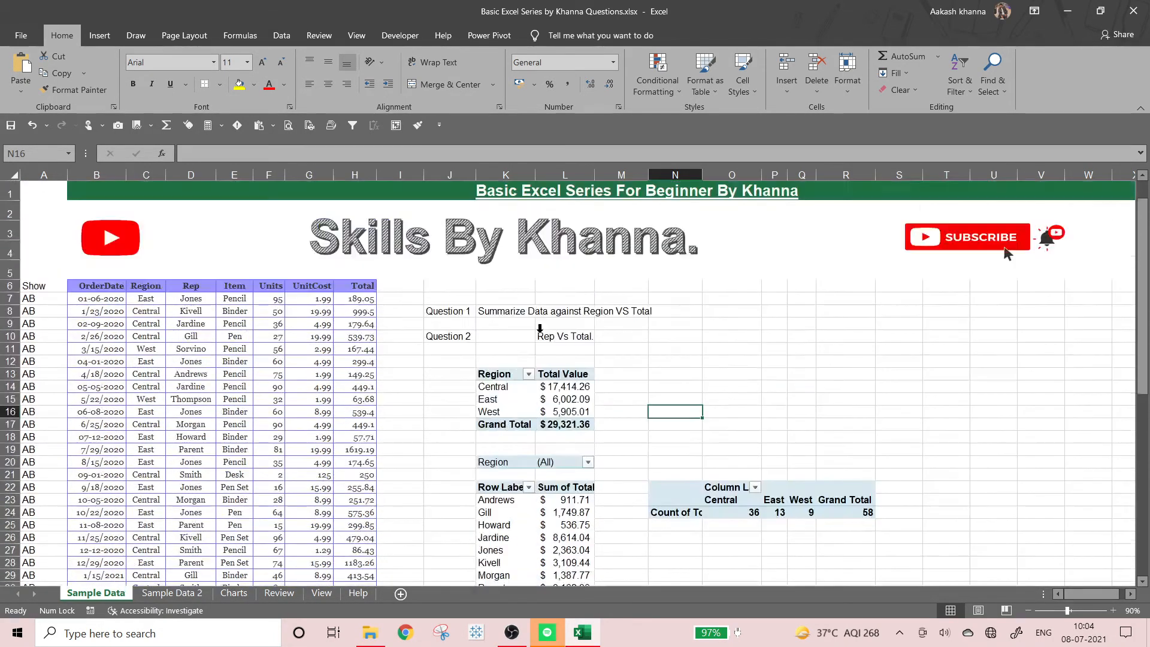
Open the Sample Data 2 worksheet
click(152, 596)
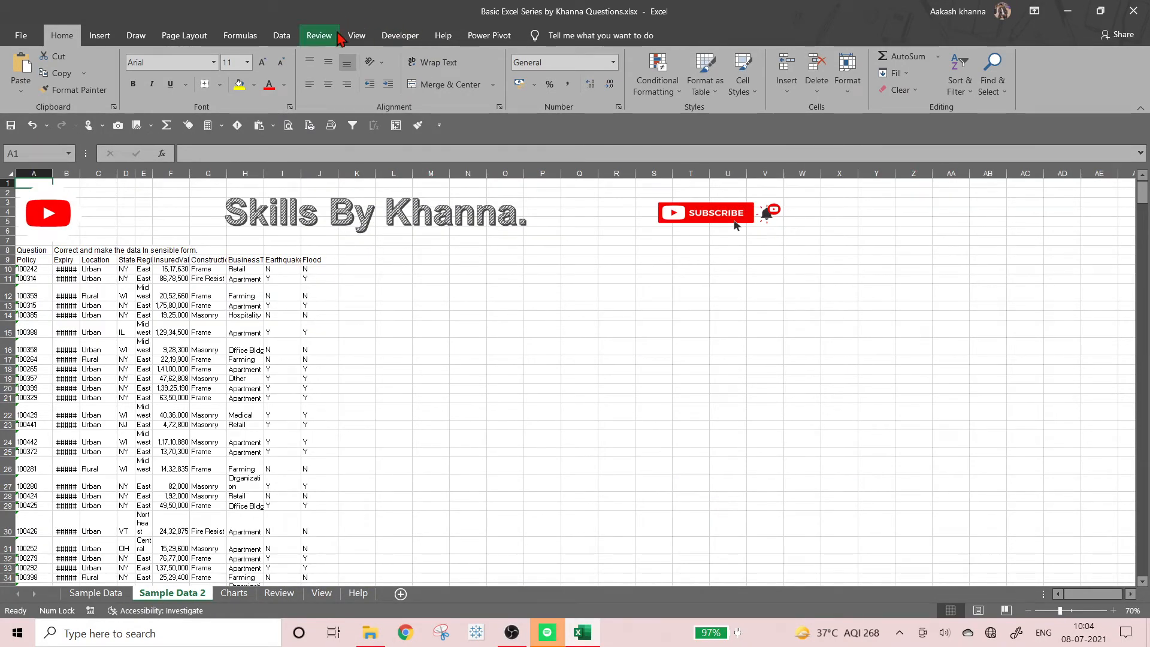
click(356, 35)
click(61, 37)
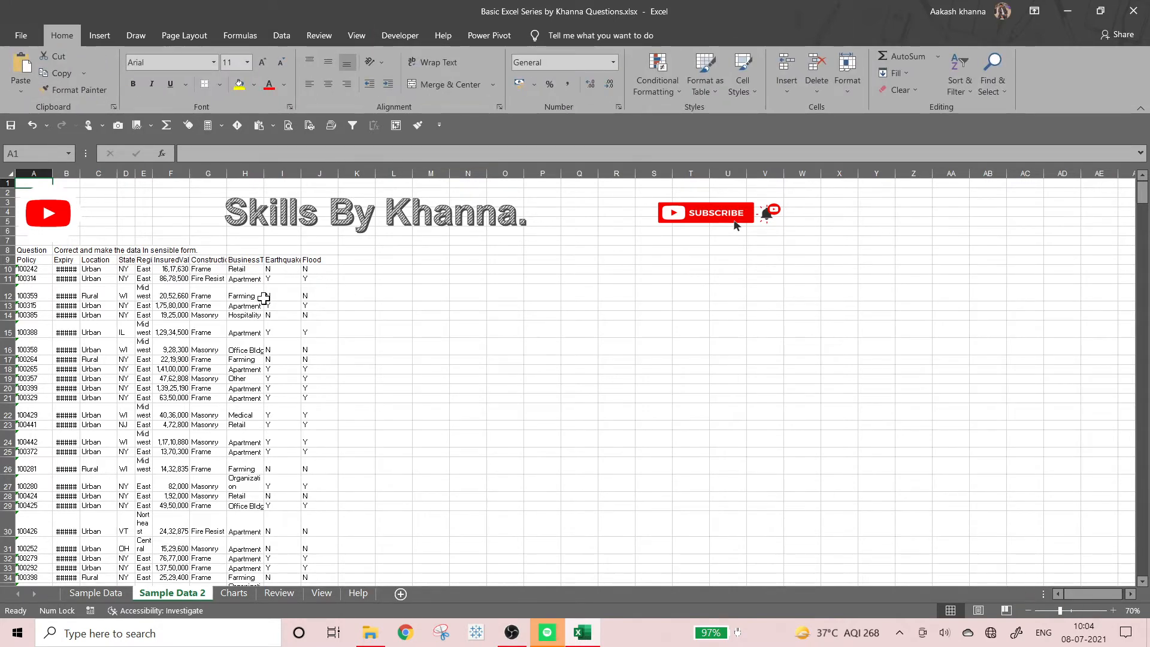
Examine the headers and first entries of the Policy, Expiry and Location columns in Sample Data 2
click(307, 249)
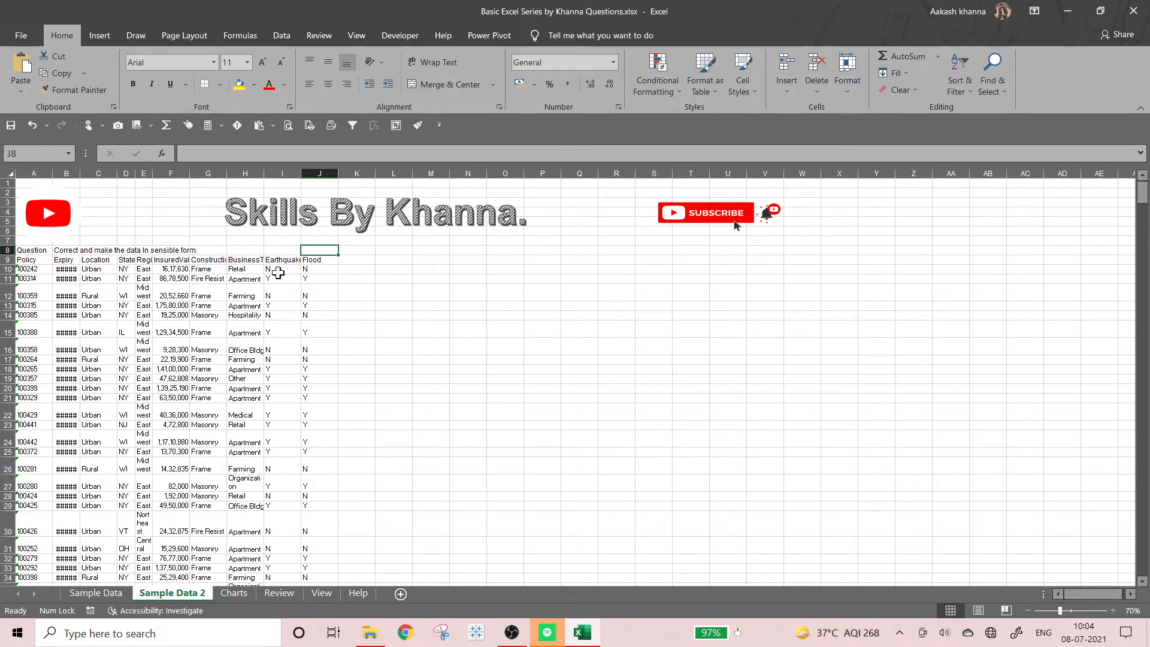
click(92, 286)
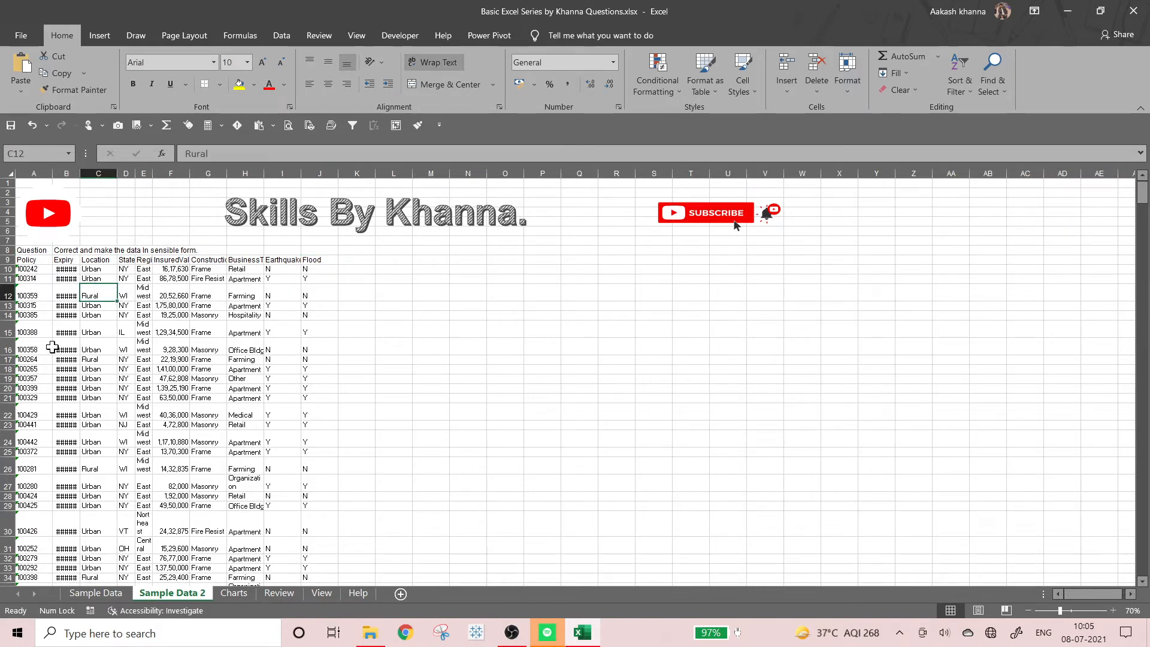
key(Up)
key(Left)
key(Up)
key(Up)
key(Left)
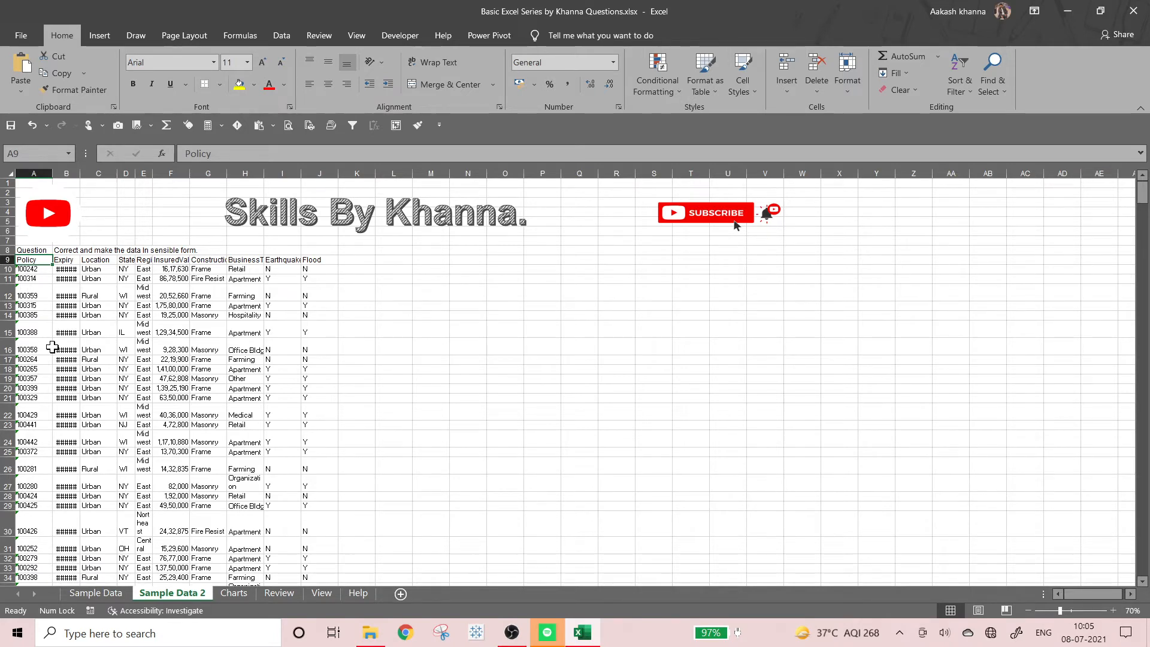
key(Down)
key(Up)
key(Down)
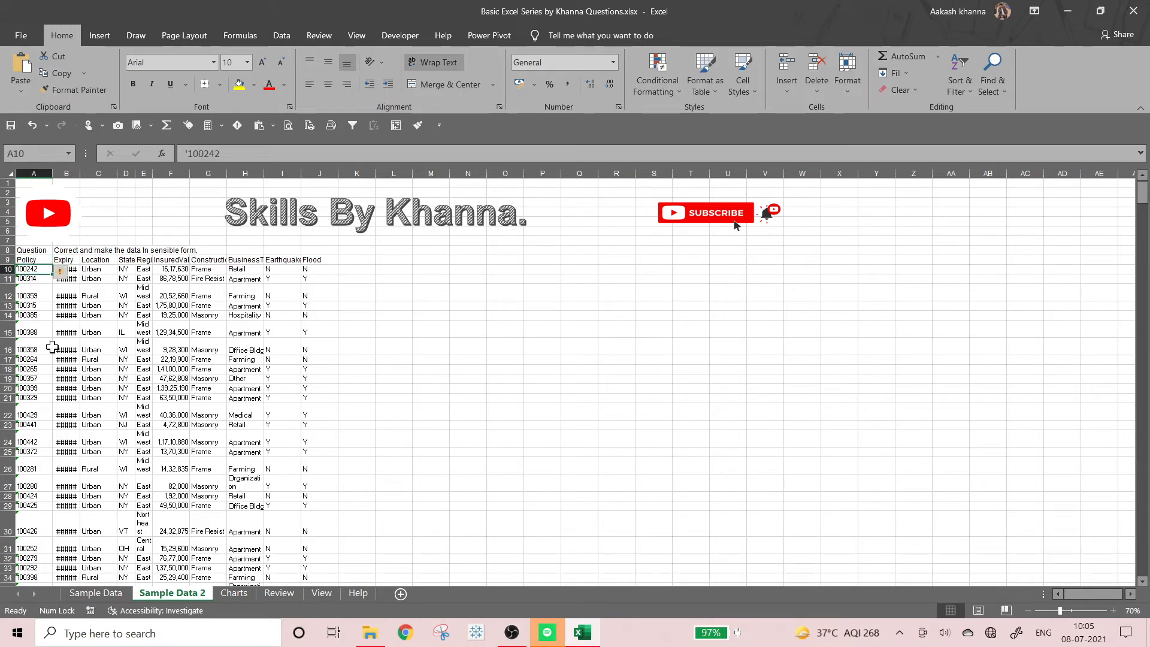
key(Up)
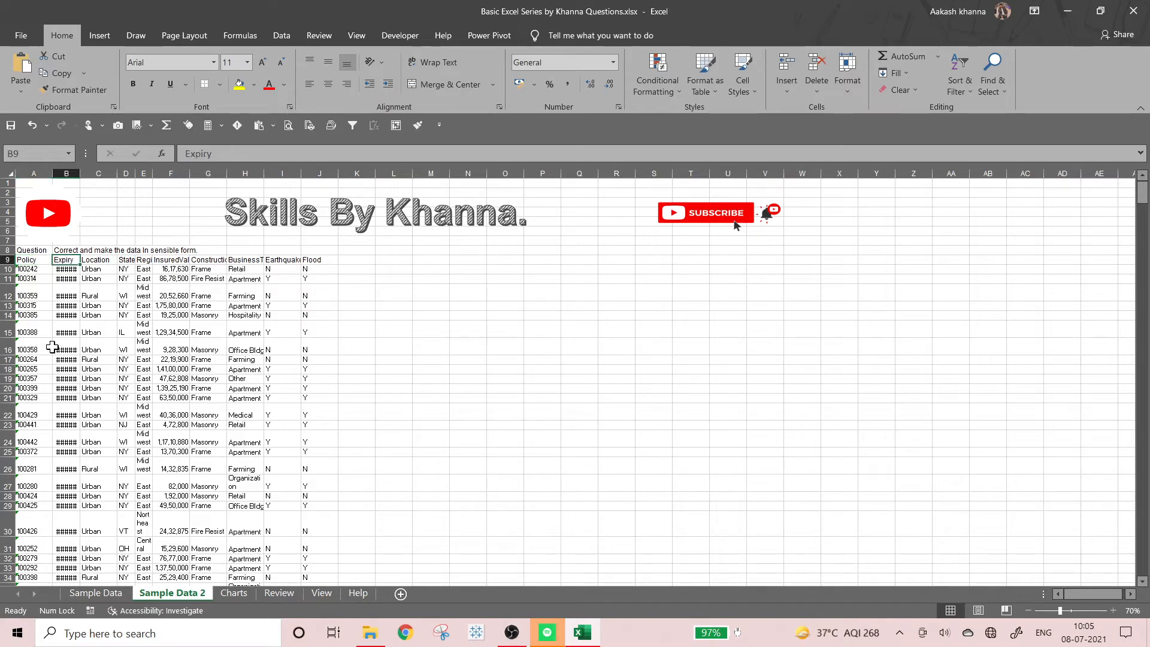
Examine the extent of the policy table and the dates stored in the first cells of the Expiry column
key(ctrl+shift+Right)
key(ctrl+shift+Down)
key(ctrl+shift+Down)
key(ctrl+shift+Down)
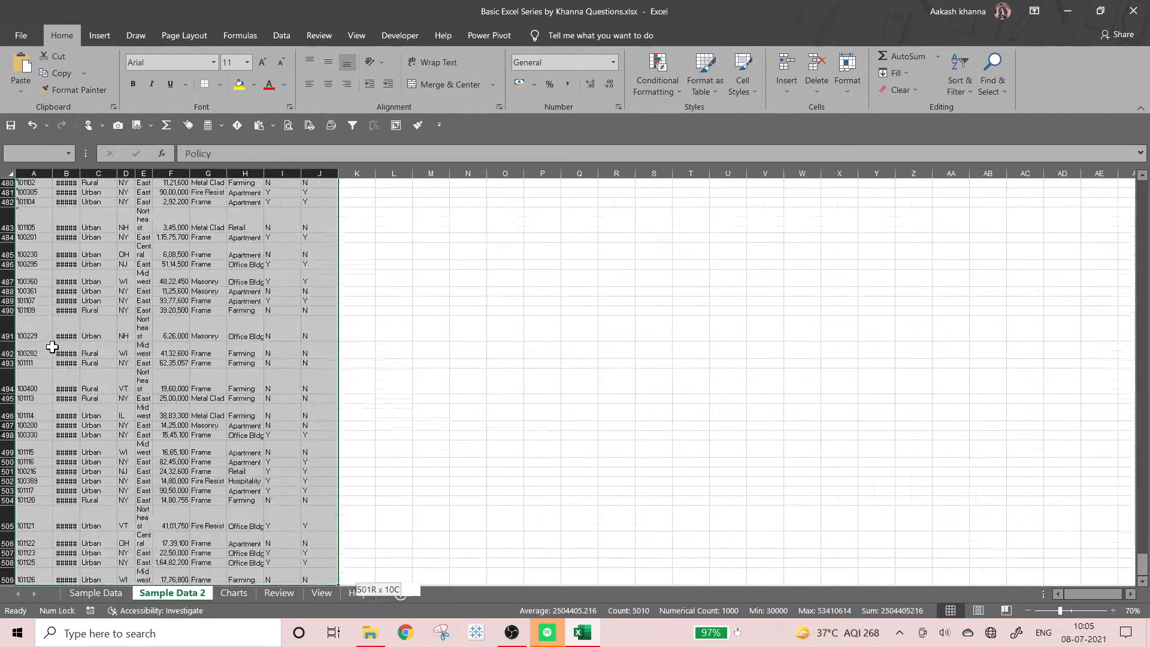
key(Up)
key(Down)
key(Right)
key(Down)
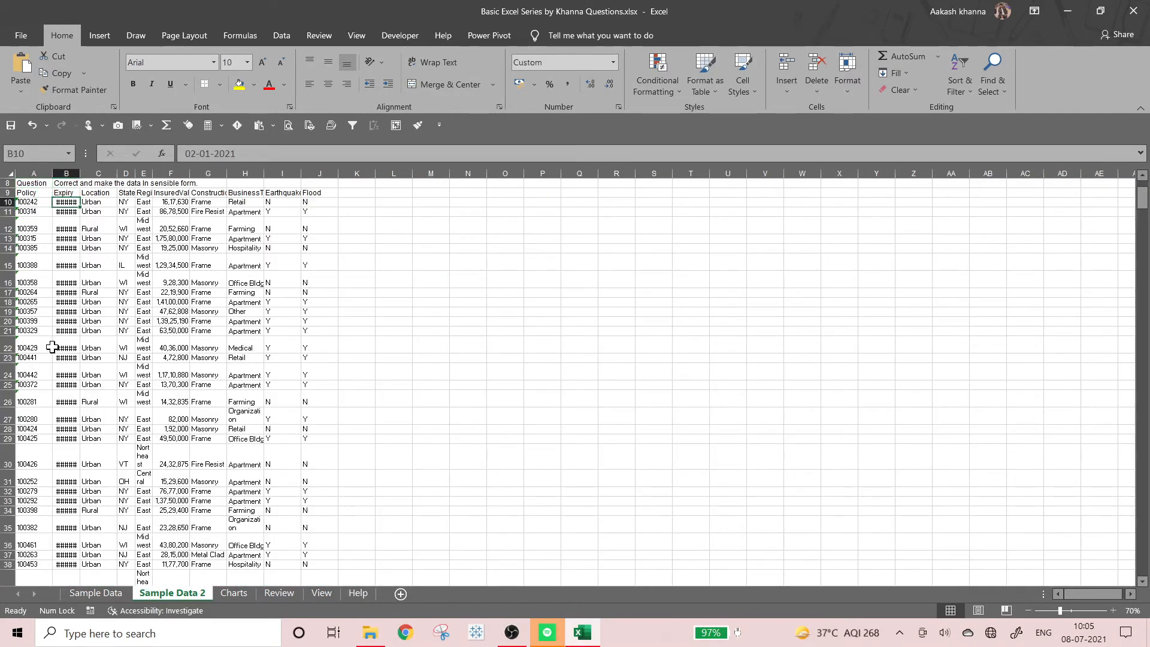
key(Down)
key(Down)
key(Down)
key(Down)
key(Down)
key(Down)
key(Down)
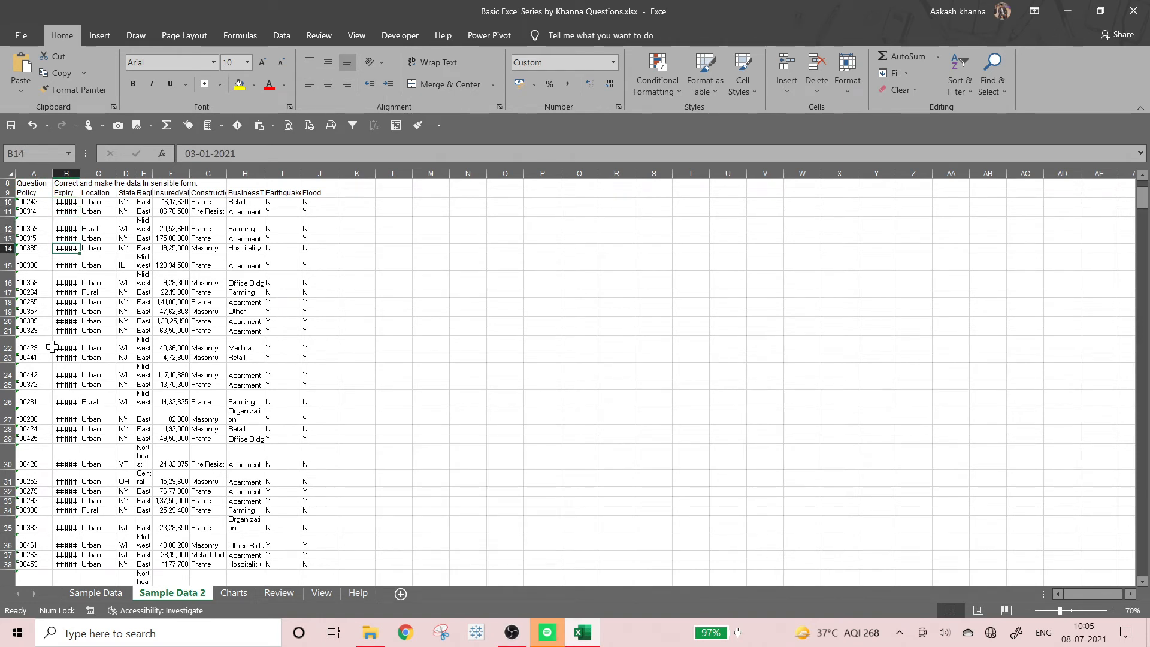
key(Up)
key(Up)
key(Up)
key(Up)
Try AutoFit Column Width on the whole policy table starting at A9, check the rows, and undo it
click(1113, 610)
click(1113, 610)
click(1113, 610)
click(1114, 611)
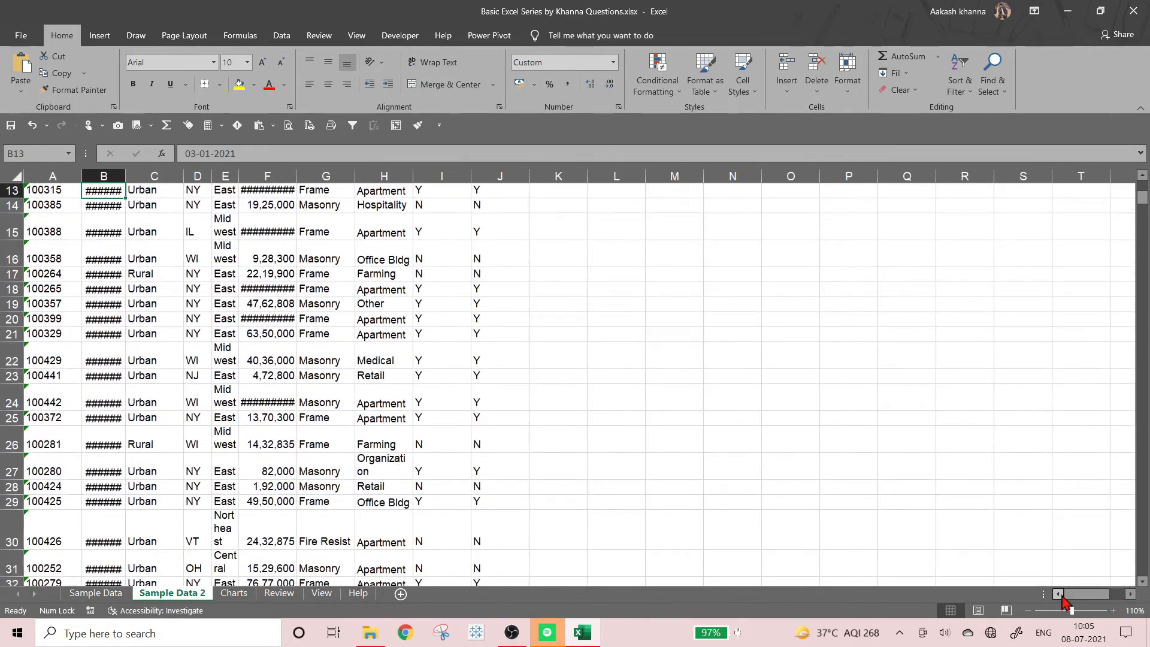
scroll(409, 519, up, 3)
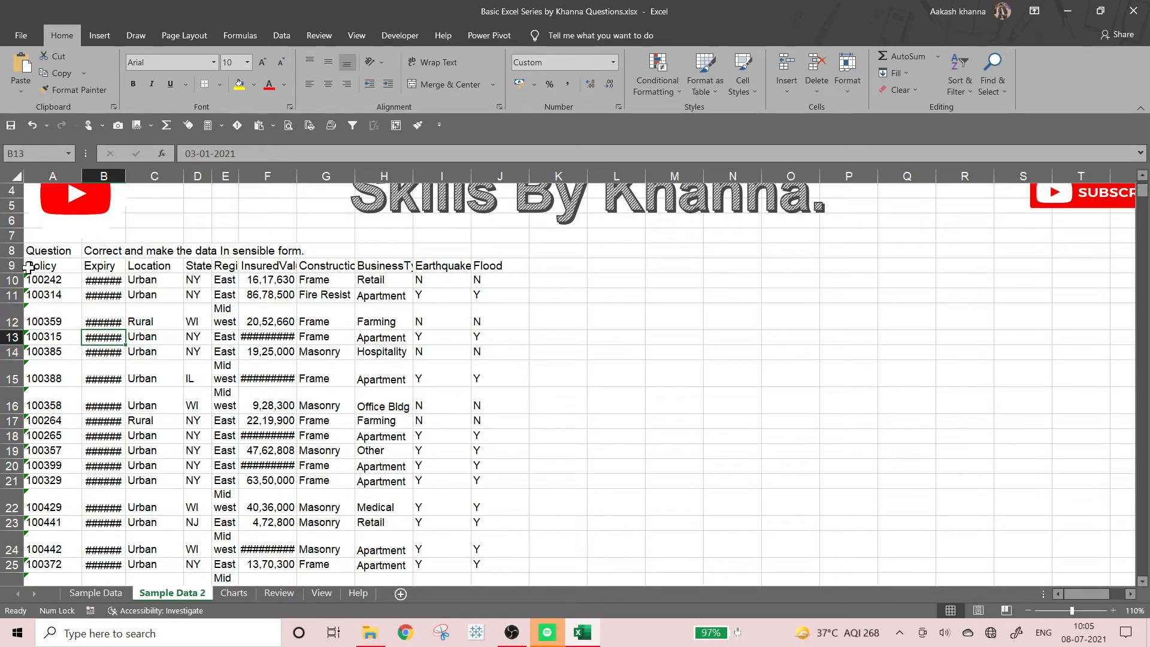
click(68, 264)
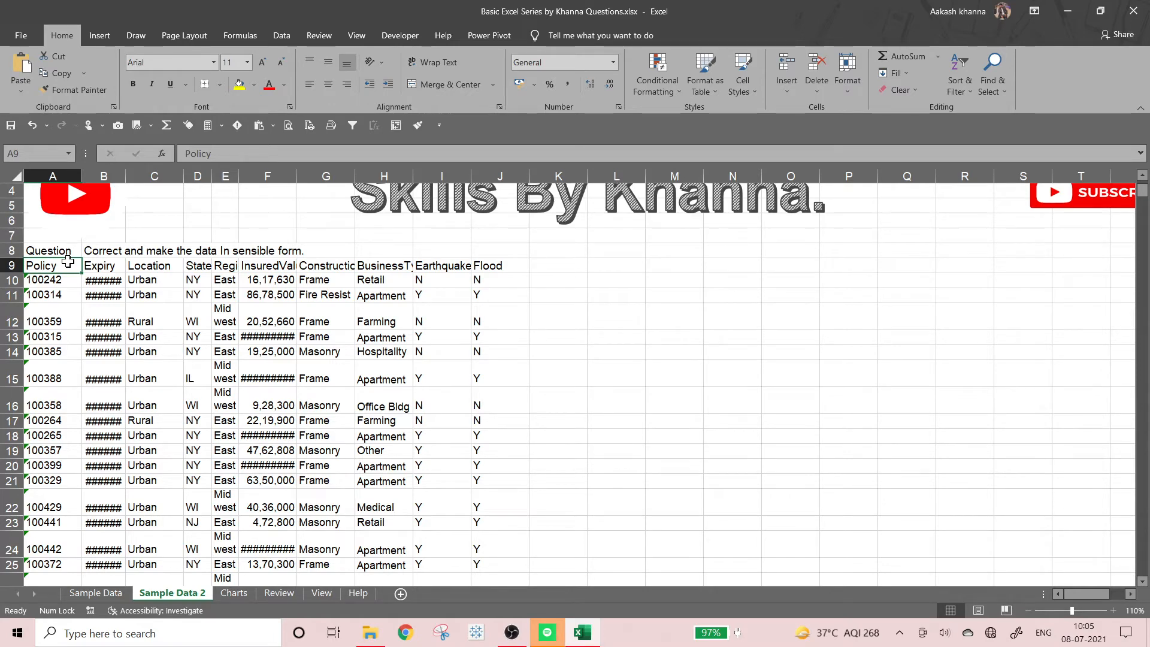
key(ctrl+shift+Right)
key(ctrl+shift+Down)
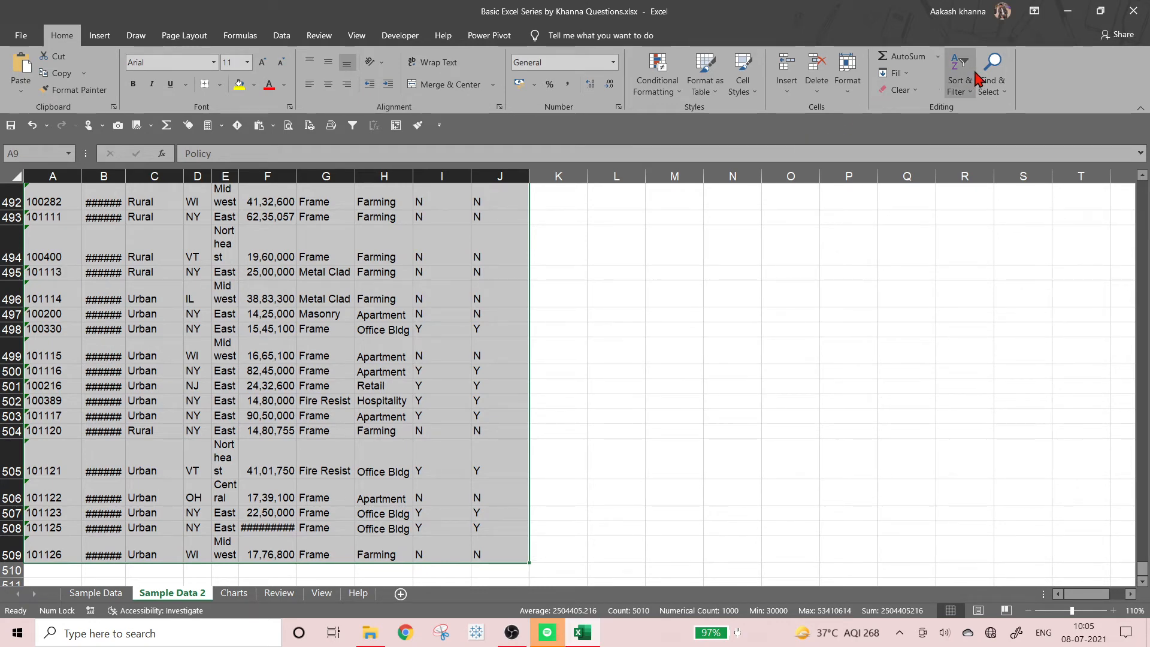
click(855, 97)
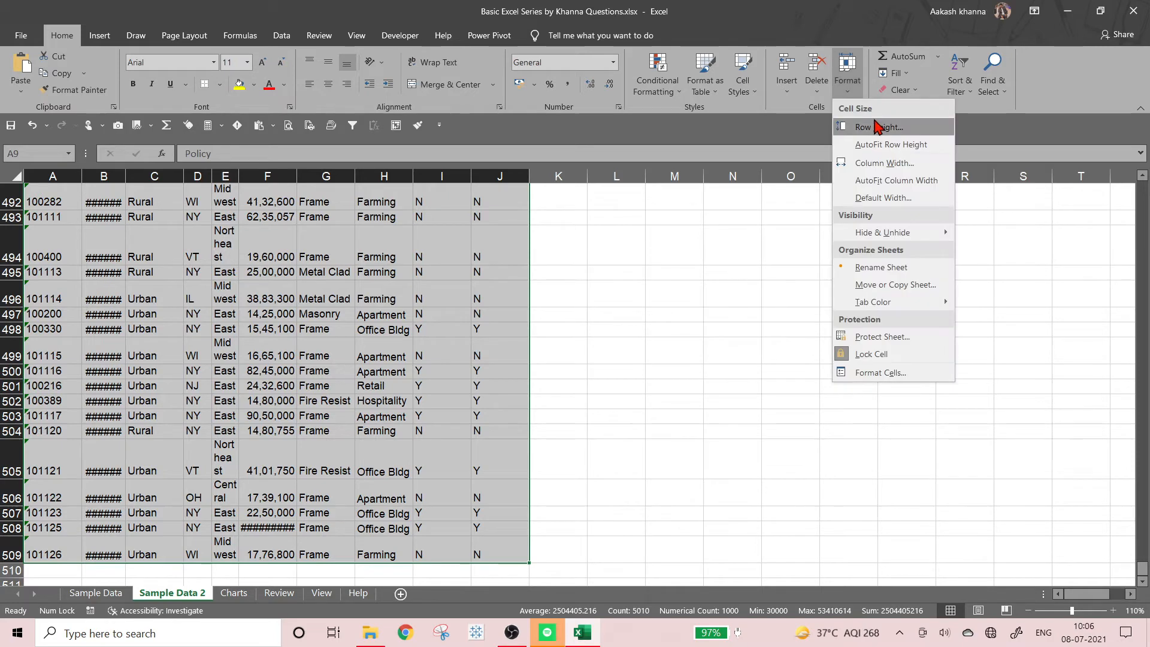
click(882, 182)
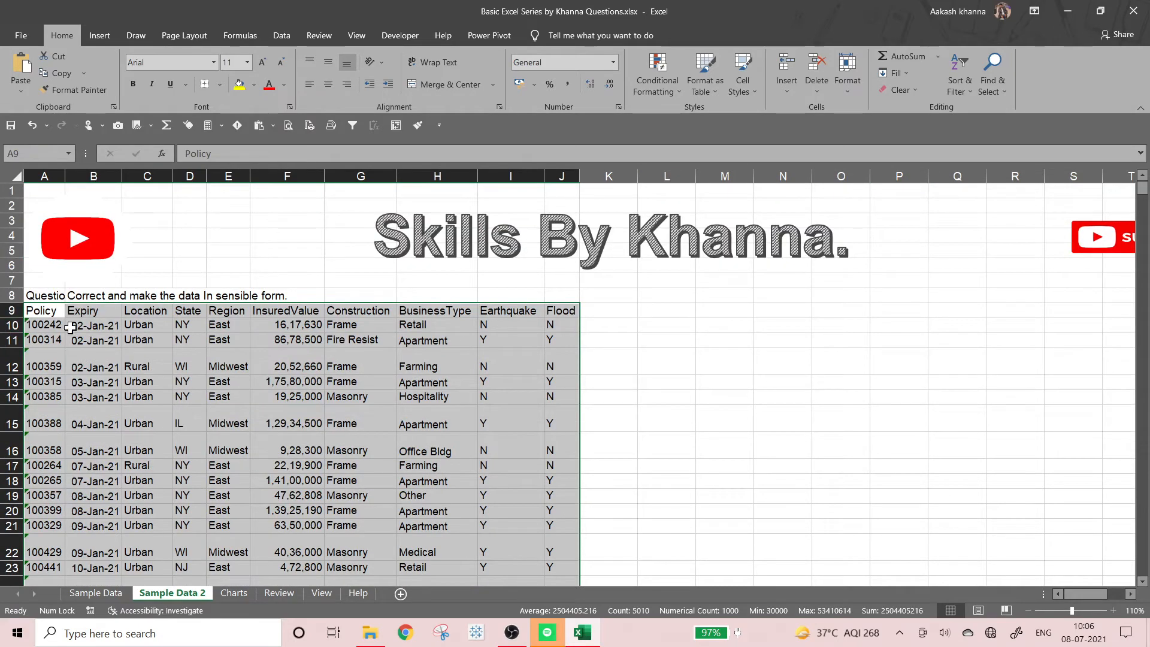
scroll(390, 354, down, 1)
scroll(390, 354, down, 3)
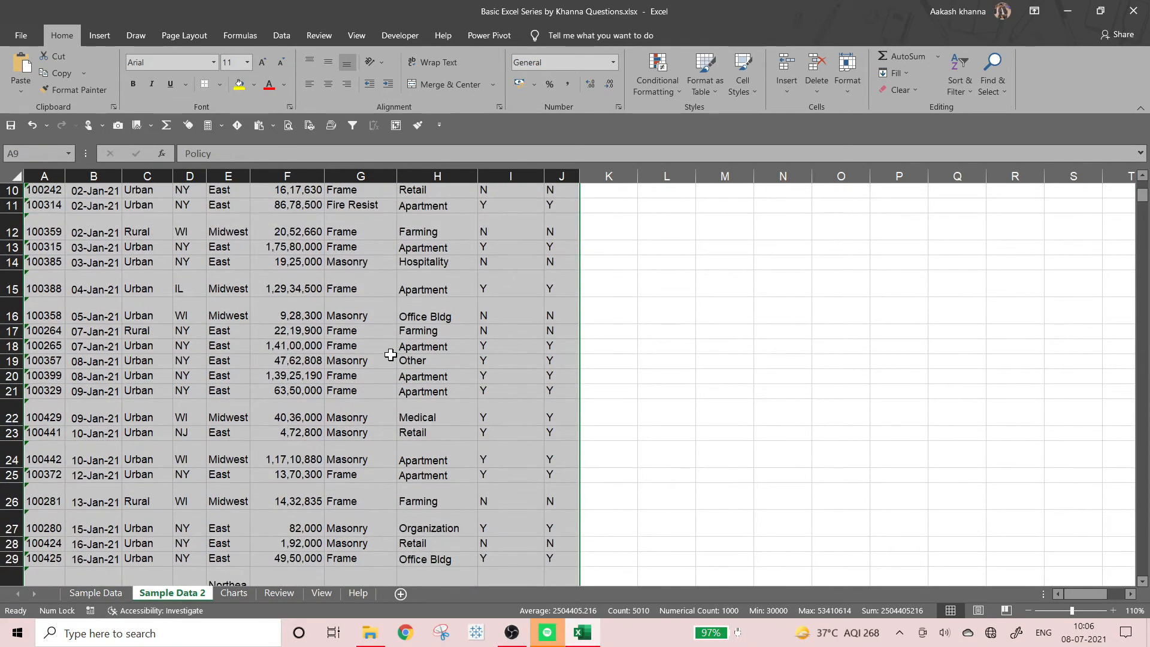
key(ctrl+z)
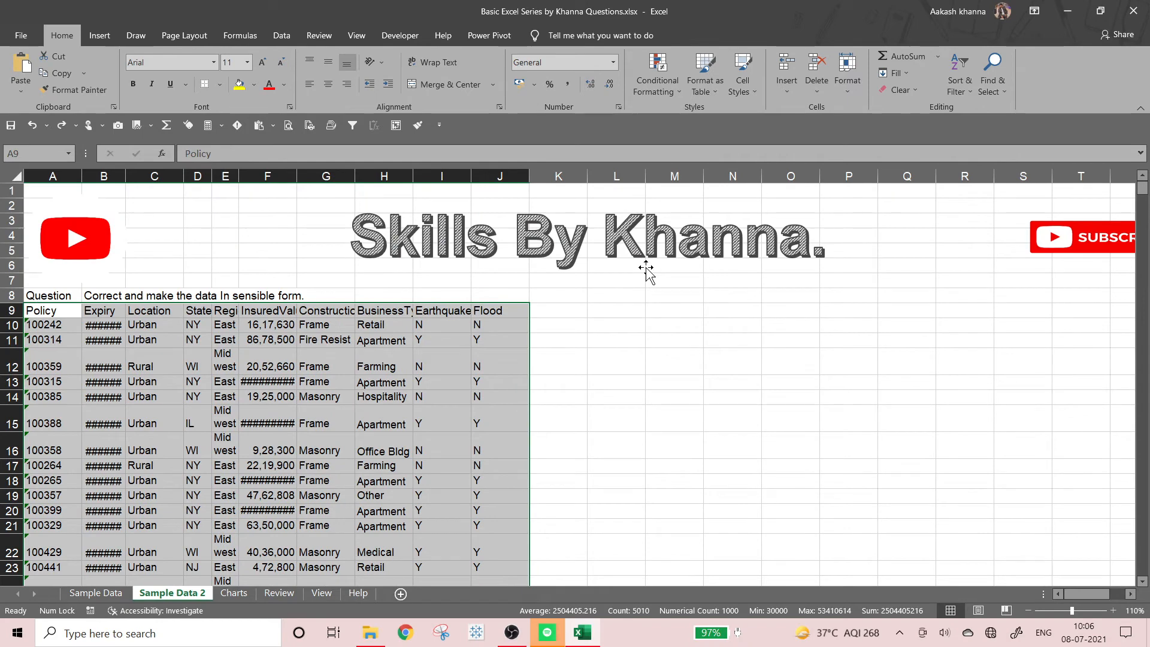
Select the whole policy table starting at A9 and manually widen the Expiry and Region columns
key(alt+h)
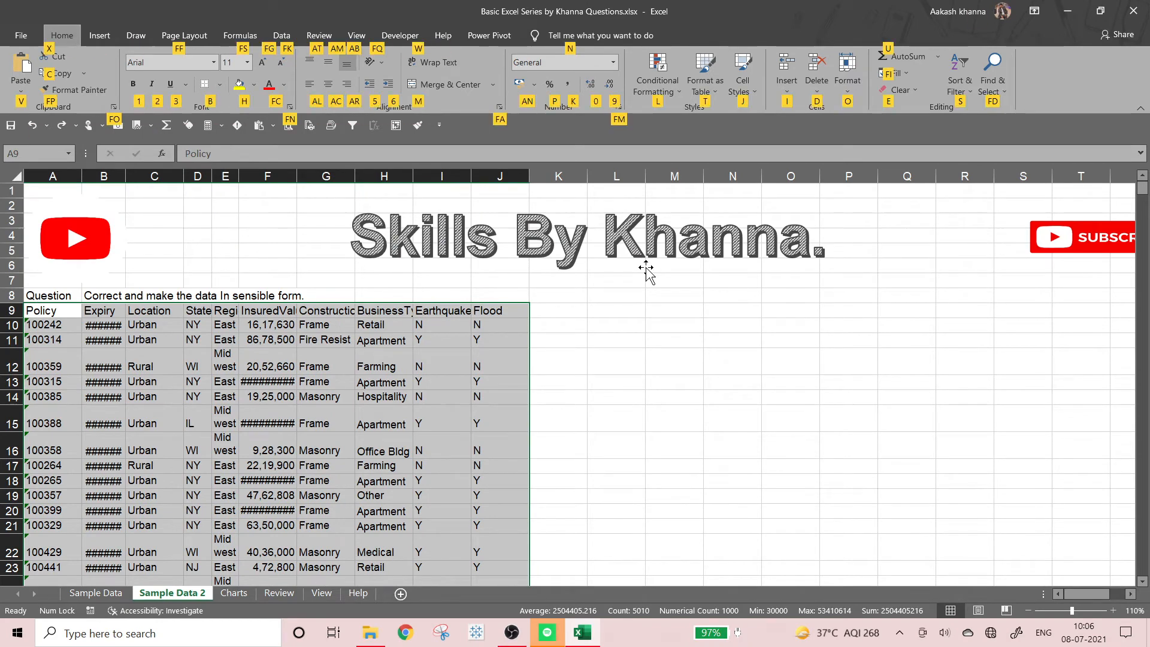
click(532, 323)
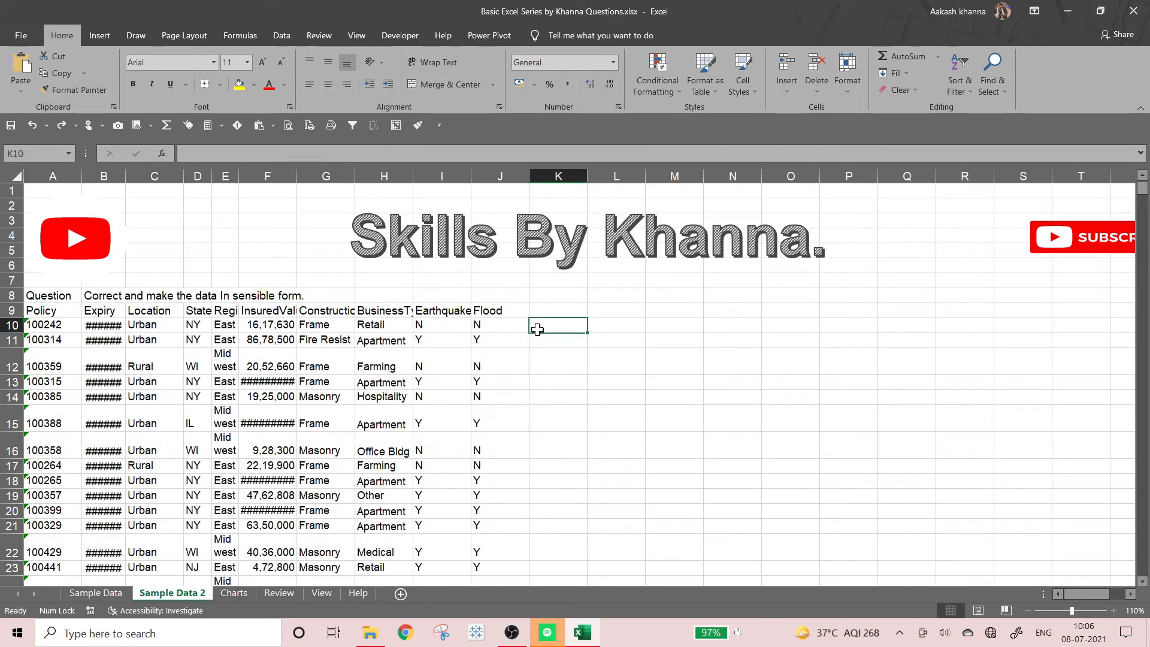
click(123, 361)
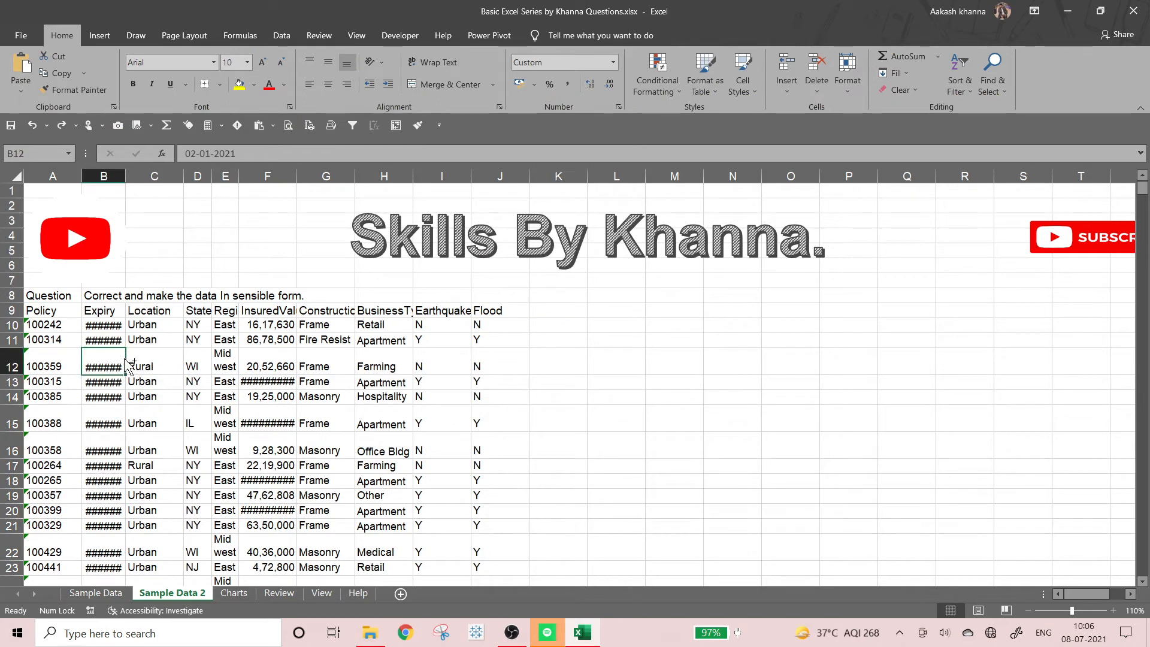
key(Down)
key(ctrl+Right)
key(ctrl+Left)
key(ctrl+Up)
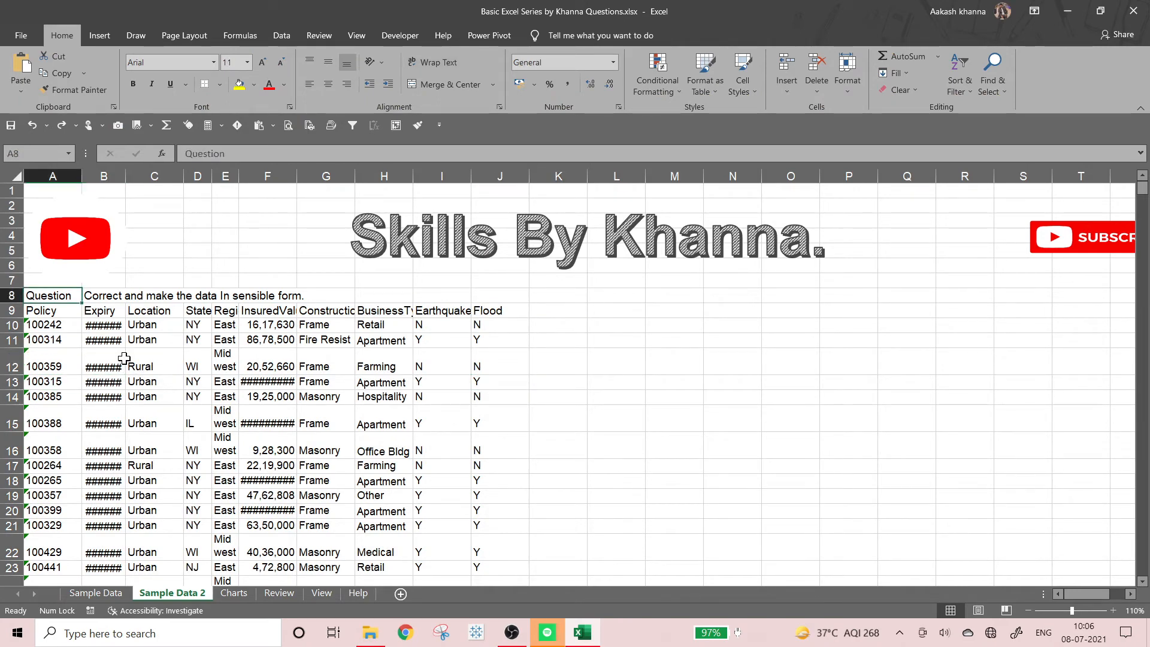
key(Down)
key(ctrl+shift+Right)
key(ctrl+shift+Down)
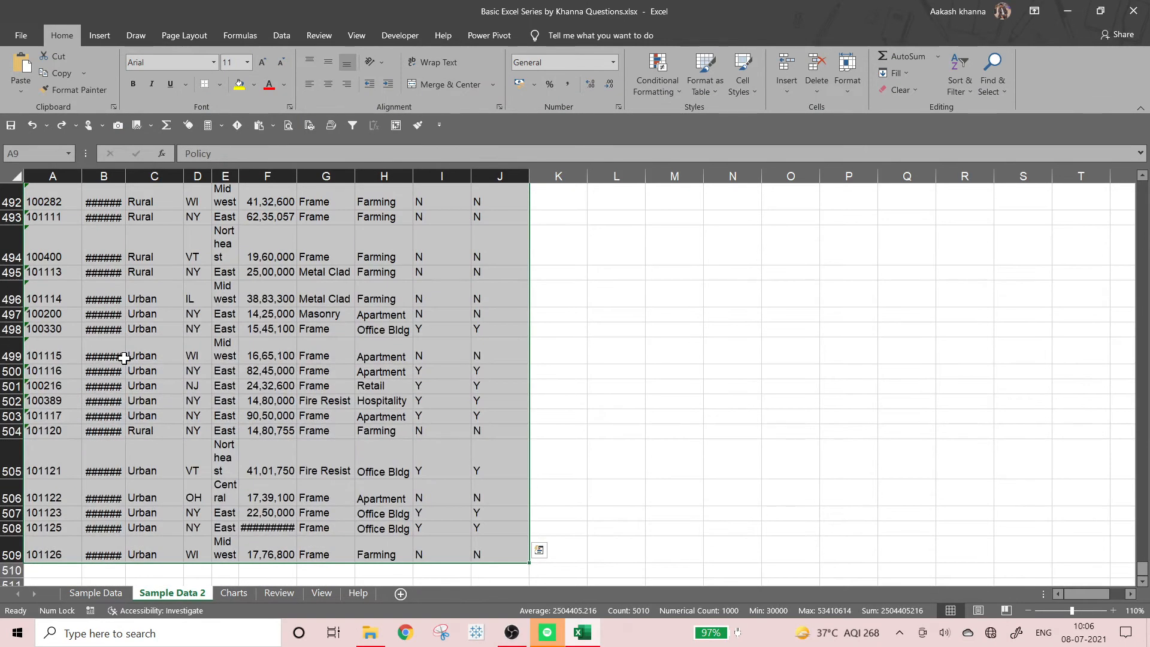
drag(211, 177, 303, 181)
drag(86, 181, 138, 181)
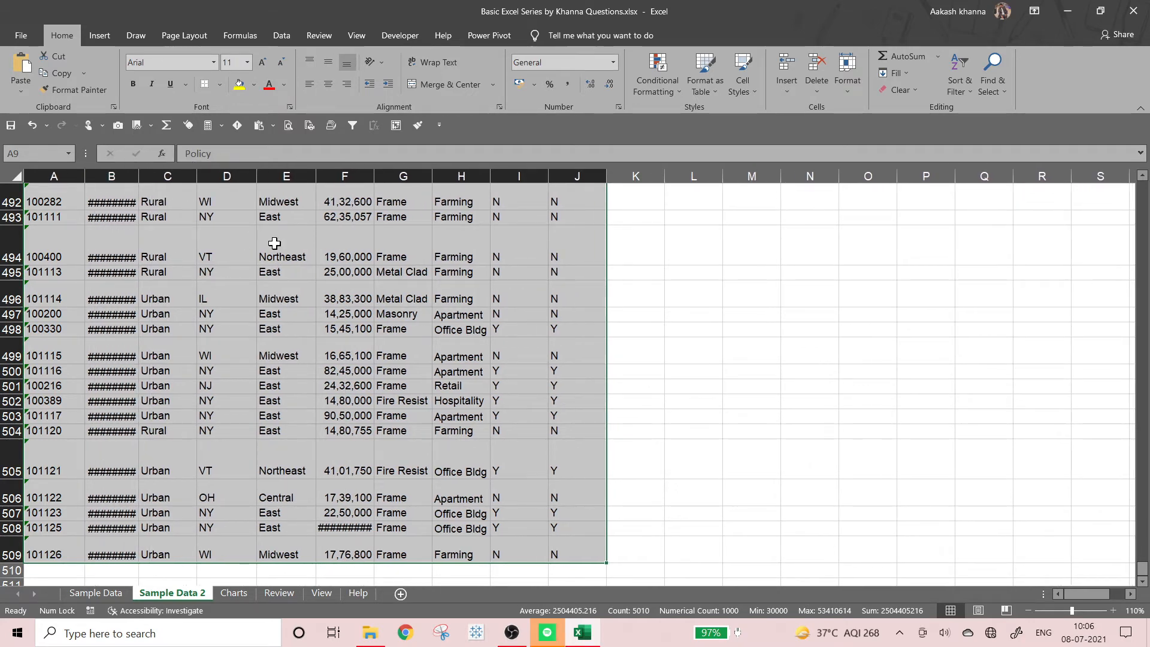
AutoFit the column widths of the selected policy table and check the entries in its rows
key(alt+h)
key(o)
key(i)
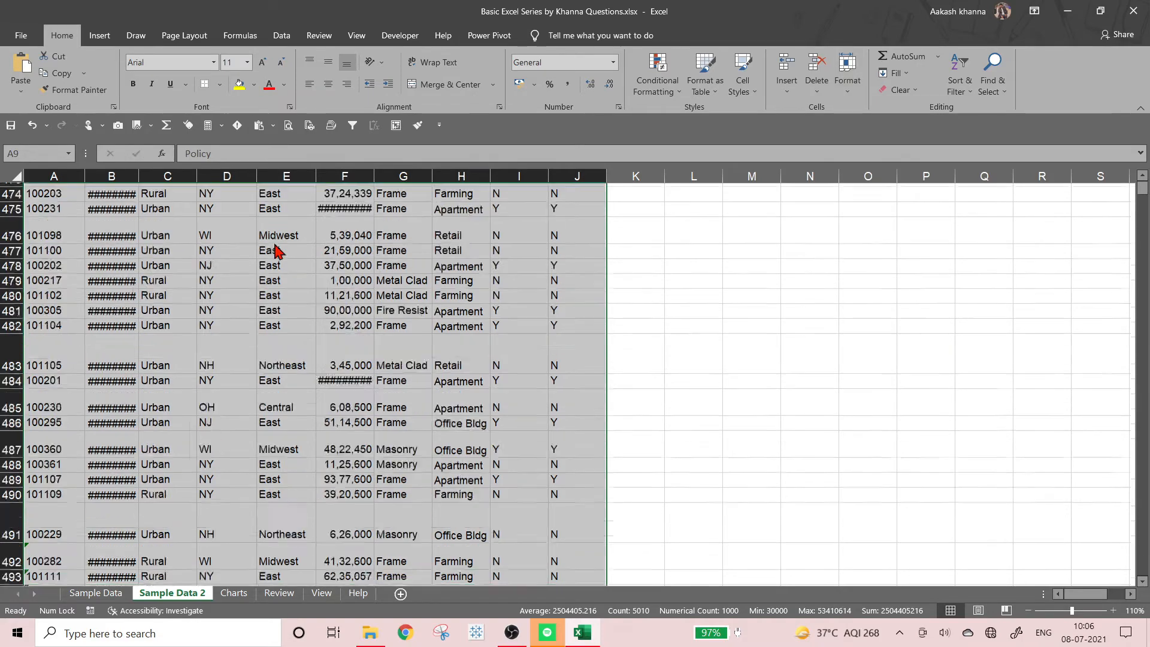
click(316, 339)
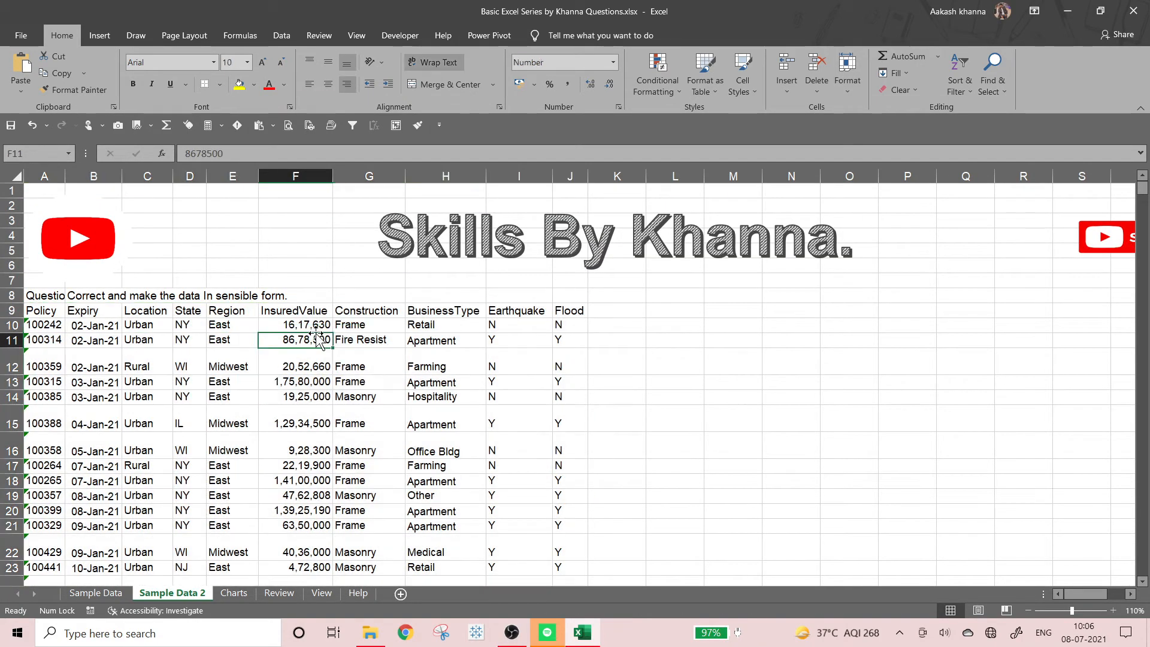
scroll(326, 329, down, 4)
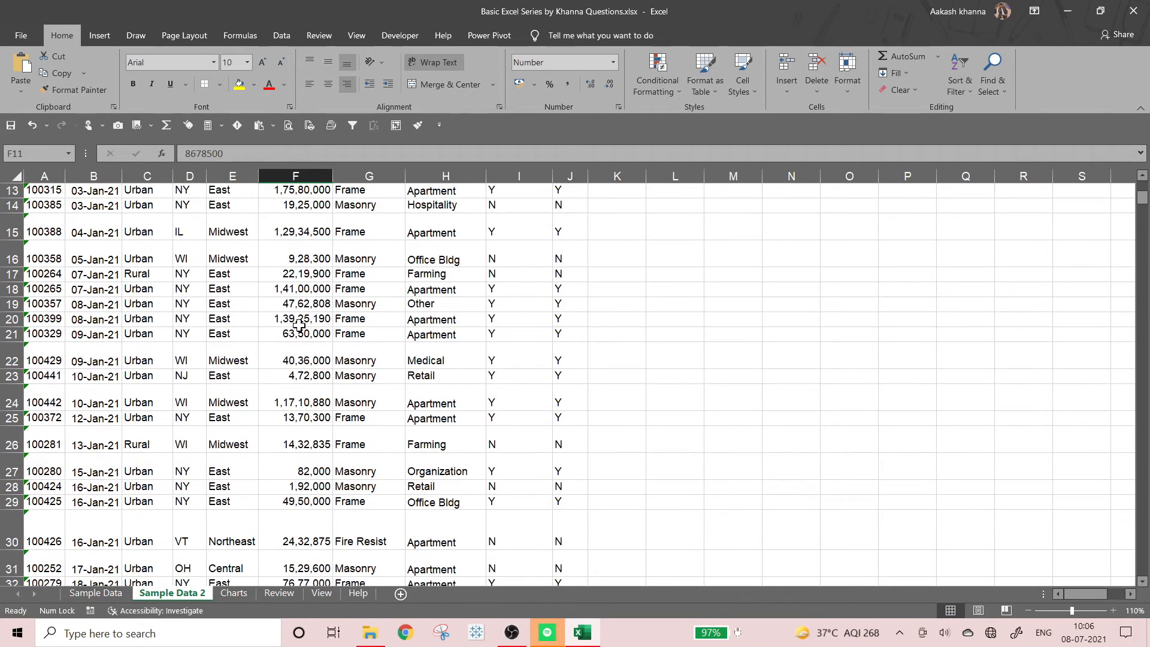
scroll(298, 325, down, 3)
scroll(297, 325, down, 3)
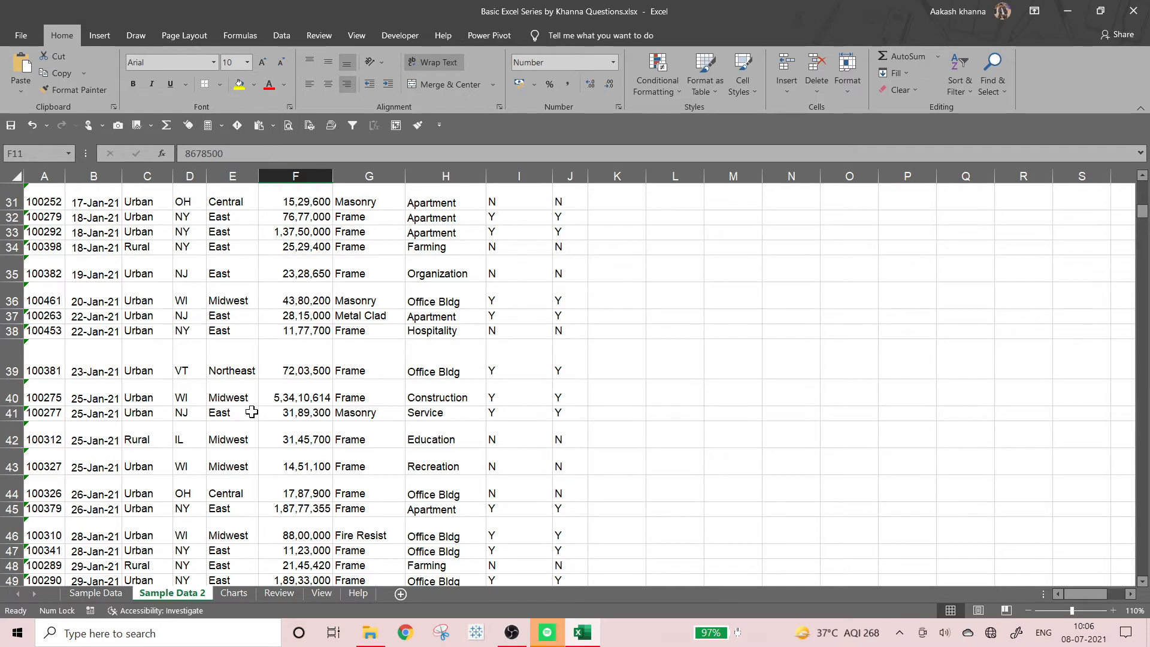
scroll(248, 416, up, 10)
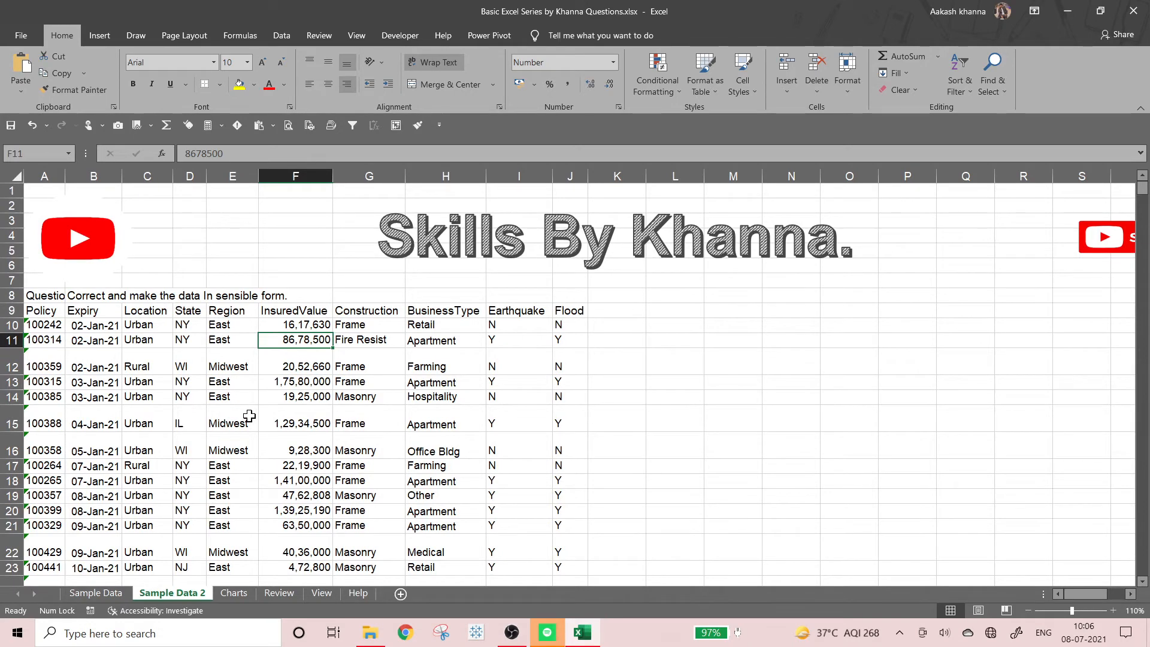
Format the header cells A9:J9 with 14-point bold underlined text and a light green fill
key(Home)
key(Up)
key(Up)
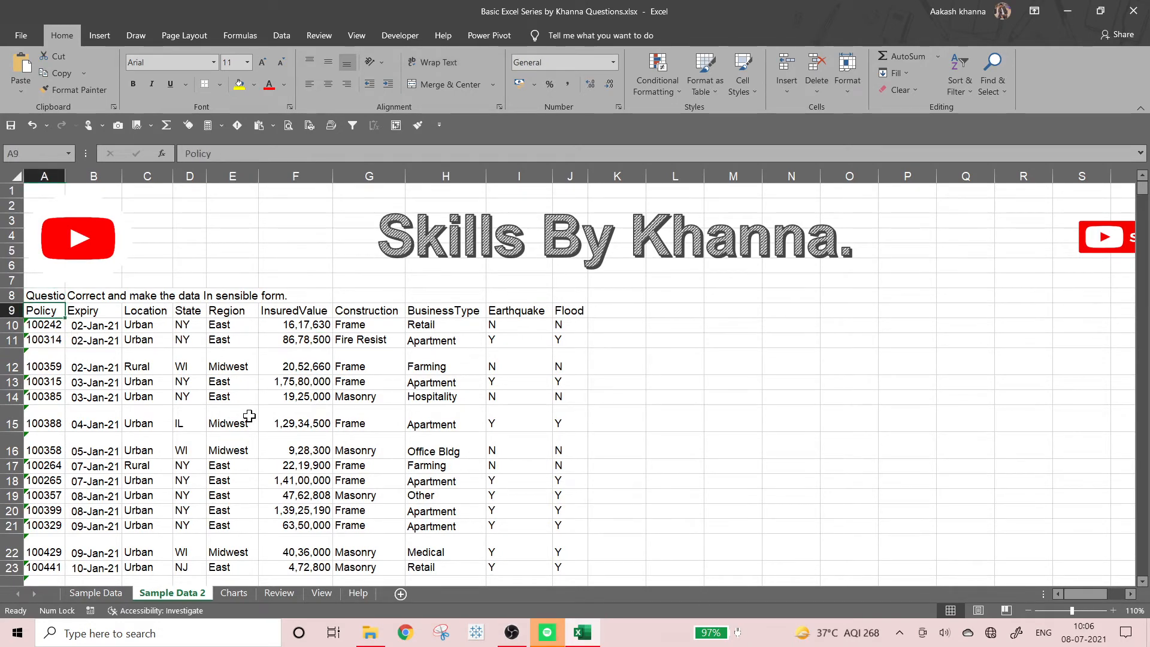
key(ctrl+shift+Right)
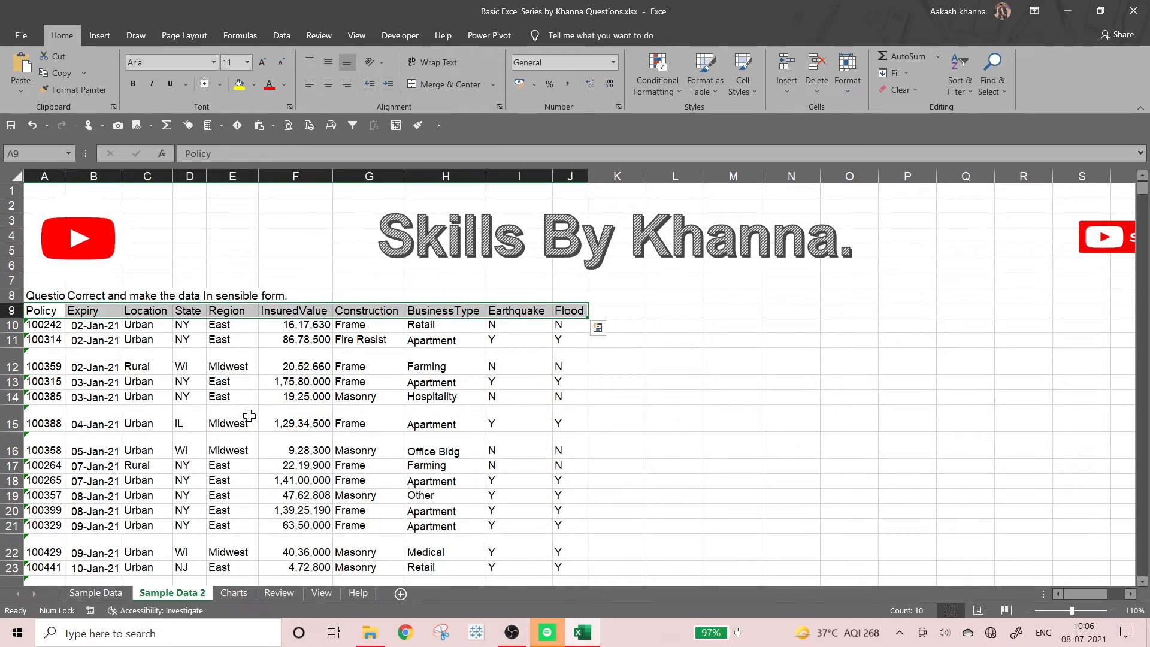
click(261, 63)
click(262, 63)
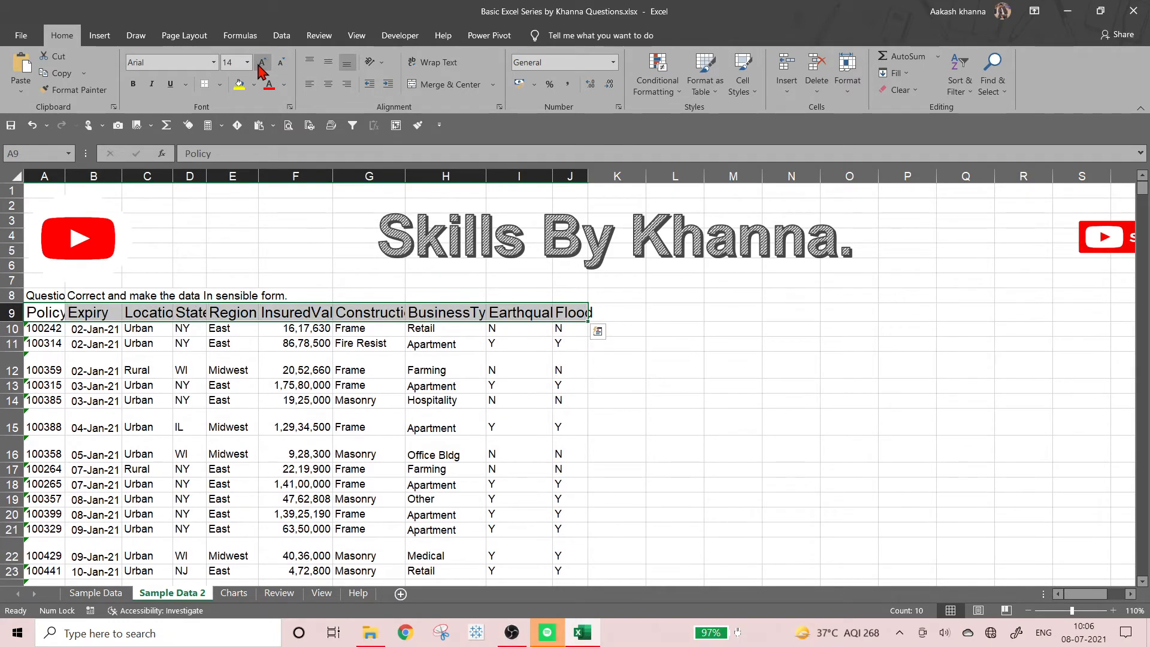
click(133, 83)
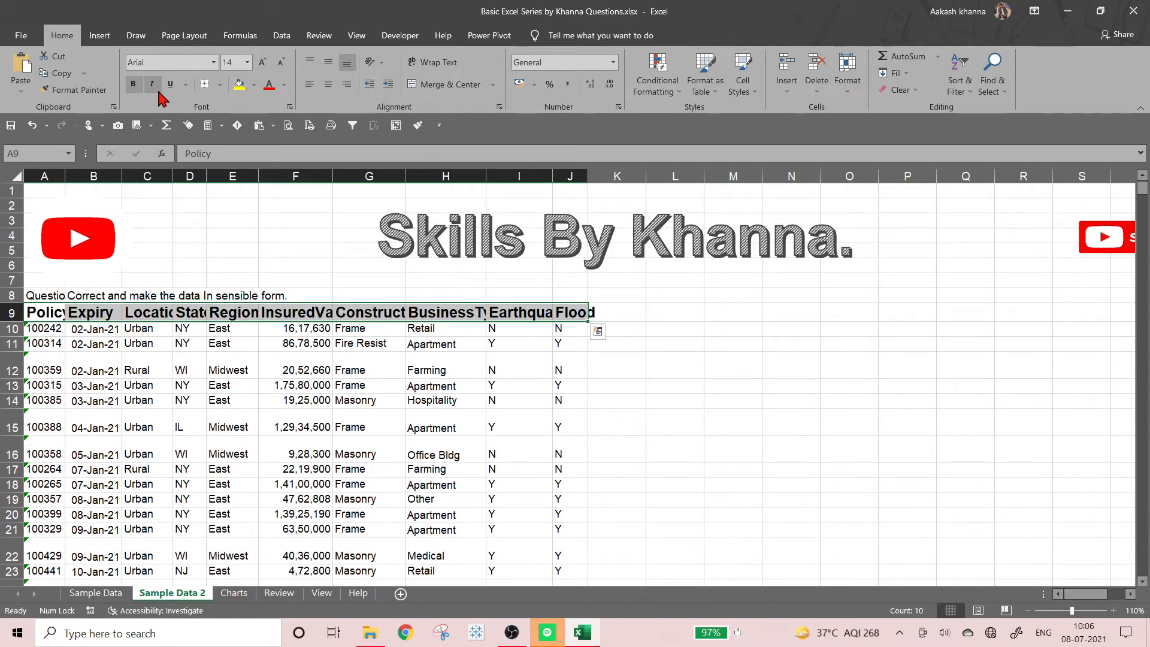
click(170, 84)
click(253, 85)
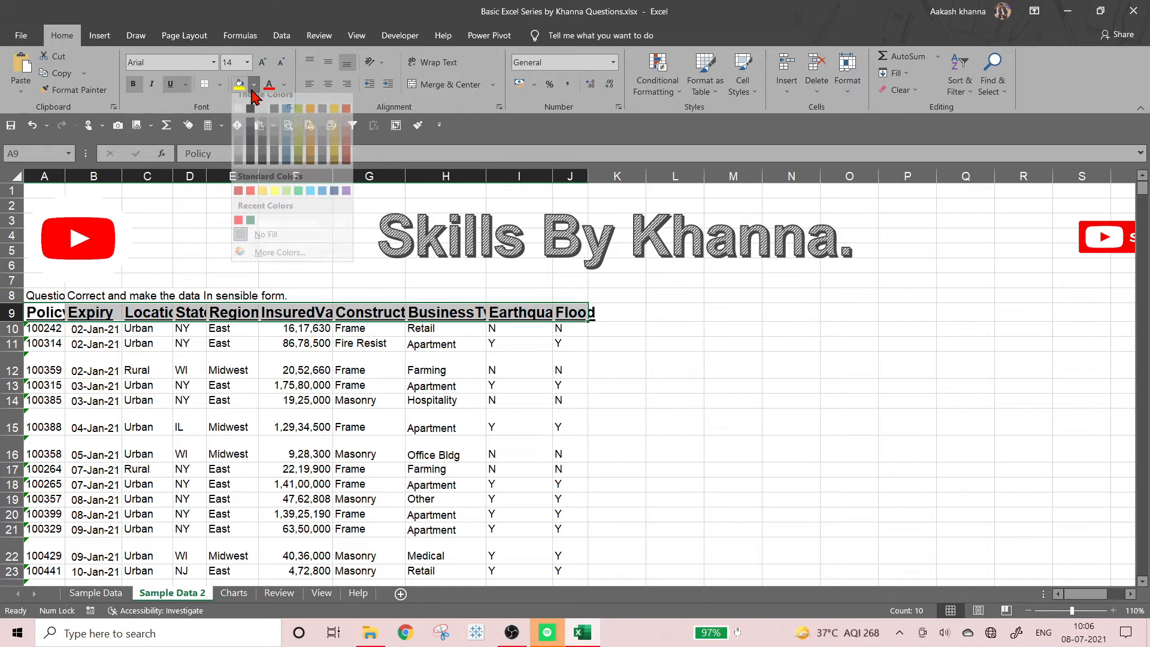
click(293, 139)
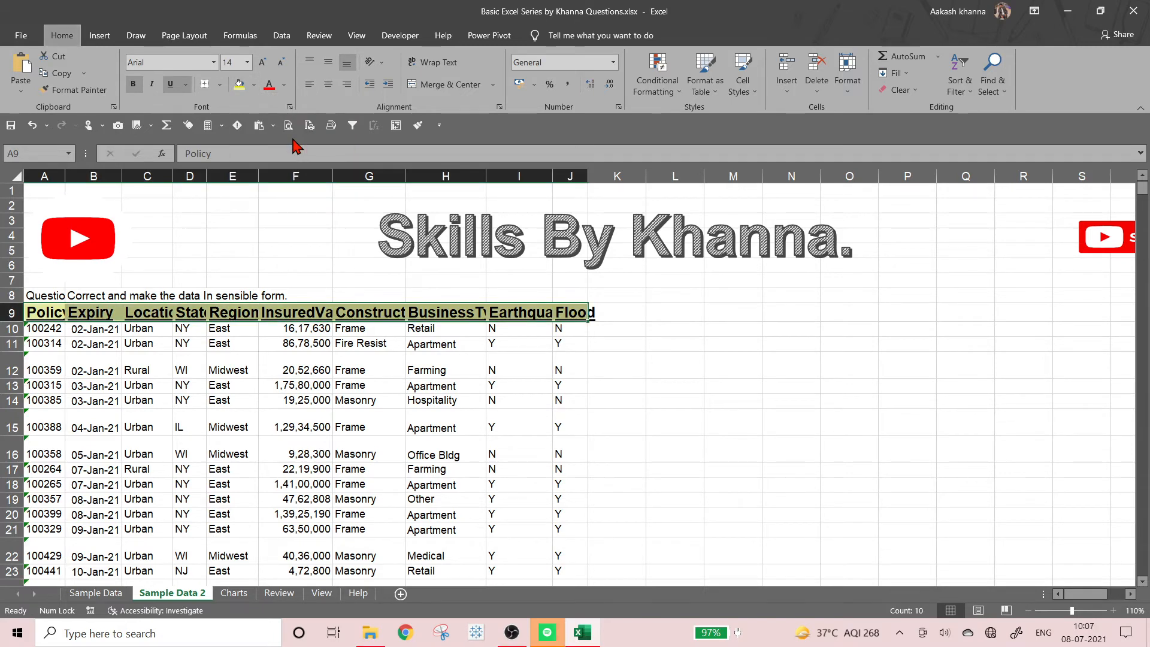
AutoFit the column widths to the enlarged header row
key(alt+h)
key(o)
key(i)
Try AutoFit Column Width on the Expiry column from cell B10 and check its last entries
key(Down)
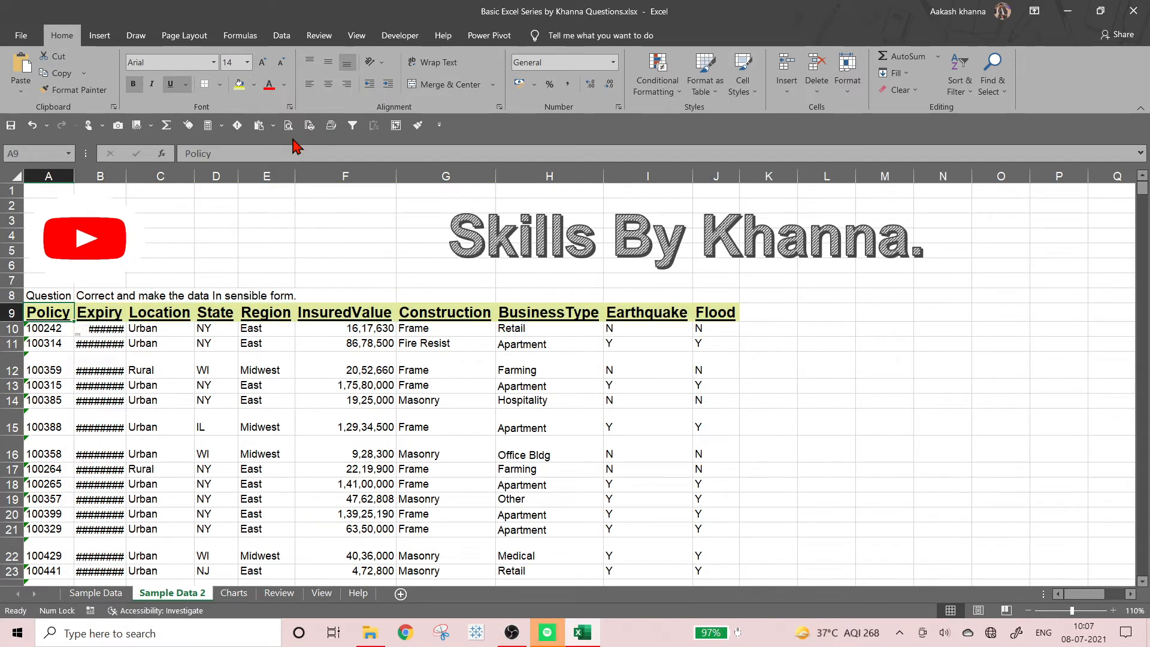
key(Right)
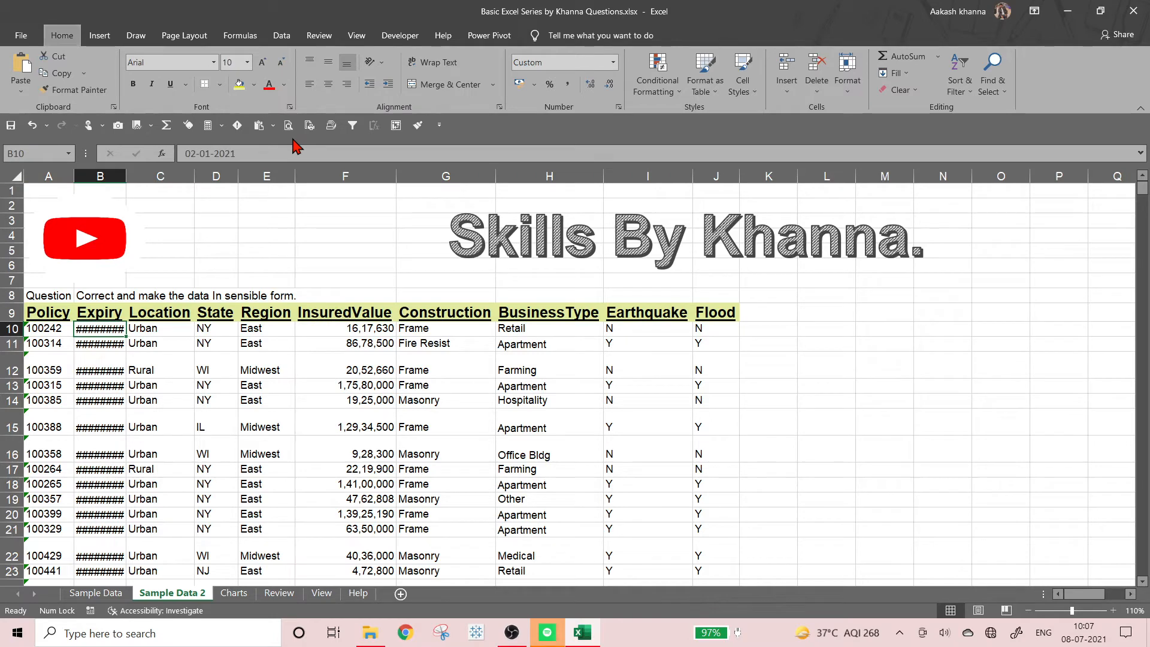
key(alt+h)
key(o)
key(i)
key(ctrl+Down)
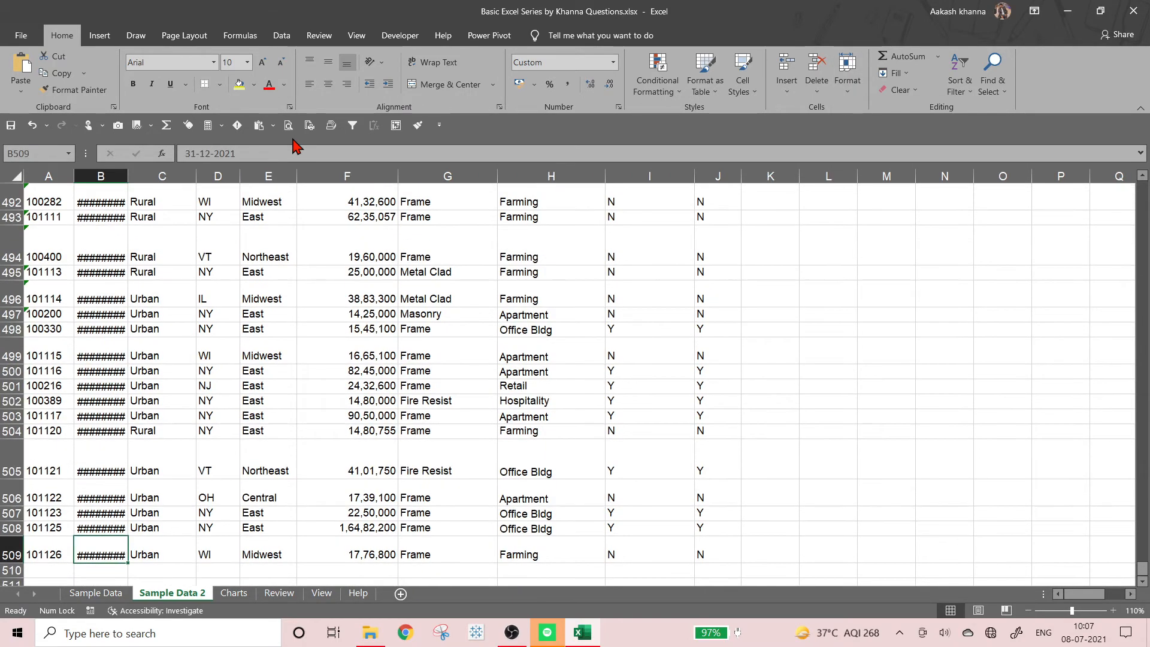
key(ctrl+Up)
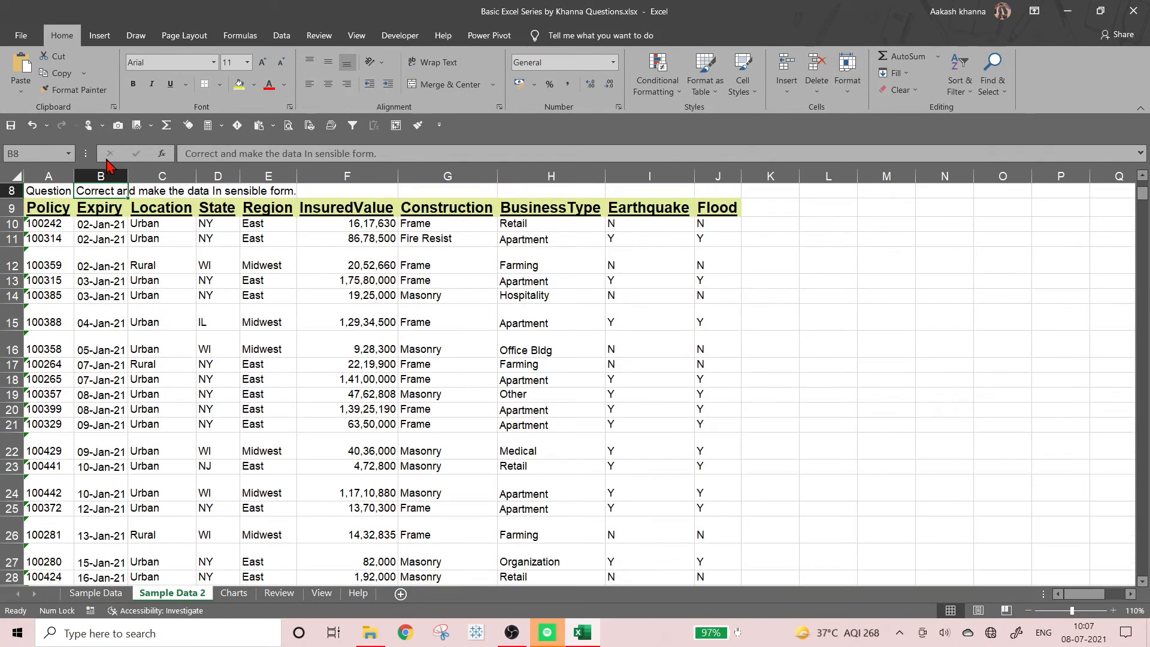
Manually widen the Expiry column beyond its dates and check the table rows
drag(127, 175, 161, 176)
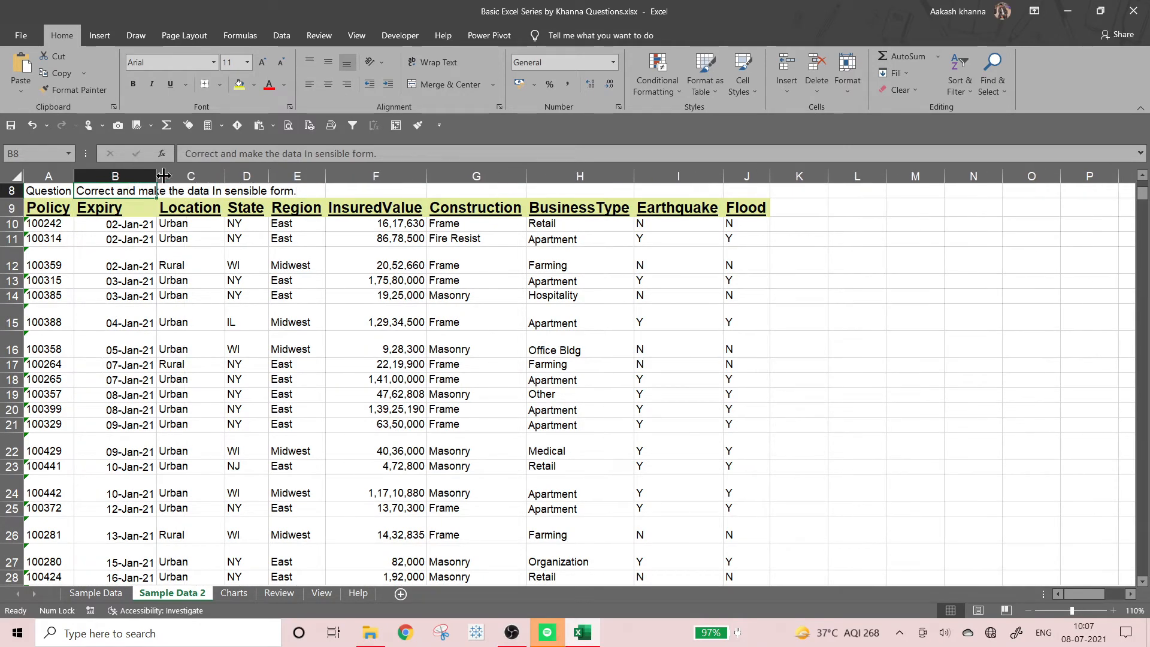
click(234, 250)
scroll(382, 246, down, 5)
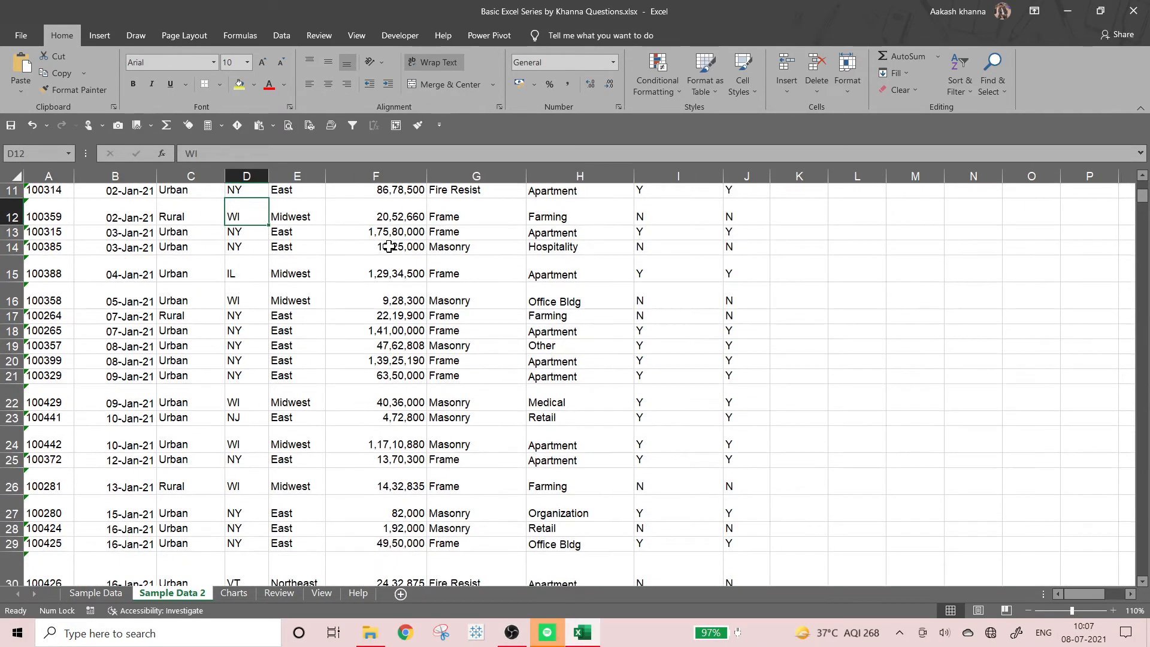
scroll(386, 258, up, 7)
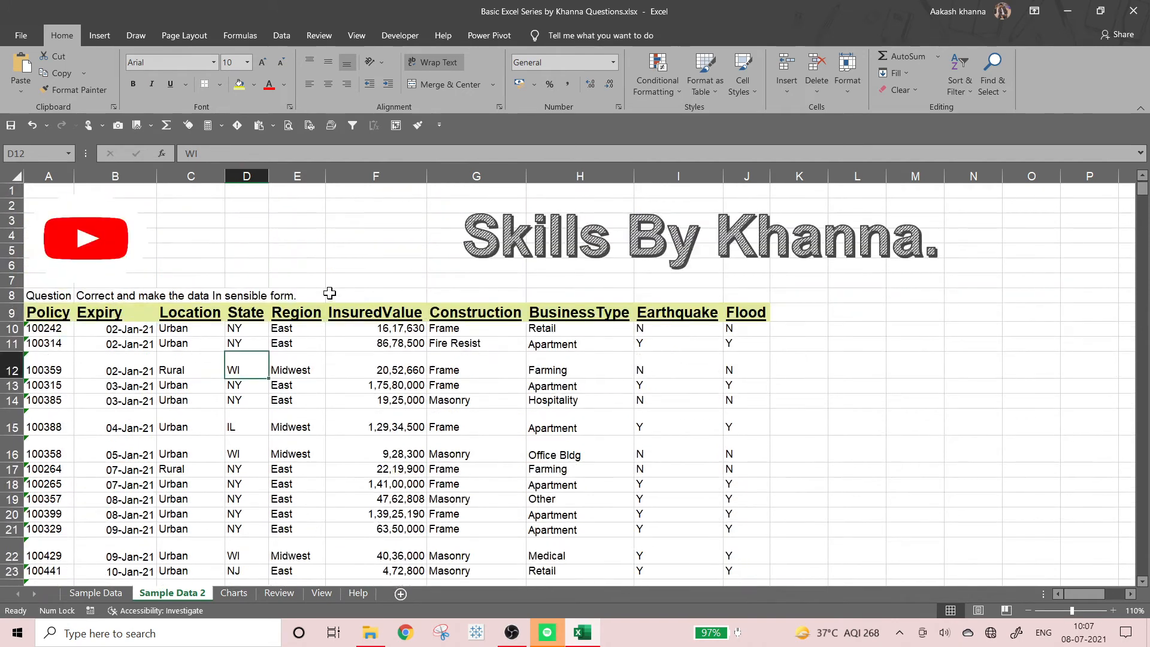
Change the underline style of the header cells A9:J9 to Double Accounting
click(38, 314)
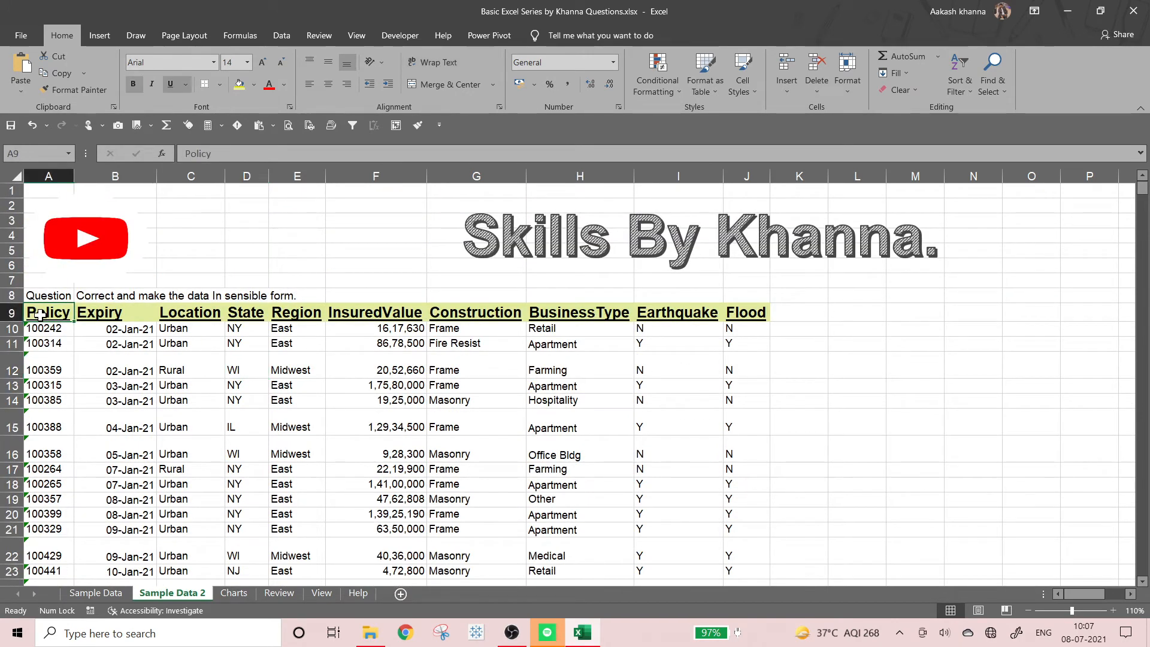
key(ctrl+shift+Right)
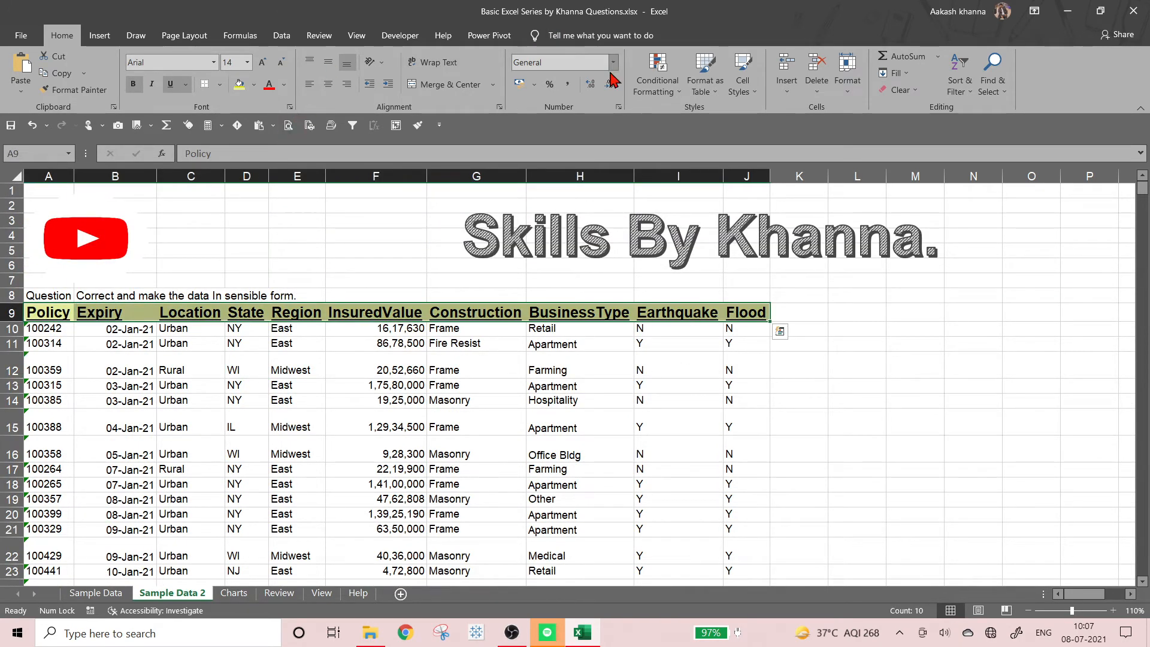
click(499, 106)
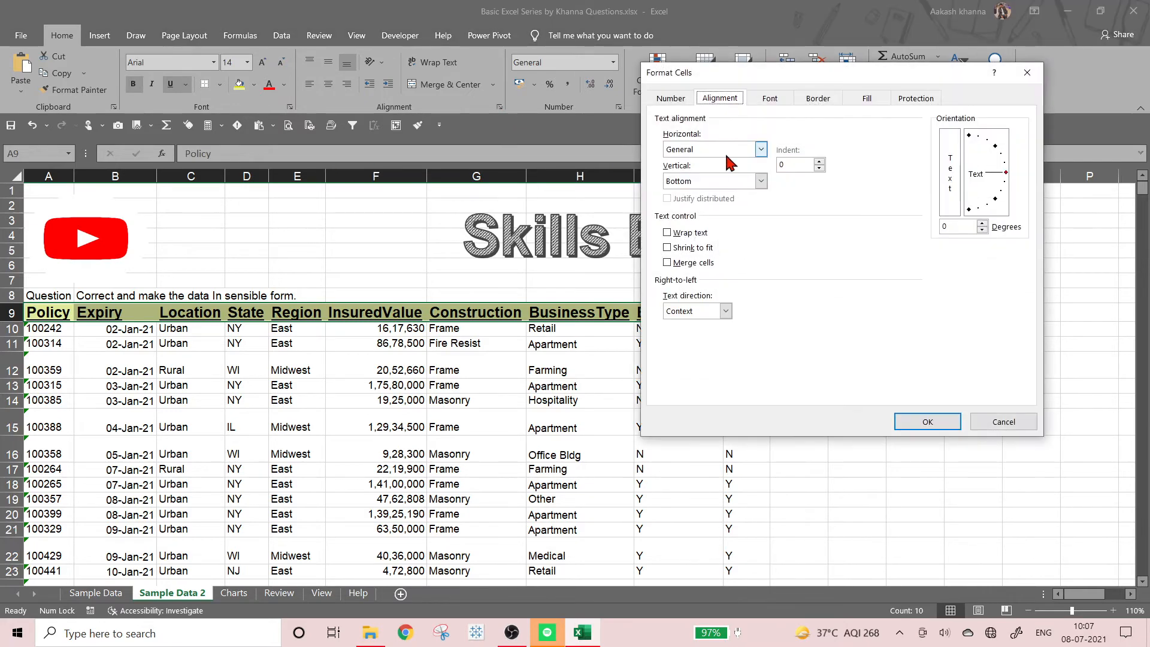
click(769, 99)
click(737, 228)
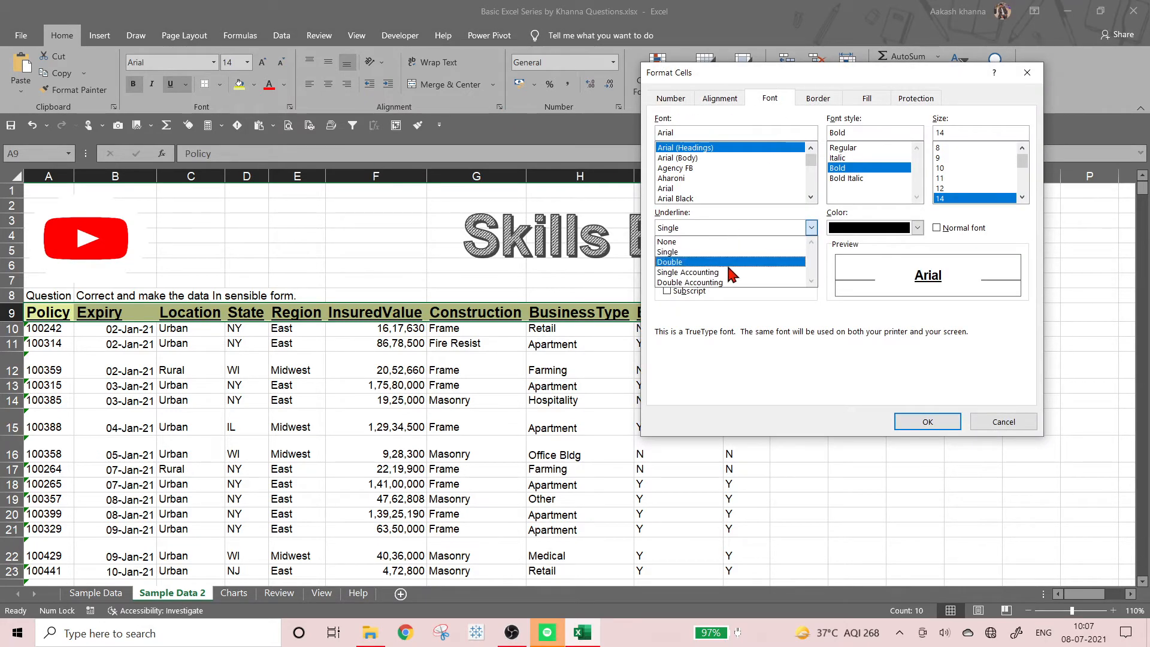
click(727, 273)
click(735, 228)
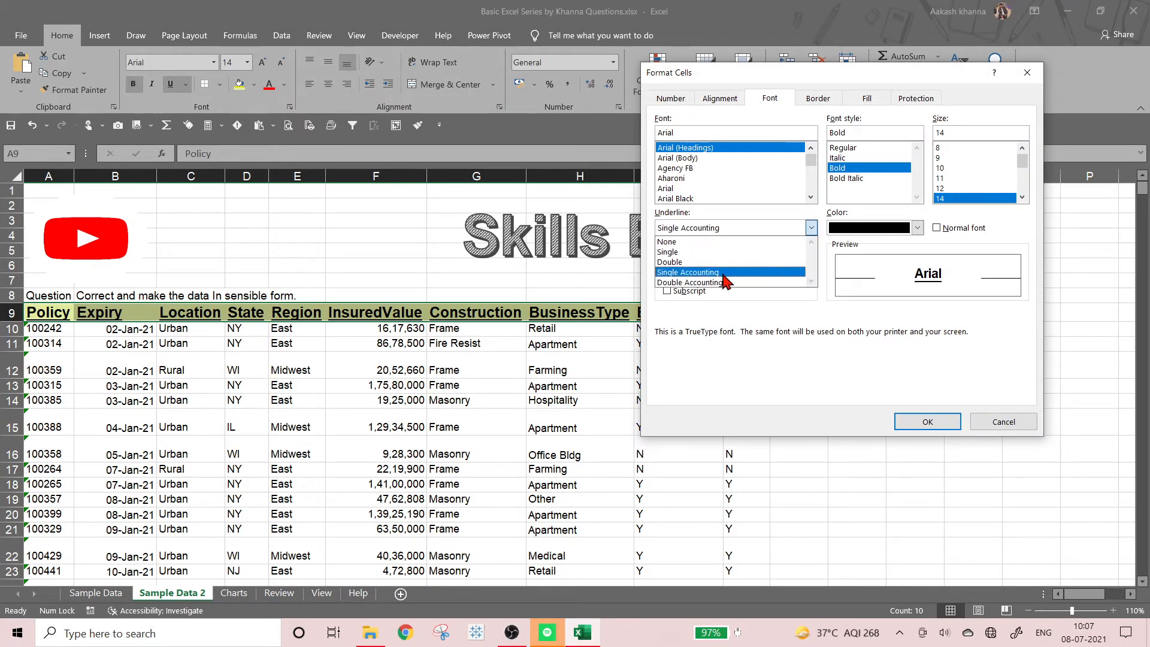
click(726, 282)
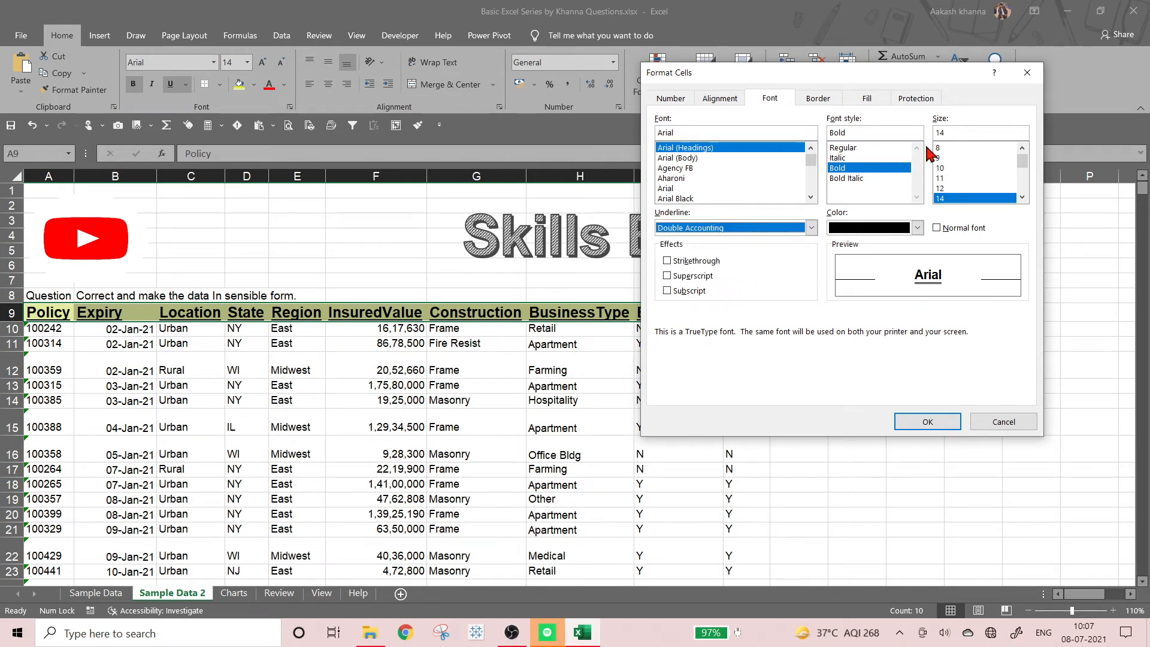
click(1022, 197)
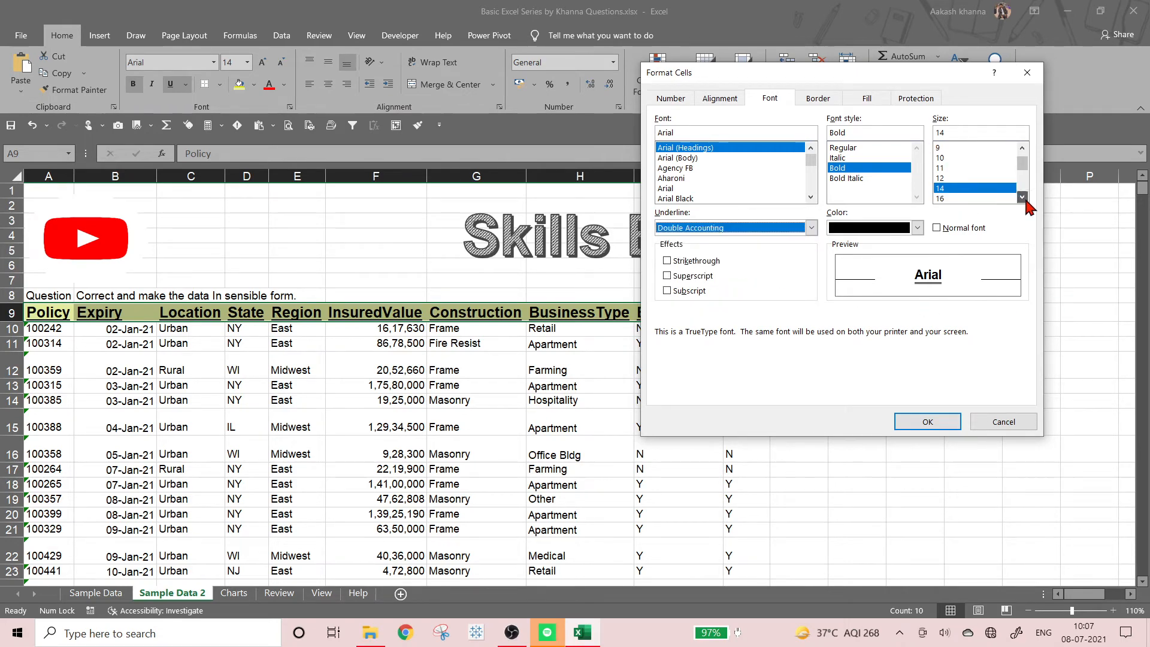
click(945, 412)
click(482, 330)
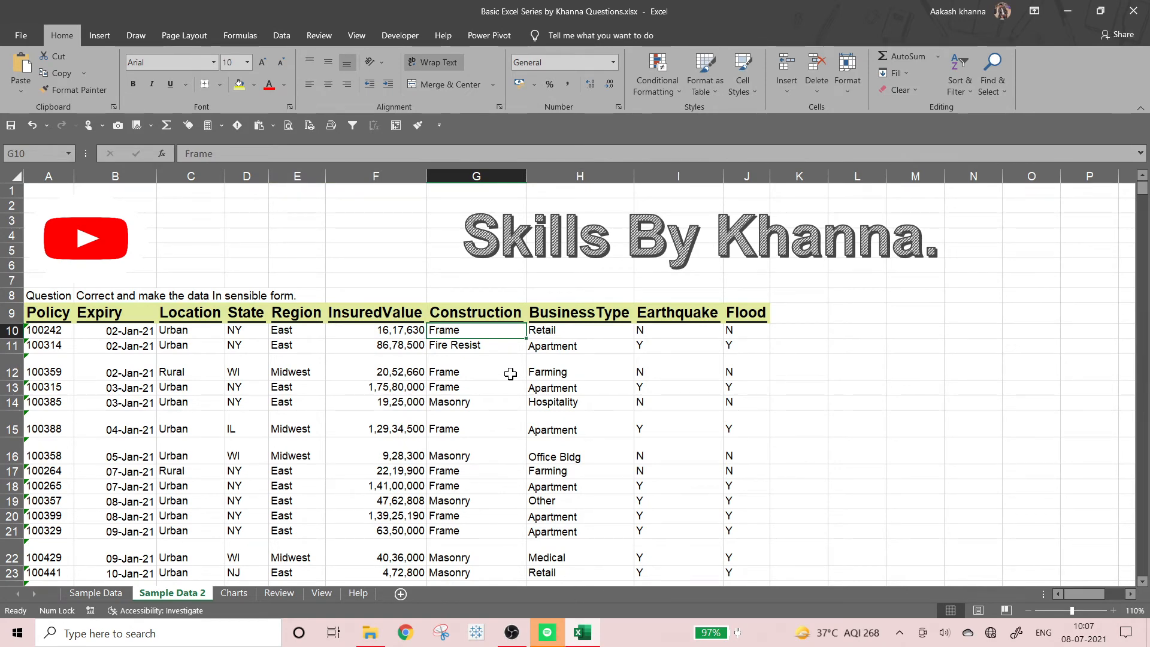
Examine the policy table's rows along the Expiry column, from the first records down past row 30 and back up
key(Home)
key(Right)
key(Down)
key(Down)
key(Down)
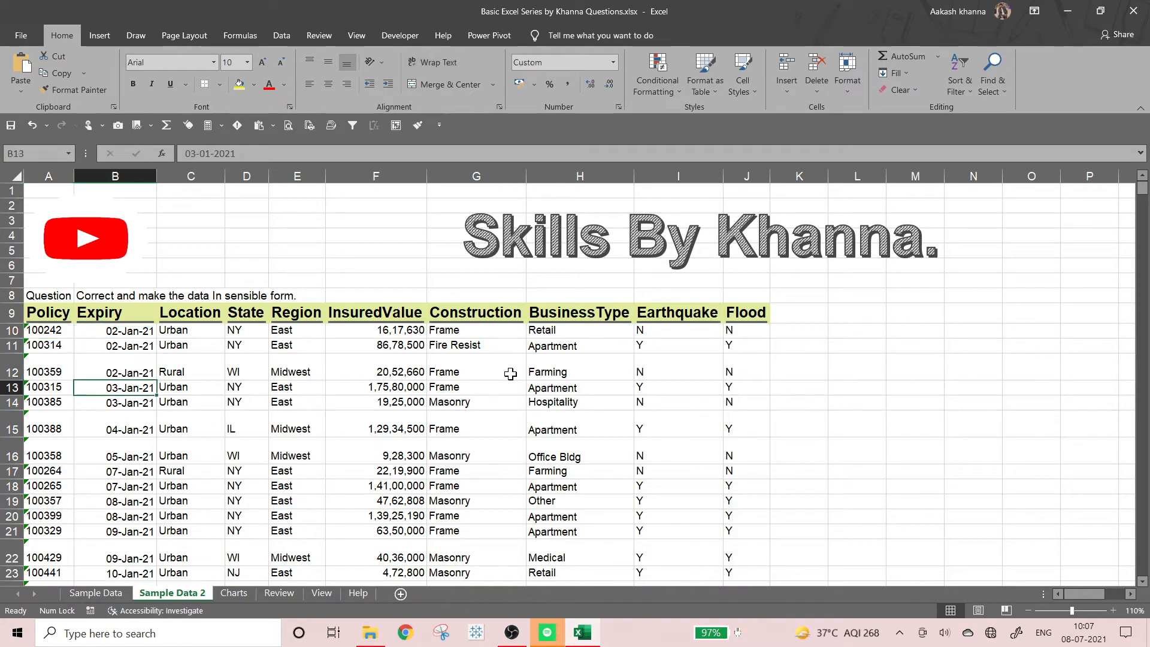
key(Down)
key(Down)
key(Down)
key(Down)
key(Down)
key(Down)
key(Down)
key(Down)
key(Down)
key(Down)
key(Down)
key(Down)
key(Down)
key(Down)
key(Down)
key(Down)
key(Down)
key(Down)
key(Down)
key(Down)
key(Up)
key(Up)
key(Up)
key(Up)
key(Up)
key(Up)
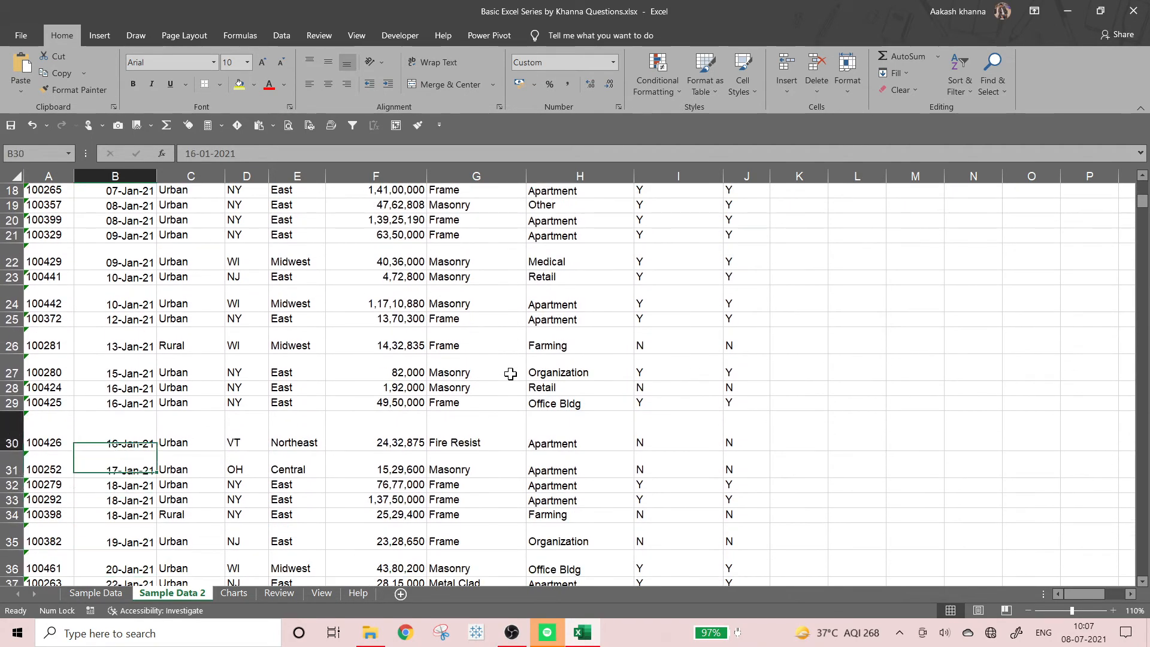
key(Up)
key(Up)
key(Up)
key(Up)
key(Up)
key(Up)
key(Up)
key(Up)
key(Up)
key(Up)
key(Up)
key(Up)
key(Up)
key(Up)
key(Up)
key(Up)
key(Up)
key(Up)
key(Up)
key(Up)
Enter the note "Convert ranges into table" in cell L8
key(Right)
key(Right)
key(Right)
key(Right)
key(Right)
key(Right)
key(Right)
key(Right)
key(Up)
key(Up)
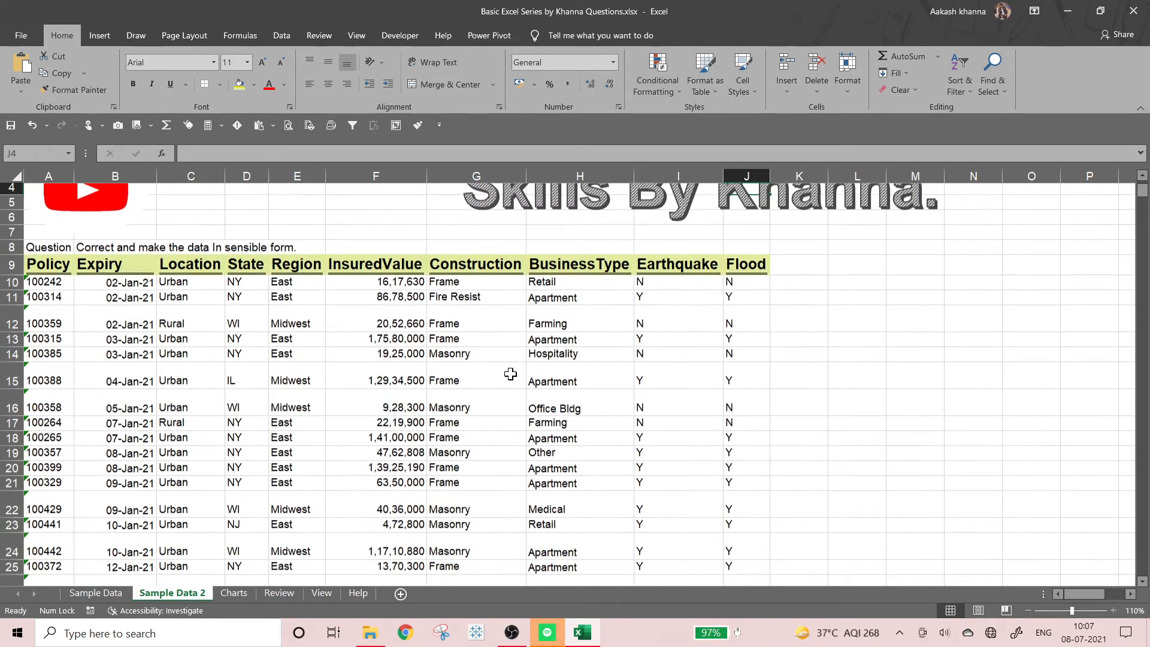
key(Down)
key(Right)
key(Right)
key(Down)
key(Down)
key(Down)
text(C)
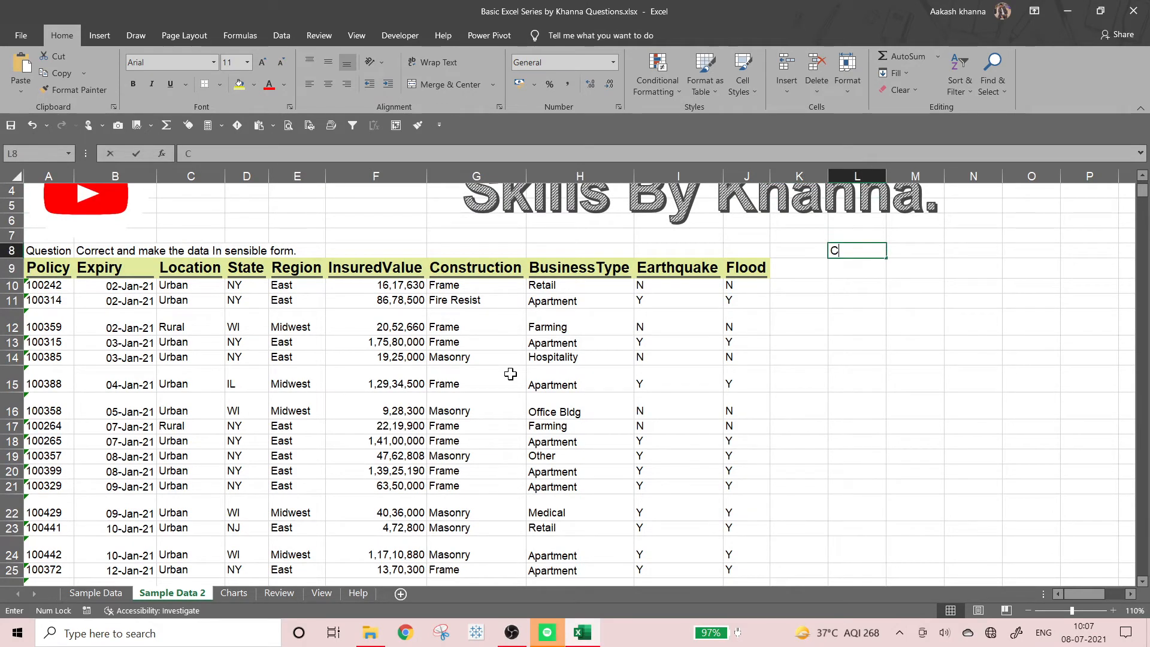
text(onvert range)
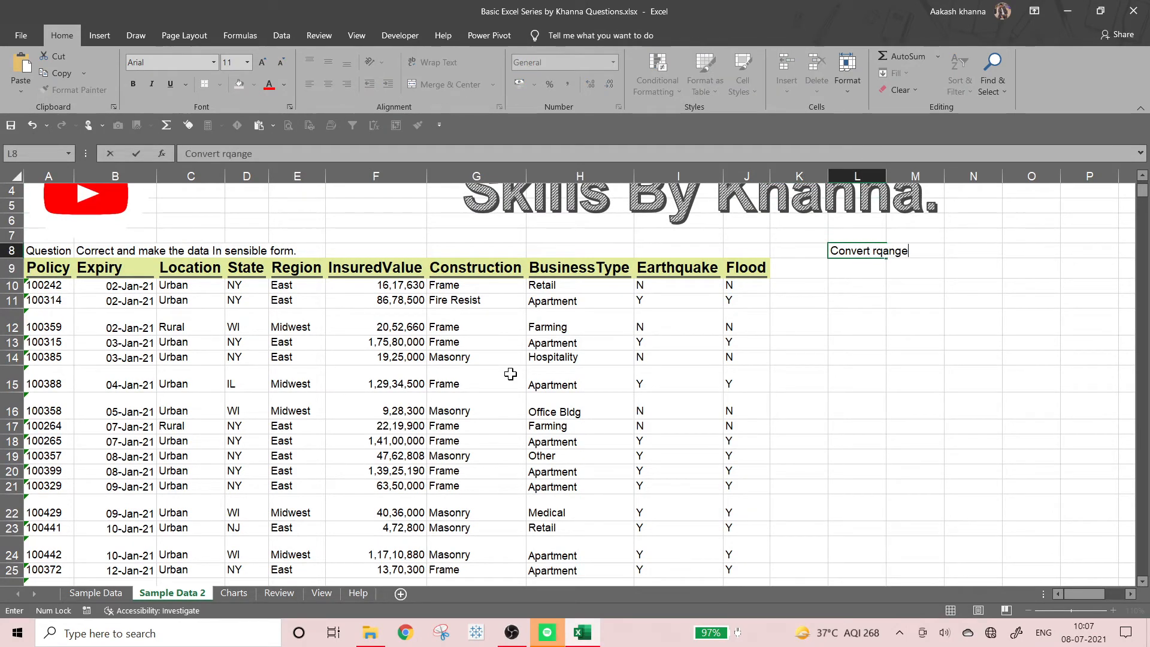
key(BackSpace)
key(BackSpace)
key(BackSpace)
text(nges into table)
key(Return)
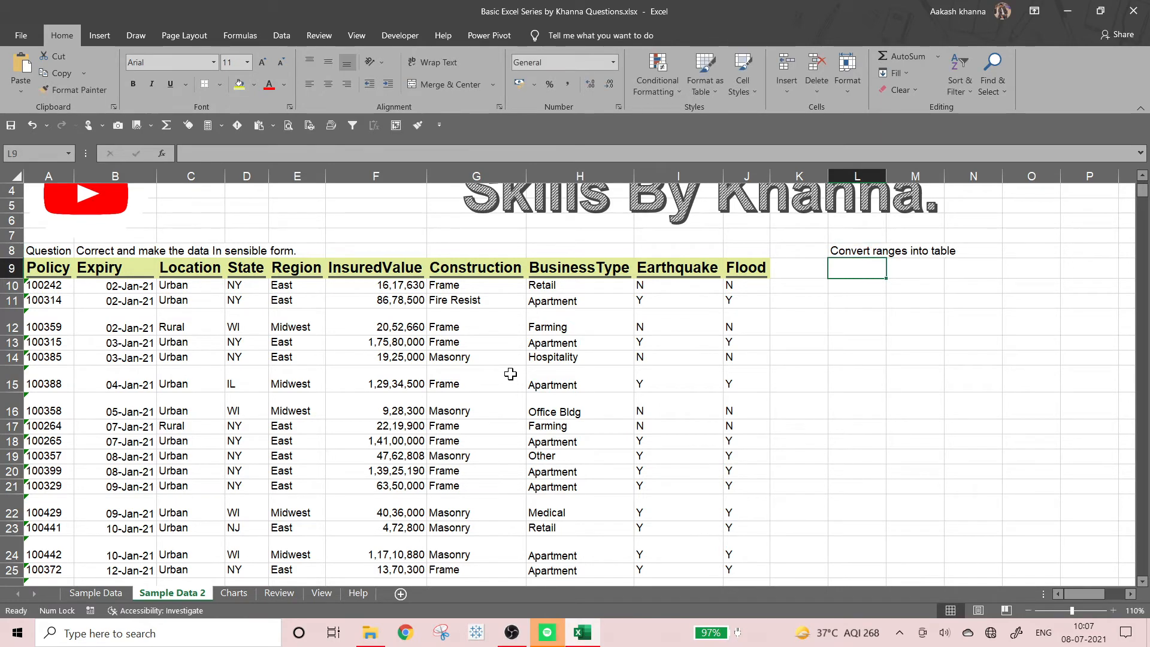
Enter "Table basic to advance" in cell L9 and "Pivot" in cell L10
text(Table)
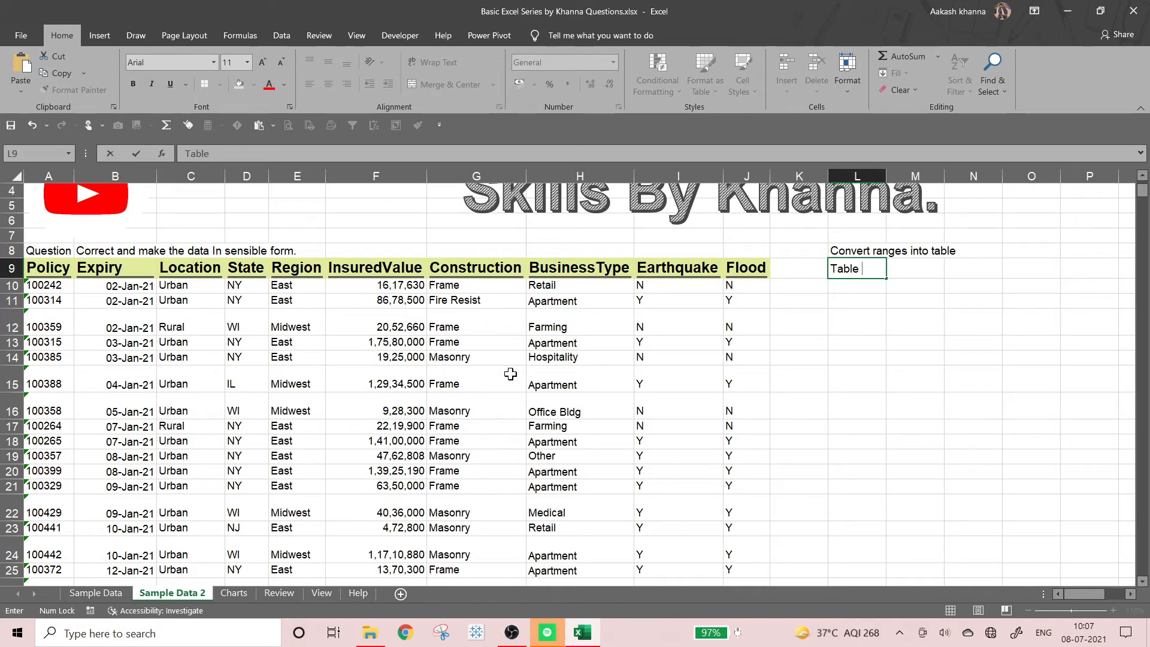
text( d)
key(BackSpace)
text(basic to advance)
key(Return)
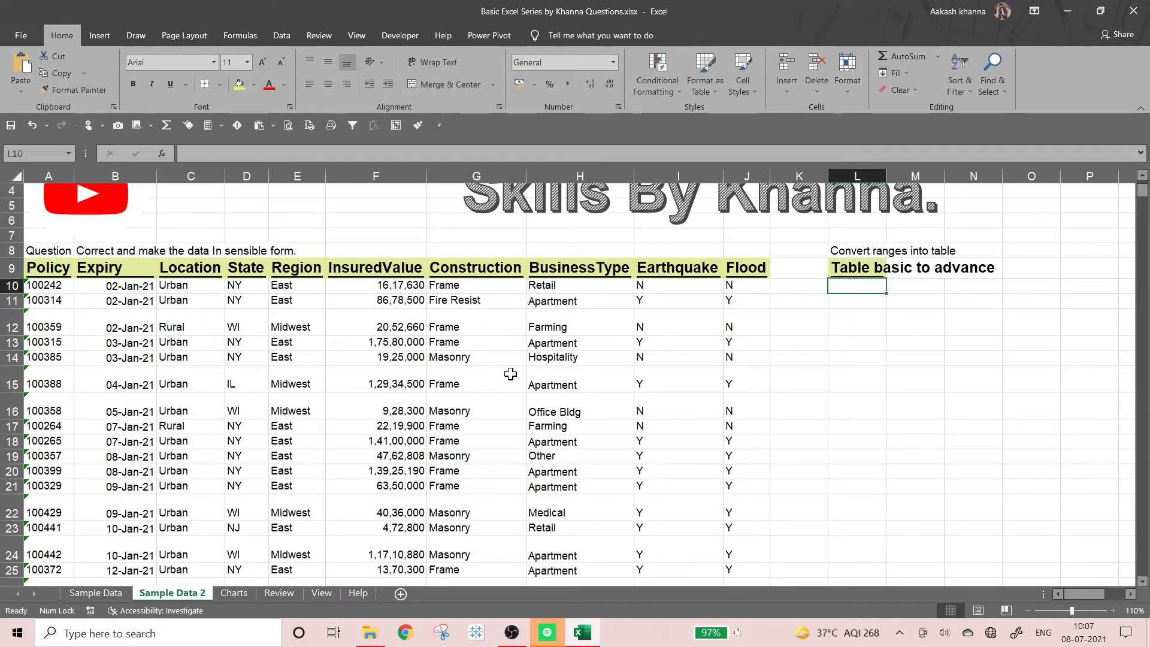
text(Pivot)
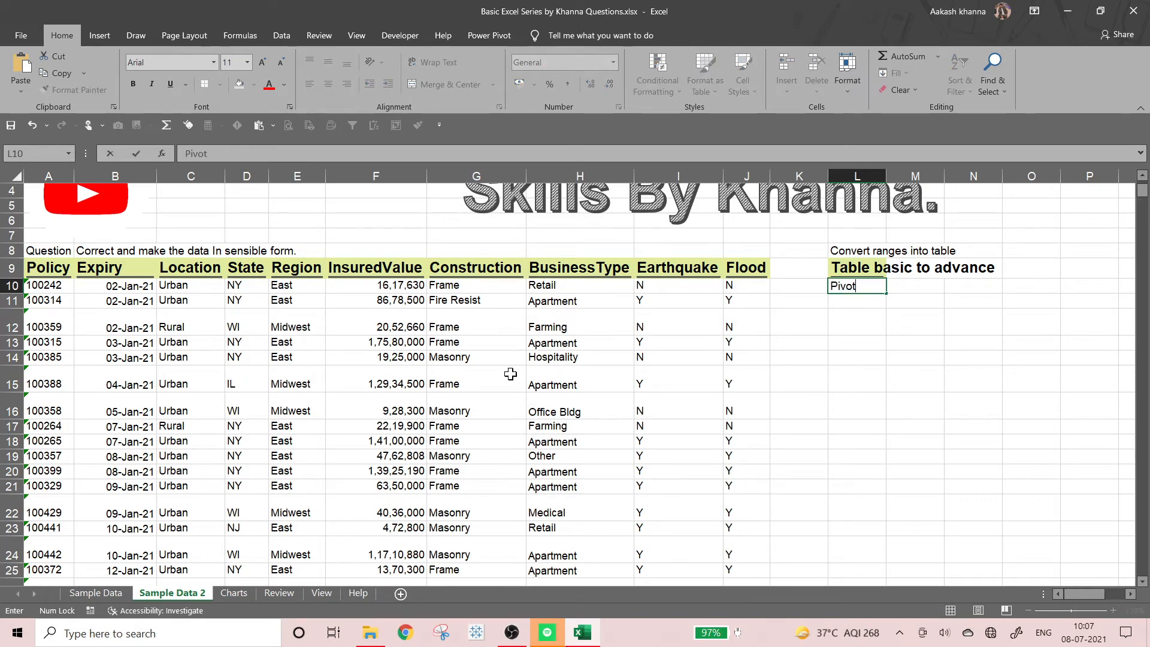
key(Return)
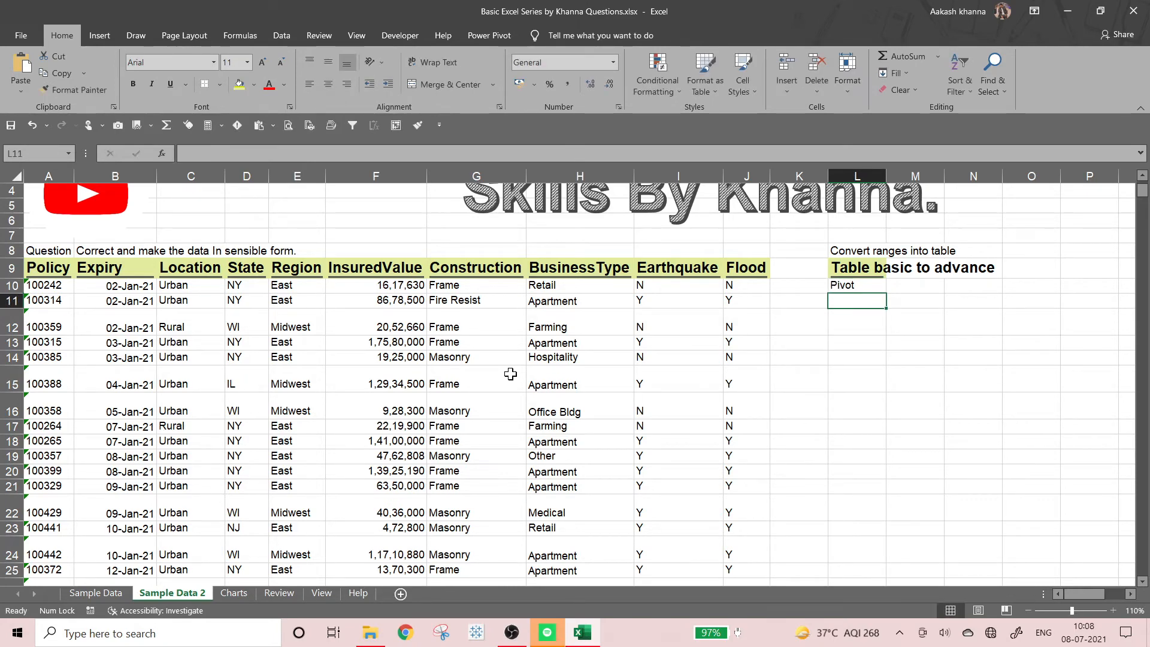
Turn on filtering for the policy table's header row from cell A9
scroll(316, 260, down, 3)
scroll(434, 299, up, 4)
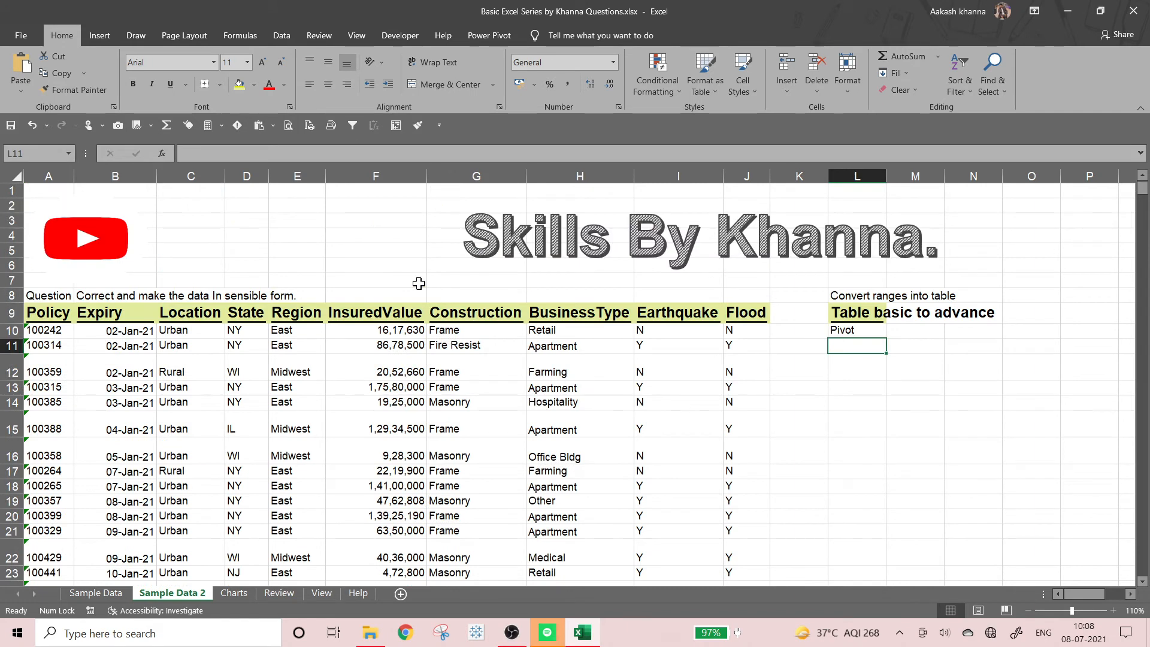
click(43, 307)
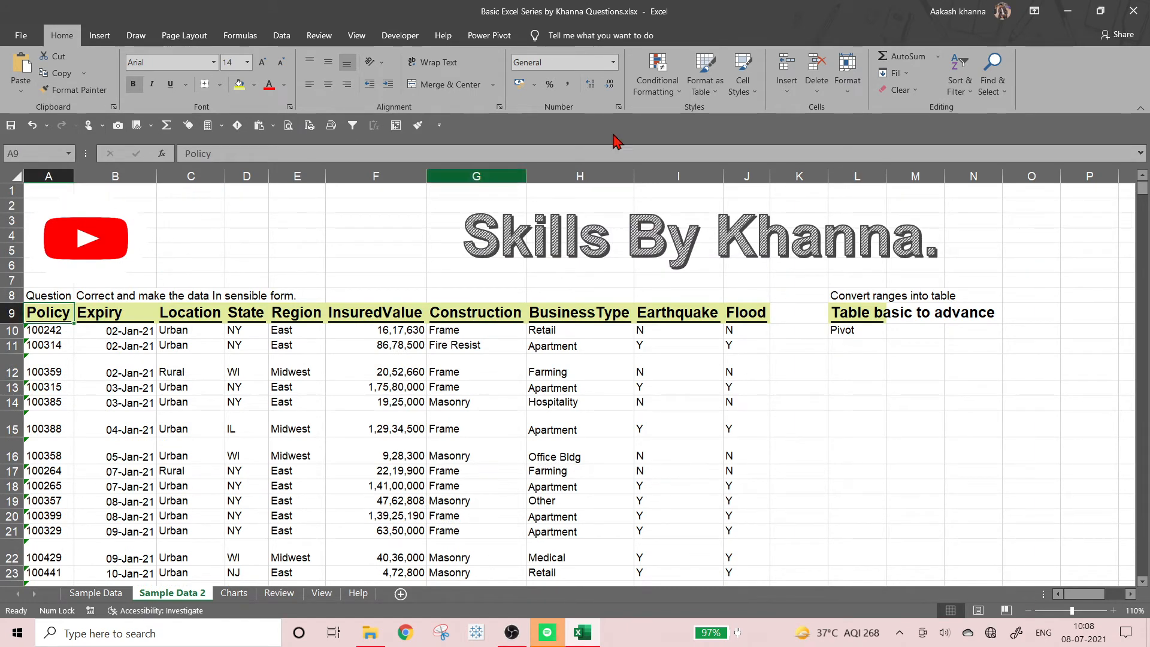
click(953, 90)
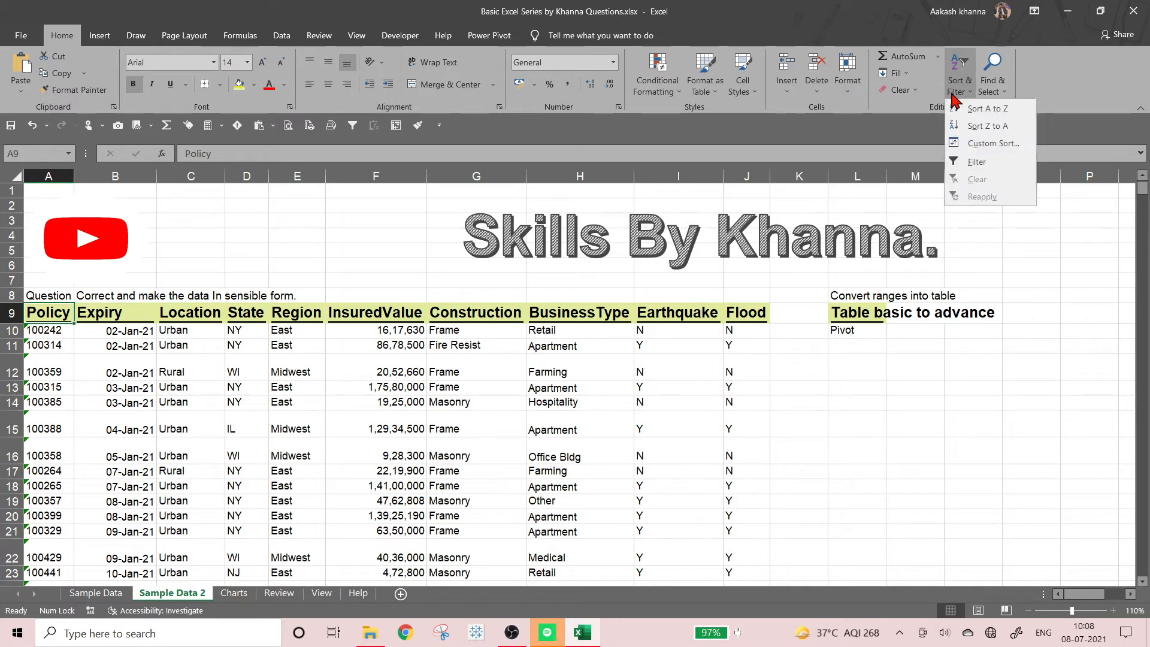
click(979, 166)
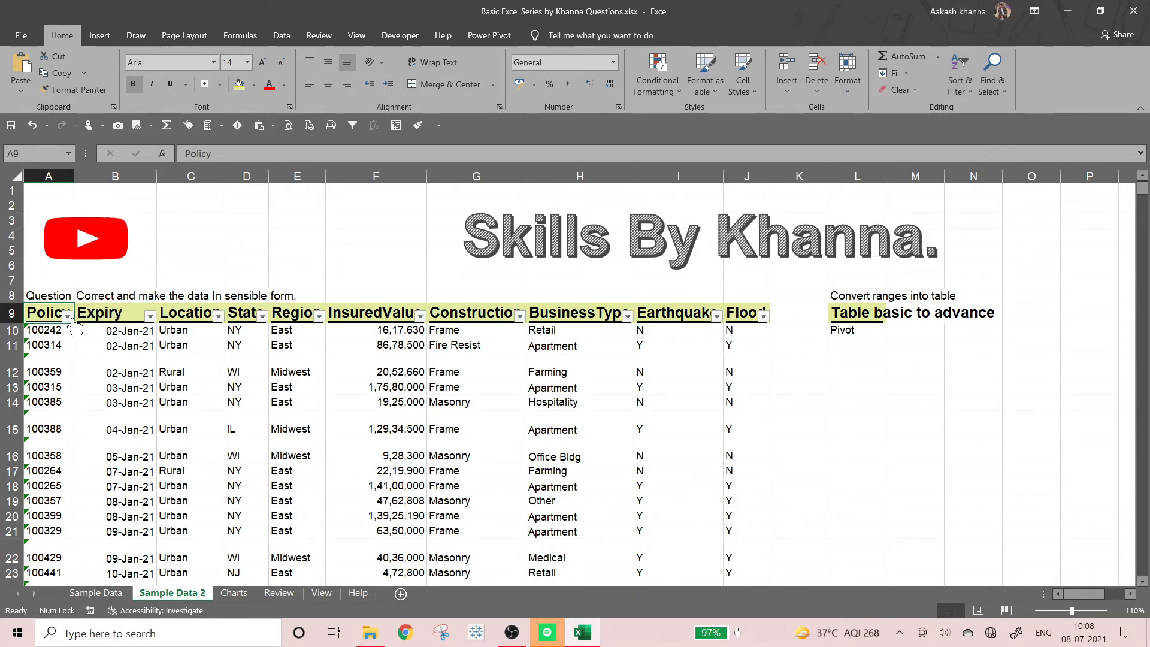
Examine the filter choices of the Expiry, Location, State, Region and InsuredValue columns without applying any filter
click(149, 315)
scroll(185, 234, down, 3)
click(158, 292)
click(218, 315)
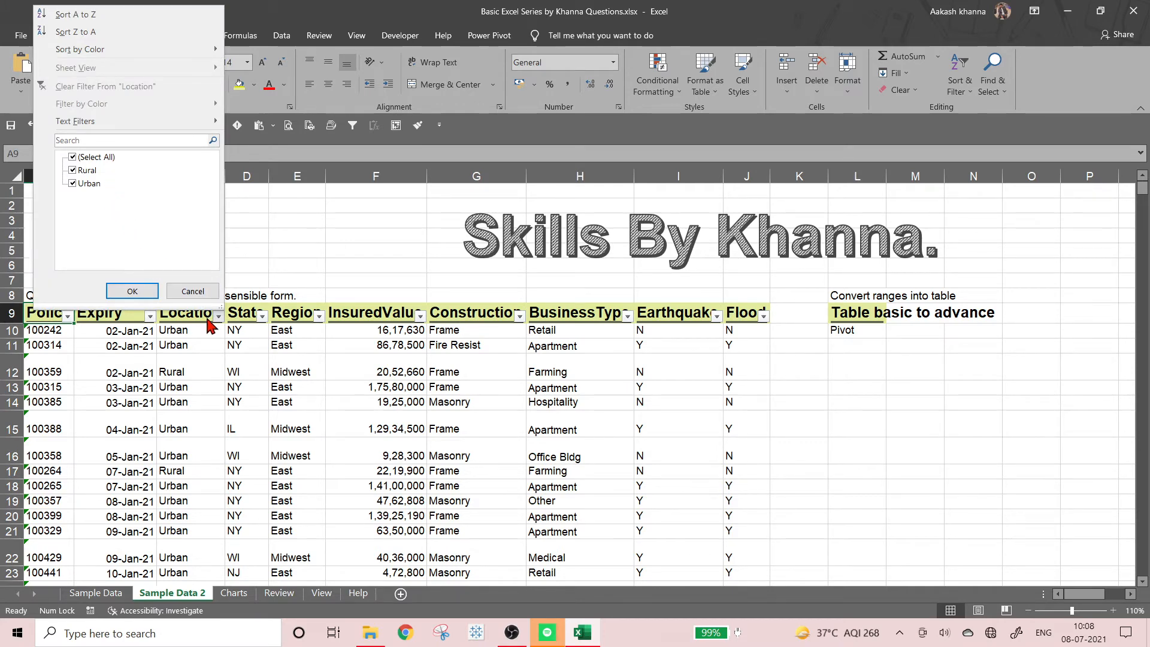
click(199, 291)
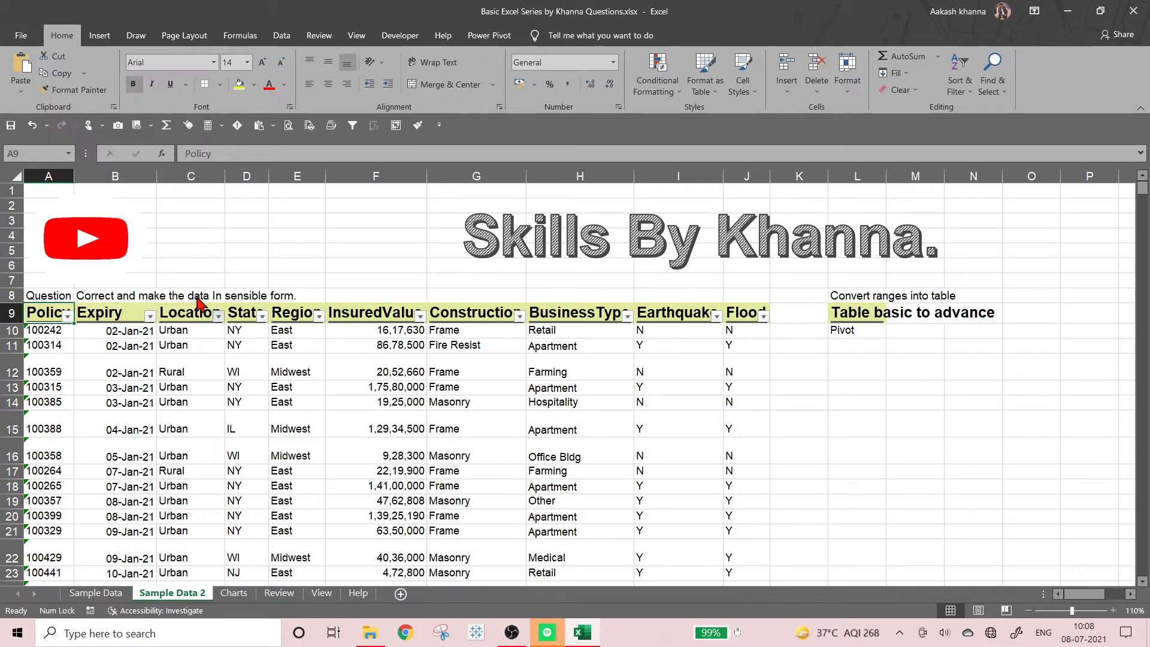
click(262, 316)
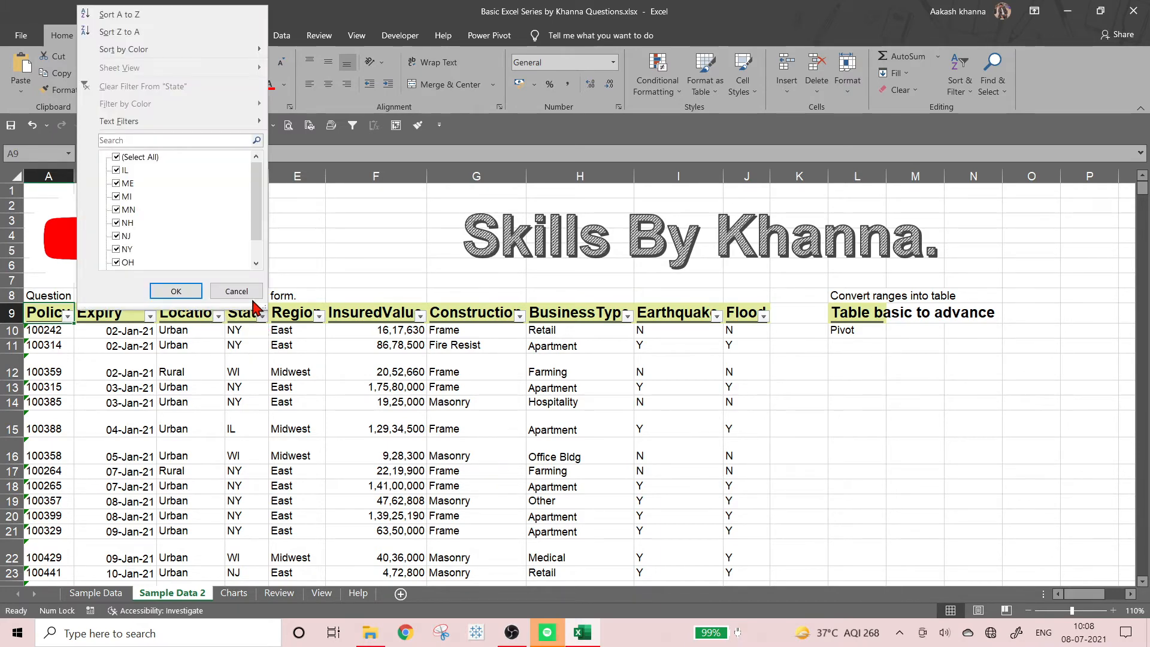
click(253, 295)
click(318, 317)
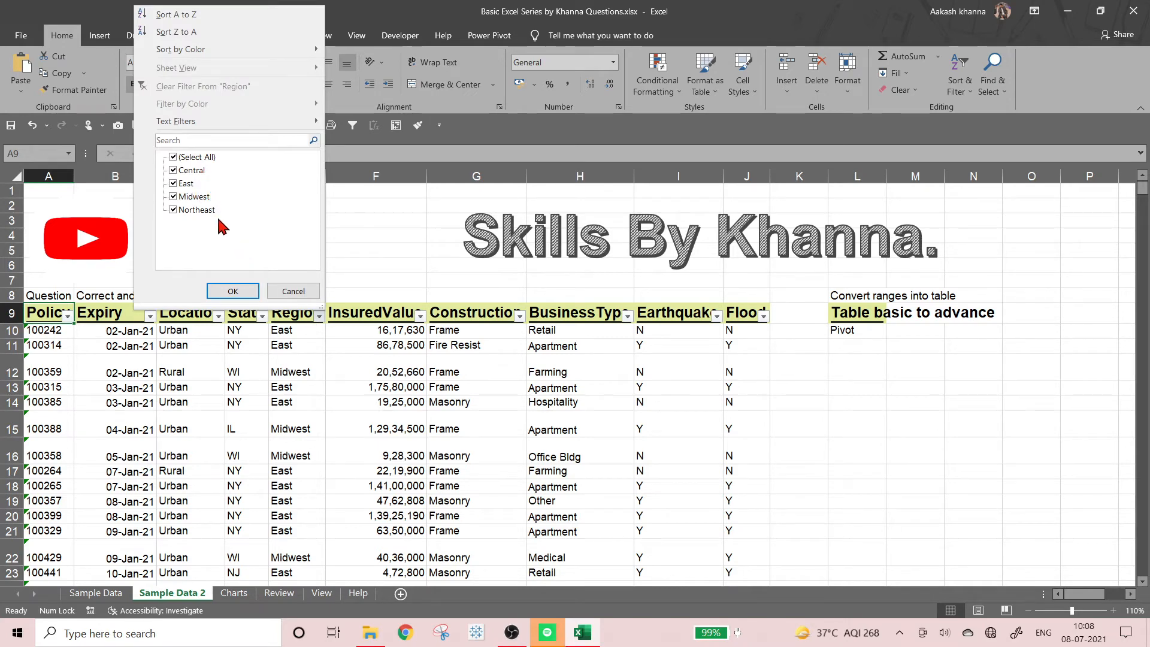
click(293, 292)
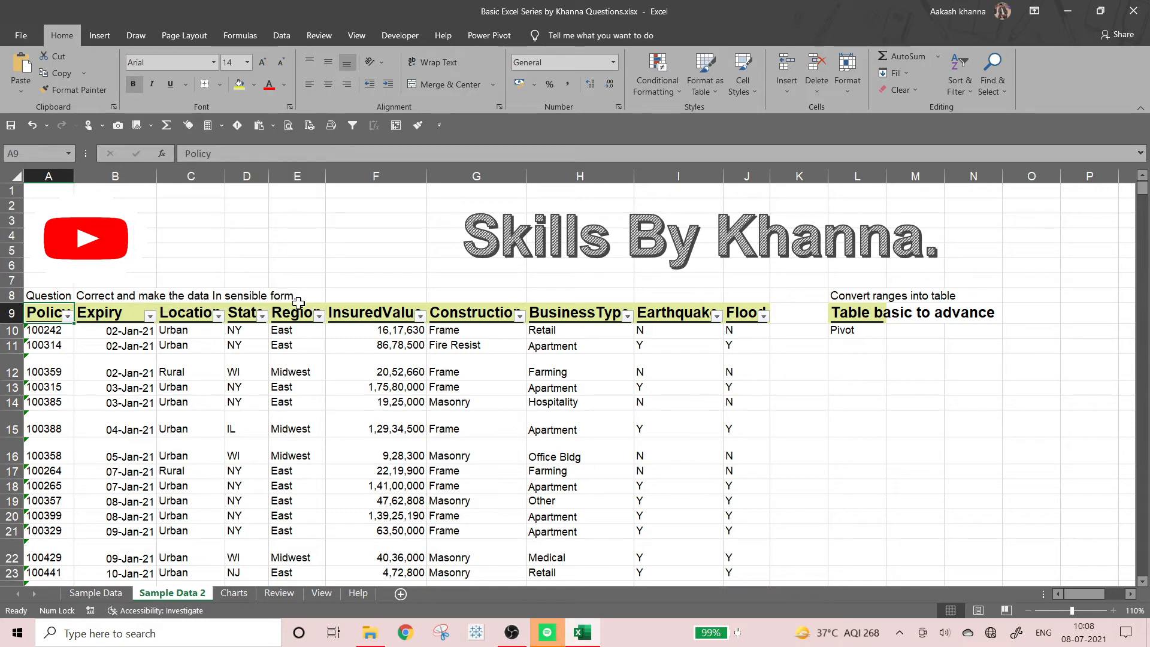
click(419, 312)
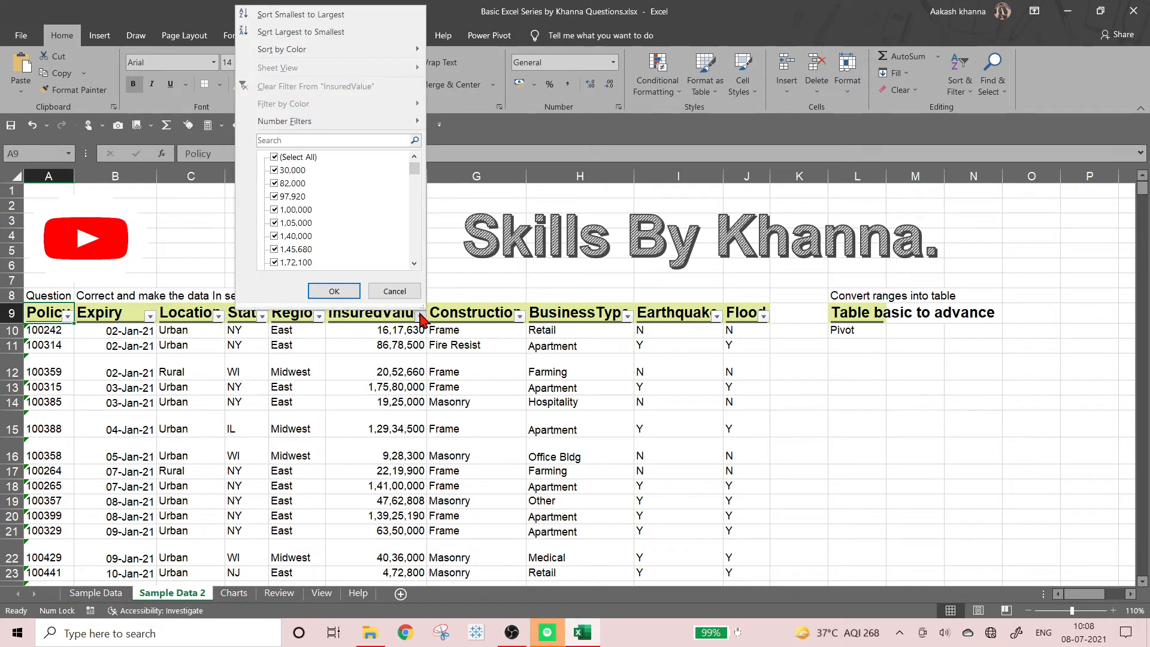
click(396, 291)
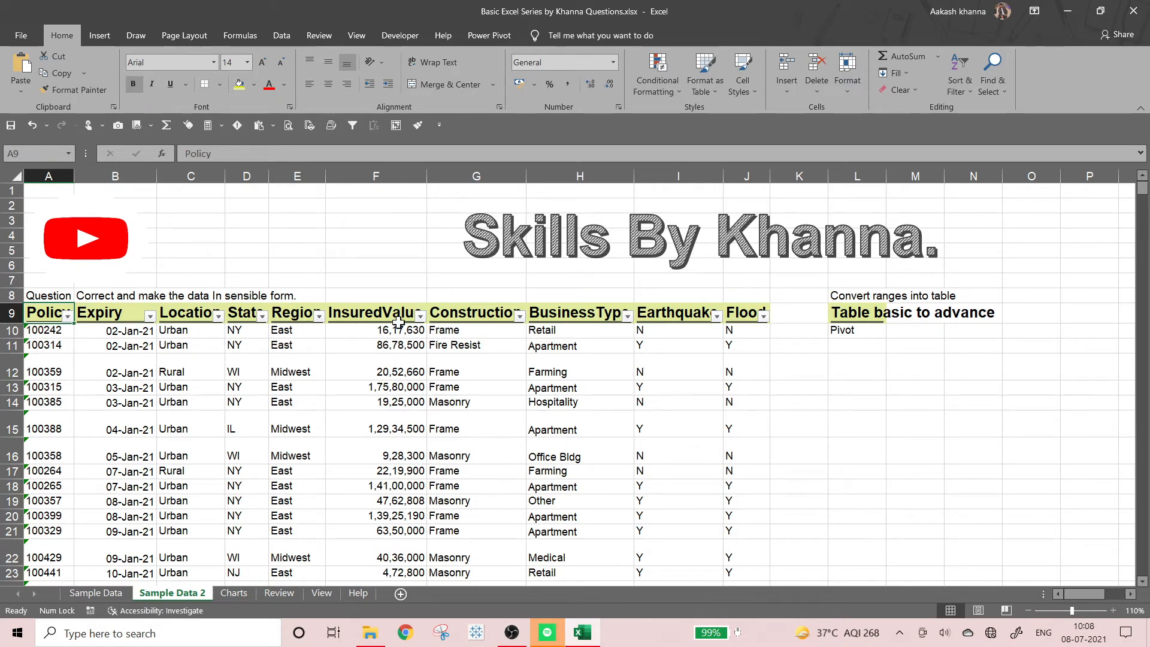
Look over the Construction, BusinessType, Earthquake and Flood columns, and return along the header row to the State header
click(471, 346)
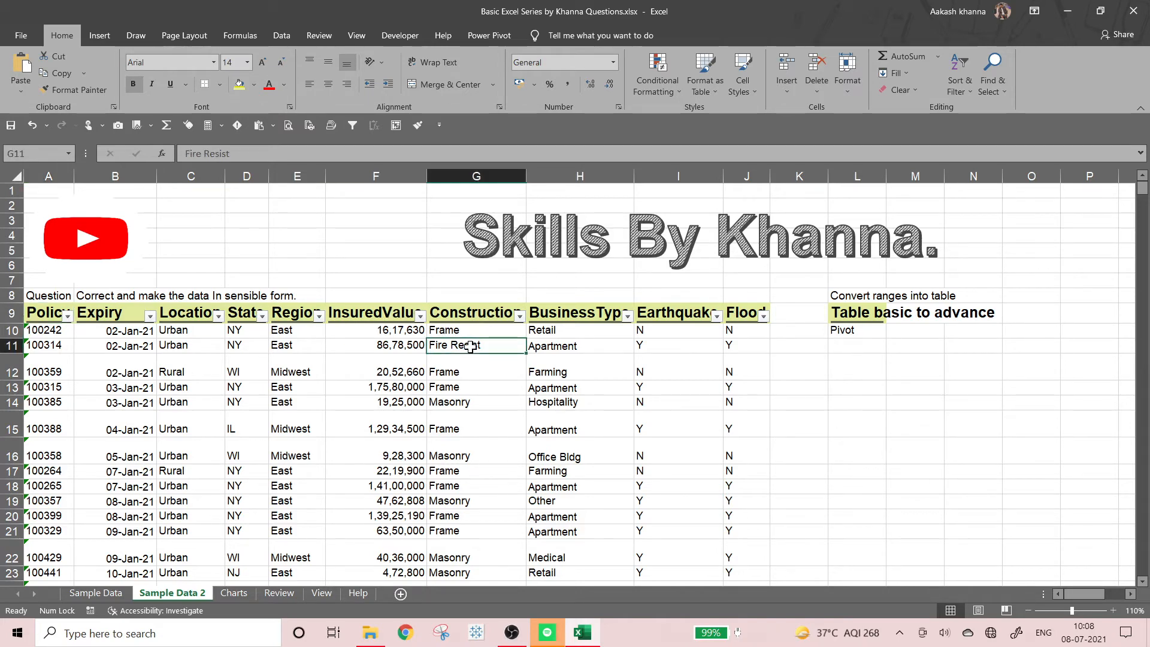
click(569, 320)
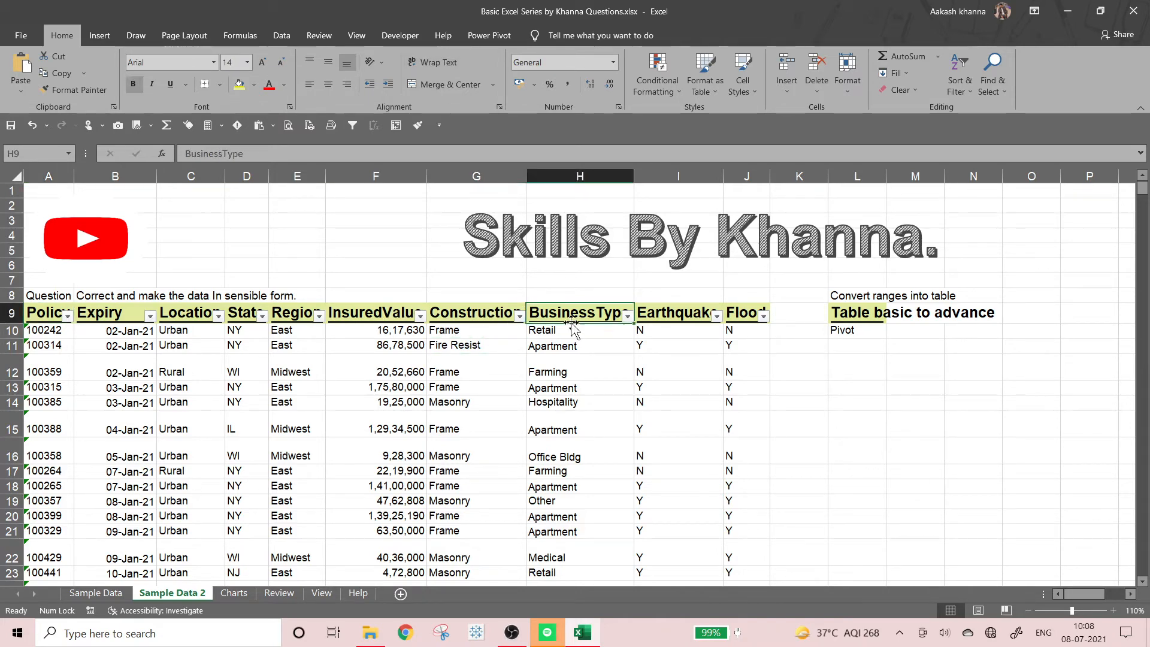
click(650, 327)
click(737, 341)
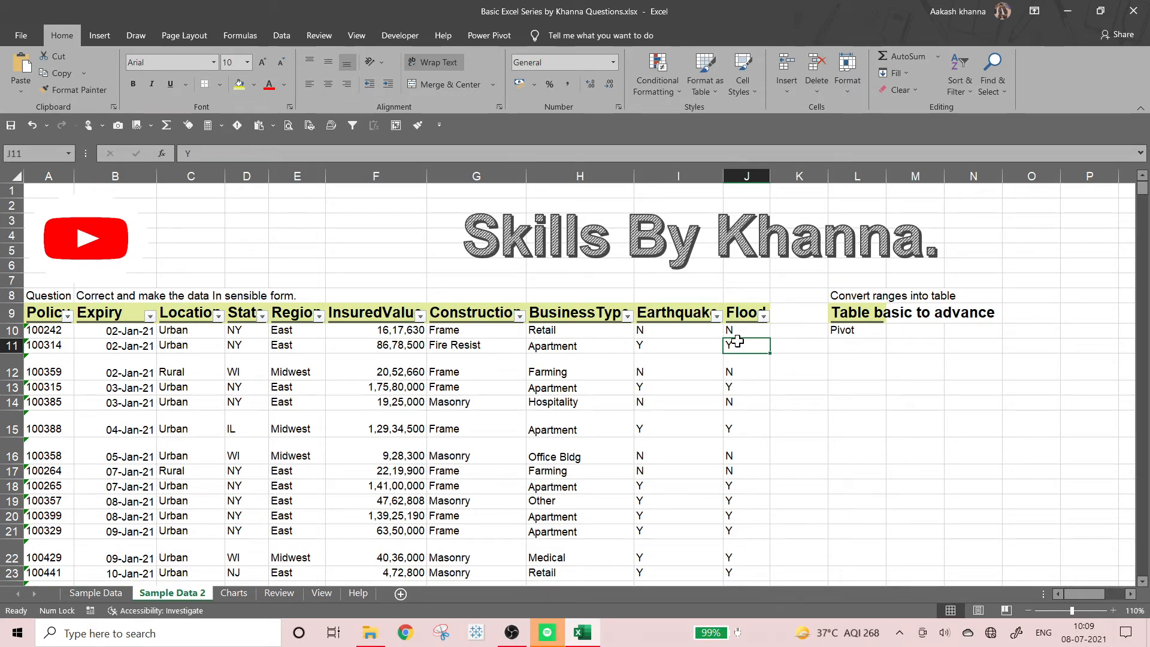
key(ctrl+Left)
key(ctrl+Up)
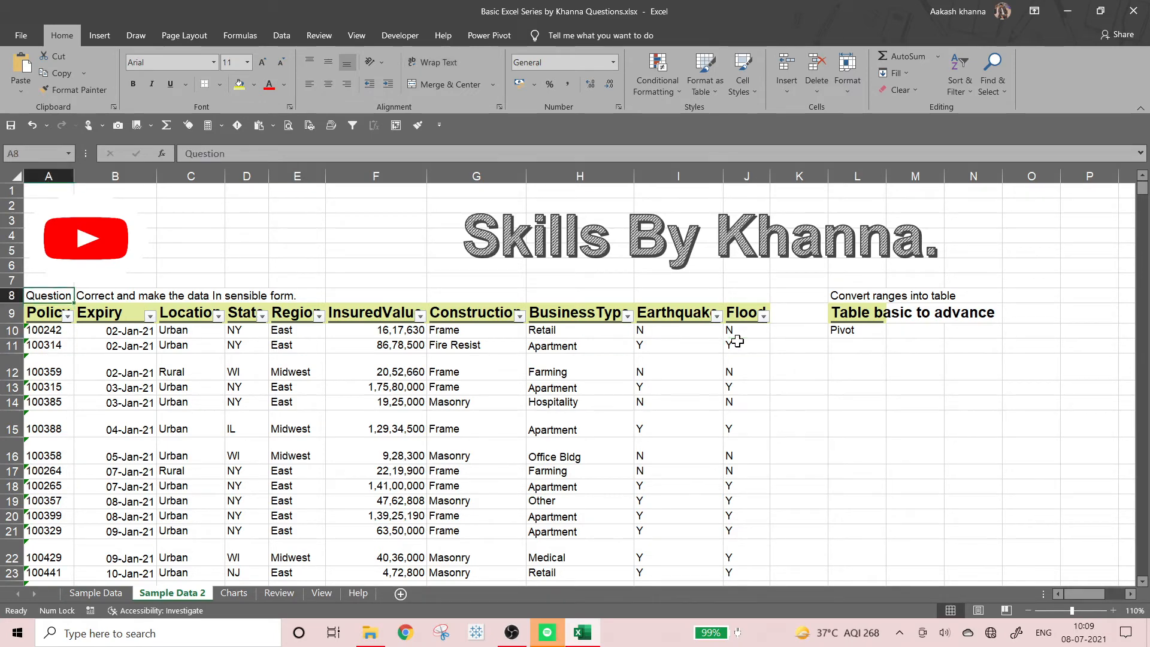
key(Down)
key(Right)
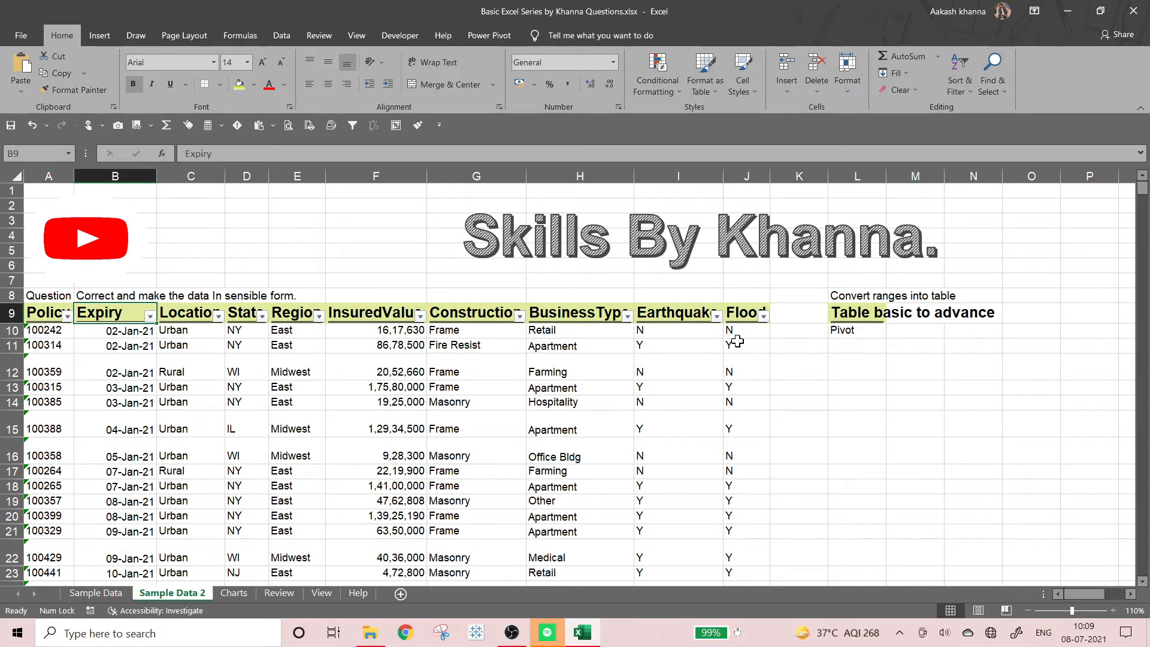
key(Right)
key(Right)
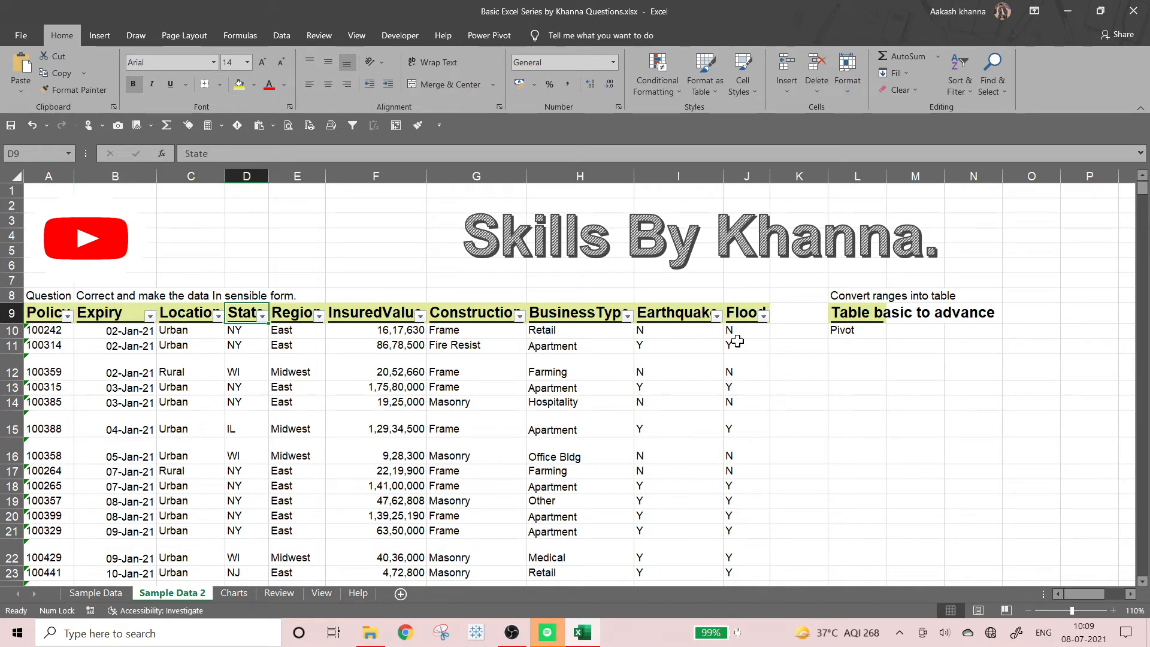
Examine the filter choices of the Construction column, trying a cleared selection without applying any filter
key(Right)
key(Right)
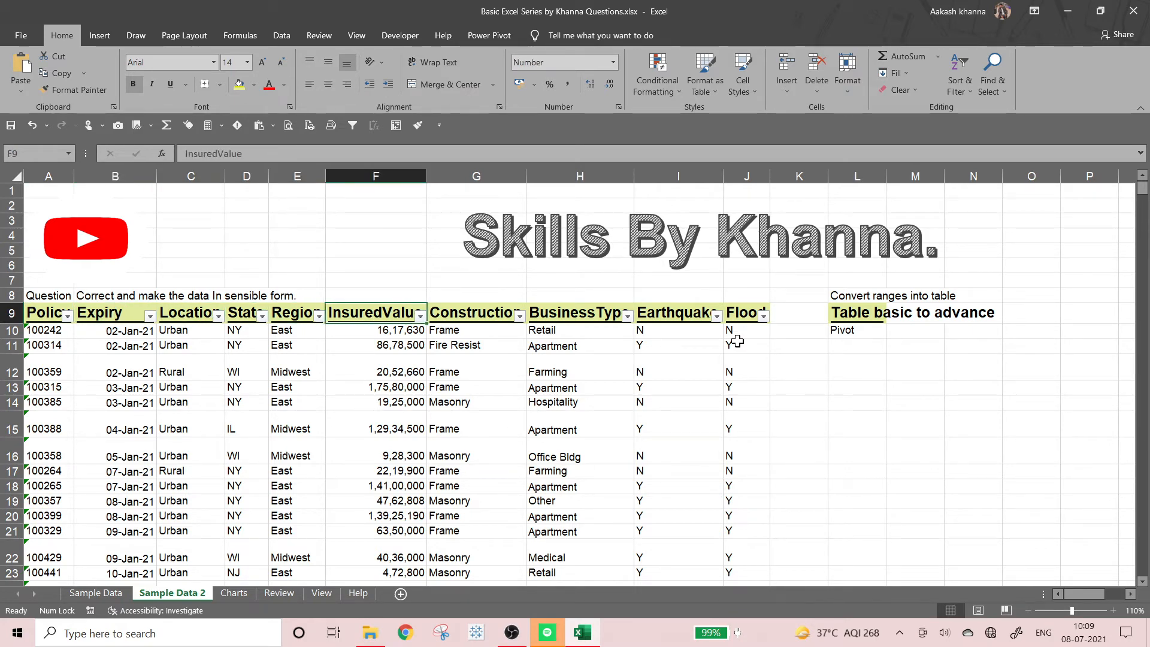
key(Right)
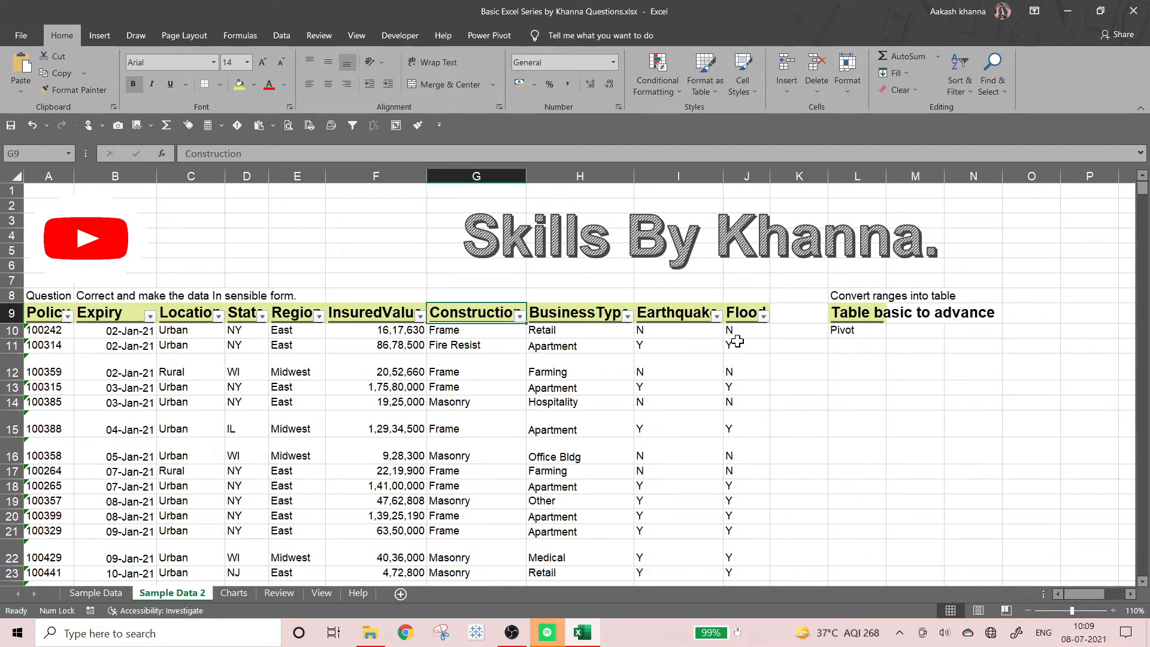
key(alt+Down)
key(Down)
key(Down)
key(Down)
key(Down)
key(Down)
key(Down)
key(Down)
key(Down)
key(Down)
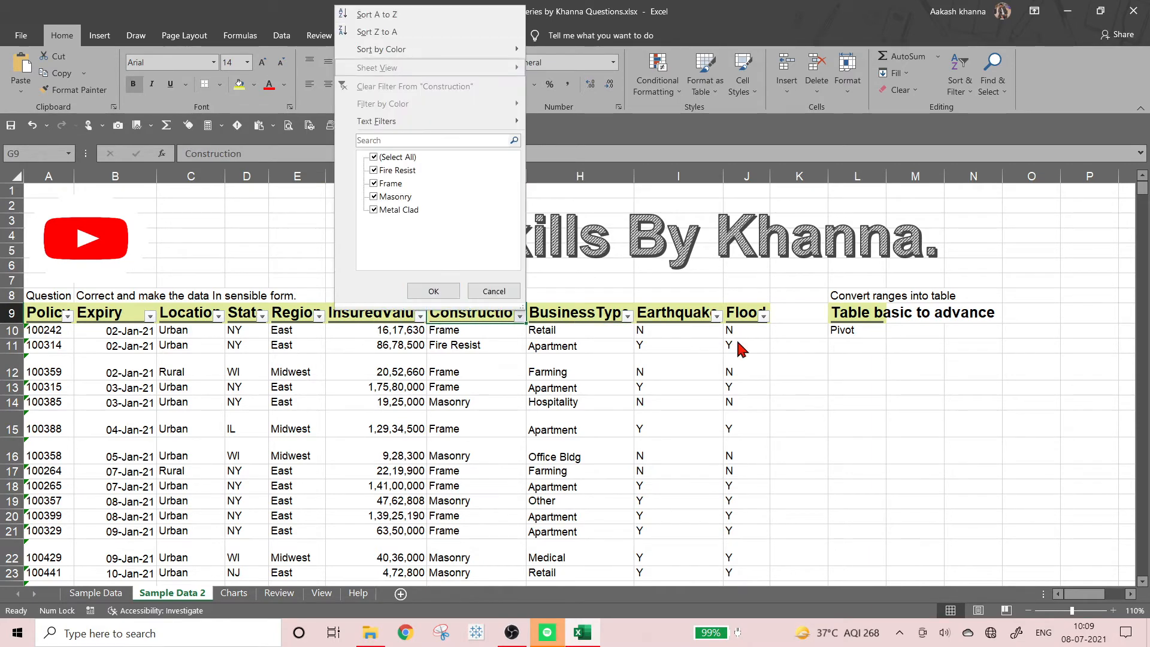
key(Up)
key(Up)
key(Up)
key(Up)
key(space)
key(Down)
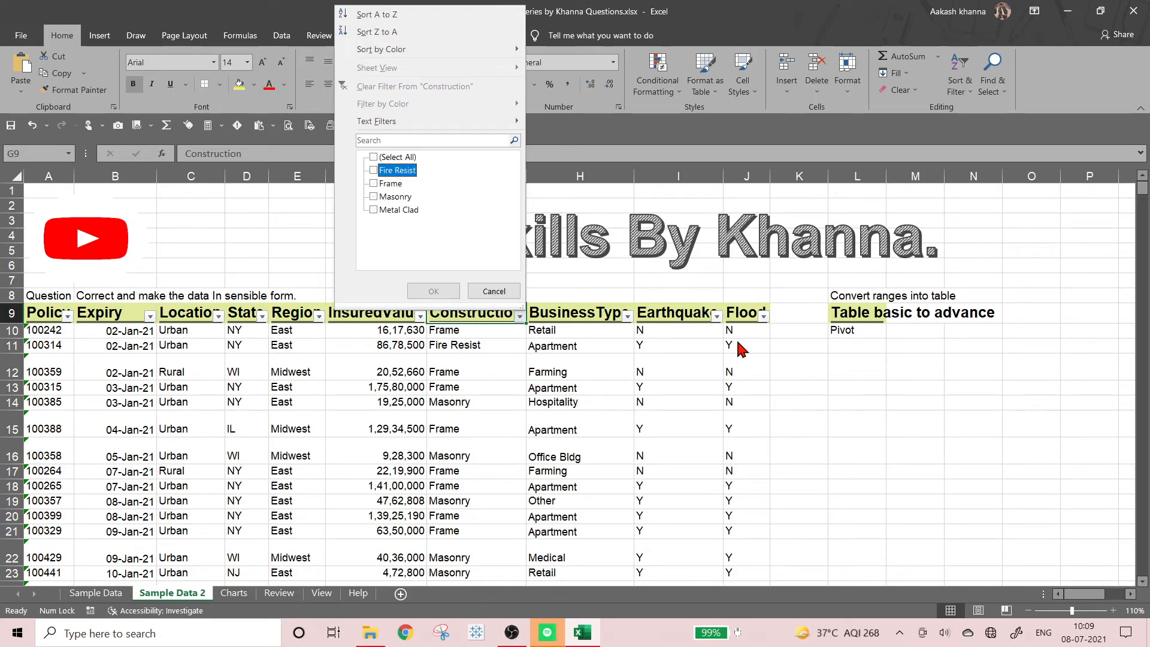
key(Down)
key(Down)
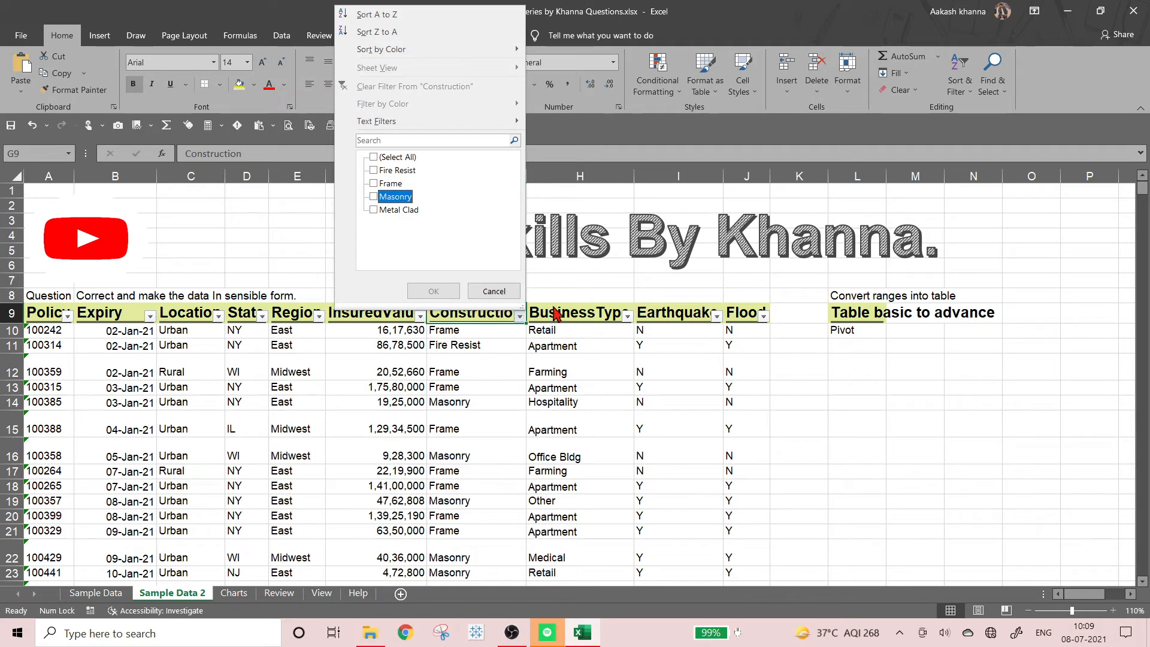
key(Escape)
Examine the filter choices of the BusinessType and Earthquake columns and check the Flood header without applying any filter
click(627, 316)
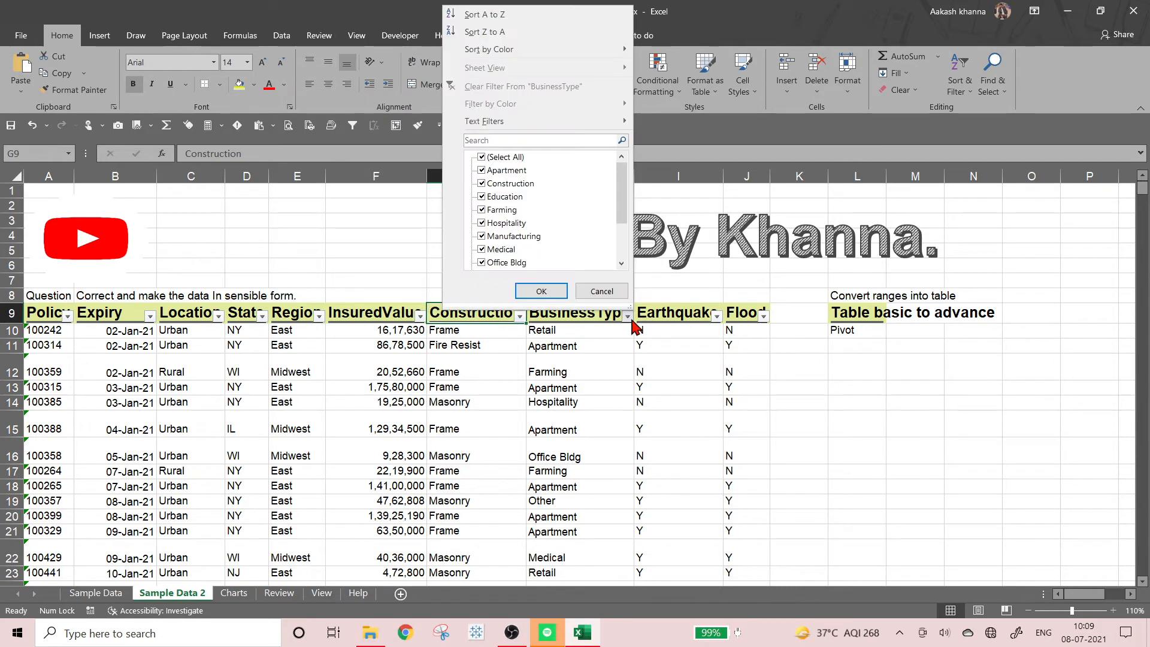
drag(622, 222, 622, 242)
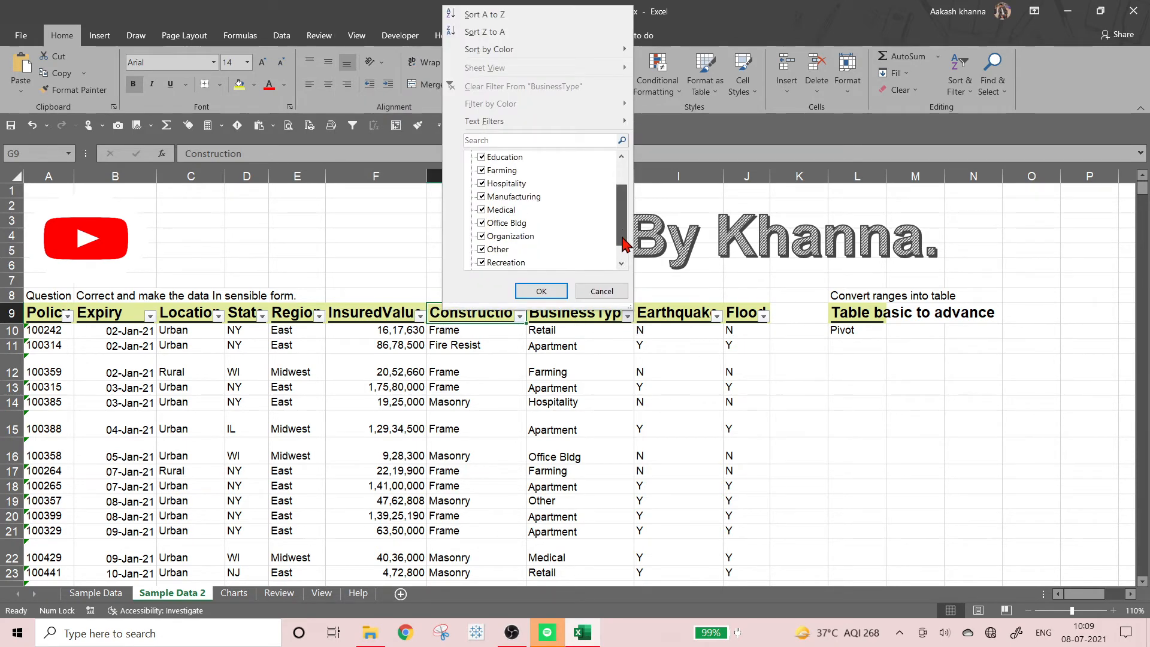
click(599, 291)
click(716, 316)
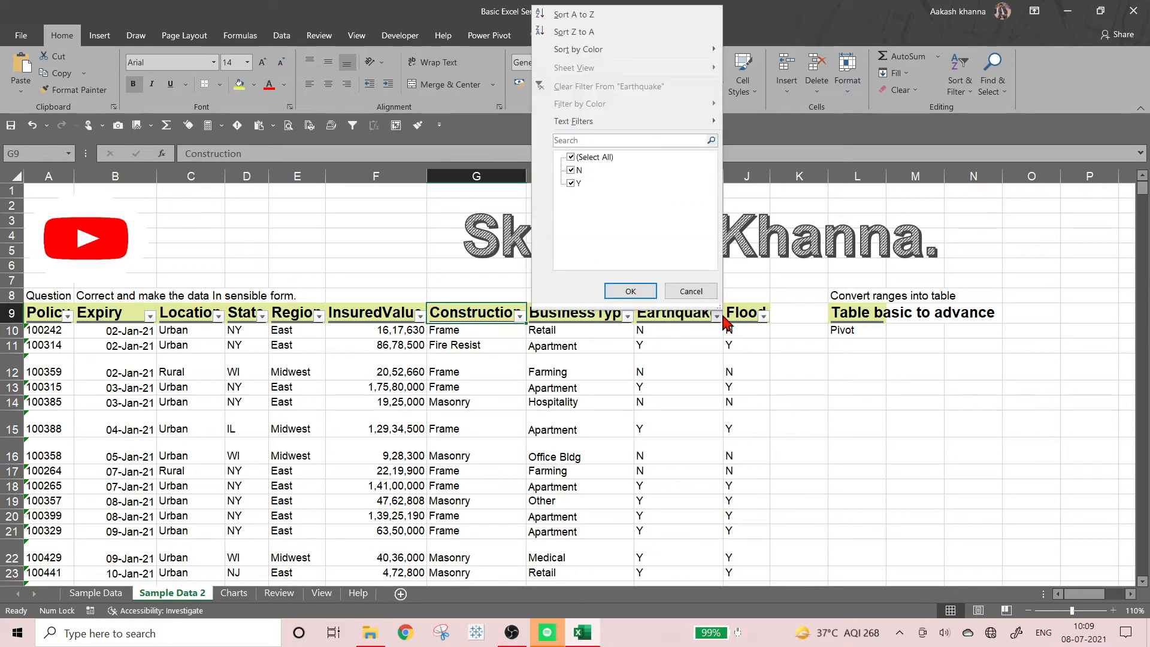
click(691, 290)
click(746, 311)
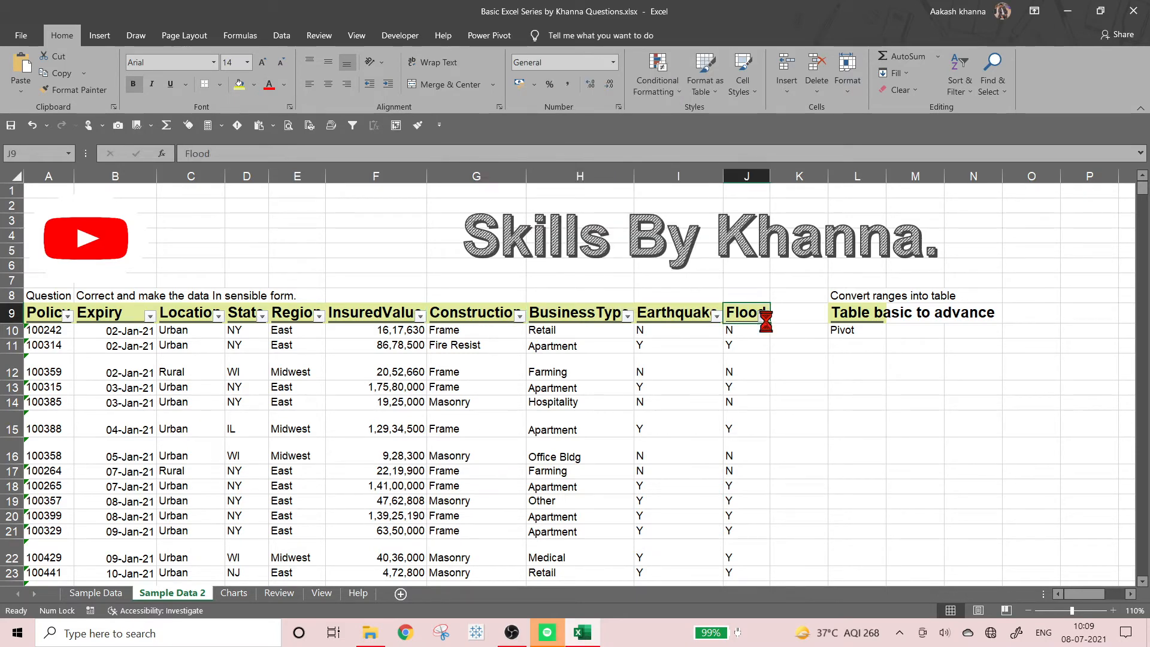
click(762, 316)
click(755, 311)
click(696, 374)
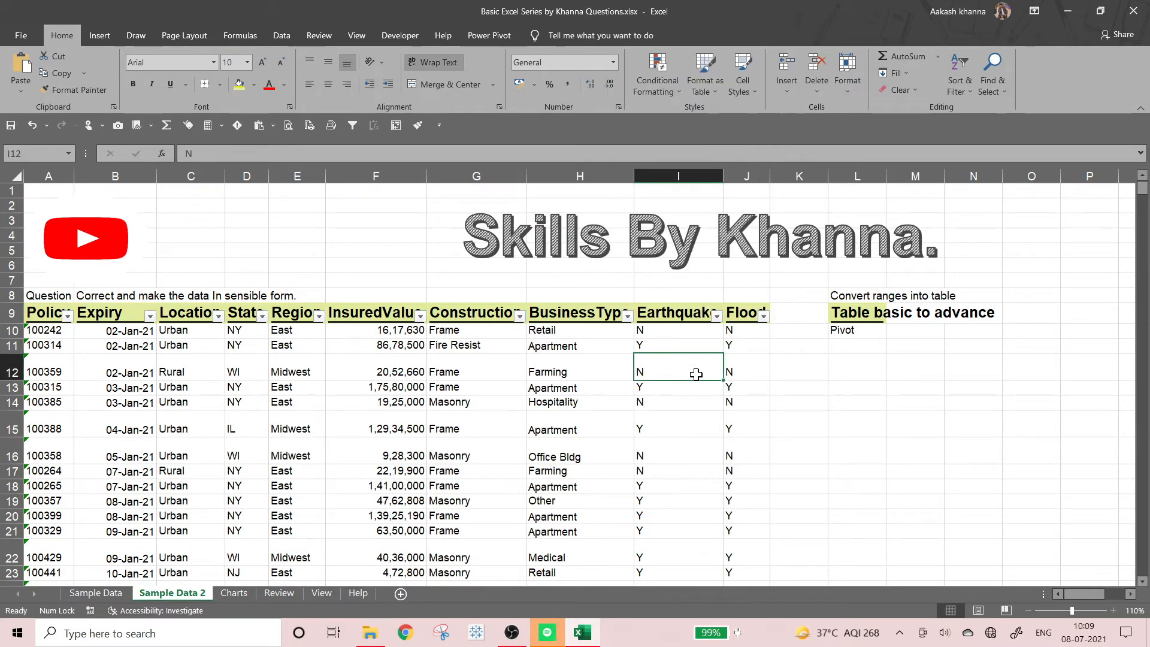
Select all policy records from cell A10 across to column J and down to the last row, and look through them
key(Home)
key(Up)
key(Up)
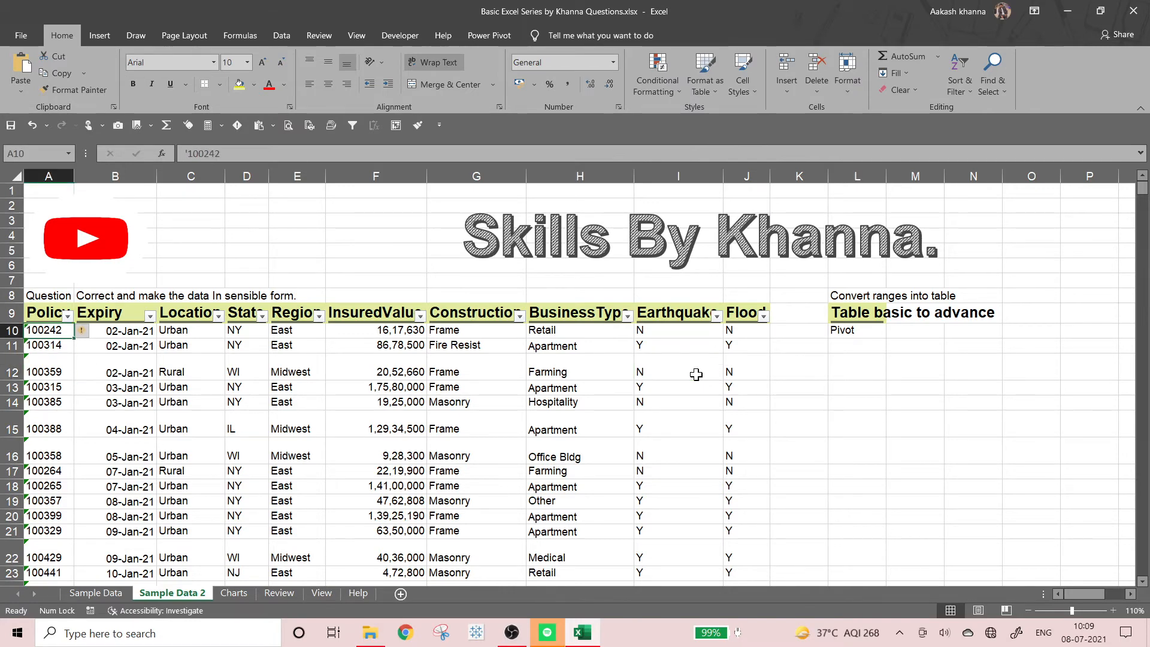
key(ctrl+shift+Right)
key(ctrl+shift+Down)
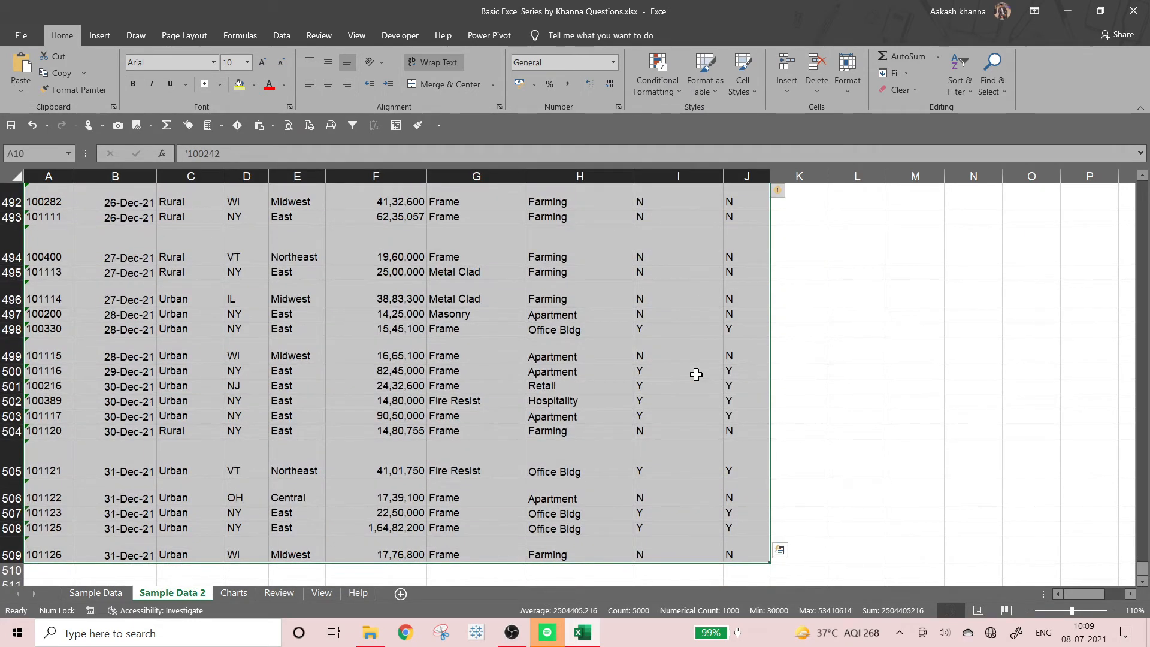
scroll(248, 340, up, 12)
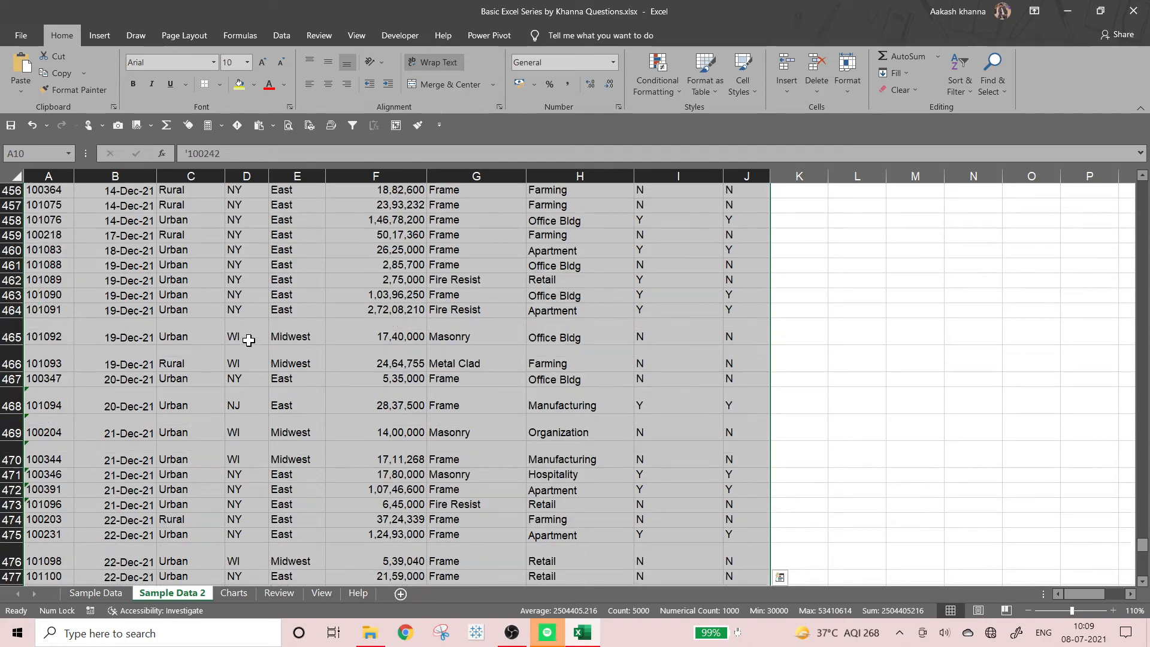
scroll(248, 340, up, 20)
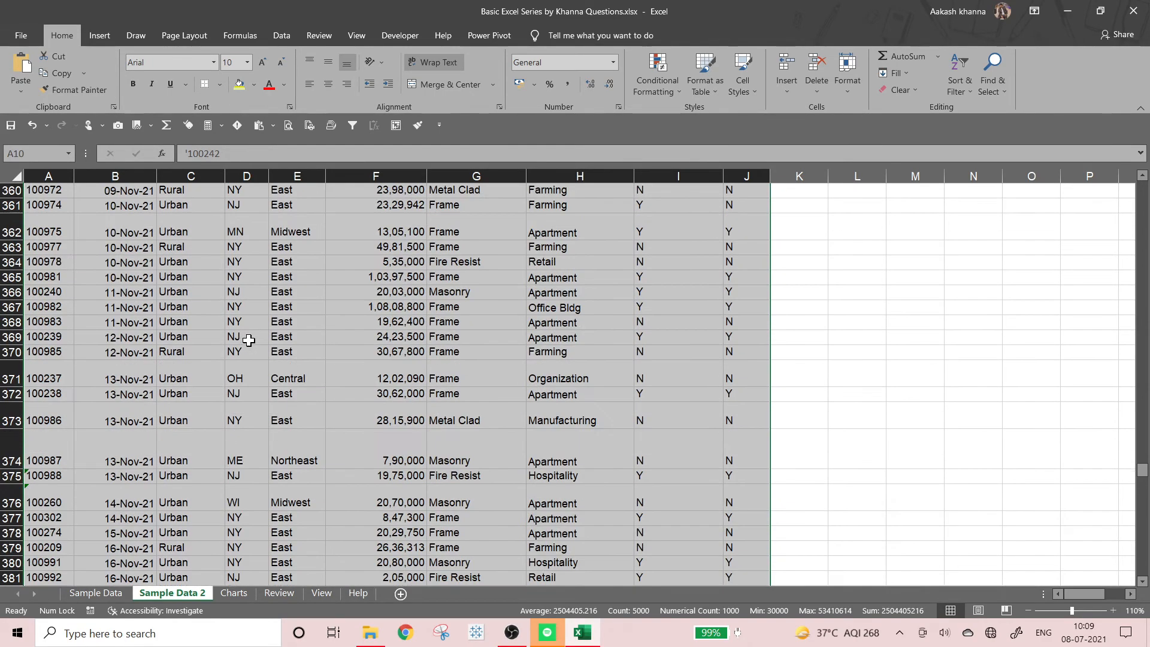
scroll(249, 340, up, 20)
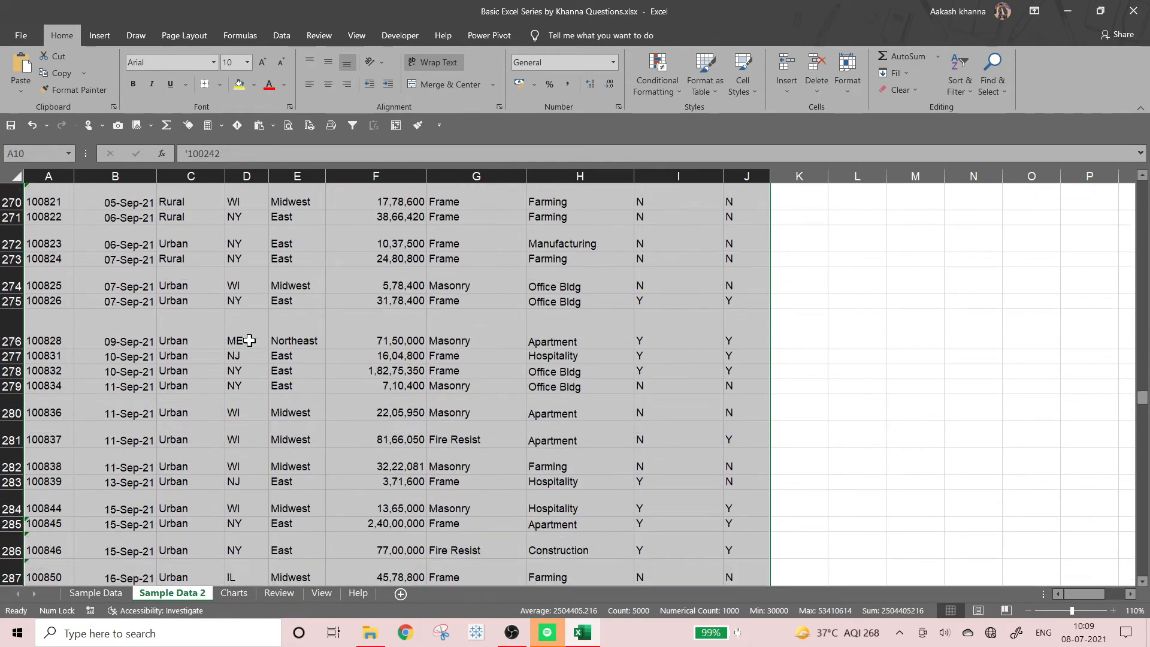
scroll(248, 339, up, 20)
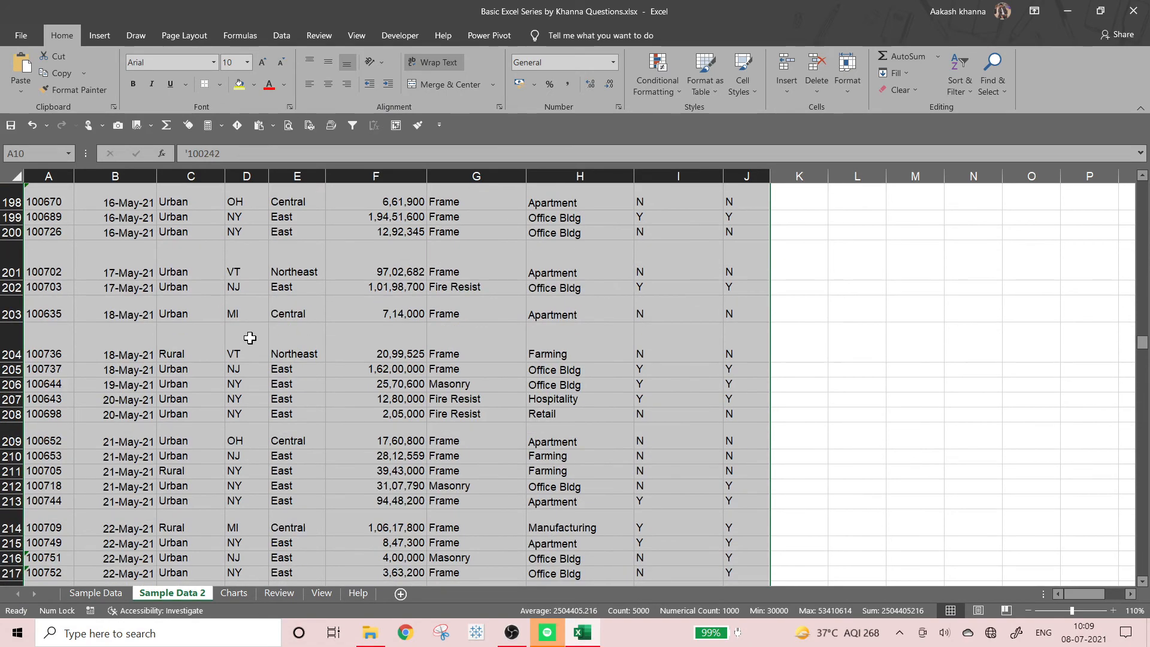
scroll(250, 338, up, 20)
scroll(254, 329, up, 20)
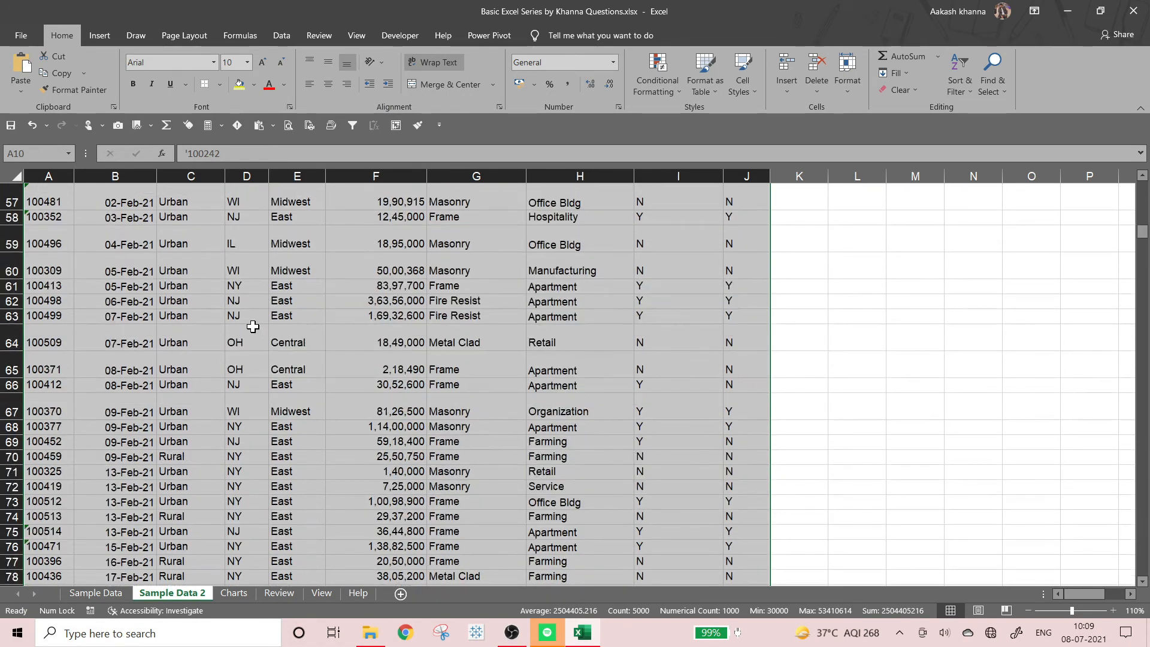
scroll(252, 327, up, 19)
click(290, 385)
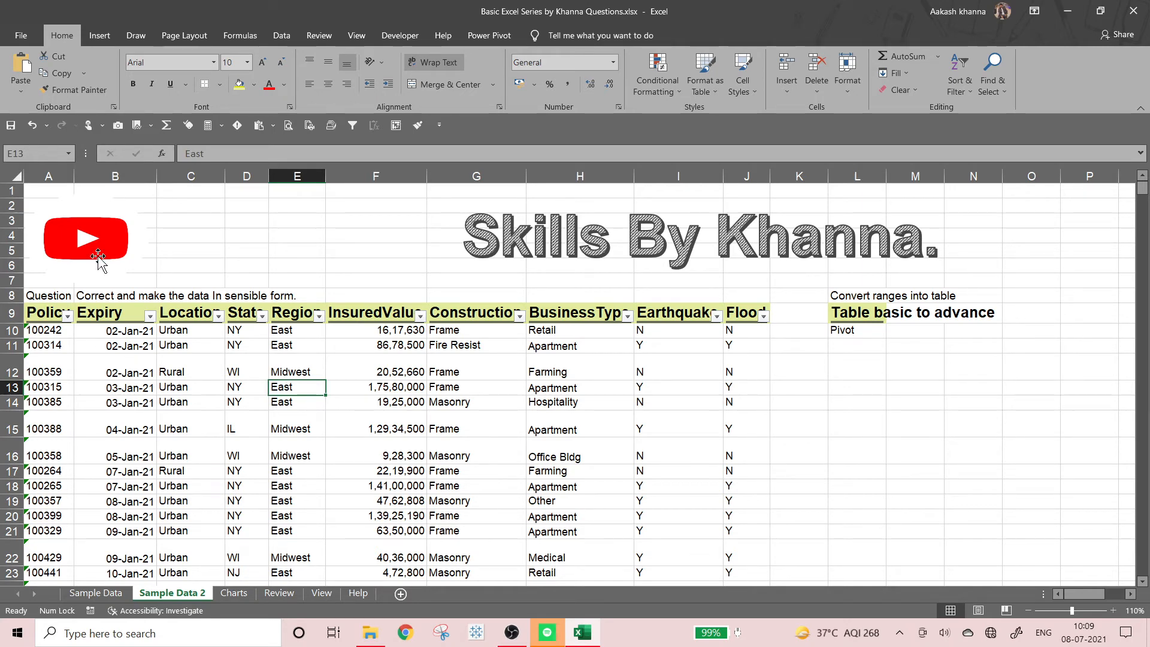
Format the range A9:J509 as a table with headers, using the custom green-header table style
click(288, 402)
click(291, 413)
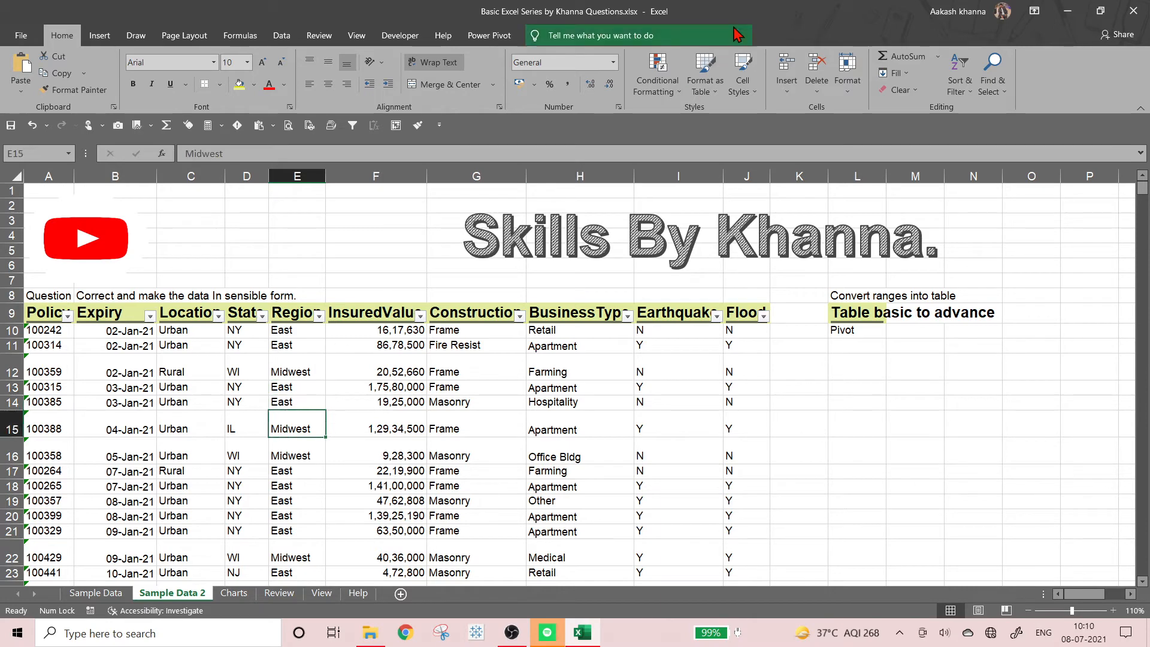
click(710, 87)
click(712, 87)
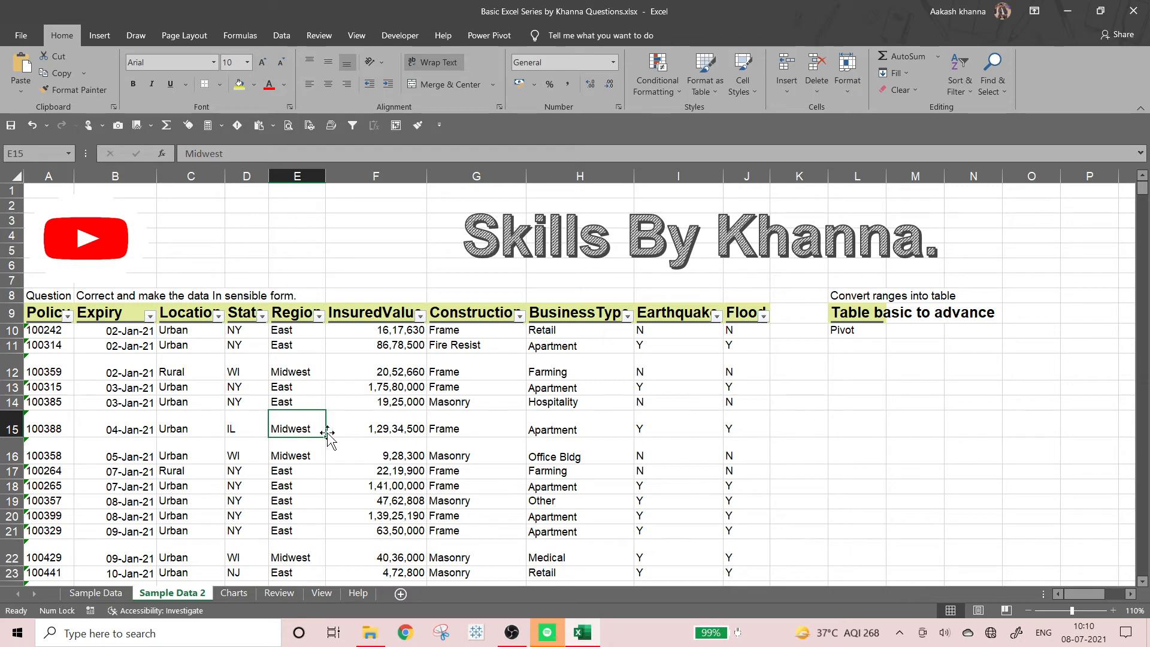
click(705, 81)
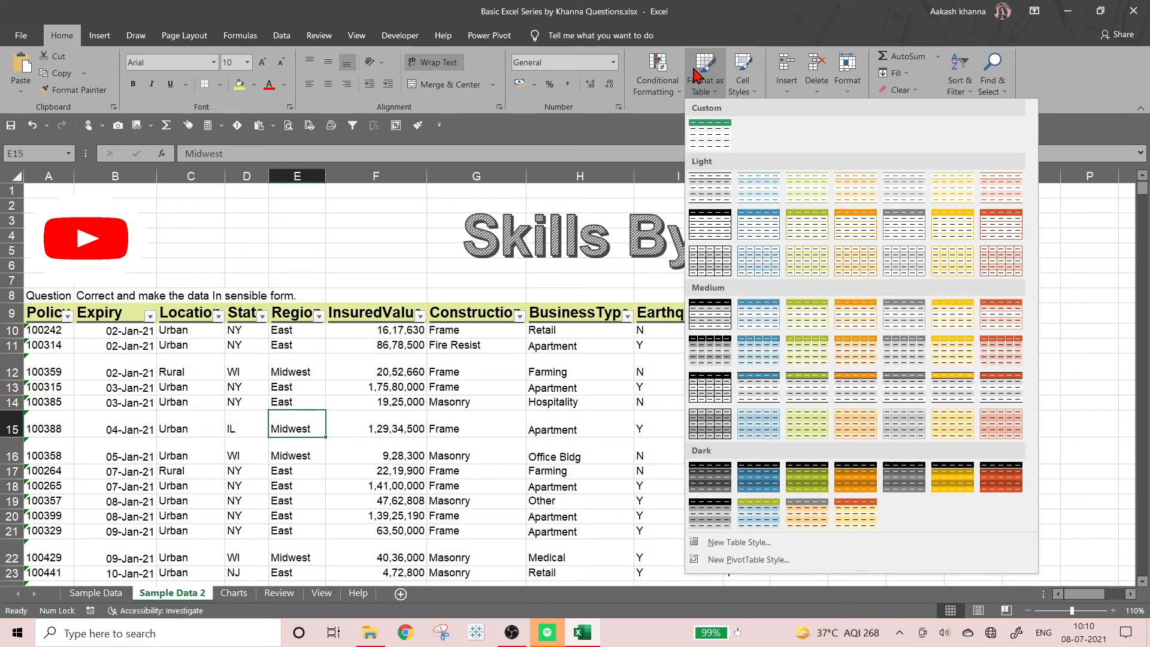
click(719, 141)
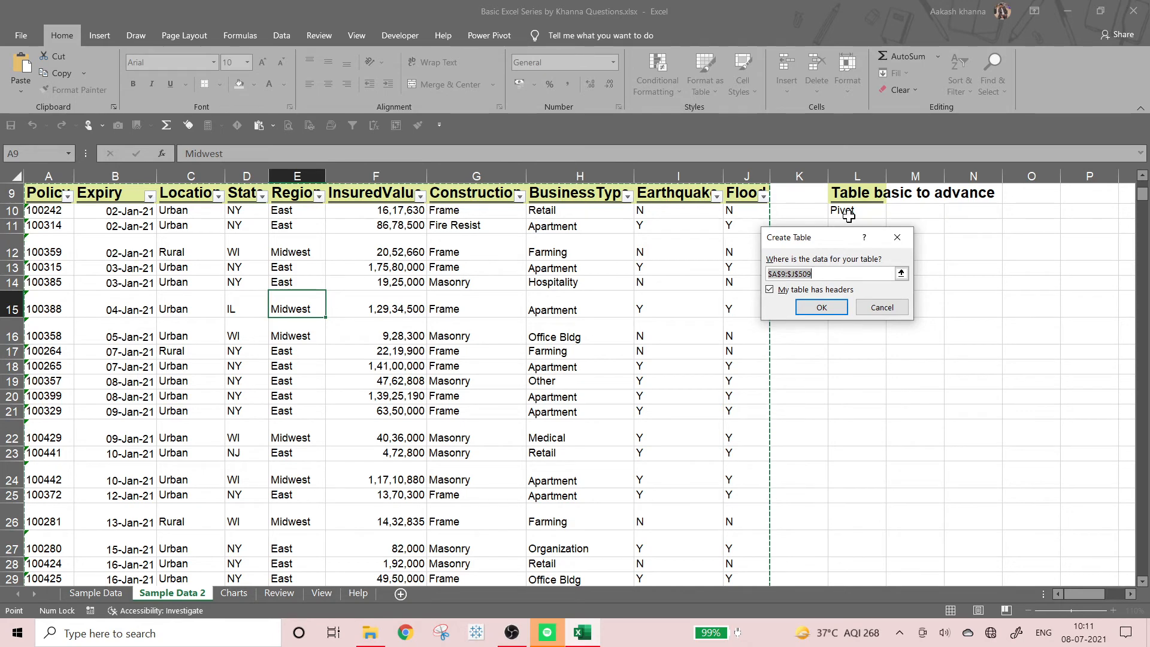
click(821, 308)
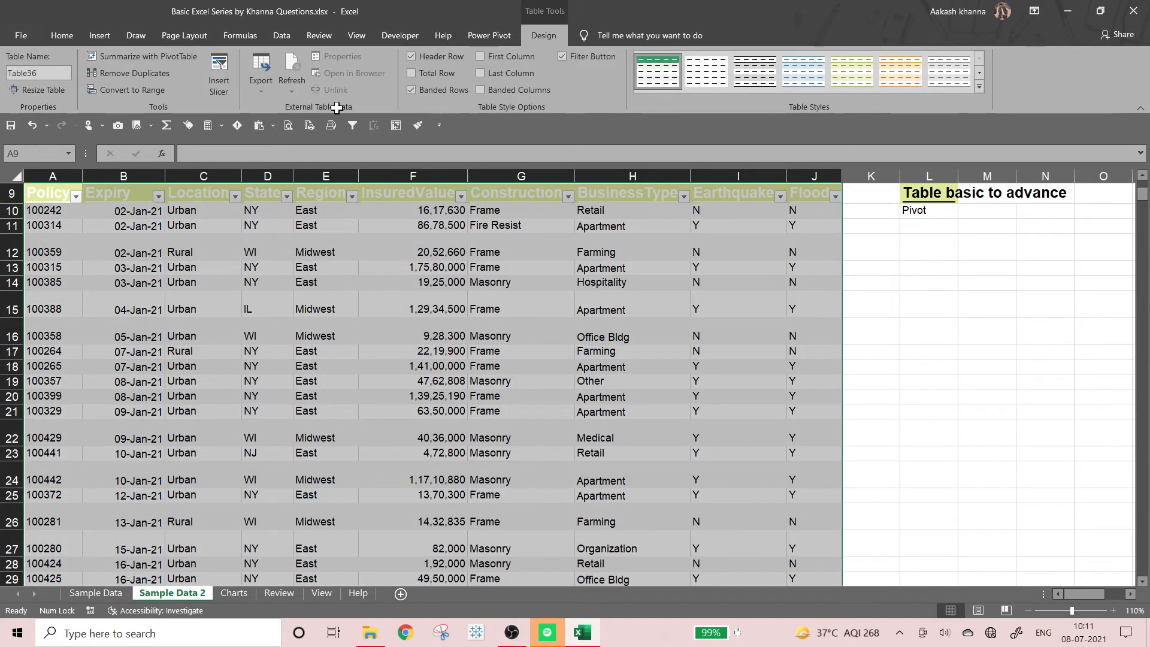
Set the font colour of the table's header row, Policy through Flood, to Automatic
scroll(335, 239, up, 3)
click(61, 35)
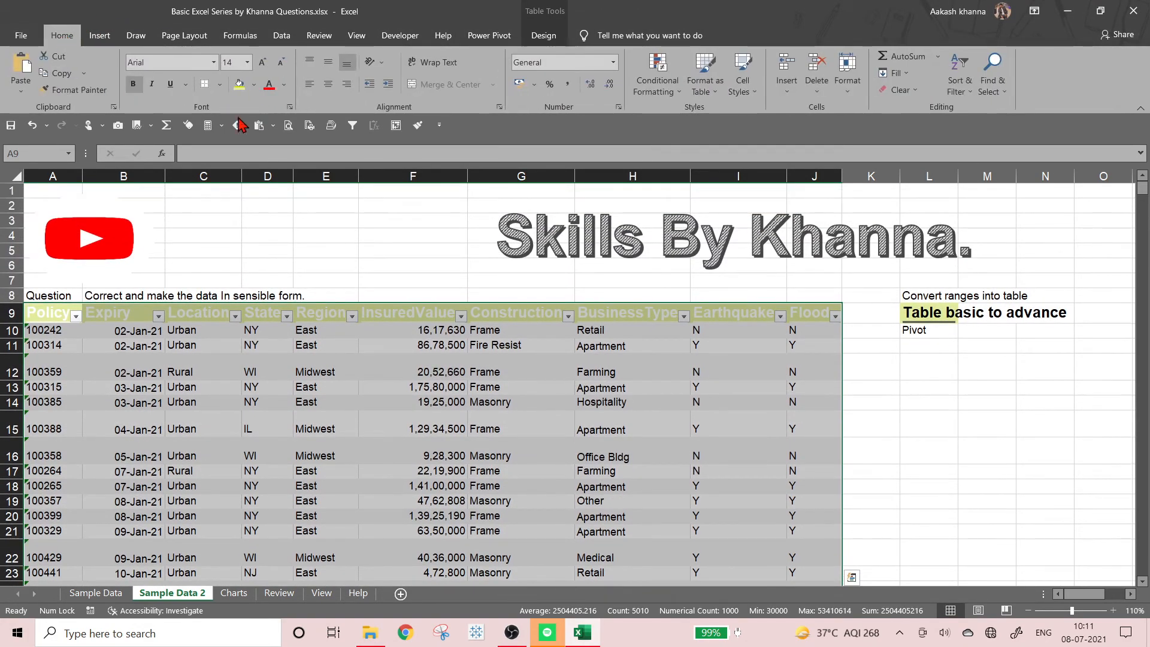
click(188, 419)
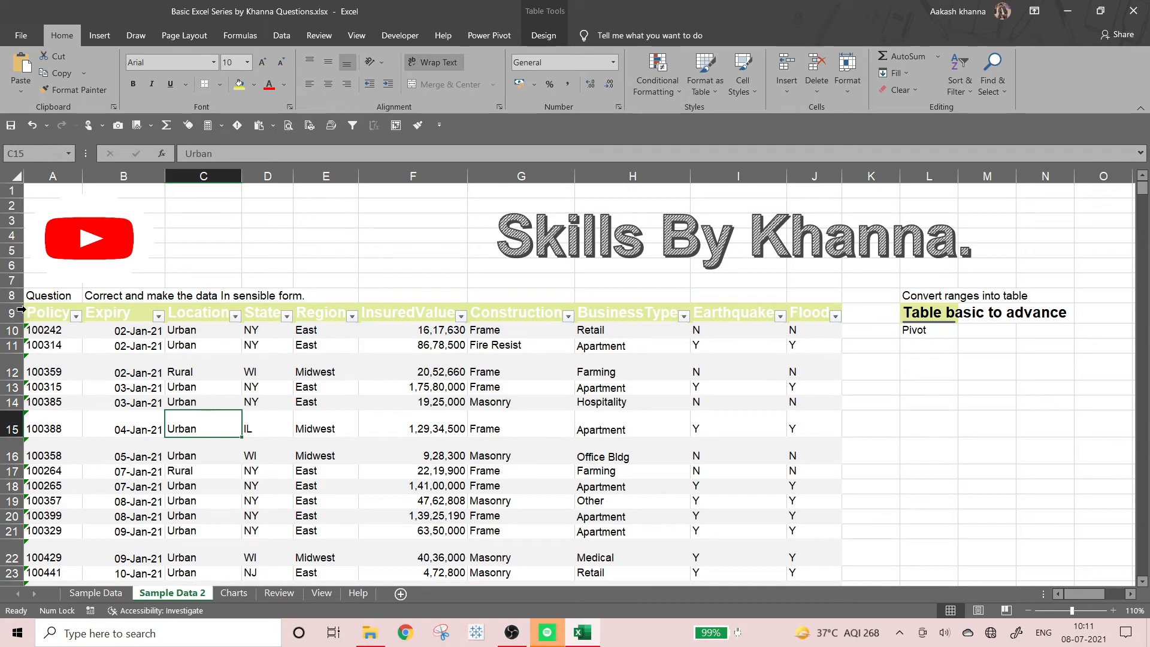
click(52, 304)
click(53, 307)
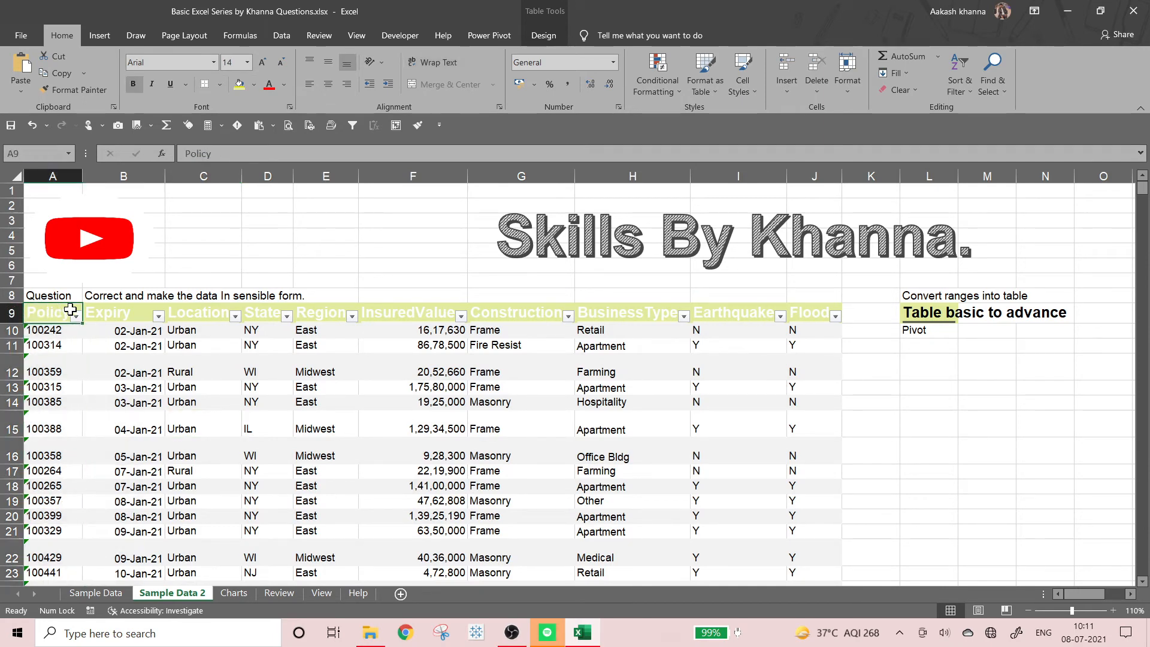
drag(71, 309, 833, 311)
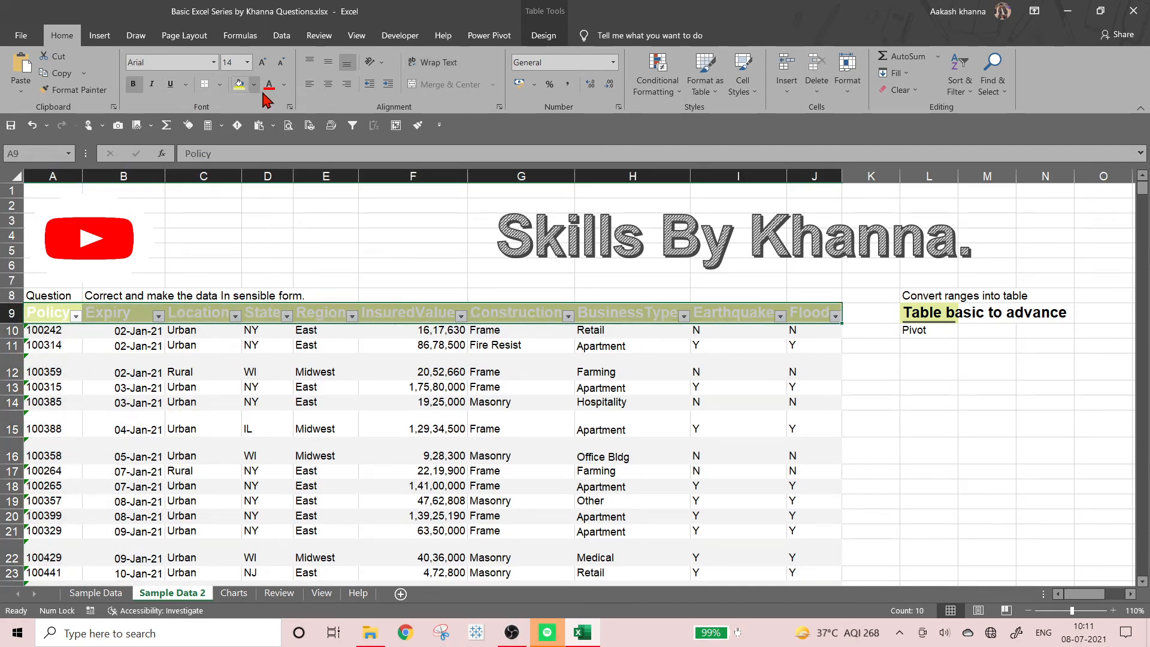
click(283, 85)
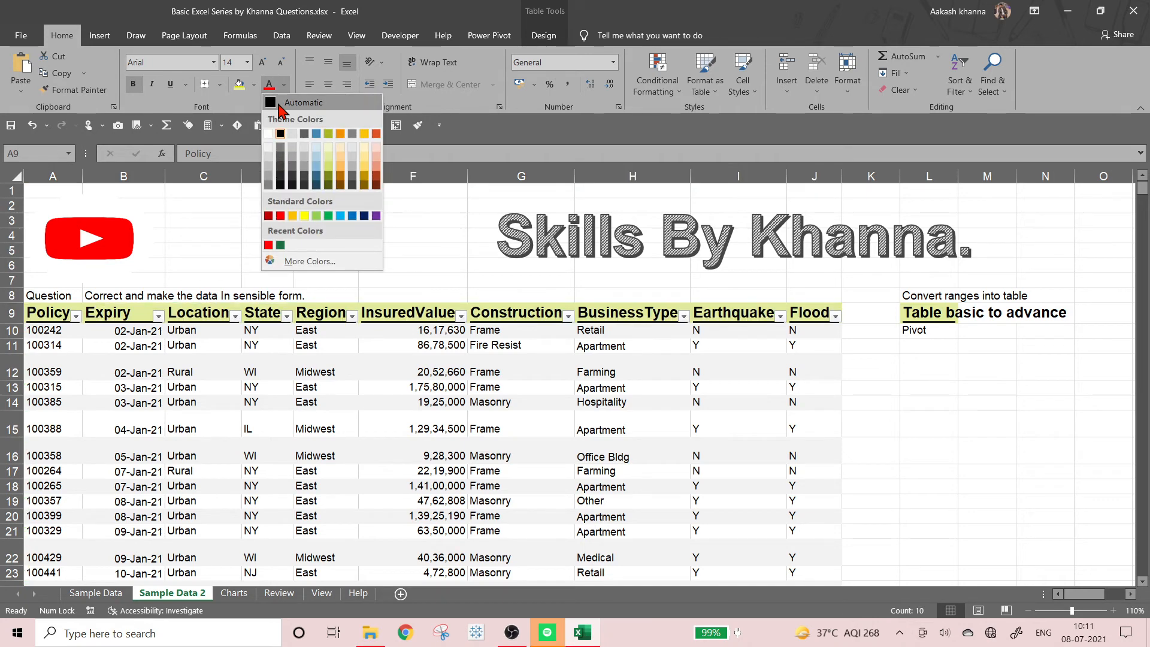
click(279, 103)
click(510, 314)
scroll(510, 315, down, 6)
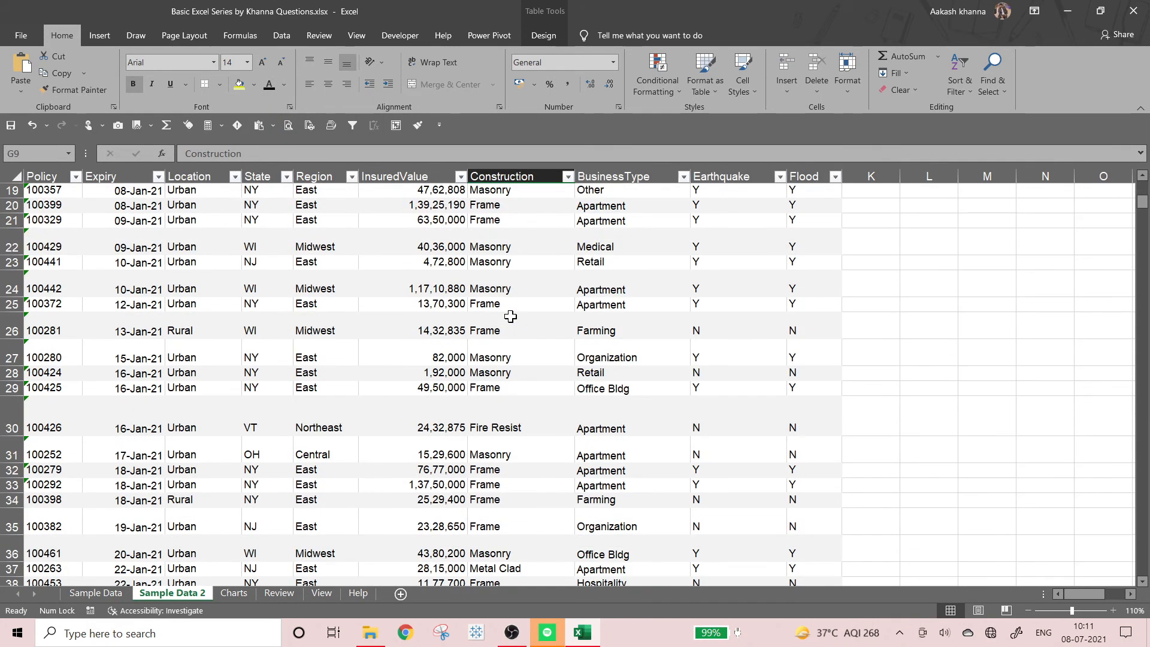
scroll(510, 316, up, 6)
Check the policy table's data range in the Resize Table settings without changing it
click(409, 422)
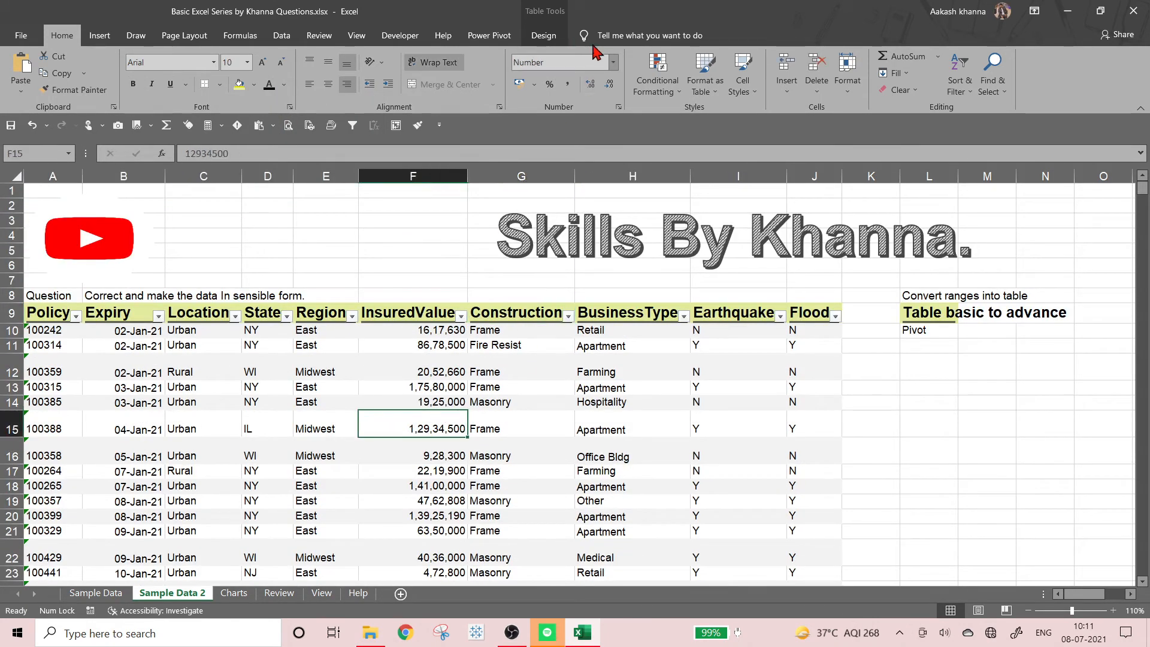
click(548, 38)
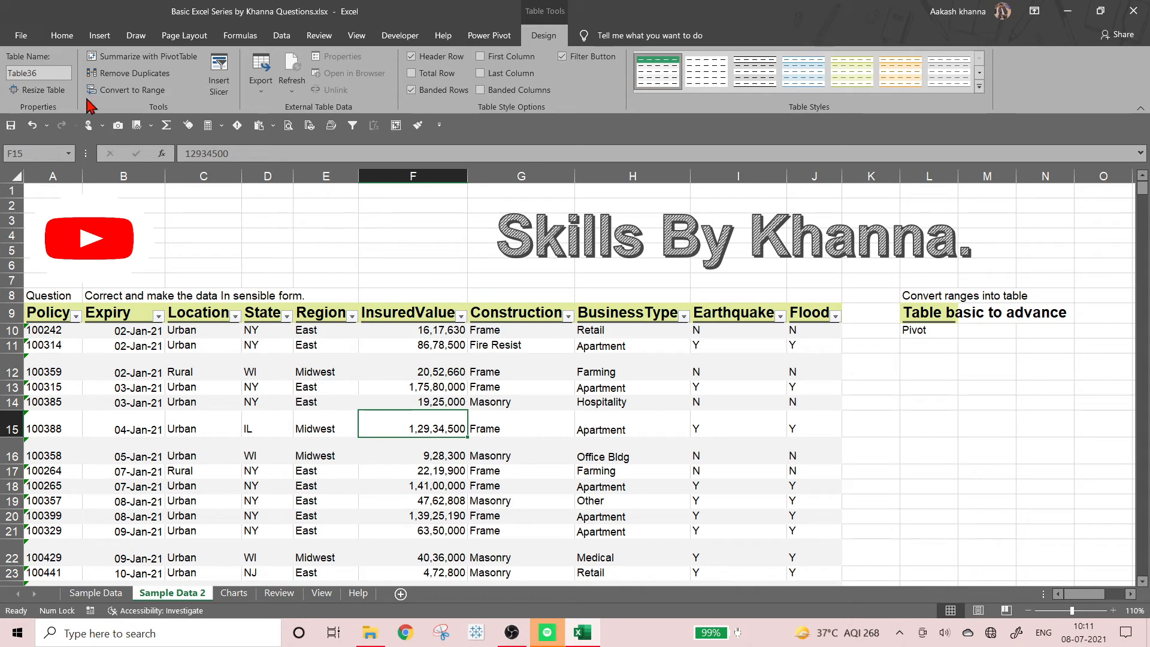
click(40, 91)
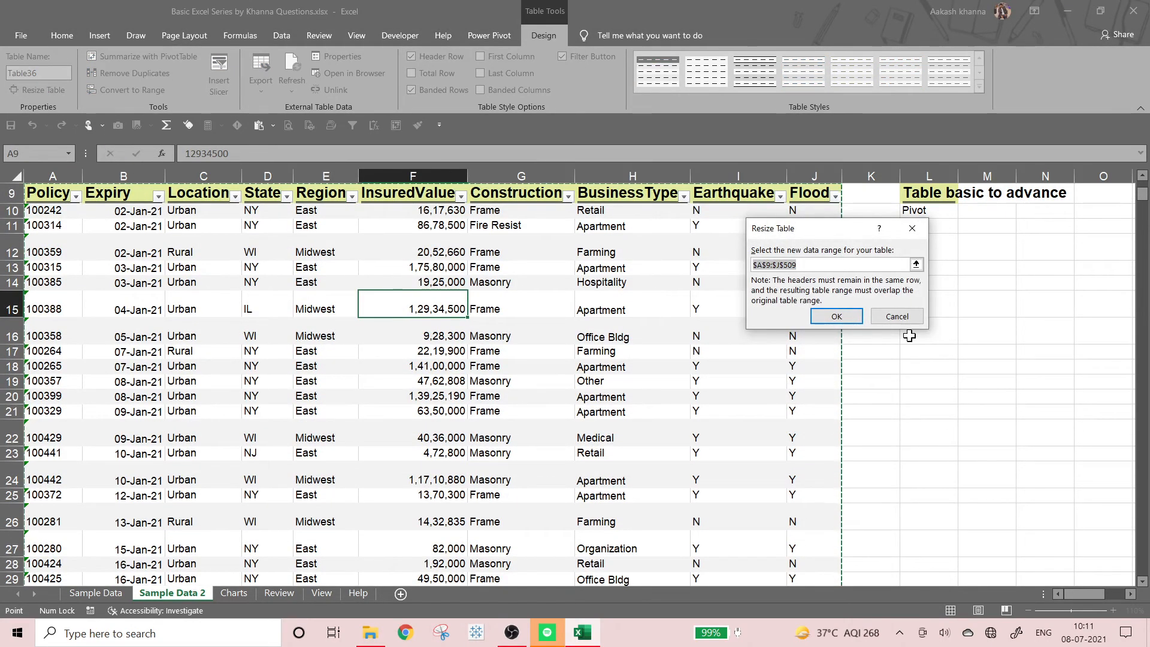
click(907, 316)
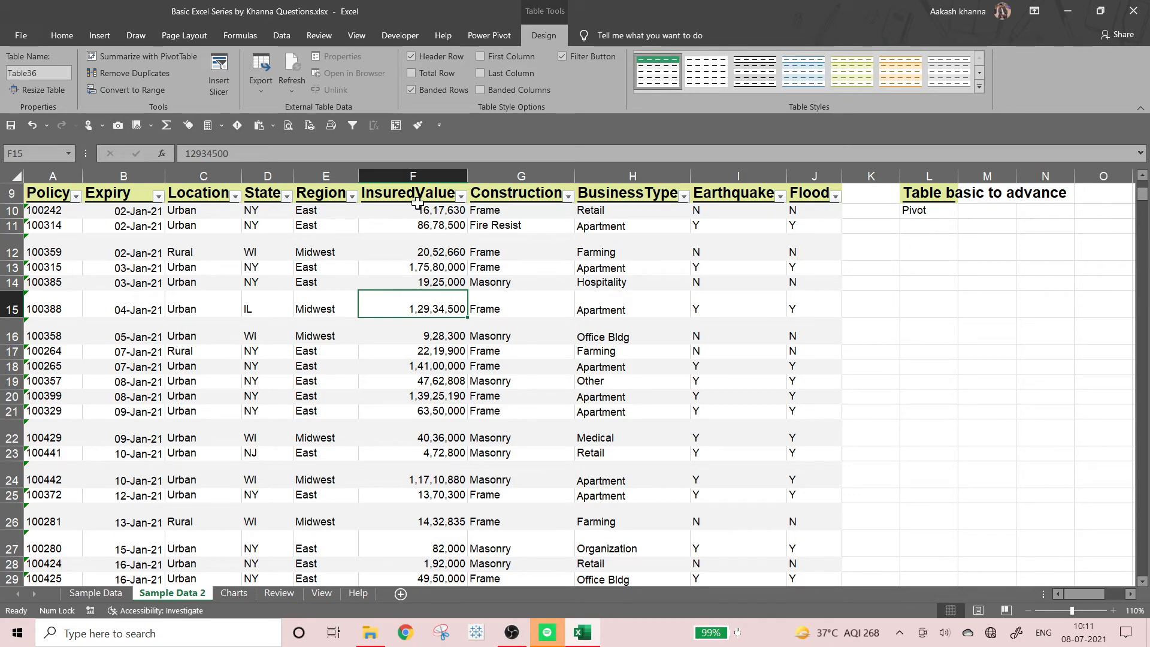
scroll(893, 334, up, 2)
Add a total row beneath the last record of the policy table, in row 510
click(950, 264)
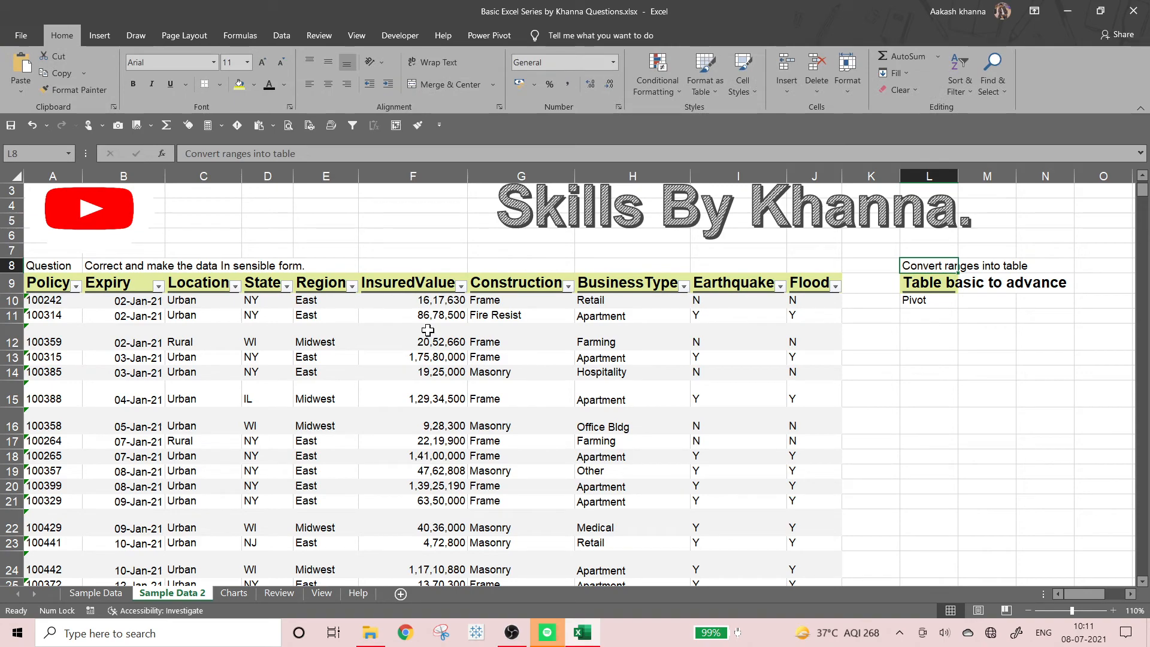
scroll(147, 366, down, 4)
scroll(146, 366, down, 20)
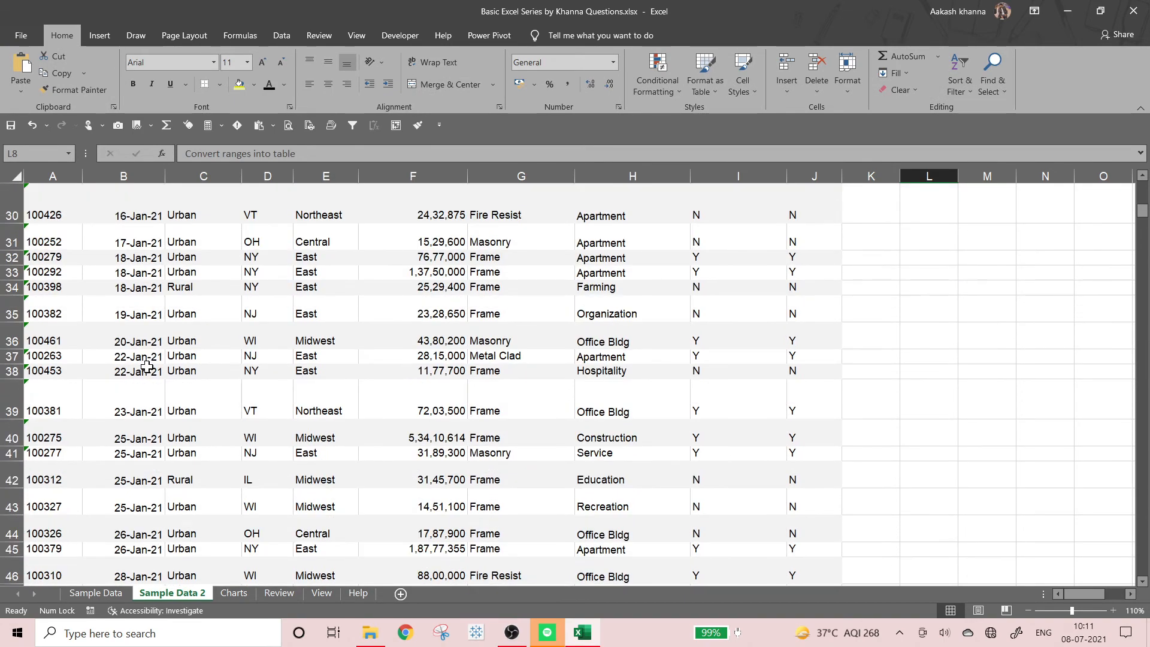
scroll(158, 369, down, 20)
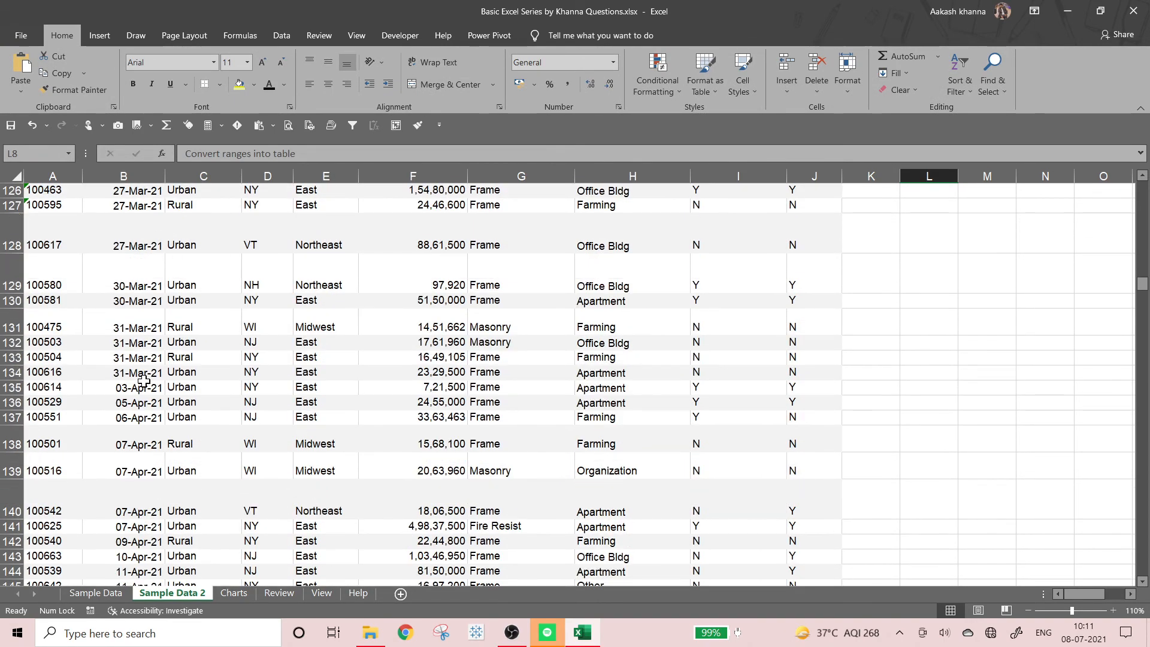
scroll(162, 438, down, 20)
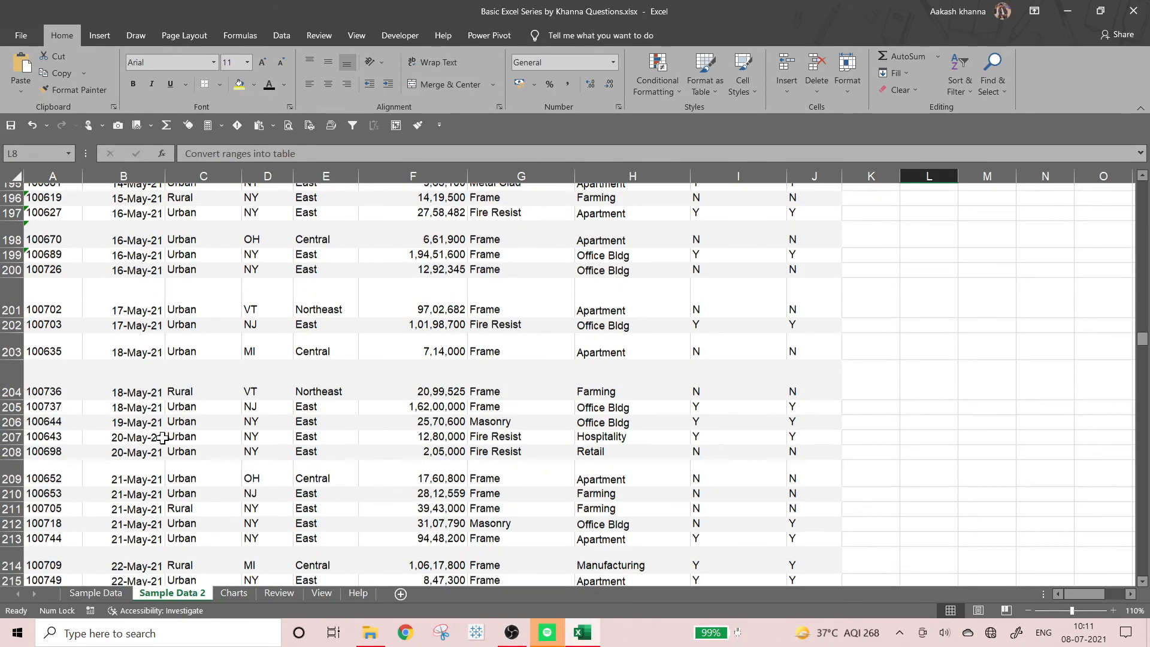
scroll(181, 443, down, 20)
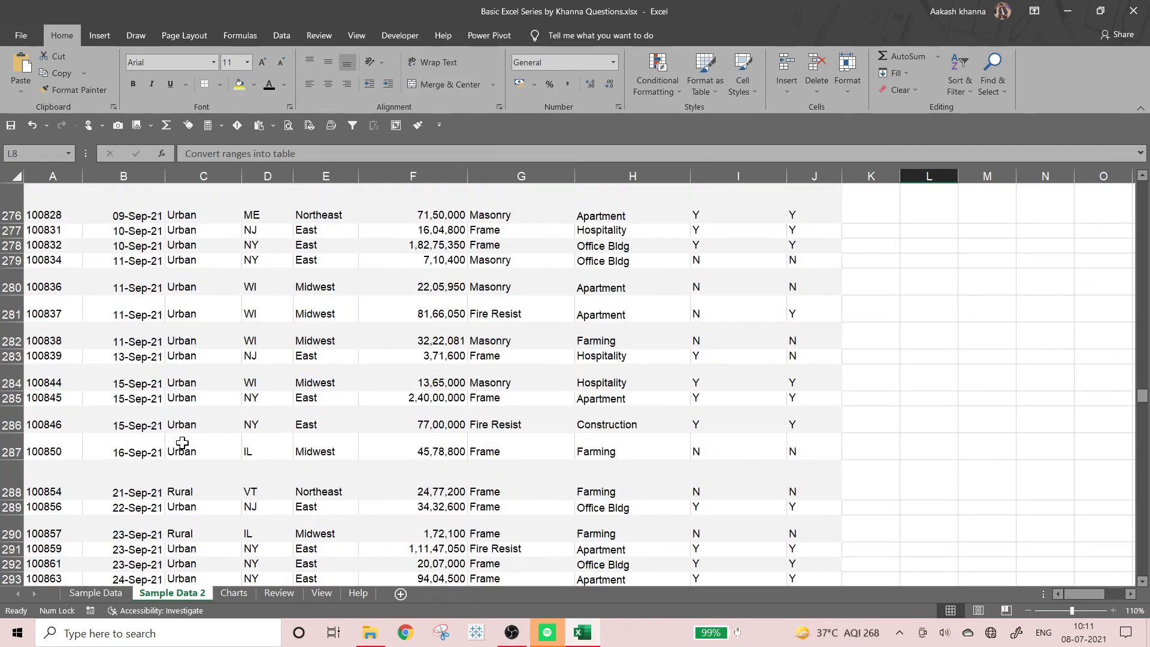
scroll(187, 439, down, 20)
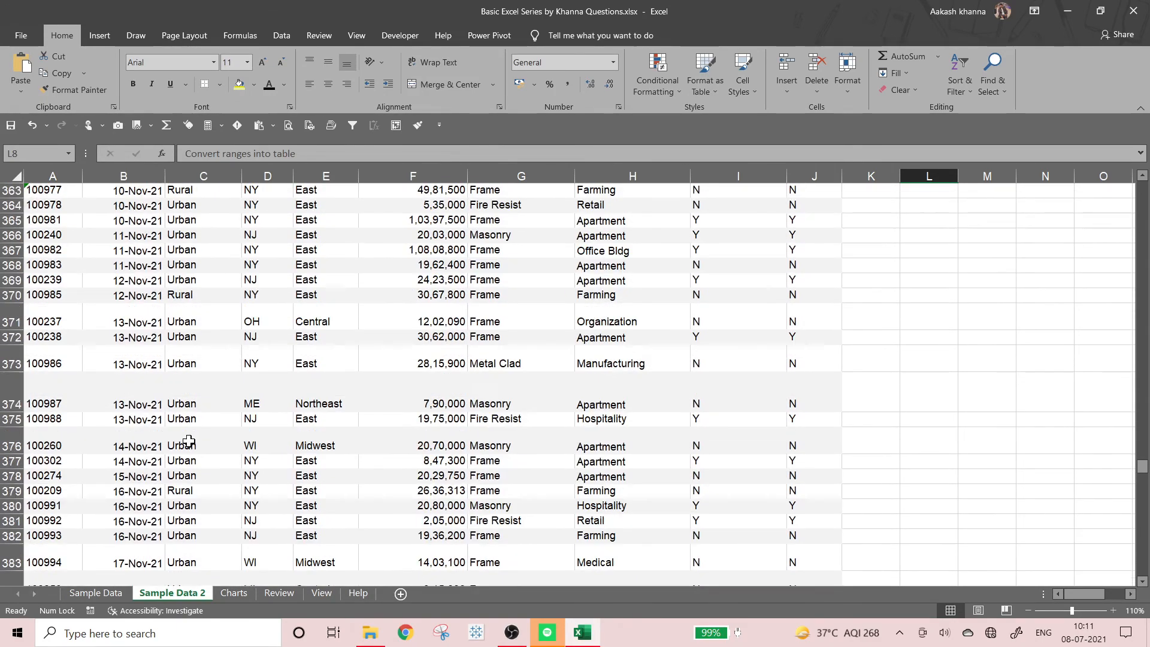
scroll(190, 455, down, 20)
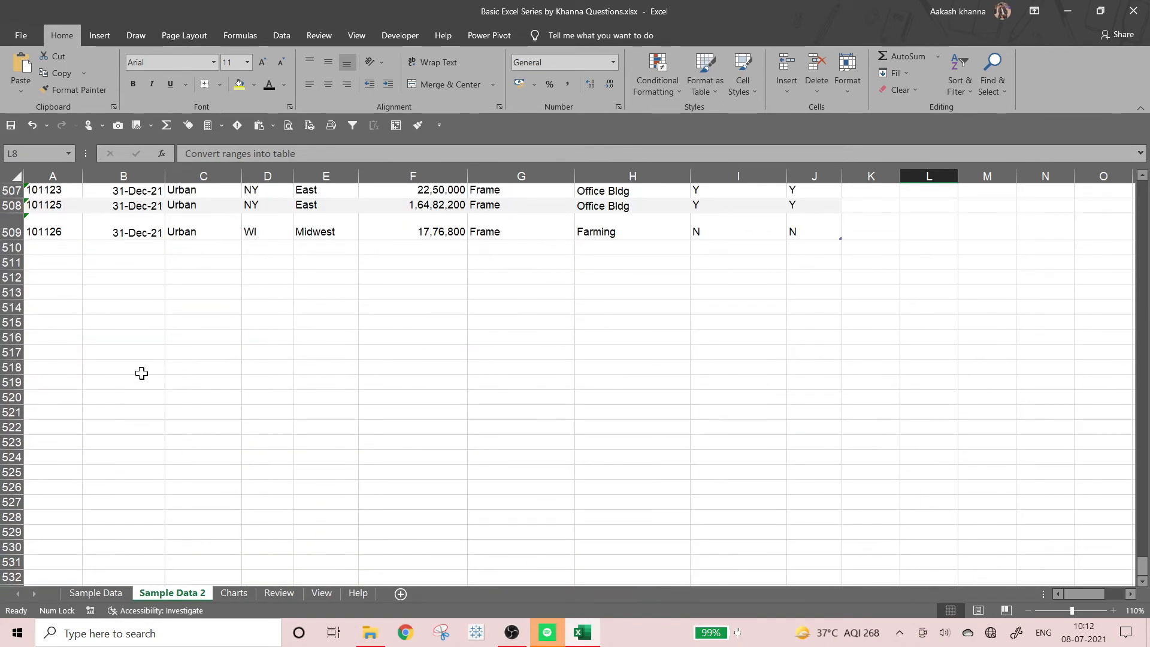
click(42, 248)
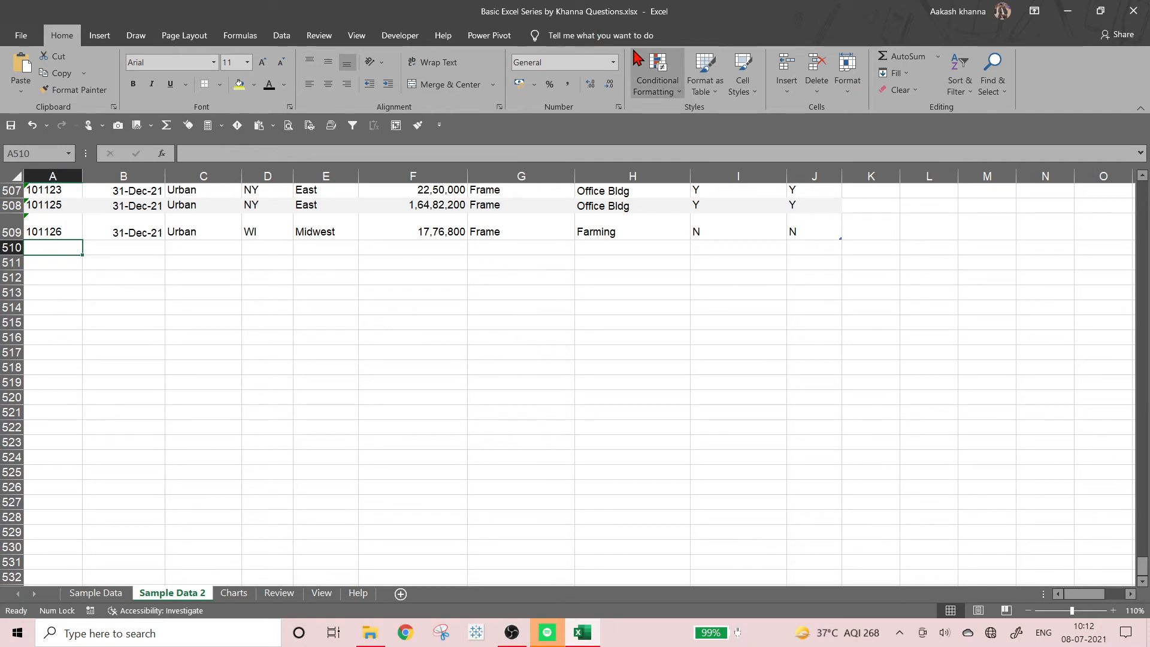
click(412, 229)
click(543, 36)
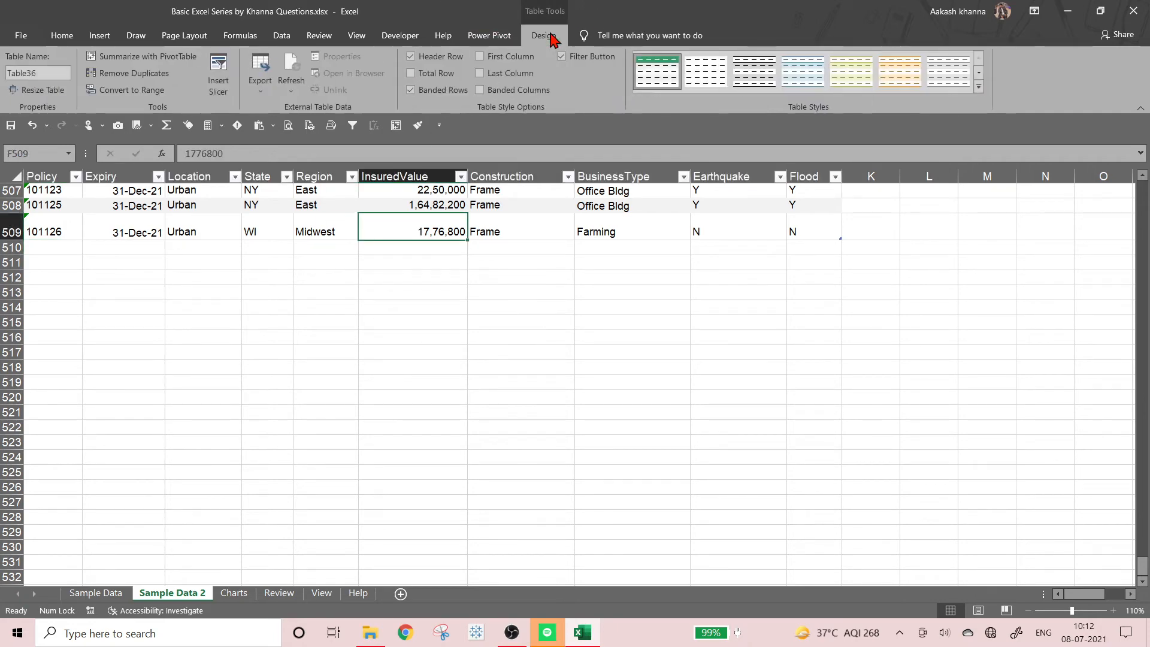
click(436, 73)
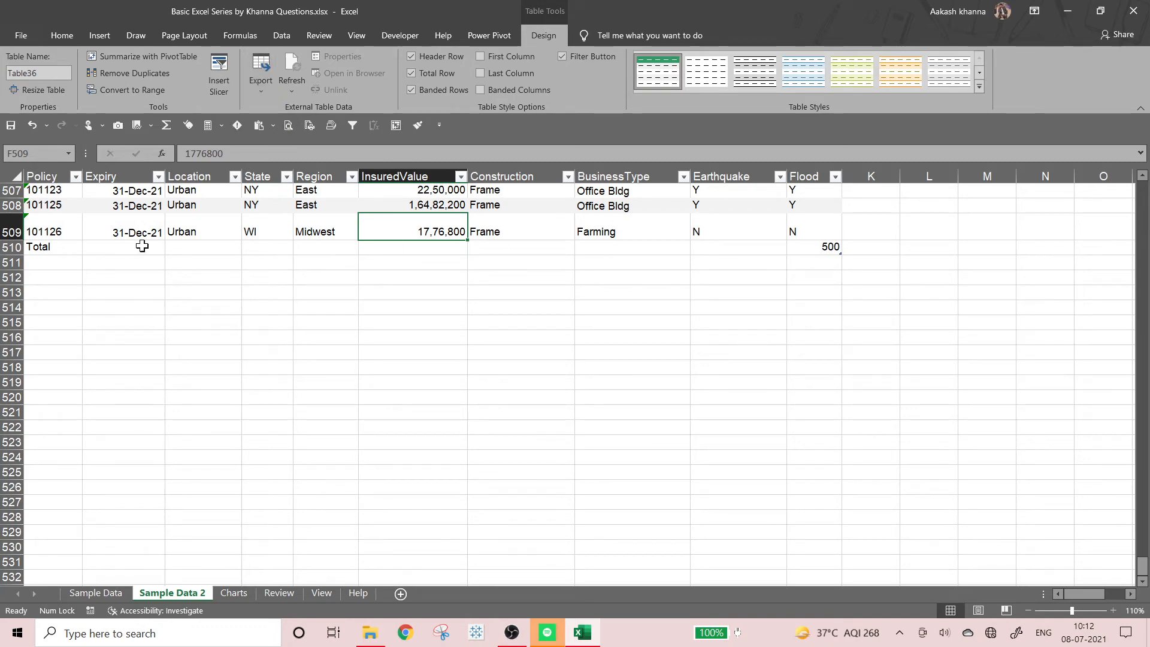
Check the summary functions offered for the Flood column's total without changing it
click(802, 247)
click(848, 248)
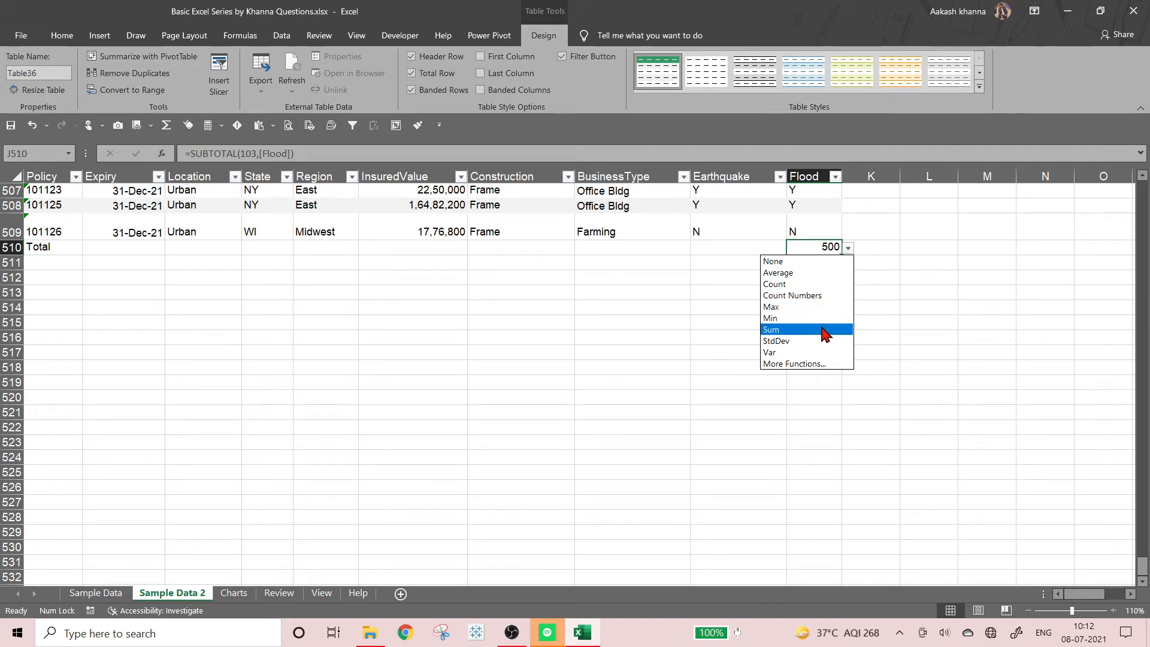
click(655, 308)
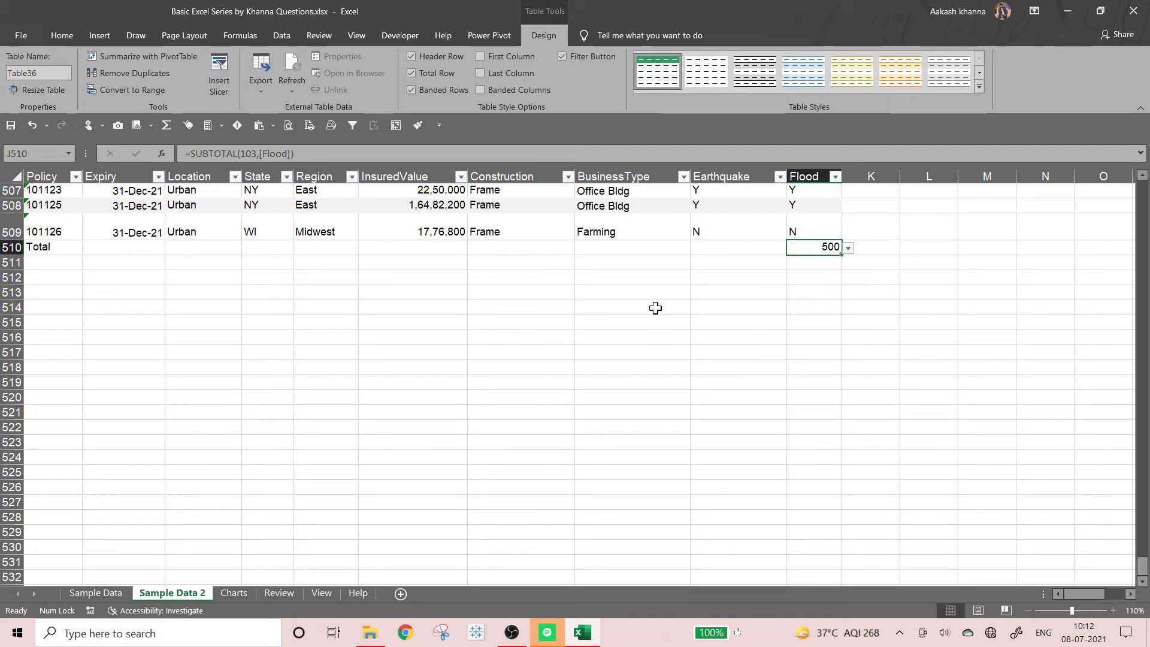
Set the InsuredValue column's total in cell F510 to Sum
scroll(444, 238, up, 3)
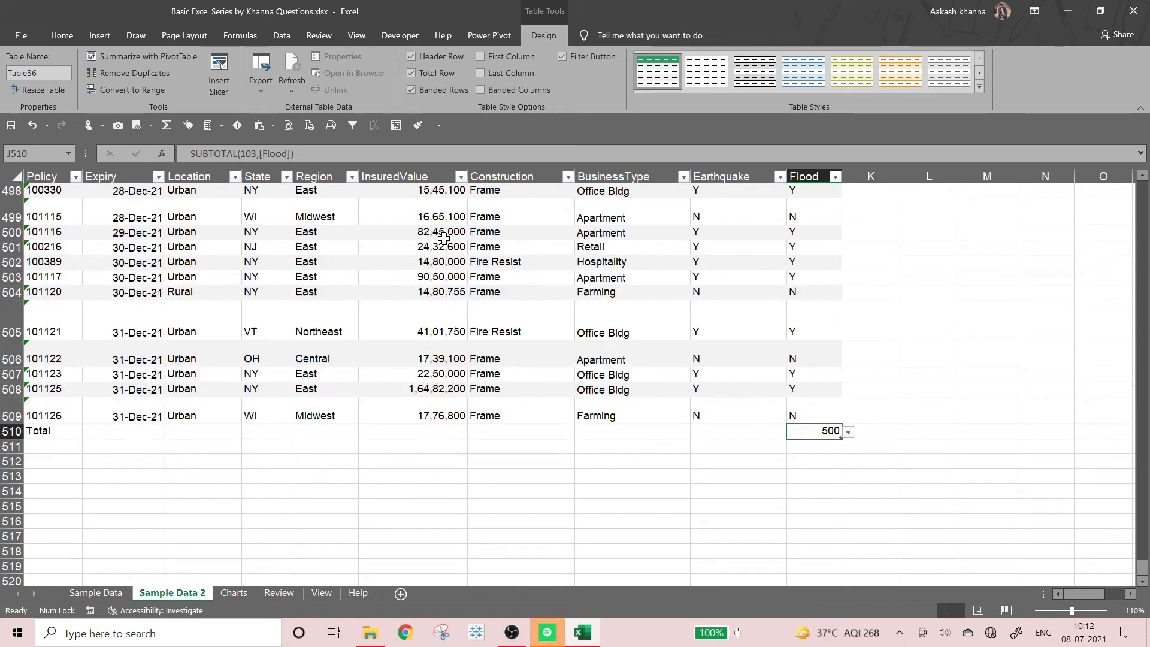
click(407, 434)
click(473, 432)
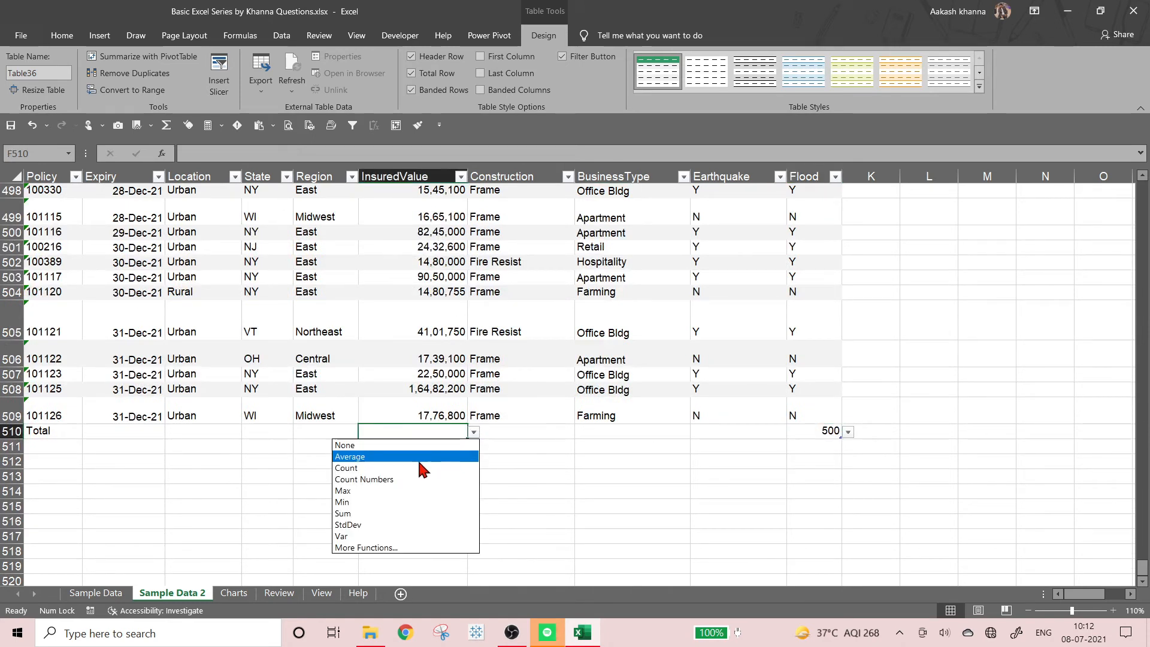
click(353, 513)
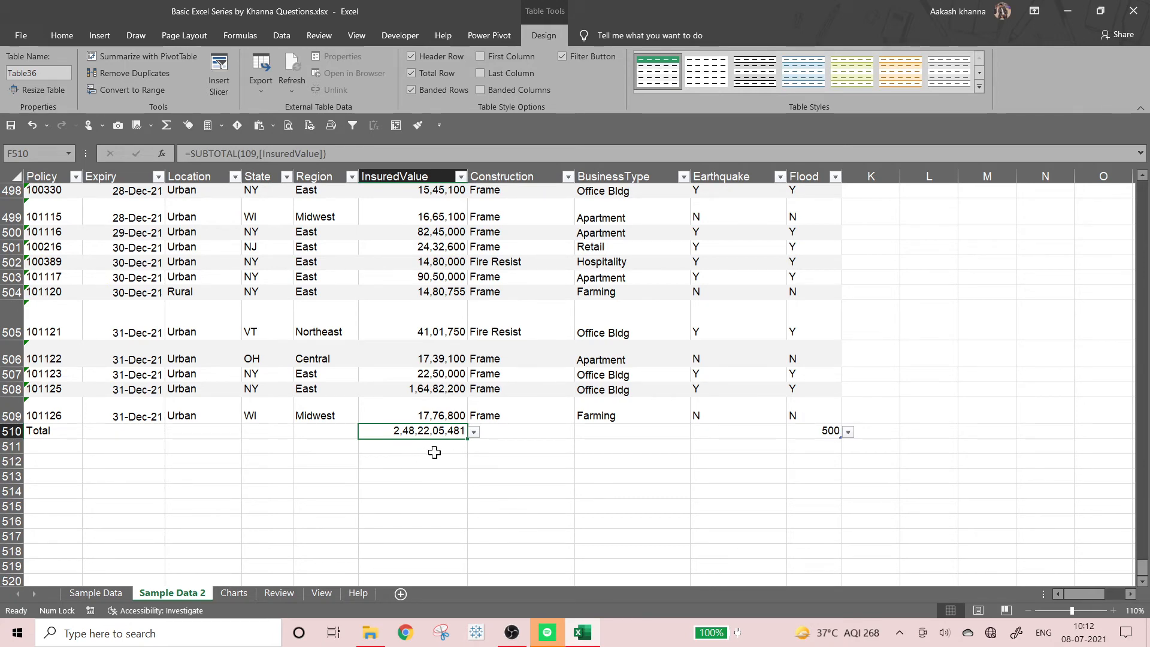
Look through the policy table from its total row up to the headers and back down to the last records
scroll(512, 445, up, 2)
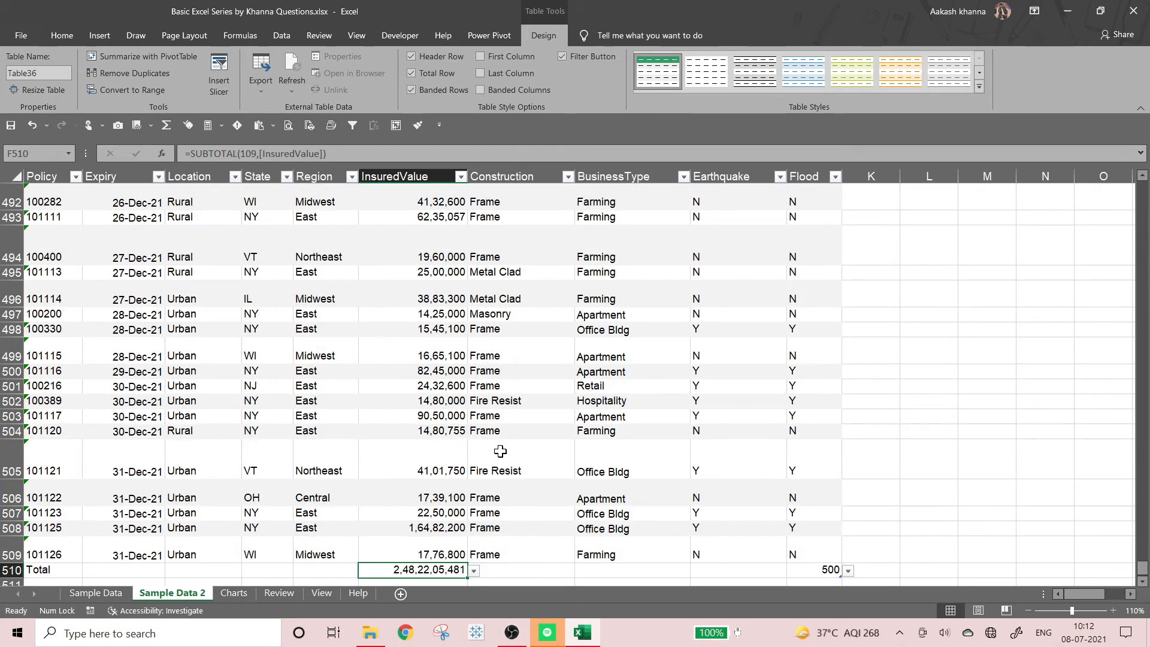
scroll(449, 412, down, 3)
scroll(436, 398, up, 3)
scroll(436, 398, down, 4)
scroll(435, 395, up, 2)
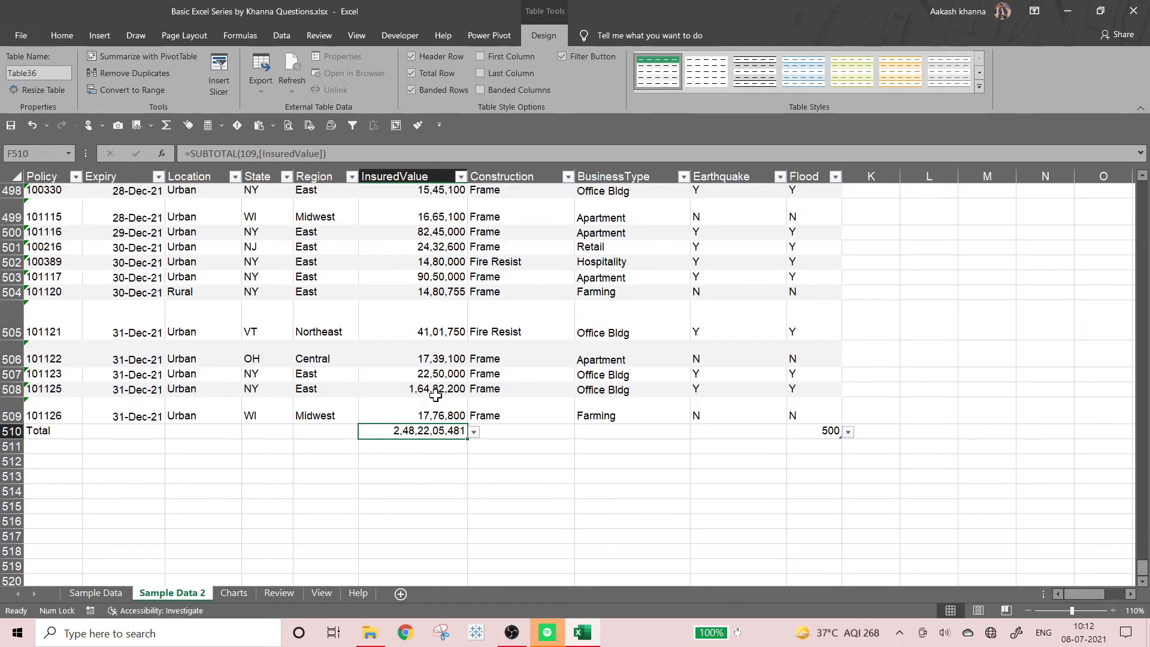
scroll(436, 395, up, 1)
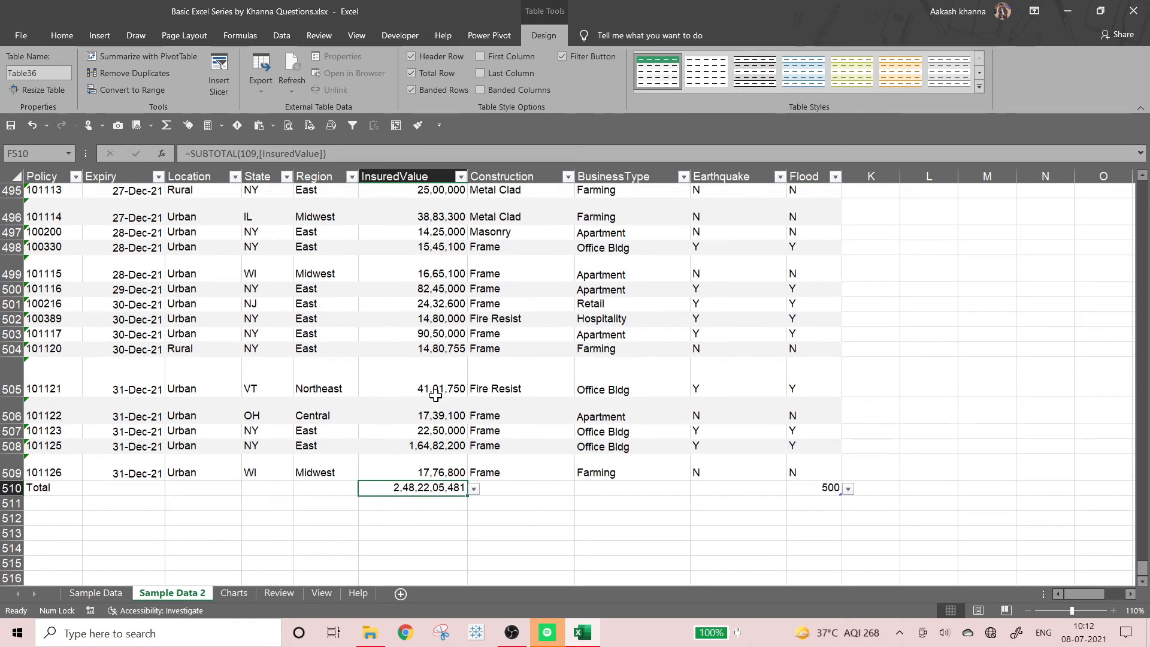
scroll(436, 395, up, 5)
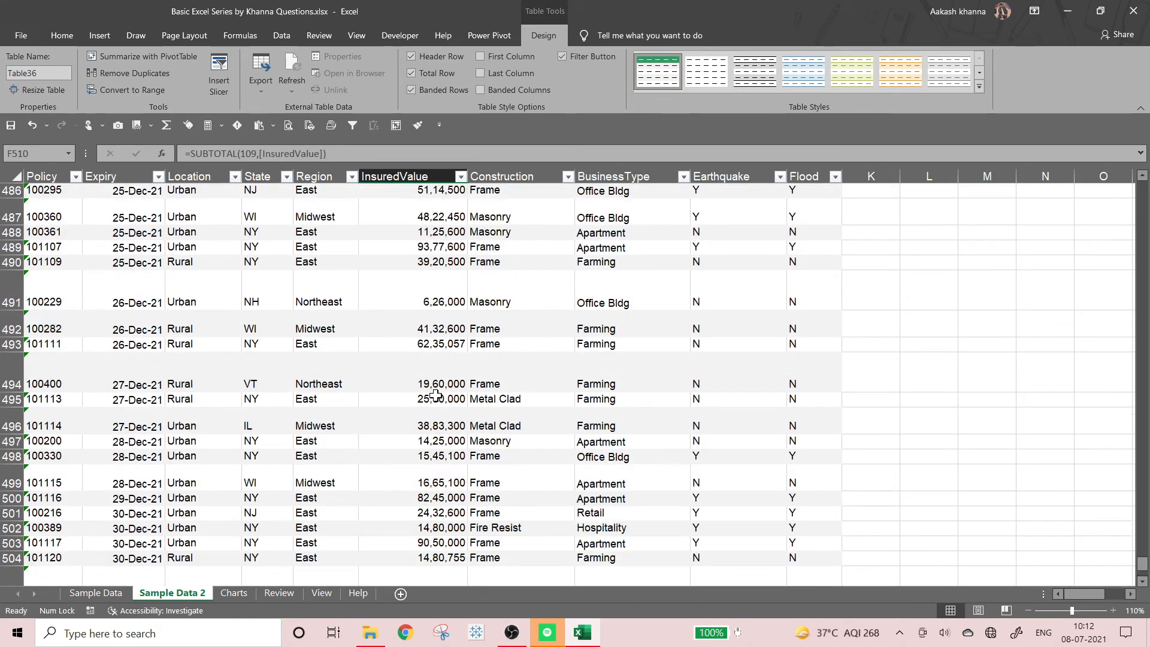
scroll(435, 394, down, 4)
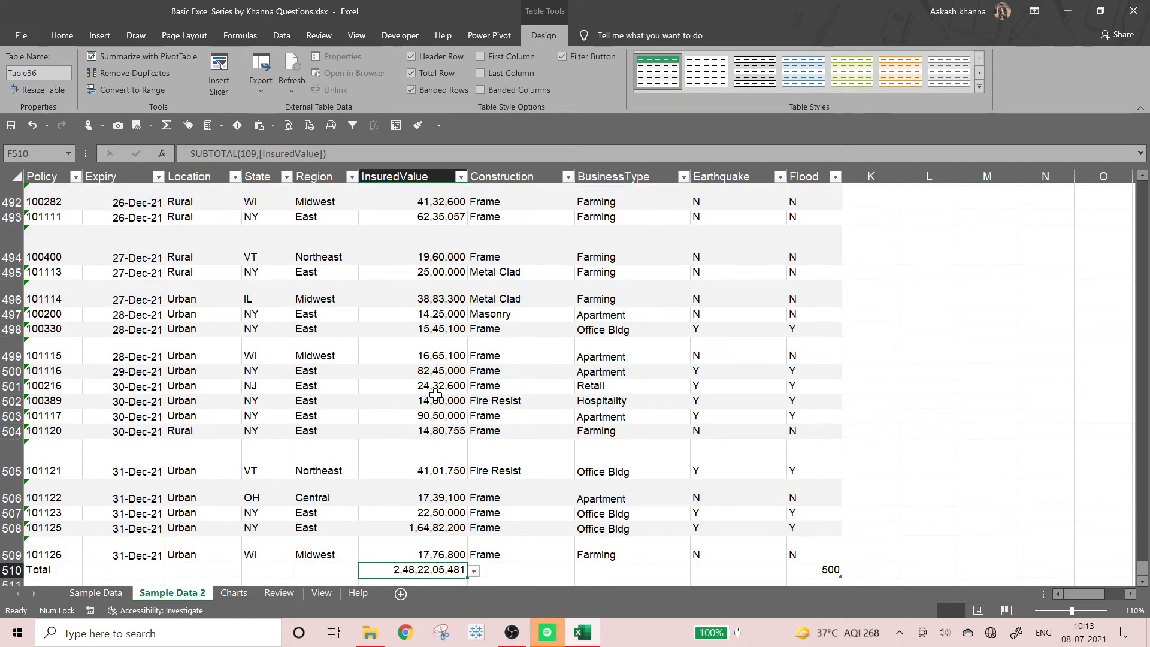
scroll(435, 395, down, 3)
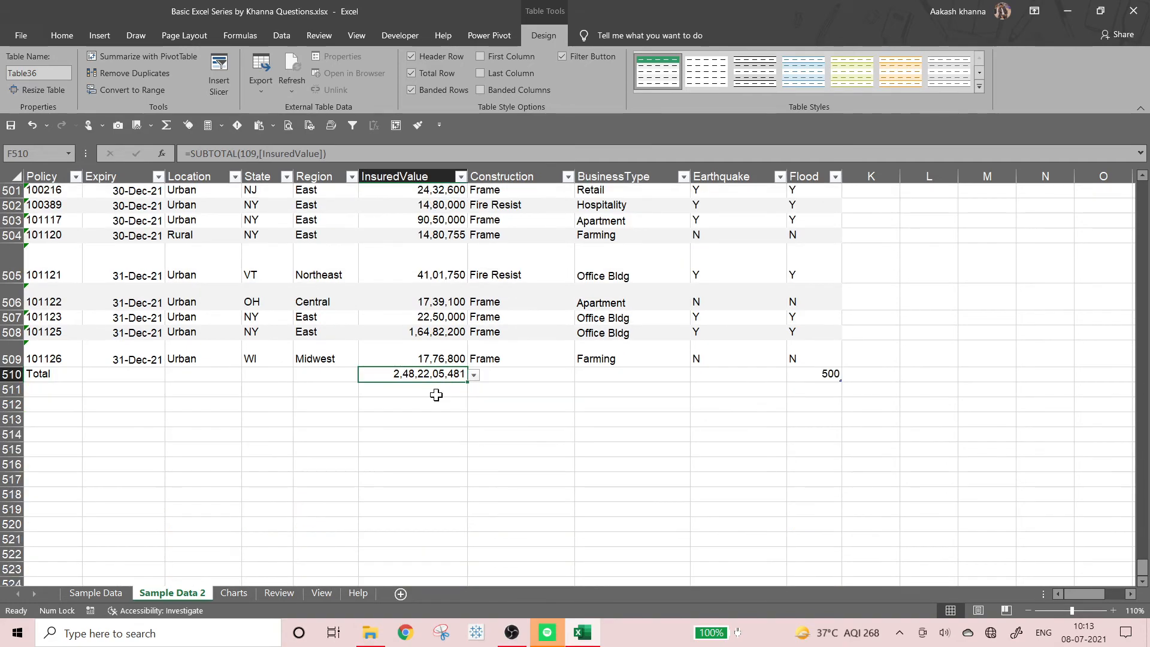
scroll(436, 395, up, 7)
scroll(436, 395, down, 5)
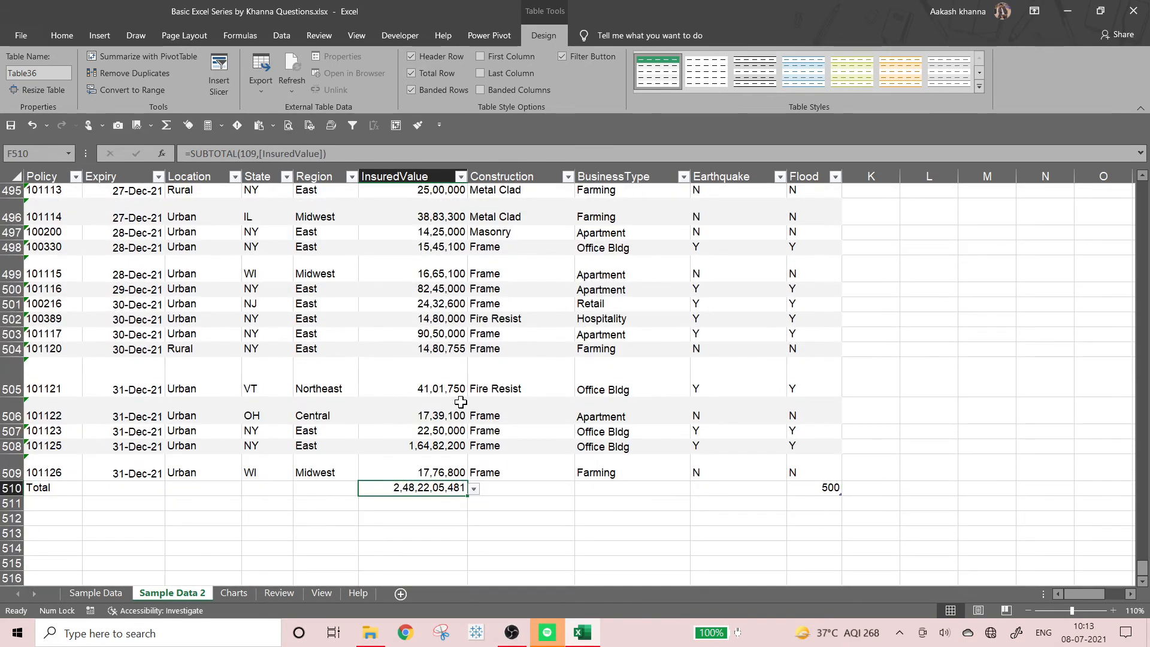
scroll(449, 398, up, 20)
scroll(461, 402, up, 5)
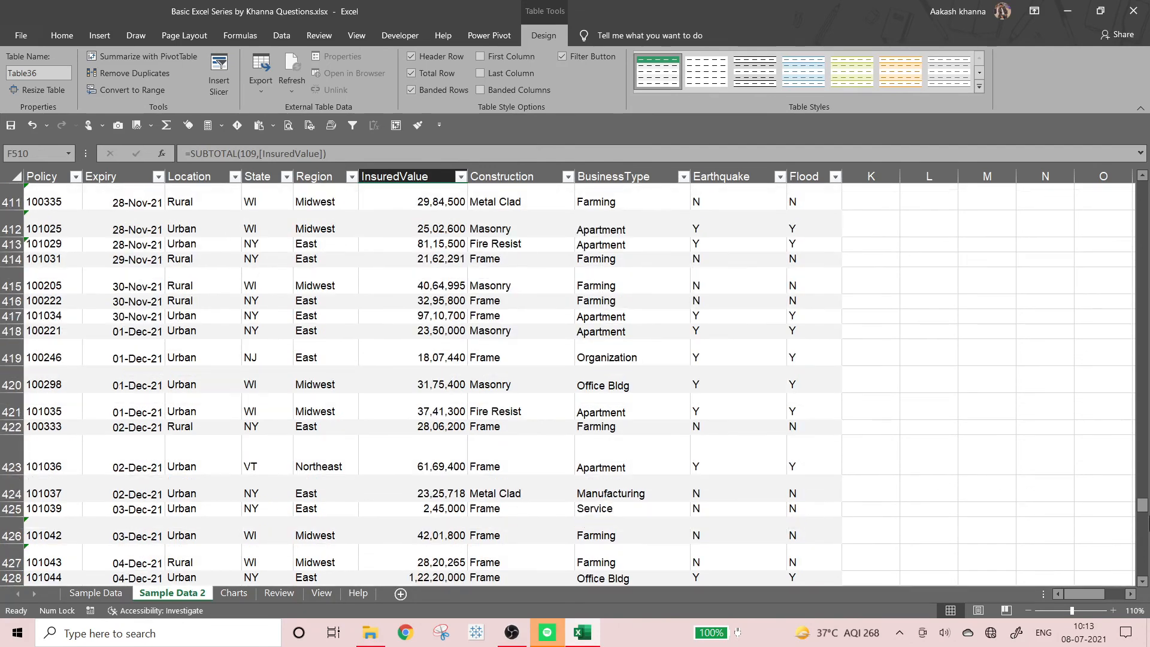
drag(1142, 509, 1141, 410)
drag(1142, 503, 1140, 194)
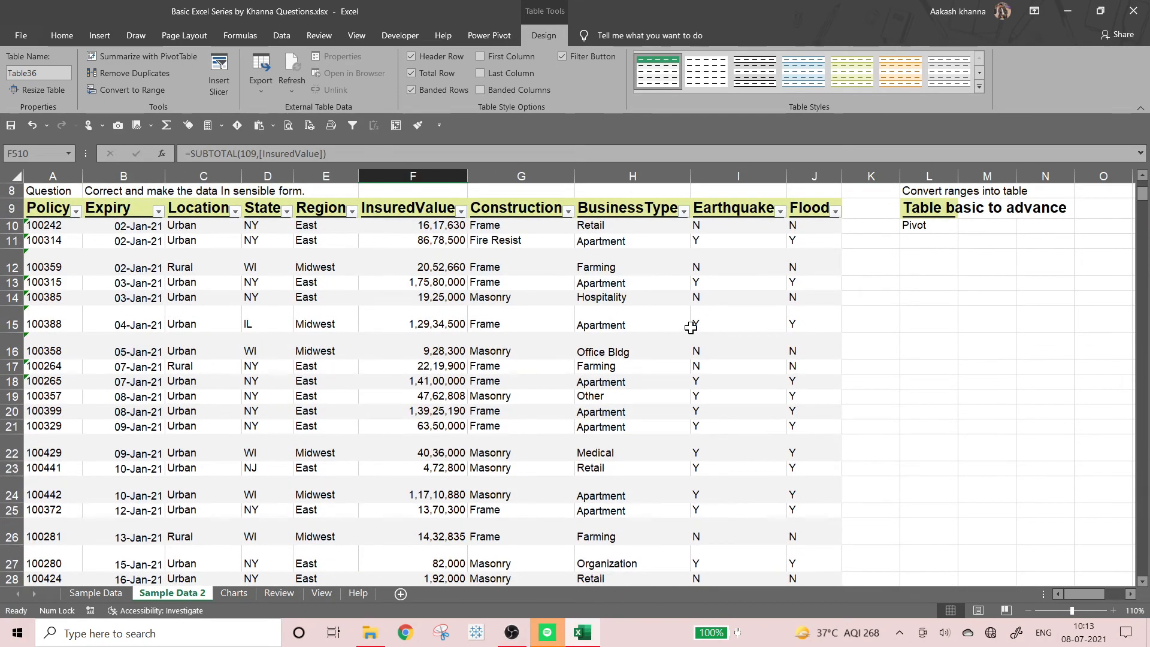
scroll(691, 328, up, 3)
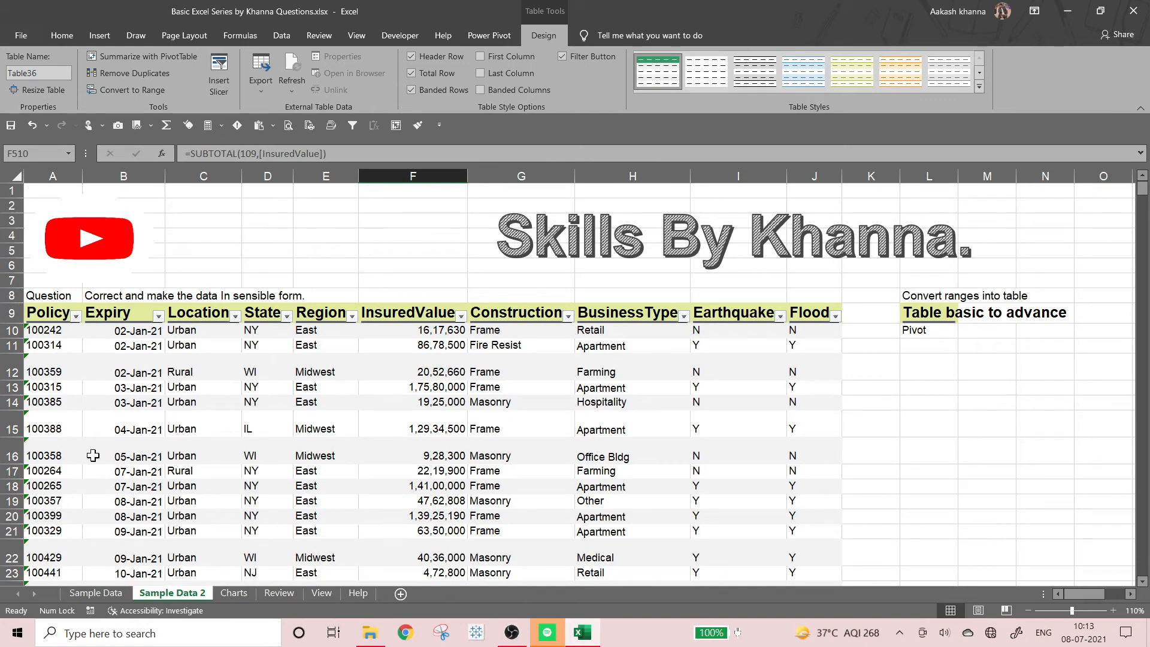
scroll(653, 539, down, 10)
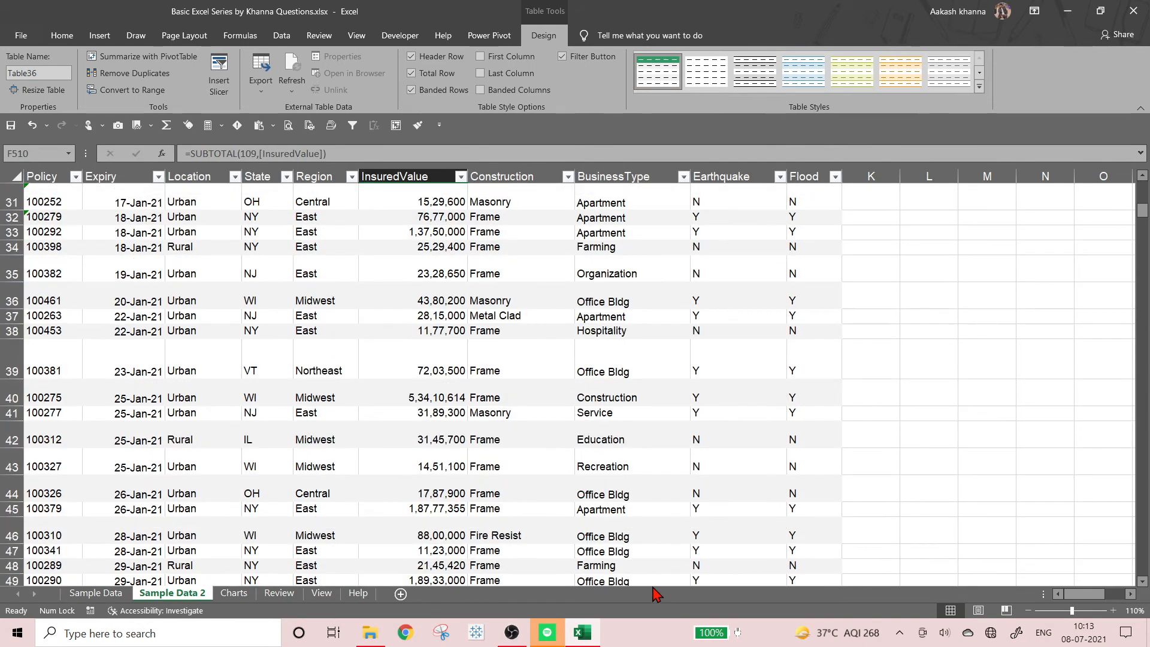
scroll(663, 566, down, 20)
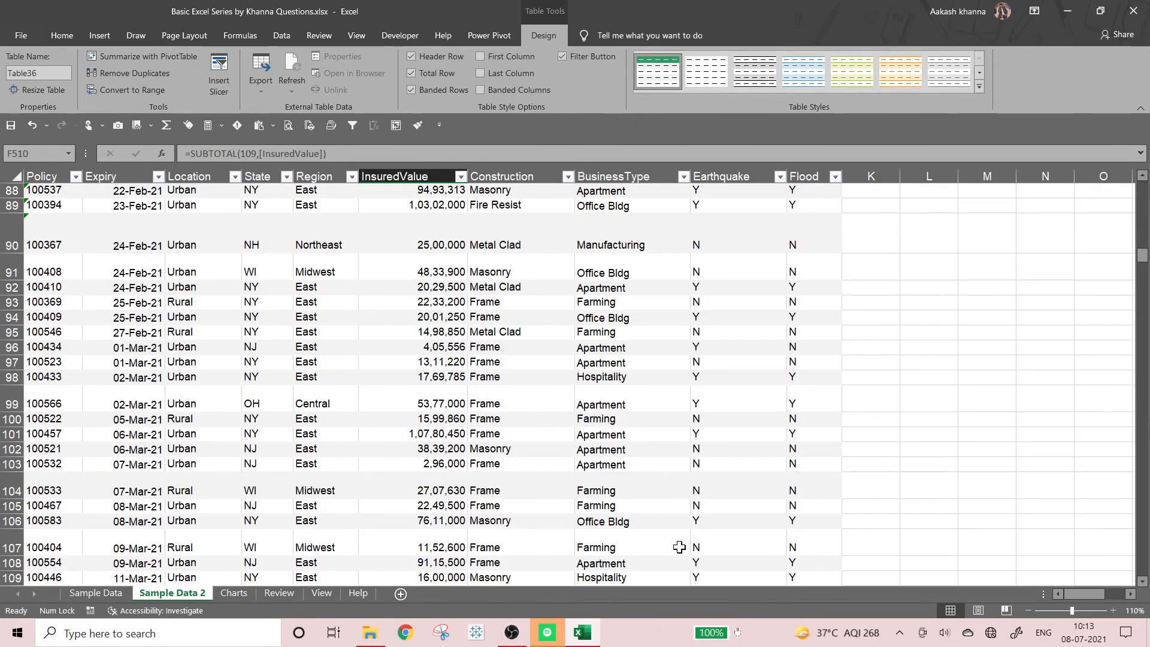
scroll(679, 547, down, 20)
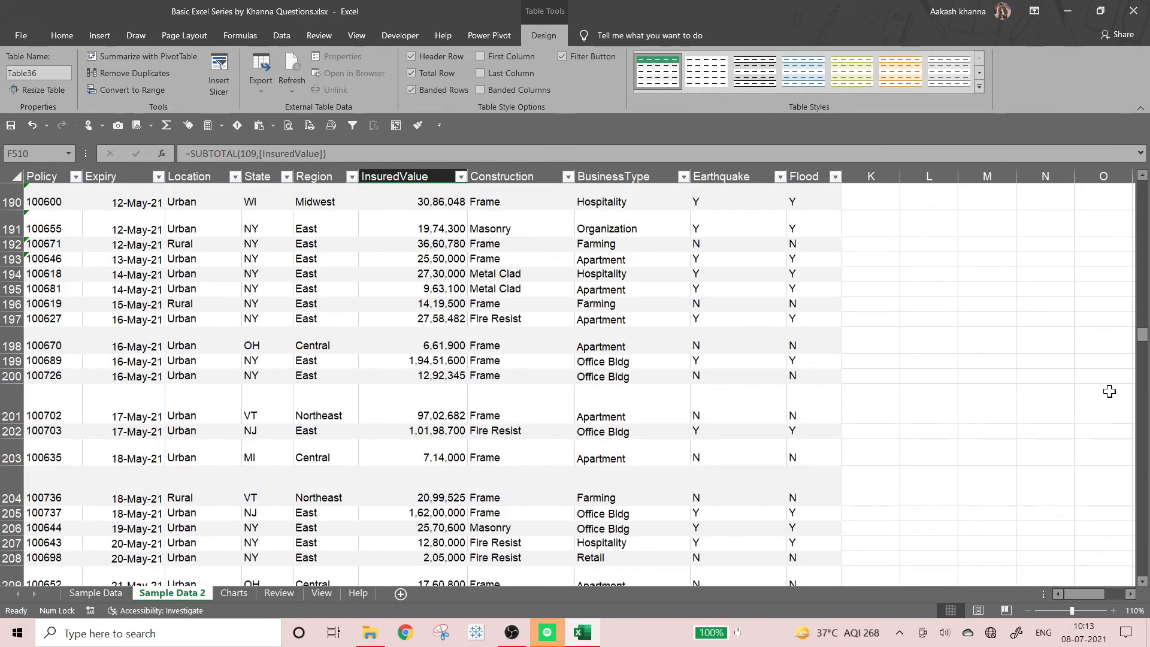
drag(1142, 338, 1141, 568)
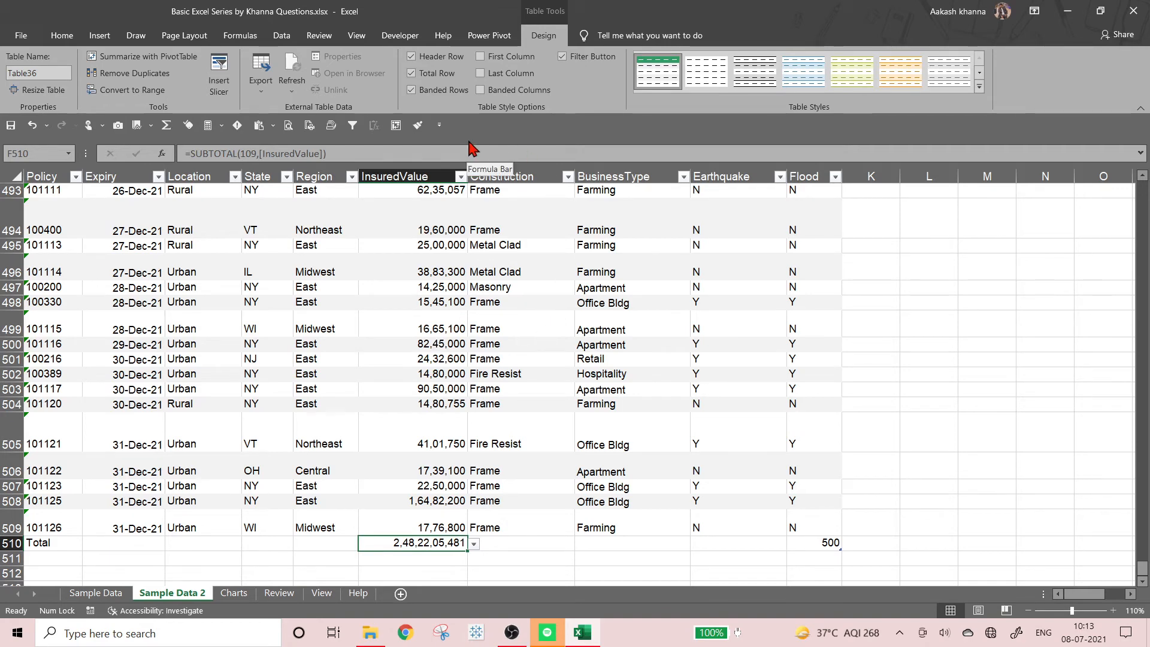
Try to rename the policy table as "Policy Table", with a space in the name
click(46, 74)
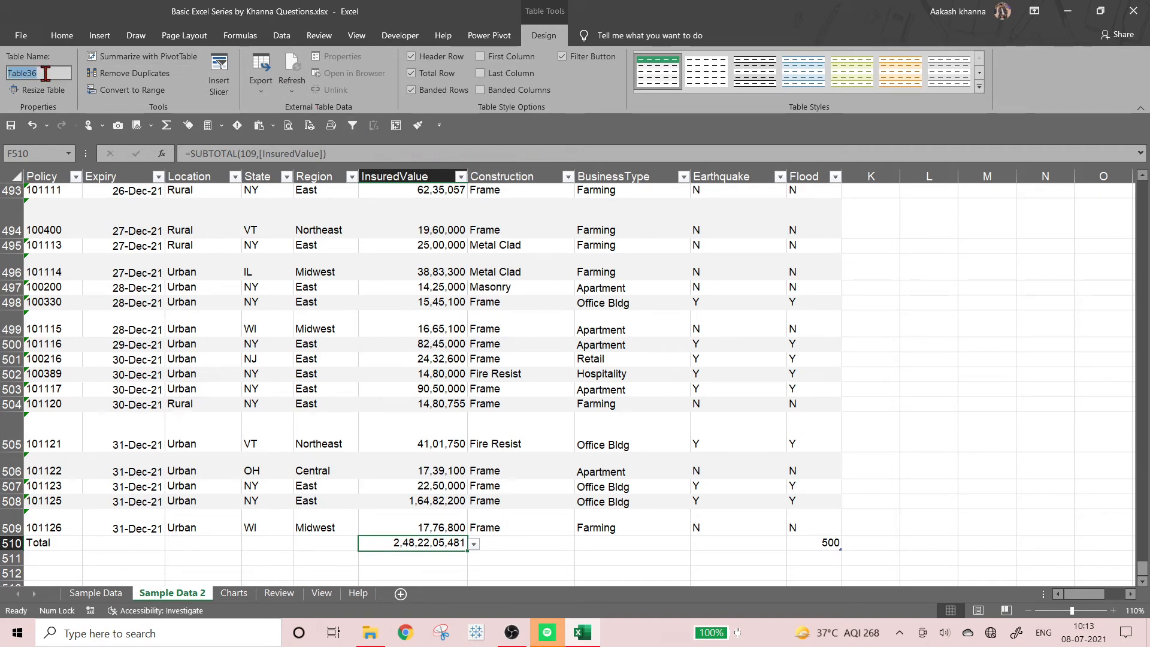
text(Policy Table)
key(Return)
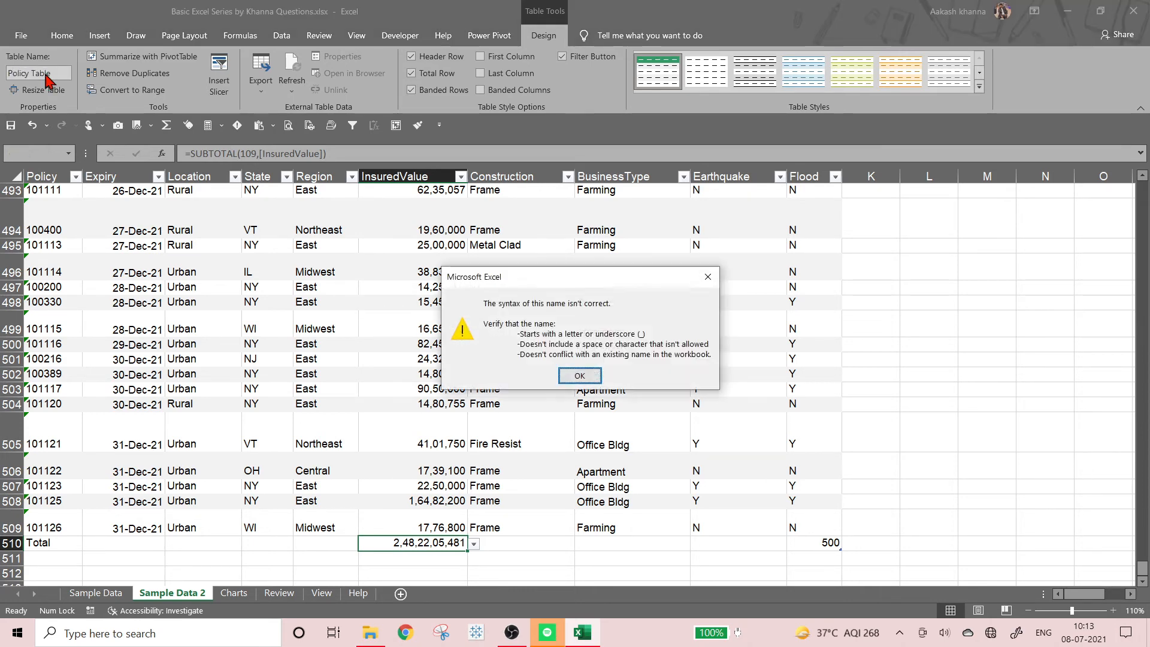
click(579, 376)
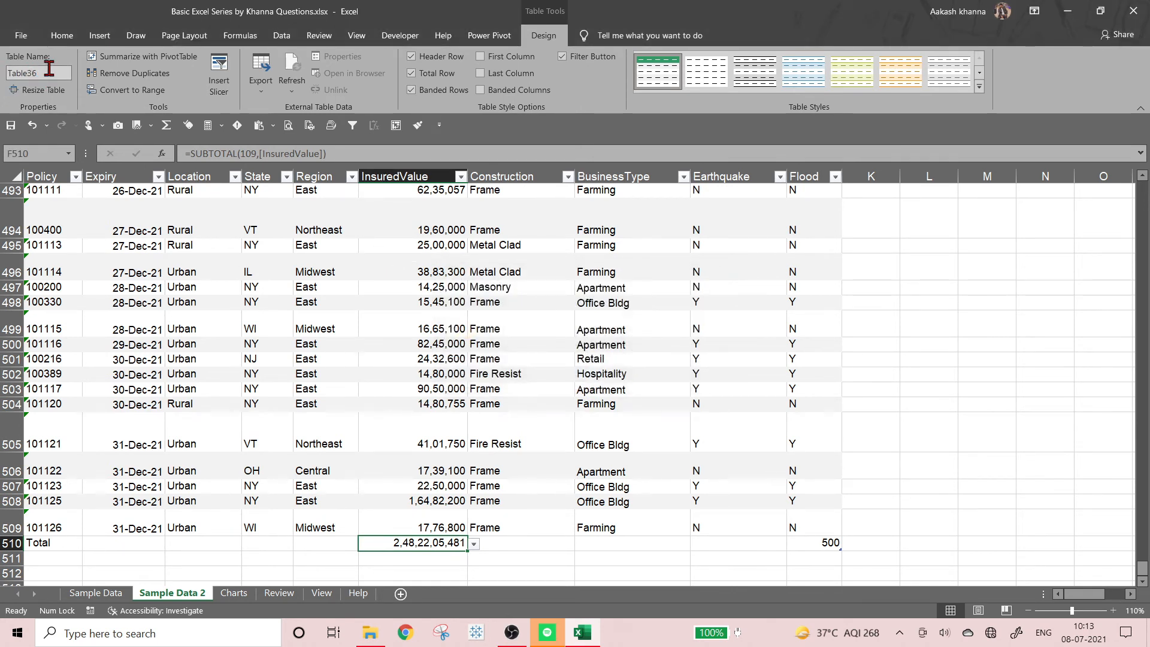
Rename the table as PolicyTable and check its data range in the Resize Table settings without changing it
double_click(49, 69)
text(Policy)
click(60, 95)
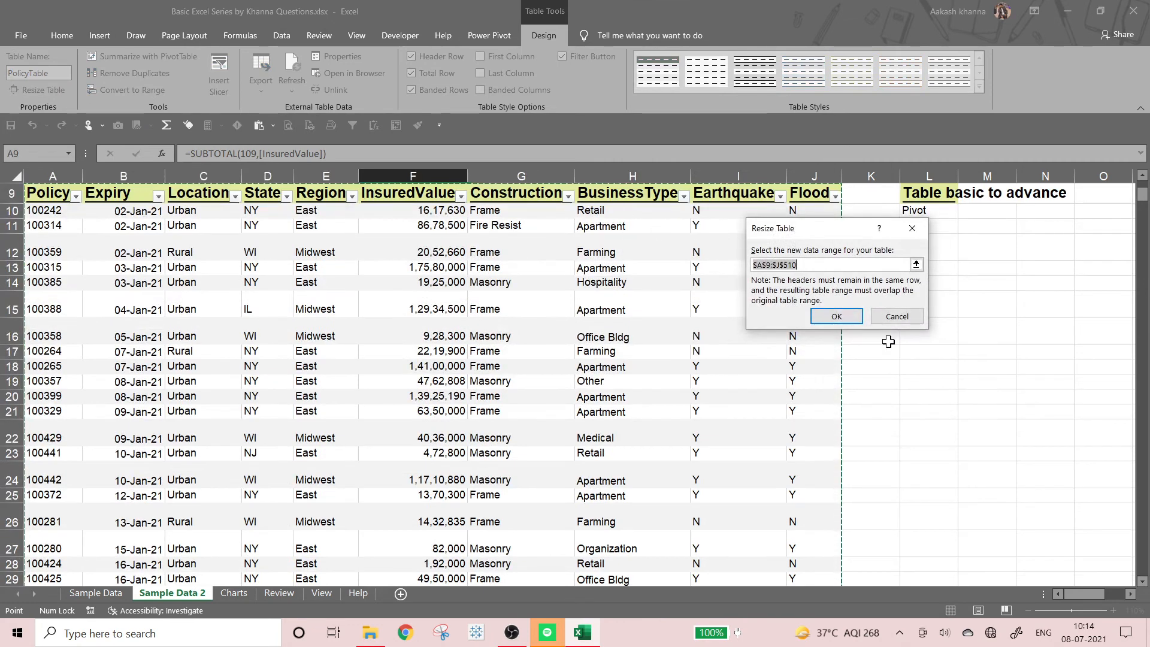
click(892, 315)
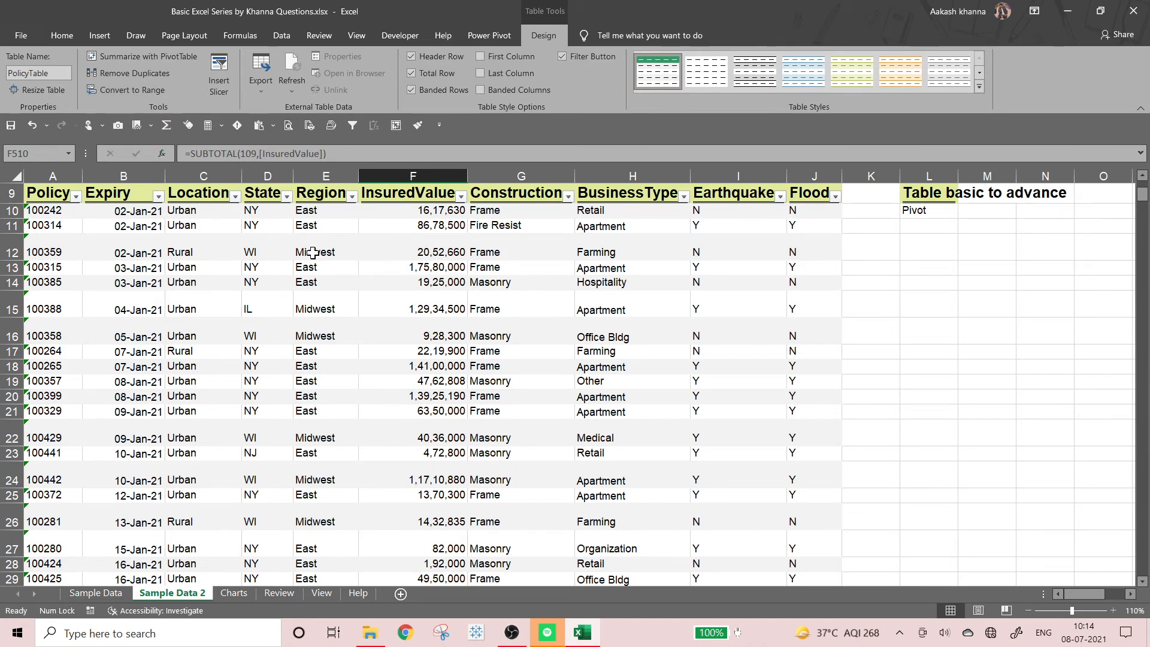
Turn on the First Column style option for the policy table
click(480, 56)
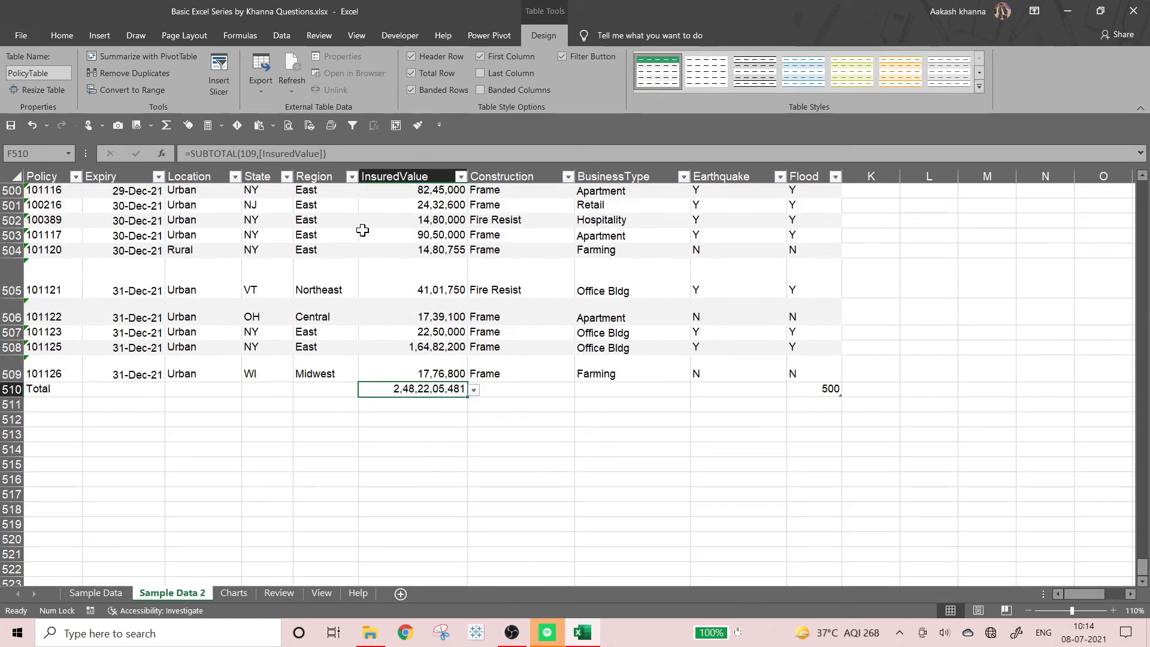
Turn on the Last Column and Banded Columns style options for the policy table, alongside First Column
scroll(299, 264, up, 8)
scroll(297, 278, up, 4)
click(306, 305)
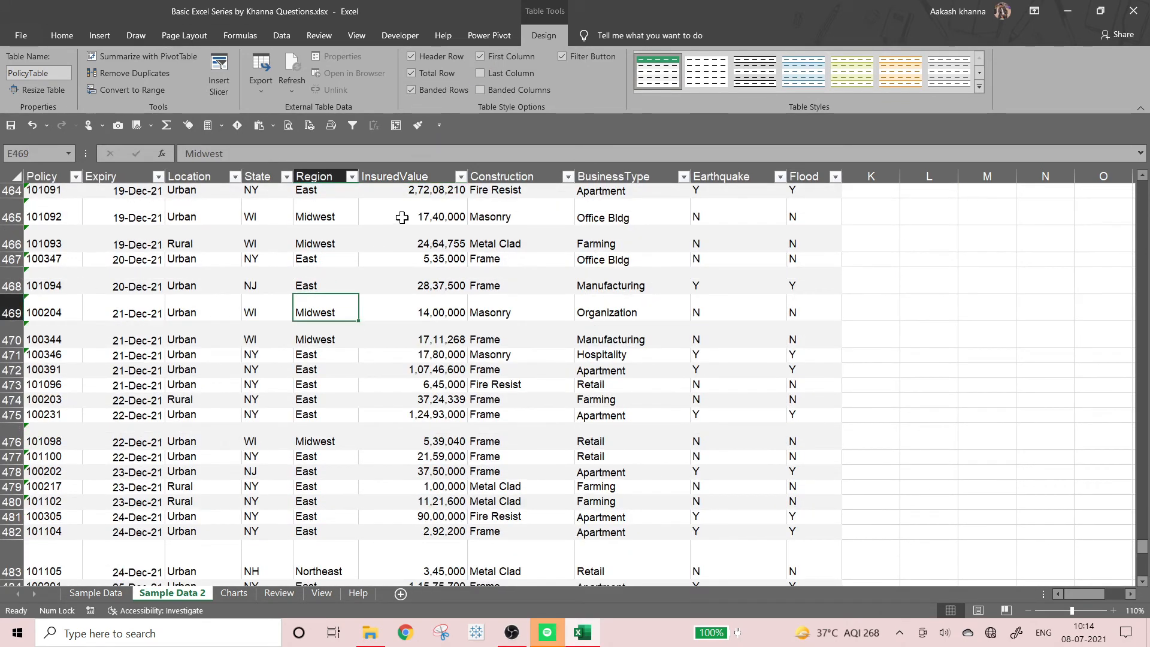
drag(1142, 548, 1142, 190)
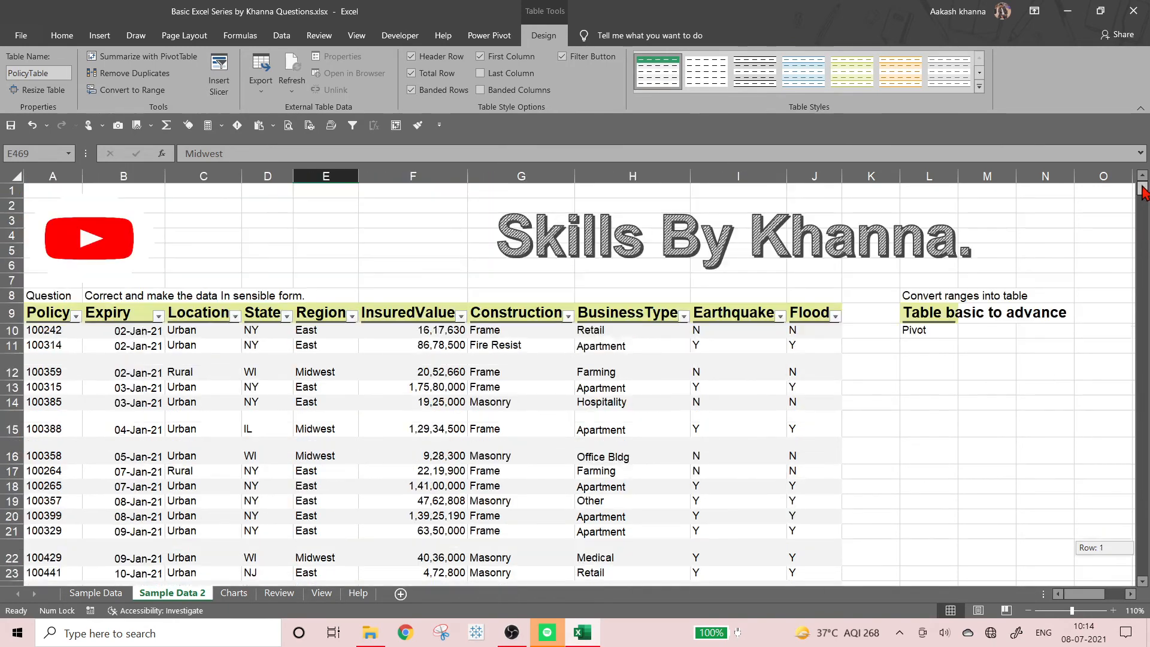
click(61, 346)
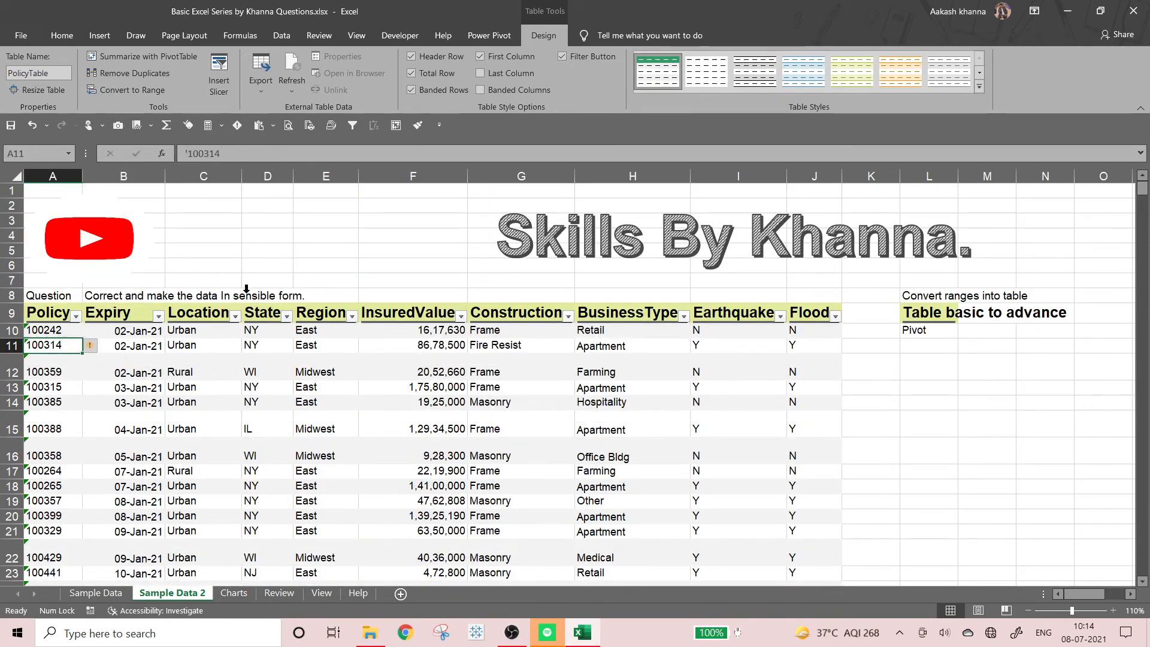
click(483, 57)
click(482, 91)
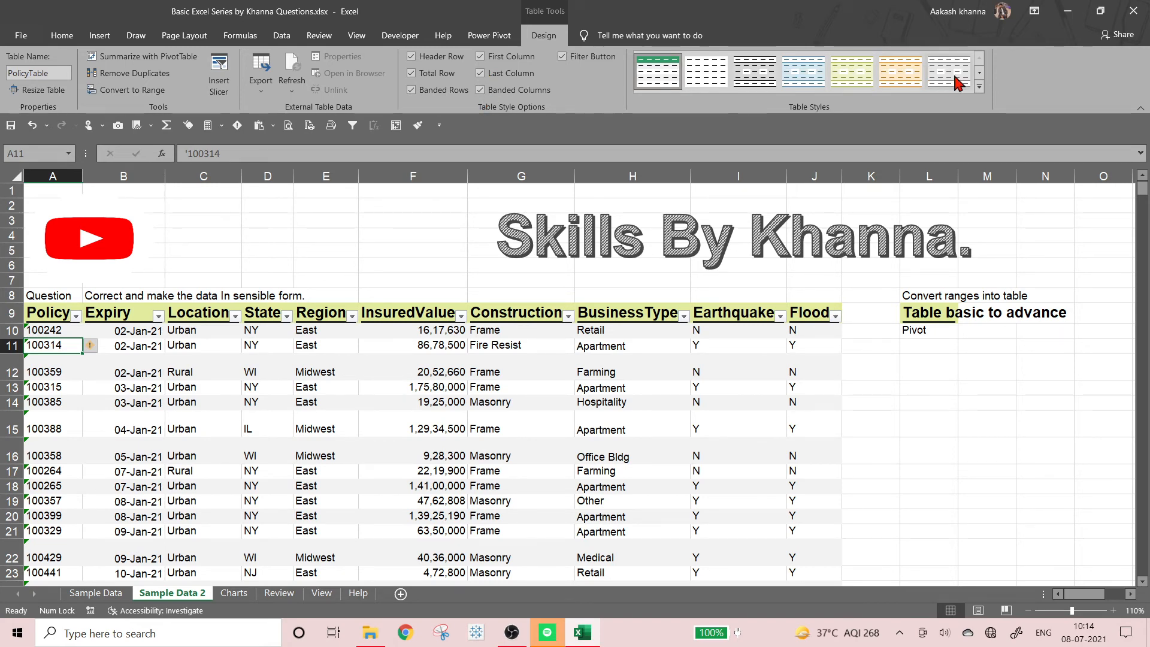
Try the plain light table style, then apply the blue style from the first row of the Medium group to the policy table
click(704, 88)
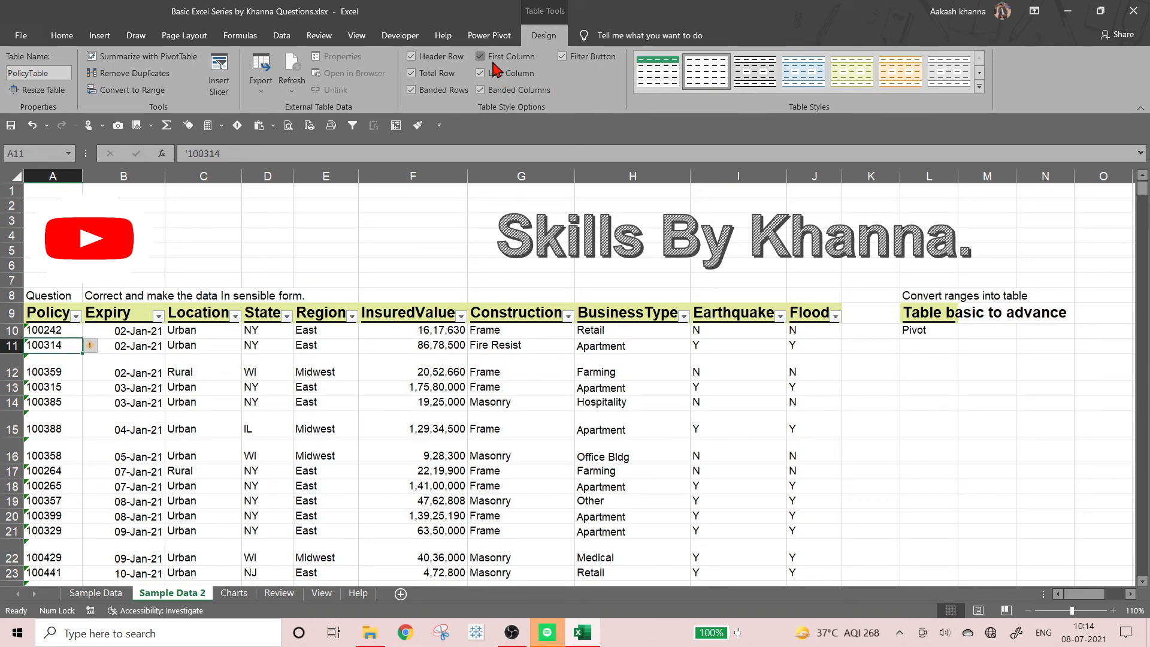
click(974, 87)
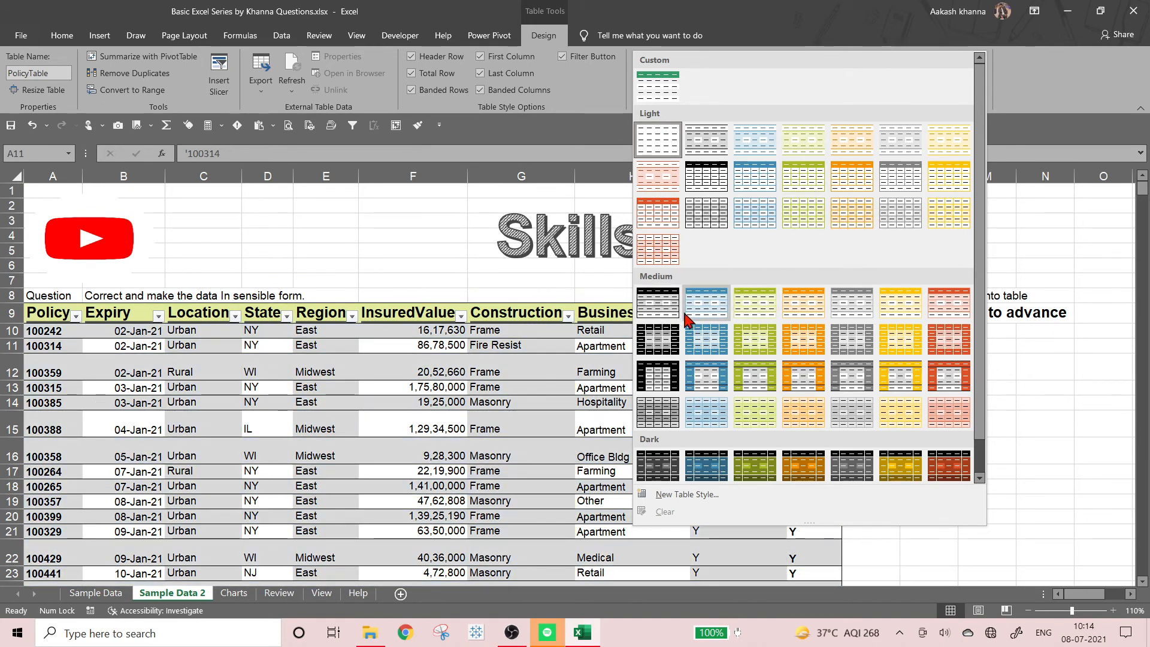
click(707, 304)
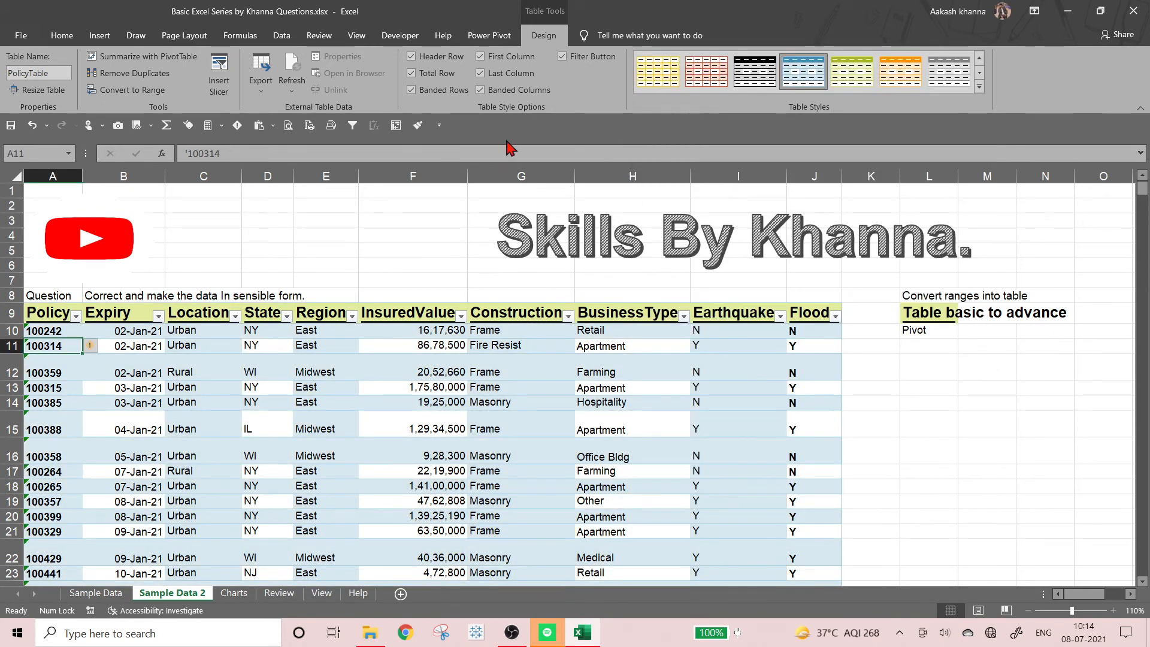
Turn off First Column, Last Column and Banded Columns for the policy table and review its first records
click(496, 57)
click(482, 73)
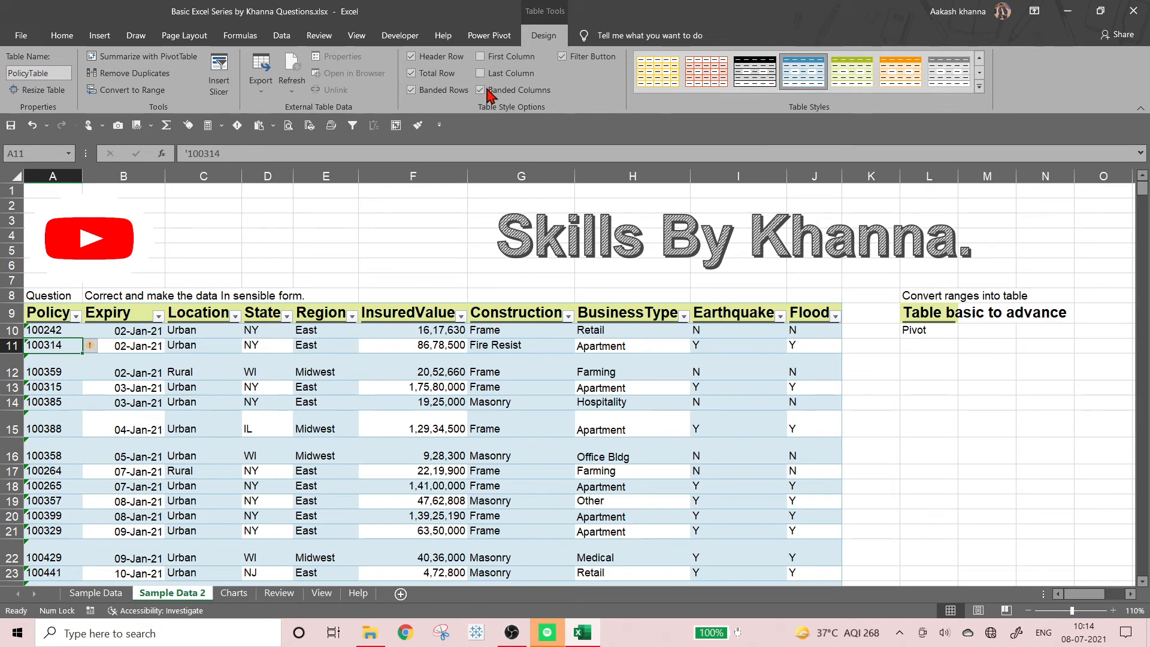
click(480, 90)
scroll(765, 373, down, 1)
scroll(662, 324, down, 3)
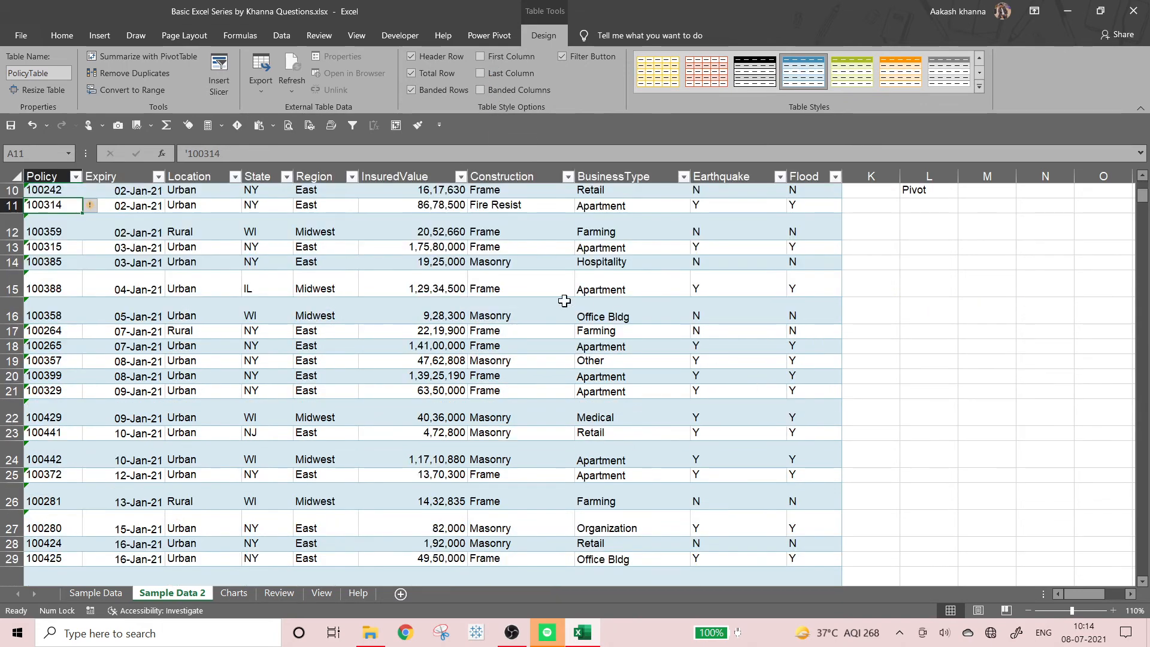
scroll(563, 300, up, 2)
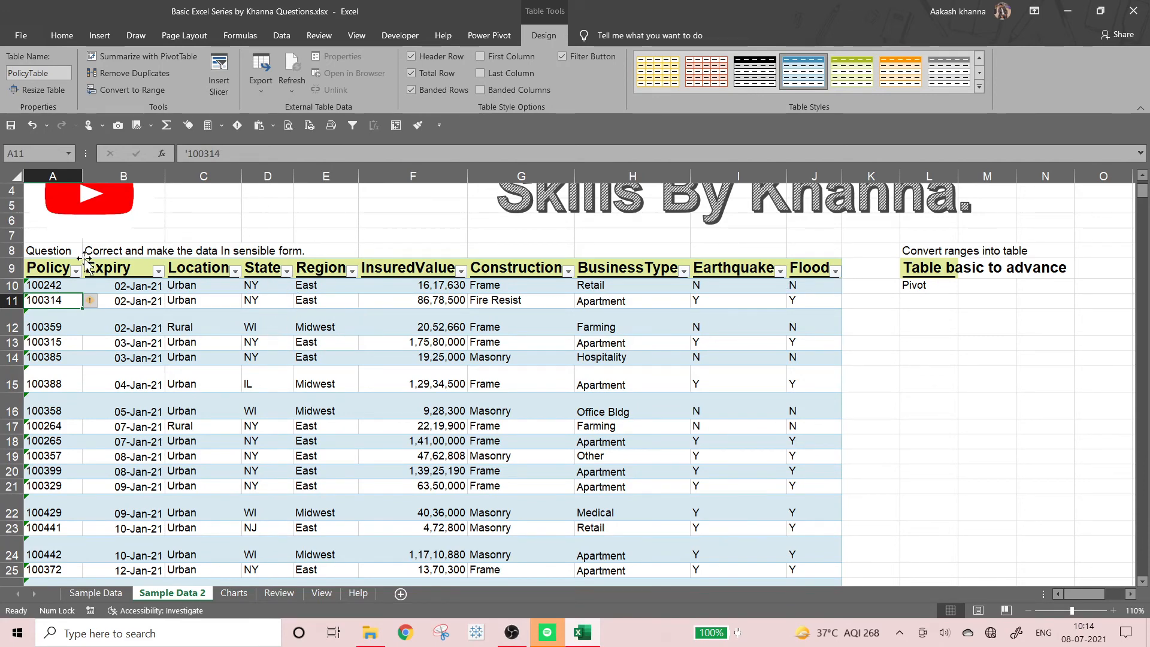
Turn the First Column, Last Column and Banded Columns style options back on for the policy table
click(479, 56)
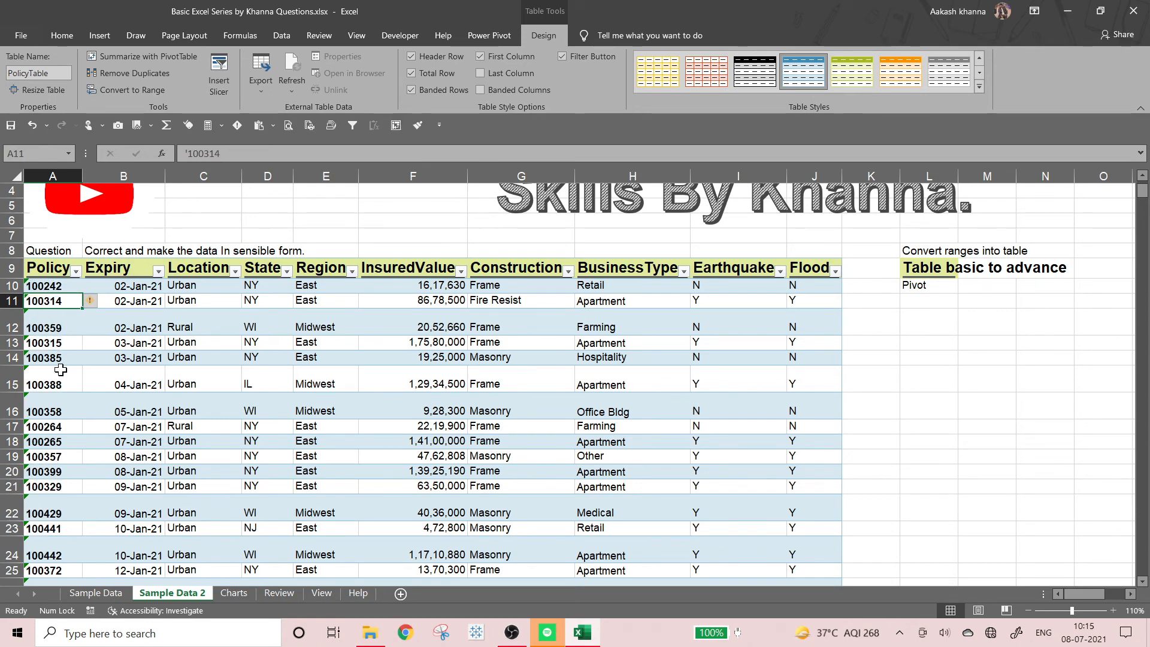
scroll(65, 345, down, 5)
scroll(64, 345, up, 6)
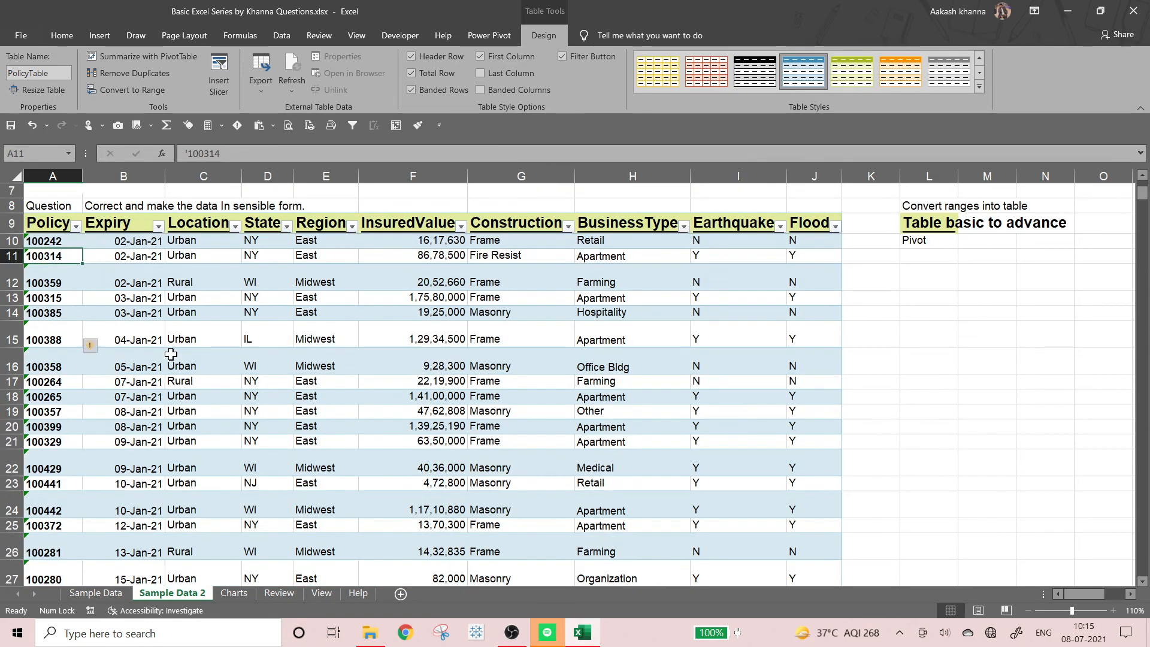
click(510, 75)
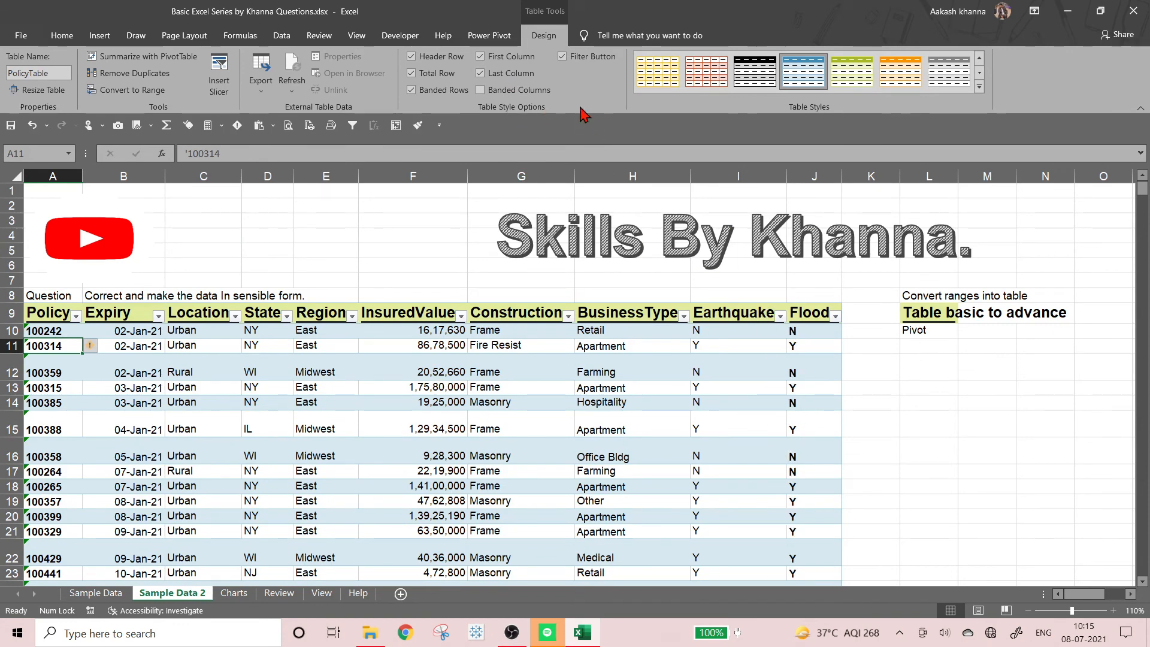
click(542, 96)
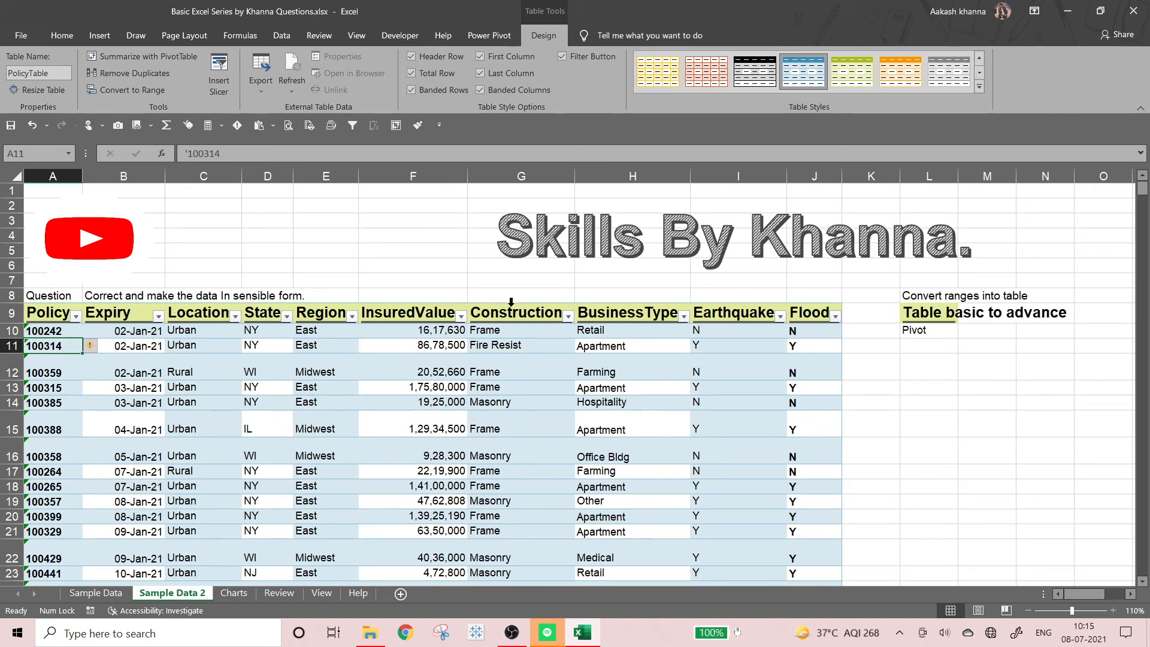
Switch off both Banded Rows and Banded Columns on the policy table, and restore only Banded Rows
click(435, 100)
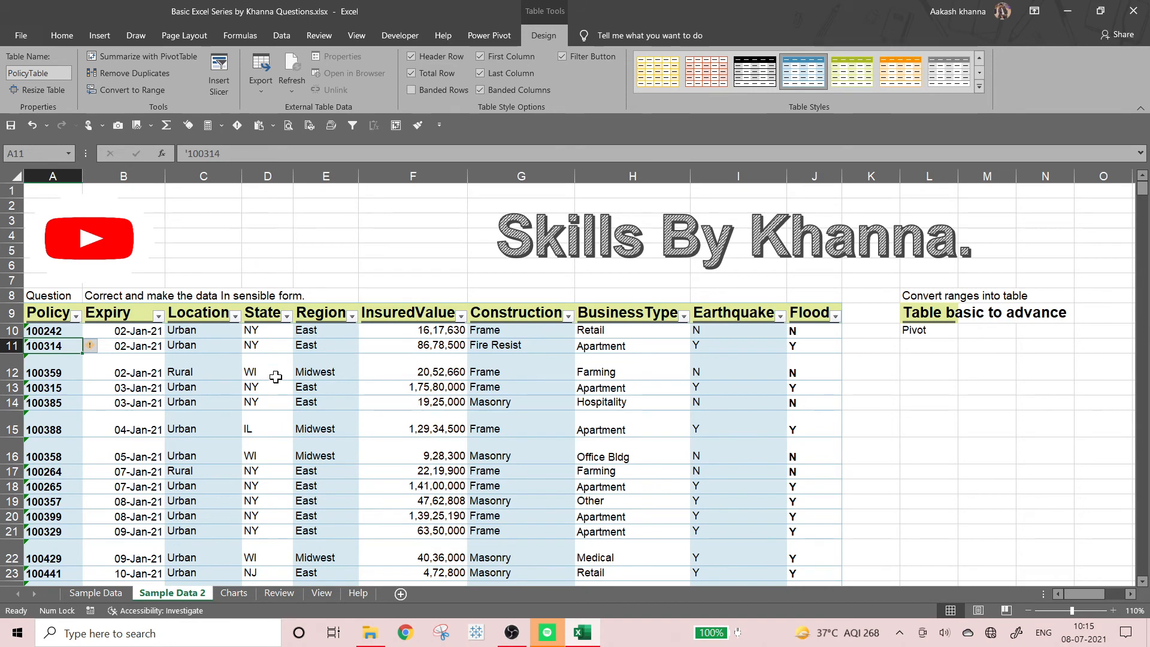
click(497, 88)
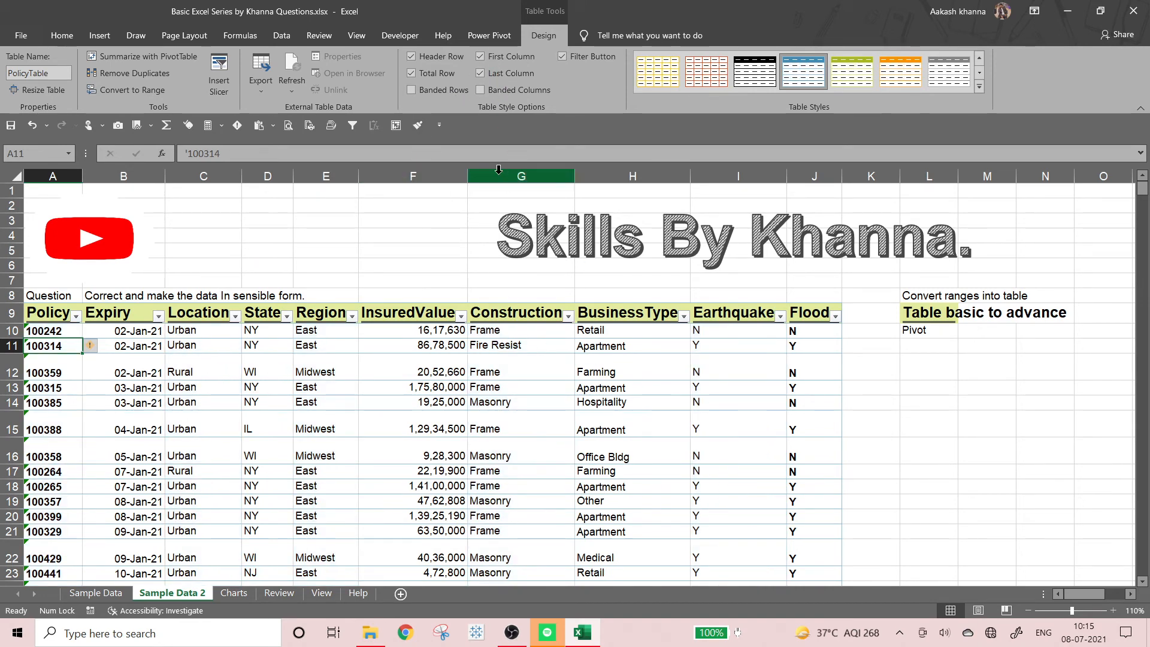
click(442, 90)
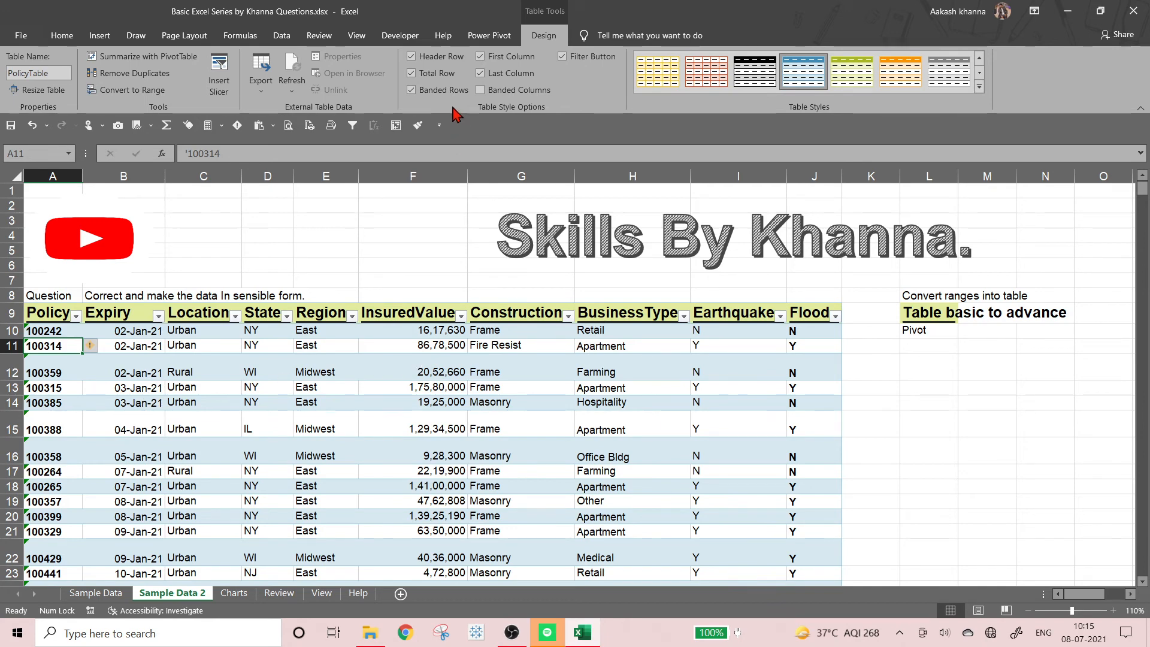
Turn off Banded Rows and turn on Banded Columns for the policy table, and review the column banding
click(411, 90)
click(482, 91)
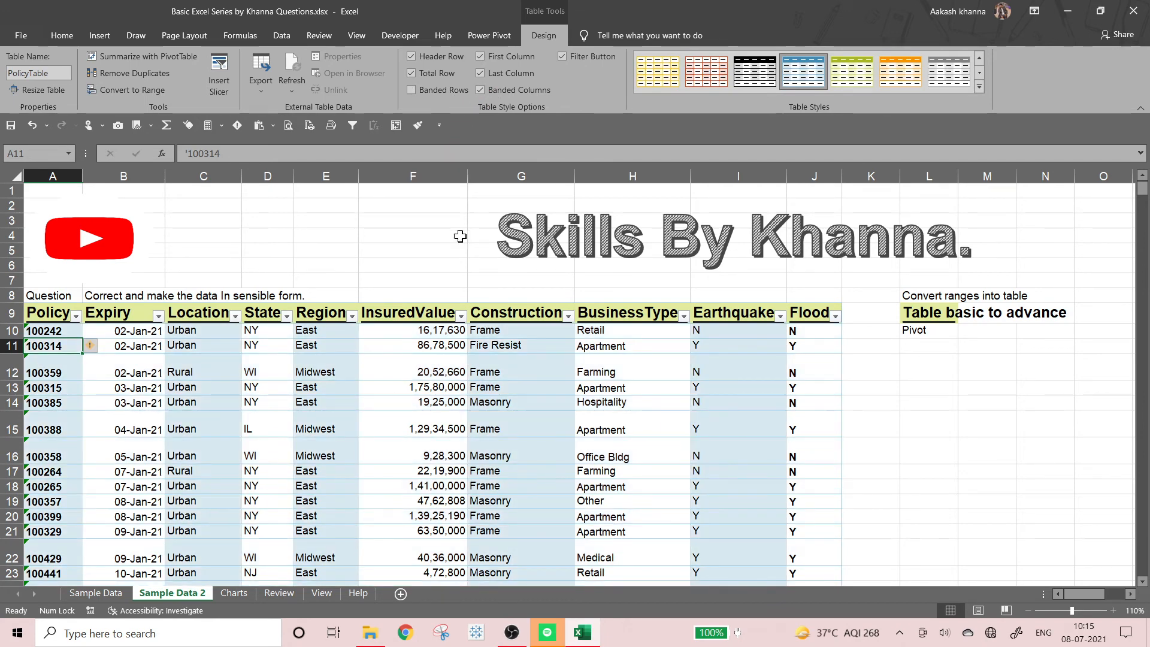
scroll(494, 421, down, 3)
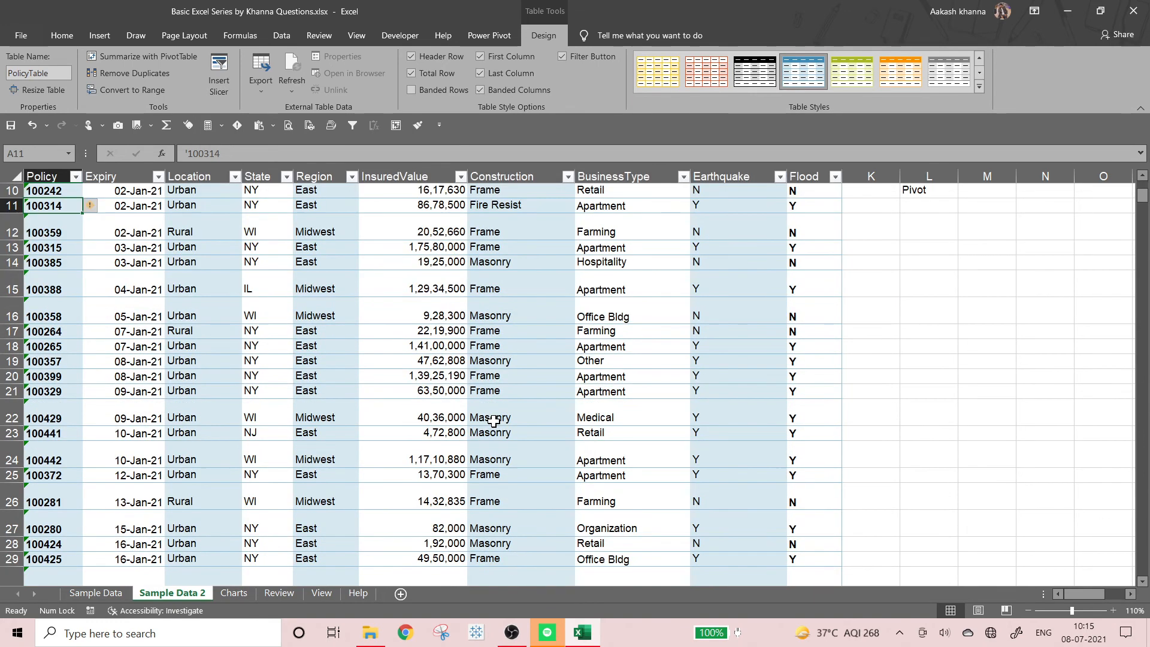
scroll(493, 421, up, 3)
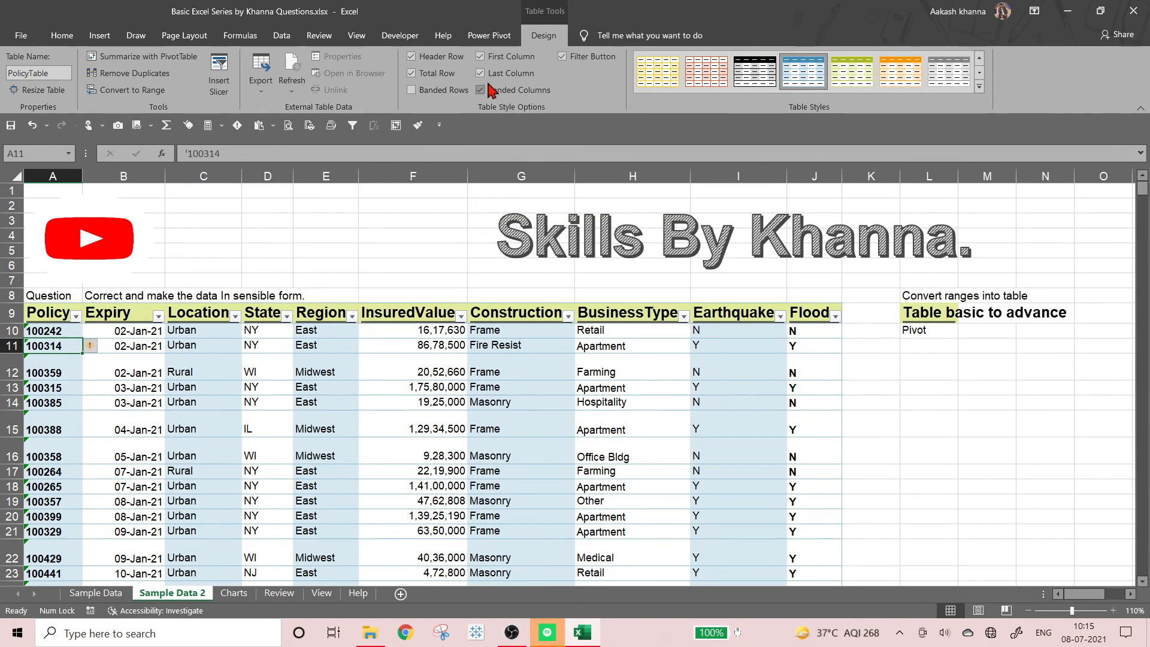
Toggle the policy table's Filter Button option off and on several times, ending with it on
click(592, 60)
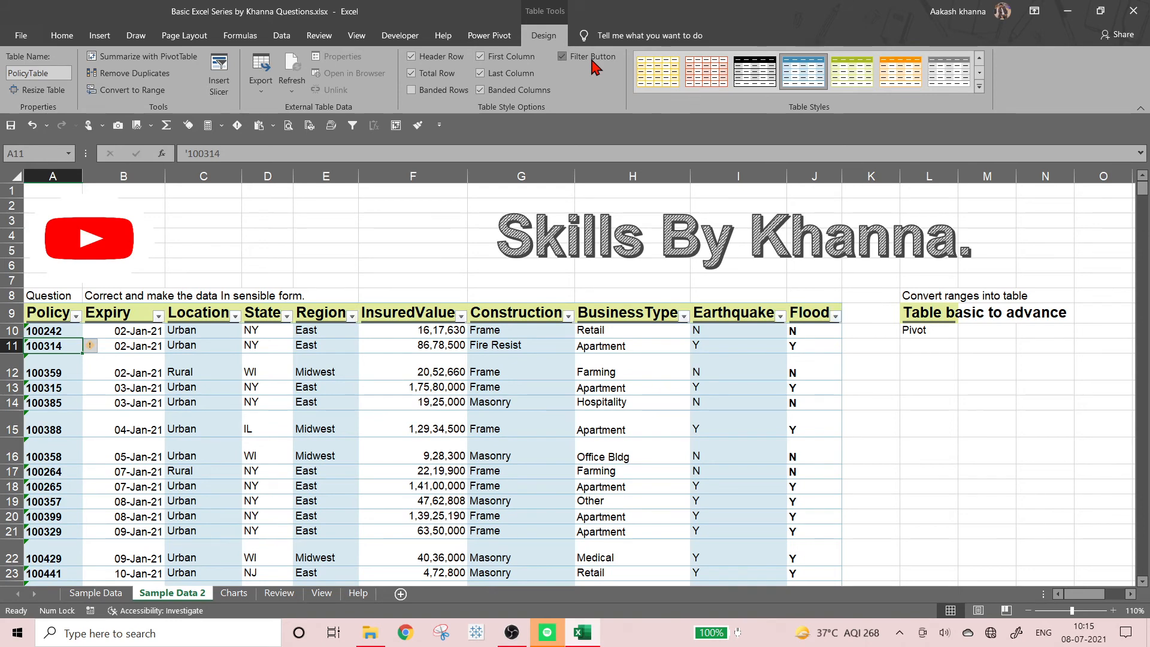
click(592, 61)
click(592, 60)
click(592, 61)
click(593, 61)
click(592, 60)
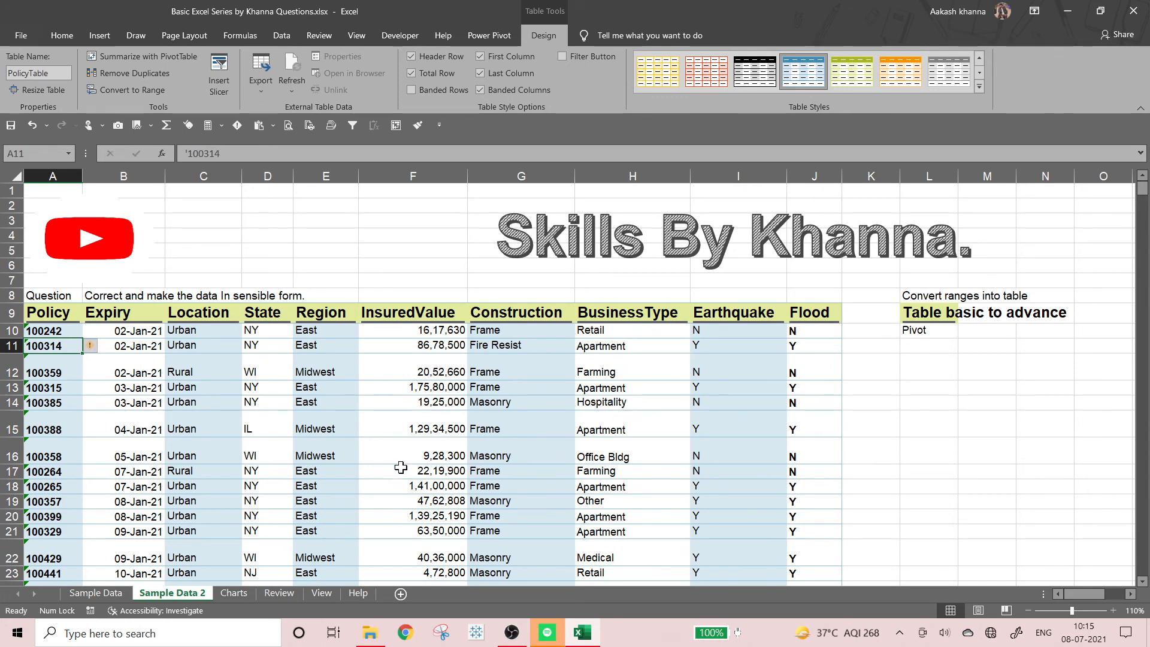
click(572, 57)
Look through the filter choices of the BusinessType column and close them without filtering
click(683, 316)
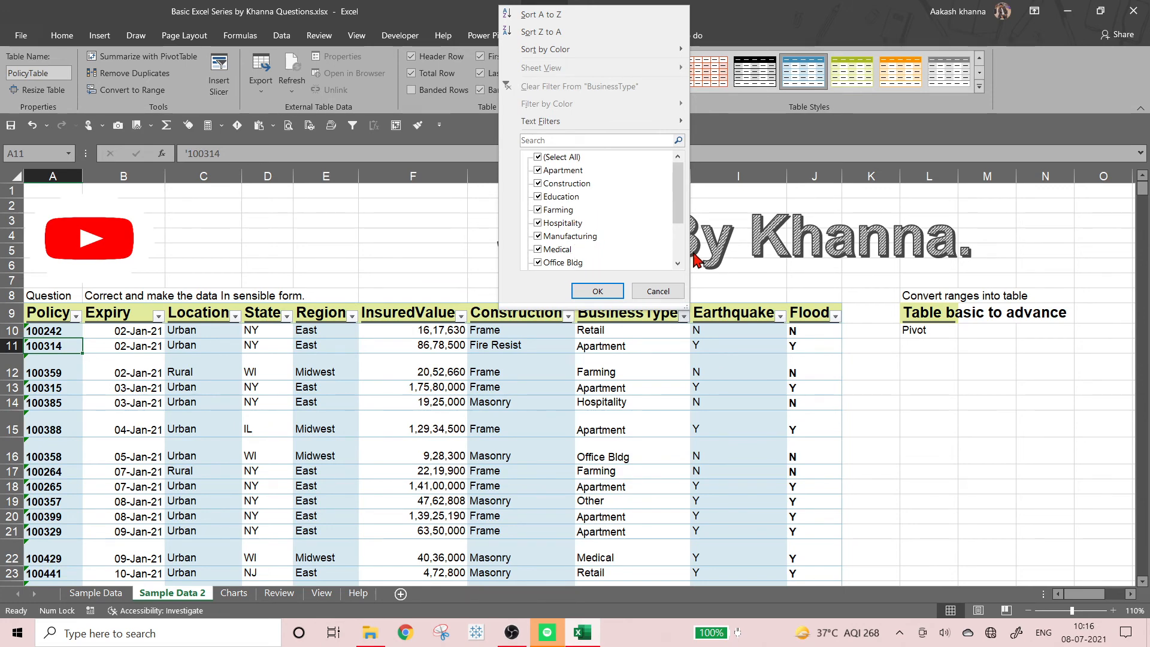
scroll(679, 264, down, 3)
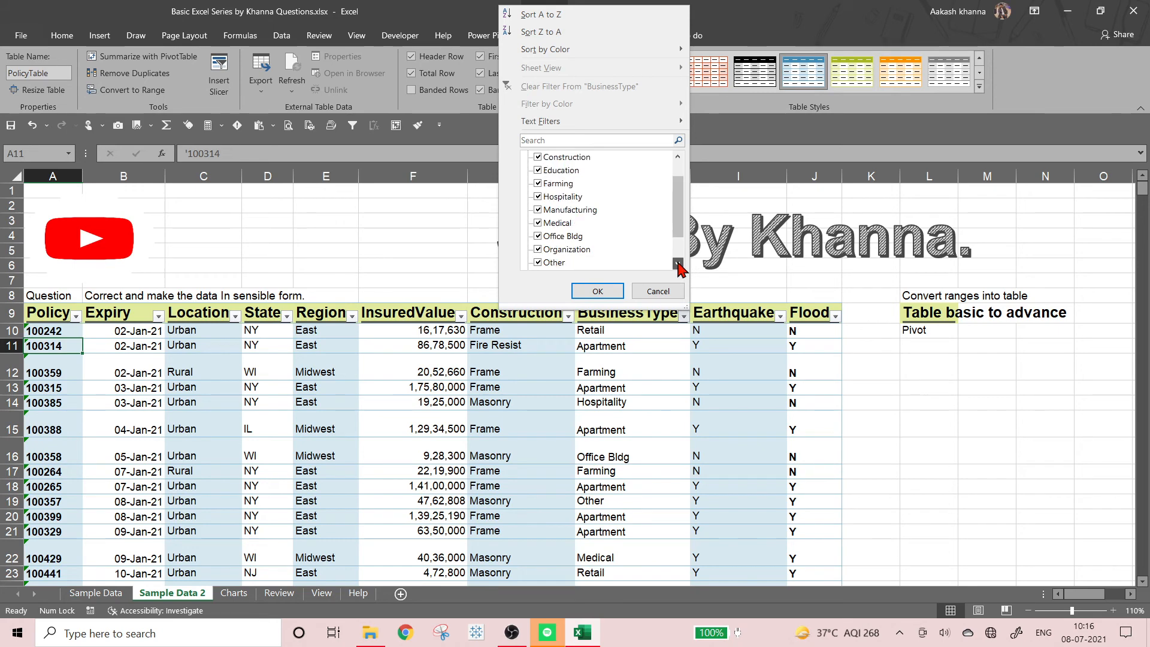
click(658, 291)
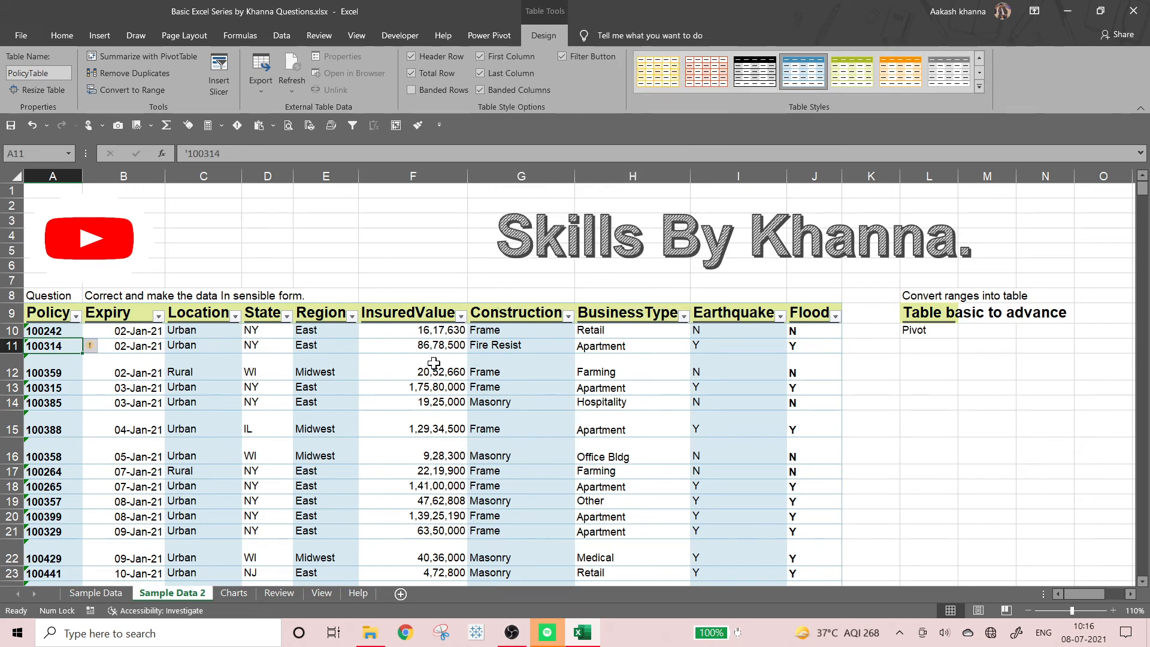
Summarize PolicyTable with a PivotTable on a new worksheet, with Region in rows and the sum of InsuredValue as values
click(138, 57)
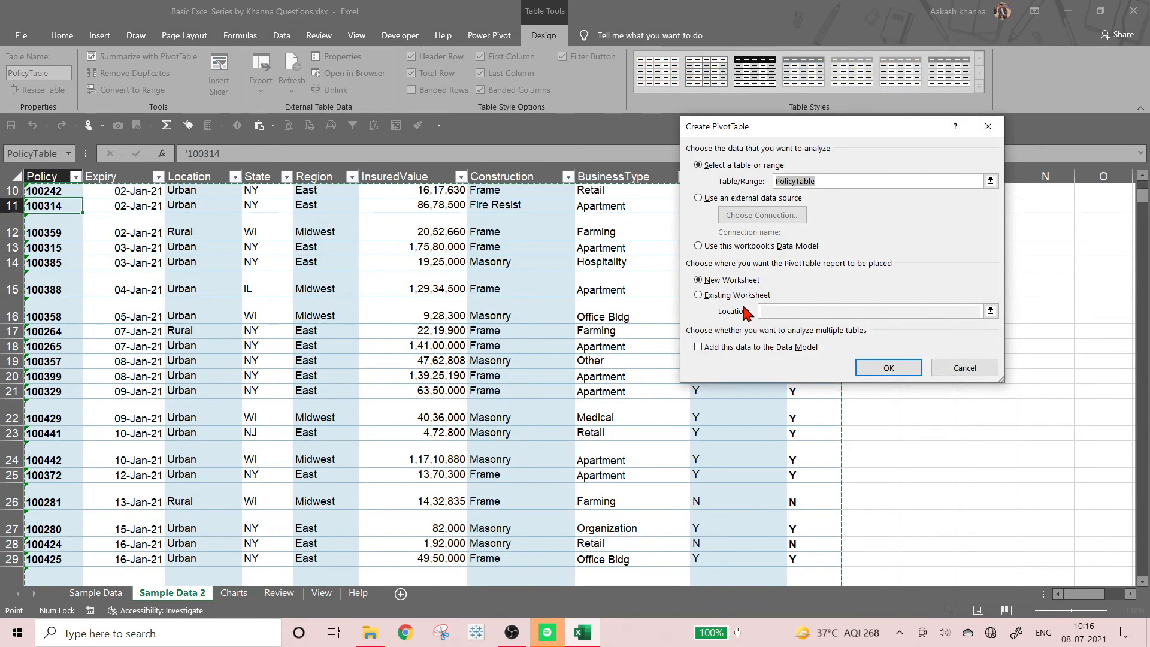
click(870, 363)
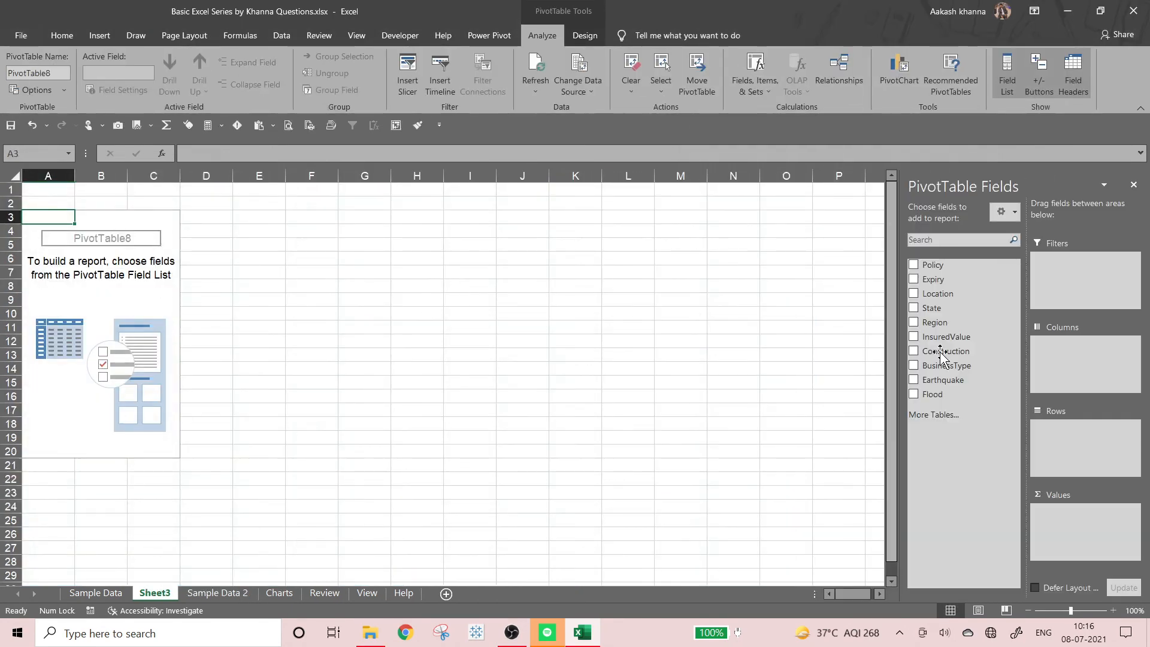
click(912, 323)
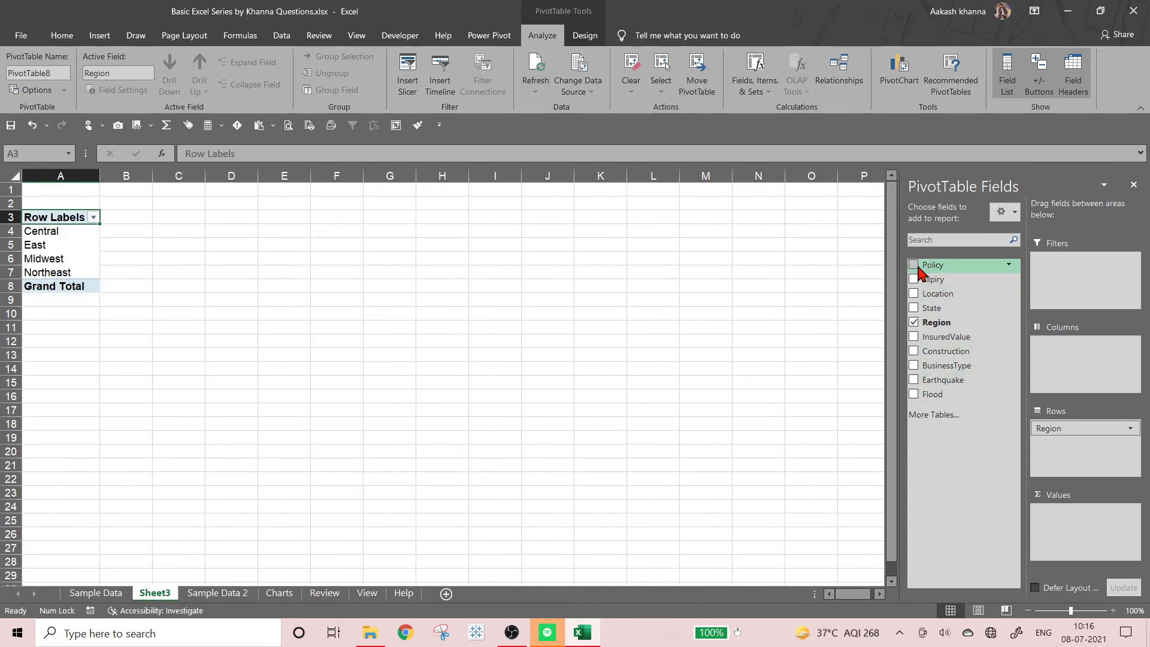
click(916, 338)
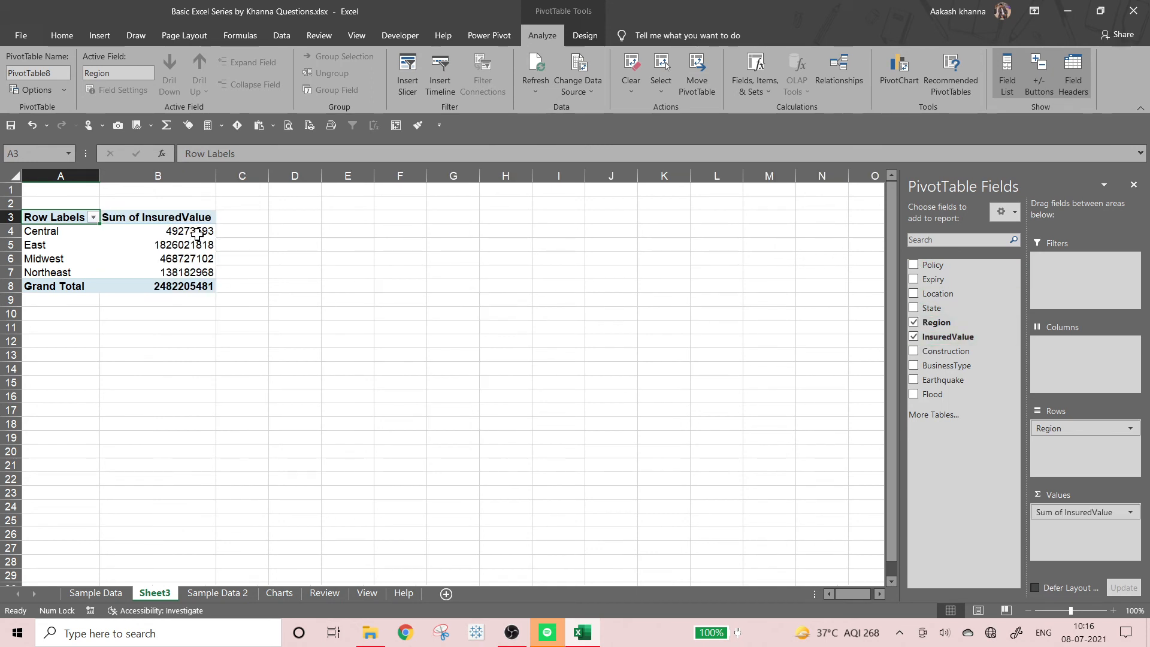
Format the PivotTable's InsuredValue sums and grand total in the $ English (United States) accounting format
drag(198, 234, 190, 285)
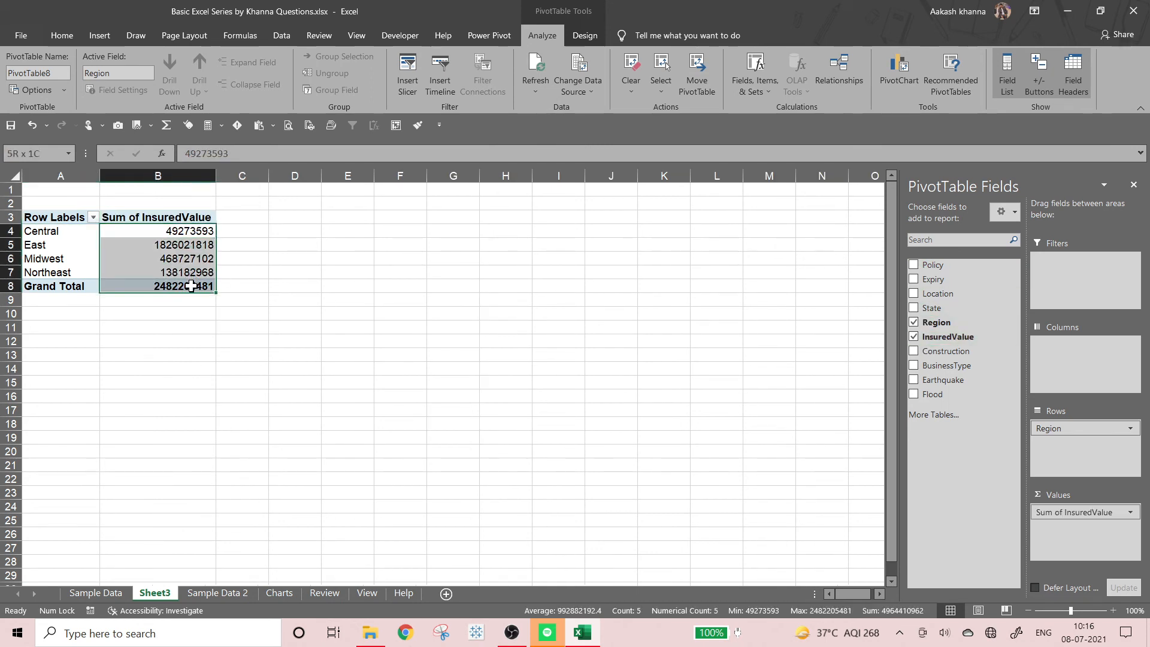
click(60, 36)
click(534, 84)
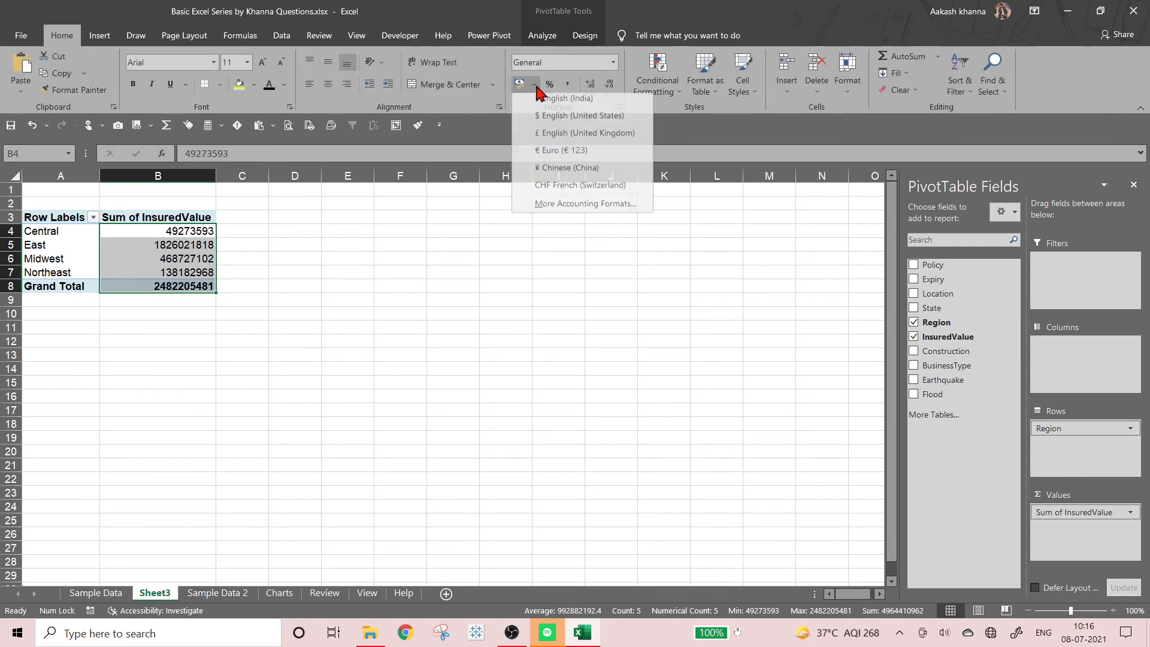
click(546, 117)
click(366, 242)
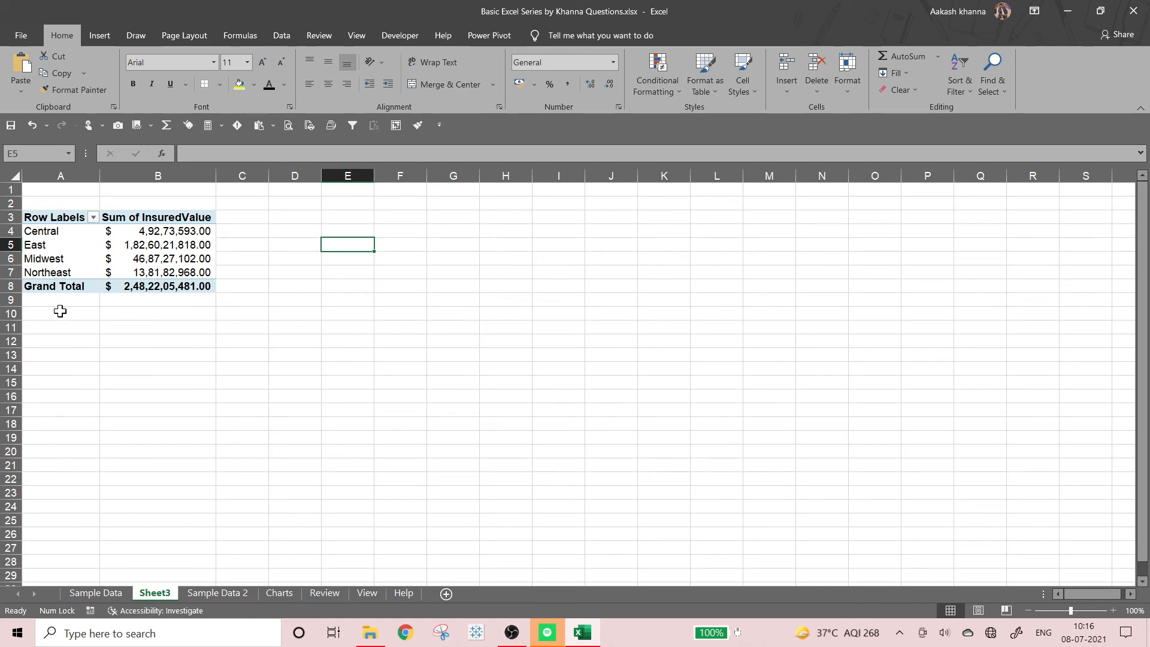
Rename the PivotTable's Row Labels header as Region
click(49, 217)
drag(269, 154, 160, 154)
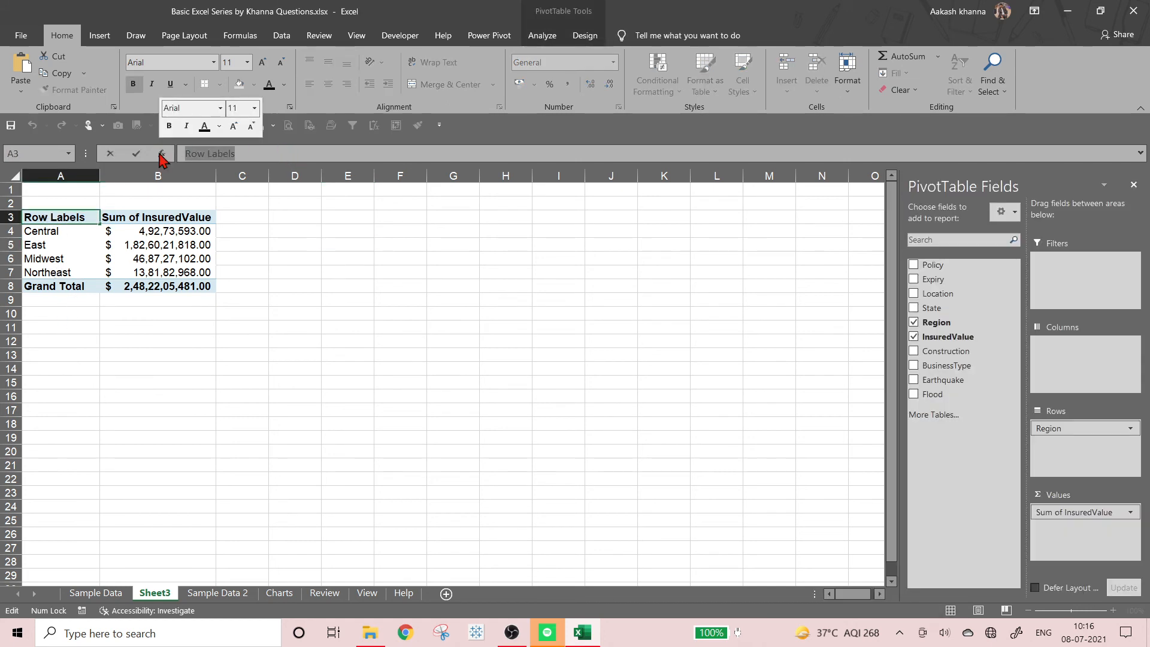
text(Region)
key(Return)
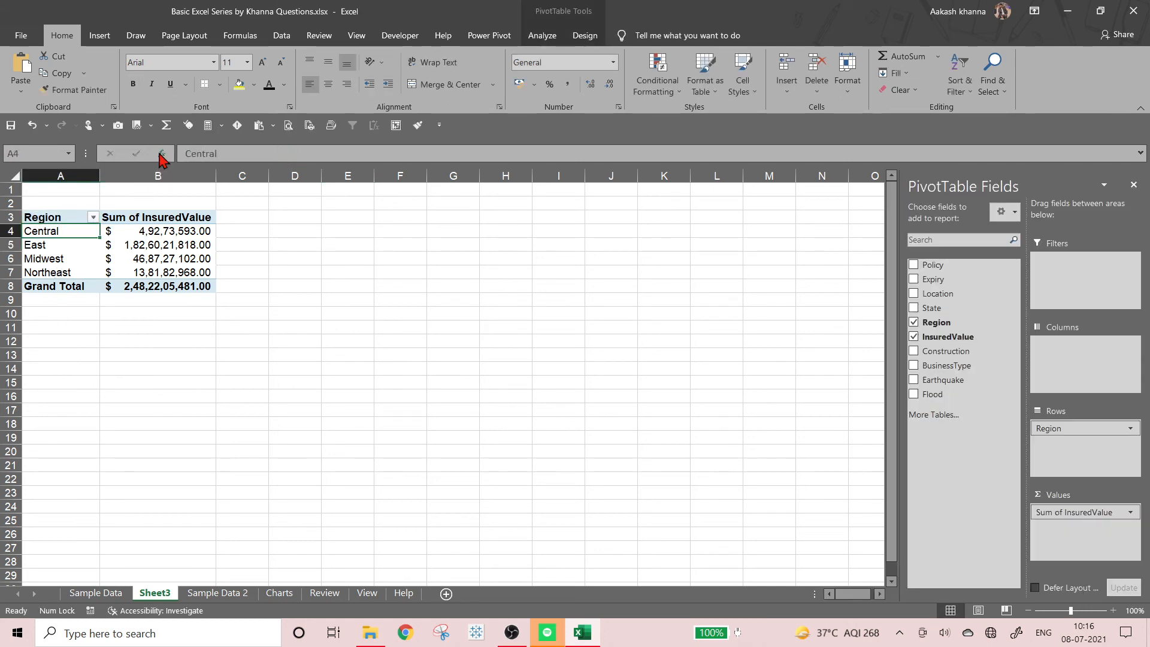
Summarize PolicyTable with a second PivotTable at cell A12 of Sheet3, with BusinessType in rows and the sum of InsuredValue as values
click(206, 594)
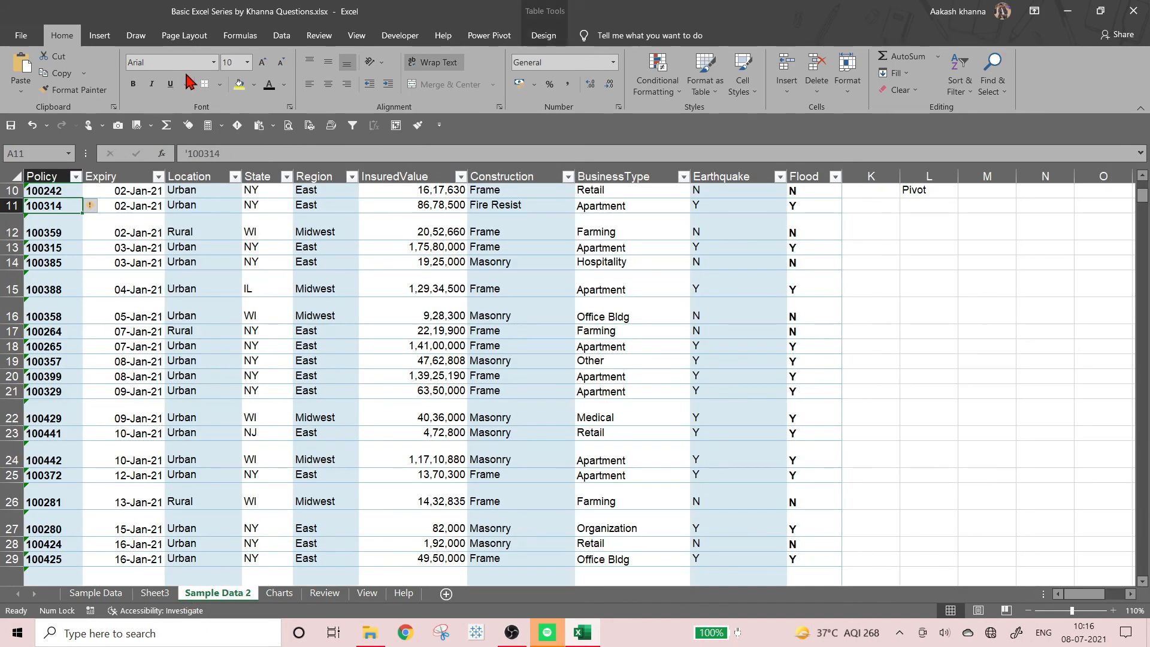
click(543, 35)
click(105, 58)
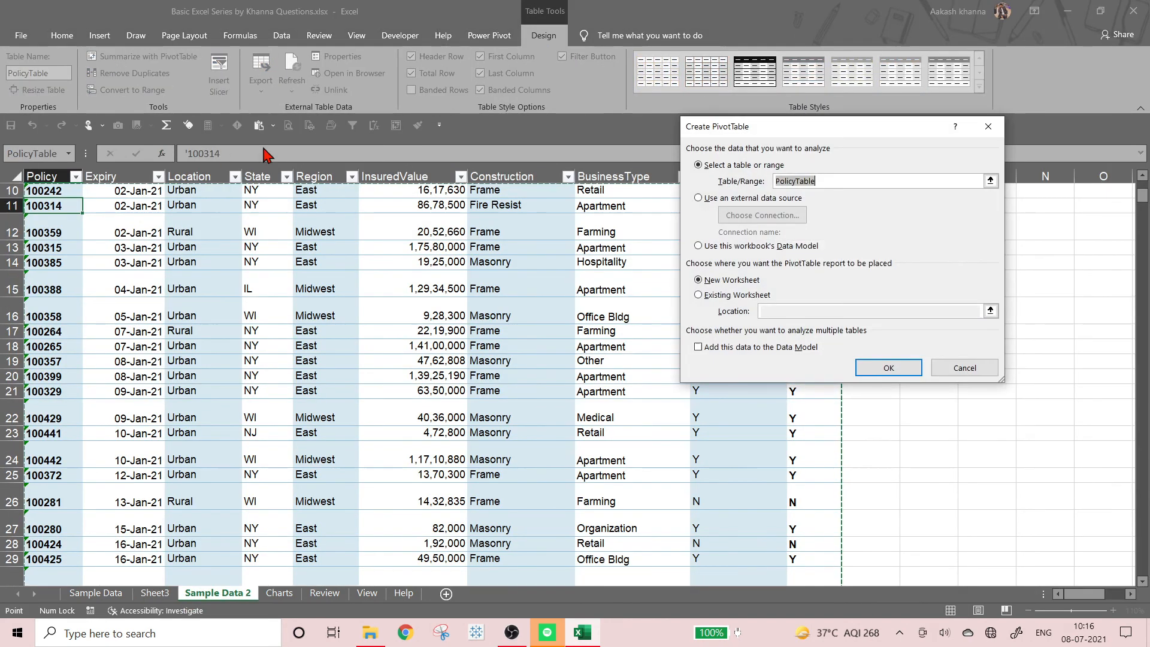
click(698, 295)
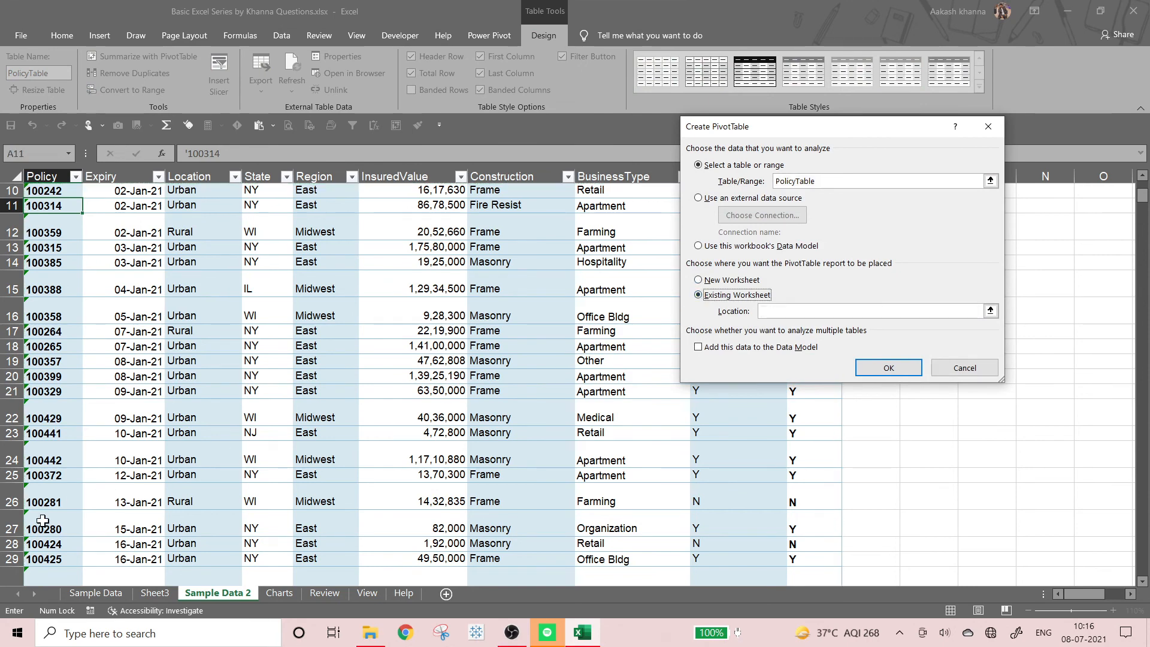
click(154, 592)
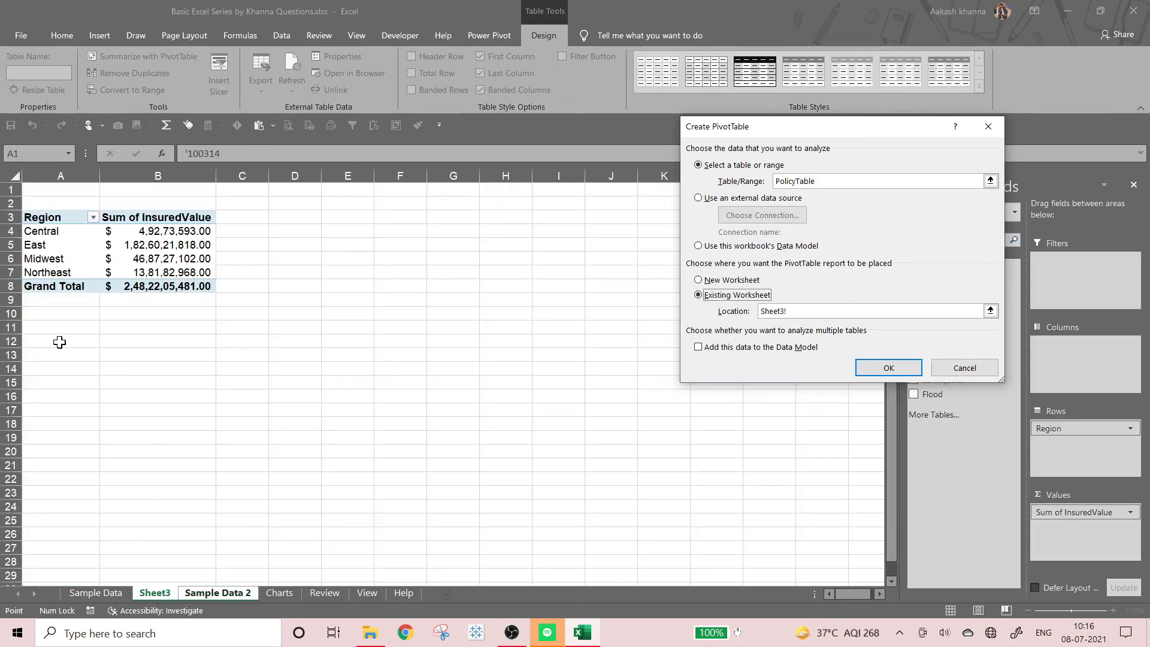
click(59, 342)
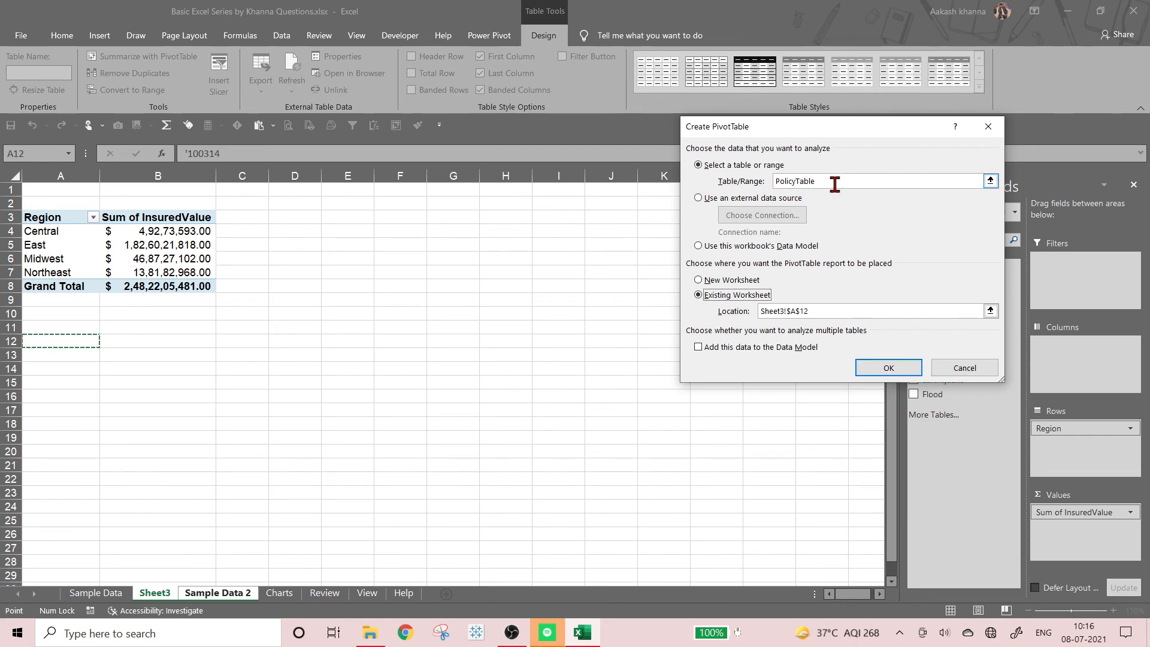
click(893, 367)
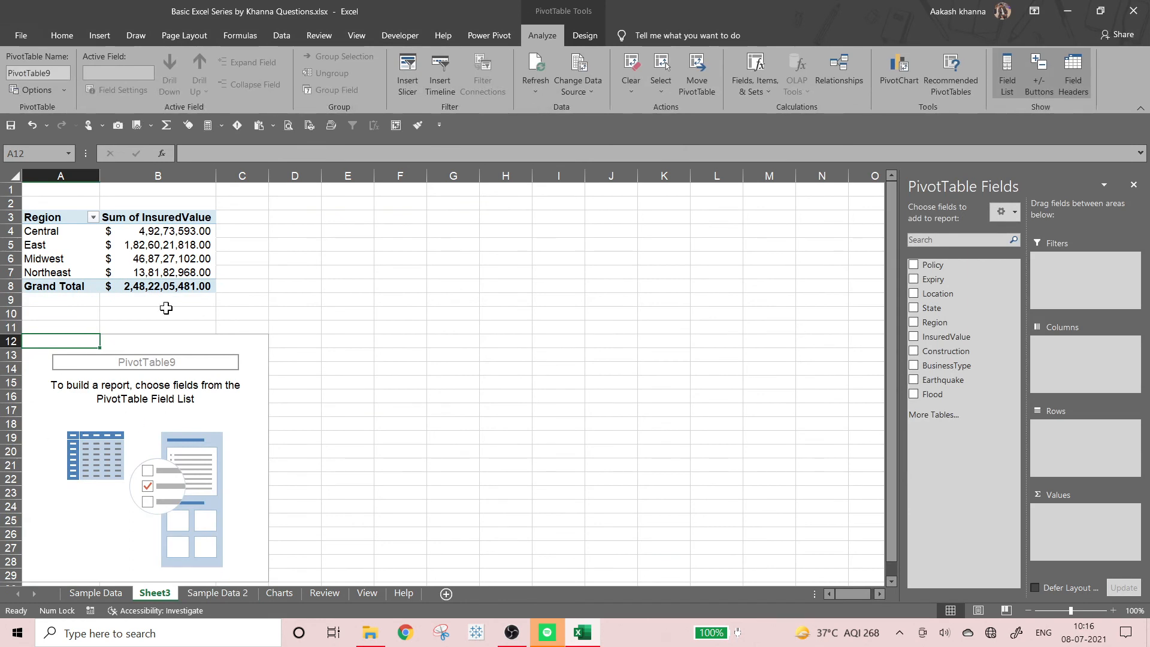
click(913, 366)
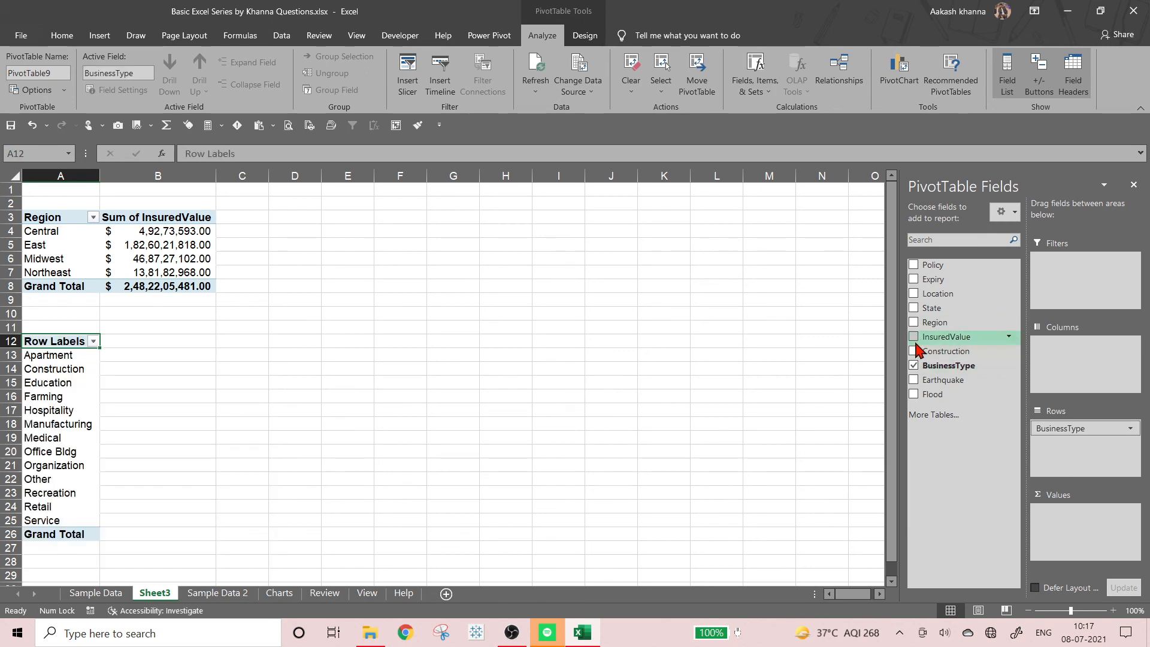
click(914, 337)
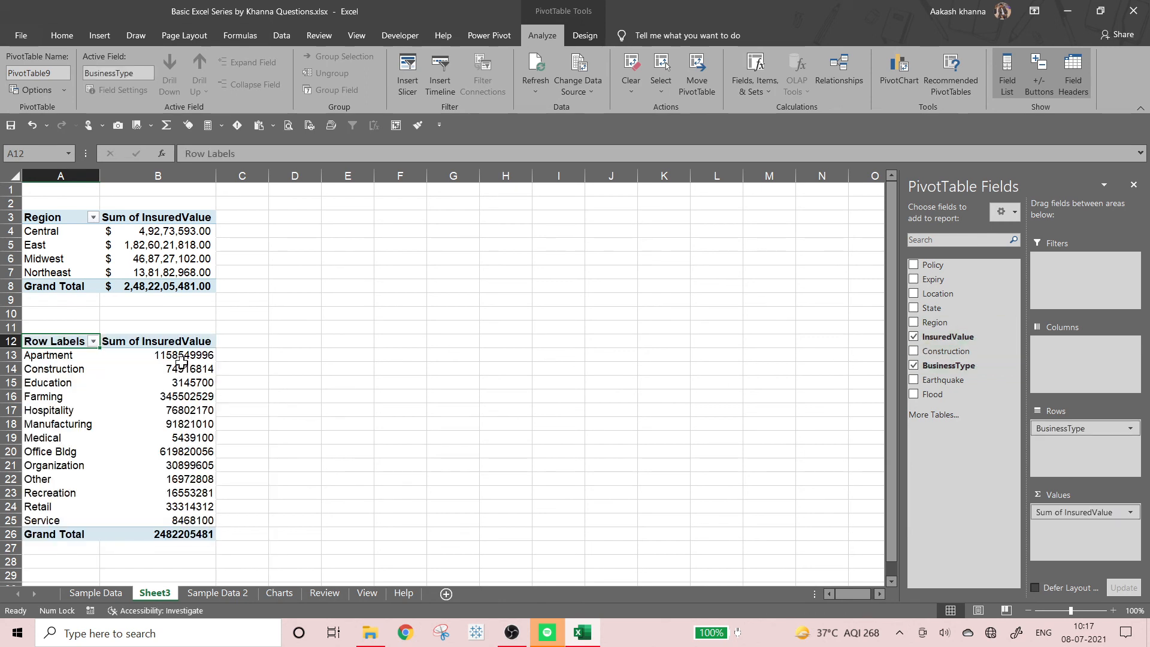
Format the InsuredValue sums of all business types, B13 to B25, in the $ English (United States) accounting format
drag(182, 357, 172, 521)
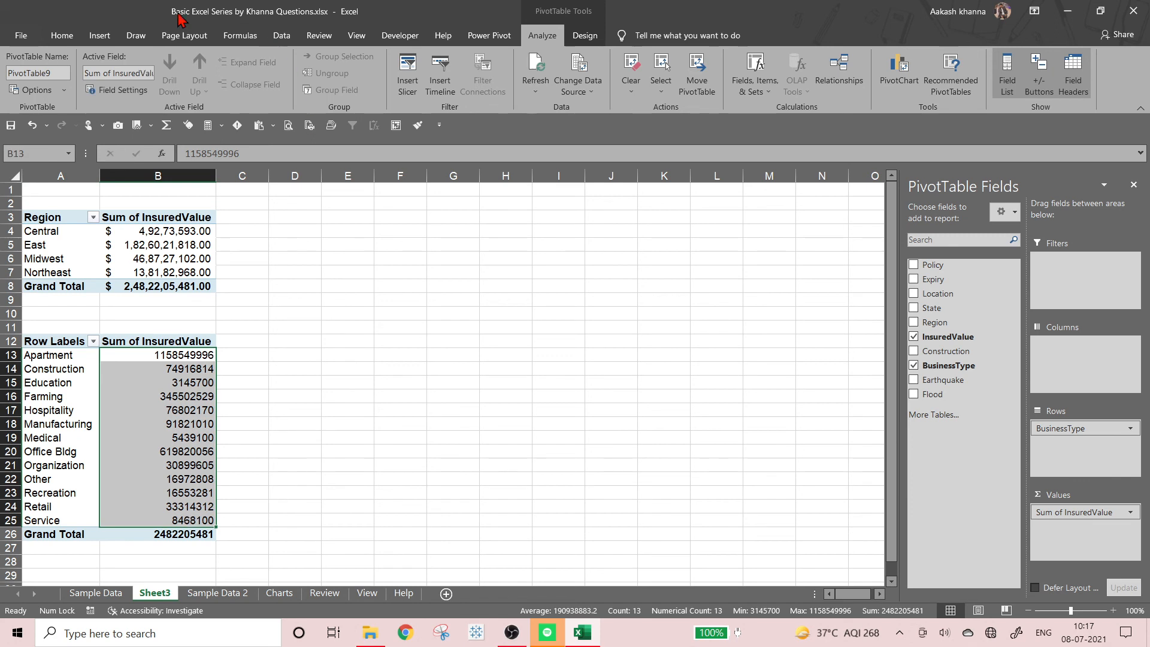
click(62, 35)
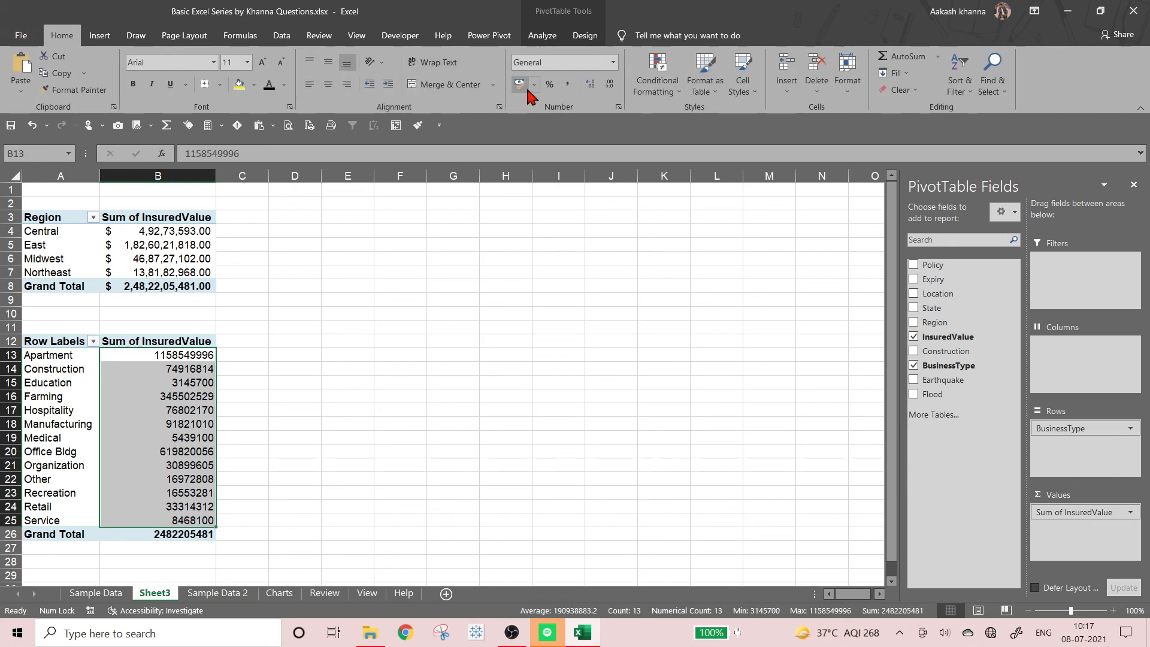
click(534, 85)
click(542, 114)
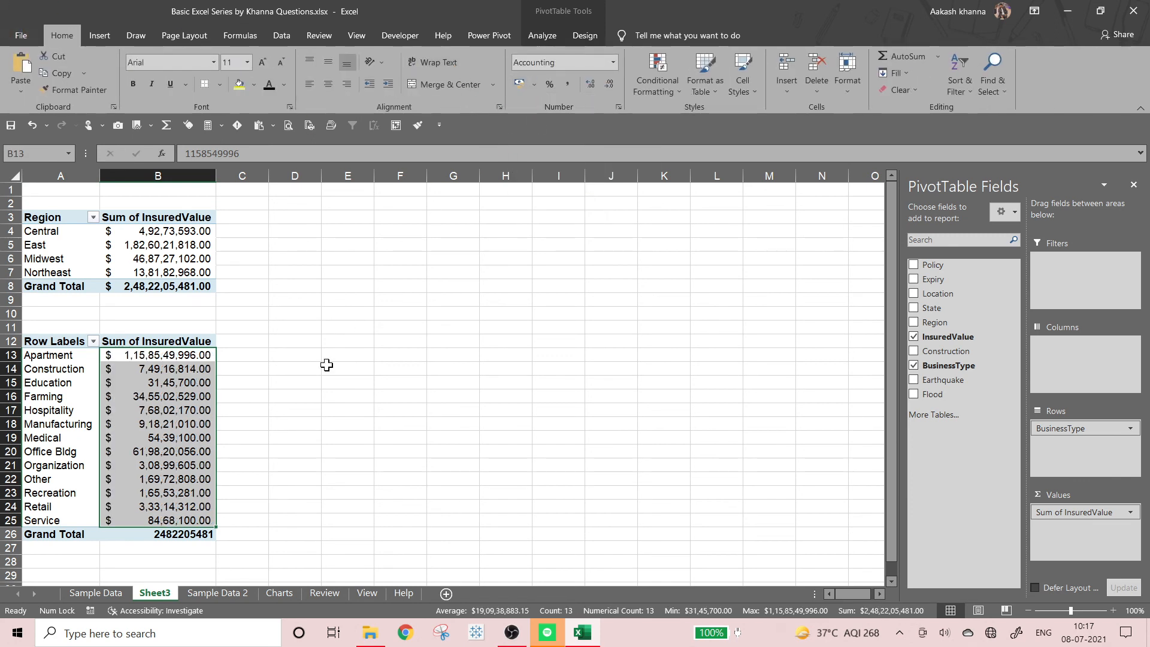
click(326, 366)
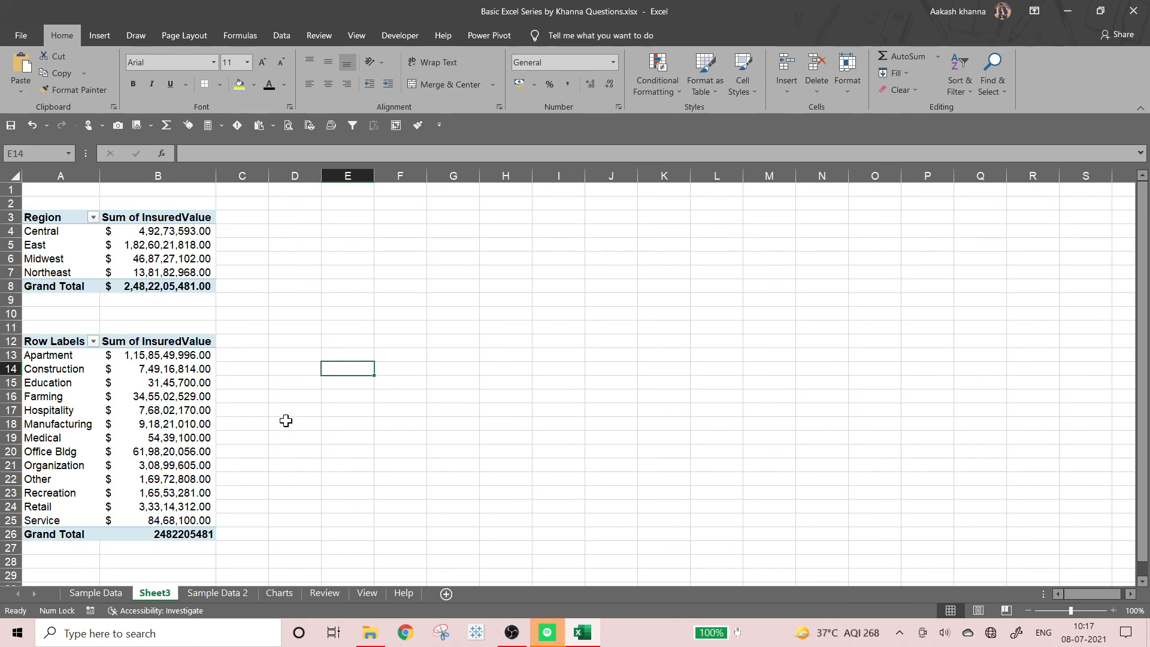
Copy the Service sum's formatting onto the grand total of the BusinessType PivotTable with Format Painter
click(205, 521)
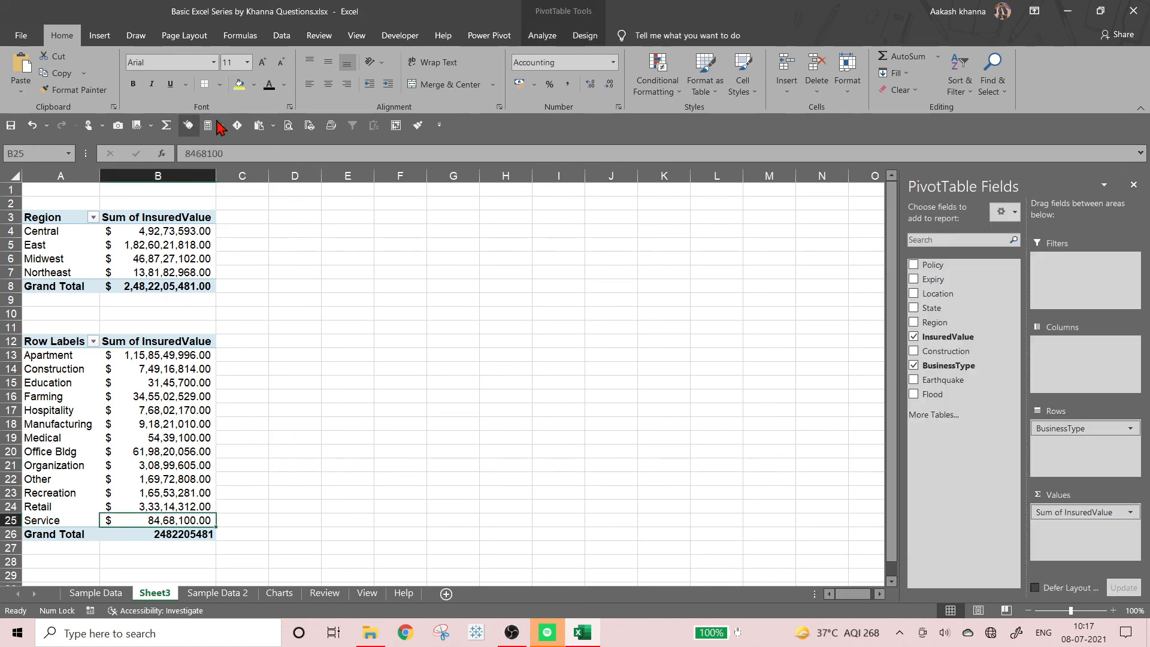
click(417, 124)
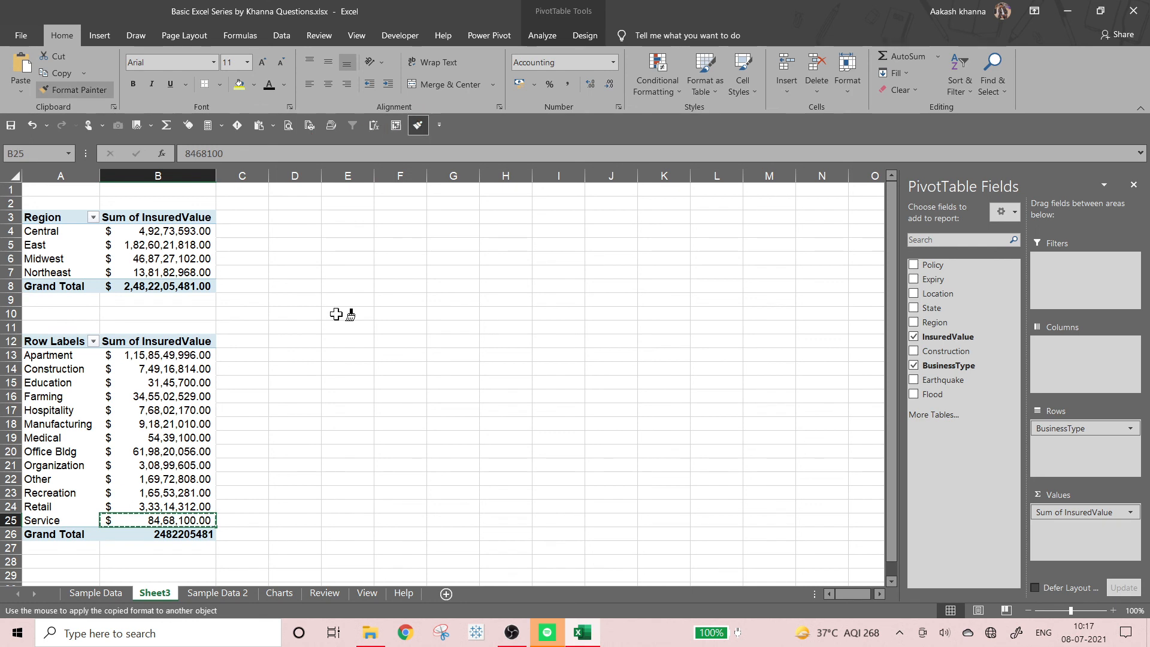
click(163, 538)
click(270, 467)
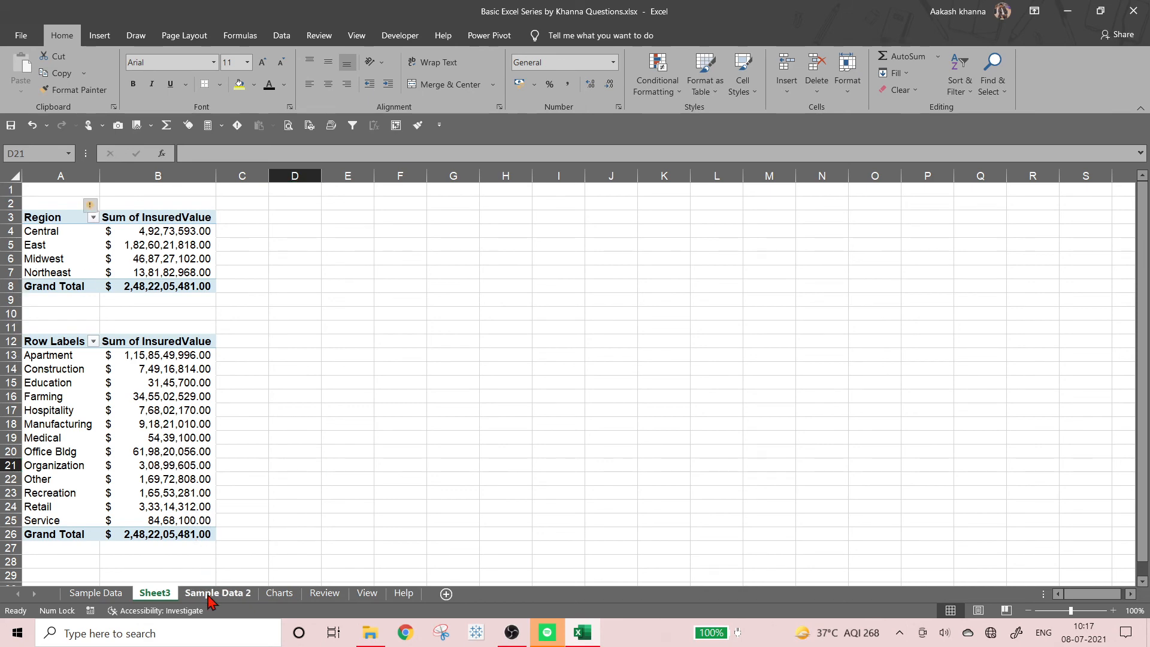
Make the notes "Pivot" in L10 and "Convert ranges into table" in L8 of Sample Data 2 bold
click(215, 593)
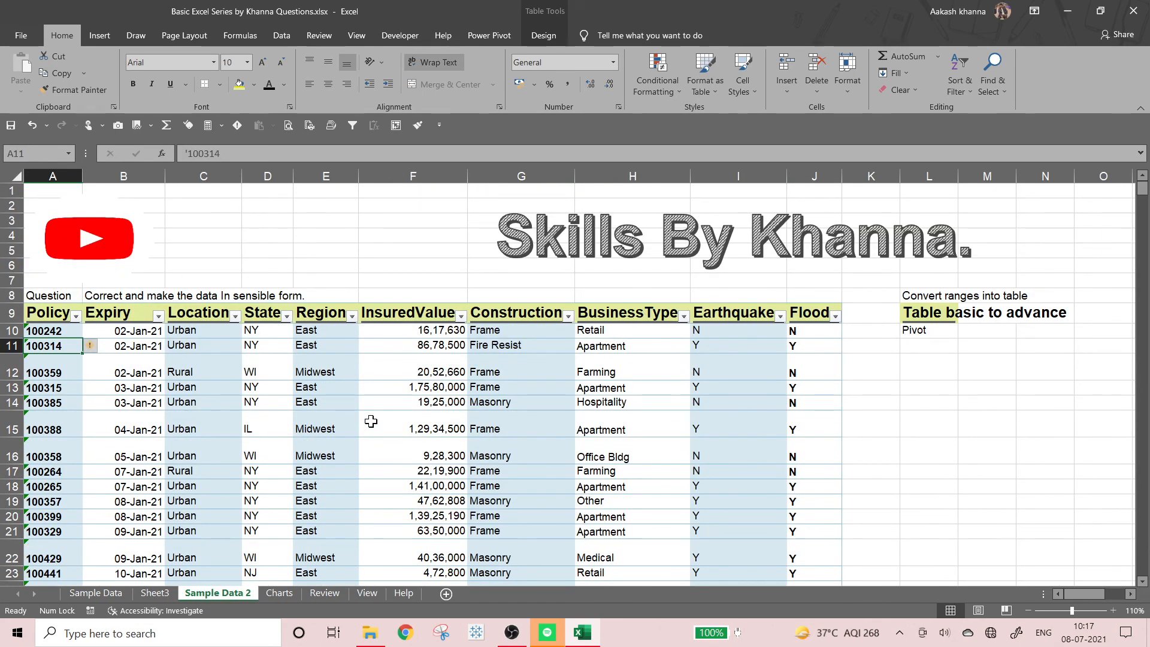
scroll(371, 421, down, 3)
scroll(366, 434, up, 3)
click(928, 330)
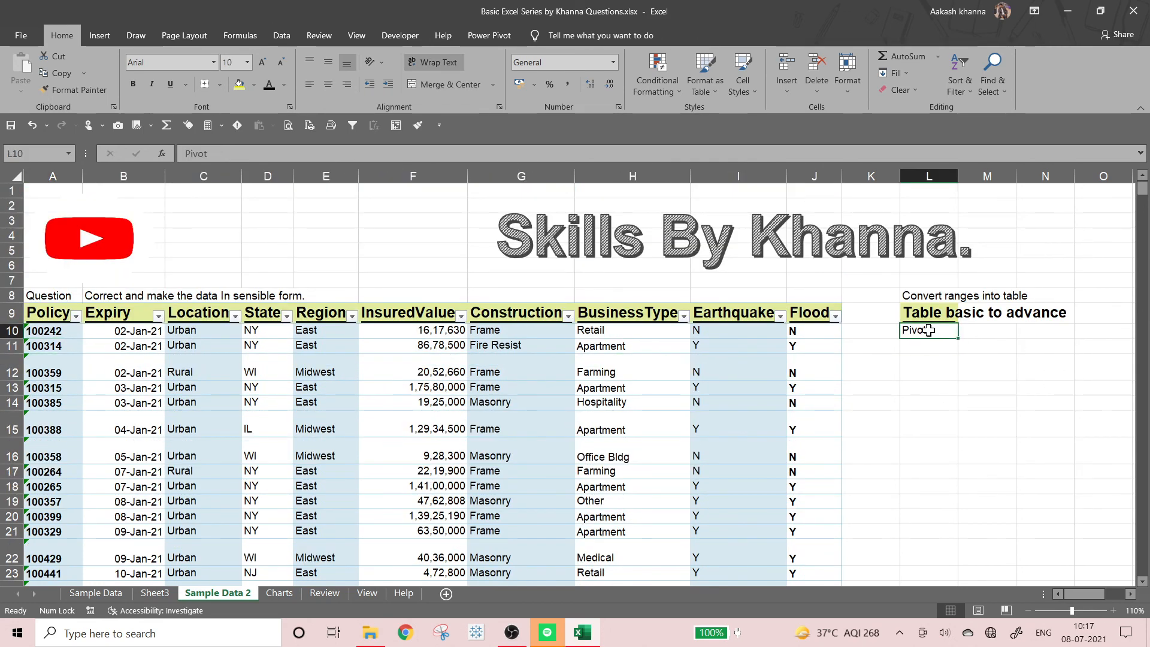
key(ctrl+b)
click(938, 297)
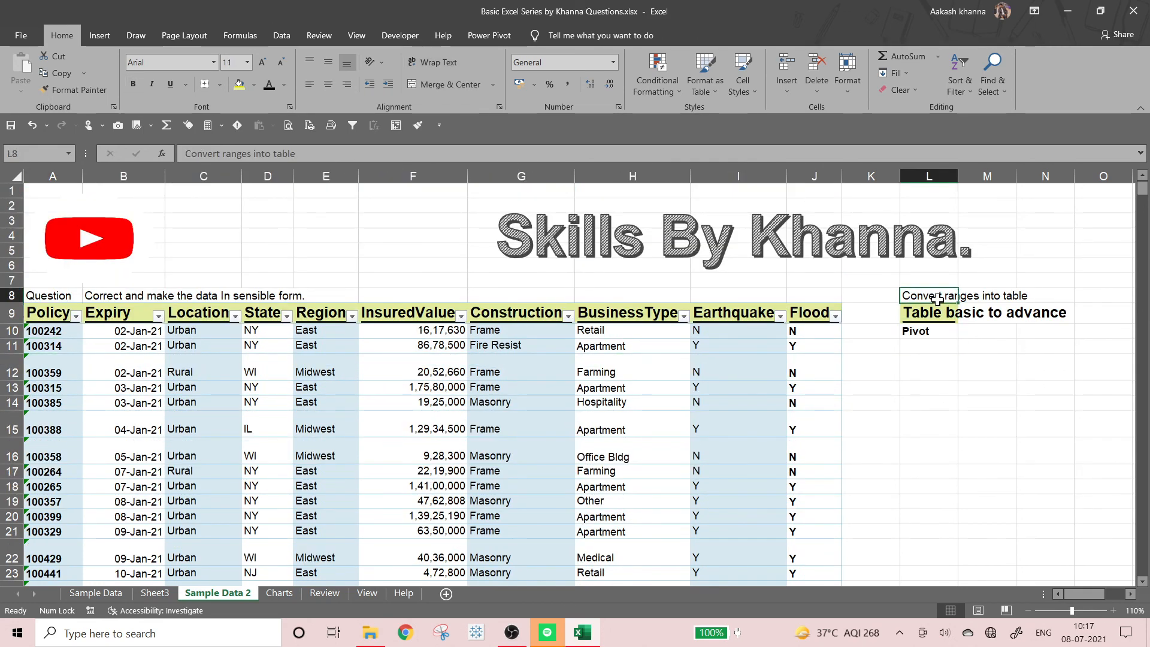
key(ctrl+b)
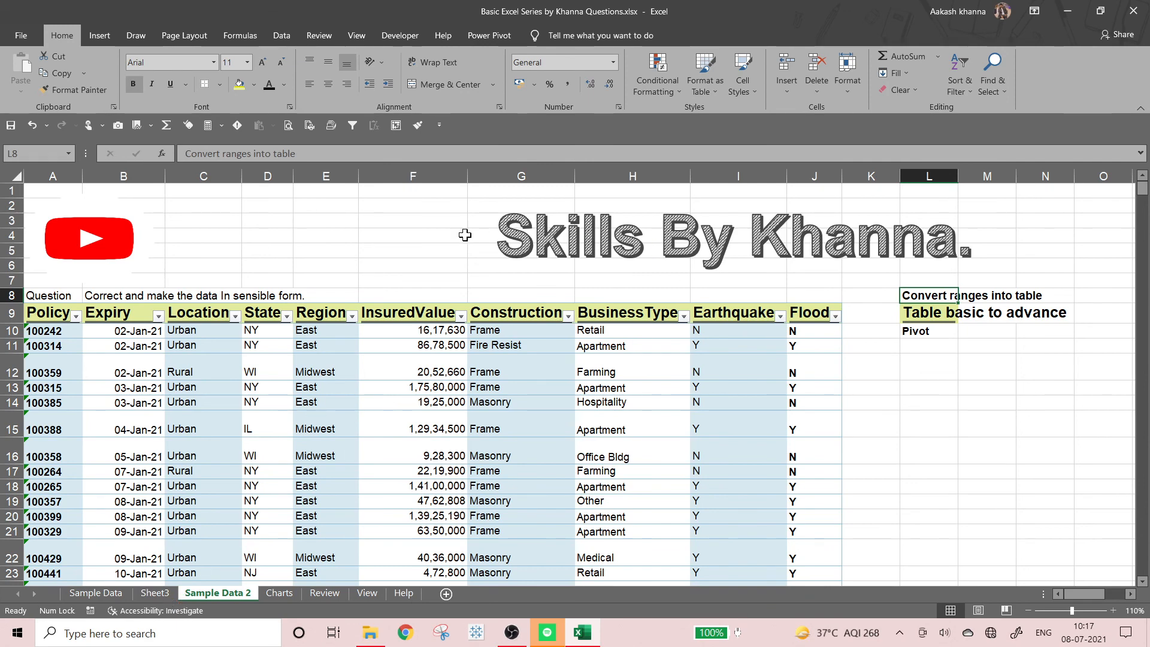
Hide the gridlines on the Sample Data 2 sheet
click(356, 36)
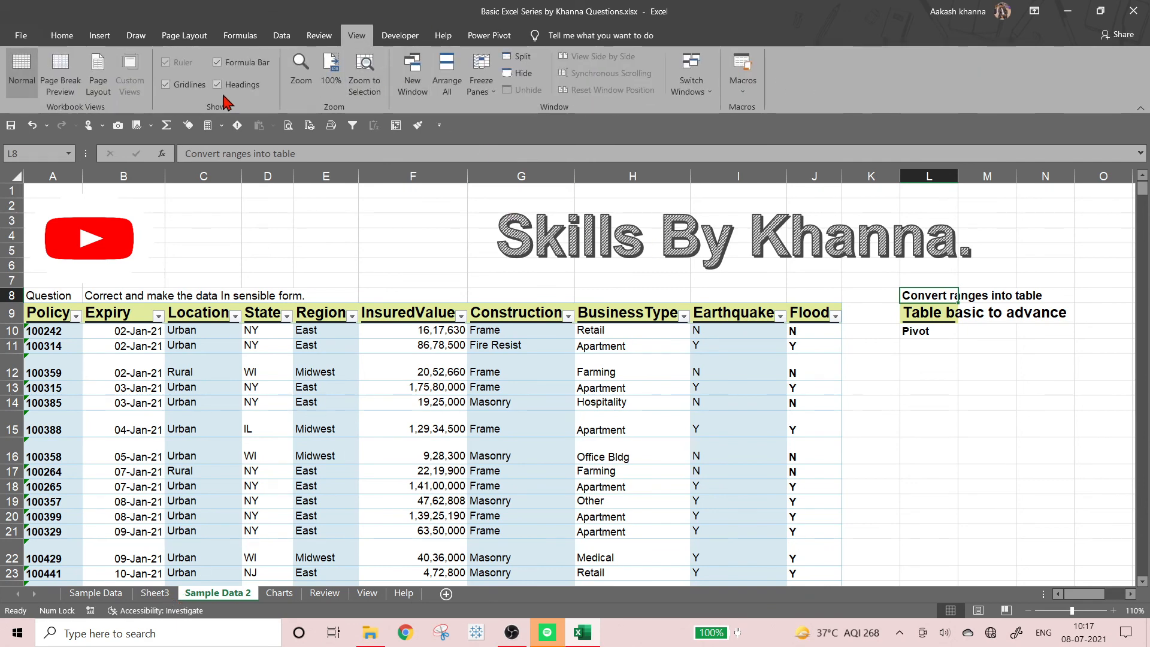
click(202, 86)
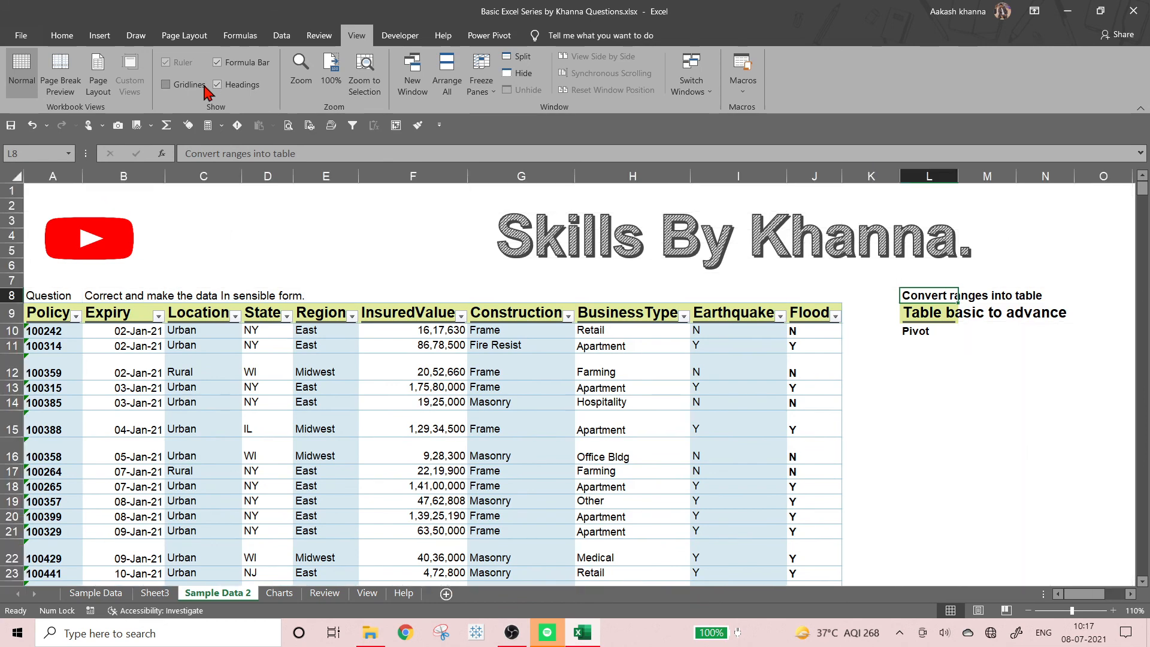
click(63, 37)
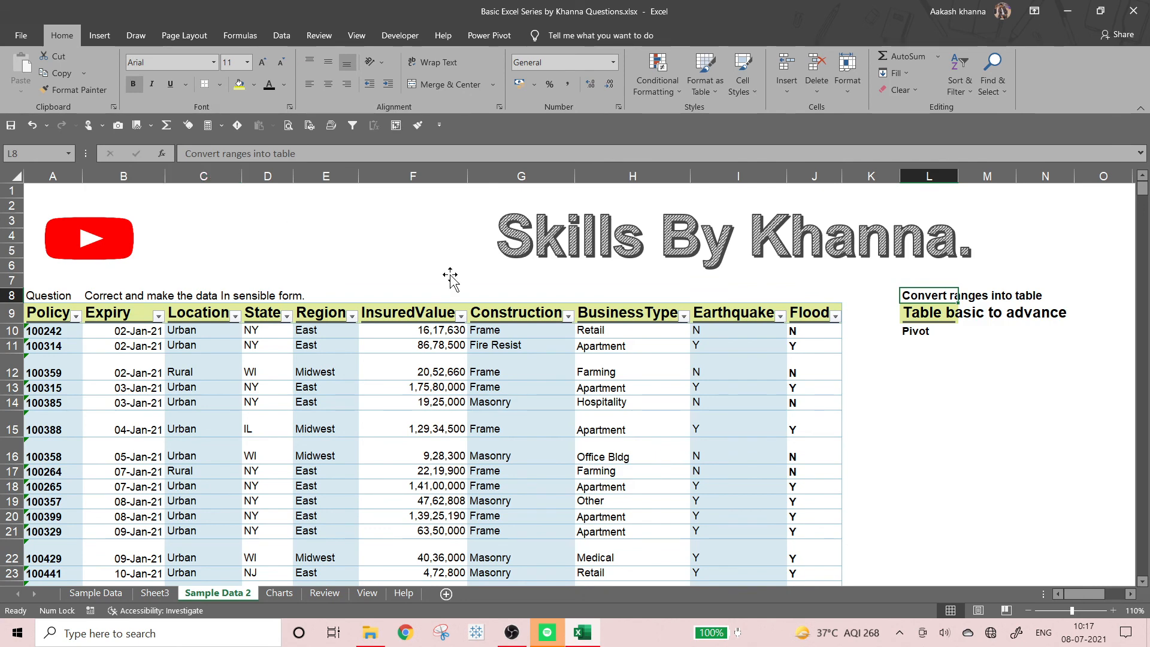
click(600, 241)
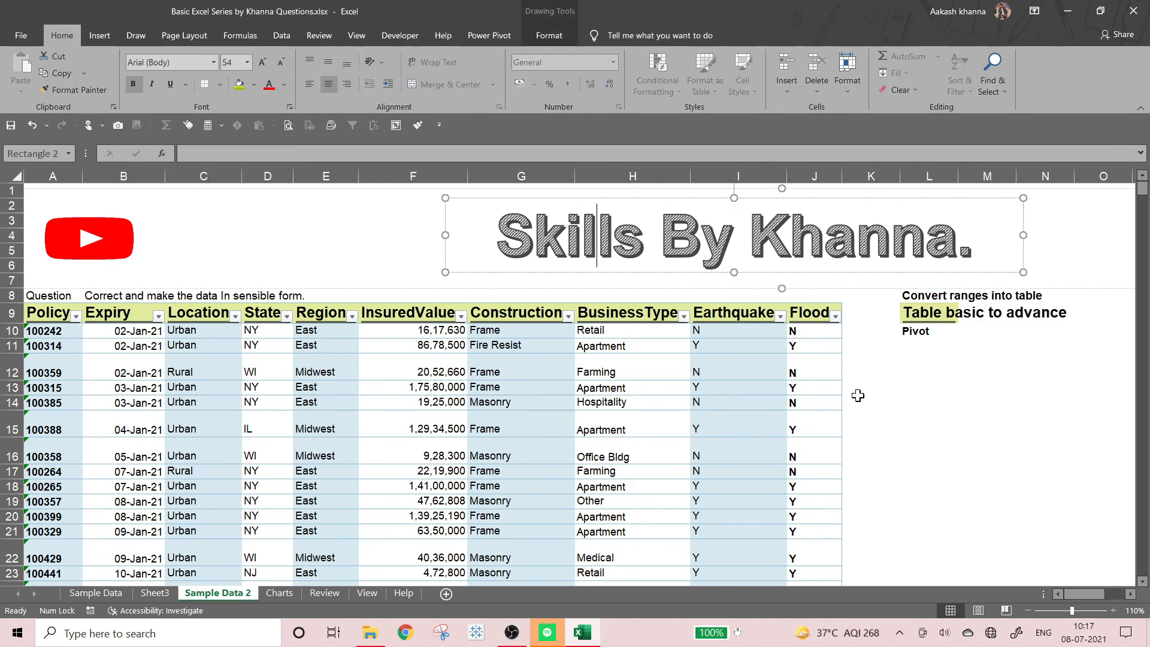
click(895, 358)
Review the policy table on Sample Data 2, the PivotTables on Sheet3 and the order data with its summaries on Sample Data
scroll(718, 411, down, 2)
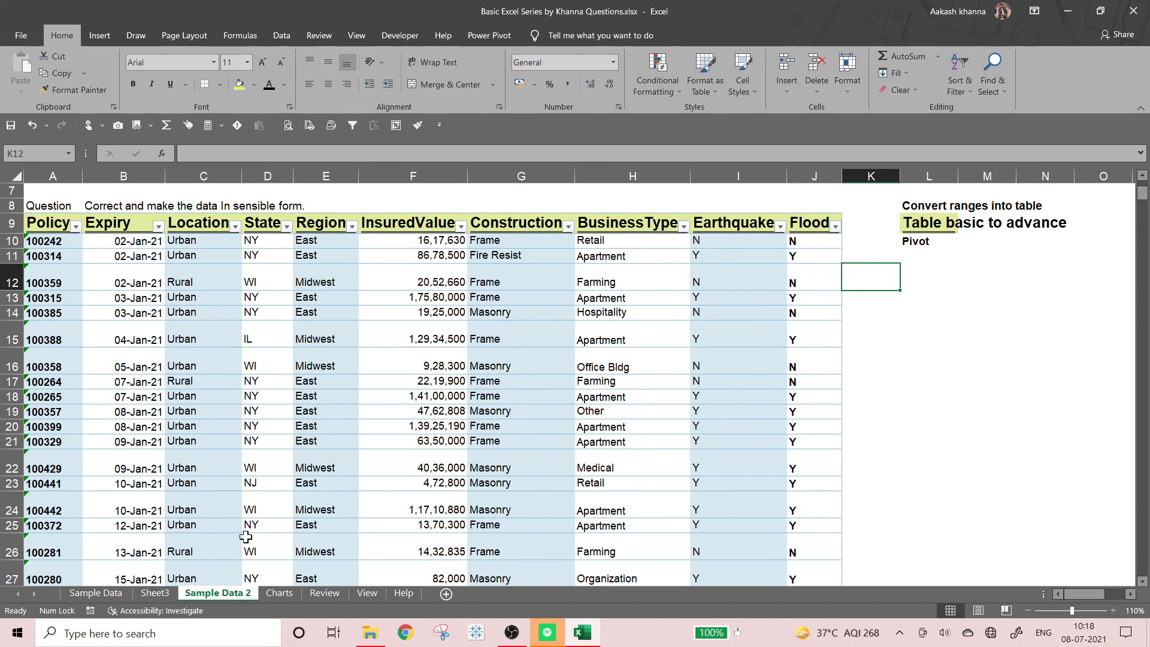
scroll(245, 536, up, 2)
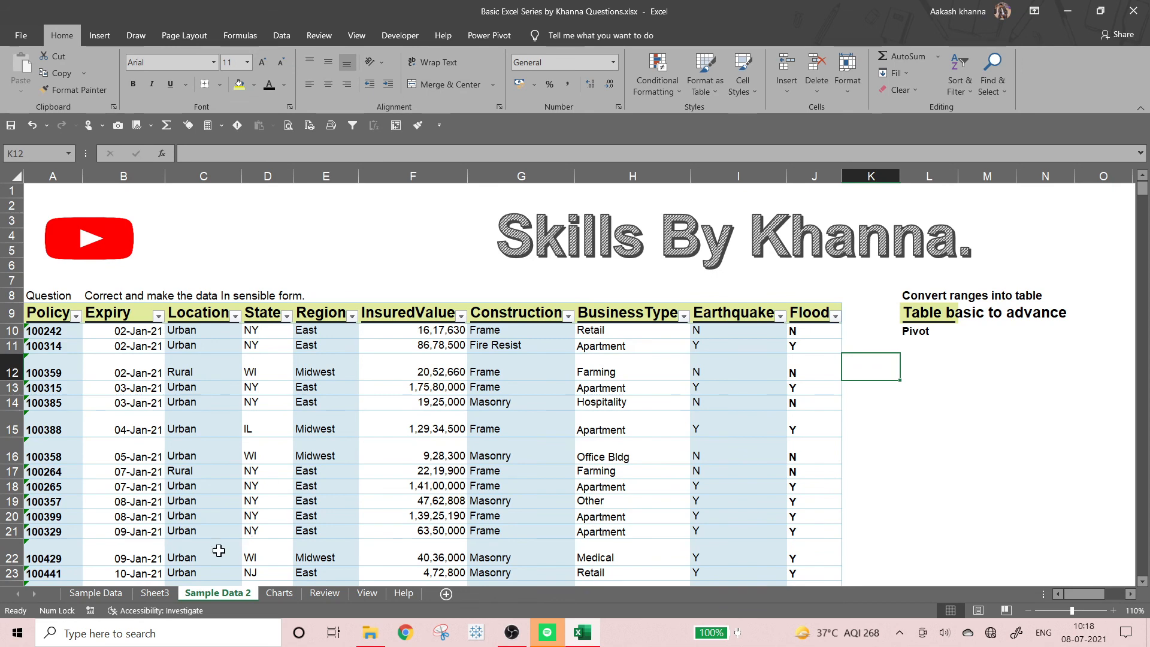
click(155, 593)
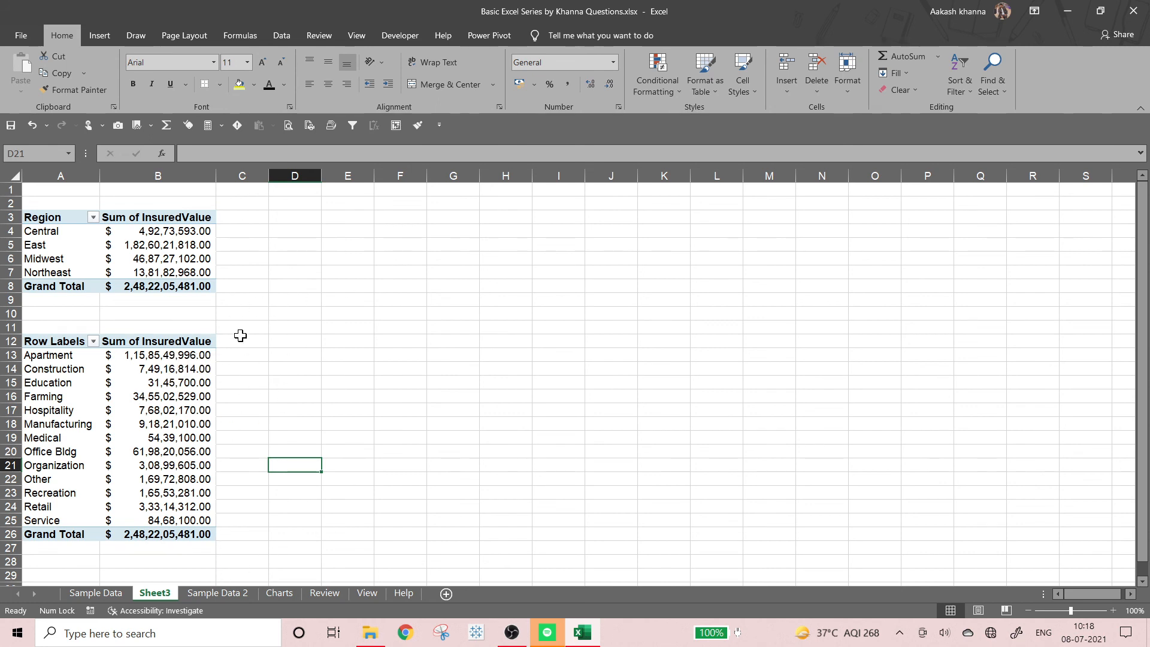
click(107, 592)
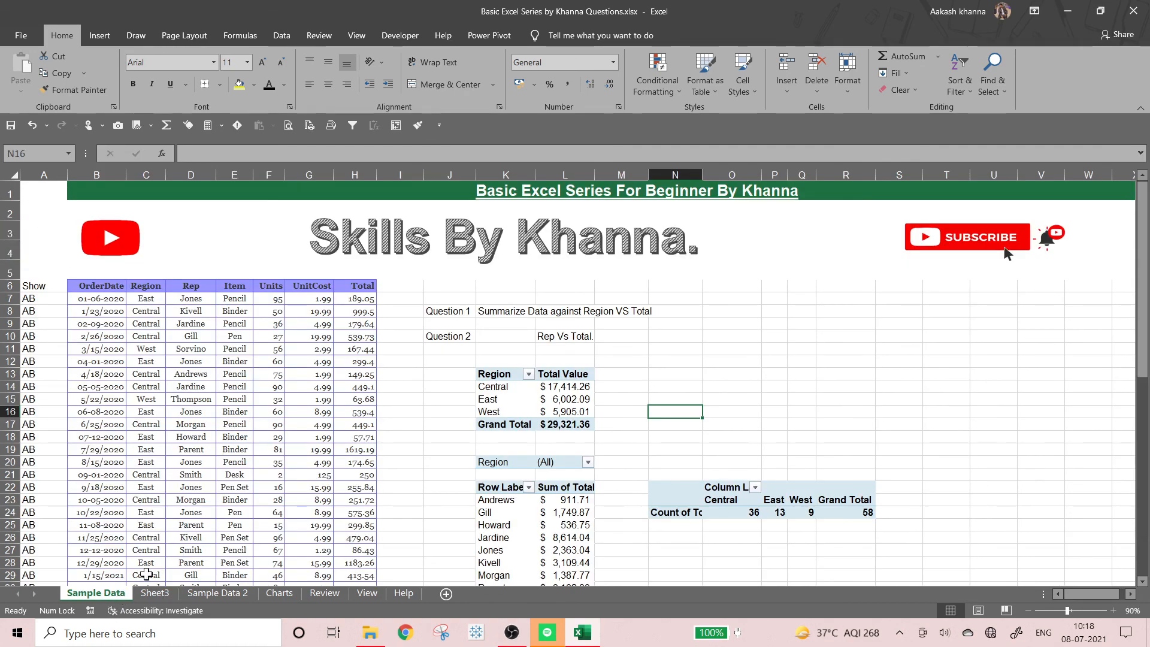
scroll(482, 370, down, 6)
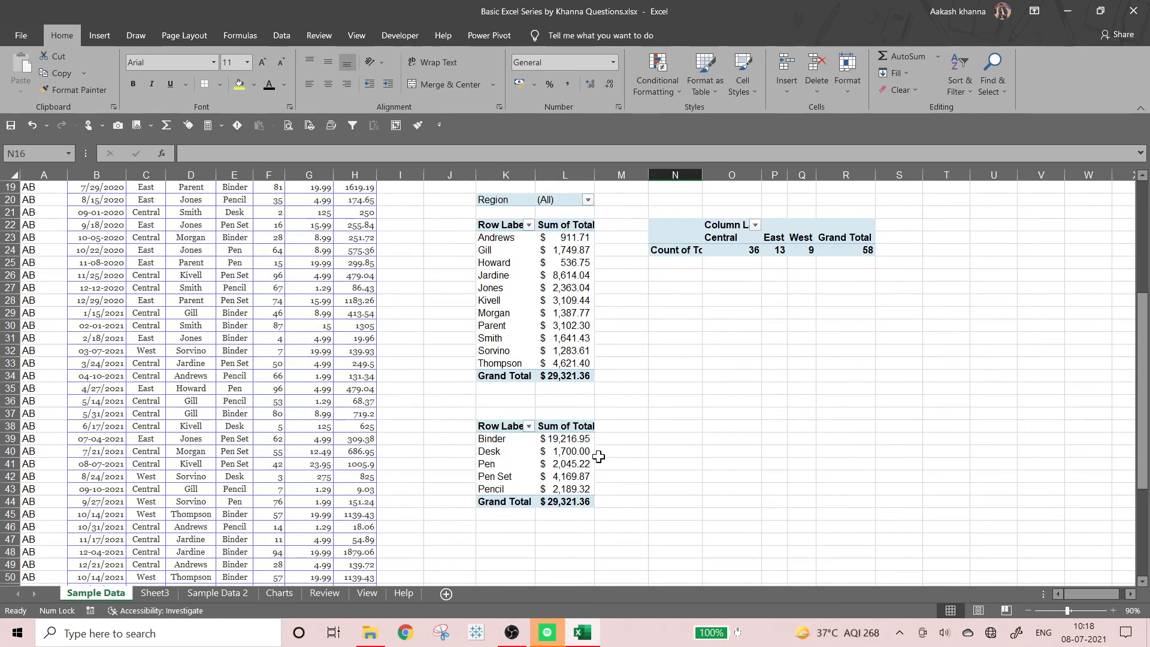
scroll(598, 455, up, 6)
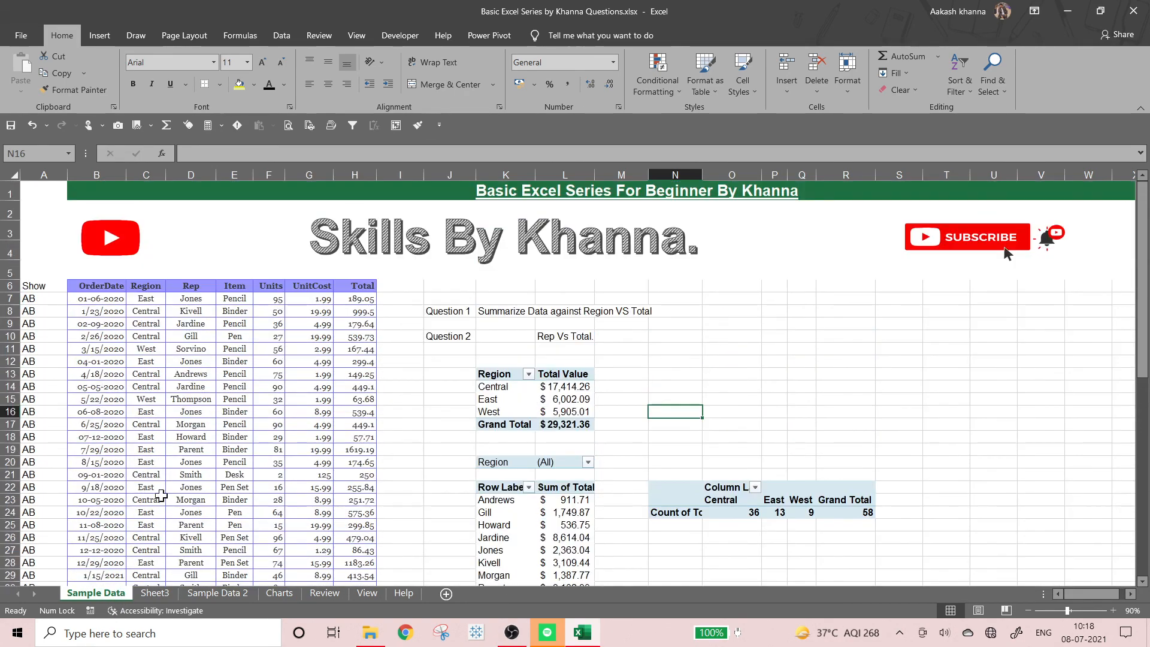
click(157, 594)
click(122, 592)
scroll(120, 395, down, 9)
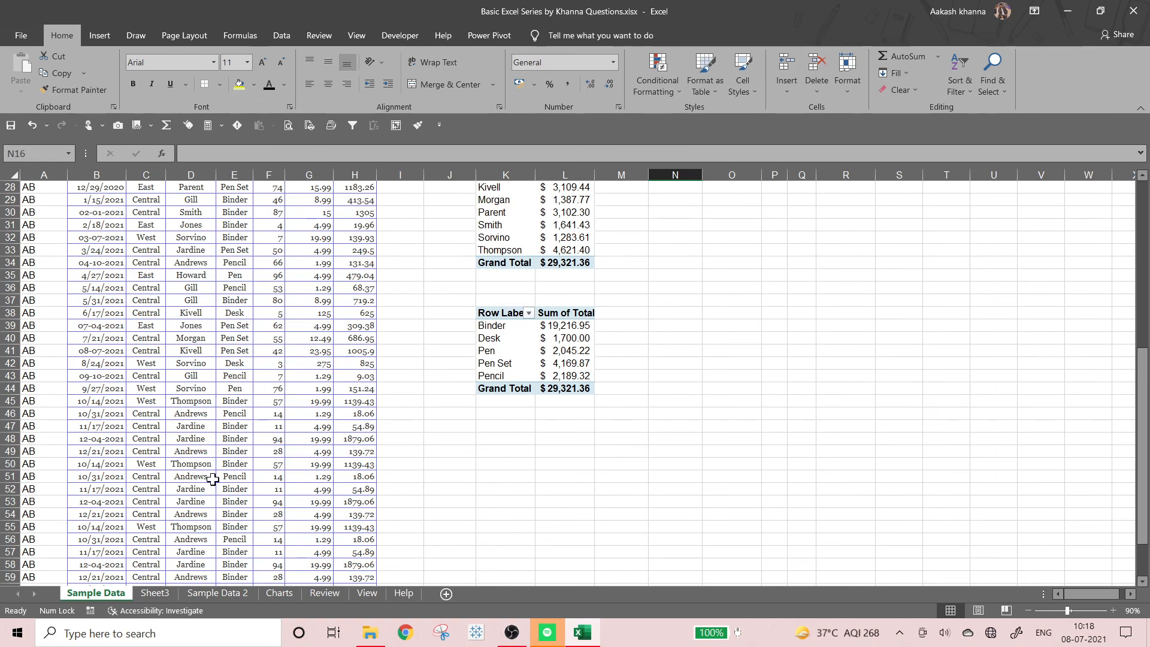
scroll(213, 479, up, 9)
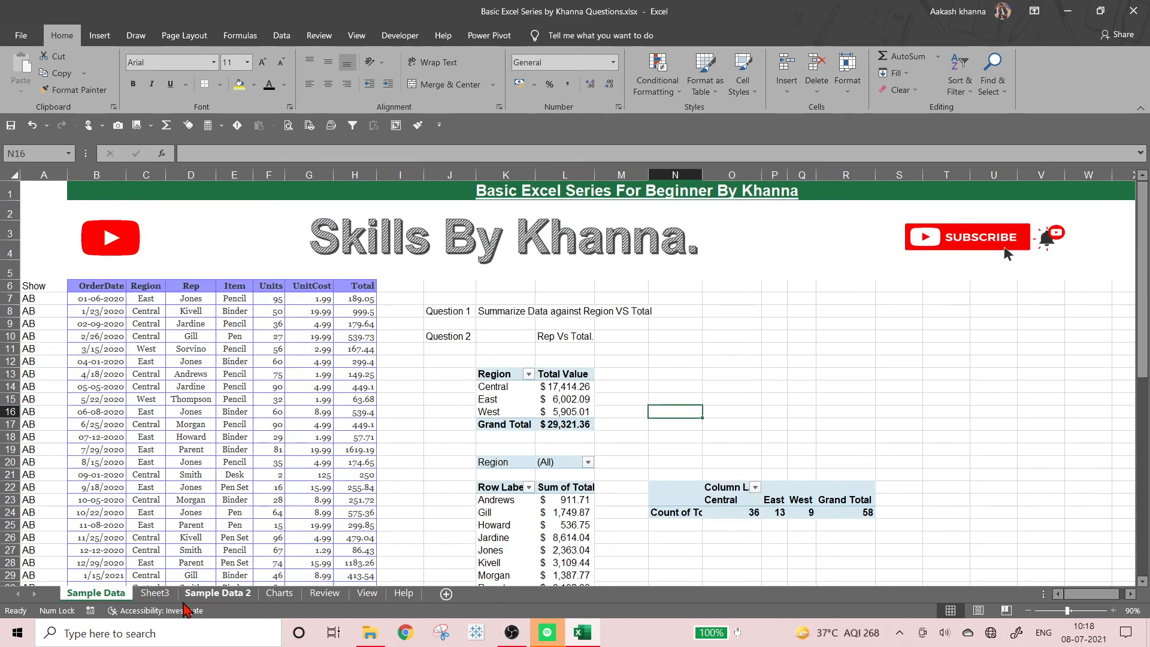
click(154, 593)
click(217, 593)
Rename the Sheet3 worksheet as REport
click(157, 593)
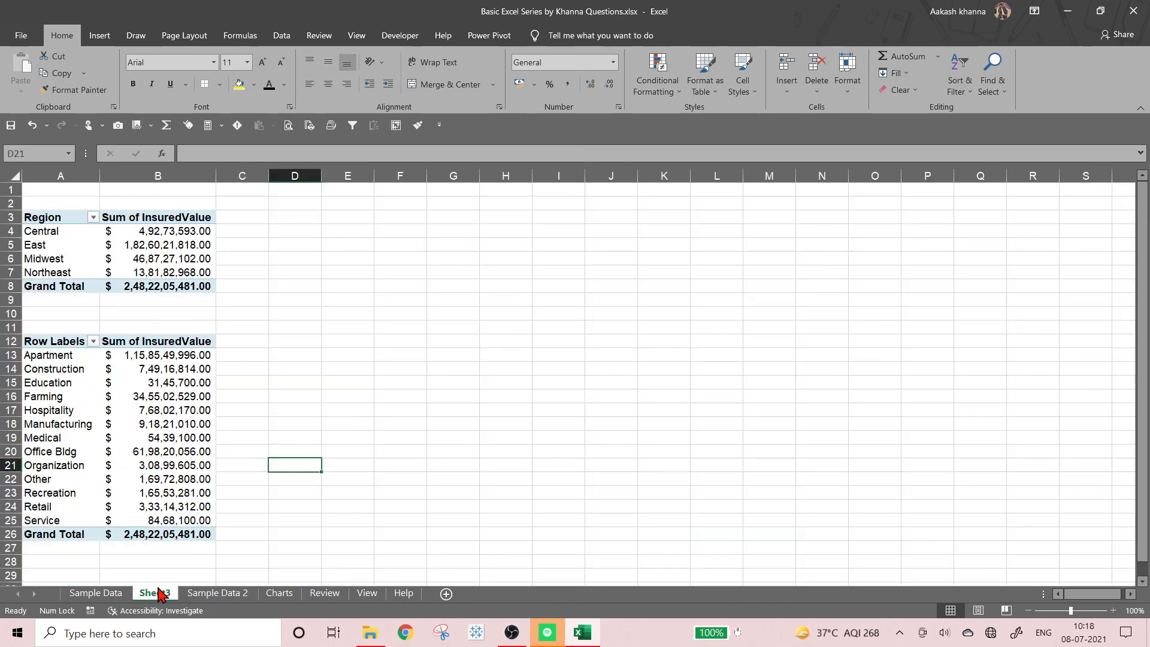
double_click(157, 593)
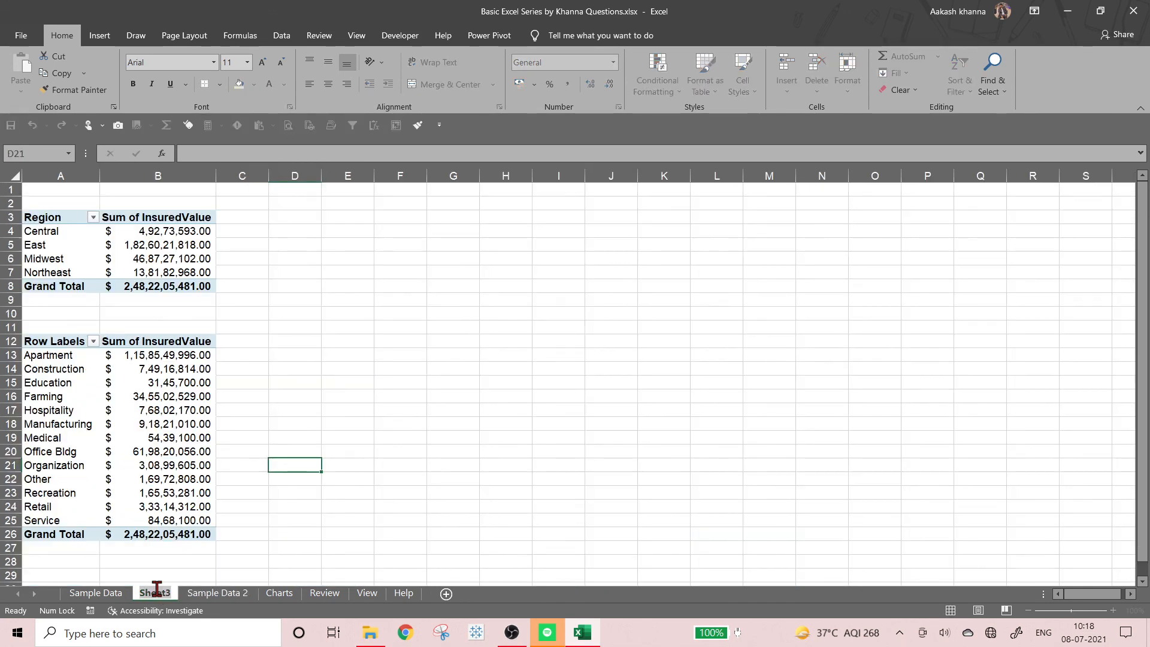
text(REport)
key(Return)
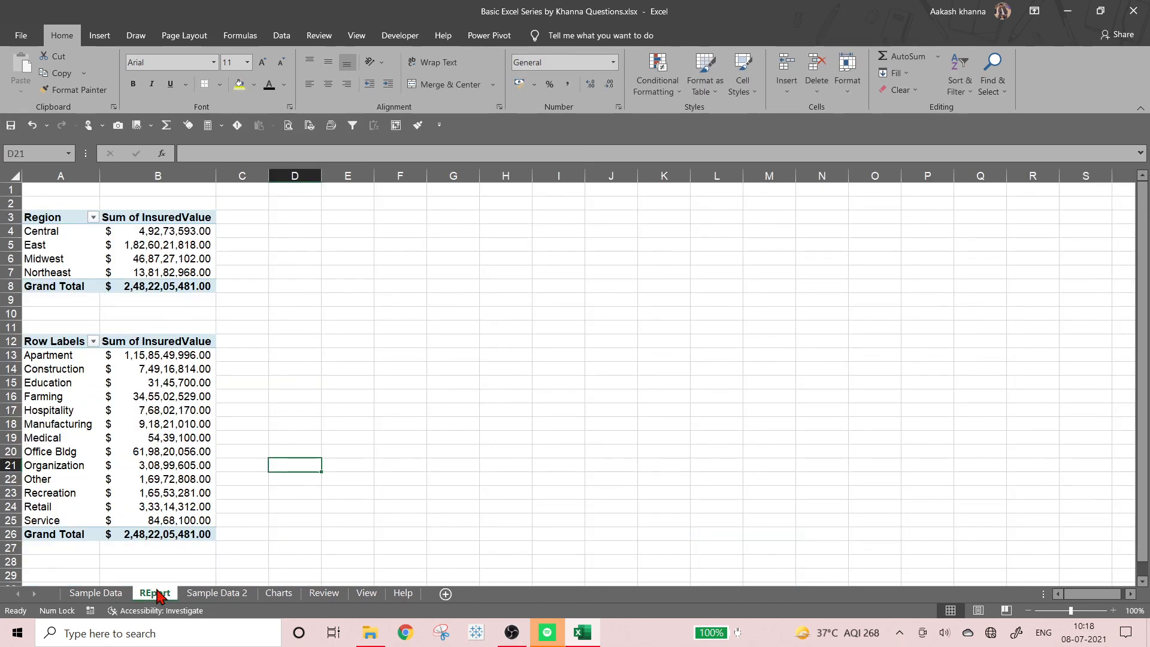
Correct the name of the REport worksheet to Report
right_click(157, 599)
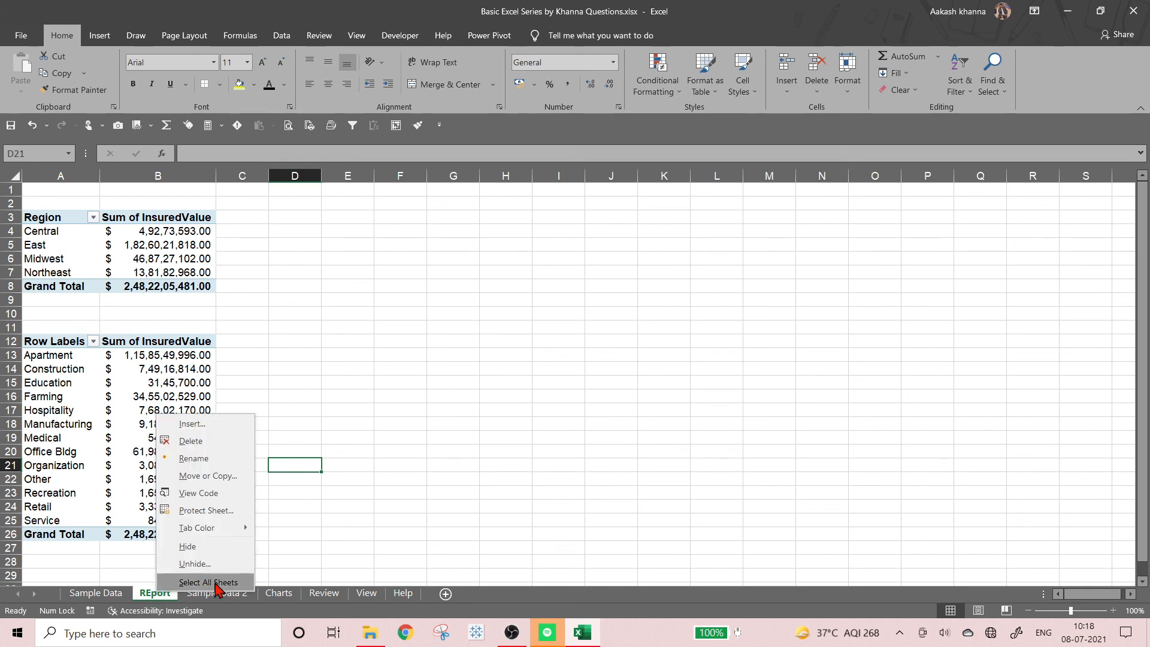
click(247, 459)
text(Report)
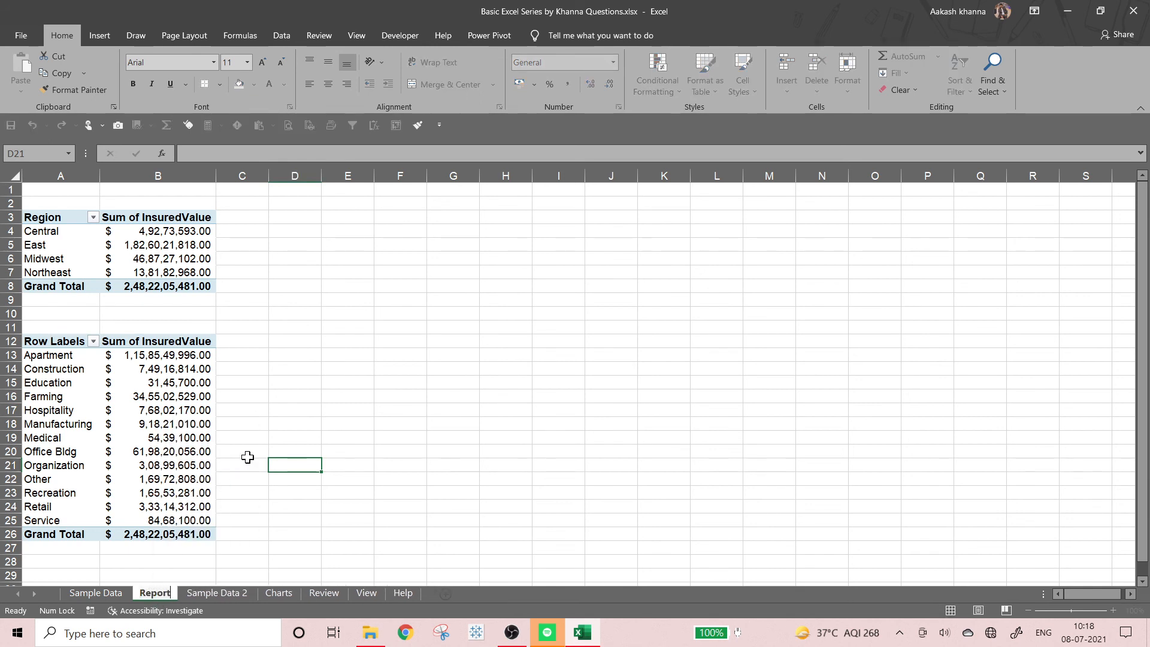
key(Return)
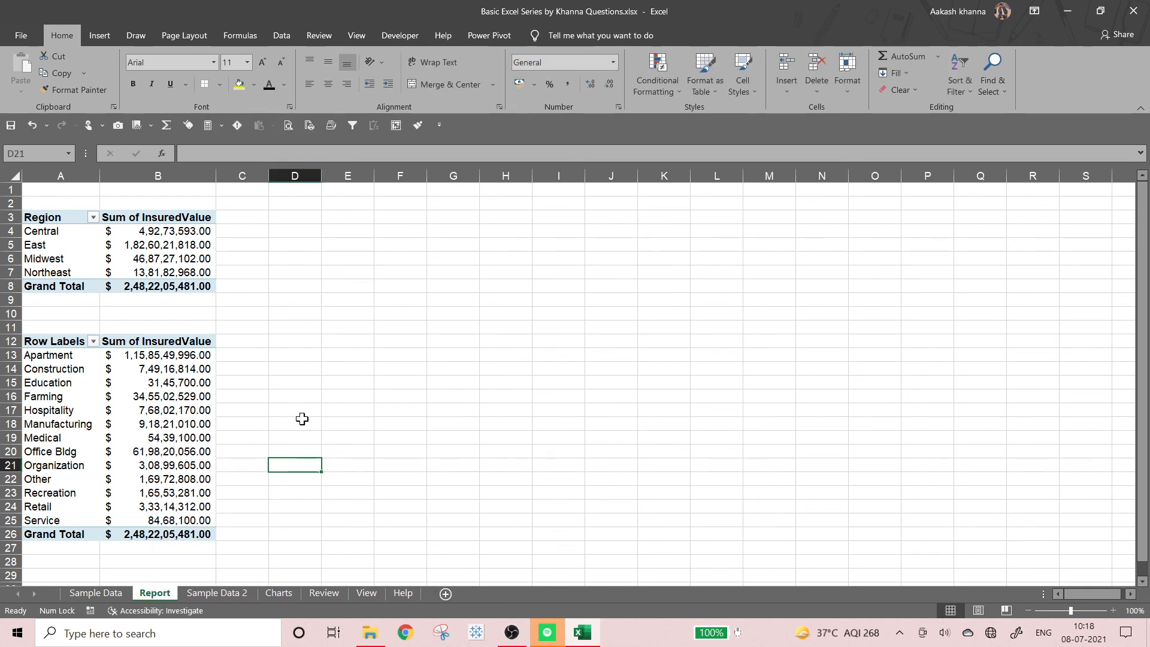
Color the Report sheet's tab standard red and check it from the Sample Data 2 sheet
right_click(151, 604)
mouse_move(182, 542)
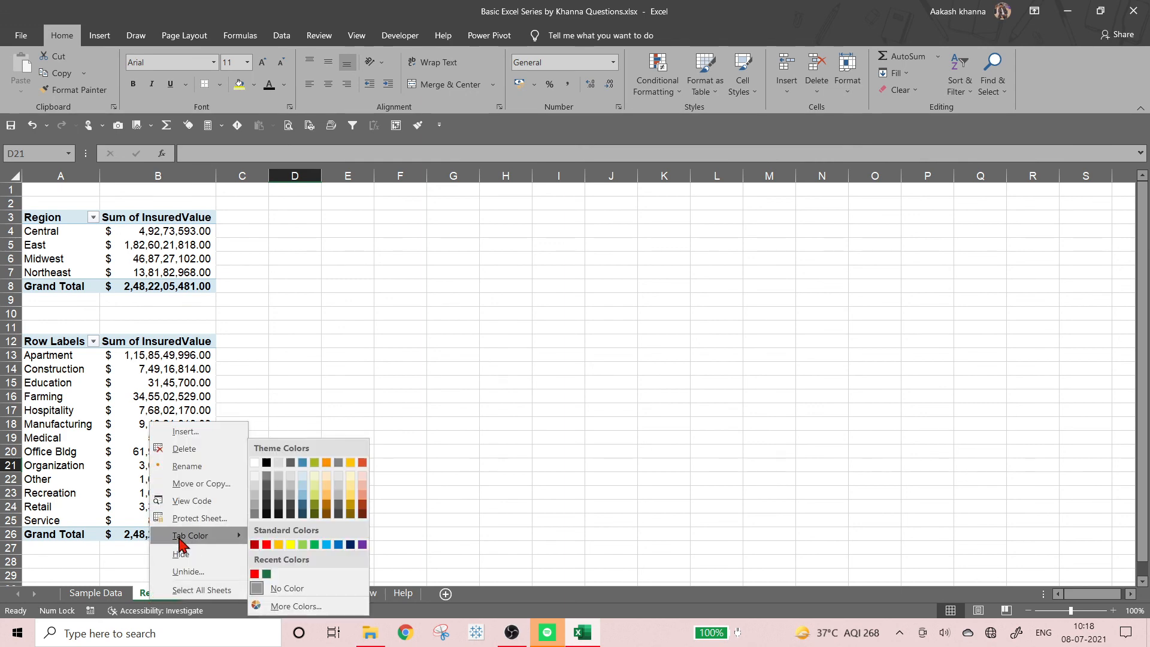
click(267, 543)
click(317, 490)
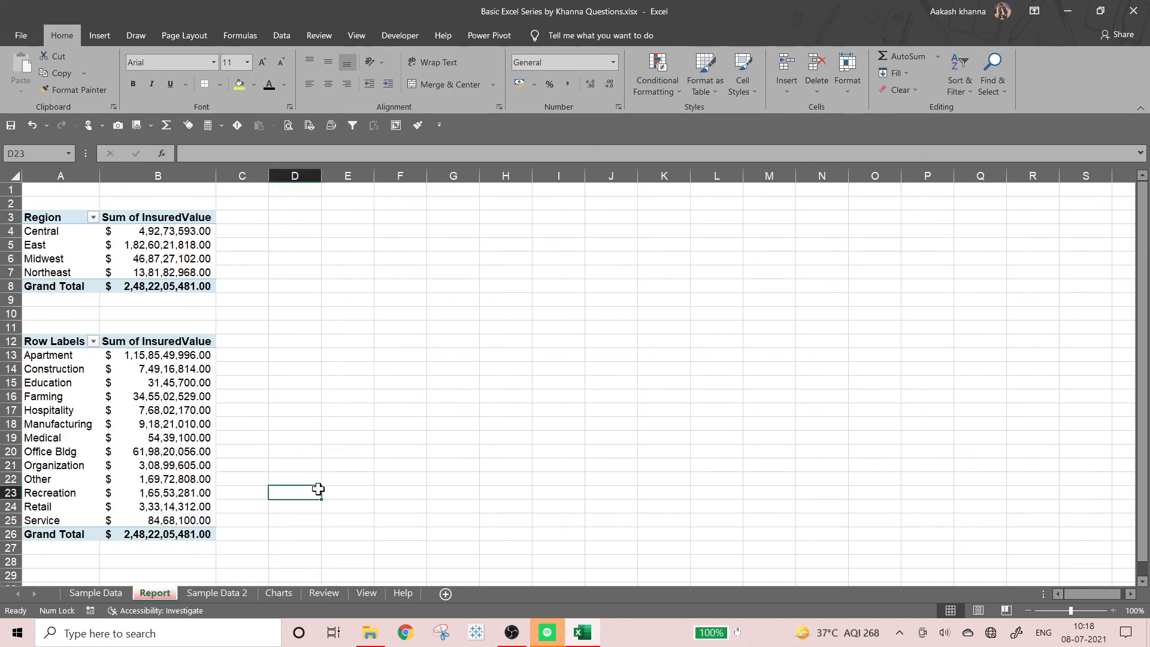
click(228, 595)
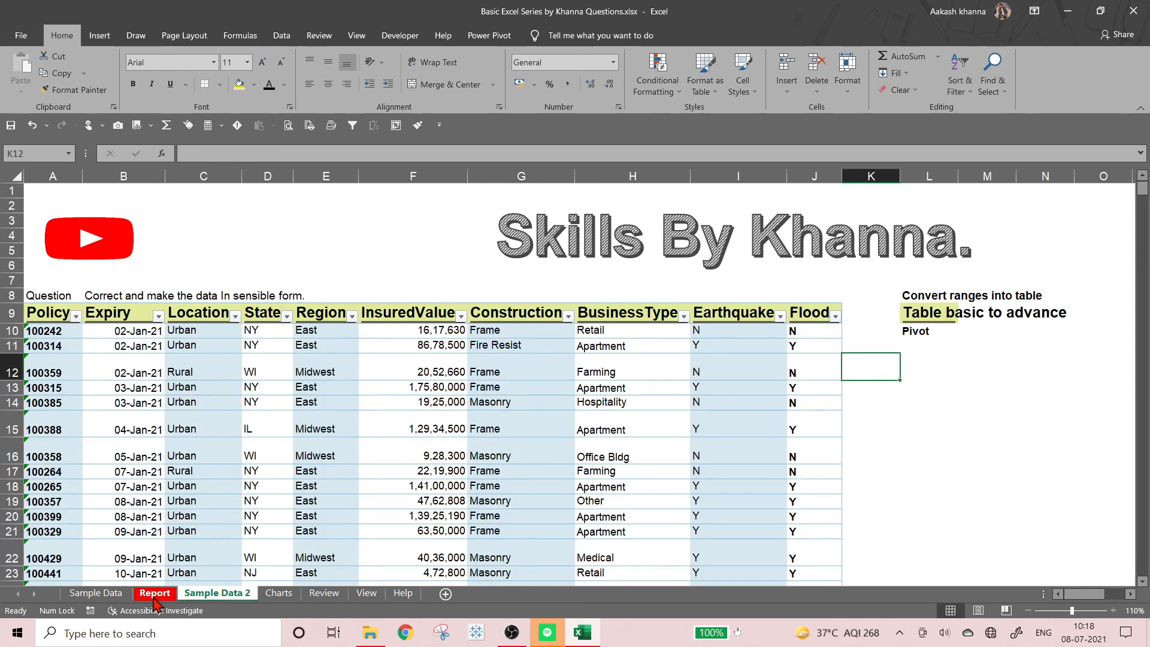
click(154, 593)
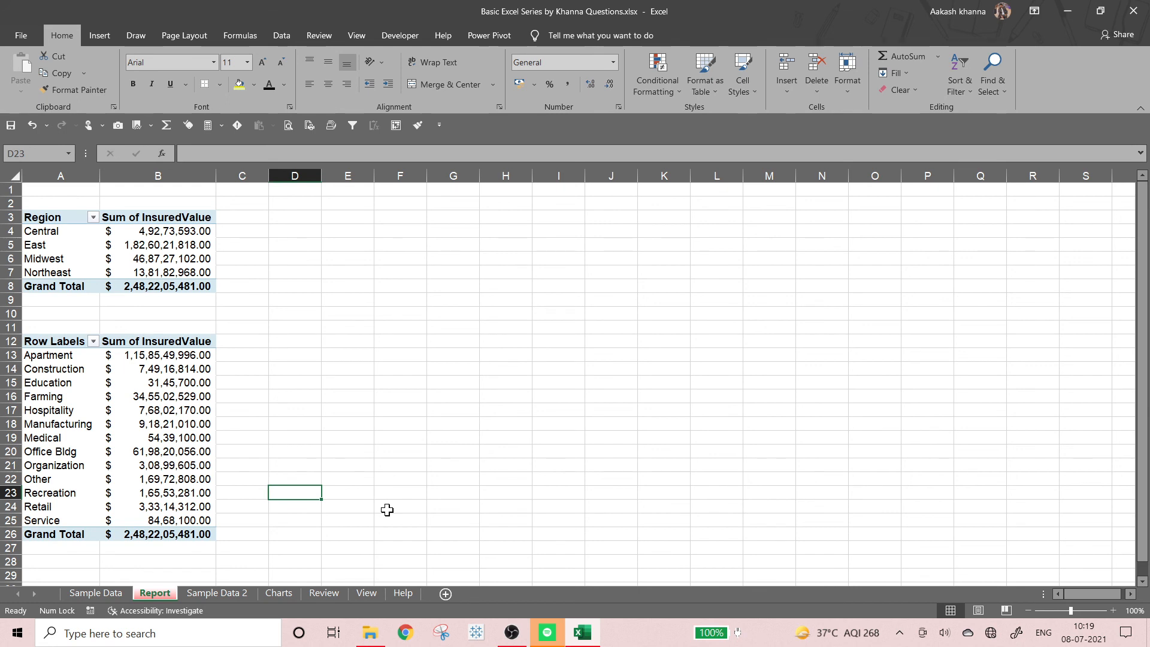
right_click(164, 597)
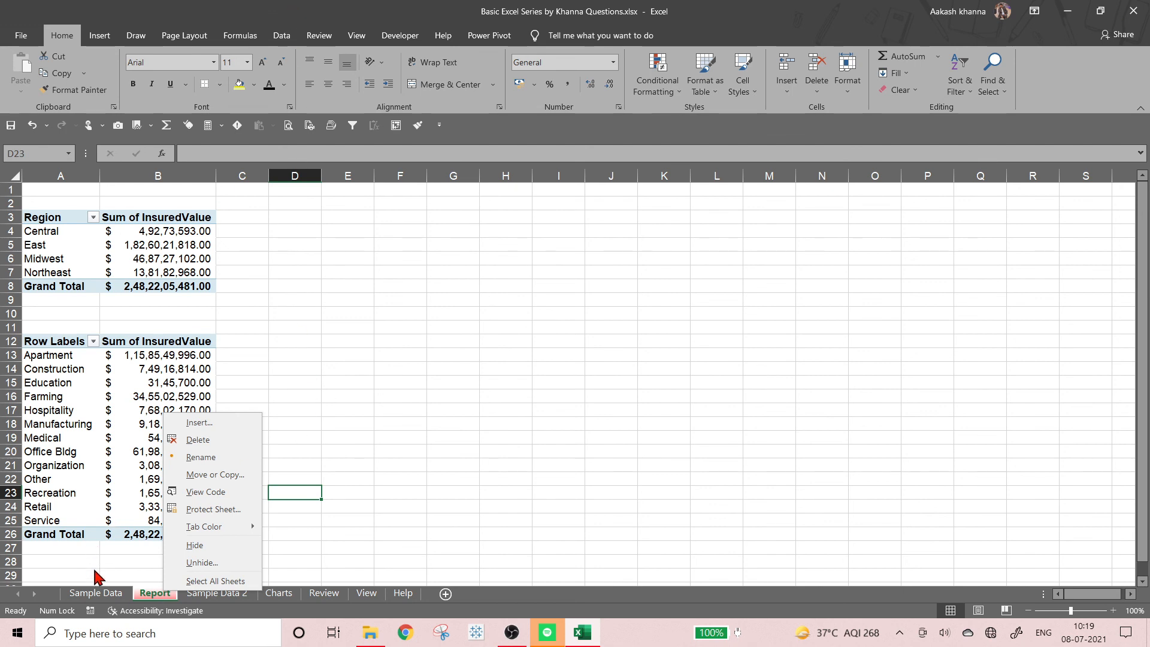
click(161, 606)
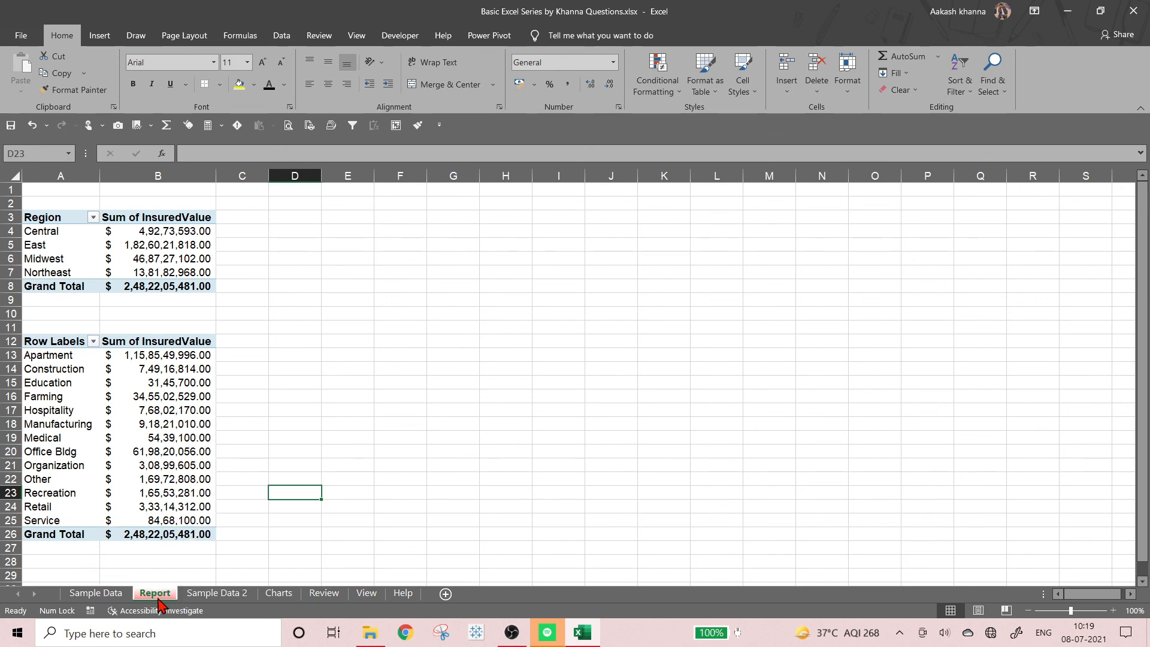